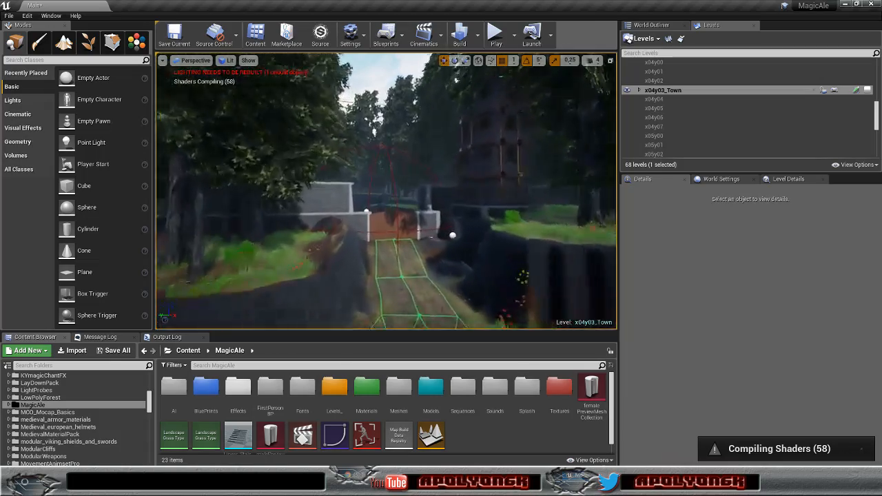
# Step: Inspect the cobblestone path from the town through the forest to the cave entrance and the church inside
pyautogui.press('w')
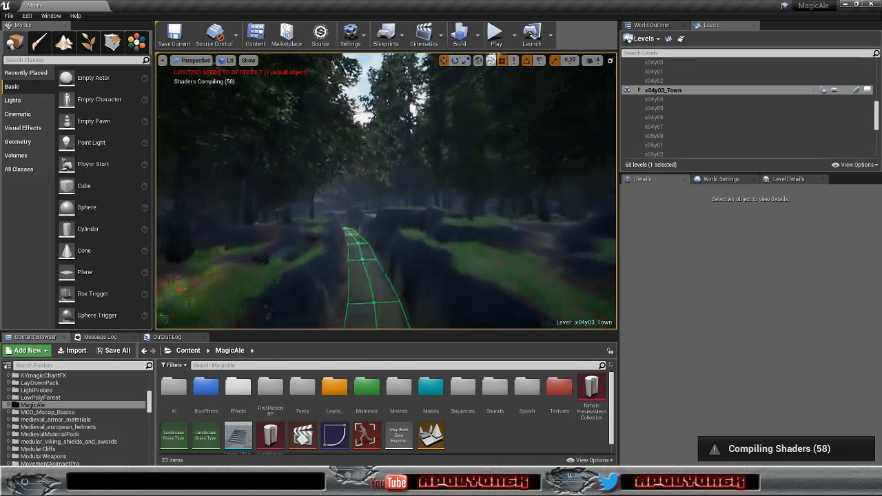
pyautogui.press('w')
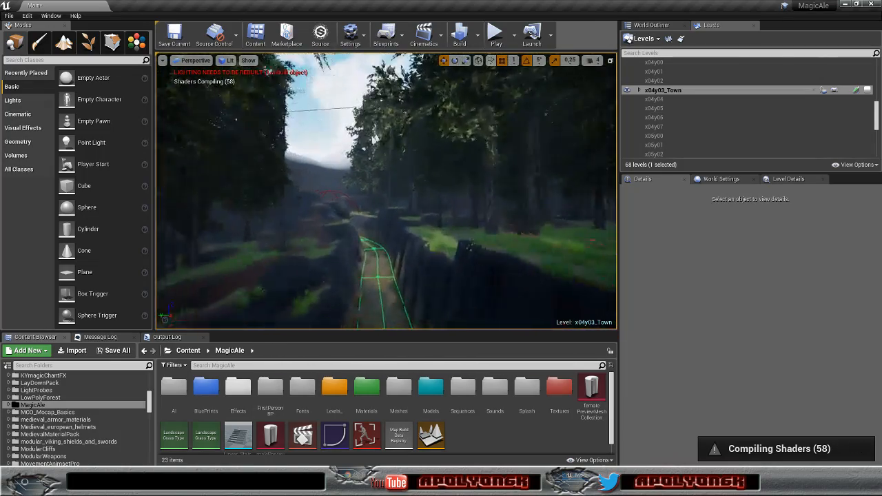
pyautogui.press('w')
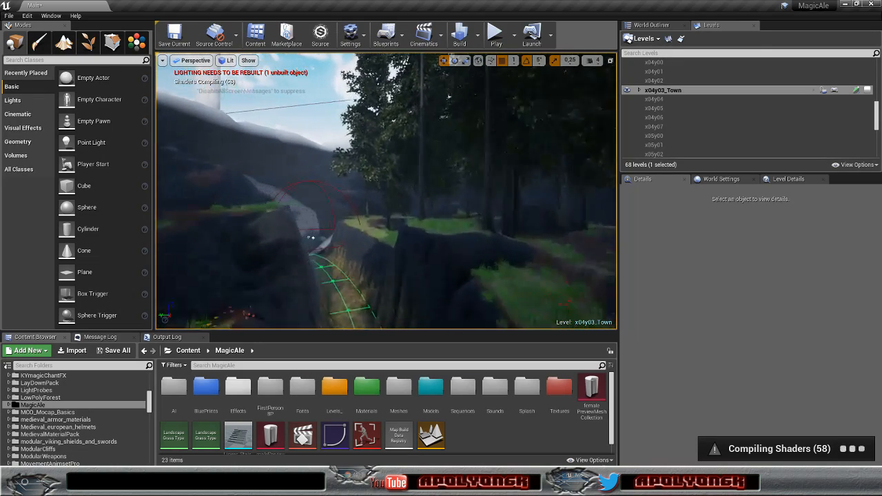
pyautogui.press('w')
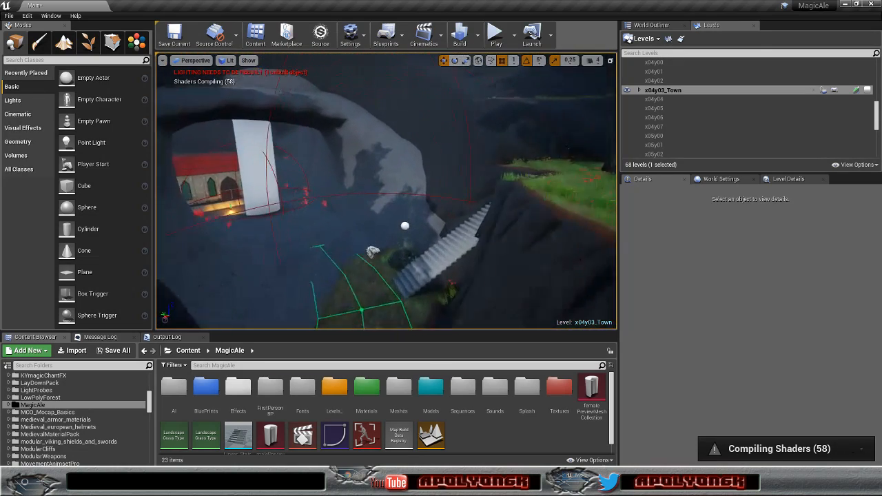
pyautogui.moveTo(385, 192); pyautogui.dragTo(384, 192, button='right')
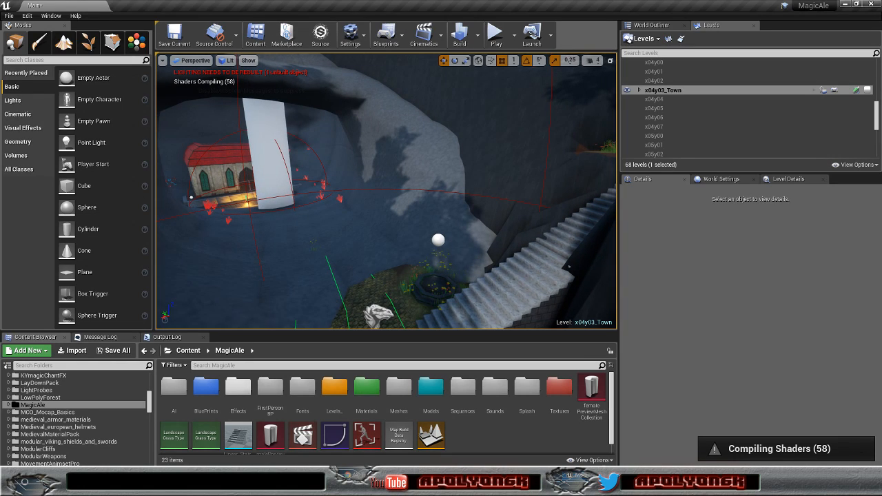
pyautogui.moveTo(384, 191); pyautogui.dragTo(317, 191, button='right')
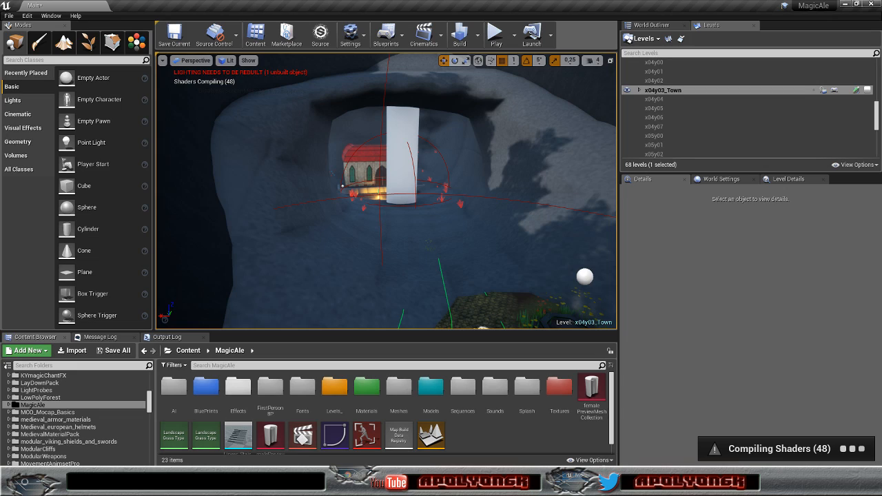
pyautogui.moveTo(386, 191); pyautogui.dragTo(593, 191, button='right')
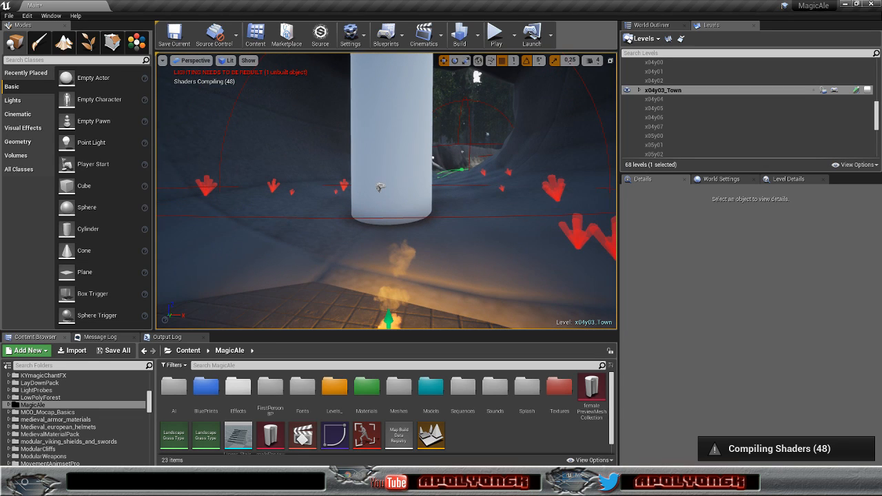
pyautogui.moveTo(385, 191); pyautogui.dragTo(448, 191, button='right')
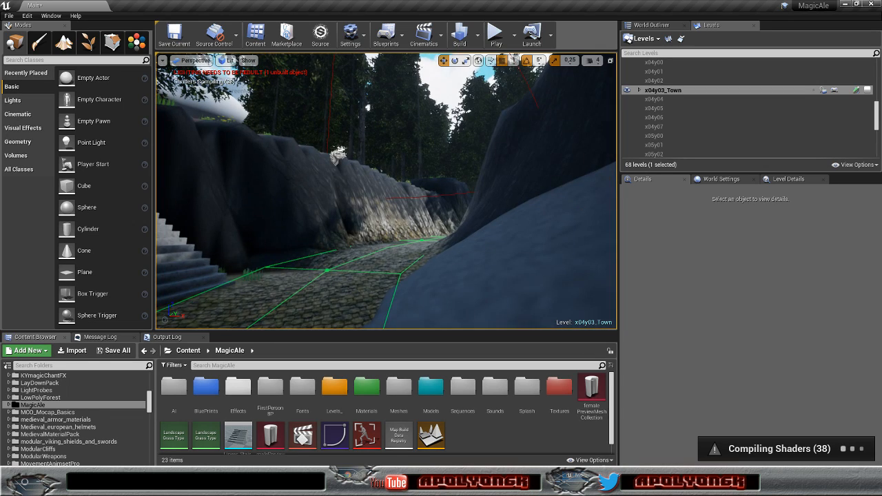
# Step: Follow the path from the cave back to the town houses and return to the church, examining the canyon walls
pyautogui.moveTo(386, 191); pyautogui.dragTo(469, 192, button='right')
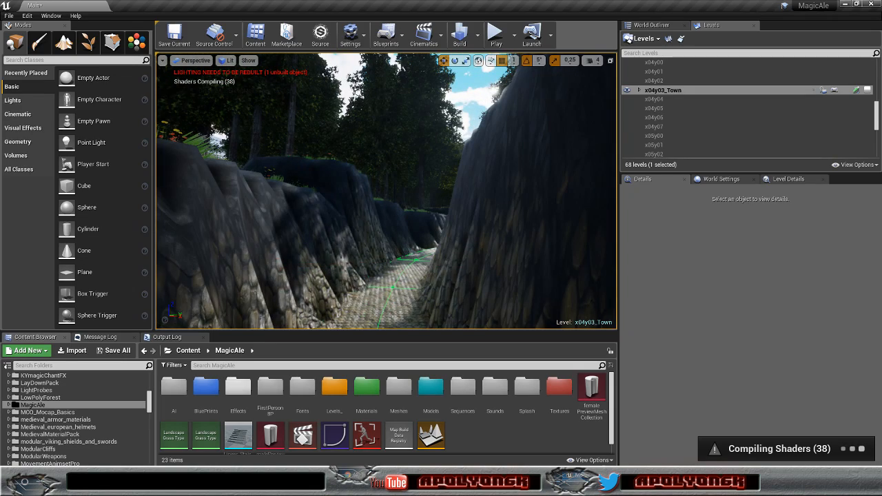
pyautogui.moveTo(386, 192); pyautogui.dragTo(441, 192, button='right')
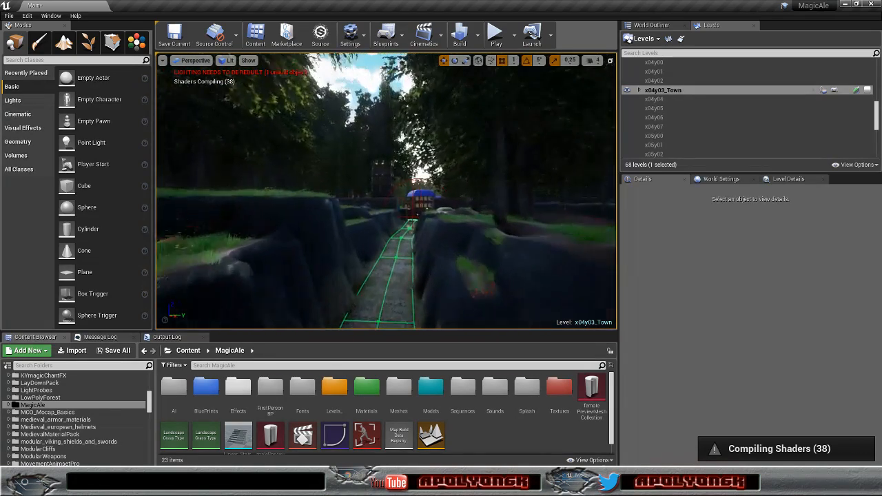
pyautogui.moveTo(386, 191); pyautogui.dragTo(413, 192, button='right')
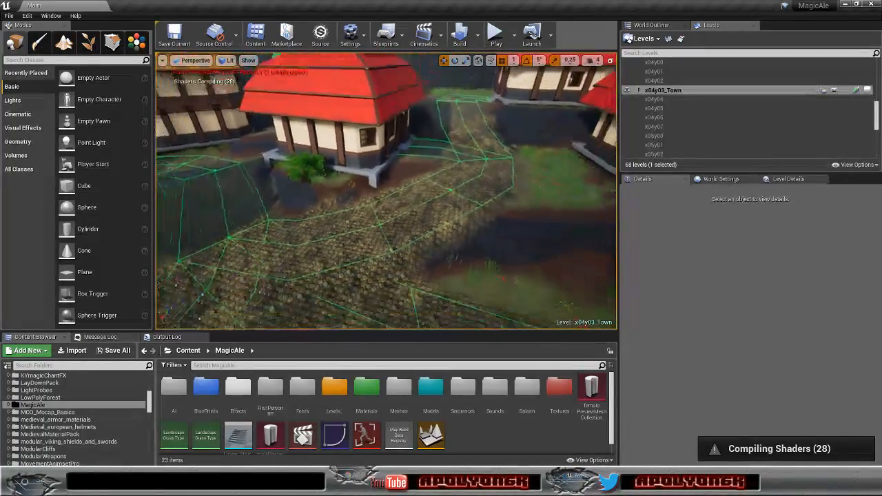
pyautogui.moveTo(393, 241); pyautogui.dragTo(365, 240, button='right')
pyautogui.moveTo(458, 203); pyautogui.dragTo(427, 205, button='right')
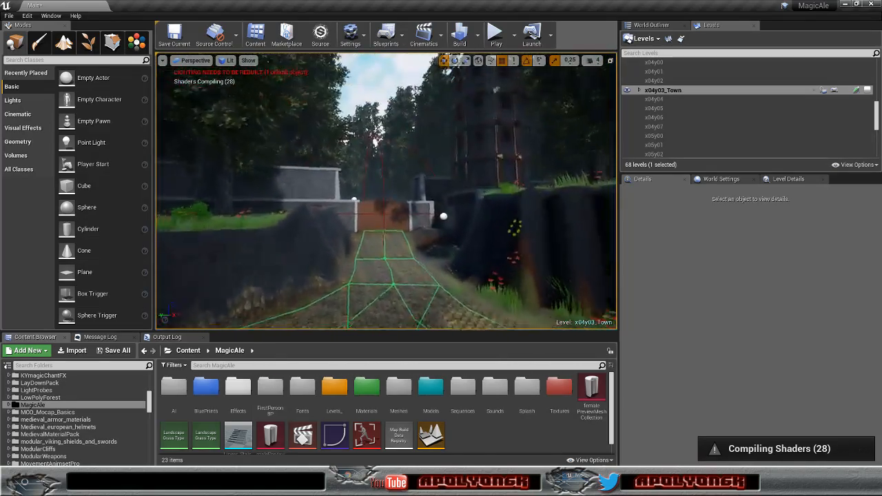
pyautogui.moveTo(386, 192); pyautogui.dragTo(376, 189, button='right')
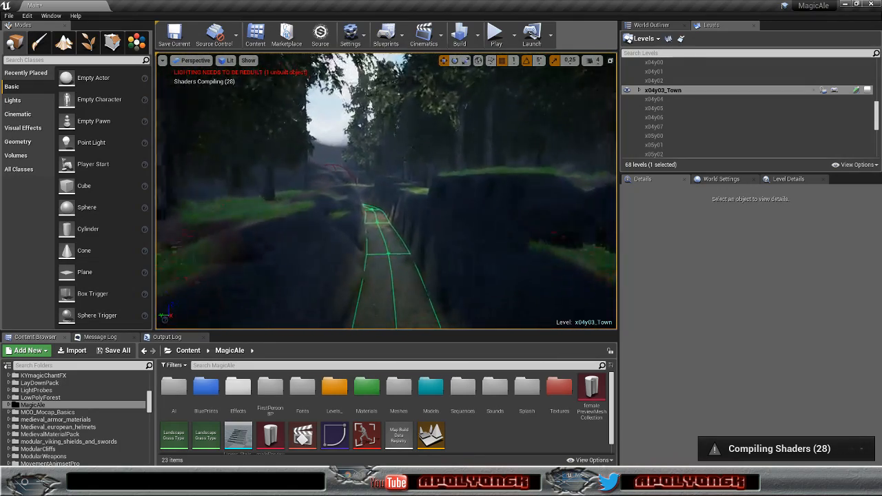
pyautogui.moveTo(375, 189); pyautogui.dragTo(358, 190, button='right')
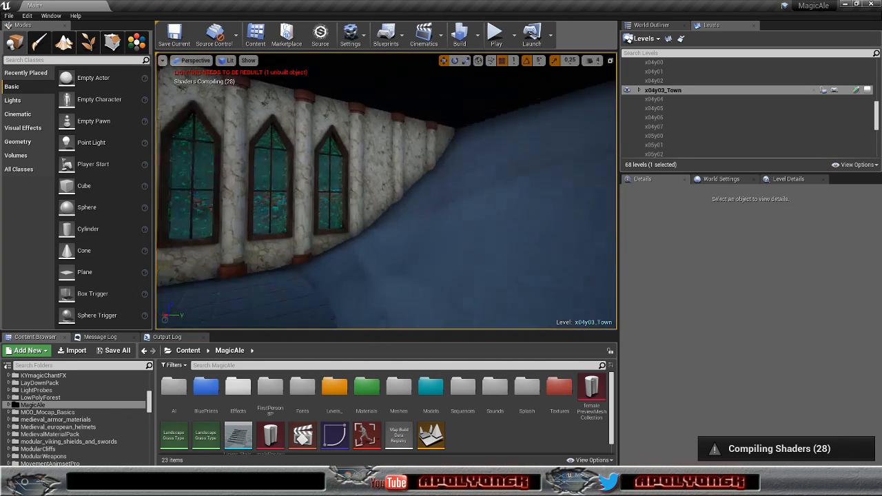
pyautogui.press('w')
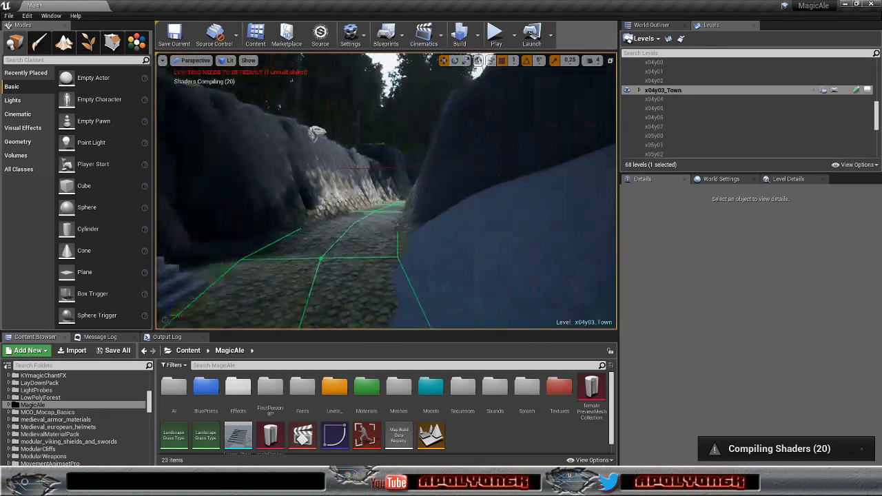
pyautogui.press('s')
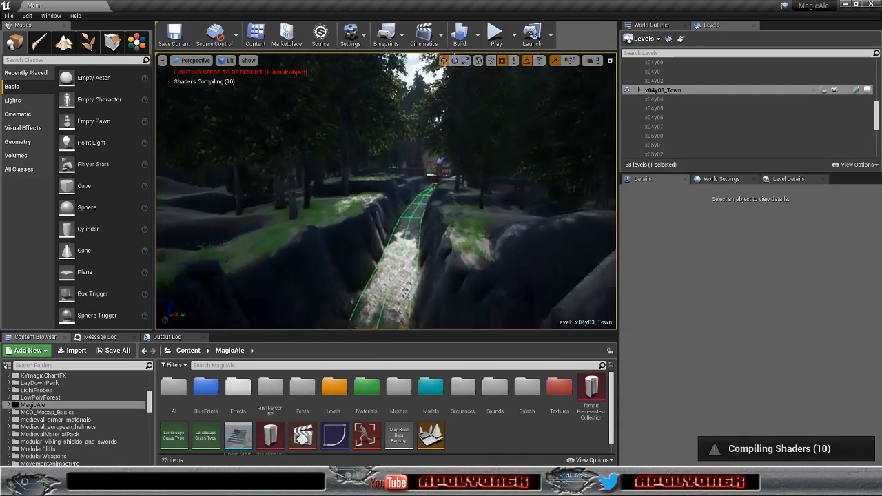
# Step: Examine the cobblestone texture where the path meets the canyon walls between the town and the cave entrance
pyautogui.press('w')
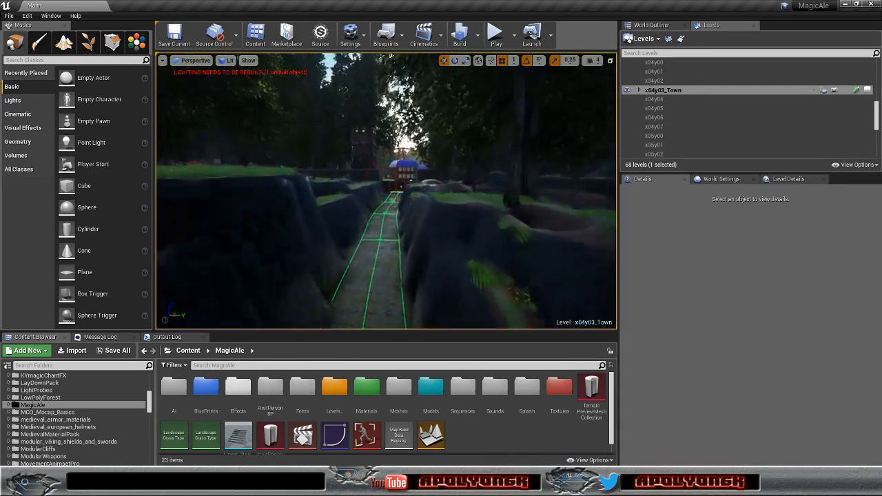
pyautogui.press('w')
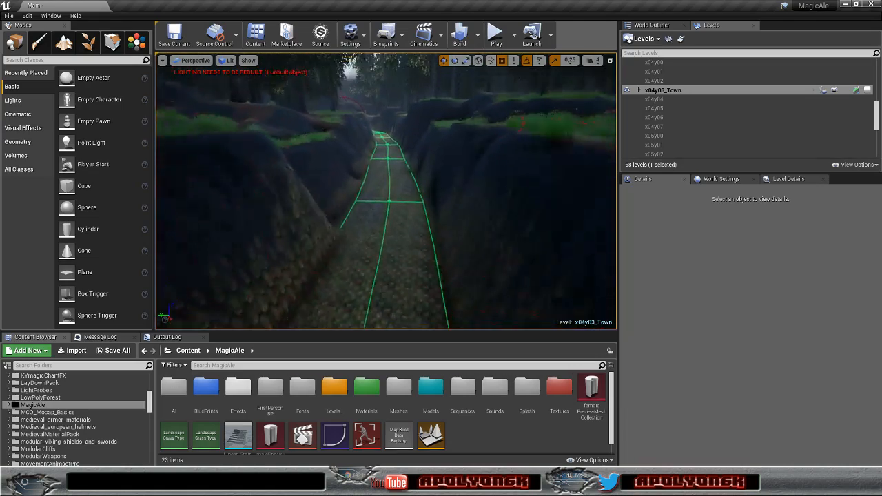
pyautogui.press('w')
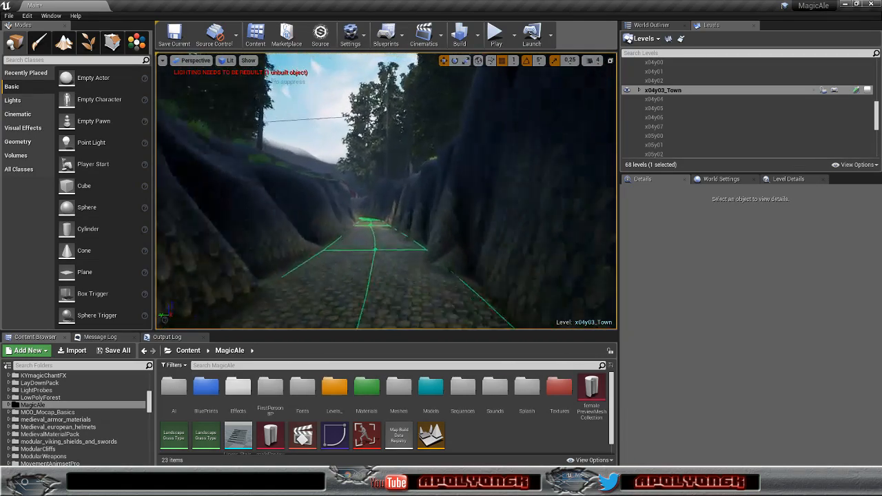
pyautogui.press('w')
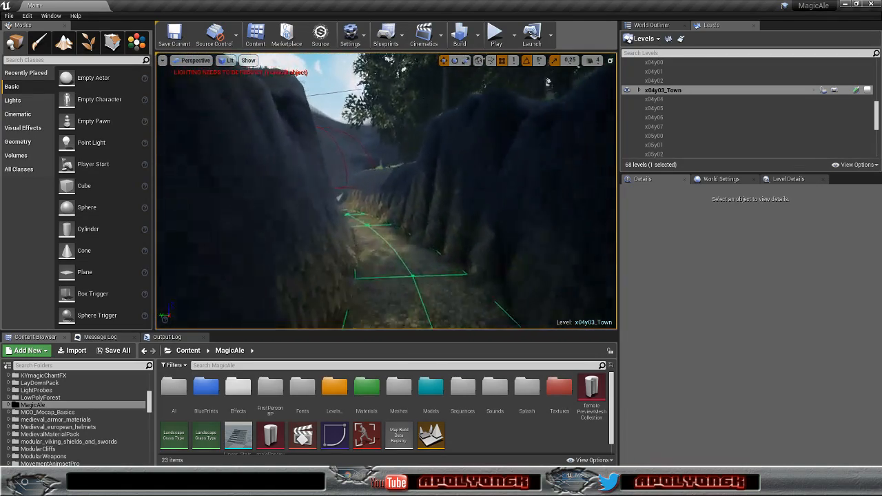
pyautogui.press('w')
pyautogui.moveTo(386, 192); pyautogui.dragTo(234, 192, button='right')
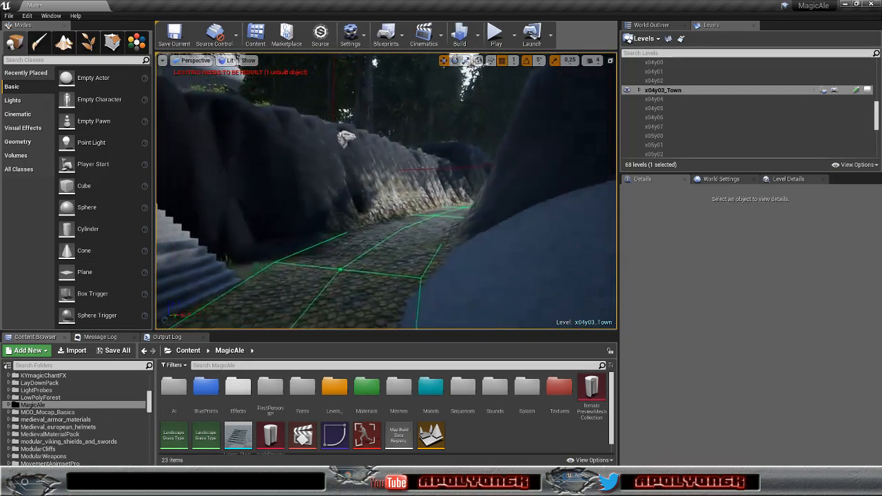
pyautogui.press('w')
pyautogui.moveTo(385, 191); pyautogui.dragTo(424, 191, button='right')
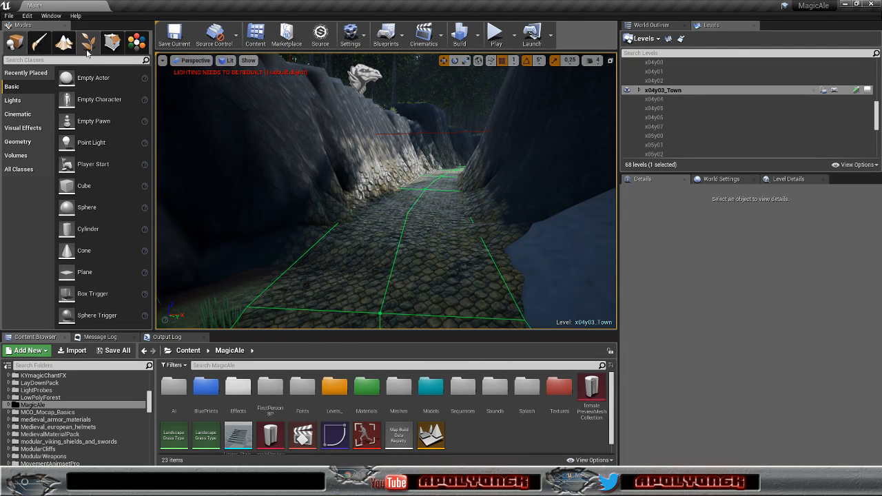
# Step: Set up landscape painting with the Base layer and a brush size of about 71.47
pyautogui.click(65, 42)
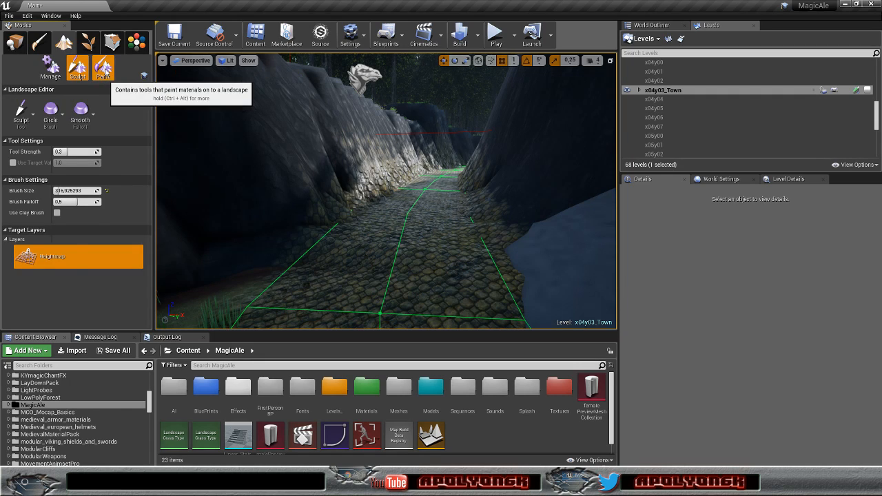
pyautogui.click(103, 66)
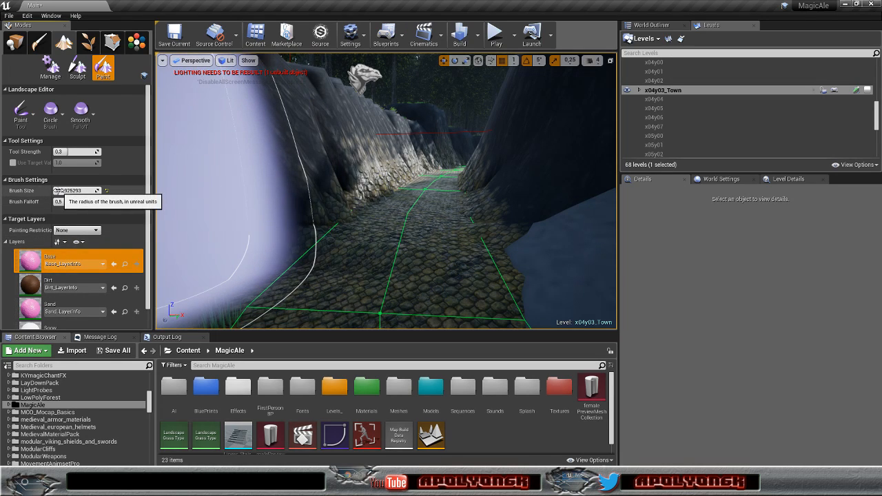
pyautogui.moveTo(57, 190); pyautogui.dragTo(29, 190)
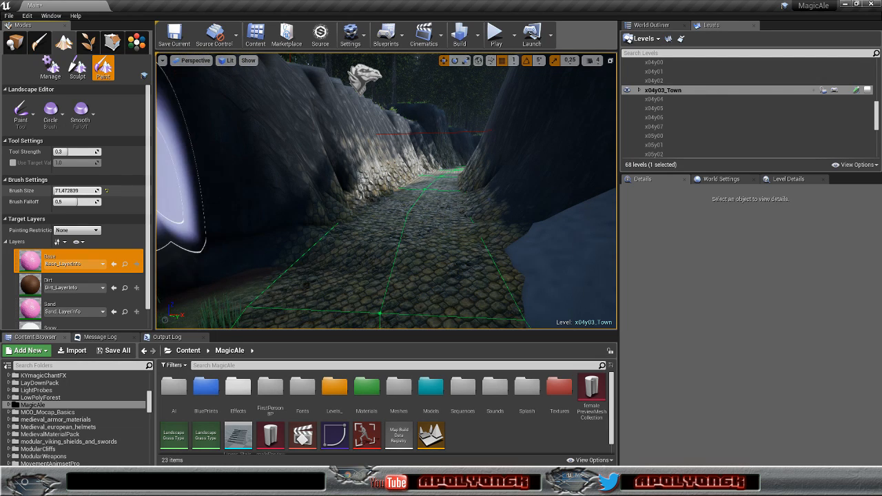
# Step: Paint the Base layer over the stray cobblestones at the foot of the cliff wall on the stairs' side of the path
pyautogui.moveTo(317, 189)
pyautogui.mouseDown(button='right')
pyautogui.moveTo(379, 135)
pyautogui.moveTo(276, 142)
pyautogui.mouseUp(button='right')
pyautogui.press('w')
pyautogui.moveTo(423, 185)
pyautogui.mouseDown(button='right')
pyautogui.moveTo(338, 227)
pyautogui.moveTo(352, 196)
pyautogui.moveTo(423, 184)
pyautogui.mouseUp(button='right')
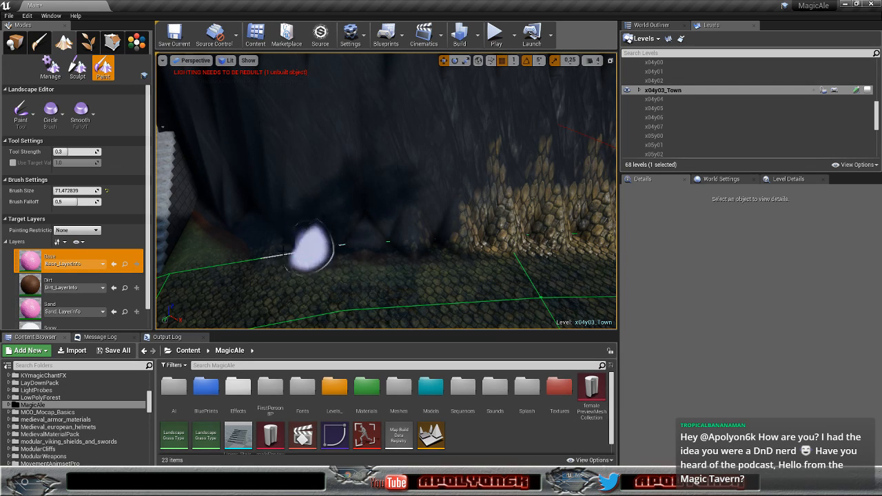
pyautogui.moveTo(258, 250)
pyautogui.mouseDown(button='right')
pyautogui.moveTo(228, 265)
pyautogui.moveTo(231, 275)
pyautogui.moveTo(319, 276)
pyautogui.mouseUp(button='right')
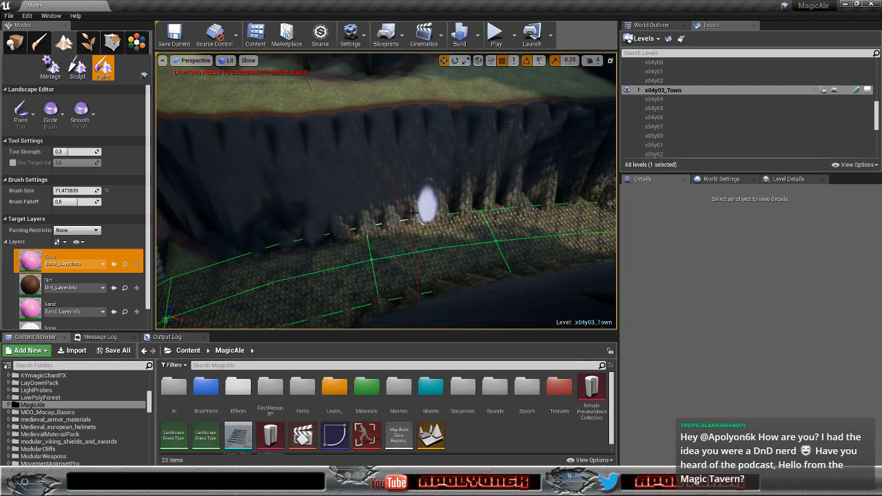
pyautogui.press('w')
pyautogui.moveTo(387, 210)
pyautogui.mouseDown(button='right')
pyautogui.moveTo(497, 206)
pyautogui.moveTo(579, 169)
pyautogui.moveTo(441, 213)
pyautogui.moveTo(510, 208)
pyautogui.mouseUp(button='right')
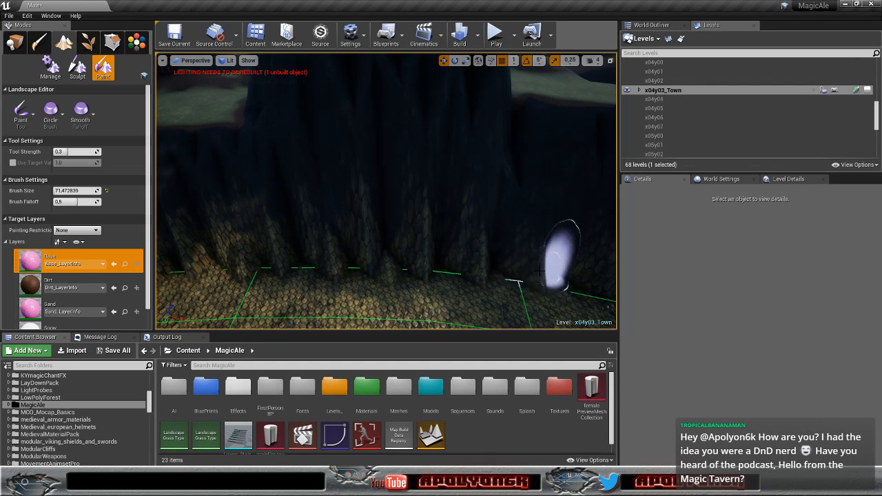
# Step: Paint the Base layer along the foot of the opposite cliff wall, up to the cave entrance rock
pyautogui.moveTo(347, 275)
pyautogui.mouseDown(button='right')
pyautogui.moveTo(262, 290)
pyautogui.moveTo(165, 258)
pyautogui.moveTo(163, 273)
pyautogui.moveTo(256, 269)
pyautogui.moveTo(245, 286)
pyautogui.moveTo(227, 272)
pyautogui.moveTo(248, 238)
pyautogui.mouseUp(button='right')
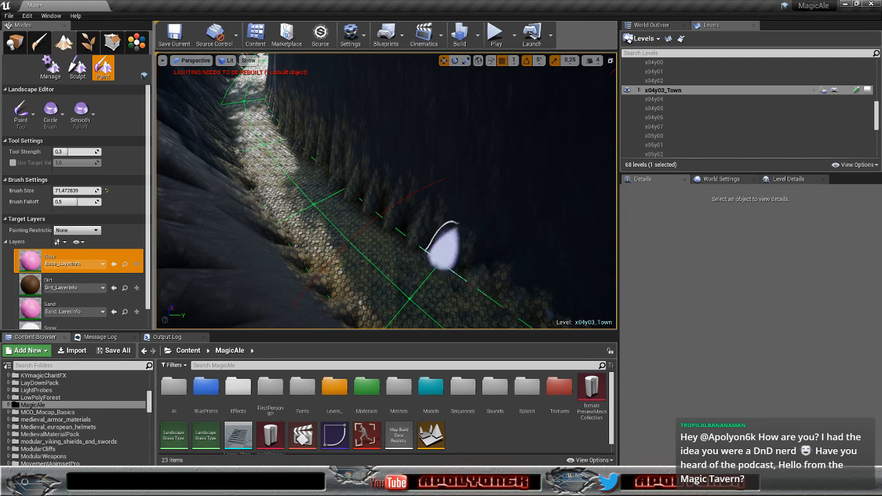
pyautogui.moveTo(452, 266); pyautogui.dragTo(424, 230, button='right')
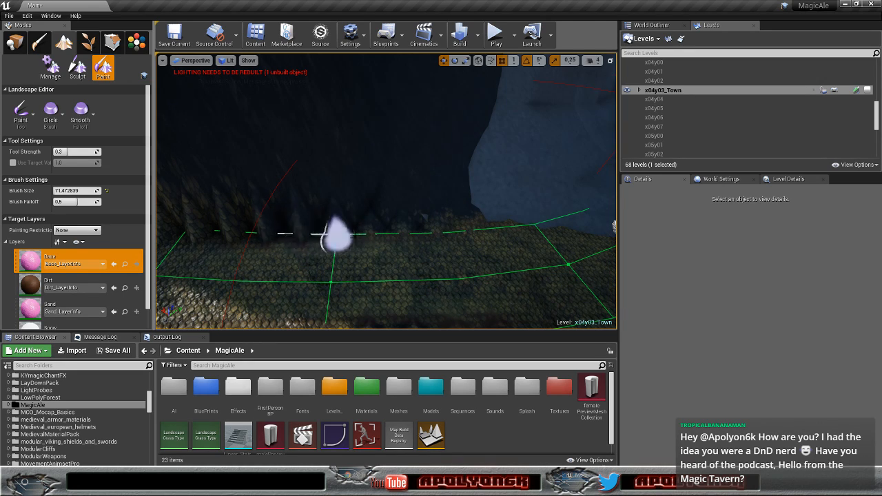
pyautogui.moveTo(337, 233)
pyautogui.mouseDown(button='right')
pyautogui.moveTo(255, 272)
pyautogui.moveTo(142, 283)
pyautogui.moveTo(179, 279)
pyautogui.moveTo(217, 252)
pyautogui.moveTo(379, 230)
pyautogui.mouseUp(button='right')
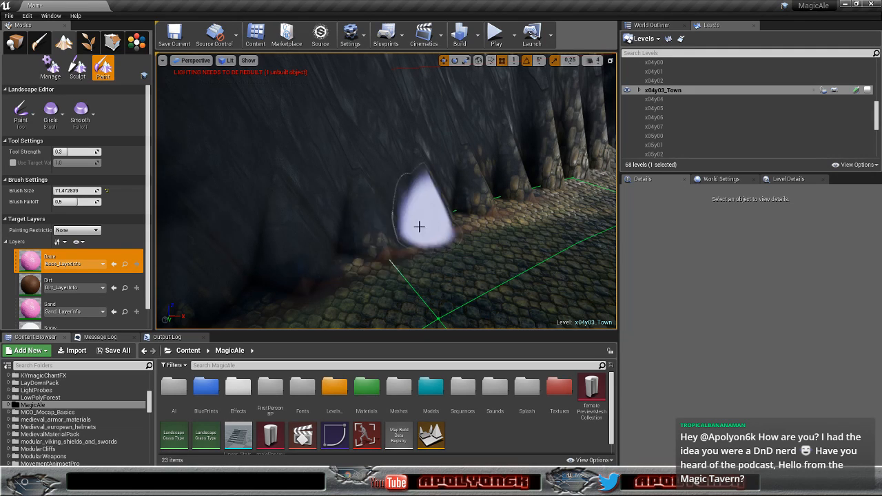
# Step: Paint the Base layer over the remaining cobblestone spurs on the stairs-side wall, following the path's edge
pyautogui.moveTo(408, 217)
pyautogui.mouseDown(button='right')
pyautogui.moveTo(461, 207)
pyautogui.moveTo(510, 176)
pyautogui.moveTo(448, 241)
pyautogui.moveTo(385, 231)
pyautogui.moveTo(407, 225)
pyautogui.mouseUp(button='right')
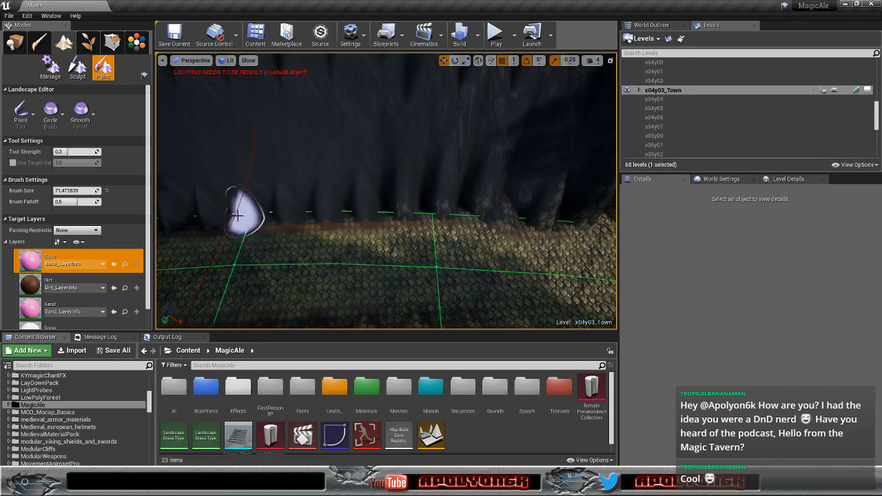
pyautogui.moveTo(485, 222)
pyautogui.mouseDown(button='right')
pyautogui.moveTo(448, 224)
pyautogui.moveTo(504, 225)
pyautogui.moveTo(491, 230)
pyautogui.moveTo(485, 222)
pyautogui.mouseUp(button='right')
pyautogui.press('d')
pyautogui.press('s')
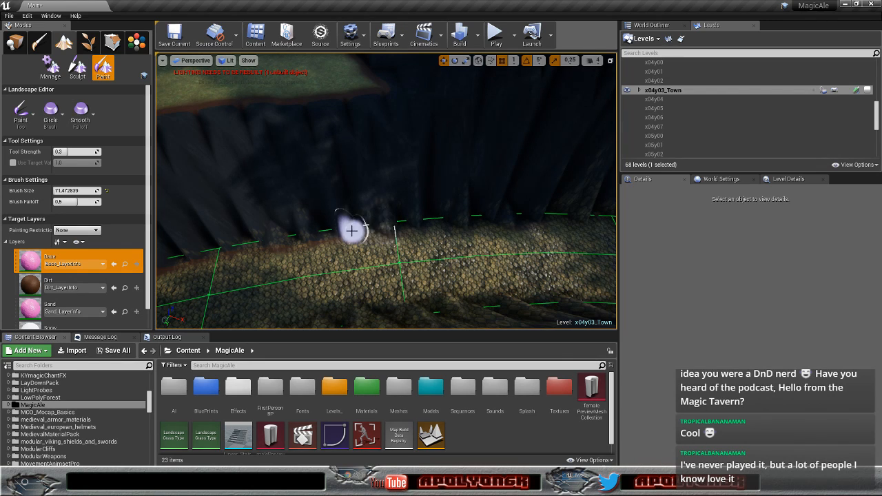
# Step: Paint the Base layer over the cobblestone fringe at the foot of the steep canyon wall, following the path's edge
pyautogui.press('w')
pyautogui.moveTo(370, 228)
pyautogui.mouseDown(button='right')
pyautogui.moveTo(381, 230)
pyautogui.moveTo(374, 227)
pyautogui.mouseUp(button='right')
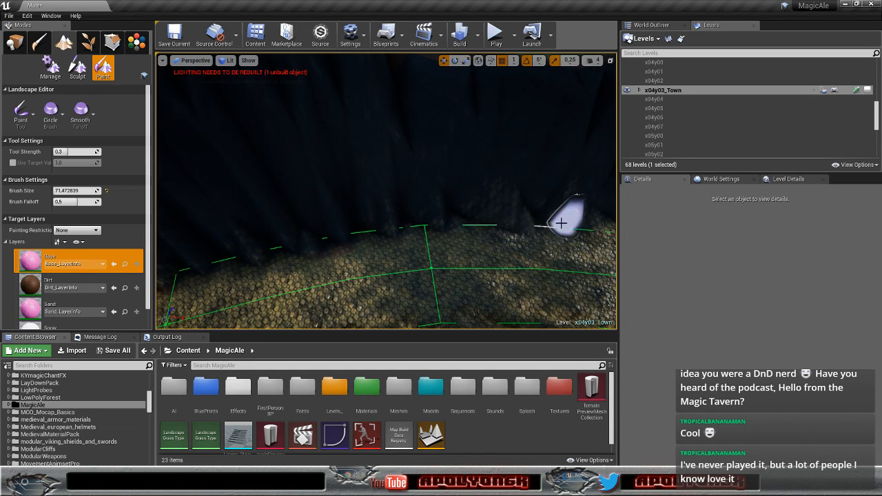
pyautogui.moveTo(573, 219)
pyautogui.mouseDown(button='right')
pyautogui.moveTo(598, 232)
pyautogui.moveTo(571, 225)
pyautogui.moveTo(578, 225)
pyautogui.mouseUp(button='right')
pyautogui.press('s')
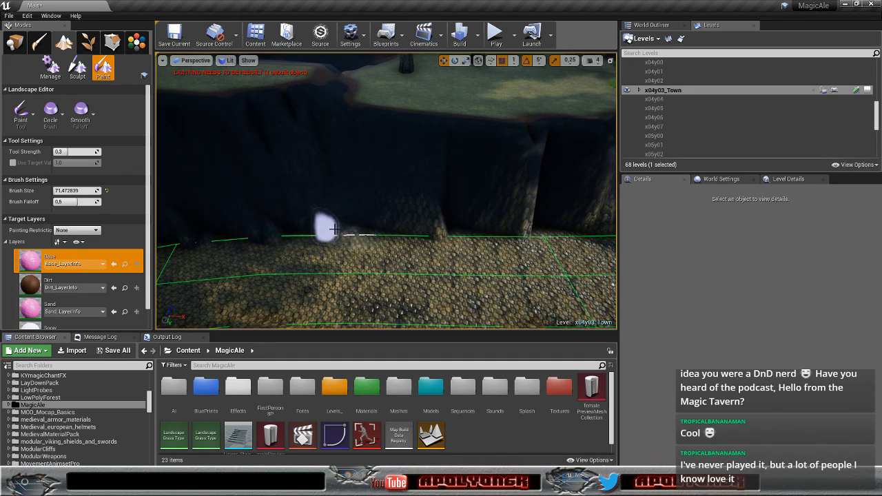
# Step: Paint the Base layer over the tall cobblestone streaks on the canyon wall below the grassy plateau
pyautogui.press('d')
pyautogui.moveTo(322, 226); pyautogui.dragTo(276, 228, button='right')
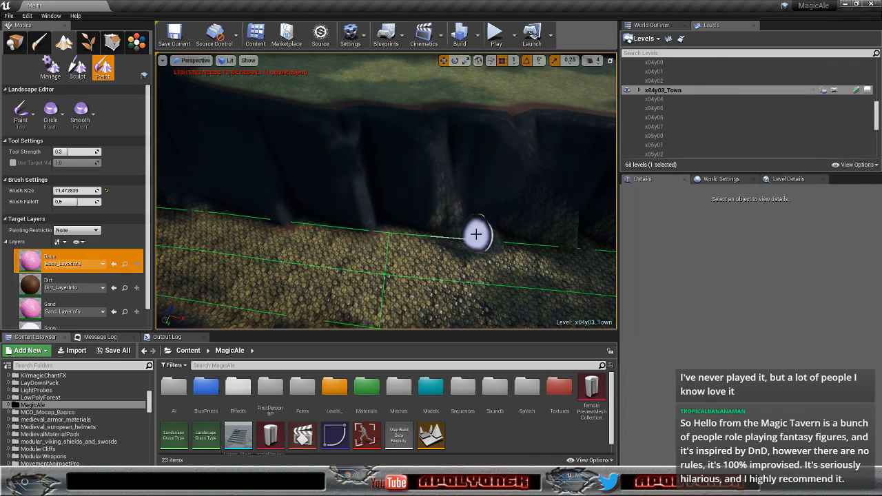
pyautogui.press('d')
pyautogui.moveTo(456, 237)
pyautogui.mouseDown(button='right')
pyautogui.moveTo(434, 239)
pyautogui.moveTo(478, 242)
pyautogui.mouseUp(button='right')
pyautogui.press('a')
pyautogui.moveTo(315, 218)
pyautogui.mouseDown()
pyautogui.moveTo(292, 228)
pyautogui.moveTo(247, 219)
pyautogui.moveTo(281, 219)
pyautogui.moveTo(251, 214)
pyautogui.moveTo(298, 230)
pyautogui.moveTo(250, 211)
pyautogui.moveTo(205, 226)
pyautogui.moveTo(228, 210)
pyautogui.mouseUp()
pyautogui.moveTo(227, 210); pyautogui.dragTo(231, 199, button='right')
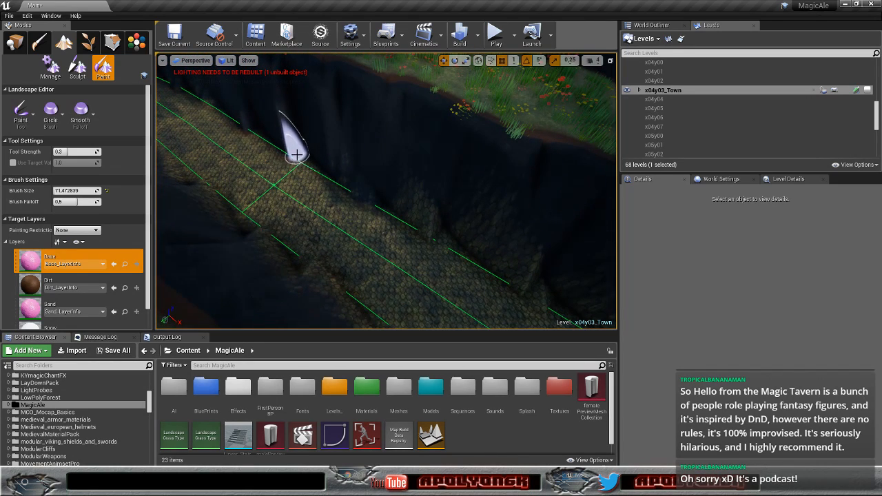
# Step: Paint the Base layer over the cobblestones climbing the same wall, from below the flowered ledge onward along the path
pyautogui.moveTo(308, 164)
pyautogui.mouseDown()
pyautogui.moveTo(417, 204)
pyautogui.moveTo(424, 215)
pyautogui.moveTo(387, 205)
pyautogui.moveTo(396, 224)
pyautogui.moveTo(437, 220)
pyautogui.moveTo(442, 207)
pyautogui.moveTo(516, 279)
pyautogui.moveTo(465, 246)
pyautogui.moveTo(520, 278)
pyautogui.moveTo(486, 242)
pyautogui.moveTo(492, 263)
pyautogui.mouseUp()
pyautogui.moveTo(483, 262); pyautogui.dragTo(606, 256, button='right')
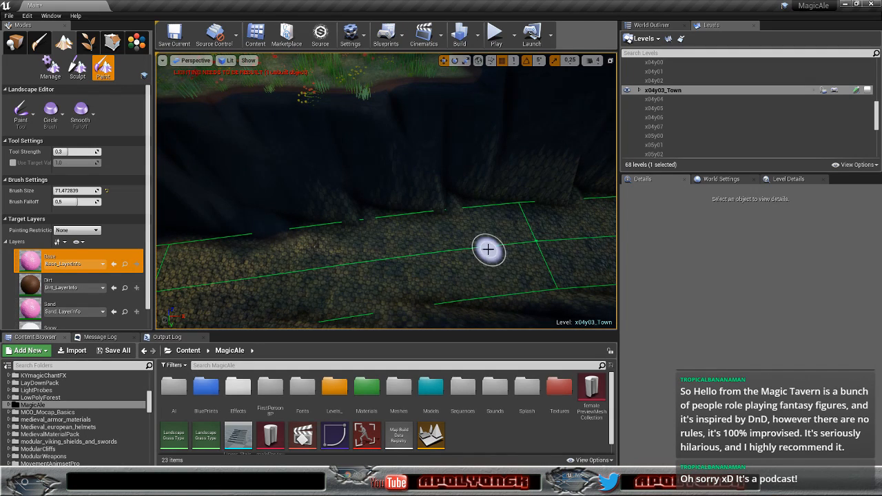
pyautogui.moveTo(478, 191)
pyautogui.mouseDown()
pyautogui.moveTo(451, 202)
pyautogui.moveTo(332, 202)
pyautogui.moveTo(354, 211)
pyautogui.mouseUp()
pyautogui.moveTo(354, 211)
pyautogui.mouseDown(button='right')
pyautogui.moveTo(296, 238)
pyautogui.moveTo(224, 241)
pyautogui.moveTo(414, 207)
pyautogui.mouseUp(button='right')
pyautogui.moveTo(383, 181)
pyautogui.mouseDown()
pyautogui.moveTo(389, 185)
pyautogui.moveTo(296, 142)
pyautogui.mouseUp()
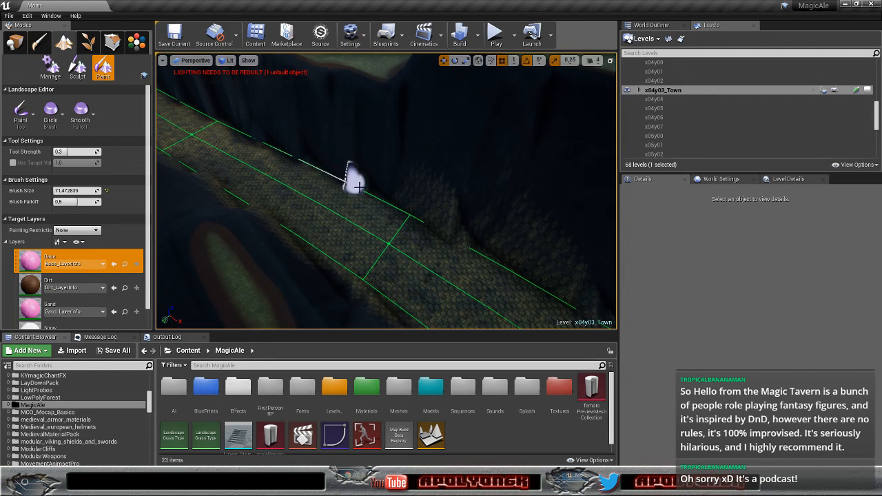
pyautogui.moveTo(404, 211)
pyautogui.mouseDown()
pyautogui.moveTo(448, 226)
pyautogui.moveTo(398, 178)
pyautogui.moveTo(446, 224)
pyautogui.moveTo(413, 200)
pyautogui.moveTo(441, 218)
pyautogui.moveTo(411, 215)
pyautogui.moveTo(438, 212)
pyautogui.moveTo(386, 228)
pyautogui.moveTo(430, 215)
pyautogui.moveTo(478, 230)
pyautogui.moveTo(463, 244)
pyautogui.moveTo(504, 239)
pyautogui.moveTo(548, 256)
pyautogui.moveTo(449, 224)
pyautogui.mouseUp()
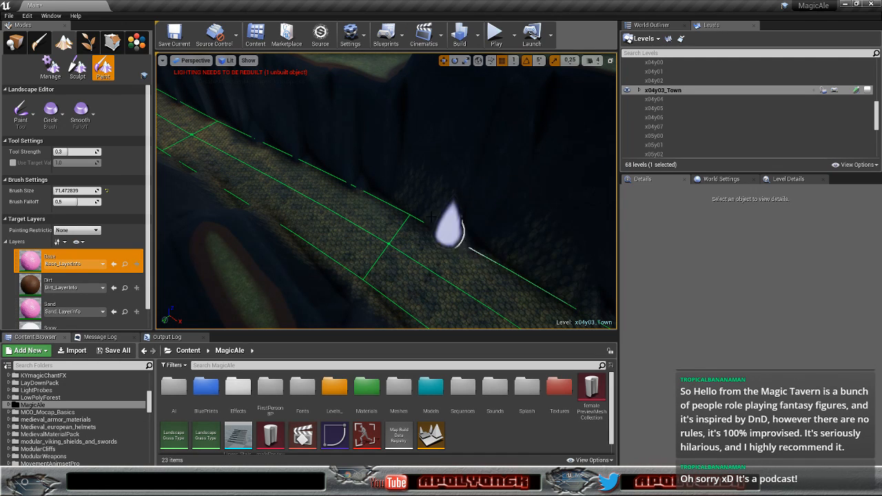
pyautogui.moveTo(437, 226)
pyautogui.mouseDown(button='right')
pyautogui.moveTo(438, 234)
pyautogui.moveTo(491, 228)
pyautogui.moveTo(441, 233)
pyautogui.moveTo(437, 225)
pyautogui.mouseUp(button='right')
pyautogui.moveTo(397, 235)
pyautogui.mouseDown()
pyautogui.moveTo(311, 133)
pyautogui.moveTo(287, 142)
pyautogui.moveTo(410, 234)
pyautogui.mouseUp()
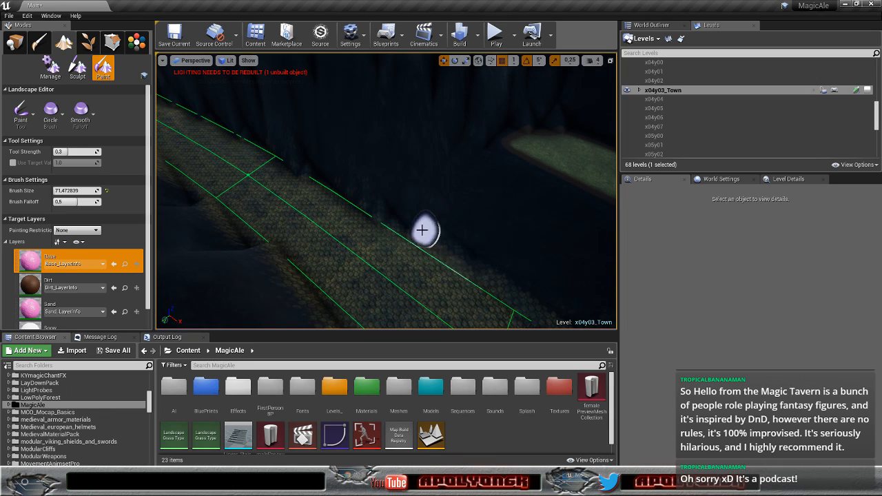
# Step: Continue the Base layer along the wall foot beneath the narrow grass ledges, covering the cobblestones beside the path
pyautogui.moveTo(455, 266); pyautogui.dragTo(565, 270, button='right')
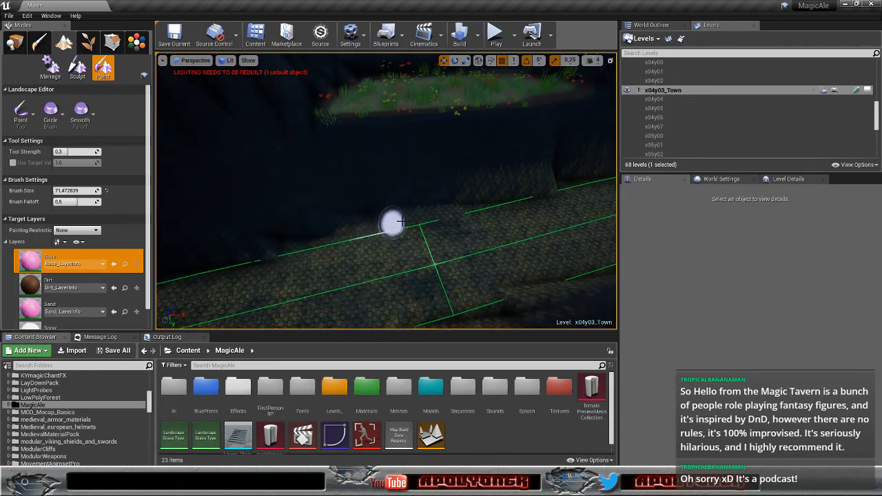
pyautogui.moveTo(398, 221); pyautogui.dragTo(402, 219)
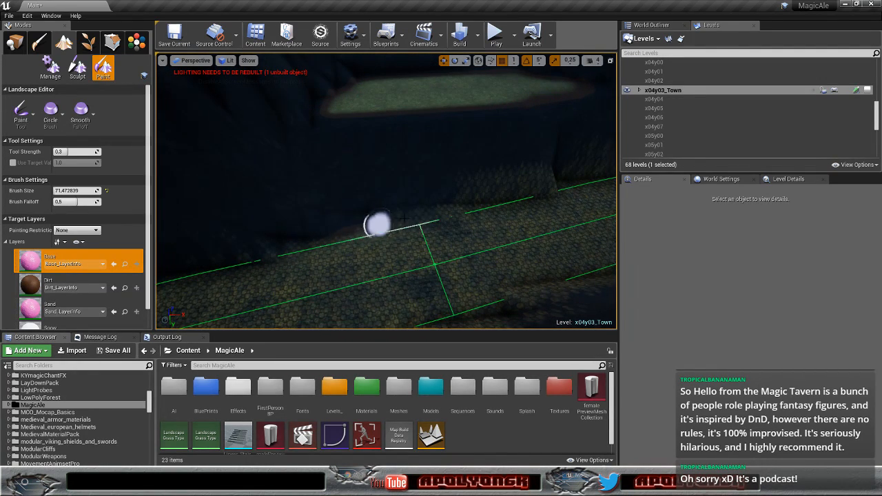
pyautogui.moveTo(455, 195)
pyautogui.mouseDown()
pyautogui.moveTo(528, 182)
pyautogui.moveTo(496, 186)
pyautogui.moveTo(516, 182)
pyautogui.mouseUp()
pyautogui.moveTo(516, 183)
pyautogui.mouseDown(button='right')
pyautogui.moveTo(482, 206)
pyautogui.moveTo(457, 205)
pyautogui.mouseUp(button='right')
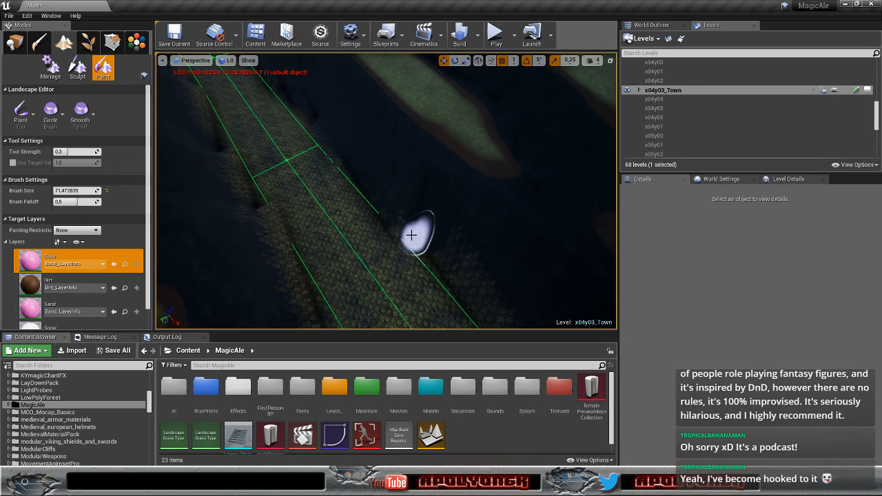
pyautogui.moveTo(396, 246); pyautogui.dragTo(374, 248, button='right')
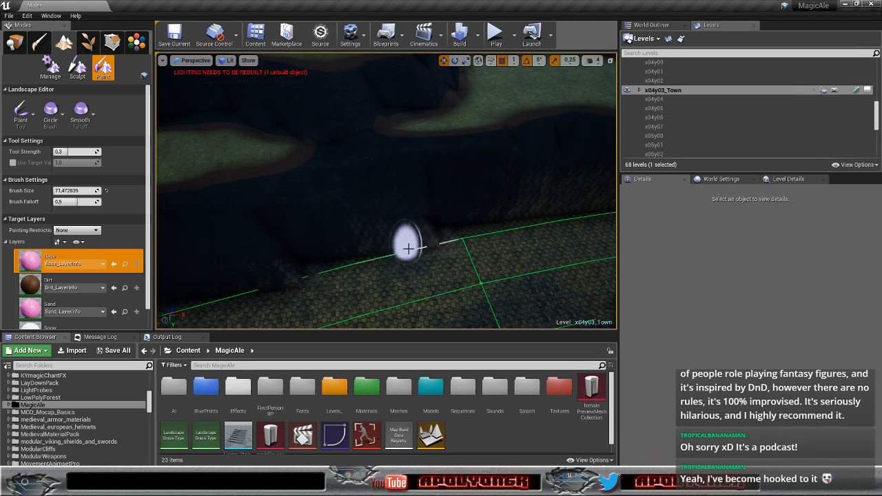
pyautogui.moveTo(386, 249); pyautogui.dragTo(332, 251, button='right')
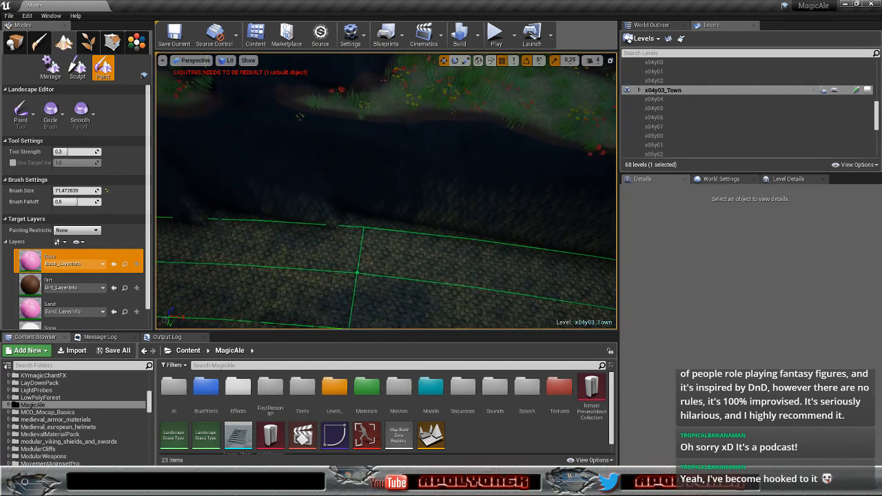
# Step: Set the tool strength to 1.0 and paint the Base layer along the rest of this wall, up to the gate building
pyautogui.moveTo(70, 152); pyautogui.dragTo(101, 151)
pyautogui.moveTo(235, 188)
pyautogui.mouseDown()
pyautogui.moveTo(310, 203)
pyautogui.moveTo(297, 205)
pyautogui.moveTo(372, 196)
pyautogui.moveTo(436, 209)
pyautogui.mouseUp()
pyautogui.moveTo(507, 200)
pyautogui.mouseDown(button='right')
pyautogui.moveTo(551, 200)
pyautogui.moveTo(284, 199)
pyautogui.mouseUp(button='right')
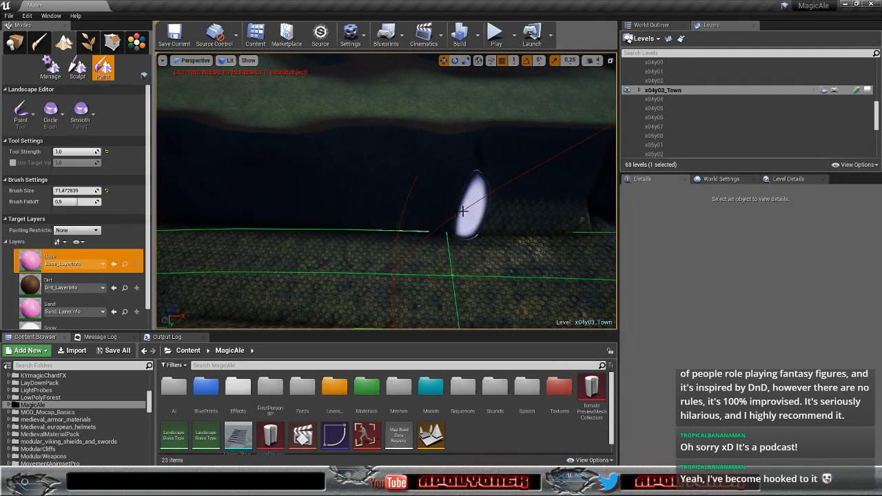
pyautogui.moveTo(410, 211); pyautogui.dragTo(325, 204, button='right')
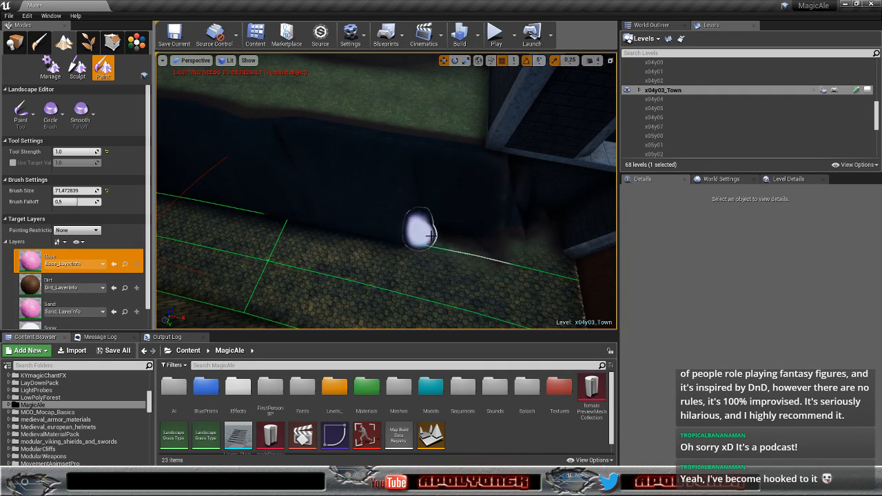
pyautogui.moveTo(543, 254); pyautogui.dragTo(386, 251, button='right')
# Step: Paint the Base layer over the cobblestones along the opposite canyon wall, working away from the gate beneath the grassy ledges
pyautogui.moveTo(463, 252)
pyautogui.mouseDown(button='right')
pyautogui.moveTo(289, 273)
pyautogui.moveTo(339, 277)
pyautogui.mouseUp(button='right')
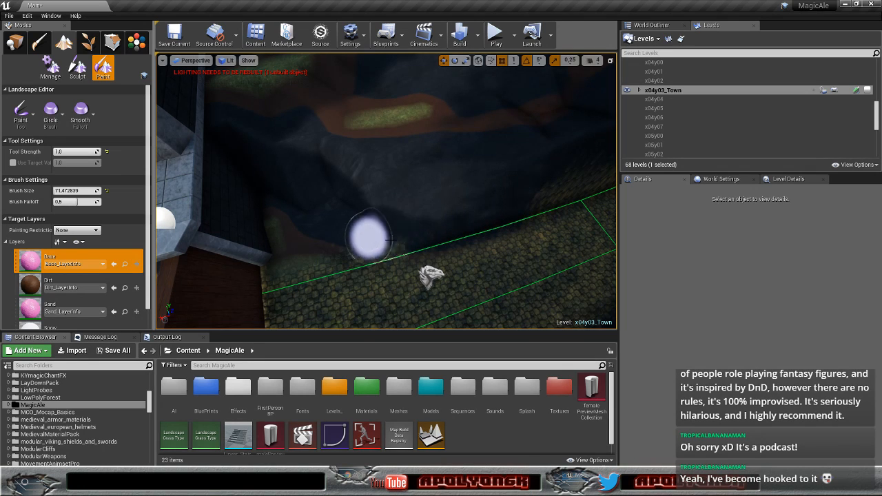
pyautogui.moveTo(410, 234)
pyautogui.mouseDown(button='right')
pyautogui.moveTo(405, 265)
pyautogui.moveTo(399, 231)
pyautogui.moveTo(418, 232)
pyautogui.mouseUp(button='right')
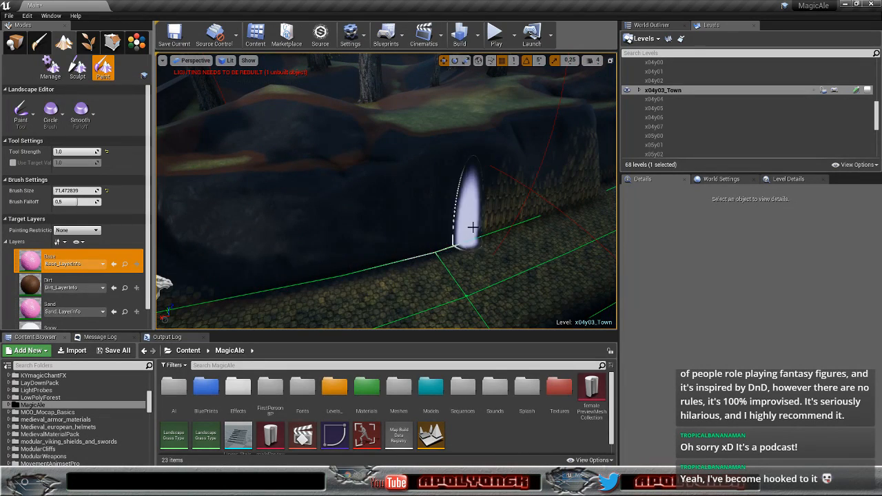
pyautogui.moveTo(557, 179)
pyautogui.mouseDown(button='right')
pyautogui.moveTo(270, 191)
pyautogui.moveTo(441, 198)
pyautogui.mouseUp(button='right')
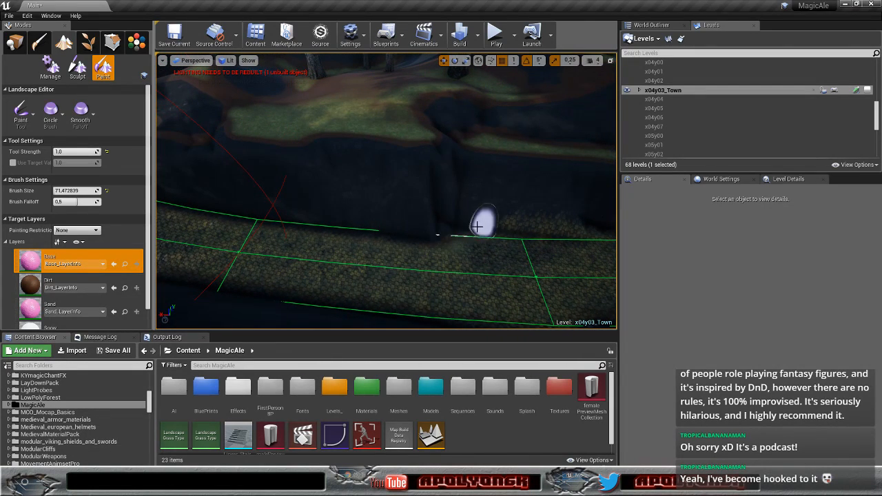
pyautogui.moveTo(557, 224); pyautogui.dragTo(604, 221, button='right')
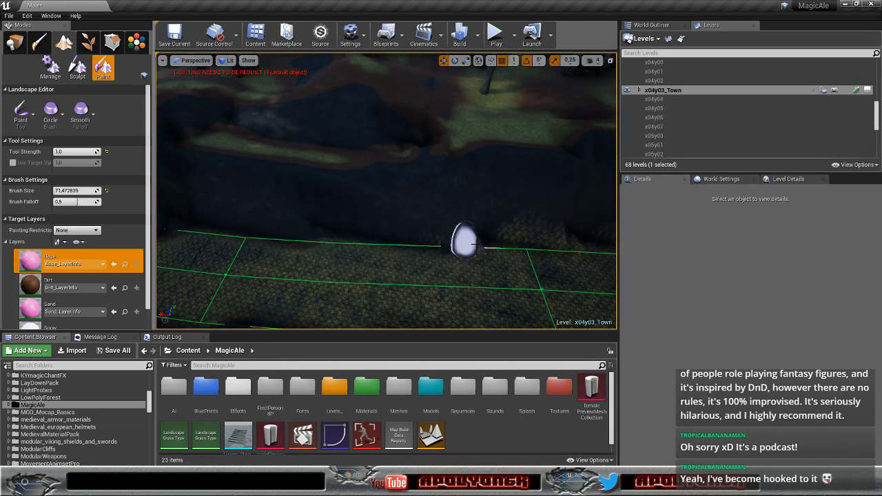
pyautogui.moveTo(460, 240)
pyautogui.mouseDown(button='right')
pyautogui.moveTo(427, 260)
pyautogui.moveTo(490, 245)
pyautogui.moveTo(467, 235)
pyautogui.mouseUp(button='right')
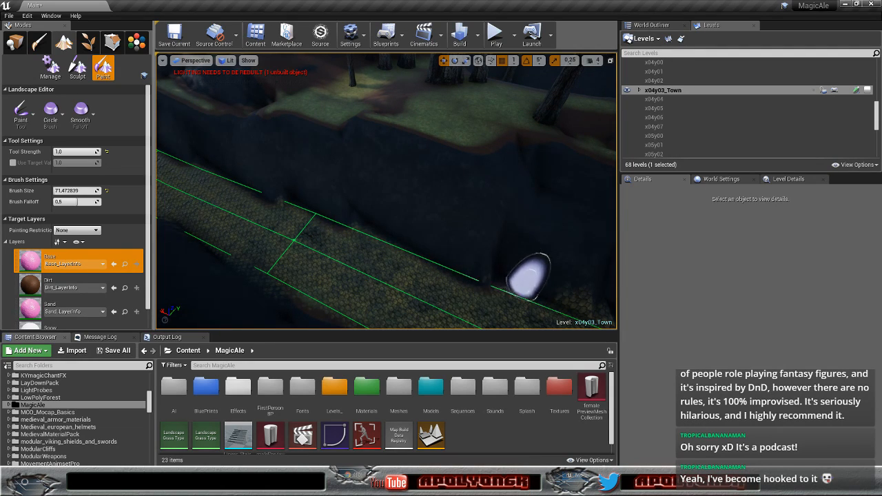
pyautogui.moveTo(386, 262)
pyautogui.mouseDown(button='right')
pyautogui.moveTo(475, 256)
pyautogui.moveTo(510, 237)
pyautogui.mouseUp(button='right')
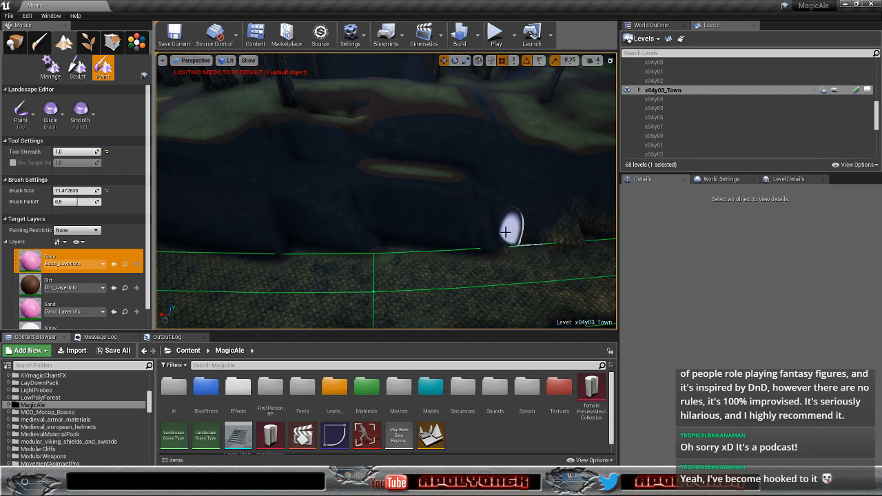
# Step: Paint the Base layer over the cobblestone spurs along the brightly lit, curving stretch of this wall, up to the cave entrance rock
pyautogui.moveTo(320, 222); pyautogui.dragTo(272, 248, button='right')
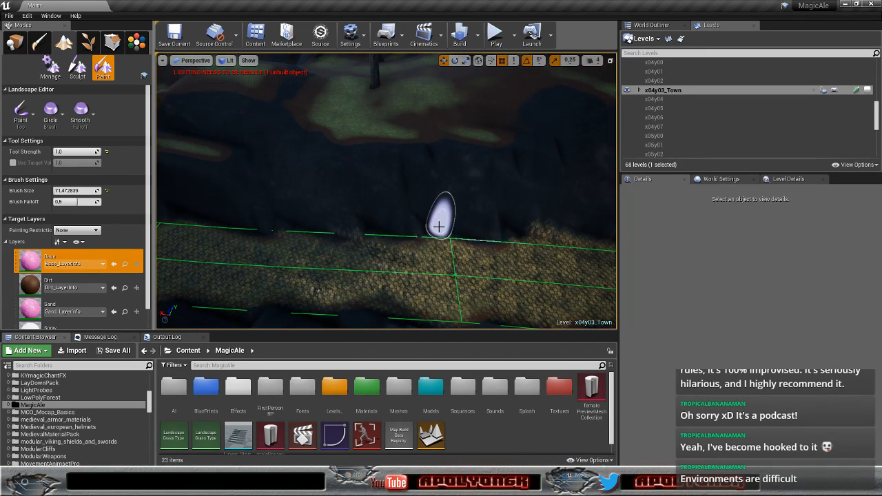
pyautogui.moveTo(455, 228); pyautogui.dragTo(325, 224, button='right')
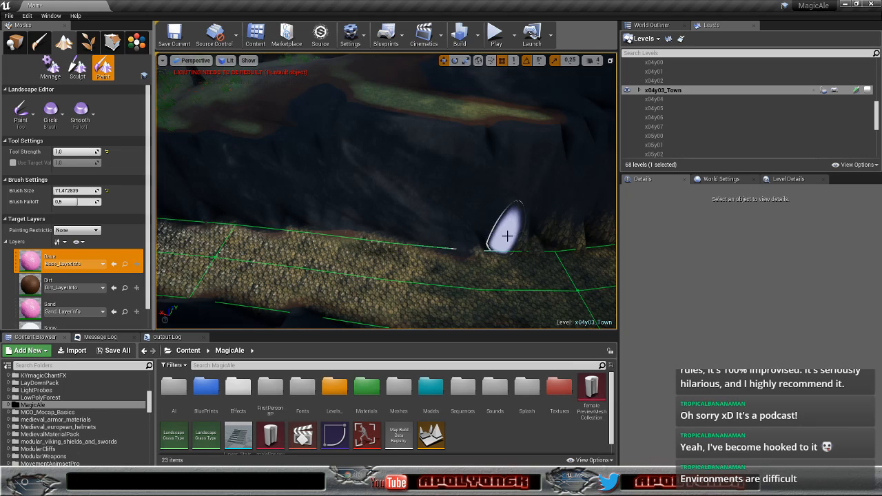
pyautogui.moveTo(493, 248); pyautogui.dragTo(483, 285, button='right')
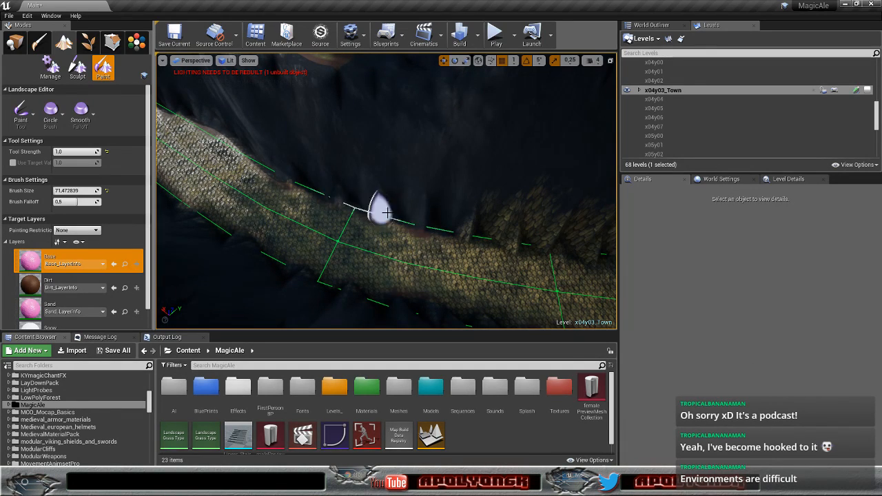
pyautogui.moveTo(482, 233); pyautogui.dragTo(474, 241, button='right')
pyautogui.moveTo(556, 214); pyautogui.dragTo(551, 185, button='right')
pyautogui.moveTo(468, 187); pyautogui.dragTo(450, 181, button='right')
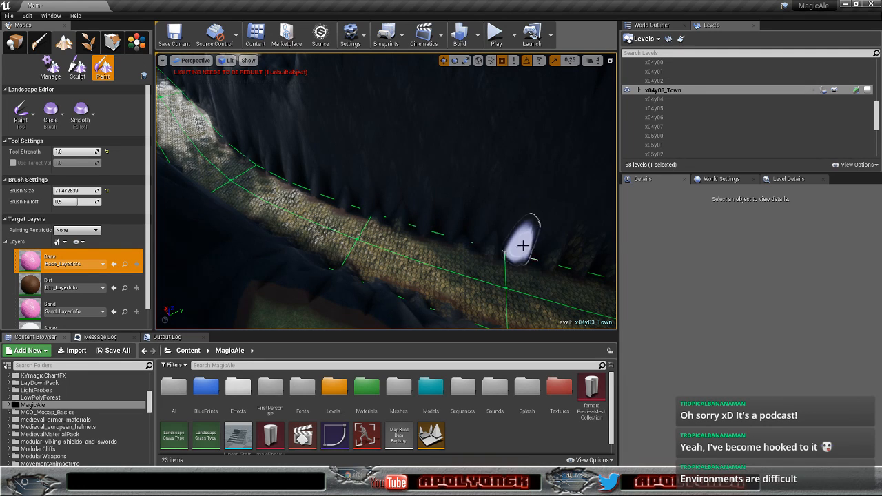
pyautogui.moveTo(565, 262); pyautogui.dragTo(544, 255, button='right')
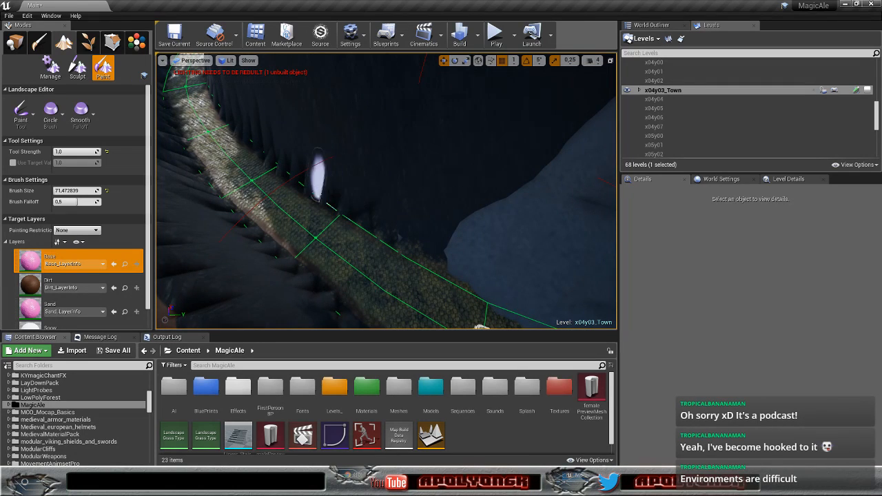
# Step: Paint the Base layer around the foot of the tree-topped cliff beside the town wall, covering the cobblestones at its edge
pyautogui.moveTo(395, 202)
pyautogui.mouseDown(button='right')
pyautogui.moveTo(345, 213)
pyautogui.moveTo(241, 213)
pyautogui.moveTo(250, 181)
pyautogui.moveTo(409, 162)
pyautogui.moveTo(426, 259)
pyautogui.moveTo(328, 221)
pyautogui.mouseUp(button='right')
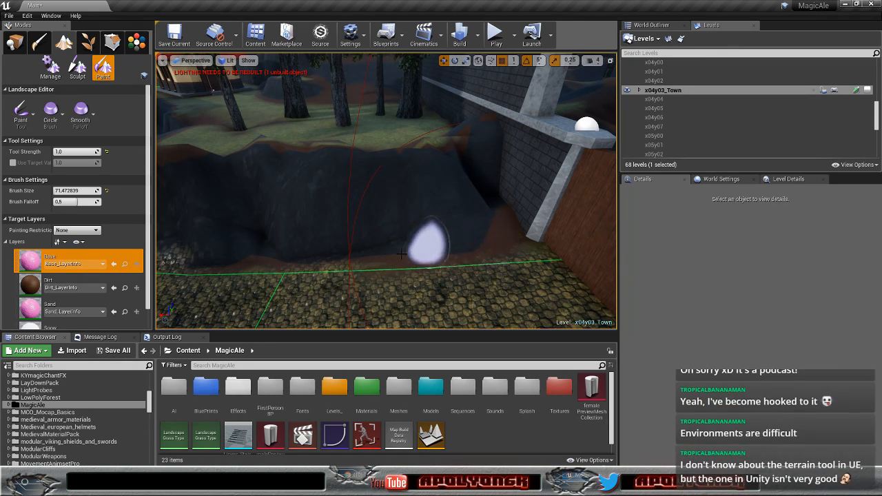
pyautogui.moveTo(306, 252); pyautogui.dragTo(200, 253, button='right')
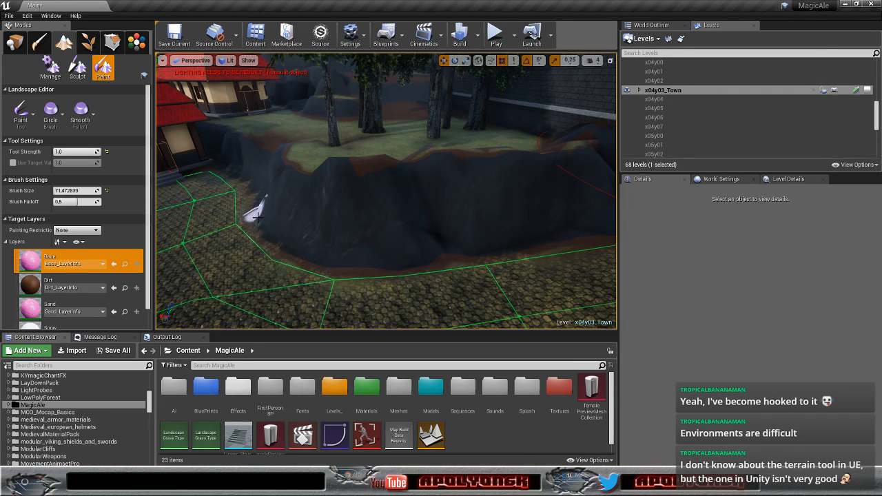
pyautogui.press('w')
pyautogui.moveTo(271, 223)
pyautogui.mouseDown(button='right')
pyautogui.moveTo(344, 223)
pyautogui.moveTo(275, 238)
pyautogui.moveTo(270, 230)
pyautogui.mouseUp(button='right')
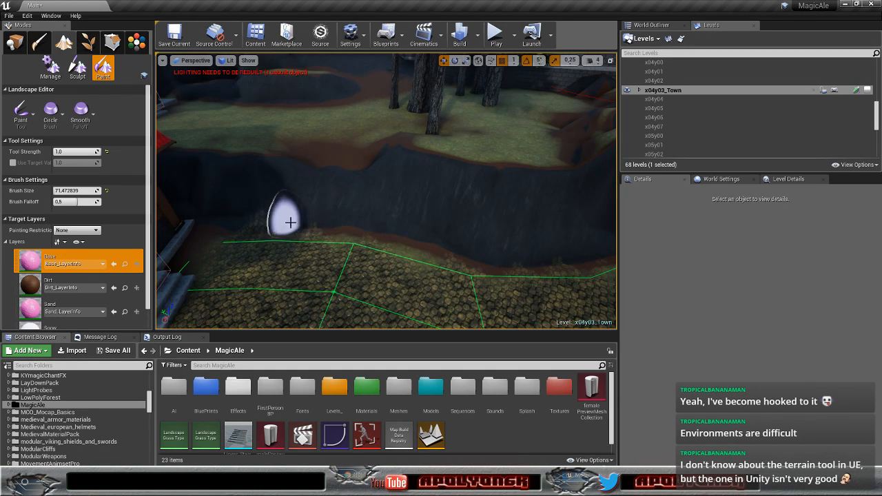
pyautogui.moveTo(257, 227); pyautogui.dragTo(354, 229)
# Step: Paint the Base layer along the path's edge beside the octagonal stone structures near the wooden gate
pyautogui.moveTo(353, 228)
pyautogui.mouseDown(button='right')
pyautogui.moveTo(441, 231)
pyautogui.moveTo(530, 210)
pyautogui.moveTo(551, 234)
pyautogui.moveTo(455, 237)
pyautogui.moveTo(351, 220)
pyautogui.moveTo(348, 276)
pyautogui.moveTo(355, 272)
pyautogui.mouseUp(button='right')
pyautogui.press('w')
pyautogui.press('w')
pyautogui.press('s')
pyautogui.moveTo(416, 222); pyautogui.dragTo(418, 222, button='right')
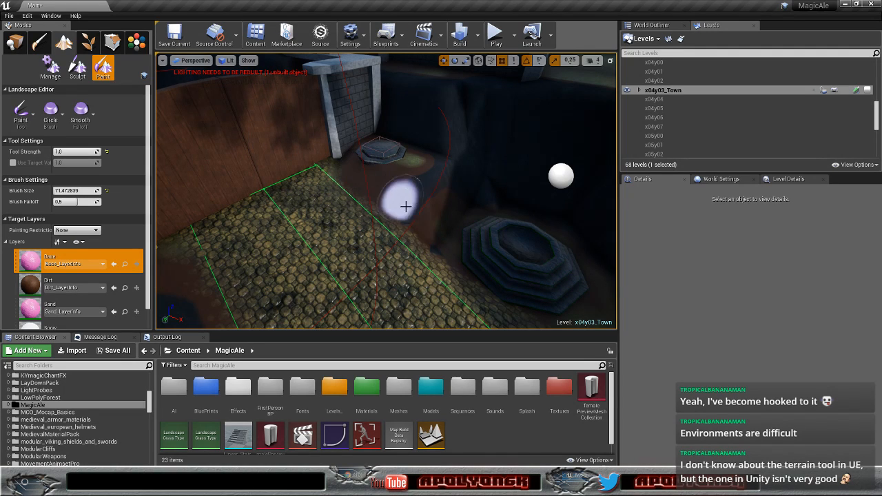
pyautogui.moveTo(486, 291)
pyautogui.mouseDown(button='right')
pyautogui.moveTo(544, 313)
pyautogui.moveTo(448, 324)
pyautogui.moveTo(520, 302)
pyautogui.mouseUp(button='right')
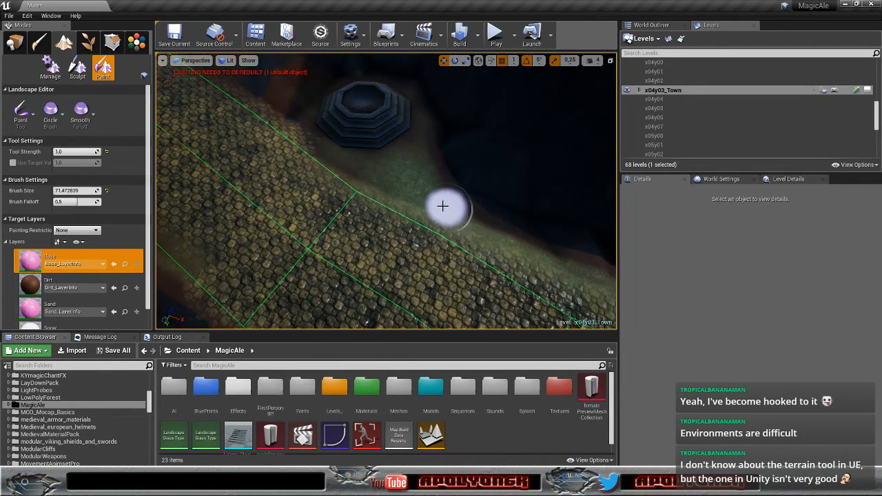
pyautogui.moveTo(491, 233)
pyautogui.mouseDown(button='right')
pyautogui.moveTo(520, 234)
pyautogui.moveTo(551, 219)
pyautogui.moveTo(579, 238)
pyautogui.moveTo(559, 239)
pyautogui.mouseUp(button='right')
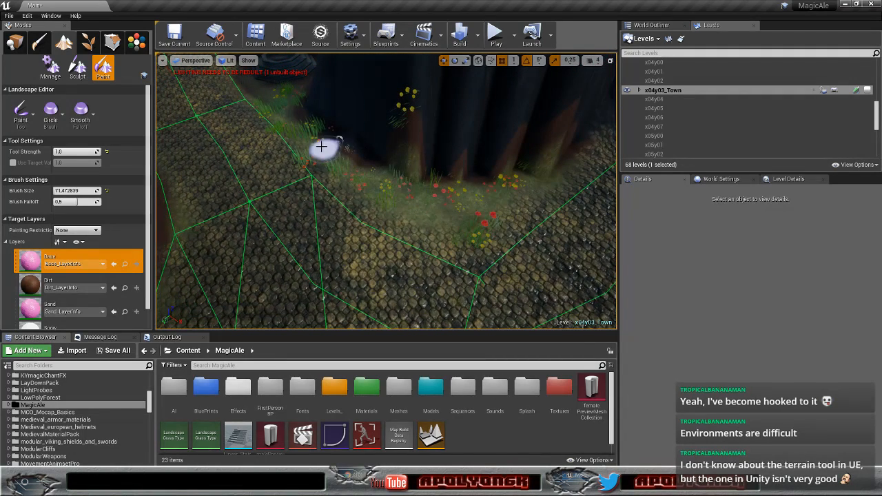
# Step: Paint the Base layer over the cobblestones around the flower-covered foot of the cliff corner beside the path
pyautogui.moveTo(322, 146); pyautogui.dragTo(343, 179)
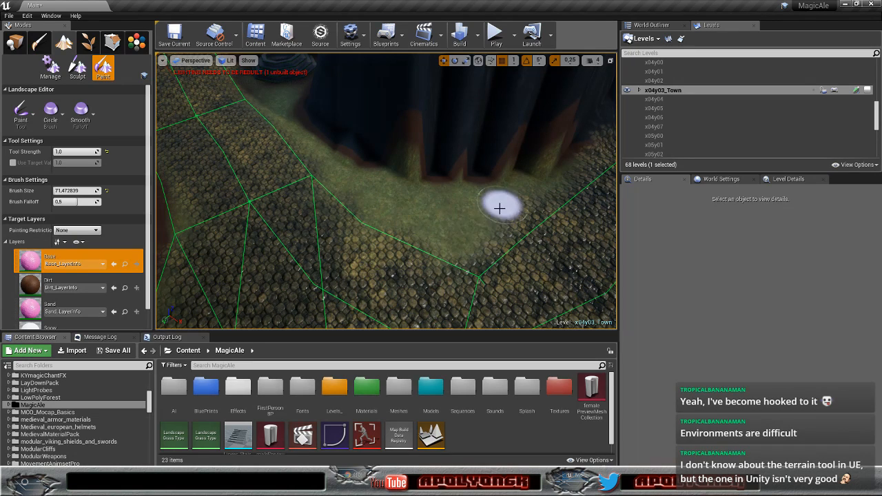
pyautogui.moveTo(447, 246)
pyautogui.mouseDown()
pyautogui.moveTo(502, 209)
pyautogui.moveTo(482, 210)
pyautogui.mouseUp()
pyautogui.moveTo(480, 211)
pyautogui.mouseDown(button='right')
pyautogui.moveTo(555, 180)
pyautogui.moveTo(483, 168)
pyautogui.mouseUp(button='right')
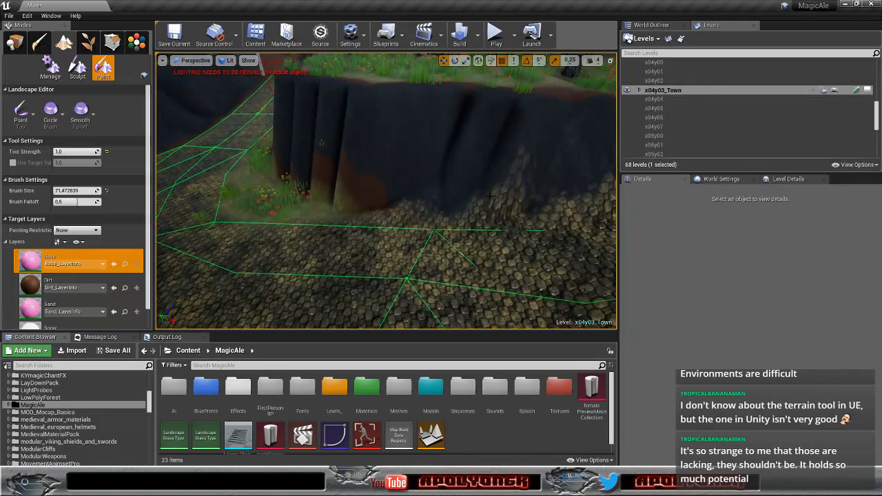
# Step: Paint the Base layer over the cobblestones climbing the dark cliff face, continuing from its fluted corner along the wall's foot
pyautogui.moveTo(310, 217); pyautogui.dragTo(303, 214)
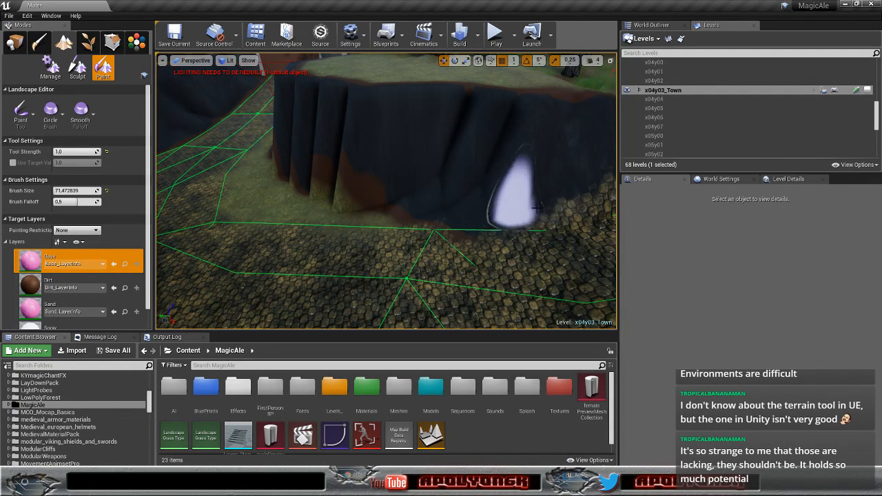
pyautogui.moveTo(561, 213)
pyautogui.mouseDown()
pyautogui.moveTo(579, 205)
pyautogui.moveTo(572, 211)
pyautogui.mouseUp()
pyautogui.moveTo(571, 211); pyautogui.dragTo(616, 213, button='right')
pyautogui.moveTo(441, 203); pyautogui.dragTo(393, 205)
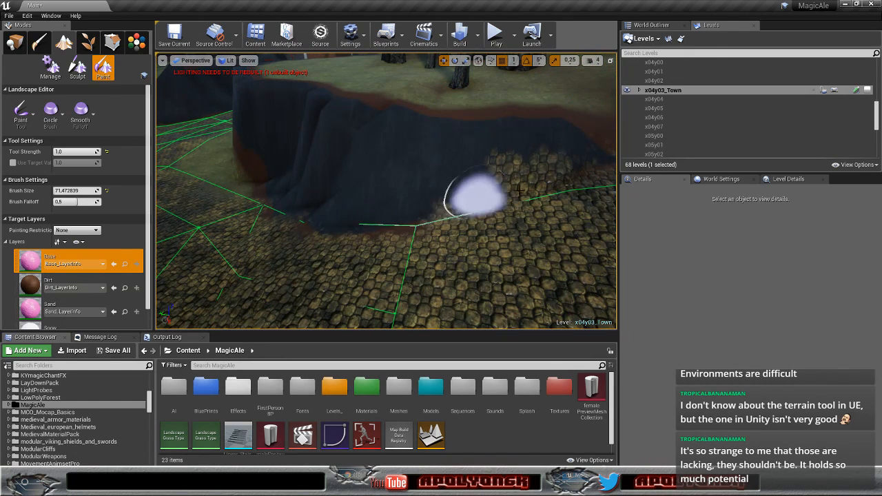
pyautogui.moveTo(467, 201); pyautogui.dragTo(571, 176)
pyautogui.moveTo(570, 176); pyautogui.dragTo(560, 189, button='right')
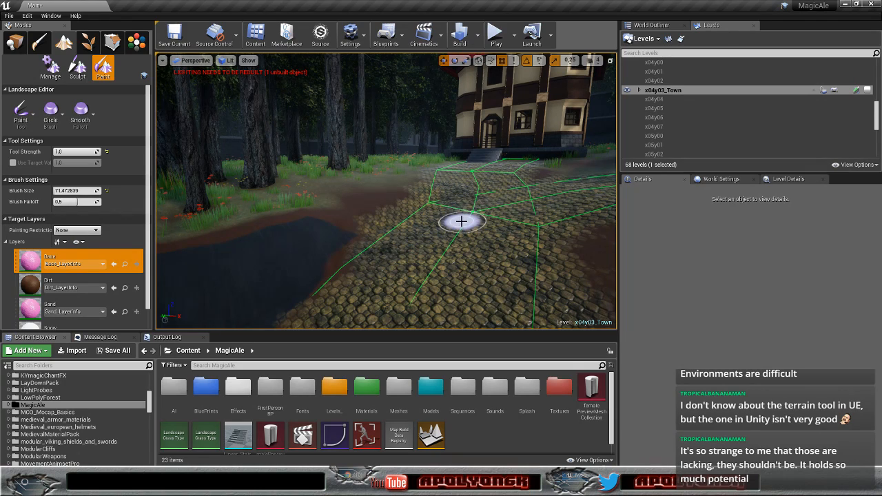
# Step: Paint the Base layer along the path's edge past the muddy bank and forest, towards the steps of the half-timbered house
pyautogui.moveTo(452, 234)
pyautogui.mouseDown(button='right')
pyautogui.moveTo(461, 210)
pyautogui.moveTo(430, 231)
pyautogui.moveTo(426, 251)
pyautogui.moveTo(460, 239)
pyautogui.mouseUp(button='right')
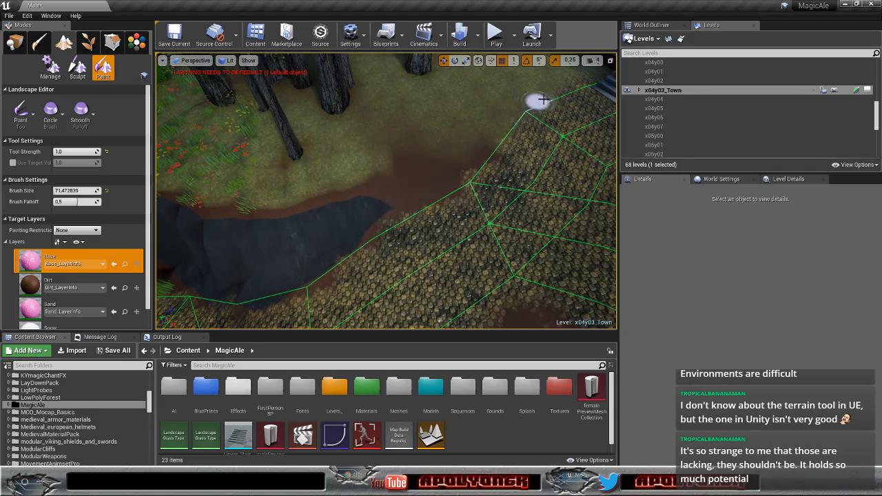
pyautogui.moveTo(567, 90)
pyautogui.mouseDown(button='right')
pyautogui.moveTo(538, 103)
pyautogui.moveTo(606, 110)
pyautogui.moveTo(551, 103)
pyautogui.moveTo(483, 122)
pyautogui.mouseUp(button='right')
pyautogui.moveTo(313, 122)
pyautogui.mouseDown()
pyautogui.moveTo(302, 124)
pyautogui.moveTo(471, 203)
pyautogui.moveTo(569, 271)
pyautogui.moveTo(578, 268)
pyautogui.mouseUp()
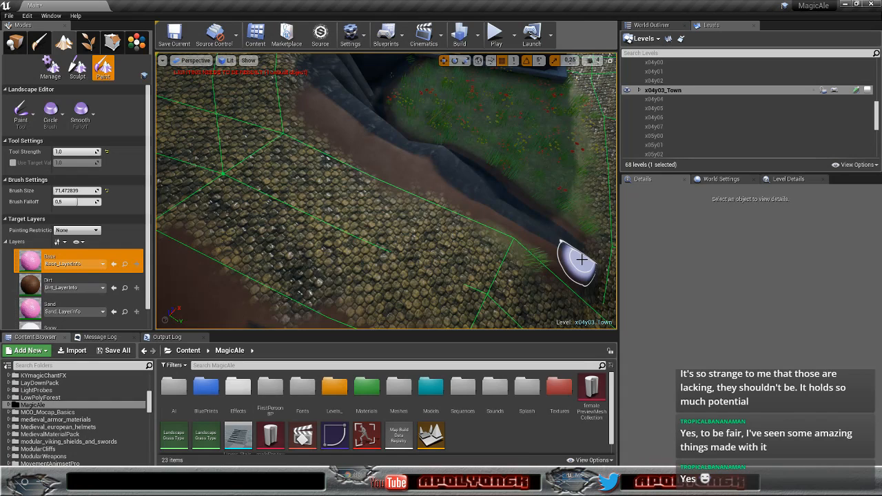
# Step: Paint the Base layer along the path edges around the junction, beside the cliffs next to the blue stone wall
pyautogui.moveTo(502, 131)
pyautogui.mouseDown(button='right')
pyautogui.moveTo(491, 96)
pyautogui.moveTo(434, 84)
pyautogui.moveTo(419, 177)
pyautogui.moveTo(454, 215)
pyautogui.moveTo(538, 185)
pyautogui.moveTo(579, 213)
pyautogui.moveTo(607, 215)
pyautogui.moveTo(576, 183)
pyautogui.moveTo(530, 207)
pyautogui.moveTo(562, 231)
pyautogui.moveTo(479, 234)
pyautogui.moveTo(537, 221)
pyautogui.mouseUp(button='right')
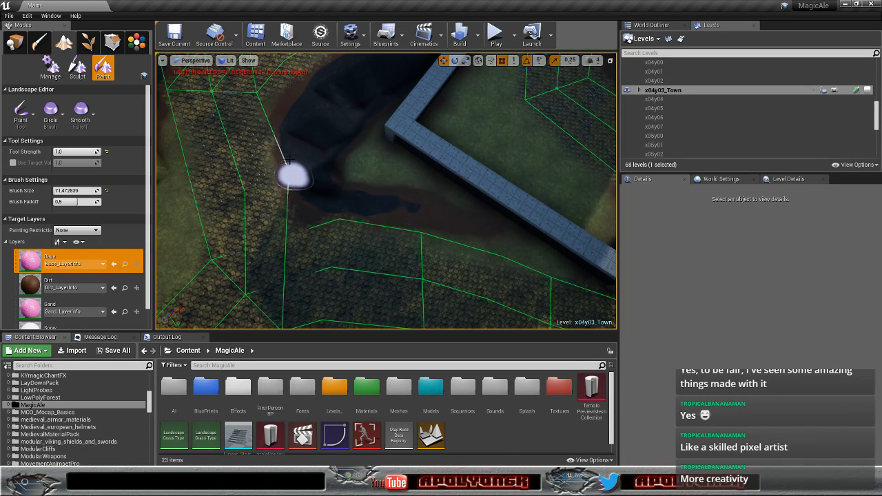
pyautogui.moveTo(358, 144); pyautogui.dragTo(610, 179, button='right')
pyautogui.moveTo(441, 199); pyautogui.dragTo(319, 232, button='right')
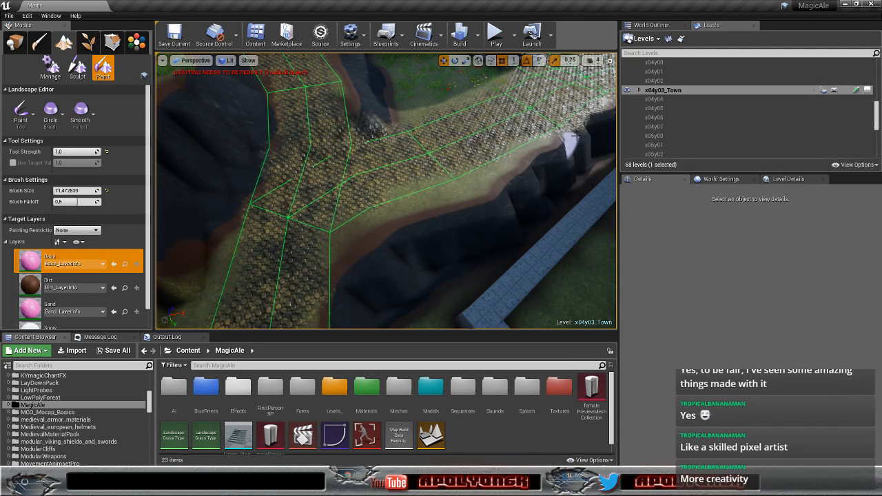
pyautogui.moveTo(546, 146); pyautogui.dragTo(503, 169, button='right')
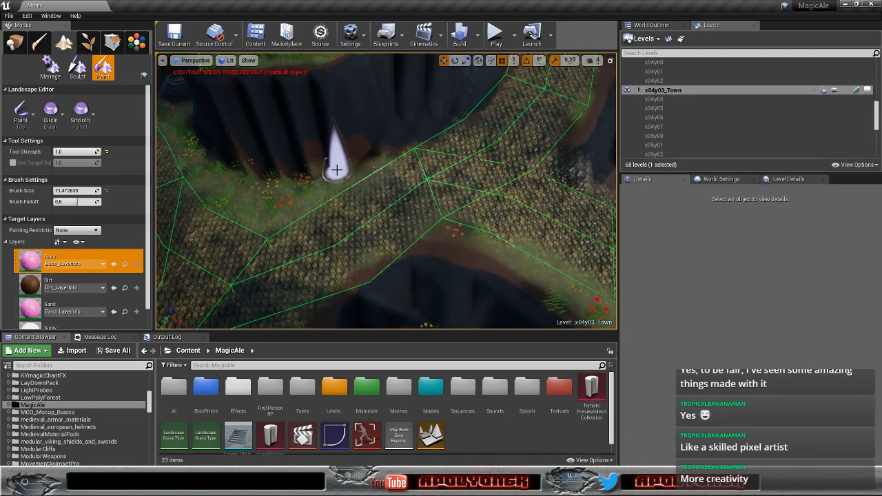
# Step: Paint the Base layer from the cliff by the path junction along the flowery edge up to the red-roofed house's steps
pyautogui.moveTo(285, 191)
pyautogui.mouseDown(button='right')
pyautogui.moveTo(362, 166)
pyautogui.moveTo(365, 183)
pyautogui.mouseUp(button='right')
pyautogui.moveTo(340, 209)
pyautogui.mouseDown()
pyautogui.moveTo(341, 197)
pyautogui.moveTo(366, 210)
pyautogui.moveTo(364, 218)
pyautogui.moveTo(337, 216)
pyautogui.moveTo(346, 178)
pyautogui.mouseUp()
pyautogui.moveTo(456, 206)
pyautogui.mouseDown()
pyautogui.moveTo(537, 213)
pyautogui.moveTo(493, 216)
pyautogui.moveTo(504, 216)
pyautogui.mouseUp()
pyautogui.moveTo(493, 205)
pyautogui.mouseDown(button='right')
pyautogui.moveTo(561, 141)
pyautogui.moveTo(586, 220)
pyautogui.moveTo(551, 193)
pyautogui.moveTo(474, 203)
pyautogui.mouseUp(button='right')
pyautogui.moveTo(401, 195)
pyautogui.mouseDown()
pyautogui.moveTo(427, 198)
pyautogui.moveTo(392, 201)
pyautogui.moveTo(493, 176)
pyautogui.mouseUp()
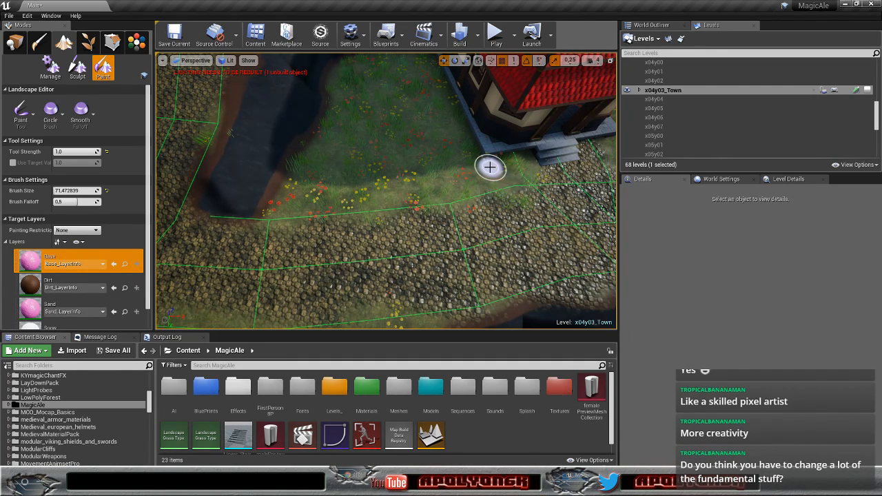
# Step: Paint the Base layer over the ground beside the red-roofed house, between its walls, the path and the dark cliff
pyautogui.moveTo(489, 168); pyautogui.dragTo(386, 168, button='right')
pyautogui.press('d')
pyautogui.moveTo(335, 218)
pyautogui.mouseDown()
pyautogui.moveTo(514, 220)
pyautogui.moveTo(530, 211)
pyautogui.moveTo(528, 197)
pyautogui.moveTo(508, 221)
pyautogui.moveTo(524, 211)
pyautogui.moveTo(515, 163)
pyautogui.mouseUp()
pyautogui.moveTo(502, 127); pyautogui.dragTo(519, 192)
pyautogui.moveTo(518, 192)
pyautogui.mouseDown(button='right')
pyautogui.moveTo(527, 103)
pyautogui.moveTo(526, 227)
pyautogui.moveTo(455, 206)
pyautogui.moveTo(434, 221)
pyautogui.moveTo(427, 203)
pyautogui.mouseUp(button='right')
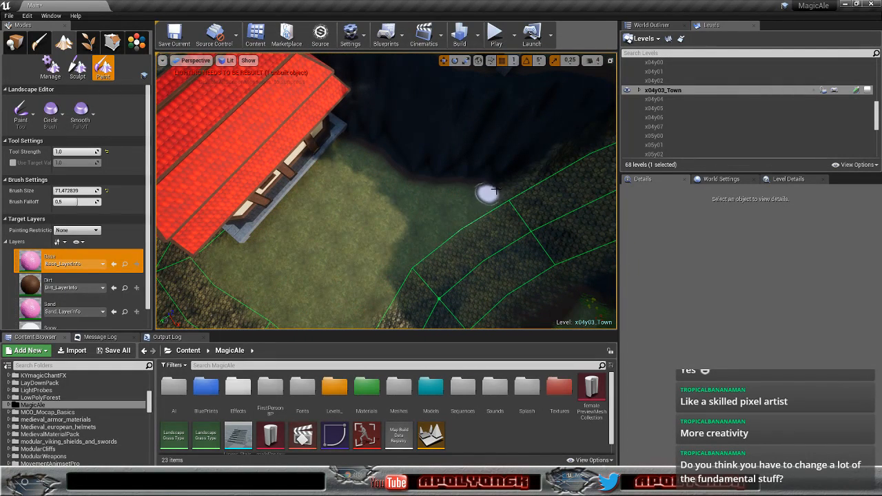
# Step: Paint the Base layer along the path past the cliff gap between the two houses and on both sides of the long house's steps
pyautogui.moveTo(535, 167); pyautogui.dragTo(455, 172, button='right')
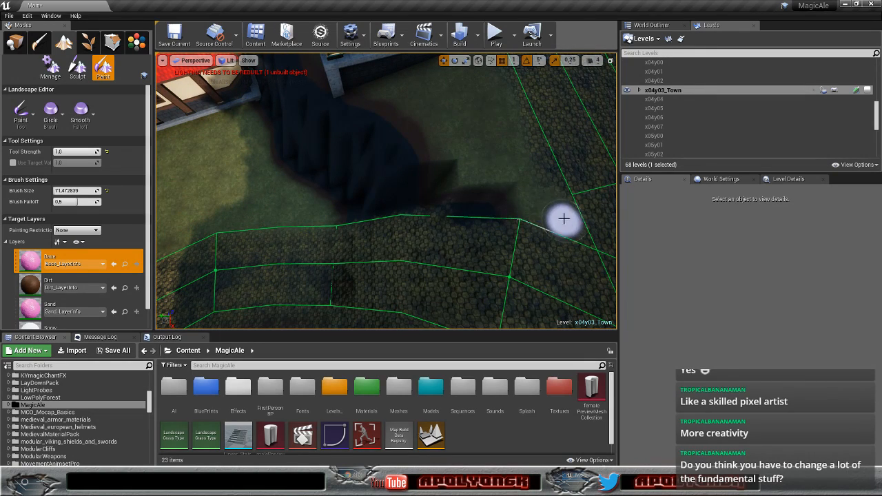
pyautogui.moveTo(501, 114); pyautogui.dragTo(508, 62, button='right')
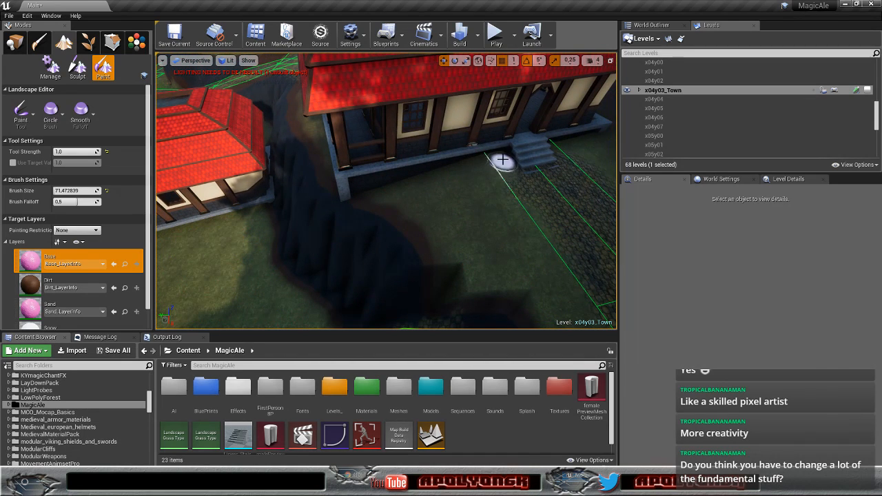
pyautogui.press('d')
pyautogui.moveTo(506, 208); pyautogui.dragTo(402, 194, button='right')
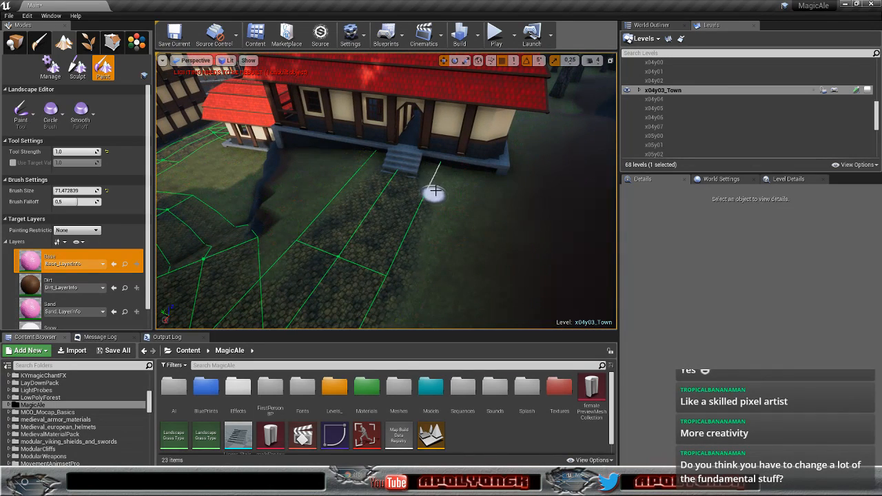
# Step: Paint the Base layer over the stray cobblestones along the forest side of the path, through the grass and flowers
pyautogui.moveTo(435, 260); pyautogui.dragTo(355, 271, button='right')
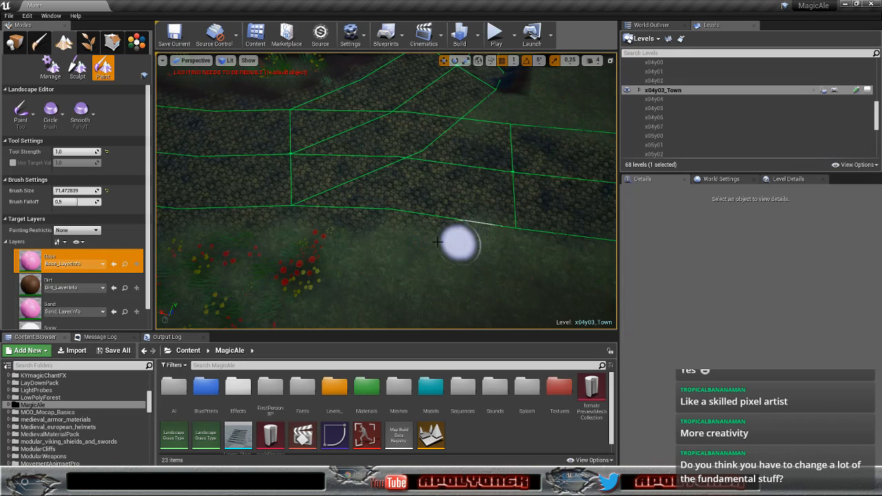
pyautogui.moveTo(449, 241); pyautogui.dragTo(357, 227)
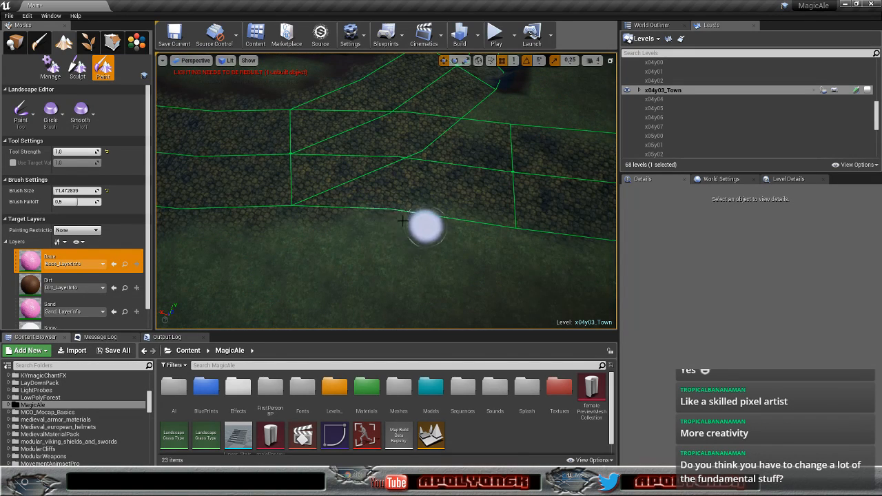
pyautogui.moveTo(205, 221)
pyautogui.mouseDown(button='right')
pyautogui.moveTo(207, 231)
pyautogui.moveTo(206, 207)
pyautogui.moveTo(207, 234)
pyautogui.moveTo(161, 224)
pyautogui.moveTo(152, 233)
pyautogui.moveTo(227, 225)
pyautogui.mouseUp(button='right')
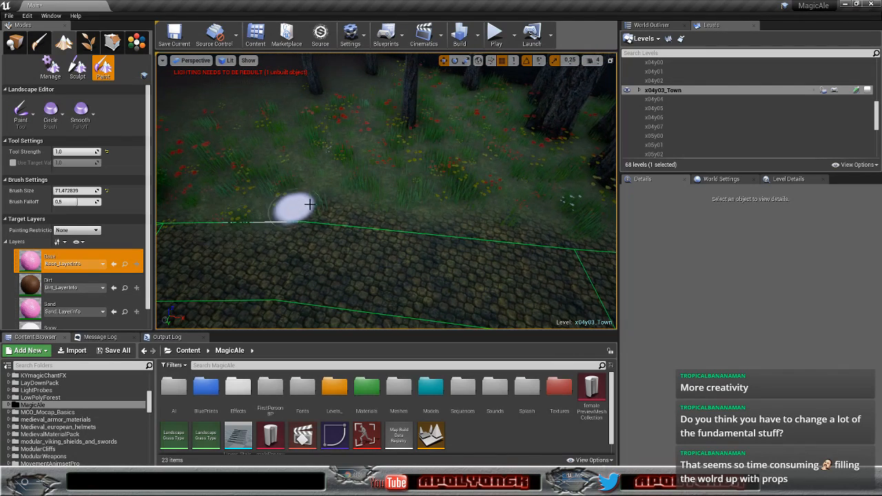
pyautogui.moveTo(299, 206); pyautogui.dragTo(332, 201)
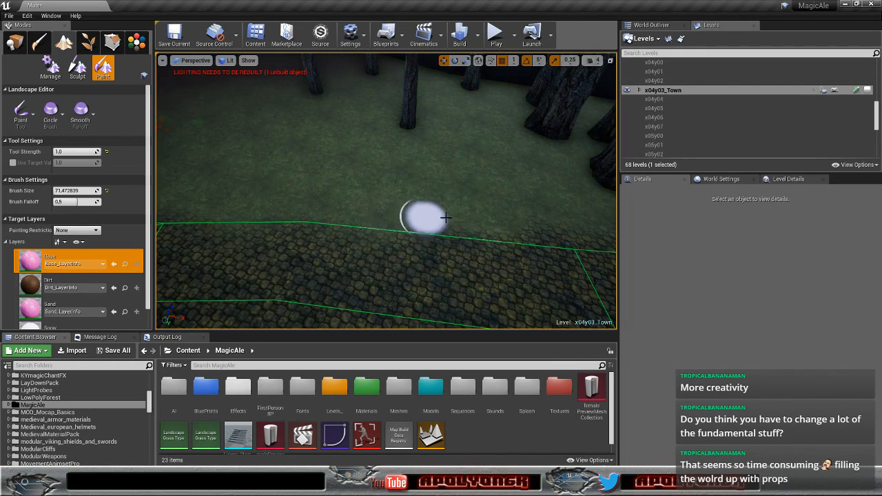
pyautogui.moveTo(471, 219)
pyautogui.mouseDown(button='right')
pyautogui.moveTo(451, 196)
pyautogui.moveTo(410, 221)
pyautogui.moveTo(459, 197)
pyautogui.moveTo(489, 200)
pyautogui.moveTo(462, 189)
pyautogui.moveTo(325, 216)
pyautogui.mouseUp(button='right')
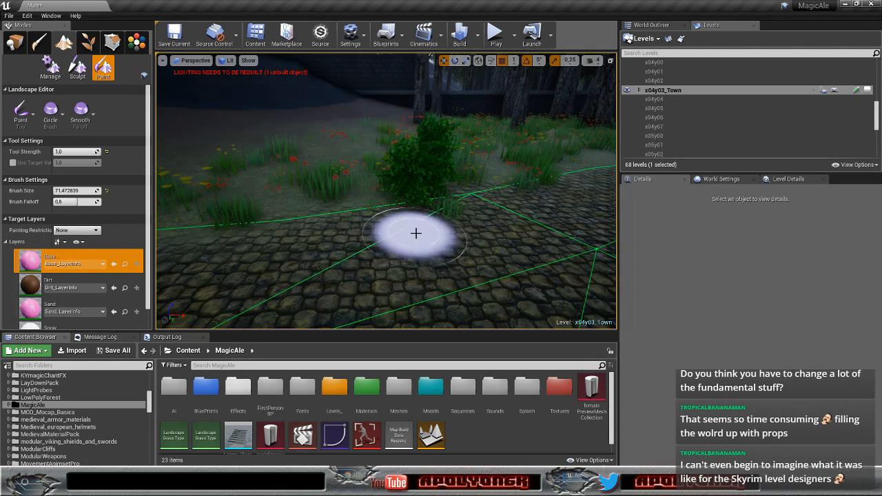
# Step: Paint the Base layer along the path edges beside the cliff behind the red-roofed house, up to the dark timber building's steps
pyautogui.moveTo(425, 250)
pyautogui.mouseDown(button='right')
pyautogui.moveTo(489, 224)
pyautogui.moveTo(465, 258)
pyautogui.moveTo(438, 265)
pyautogui.moveTo(482, 279)
pyautogui.moveTo(545, 273)
pyautogui.moveTo(503, 265)
pyautogui.moveTo(565, 295)
pyautogui.mouseUp(button='right')
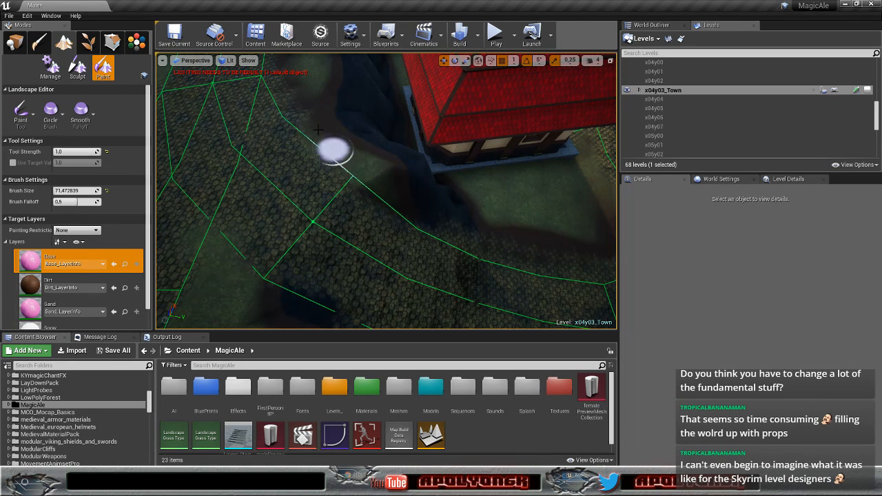
pyautogui.moveTo(300, 124)
pyautogui.mouseDown(button='right')
pyautogui.moveTo(286, 90)
pyautogui.moveTo(304, 152)
pyautogui.moveTo(314, 141)
pyautogui.moveTo(305, 146)
pyautogui.mouseUp(button='right')
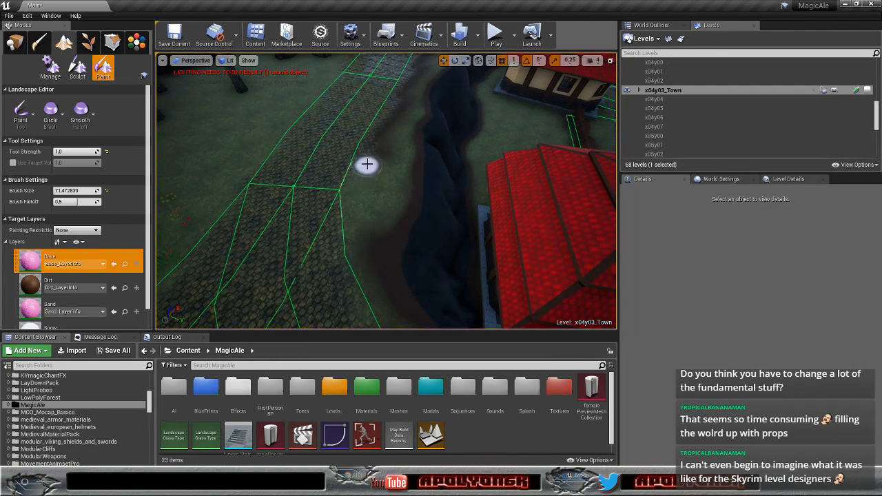
pyautogui.moveTo(389, 100)
pyautogui.mouseDown(button='right')
pyautogui.moveTo(324, 123)
pyautogui.moveTo(429, 197)
pyautogui.mouseUp(button='right')
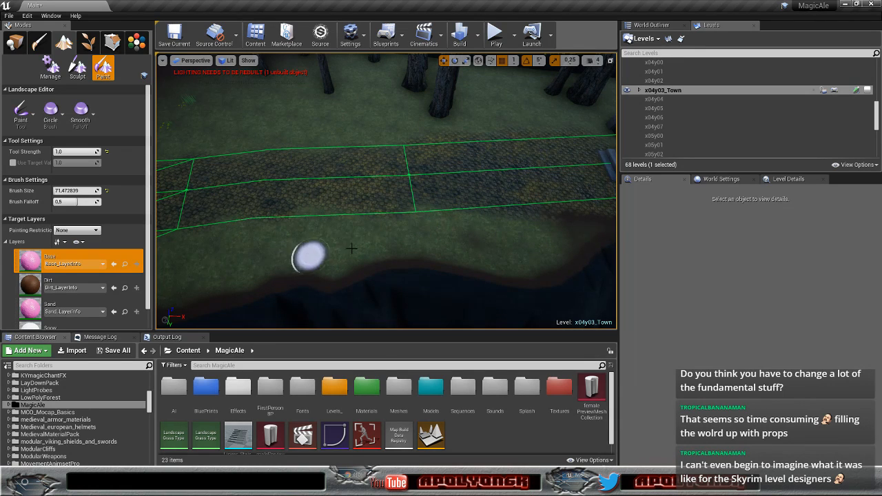
pyautogui.moveTo(542, 215)
pyautogui.mouseDown(button='right')
pyautogui.moveTo(551, 224)
pyautogui.moveTo(493, 251)
pyautogui.mouseUp(button='right')
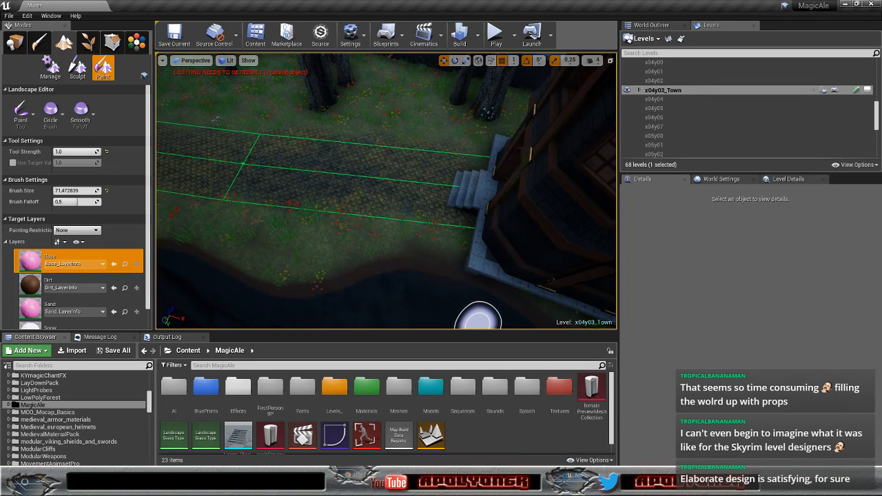
# Step: Switch to Dungeon Painter Studio and examine the dirt path's ridges on the town map, including the objects in the Ridges group
pyautogui.hotkey('alt', 'Tab')
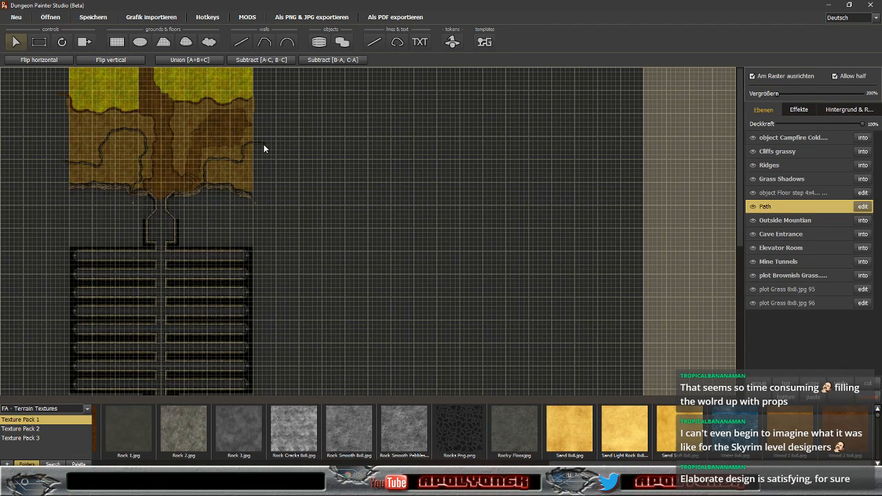
pyautogui.scroll(5, 154, 107)
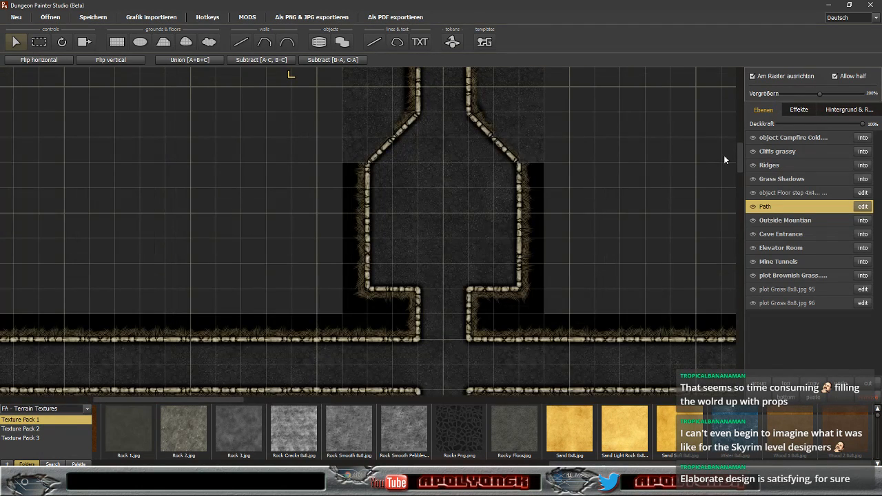
pyautogui.moveTo(741, 161); pyautogui.dragTo(740, 103)
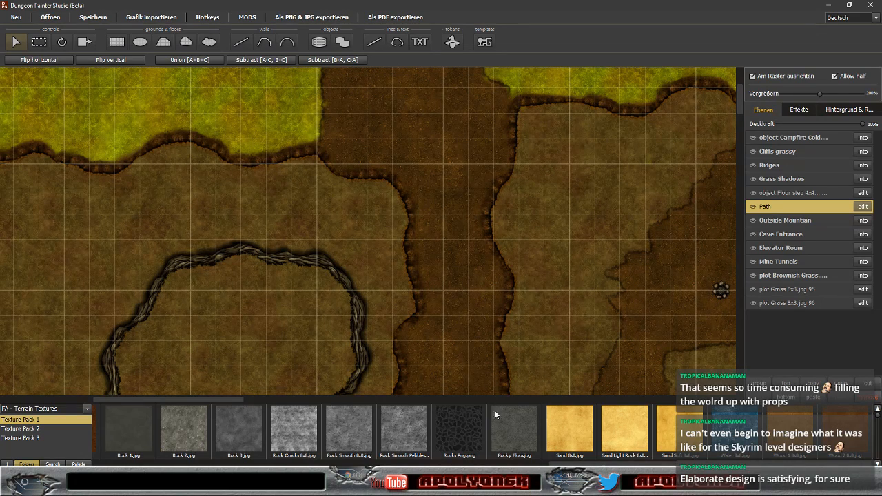
pyautogui.click(414, 276)
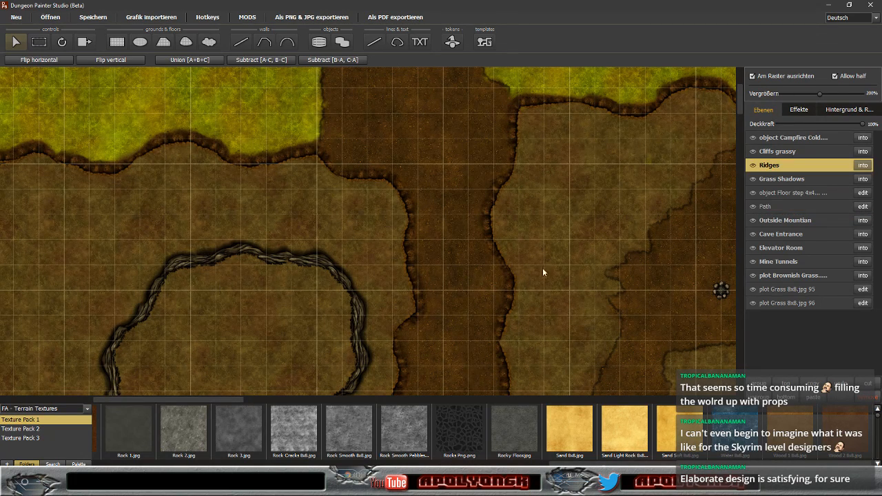
pyautogui.click(864, 166)
pyautogui.click(492, 206)
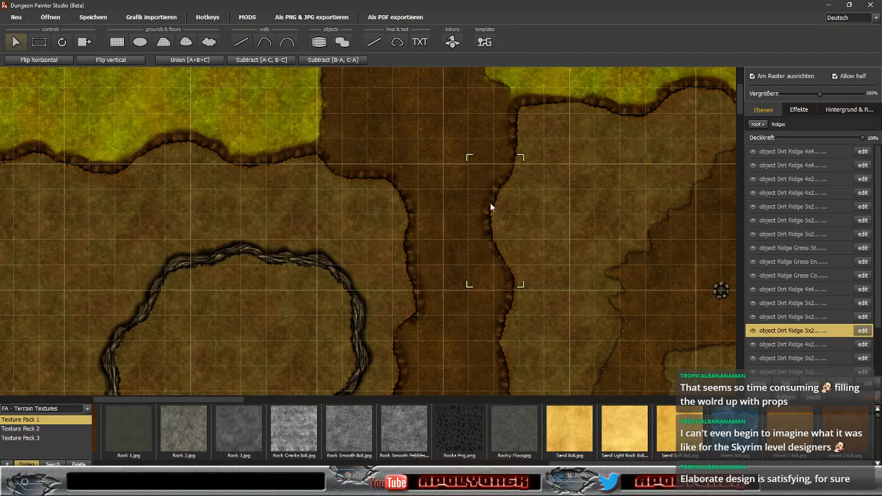
pyautogui.moveTo(493, 219)
pyautogui.mouseDown()
pyautogui.moveTo(480, 219)
pyautogui.moveTo(492, 218)
pyautogui.mouseUp()
pyautogui.moveTo(217, 399); pyautogui.dragTo(277, 398)
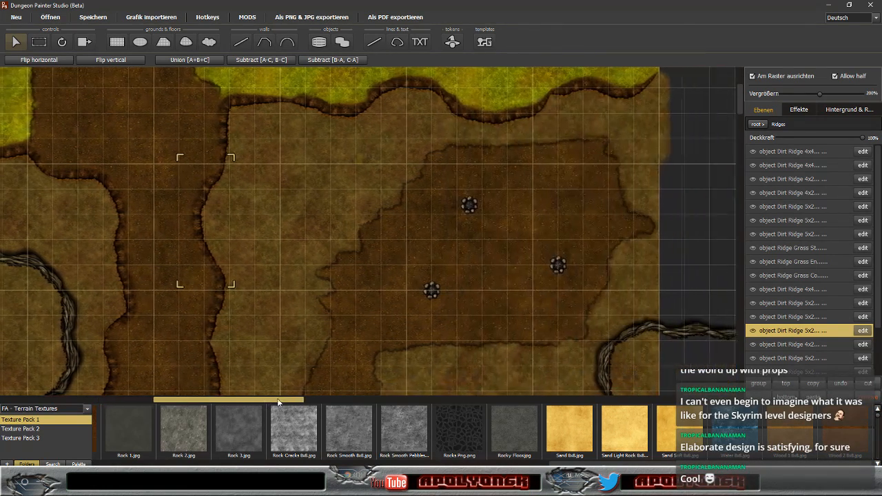
pyautogui.hscroll(-5, 217, 384)
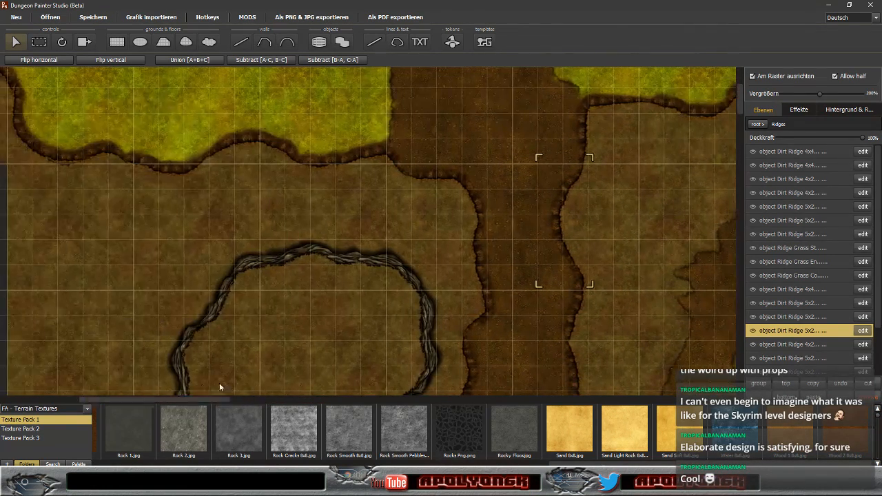
pyautogui.moveTo(736, 105); pyautogui.dragTo(733, 67)
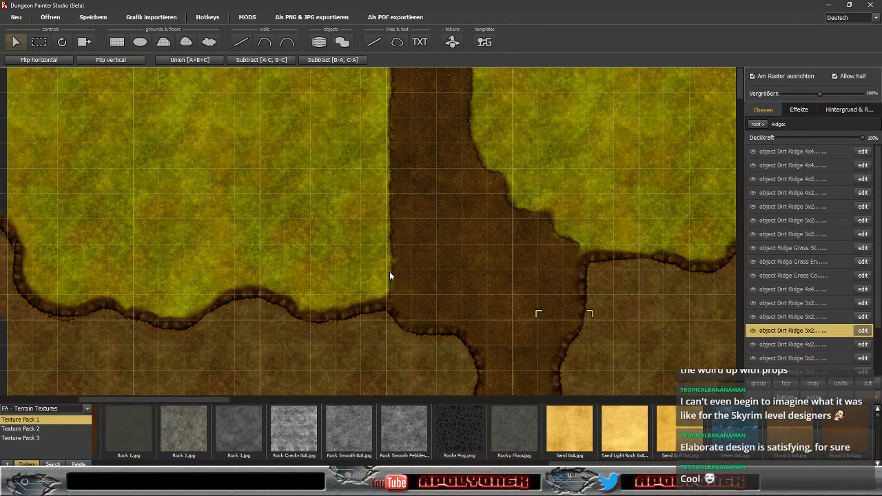
pyautogui.click(756, 124)
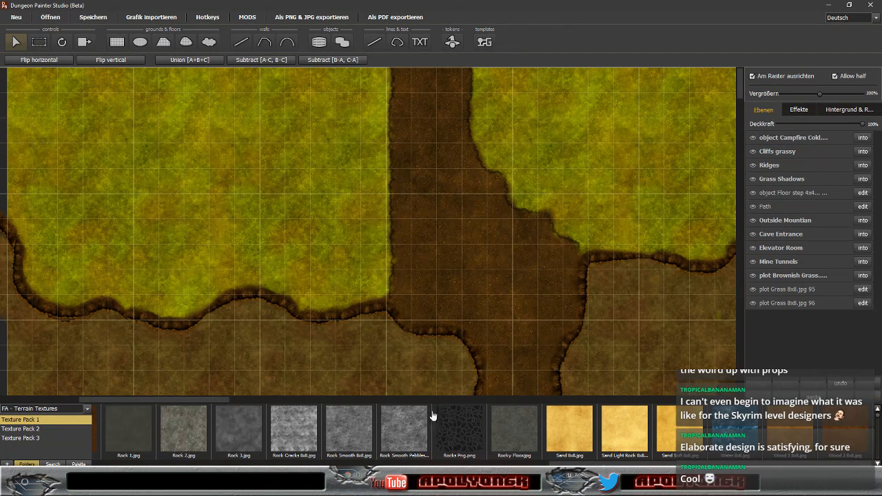
# Step: Try placing the campfire group below Outside Mountian in the layer order, and restore it to the top
pyautogui.moveTo(204, 400); pyautogui.dragTo(273, 401)
pyautogui.moveTo(737, 91); pyautogui.dragTo(738, 111)
pyautogui.moveTo(775, 137); pyautogui.dragTo(777, 230)
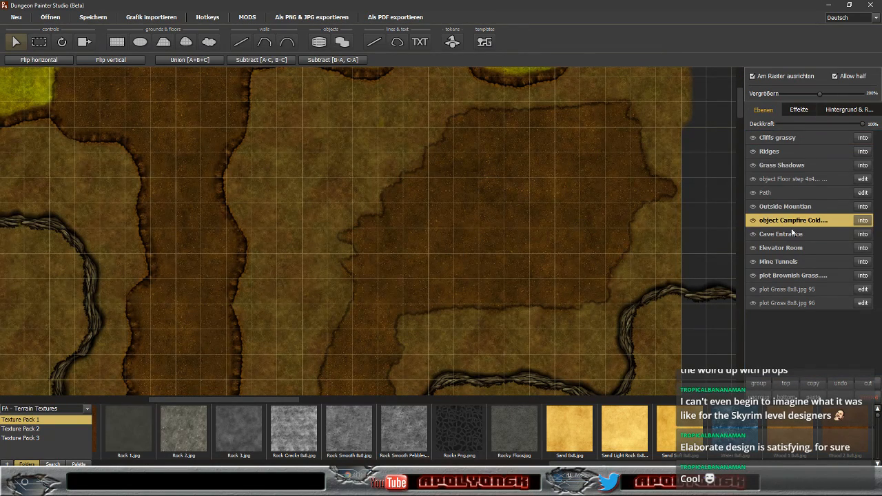
pyautogui.moveTo(770, 222); pyautogui.dragTo(691, 157)
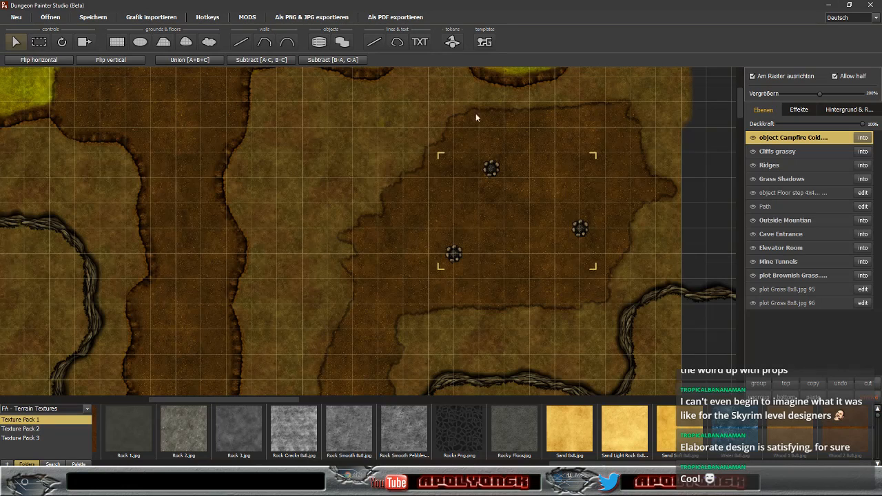
# Step: Switch back to Unreal Editor and paint the Base layer over stray cobblestones along the path edge near the dark building
pyautogui.click(829, 7)
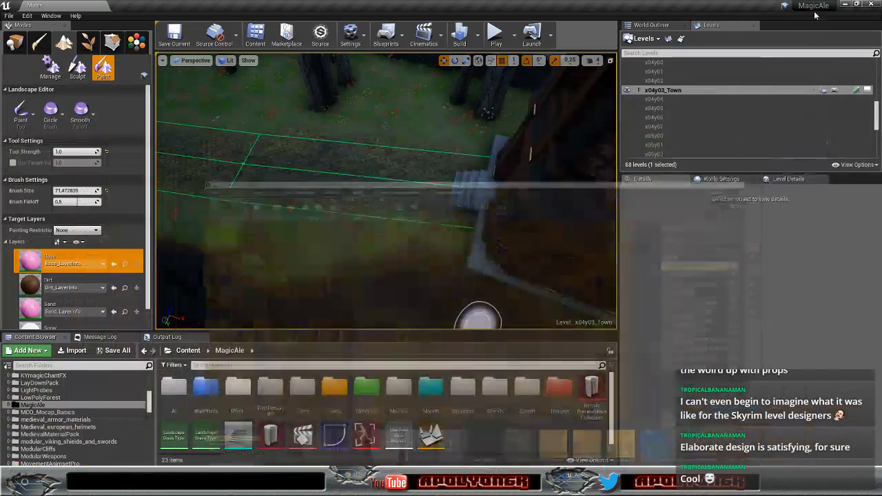
pyautogui.moveTo(347, 251); pyautogui.dragTo(346, 250, button='right')
pyautogui.moveTo(479, 226)
pyautogui.mouseDown()
pyautogui.moveTo(452, 197)
pyautogui.moveTo(413, 178)
pyautogui.moveTo(340, 80)
pyautogui.moveTo(397, 162)
pyautogui.mouseUp()
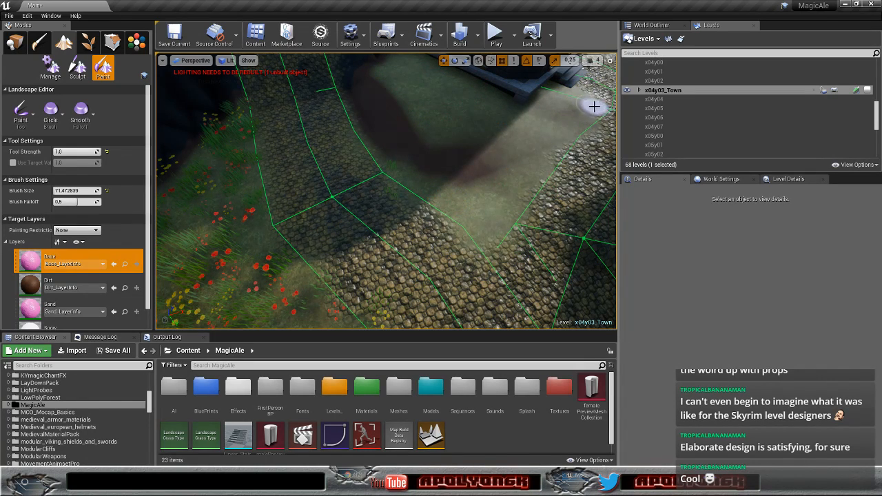
pyautogui.press('s')
pyautogui.moveTo(594, 111)
pyautogui.mouseDown(button='right')
pyautogui.moveTo(579, 96)
pyautogui.moveTo(578, 65)
pyautogui.moveTo(481, 169)
pyautogui.mouseUp(button='right')
pyautogui.press('w')
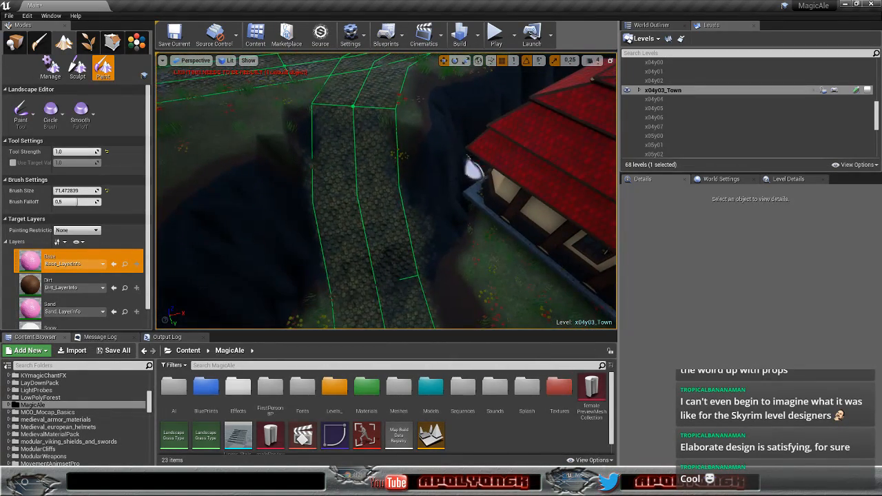
# Step: Paint the Base layer over stray cobblestones along the cliffside path by the red-roofed house and on to the path junction
pyautogui.moveTo(412, 190)
pyautogui.mouseDown()
pyautogui.moveTo(429, 281)
pyautogui.moveTo(453, 311)
pyautogui.mouseUp()
pyautogui.moveTo(454, 310)
pyautogui.mouseDown(button='right')
pyautogui.moveTo(448, 324)
pyautogui.moveTo(451, 262)
pyautogui.moveTo(441, 256)
pyautogui.moveTo(593, 317)
pyautogui.moveTo(469, 250)
pyautogui.mouseUp(button='right')
pyautogui.press('w')
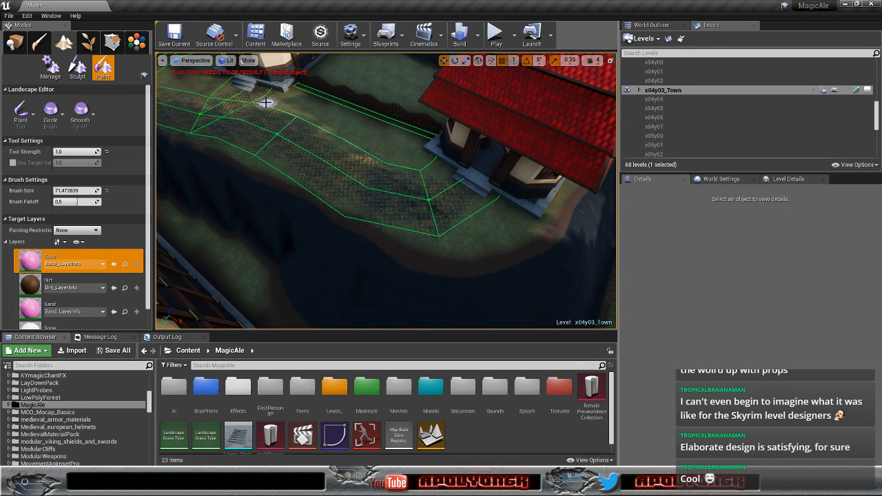
pyautogui.moveTo(282, 106)
pyautogui.mouseDown(button='right')
pyautogui.moveTo(407, 95)
pyautogui.moveTo(420, 114)
pyautogui.moveTo(418, 138)
pyautogui.mouseUp(button='right')
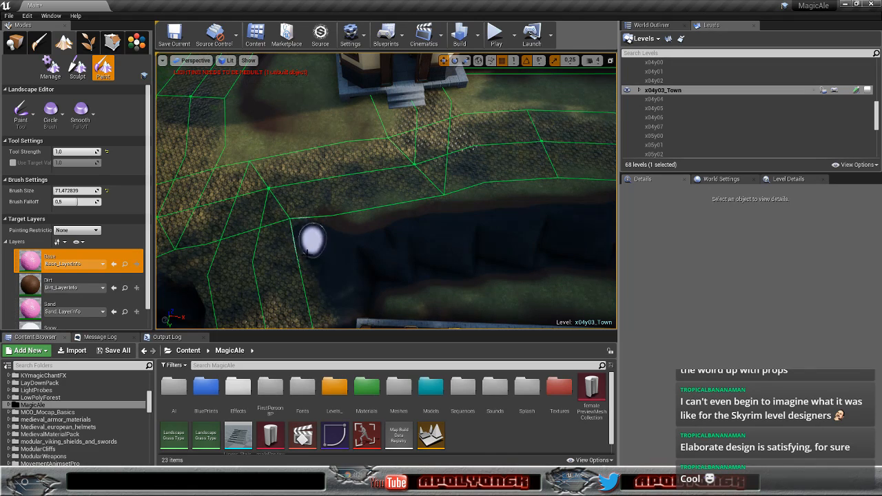
pyautogui.moveTo(342, 272)
pyautogui.mouseDown(button='right')
pyautogui.moveTo(375, 293)
pyautogui.moveTo(469, 303)
pyautogui.moveTo(576, 284)
pyautogui.moveTo(524, 286)
pyautogui.mouseUp(button='right')
pyautogui.moveTo(348, 267)
pyautogui.mouseDown(button='right')
pyautogui.moveTo(386, 273)
pyautogui.moveTo(348, 268)
pyautogui.mouseUp(button='right')
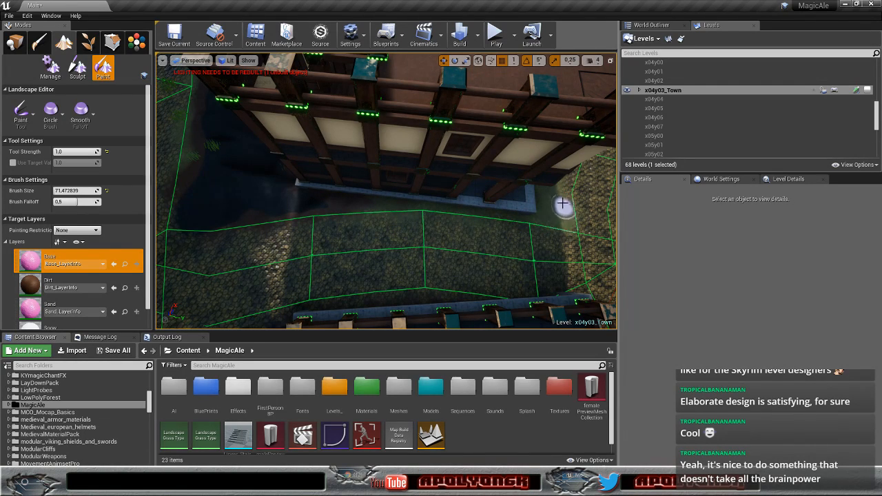
# Step: Paint the Base layer along the timber buildings' side of the cobblestone path, including the stretch opposite the market stalls
pyautogui.moveTo(386, 193); pyautogui.dragTo(311, 191, button='right')
pyautogui.moveTo(289, 182)
pyautogui.mouseDown()
pyautogui.moveTo(363, 178)
pyautogui.moveTo(485, 149)
pyautogui.mouseUp()
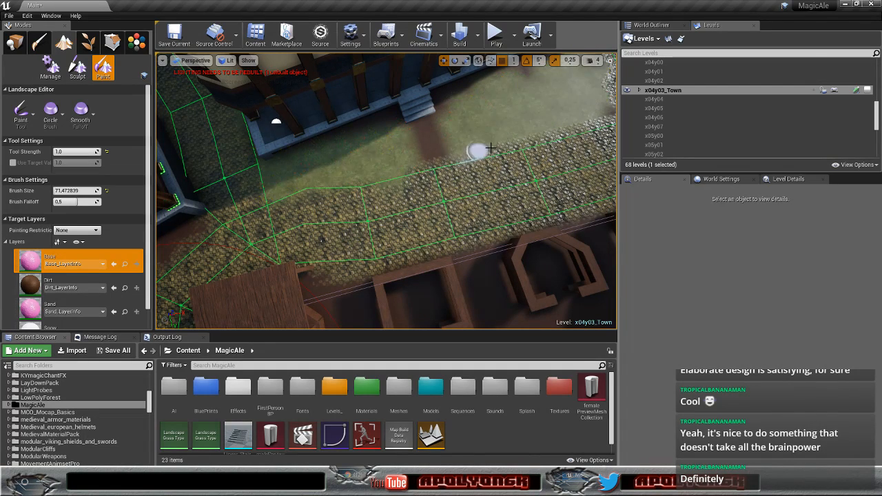
pyautogui.moveTo(537, 138); pyautogui.dragTo(533, 137)
pyautogui.moveTo(337, 270)
pyautogui.mouseDown(button='right')
pyautogui.moveTo(448, 268)
pyautogui.moveTo(380, 258)
pyautogui.mouseUp(button='right')
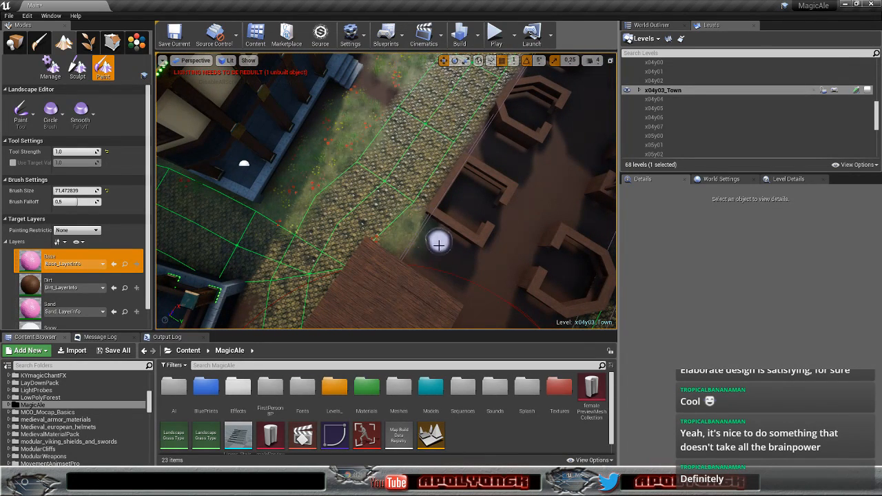
# Step: Paint the Dirt layer over the grass and cobblestones along the market area's edge beside the open wooden stalls
pyautogui.click(62, 285)
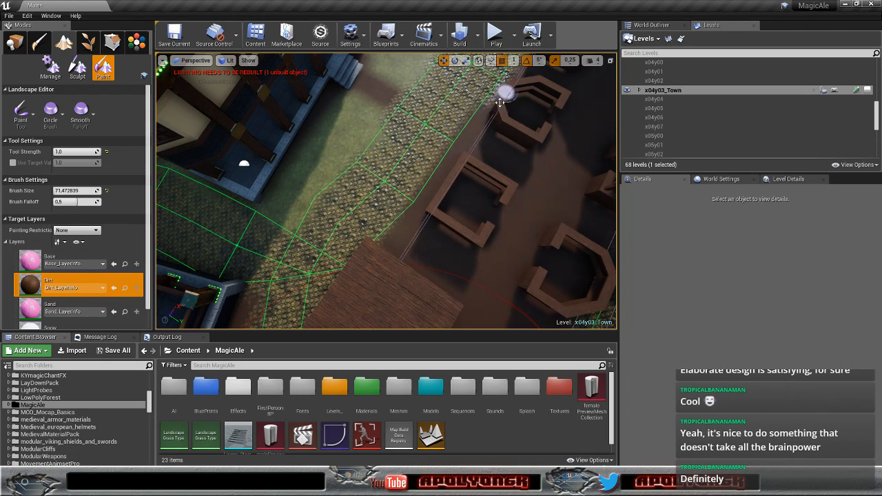
pyautogui.moveTo(452, 197); pyautogui.dragTo(293, 197, button='right')
pyautogui.moveTo(308, 150)
pyautogui.mouseDown()
pyautogui.moveTo(412, 236)
pyautogui.moveTo(409, 266)
pyautogui.moveTo(399, 272)
pyautogui.mouseUp()
pyautogui.moveTo(399, 272)
pyautogui.mouseDown(button='right')
pyautogui.moveTo(283, 272)
pyautogui.moveTo(323, 272)
pyautogui.moveTo(399, 245)
pyautogui.mouseUp(button='right')
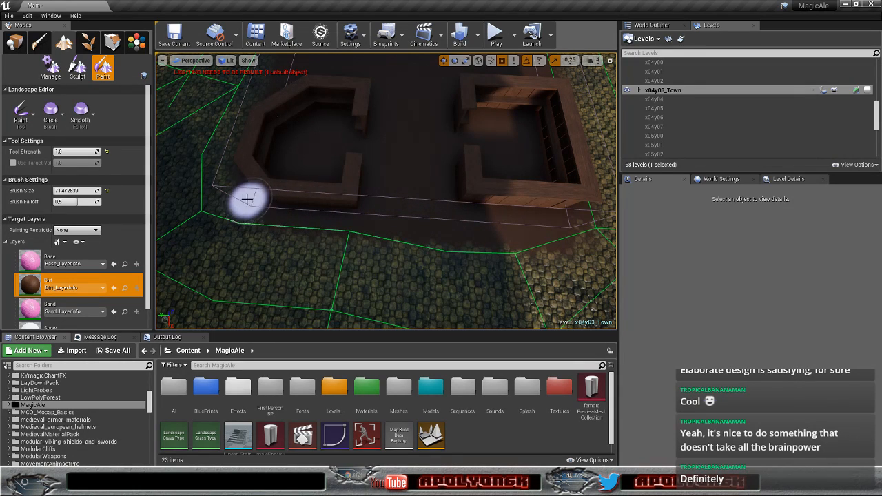
pyautogui.moveTo(238, 196); pyautogui.dragTo(162, 198, button='right')
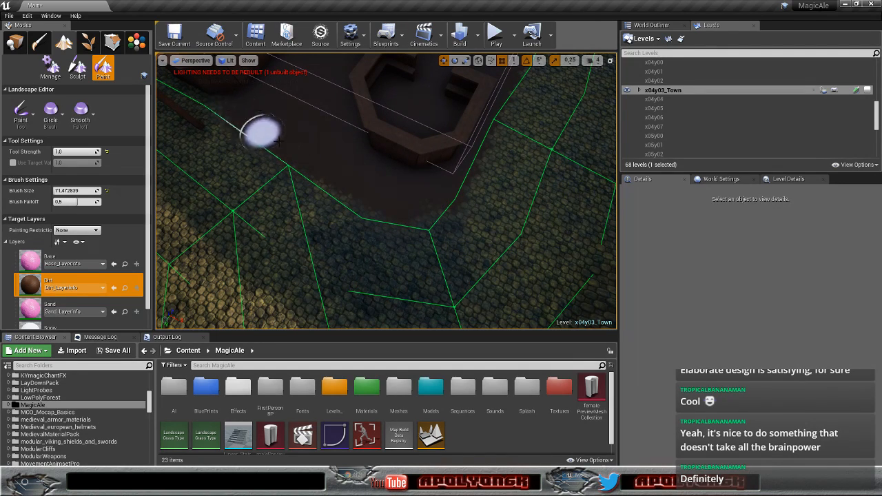
# Step: Extend the Dirt layer along the market edge around the yellow-roofed stall and the neighbouring polygonal counters
pyautogui.moveTo(426, 195)
pyautogui.mouseDown(button='right')
pyautogui.moveTo(490, 172)
pyautogui.moveTo(476, 180)
pyautogui.moveTo(517, 180)
pyautogui.moveTo(428, 205)
pyautogui.mouseUp(button='right')
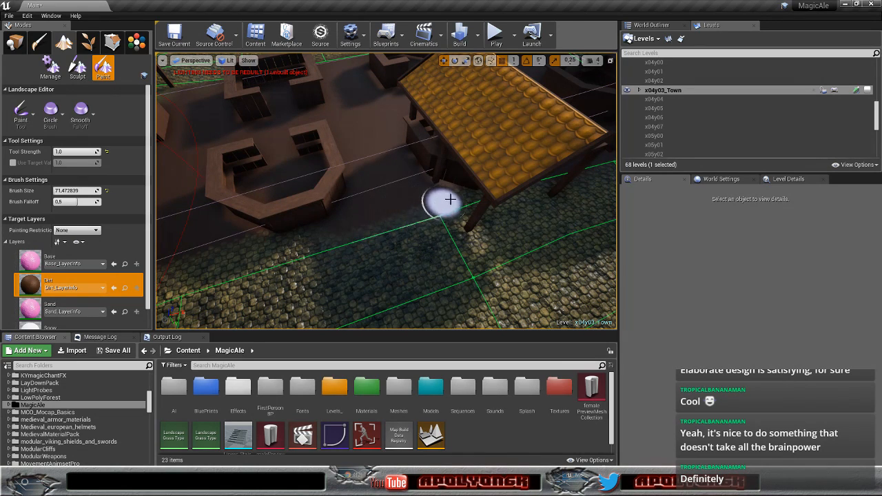
pyautogui.moveTo(377, 212); pyautogui.dragTo(436, 214, button='right')
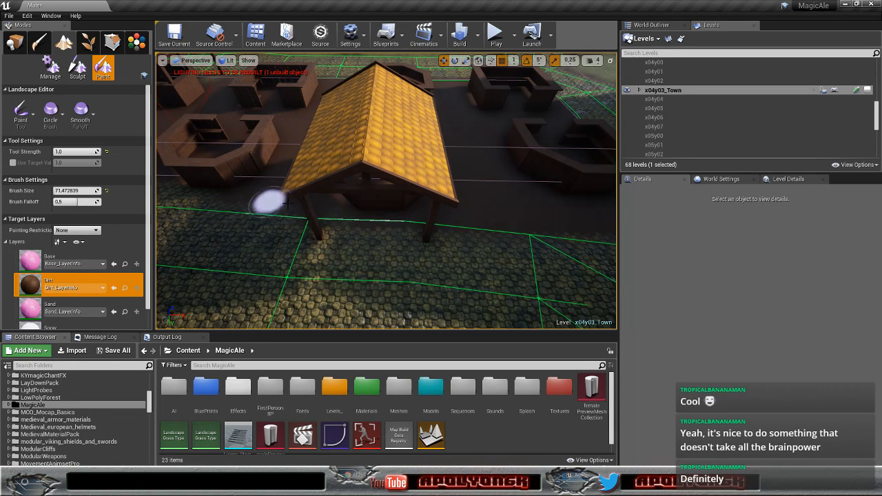
pyautogui.moveTo(255, 200)
pyautogui.mouseDown(button='right')
pyautogui.moveTo(197, 210)
pyautogui.moveTo(178, 198)
pyautogui.moveTo(193, 185)
pyautogui.moveTo(205, 193)
pyautogui.moveTo(519, 200)
pyautogui.mouseUp(button='right')
pyautogui.moveTo(519, 201)
pyautogui.mouseDown()
pyautogui.moveTo(559, 179)
pyautogui.moveTo(488, 186)
pyautogui.mouseUp()
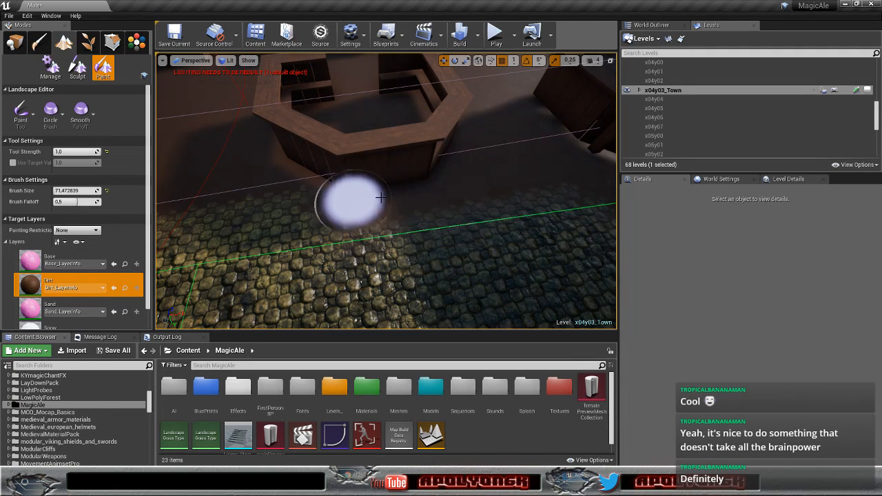
pyautogui.moveTo(411, 210)
pyautogui.mouseDown()
pyautogui.moveTo(542, 184)
pyautogui.moveTo(211, 223)
pyautogui.moveTo(296, 215)
pyautogui.mouseUp()
pyautogui.moveTo(296, 215)
pyautogui.mouseDown(button='right')
pyautogui.moveTo(276, 219)
pyautogui.moveTo(283, 186)
pyautogui.moveTo(293, 227)
pyautogui.moveTo(383, 200)
pyautogui.mouseUp(button='right')
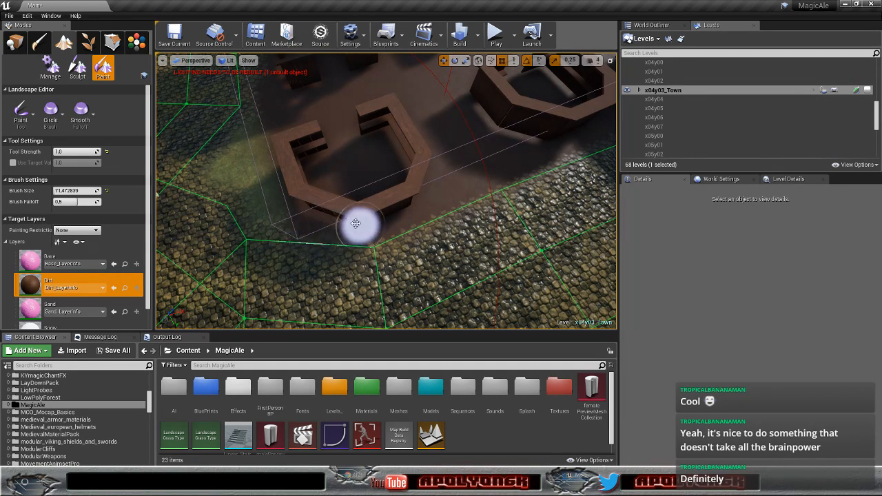
# Step: Paint the Dirt layer around the corner stall and beneath the plank-roofed stall, out to the surrounding cobblestone path
pyautogui.moveTo(269, 207); pyautogui.dragTo(356, 197, button='right')
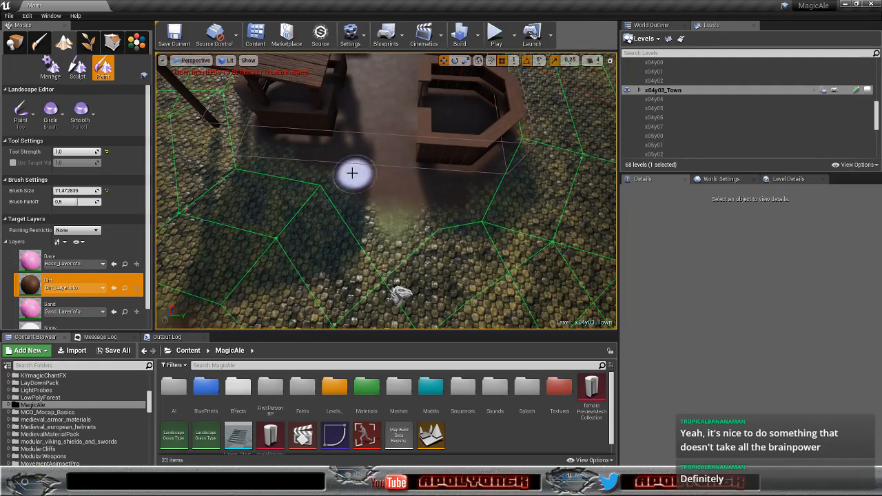
pyautogui.moveTo(283, 165); pyautogui.dragTo(230, 169, button='right')
pyautogui.moveTo(327, 193)
pyautogui.mouseDown()
pyautogui.moveTo(366, 225)
pyautogui.moveTo(478, 190)
pyautogui.mouseUp()
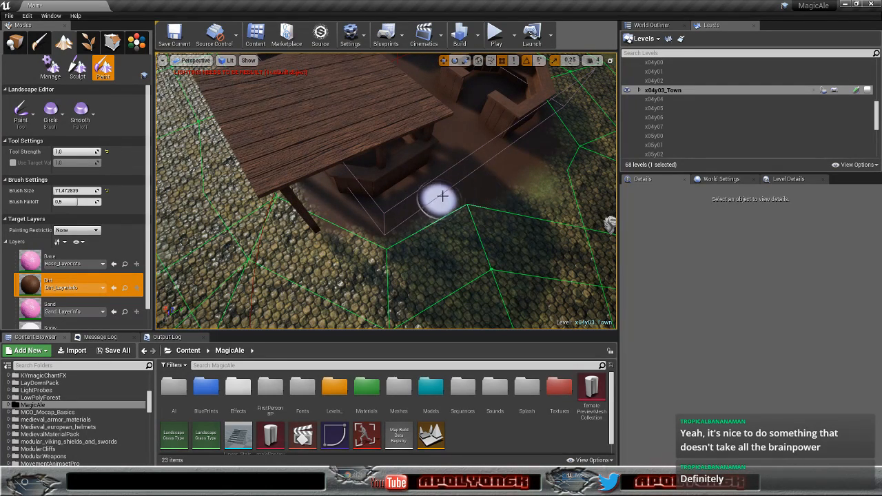
pyautogui.moveTo(429, 203)
pyautogui.mouseDown(button='right')
pyautogui.moveTo(386, 197)
pyautogui.moveTo(352, 250)
pyautogui.mouseUp(button='right')
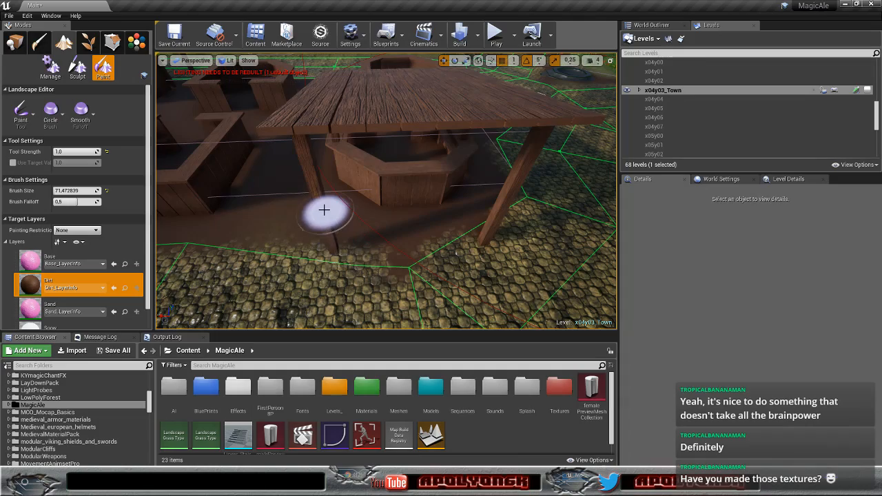
pyautogui.moveTo(349, 228)
pyautogui.mouseDown(button='right')
pyautogui.moveTo(310, 255)
pyautogui.moveTo(335, 269)
pyautogui.moveTo(451, 272)
pyautogui.mouseUp(button='right')
pyautogui.press('w')
pyautogui.press('w')
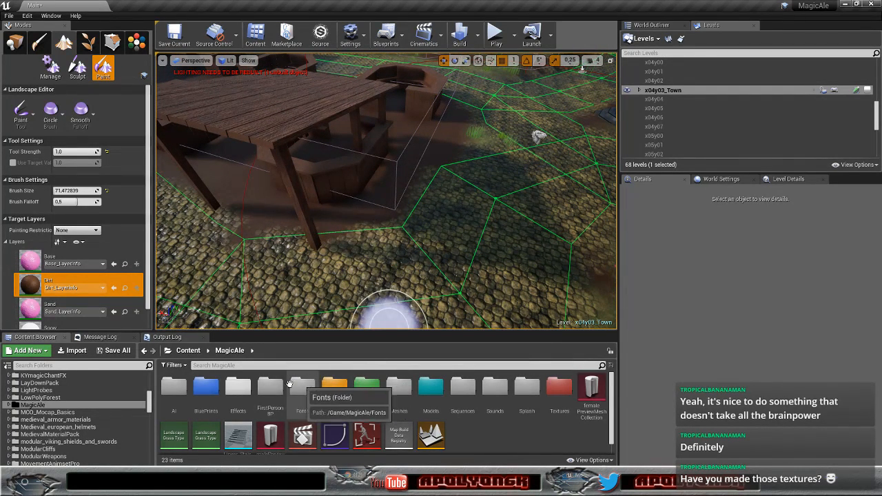
# Step: Browse the MagicAle Materials folder and its Substances subfolder for the terrain material
pyautogui.click(86, 405)
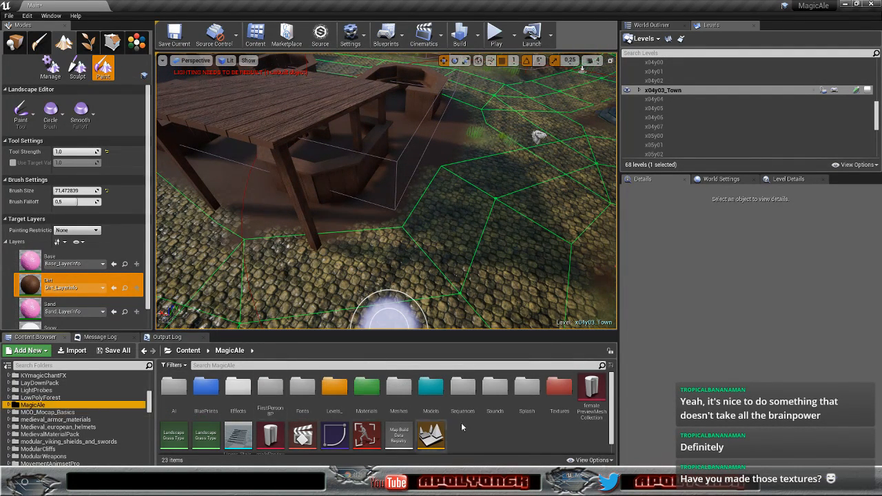
pyautogui.doubleClick(368, 391)
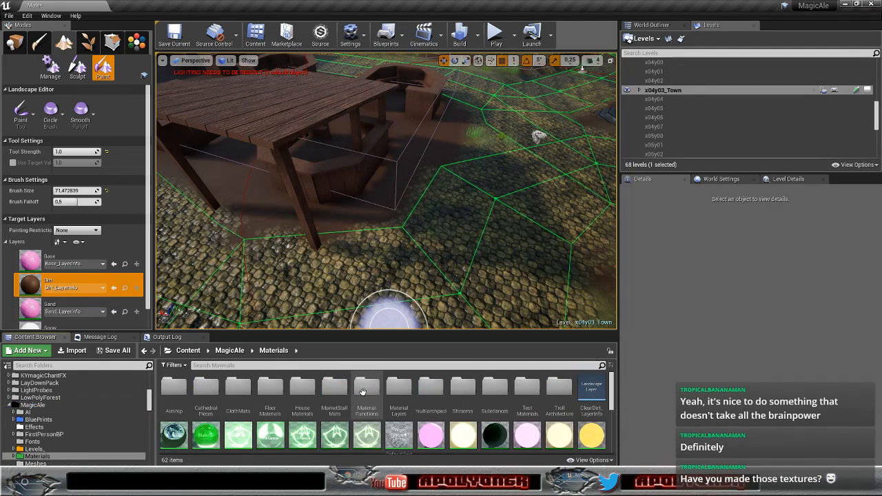
pyautogui.doubleClick(495, 387)
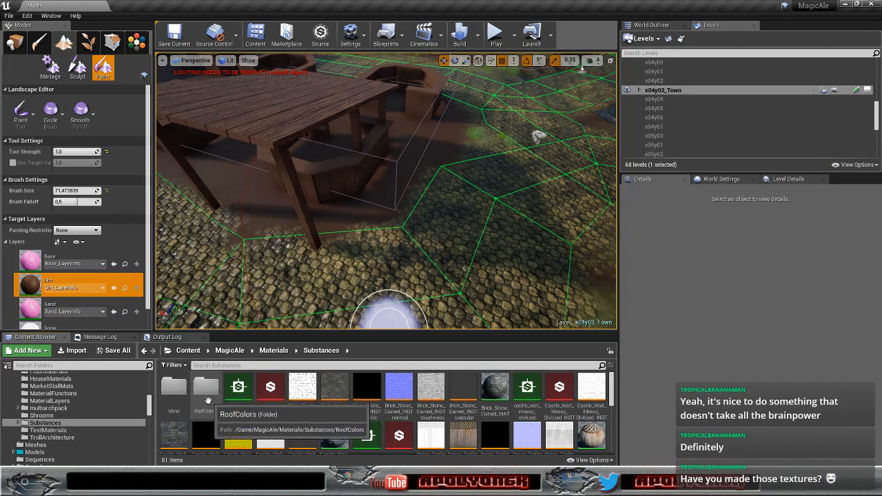
pyautogui.click(19, 423)
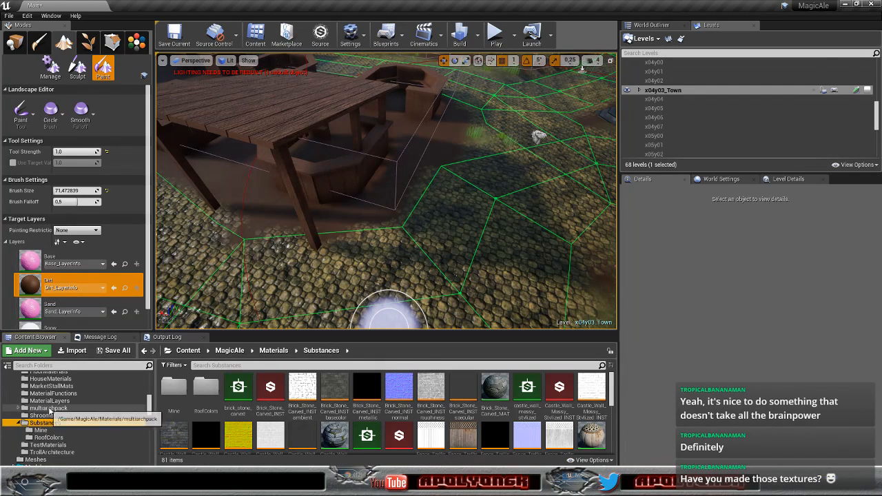
pyautogui.scroll(3, 102, 411)
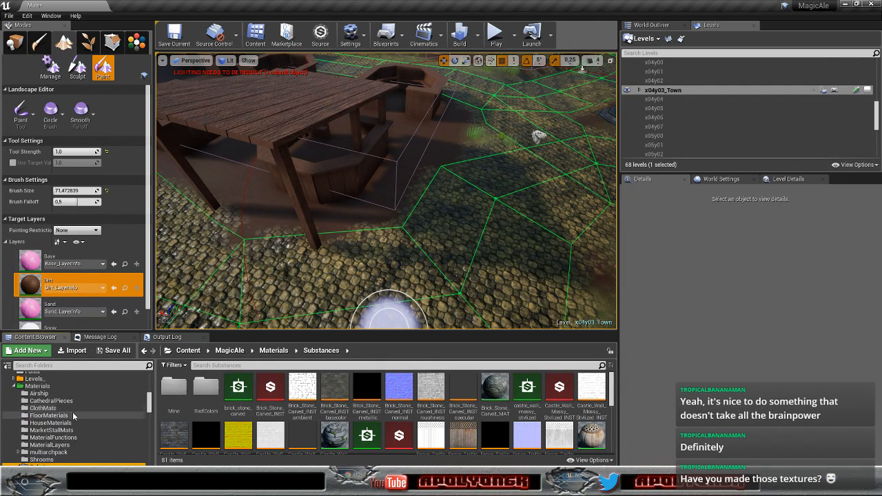
pyautogui.click(42, 386)
pyautogui.scroll(-3, 594, 415)
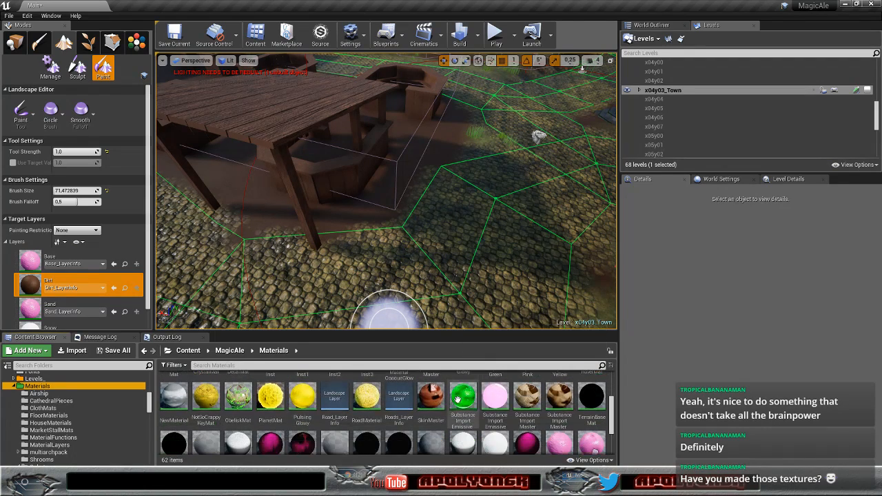
pyautogui.scroll(-2, 594, 415)
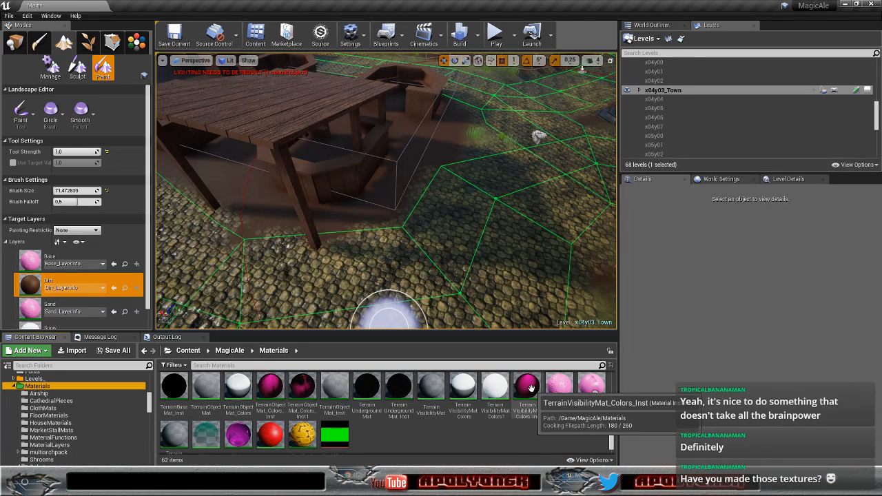
# Step: Open the pink TerrainVisibilityMat_Colors material instance and its parent material, TerrainVisibilityMat_Colors1
pyautogui.doubleClick(589, 386)
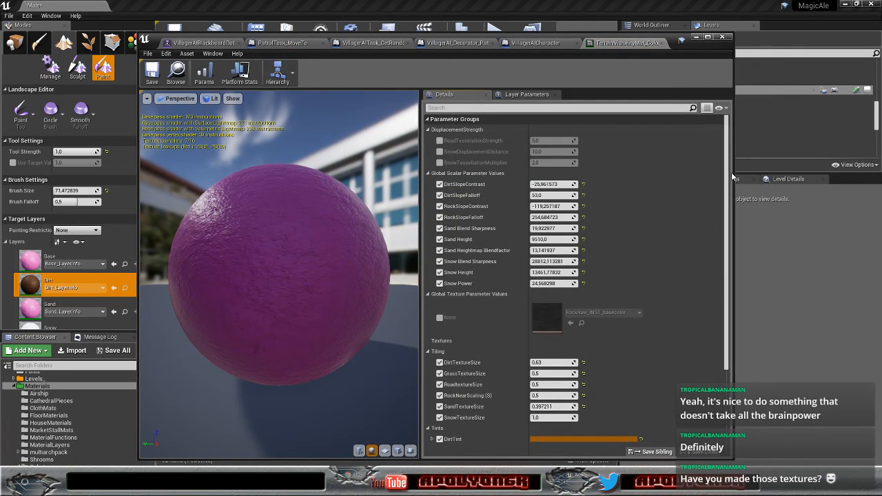
pyautogui.moveTo(728, 177); pyautogui.dragTo(729, 315)
pyautogui.doubleClick(550, 365)
pyautogui.scroll(-10, 438, 251)
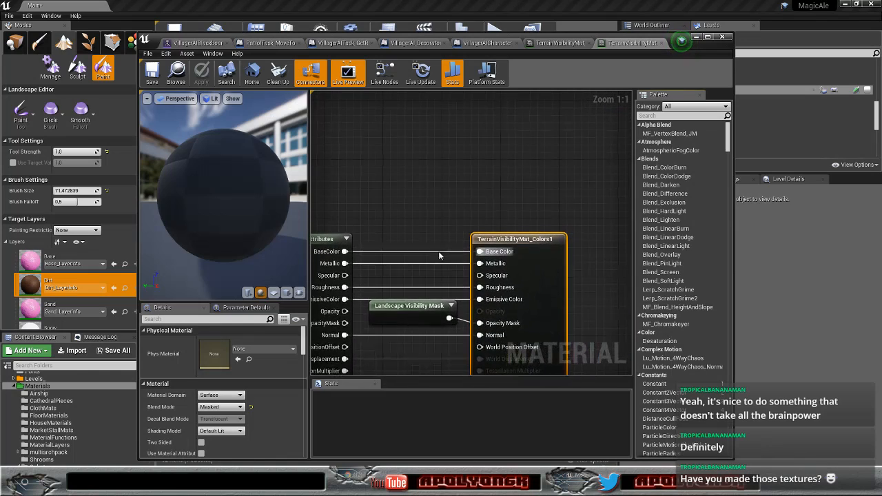
# Step: Examine the dirt and rock layer textures in the terrain material graph, including the soil height texture, and minimize the material editor
pyautogui.moveTo(381, 286); pyautogui.dragTo(783, 207, button='right')
pyautogui.scroll(11, 476, 233)
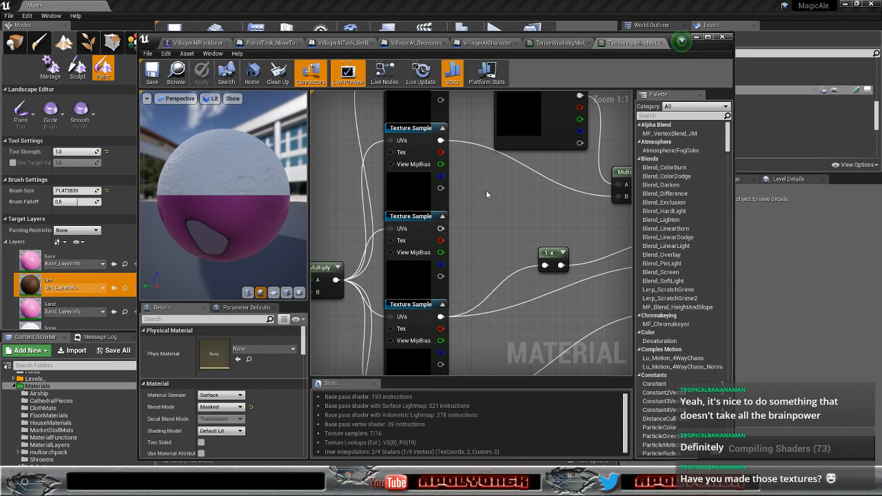
pyautogui.moveTo(474, 184); pyautogui.dragTo(484, 266, button='right')
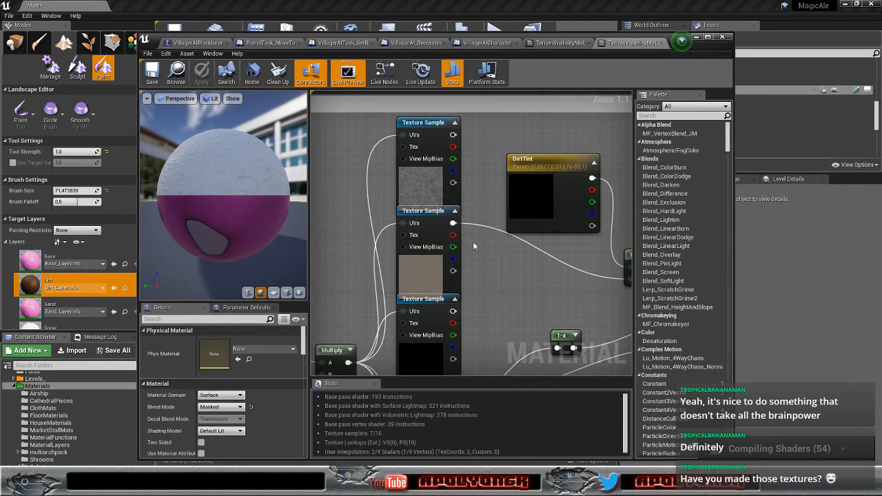
pyautogui.click(408, 203)
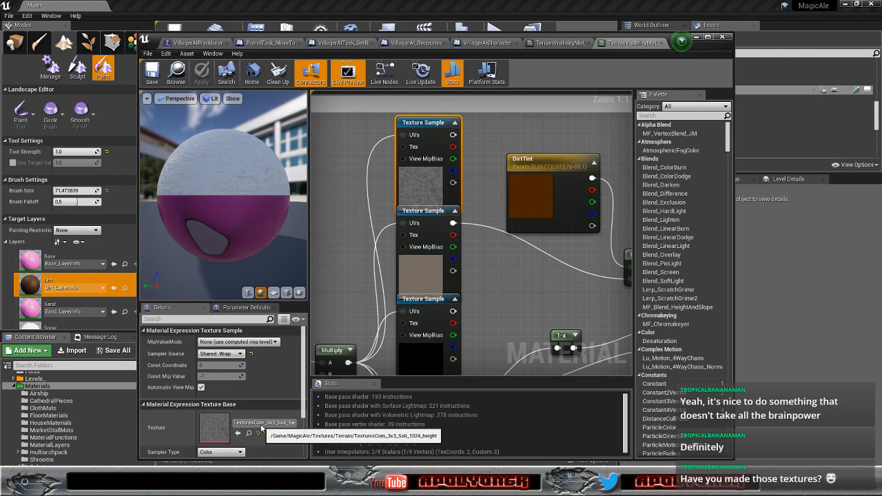
pyautogui.moveTo(496, 320); pyautogui.dragTo(512, 242, button='right')
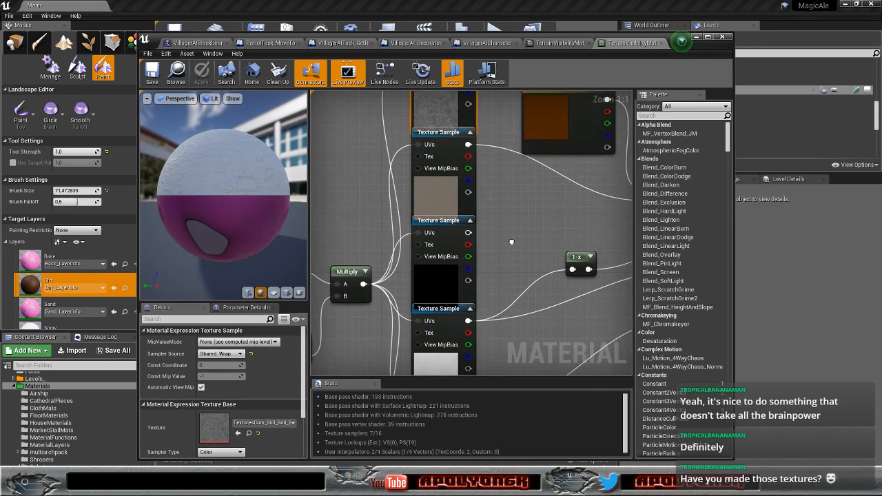
pyautogui.scroll(-5, 504, 259)
pyautogui.moveTo(520, 295); pyautogui.dragTo(433, 279, button='right')
pyautogui.scroll(-5, 451, 165)
pyautogui.scroll(9, 437, 265)
pyautogui.moveTo(454, 236); pyautogui.dragTo(588, 327, button='right')
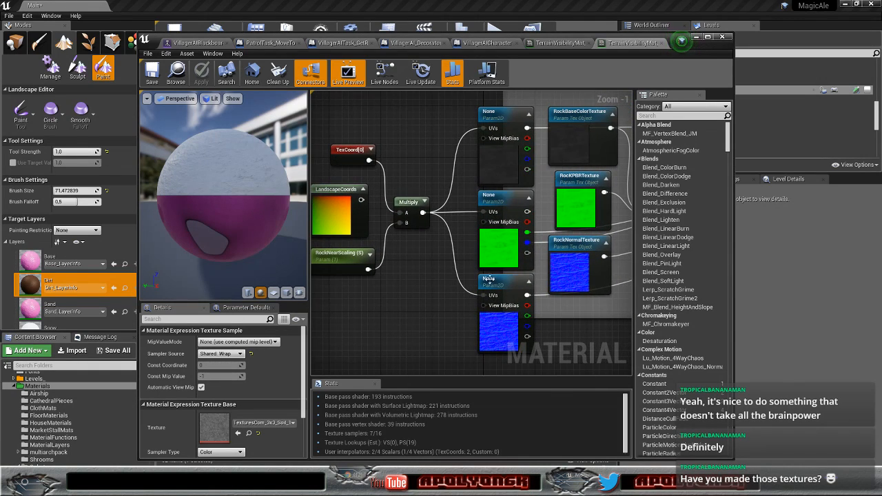
pyautogui.scroll(-6, 457, 268)
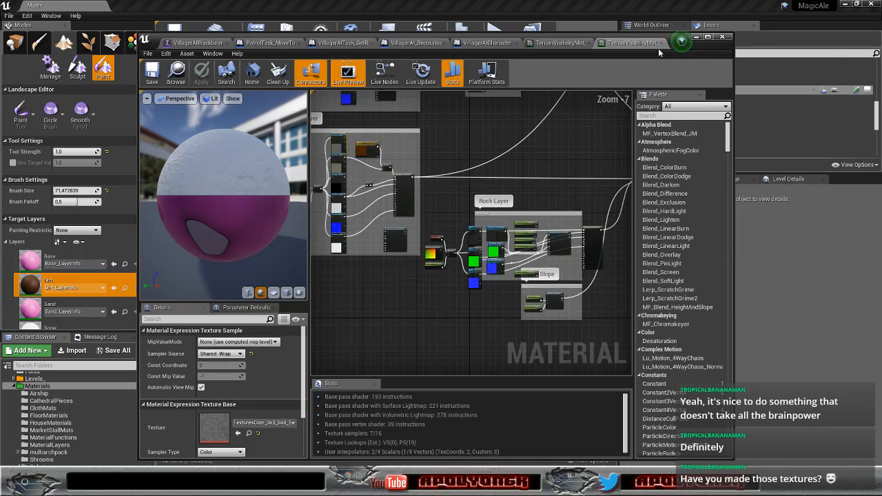
pyautogui.click(696, 37)
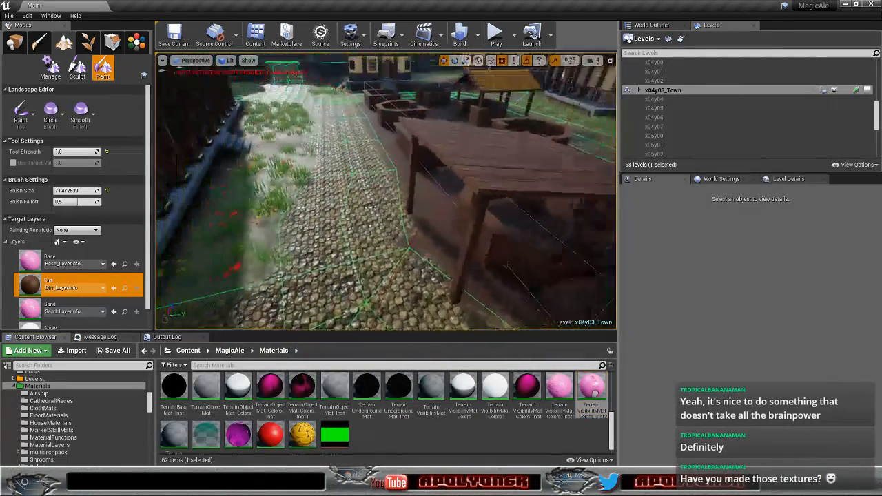
# Step: Select the Base layer and paint it along the cobblestone path edges beside the red-roofed and orange-roofed houses
pyautogui.moveTo(374, 207); pyautogui.dragTo(510, 176, button='right')
pyautogui.moveTo(386, 191); pyautogui.dragTo(206, 206, button='right')
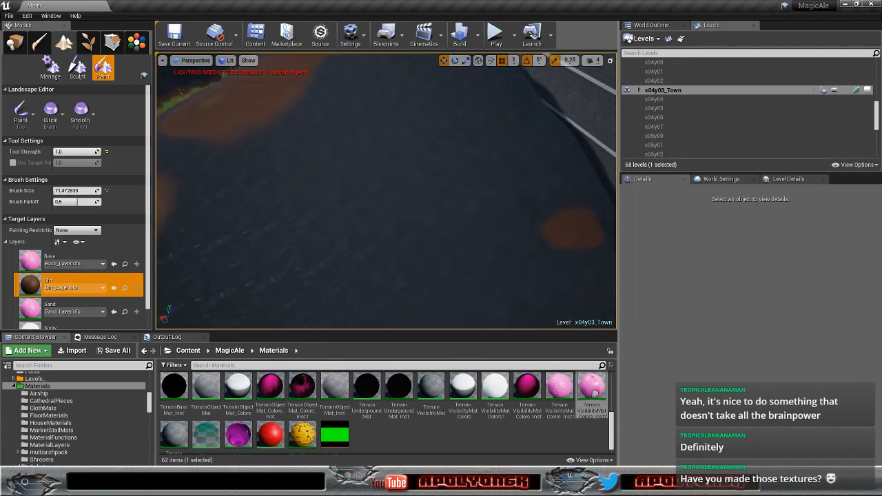
pyautogui.moveTo(386, 191); pyautogui.dragTo(476, 172, button='right')
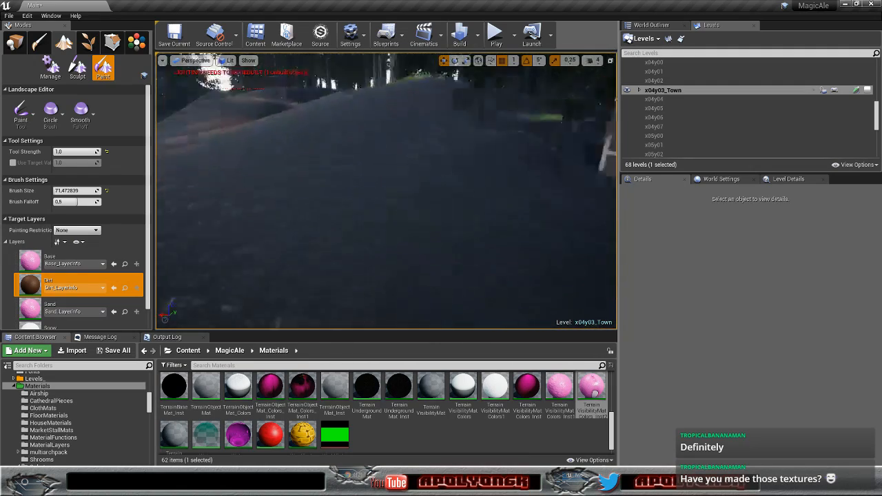
pyautogui.moveTo(386, 191); pyautogui.dragTo(455, 196, button='right')
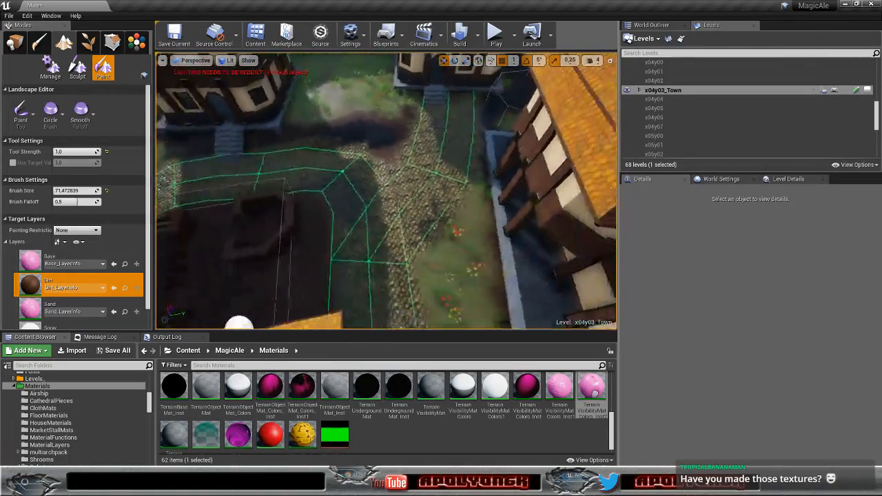
pyautogui.click(131, 262)
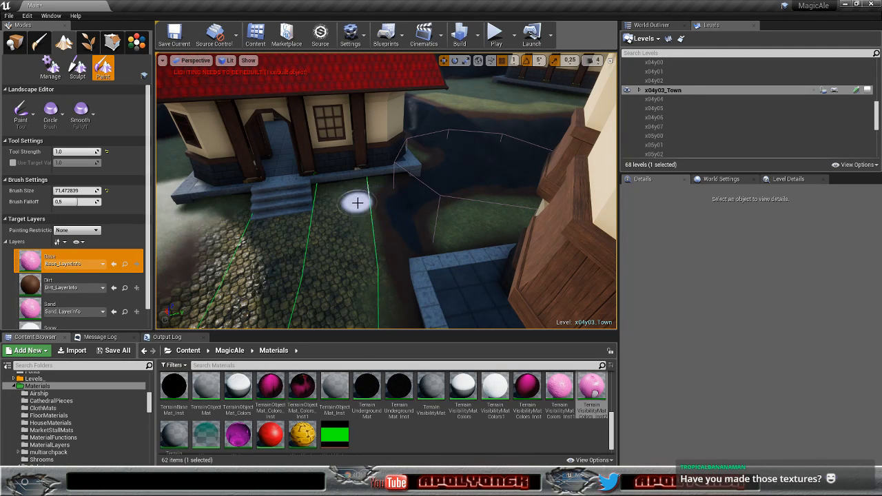
pyautogui.moveTo(368, 222)
pyautogui.mouseDown(button='right')
pyautogui.moveTo(390, 238)
pyautogui.moveTo(431, 243)
pyautogui.moveTo(545, 234)
pyautogui.moveTo(527, 237)
pyautogui.mouseUp(button='right')
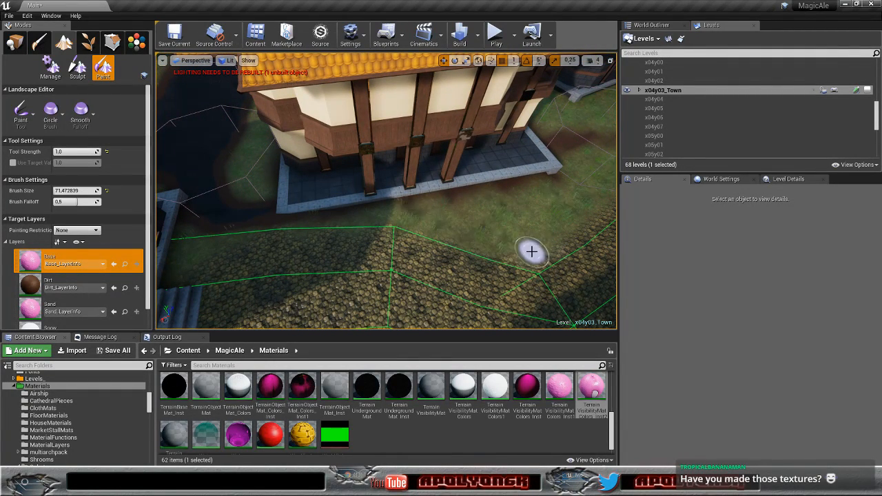
pyautogui.moveTo(530, 255); pyautogui.dragTo(586, 244, button='right')
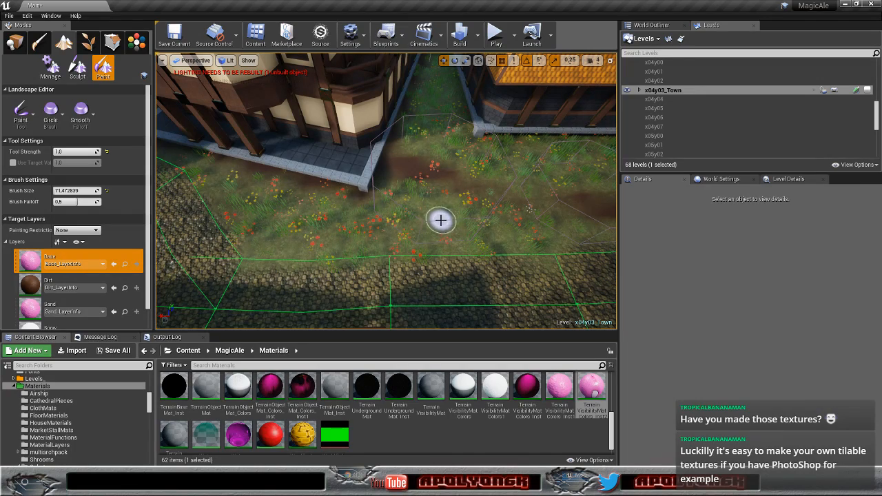
pyautogui.moveTo(425, 226); pyautogui.dragTo(383, 241, button='right')
pyautogui.moveTo(411, 195); pyautogui.dragTo(401, 198, button='right')
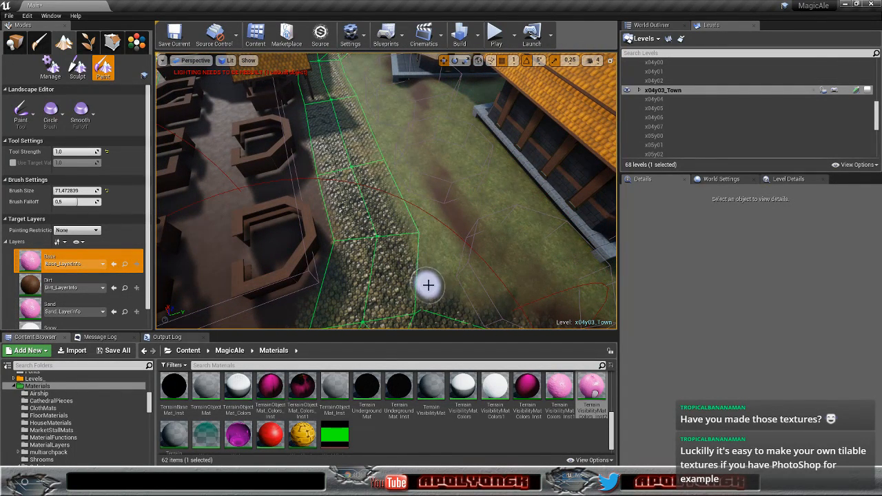
# Step: Paint Base along the cobblestone edges around the corner of the orange-roofed house opposite the market stalls
pyautogui.moveTo(445, 299); pyautogui.dragTo(492, 299, button='right')
pyautogui.moveTo(447, 282)
pyautogui.mouseDown()
pyautogui.moveTo(453, 264)
pyautogui.moveTo(552, 224)
pyautogui.mouseUp()
pyautogui.moveTo(552, 225); pyautogui.dragTo(616, 222, button='right')
pyautogui.moveTo(353, 222); pyautogui.dragTo(357, 221)
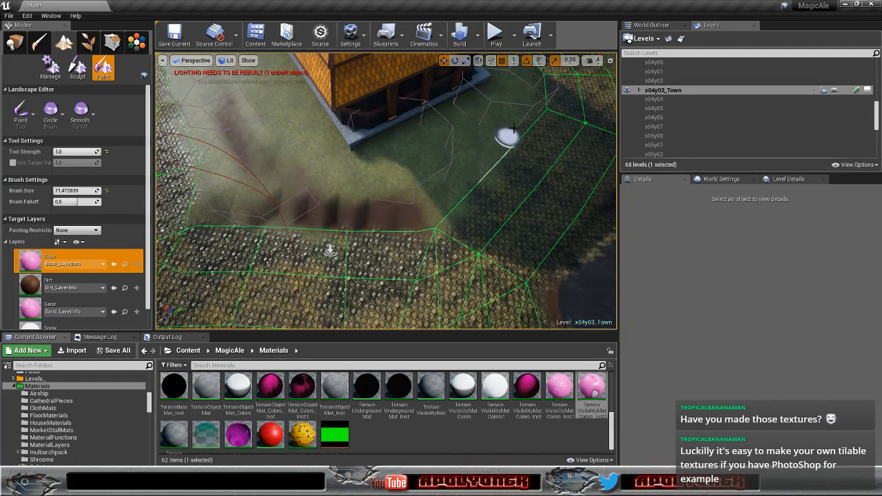
pyautogui.moveTo(426, 164)
pyautogui.mouseDown(button='right')
pyautogui.moveTo(445, 169)
pyautogui.moveTo(425, 164)
pyautogui.mouseUp(button='right')
pyautogui.moveTo(359, 196)
pyautogui.mouseDown()
pyautogui.moveTo(356, 205)
pyautogui.moveTo(455, 177)
pyautogui.moveTo(398, 134)
pyautogui.moveTo(424, 145)
pyautogui.moveTo(410, 97)
pyautogui.moveTo(404, 136)
pyautogui.mouseUp()
pyautogui.moveTo(404, 135); pyautogui.dragTo(449, 125, button='right')
pyautogui.moveTo(415, 132); pyautogui.dragTo(421, 158)
pyautogui.moveTo(414, 127)
pyautogui.mouseDown()
pyautogui.moveTo(443, 221)
pyautogui.moveTo(481, 275)
pyautogui.mouseUp()
pyautogui.moveTo(481, 276); pyautogui.dragTo(473, 255, button='right')
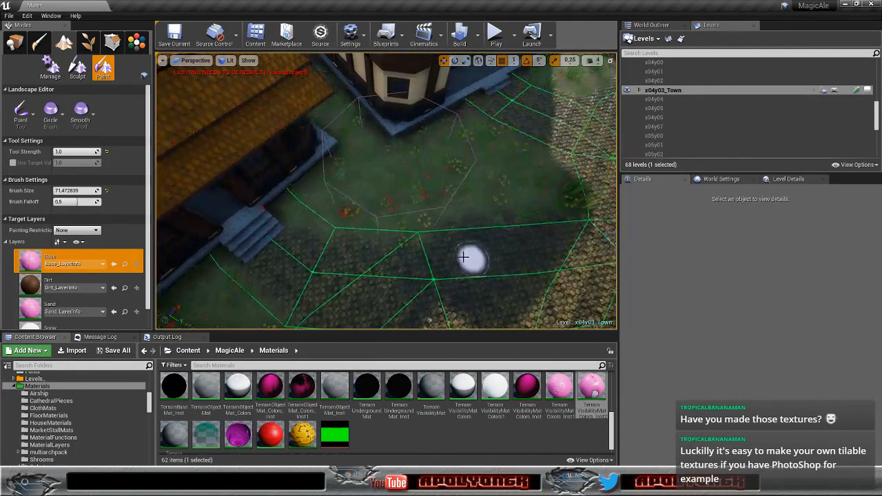
# Step: Paint Base over the grassy wedge between the branching paths and around the front steps of the timber-framed house
pyautogui.moveTo(476, 222); pyautogui.dragTo(569, 211)
pyautogui.moveTo(569, 211); pyautogui.dragTo(465, 221, button='right')
pyautogui.moveTo(357, 246)
pyautogui.mouseDown()
pyautogui.moveTo(388, 236)
pyautogui.moveTo(412, 153)
pyautogui.mouseUp()
pyautogui.moveTo(415, 122)
pyautogui.mouseDown()
pyautogui.moveTo(441, 122)
pyautogui.moveTo(419, 140)
pyautogui.mouseUp()
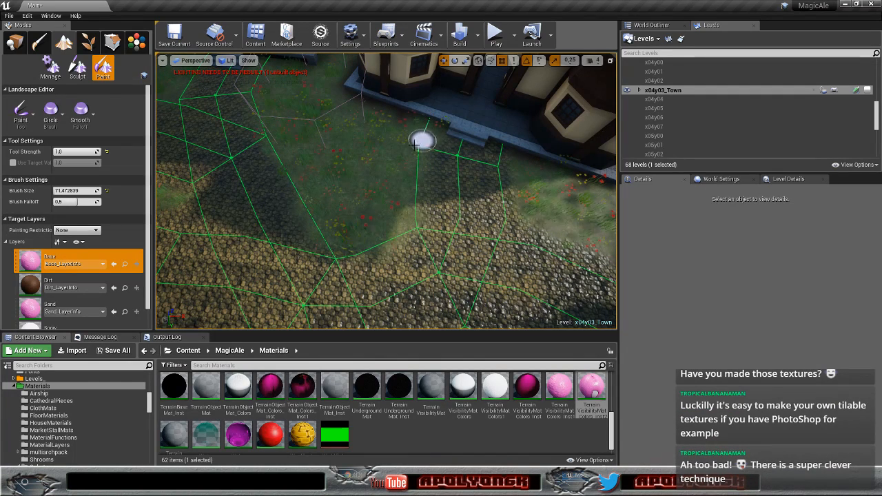
pyautogui.moveTo(509, 168); pyautogui.dragTo(528, 167, button='right')
pyautogui.moveTo(494, 155)
pyautogui.mouseDown()
pyautogui.moveTo(482, 139)
pyautogui.moveTo(506, 210)
pyautogui.moveTo(502, 193)
pyautogui.moveTo(563, 231)
pyautogui.mouseUp()
pyautogui.moveTo(552, 229)
pyautogui.mouseDown(button='right')
pyautogui.moveTo(603, 222)
pyautogui.moveTo(614, 207)
pyautogui.moveTo(528, 207)
pyautogui.mouseUp(button='right')
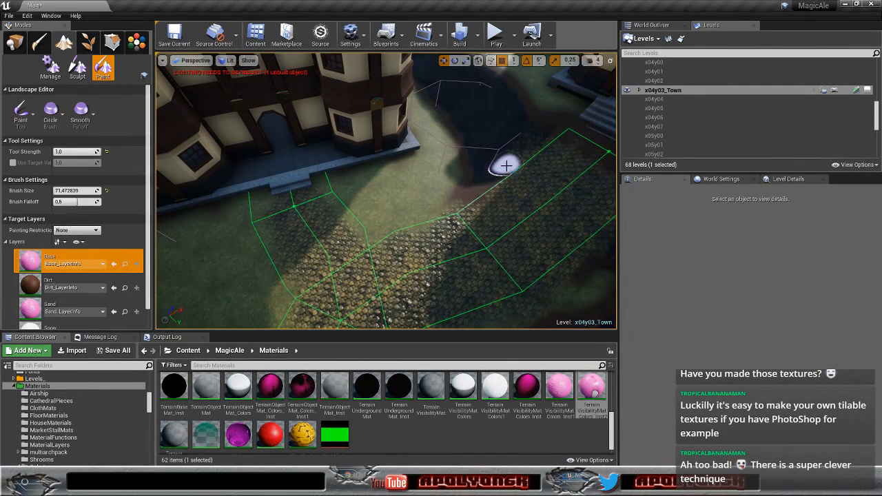
# Step: Paint Base along the outer edge of the cobblestone path facing the rock outcrop, up to the path junction
pyautogui.moveTo(452, 203); pyautogui.dragTo(444, 193, button='right')
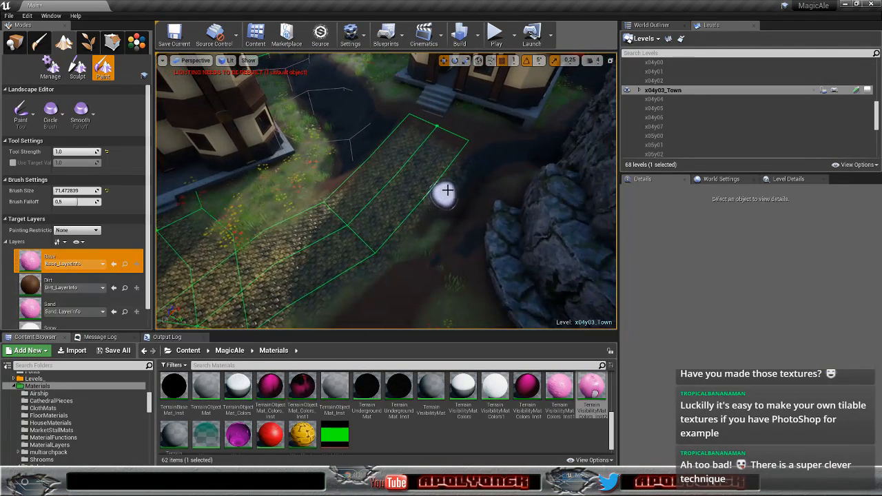
pyautogui.moveTo(418, 217); pyautogui.dragTo(329, 300)
pyautogui.moveTo(329, 299)
pyautogui.mouseDown(button='right')
pyautogui.moveTo(313, 304)
pyautogui.moveTo(350, 299)
pyautogui.mouseUp(button='right')
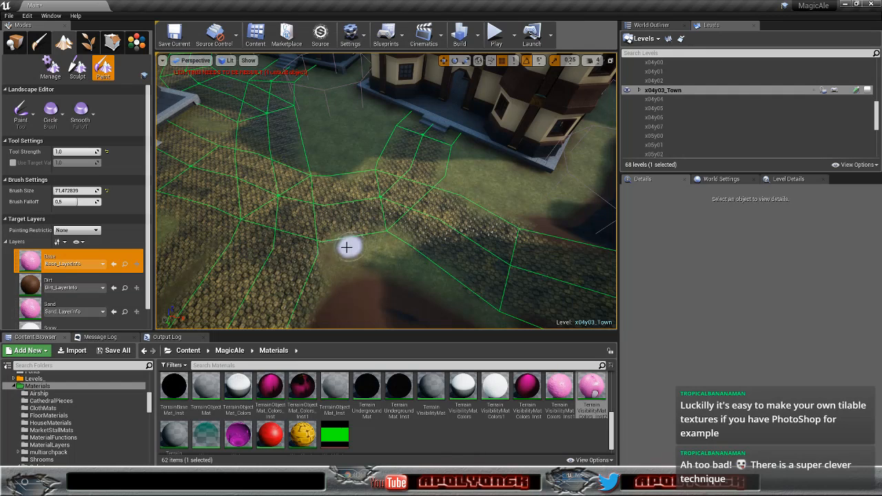
pyautogui.moveTo(347, 255); pyautogui.dragTo(321, 301)
pyautogui.moveTo(320, 301); pyautogui.dragTo(296, 301, button='right')
pyautogui.moveTo(450, 273); pyautogui.dragTo(441, 264)
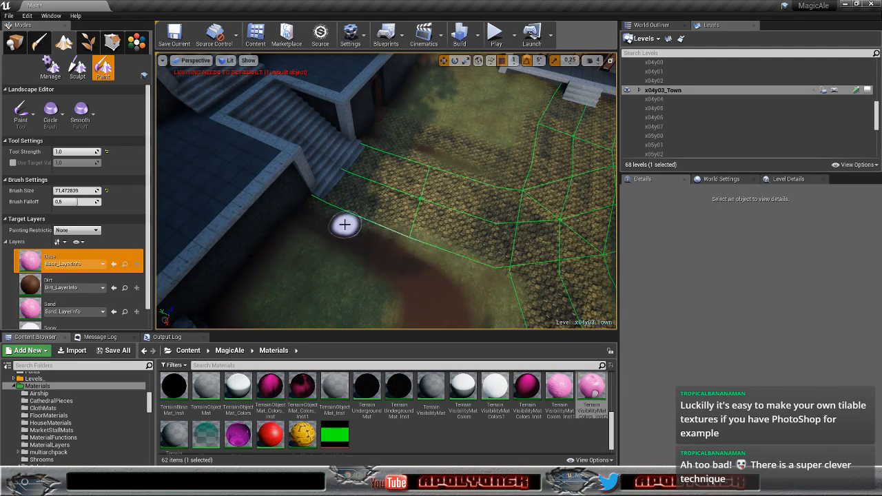
# Step: Paint Base along the cobblestone path edges leading to the stone staircases and raised house platforms
pyautogui.moveTo(381, 239)
pyautogui.mouseDown(button='right')
pyautogui.moveTo(362, 240)
pyautogui.moveTo(367, 253)
pyautogui.moveTo(423, 272)
pyautogui.moveTo(379, 274)
pyautogui.moveTo(347, 264)
pyautogui.mouseUp(button='right')
pyautogui.moveTo(254, 220)
pyautogui.mouseDown()
pyautogui.moveTo(254, 211)
pyautogui.moveTo(282, 221)
pyautogui.mouseUp()
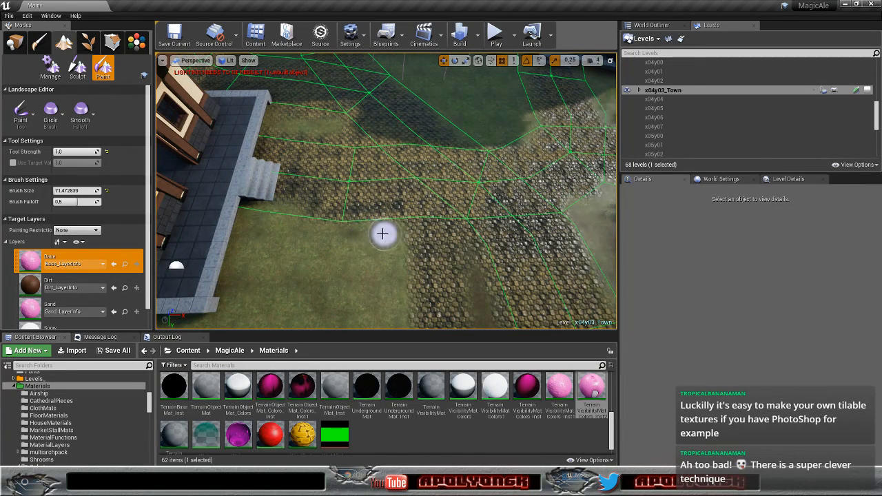
pyautogui.moveTo(384, 235)
pyautogui.mouseDown(button='right')
pyautogui.moveTo(368, 229)
pyautogui.moveTo(384, 241)
pyautogui.mouseUp(button='right')
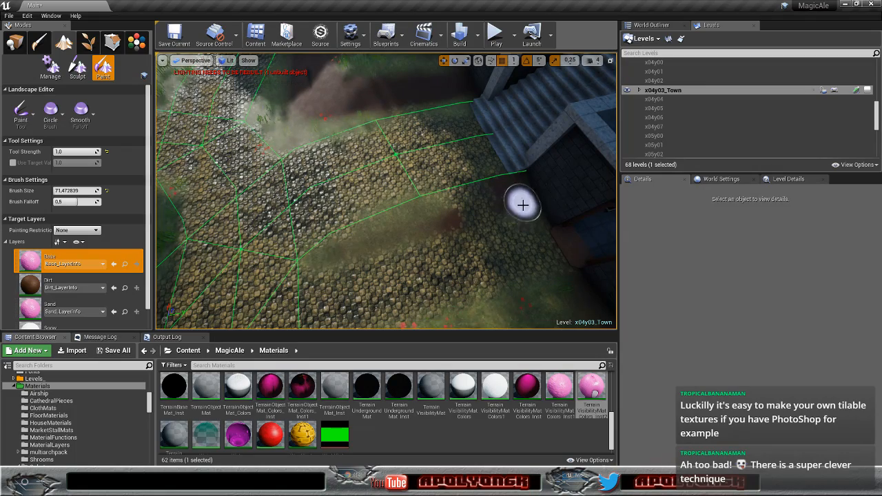
pyautogui.moveTo(556, 303)
pyautogui.mouseDown(button='right')
pyautogui.moveTo(594, 306)
pyautogui.moveTo(615, 295)
pyautogui.moveTo(598, 304)
pyautogui.moveTo(528, 285)
pyautogui.mouseUp(button='right')
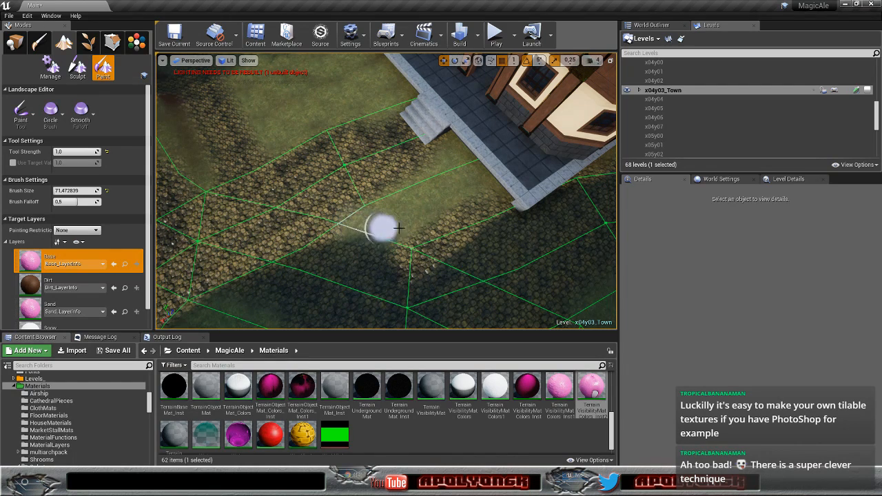
# Step: Paint Base along the path edge from the tall timber-framed house past the muddy channel to the red-roofed house
pyautogui.moveTo(507, 195); pyautogui.dragTo(326, 197, button='right')
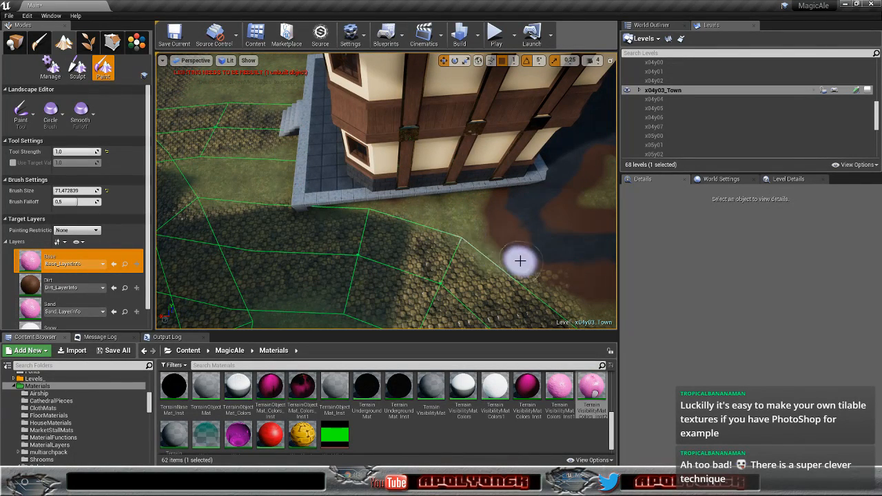
pyautogui.moveTo(548, 292); pyautogui.dragTo(616, 293, button='right')
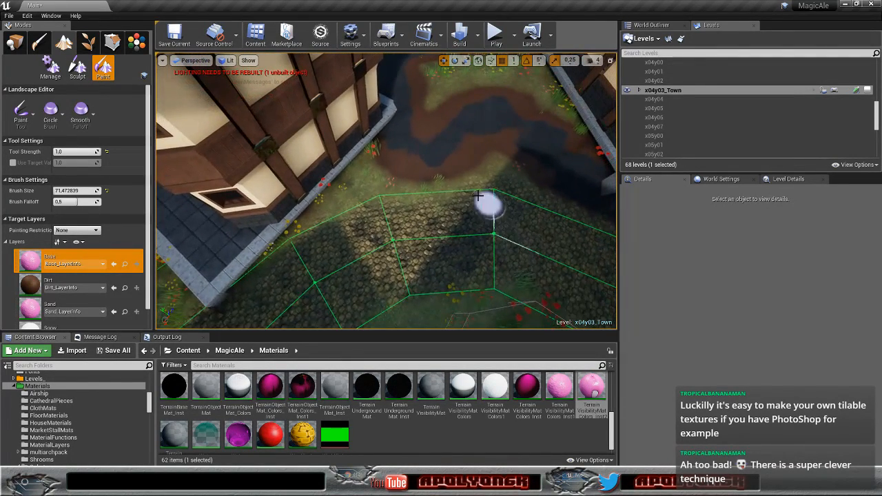
pyautogui.moveTo(536, 197); pyautogui.dragTo(640, 199, button='right')
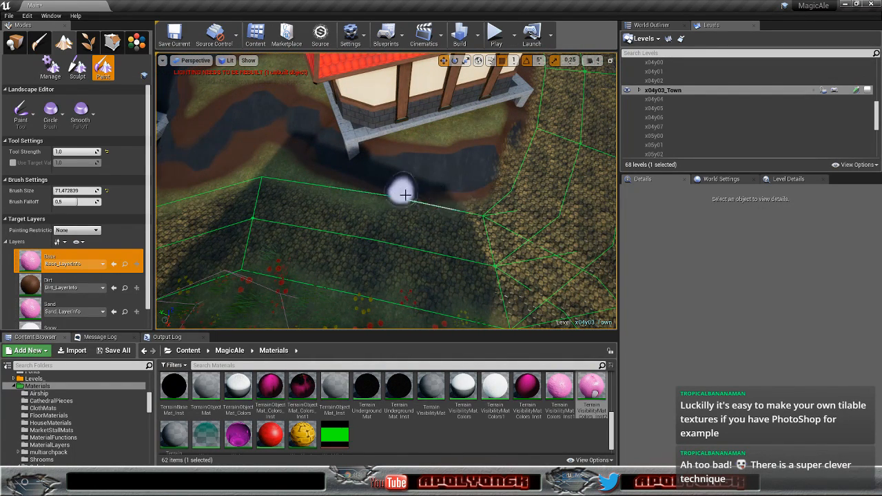
pyautogui.moveTo(495, 169)
pyautogui.mouseDown(button='right')
pyautogui.moveTo(421, 180)
pyautogui.moveTo(448, 196)
pyautogui.moveTo(416, 199)
pyautogui.mouseUp(button='right')
pyautogui.moveTo(417, 199); pyautogui.dragTo(439, 204)
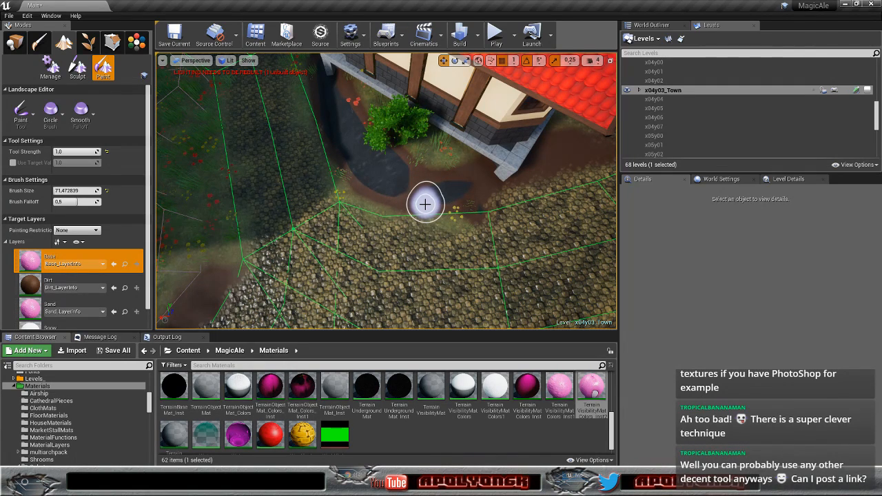
# Step: Paint Base along the cobblestone edge around the red-roofed house's corner and past its front steps
pyautogui.moveTo(468, 222)
pyautogui.mouseDown(button='right')
pyautogui.moveTo(441, 221)
pyautogui.moveTo(455, 221)
pyautogui.moveTo(429, 195)
pyautogui.mouseUp(button='right')
pyautogui.moveTo(373, 198); pyautogui.dragTo(404, 197)
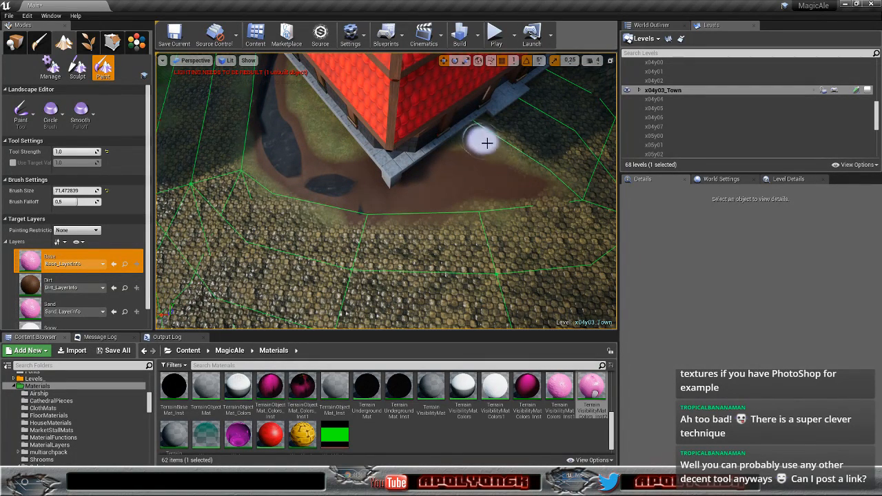
pyautogui.moveTo(488, 124); pyautogui.dragTo(518, 145, button='right')
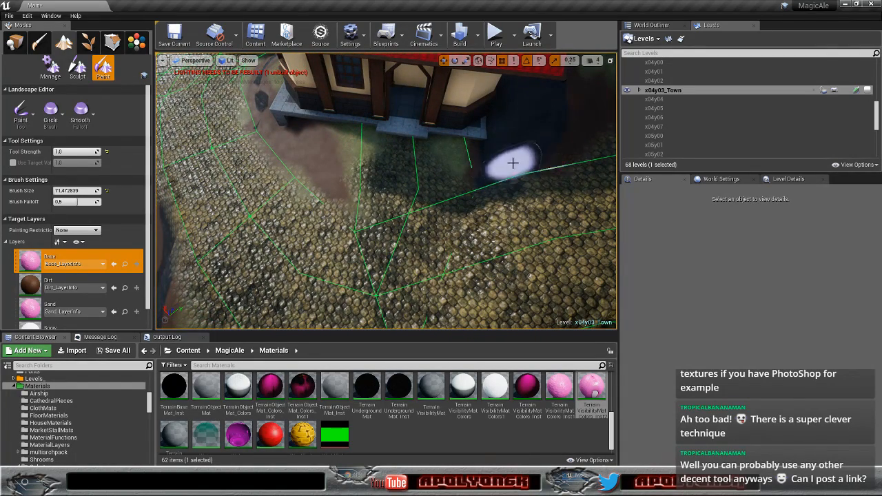
pyautogui.moveTo(536, 155); pyautogui.dragTo(476, 163, button='right')
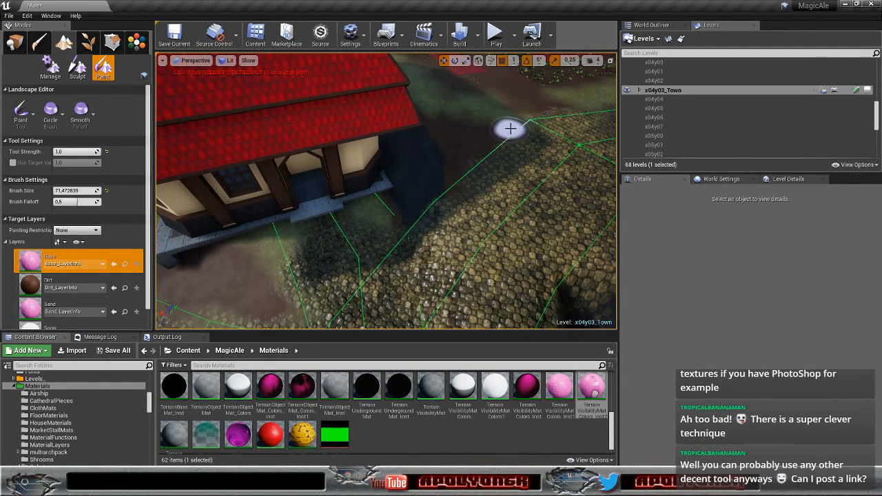
# Step: Paint Base along the edges of the cobblestone path that crosses the dark channel between the red-roofed houses
pyautogui.moveTo(474, 149)
pyautogui.mouseDown(button='right')
pyautogui.moveTo(424, 154)
pyautogui.moveTo(430, 189)
pyautogui.moveTo(376, 205)
pyautogui.moveTo(385, 196)
pyautogui.moveTo(376, 207)
pyautogui.mouseUp(button='right')
pyautogui.moveTo(474, 151)
pyautogui.mouseDown()
pyautogui.moveTo(425, 227)
pyautogui.moveTo(394, 250)
pyautogui.moveTo(326, 228)
pyautogui.moveTo(365, 239)
pyautogui.mouseUp()
pyautogui.moveTo(403, 251); pyautogui.dragTo(296, 206, button='right')
pyautogui.moveTo(431, 168); pyautogui.dragTo(256, 198, button='right')
pyautogui.moveTo(430, 169)
pyautogui.mouseDown()
pyautogui.moveTo(432, 127)
pyautogui.moveTo(418, 175)
pyautogui.mouseUp()
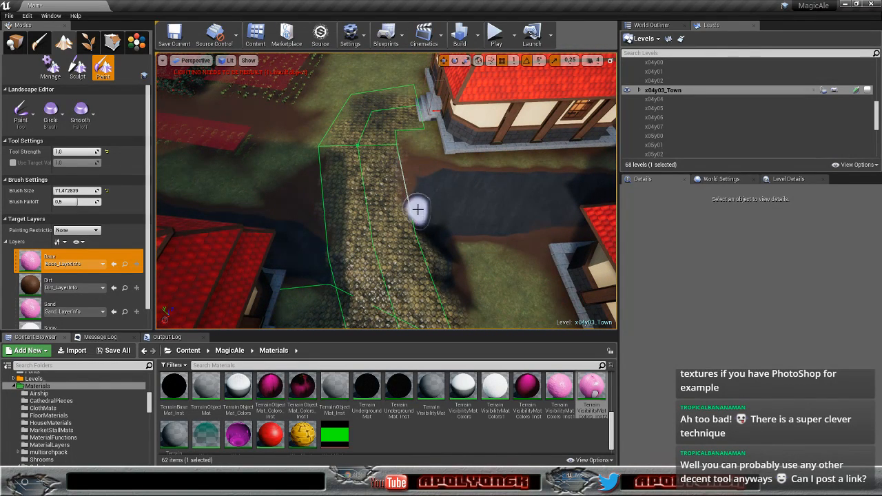
pyautogui.moveTo(438, 286); pyautogui.dragTo(448, 307)
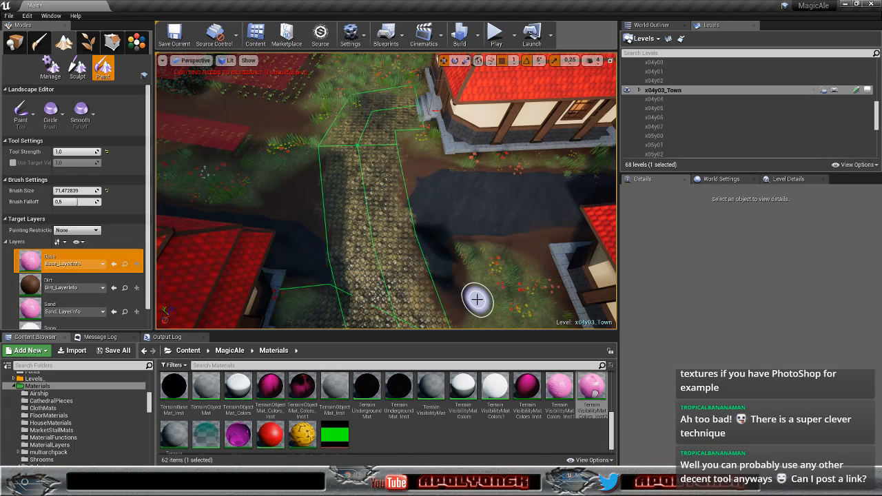
# Step: Paint Base on the grass strip between the dark channel and the junction of the cobblestone paths
pyautogui.moveTo(475, 279); pyautogui.dragTo(558, 317, button='right')
pyautogui.moveTo(407, 177)
pyautogui.mouseDown()
pyautogui.moveTo(459, 204)
pyautogui.moveTo(520, 281)
pyautogui.mouseUp()
pyautogui.moveTo(519, 268)
pyautogui.mouseDown(button='right')
pyautogui.moveTo(586, 258)
pyautogui.moveTo(544, 258)
pyautogui.moveTo(551, 234)
pyautogui.moveTo(477, 184)
pyautogui.mouseUp(button='right')
pyautogui.moveTo(477, 184)
pyautogui.mouseDown()
pyautogui.moveTo(441, 131)
pyautogui.moveTo(364, 185)
pyautogui.moveTo(390, 223)
pyautogui.moveTo(494, 231)
pyautogui.mouseUp()
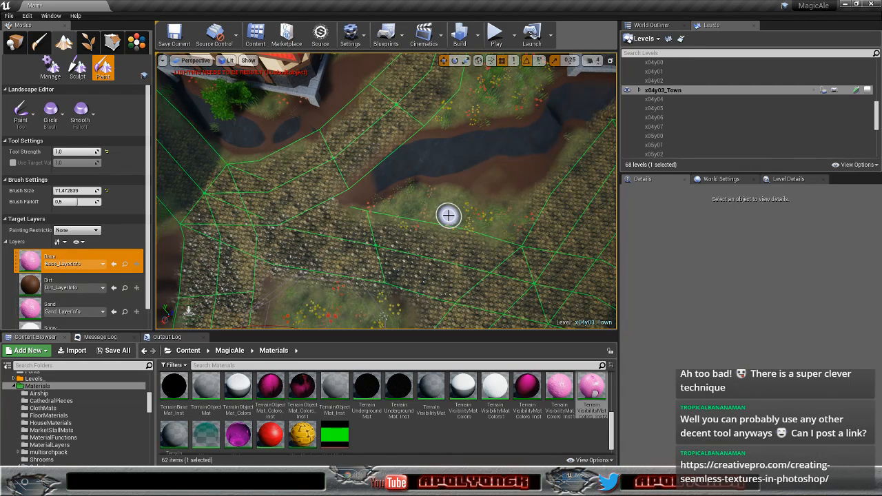
pyautogui.moveTo(454, 219)
pyautogui.mouseDown(button='right')
pyautogui.moveTo(445, 221)
pyautogui.moveTo(453, 226)
pyautogui.mouseUp(button='right')
pyautogui.moveTo(453, 228)
pyautogui.mouseDown()
pyautogui.moveTo(388, 230)
pyautogui.moveTo(410, 215)
pyautogui.mouseUp()
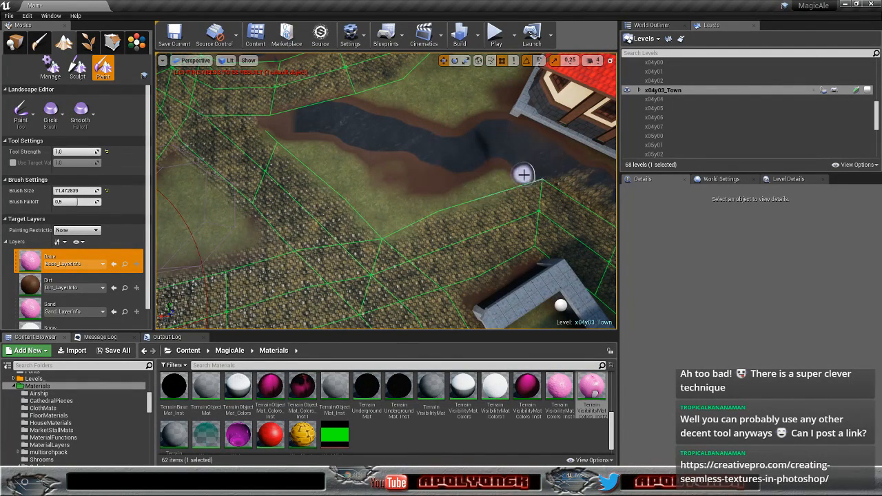
# Step: Paint Base along the cobblestone path edge leading to the steps of the red-roofed house beside the channel
pyautogui.moveTo(557, 176)
pyautogui.mouseDown(button='right')
pyautogui.moveTo(602, 160)
pyautogui.moveTo(531, 172)
pyautogui.mouseUp(button='right')
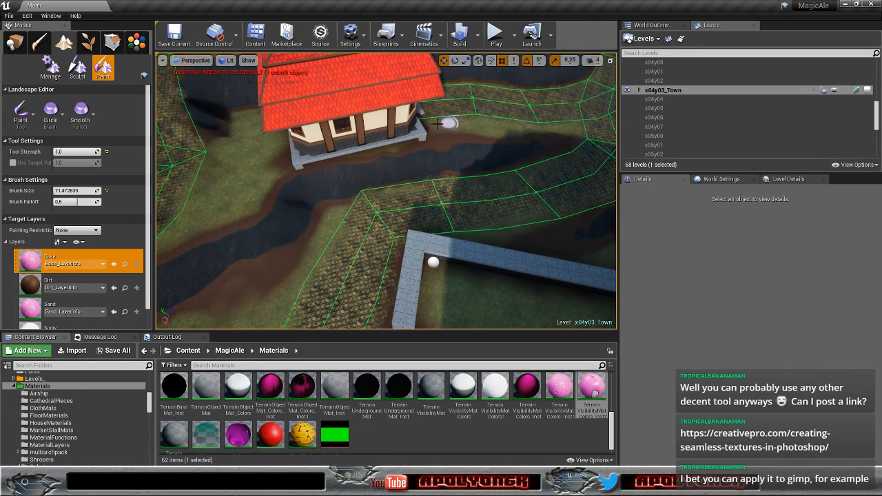
pyautogui.moveTo(426, 114); pyautogui.dragTo(200, 131, button='right')
pyautogui.moveTo(427, 203); pyautogui.dragTo(418, 209)
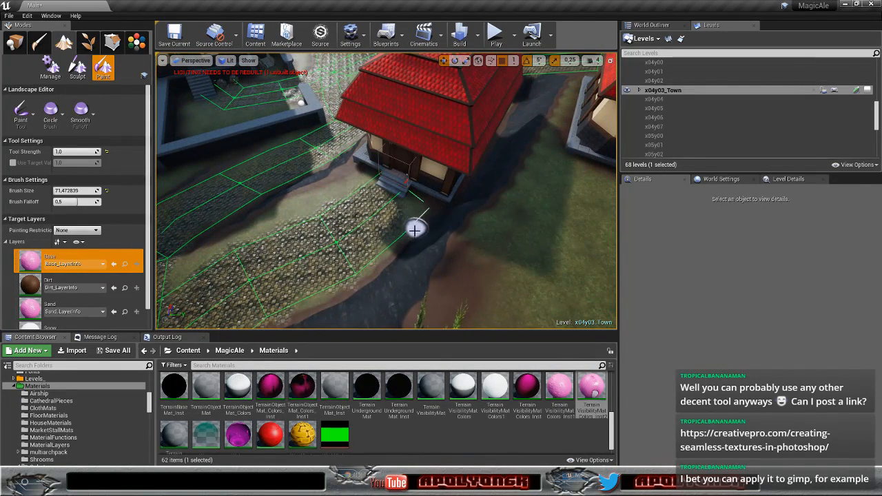
pyautogui.moveTo(398, 246)
pyautogui.mouseDown()
pyautogui.moveTo(354, 279)
pyautogui.moveTo(388, 261)
pyautogui.mouseUp()
# Step: Paint Base along the cobblestone path edge bordering the dark channel, up to the path crossing
pyautogui.moveTo(389, 259)
pyautogui.mouseDown(button='right')
pyautogui.moveTo(338, 258)
pyautogui.moveTo(431, 265)
pyautogui.moveTo(452, 217)
pyautogui.moveTo(506, 255)
pyautogui.moveTo(339, 236)
pyautogui.mouseUp(button='right')
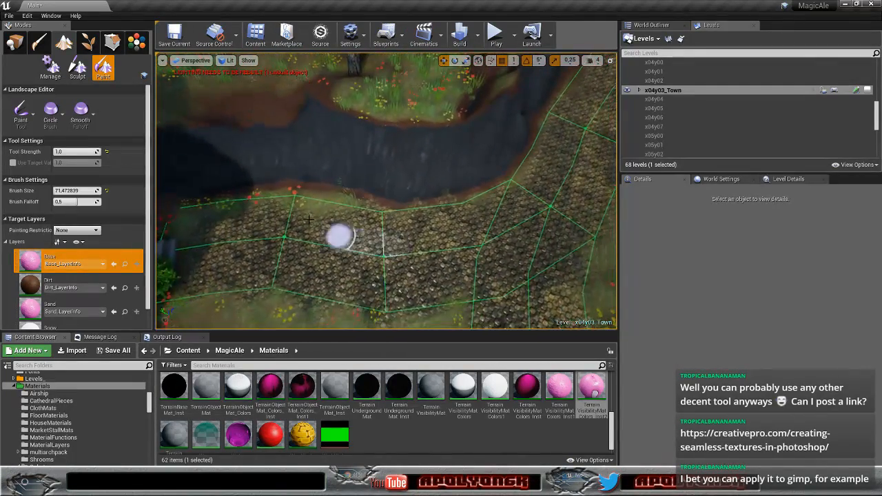
pyautogui.moveTo(340, 196); pyautogui.dragTo(350, 202)
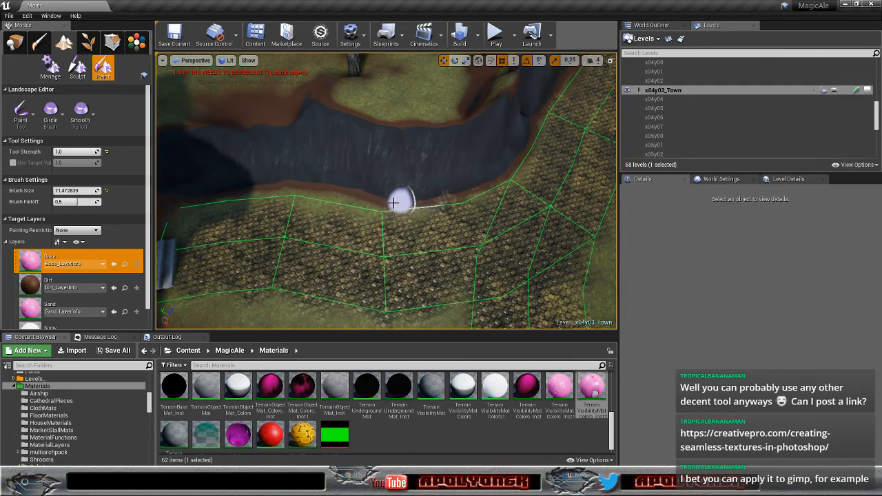
pyautogui.moveTo(498, 182)
pyautogui.mouseDown(button='right')
pyautogui.moveTo(714, 195)
pyautogui.moveTo(551, 173)
pyautogui.moveTo(435, 221)
pyautogui.mouseUp(button='right')
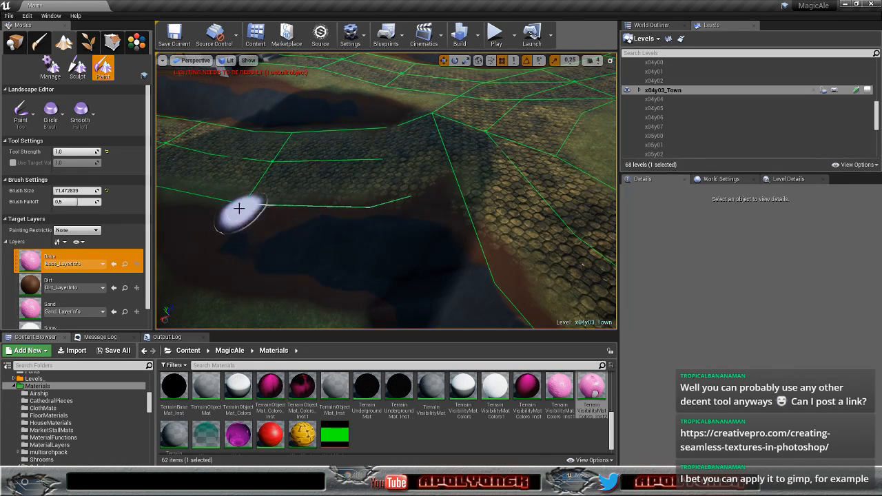
# Step: Paint Base beside the low stone wall and along the cobblestone path through the wall's opening
pyautogui.moveTo(449, 214)
pyautogui.mouseDown(button='right')
pyautogui.moveTo(469, 203)
pyautogui.moveTo(507, 205)
pyautogui.moveTo(502, 183)
pyautogui.moveTo(486, 193)
pyautogui.moveTo(475, 235)
pyautogui.moveTo(506, 251)
pyautogui.moveTo(386, 244)
pyautogui.mouseUp(button='right')
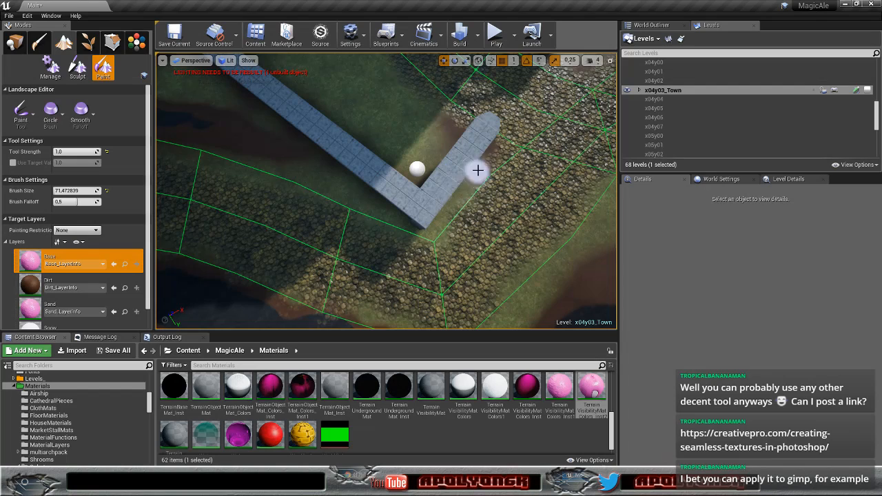
pyautogui.press('d')
pyautogui.moveTo(500, 173); pyautogui.dragTo(432, 166, button='right')
pyautogui.moveTo(321, 167); pyautogui.dragTo(315, 119)
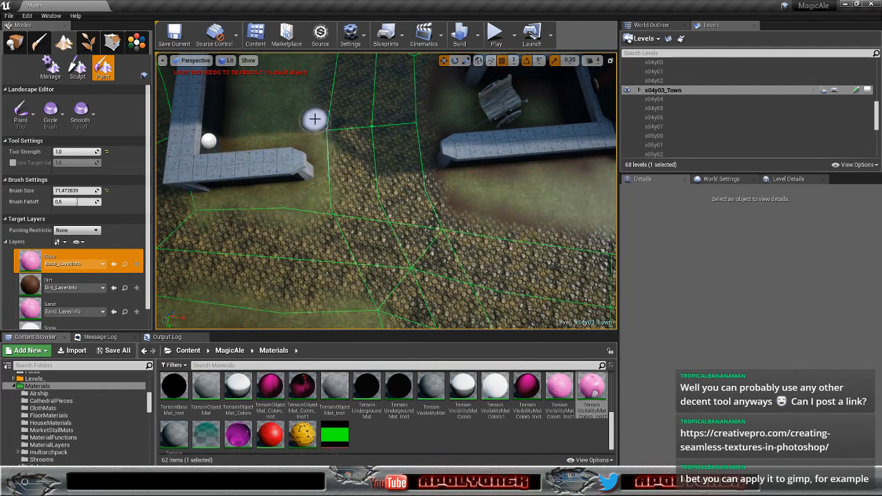
# Step: Paint Base along the cobblestone path through the low wall's opening toward the stone steps and carts in the courtyard
pyautogui.moveTo(309, 92)
pyautogui.mouseDown(button='right')
pyautogui.moveTo(348, 27)
pyautogui.moveTo(368, 35)
pyautogui.moveTo(378, 117)
pyautogui.moveTo(422, 100)
pyautogui.moveTo(399, 95)
pyautogui.moveTo(416, 97)
pyautogui.mouseUp(button='right')
pyautogui.press('w')
pyautogui.moveTo(372, 153); pyautogui.dragTo(384, 155)
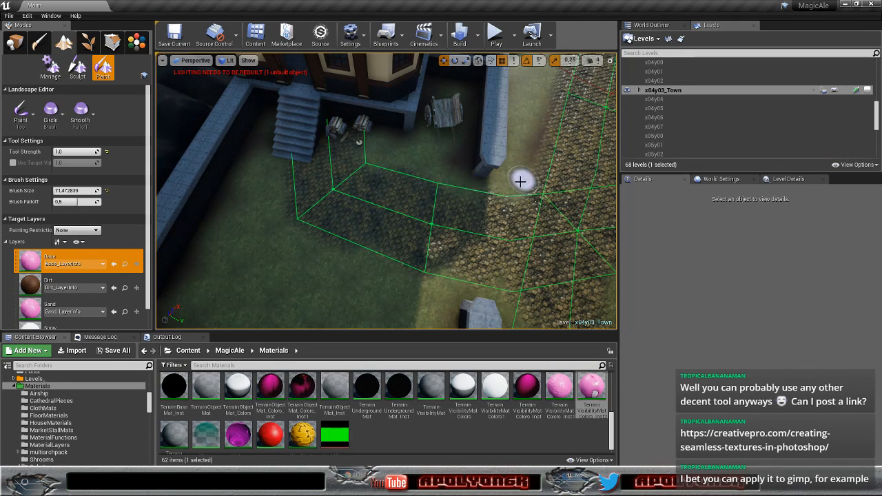
pyautogui.moveTo(548, 129)
pyautogui.mouseDown(button='right')
pyautogui.moveTo(414, 135)
pyautogui.moveTo(403, 153)
pyautogui.moveTo(441, 155)
pyautogui.moveTo(415, 161)
pyautogui.mouseUp(button='right')
pyautogui.press('d')
pyautogui.moveTo(343, 195); pyautogui.dragTo(459, 185)
# Step: Paint Base along the cobblestone path edges beside the green bush and around the octagonal stone well
pyautogui.moveTo(469, 184)
pyautogui.mouseDown(button='right')
pyautogui.moveTo(607, 184)
pyautogui.moveTo(507, 187)
pyautogui.mouseUp(button='right')
pyautogui.press('d')
pyautogui.moveTo(407, 208)
pyautogui.mouseDown()
pyautogui.moveTo(425, 216)
pyautogui.moveTo(483, 167)
pyautogui.mouseUp()
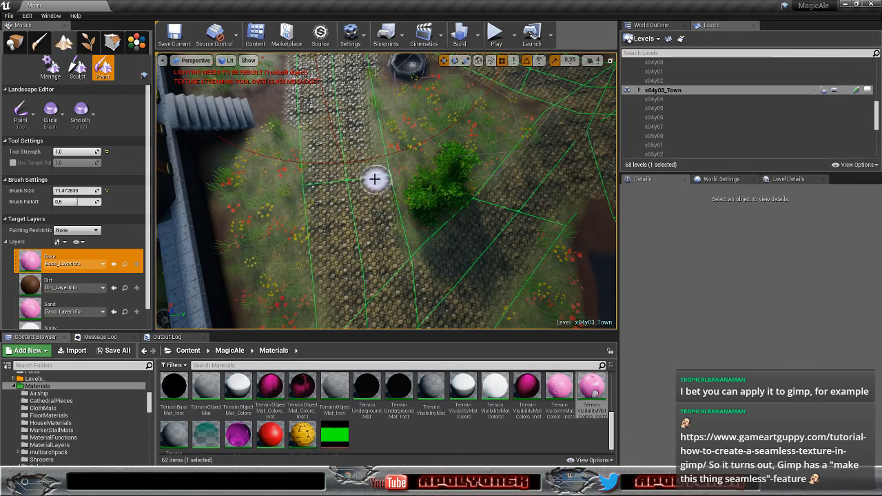
pyautogui.moveTo(414, 150)
pyautogui.mouseDown(button='right')
pyautogui.moveTo(412, 137)
pyautogui.moveTo(320, 127)
pyautogui.moveTo(162, 129)
pyautogui.moveTo(483, 153)
pyautogui.moveTo(474, 153)
pyautogui.mouseUp(button='right')
pyautogui.moveTo(399, 179); pyautogui.dragTo(423, 177)
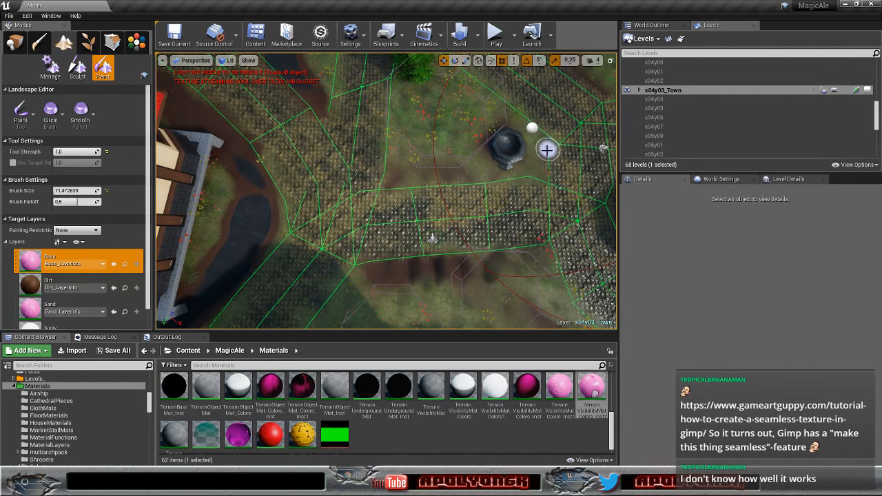
pyautogui.moveTo(536, 167)
pyautogui.mouseDown(button='right')
pyautogui.moveTo(593, 165)
pyautogui.moveTo(578, 148)
pyautogui.moveTo(530, 173)
pyautogui.mouseUp(button='right')
pyautogui.press('w')
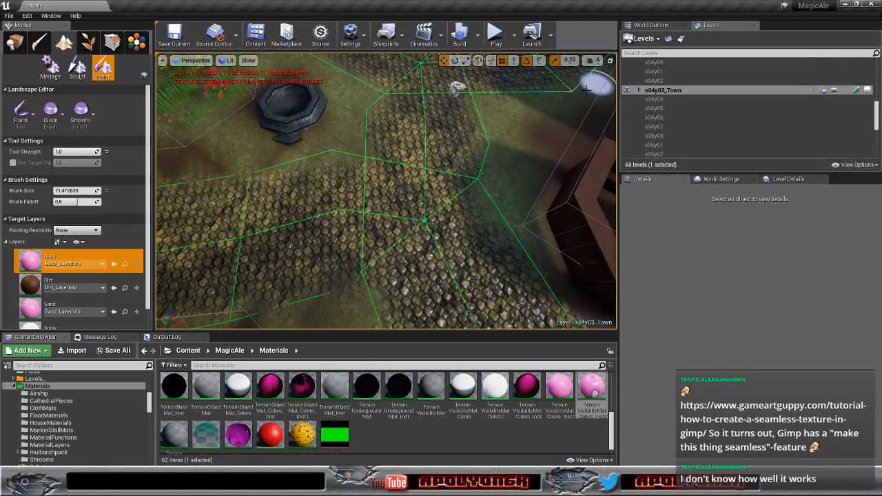
pyautogui.moveTo(531, 134); pyautogui.dragTo(531, 134, button='right')
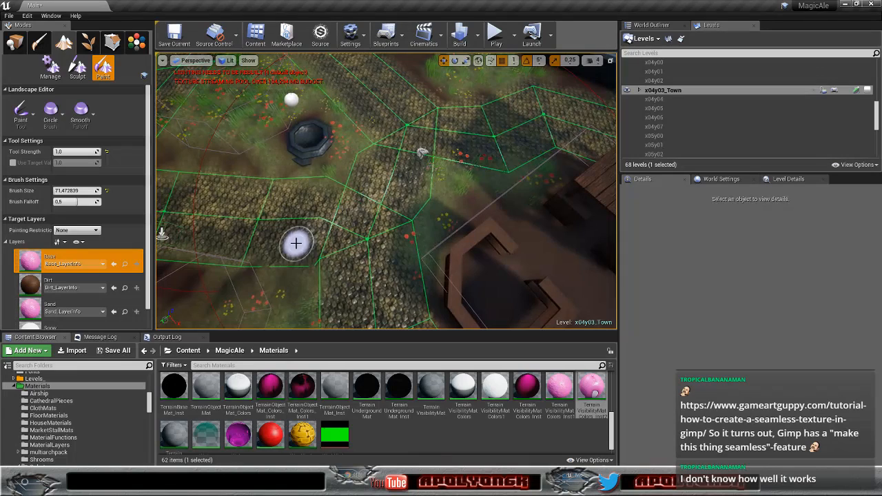
# Step: Paint Dirt between the cobblestone path and the wooden stall, and on the ground at the foot of the stone steps
pyautogui.click(35, 283)
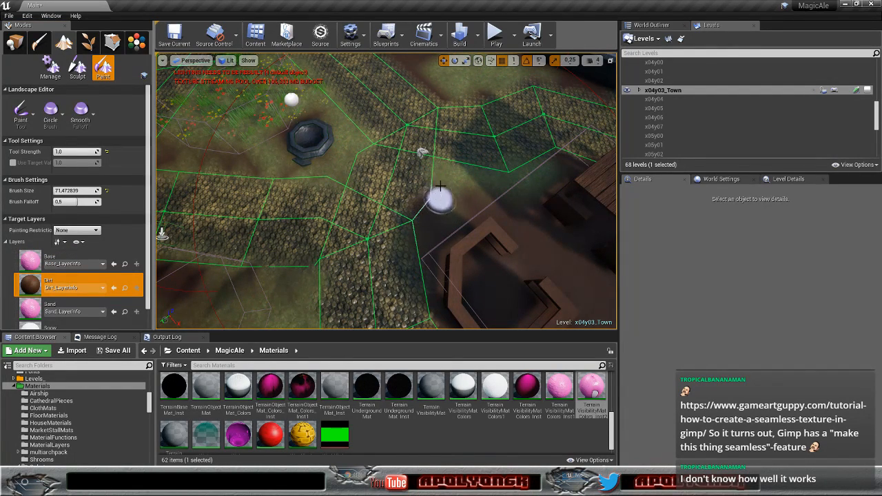
pyautogui.moveTo(476, 179)
pyautogui.mouseDown()
pyautogui.moveTo(522, 180)
pyautogui.moveTo(459, 178)
pyautogui.mouseUp()
pyautogui.moveTo(445, 230)
pyautogui.mouseDown(button='right')
pyautogui.moveTo(414, 131)
pyautogui.moveTo(445, 230)
pyautogui.mouseUp(button='right')
pyautogui.press('w')
pyautogui.moveTo(404, 237)
pyautogui.mouseDown()
pyautogui.moveTo(371, 222)
pyautogui.moveTo(338, 225)
pyautogui.moveTo(378, 218)
pyautogui.moveTo(398, 235)
pyautogui.moveTo(394, 228)
pyautogui.mouseUp()
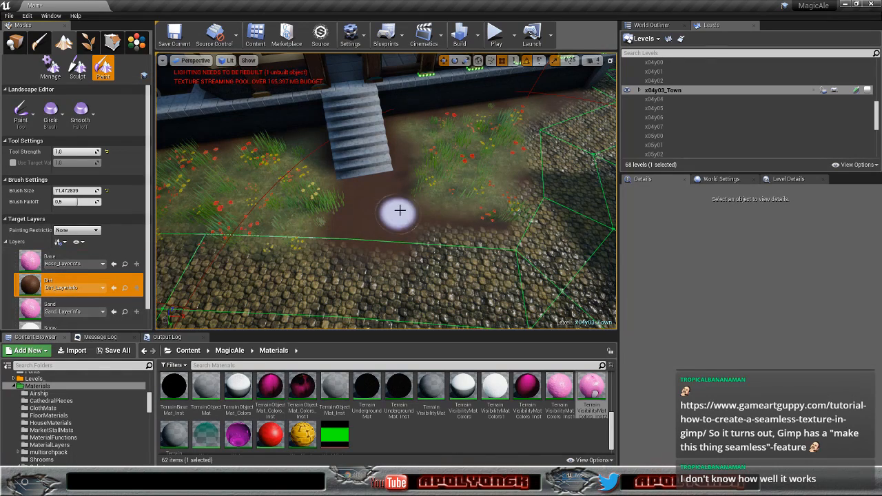
pyautogui.moveTo(423, 220)
pyautogui.mouseDown()
pyautogui.moveTo(445, 224)
pyautogui.moveTo(427, 232)
pyautogui.moveTo(476, 236)
pyautogui.moveTo(429, 222)
pyautogui.moveTo(393, 228)
pyautogui.moveTo(493, 222)
pyautogui.moveTo(518, 209)
pyautogui.mouseUp()
# Step: Paint Base over the flowered patch beside the stone steps and along the cobblestone path edge bordering the fenced terrace
pyautogui.click(29, 264)
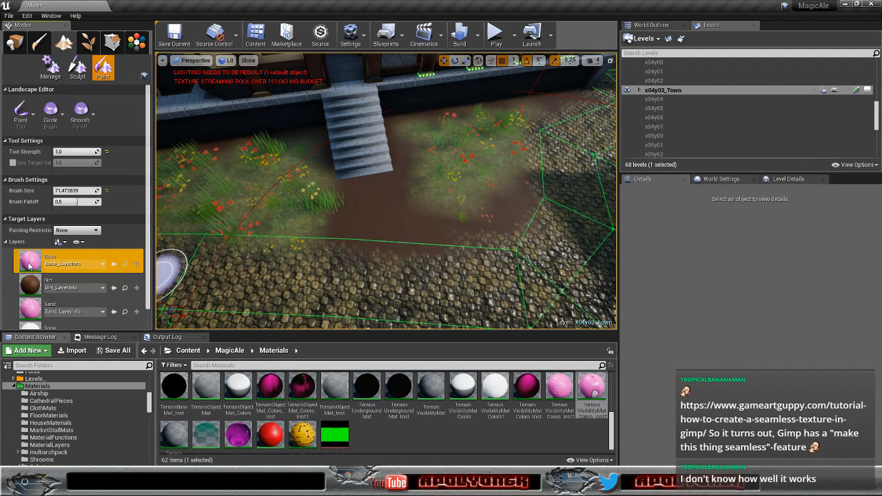
pyautogui.moveTo(472, 212)
pyautogui.mouseDown()
pyautogui.moveTo(467, 225)
pyautogui.moveTo(455, 223)
pyautogui.moveTo(503, 240)
pyautogui.moveTo(526, 187)
pyautogui.moveTo(528, 124)
pyautogui.moveTo(583, 99)
pyautogui.moveTo(515, 135)
pyautogui.mouseUp()
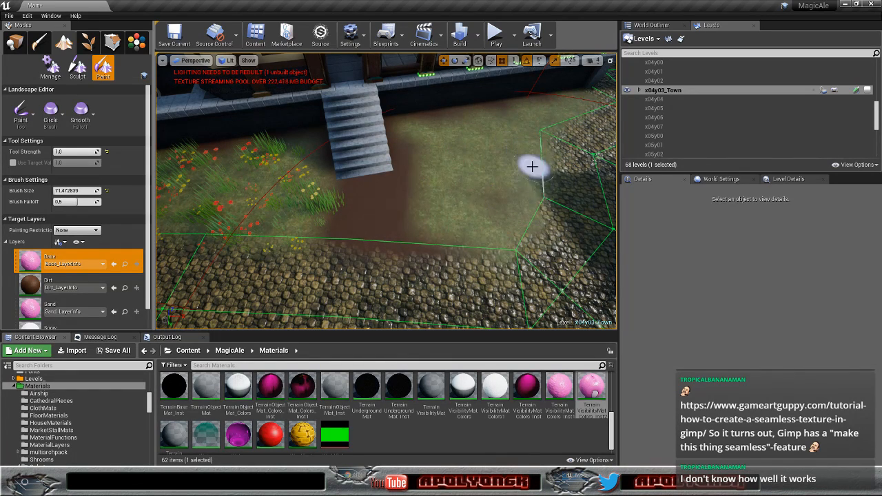
pyautogui.moveTo(519, 189)
pyautogui.mouseDown(button='right')
pyautogui.moveTo(352, 194)
pyautogui.moveTo(375, 187)
pyautogui.mouseUp(button='right')
pyautogui.press('d')
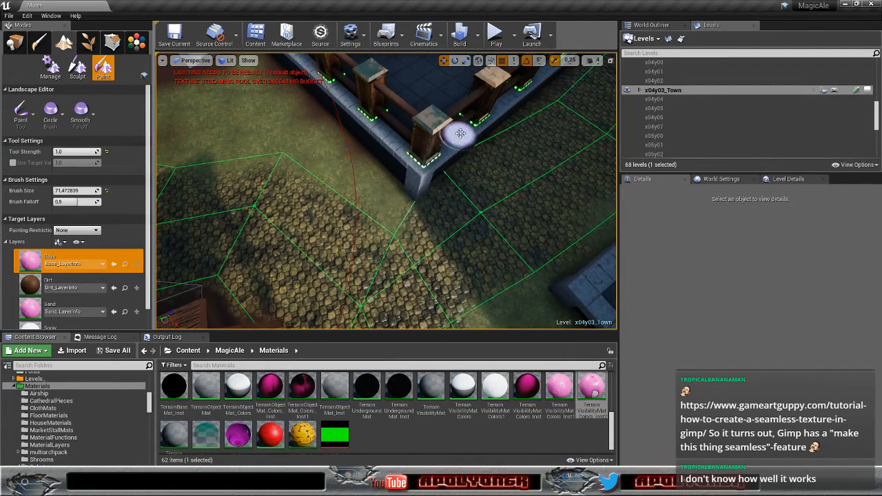
pyautogui.press('d')
pyautogui.moveTo(552, 92)
pyautogui.mouseDown(button='right')
pyautogui.moveTo(462, 64)
pyautogui.moveTo(497, 97)
pyautogui.mouseUp(button='right')
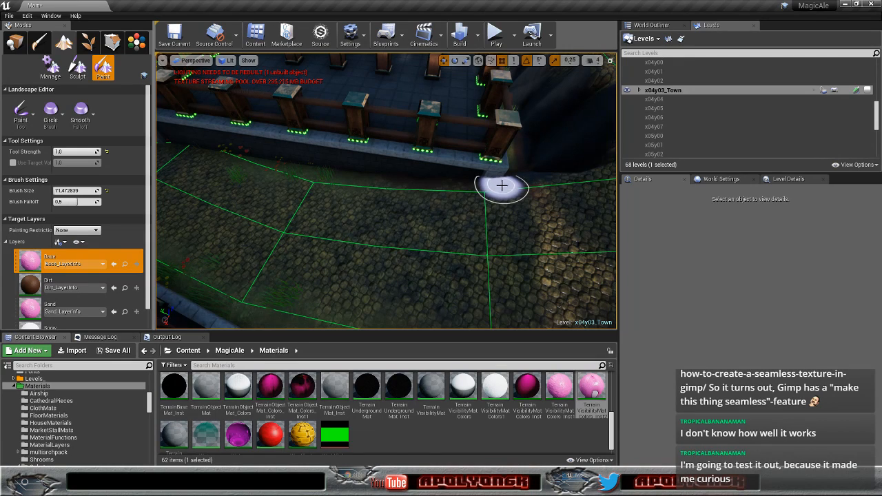
pyautogui.moveTo(492, 222)
pyautogui.mouseDown(button='right')
pyautogui.moveTo(517, 222)
pyautogui.moveTo(572, 151)
pyautogui.moveTo(530, 262)
pyautogui.mouseUp(button='right')
pyautogui.moveTo(480, 287)
pyautogui.mouseDown(button='right')
pyautogui.moveTo(448, 290)
pyautogui.moveTo(480, 286)
pyautogui.mouseUp(button='right')
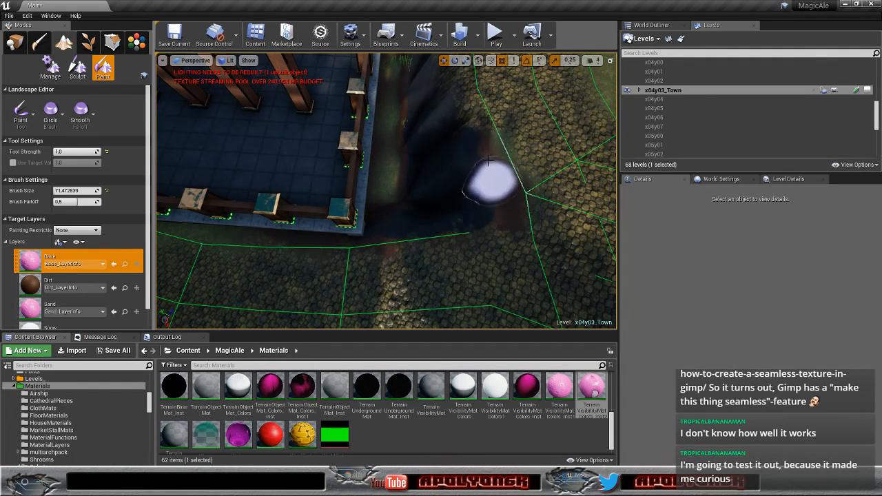
# Step: Paint Base along the cobblestone path edge on the channel bank across from the terrace, continuing past the wooden gateway
pyautogui.moveTo(459, 121)
pyautogui.mouseDown(button='right')
pyautogui.moveTo(441, 137)
pyautogui.moveTo(483, 206)
pyautogui.moveTo(465, 193)
pyautogui.mouseUp(button='right')
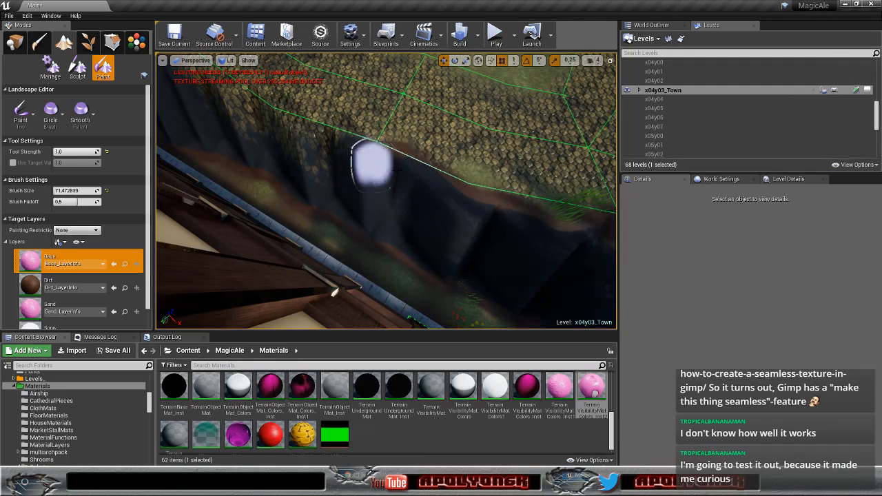
pyautogui.moveTo(266, 118); pyautogui.dragTo(285, 147, button='right')
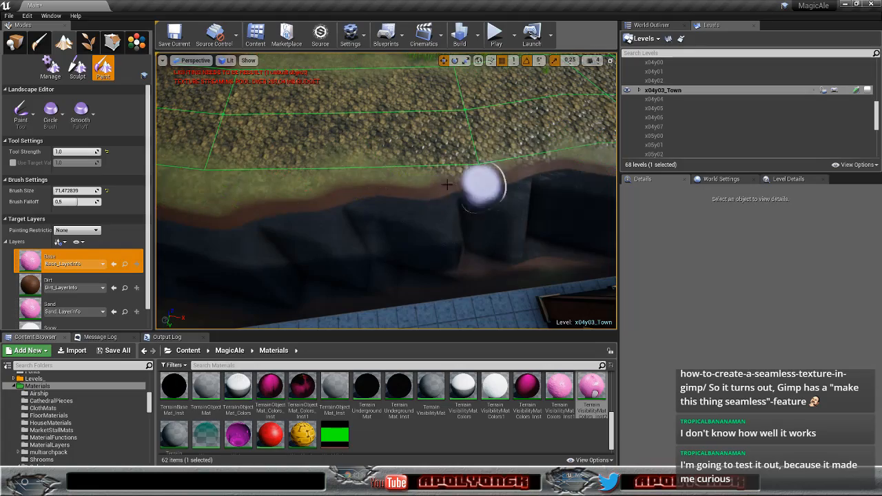
pyautogui.press('d')
pyautogui.moveTo(386, 191); pyautogui.dragTo(317, 214, button='right')
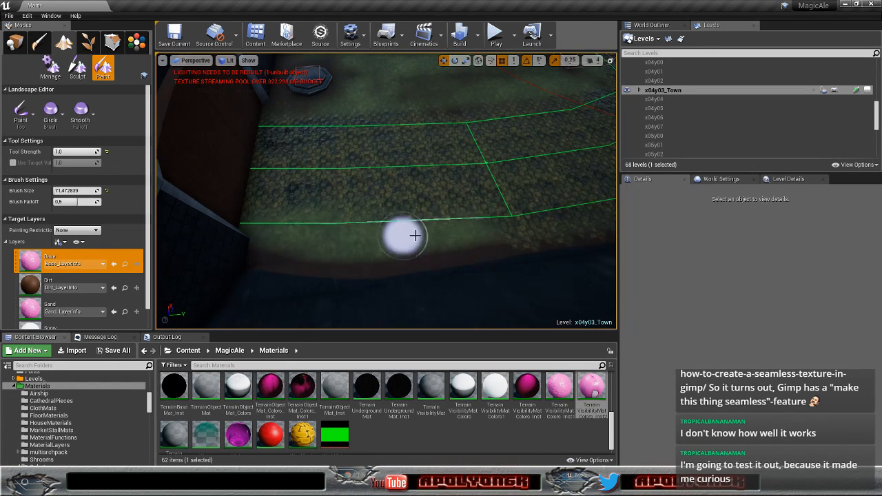
pyautogui.moveTo(524, 221); pyautogui.dragTo(372, 232, button='right')
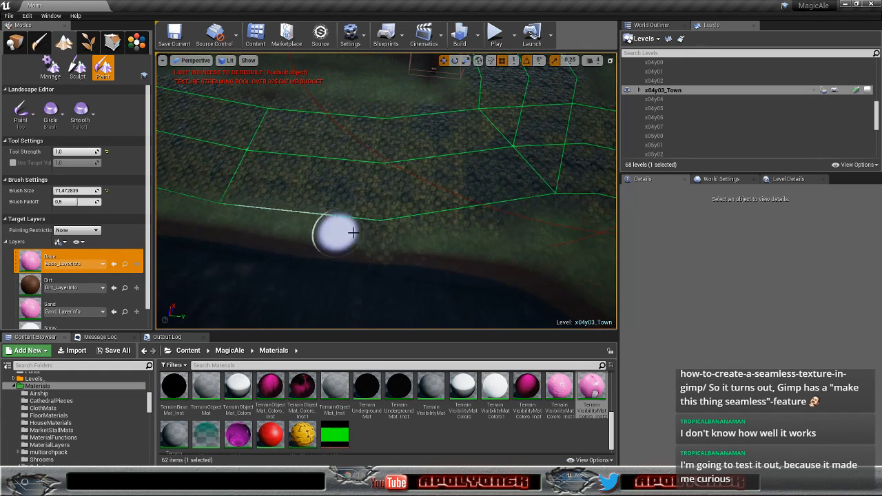
# Step: Paint Base on the grass along the outer edge of the curving cobblestone path, up to the junction near the building
pyautogui.moveTo(532, 217); pyautogui.dragTo(556, 220, button='right')
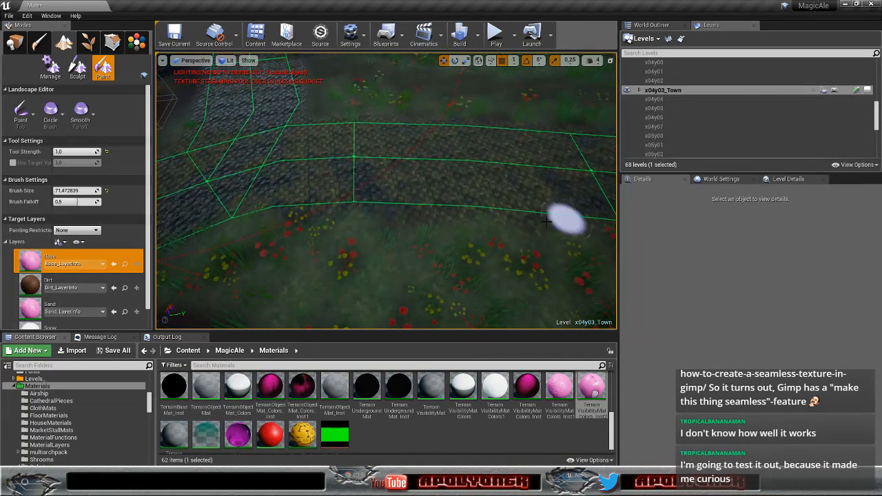
pyautogui.moveTo(270, 222); pyautogui.dragTo(363, 219)
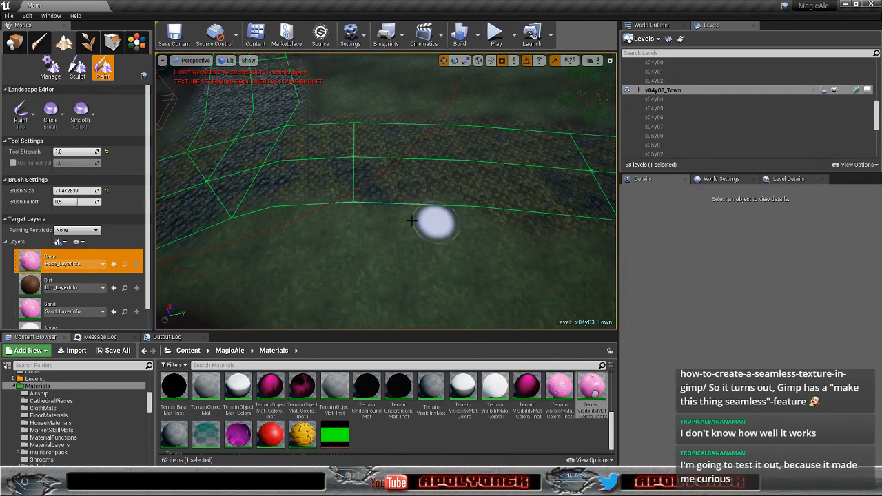
pyautogui.moveTo(541, 226); pyautogui.dragTo(520, 235)
pyautogui.moveTo(520, 235); pyautogui.dragTo(593, 219, button='right')
pyautogui.moveTo(417, 228); pyautogui.dragTo(467, 176)
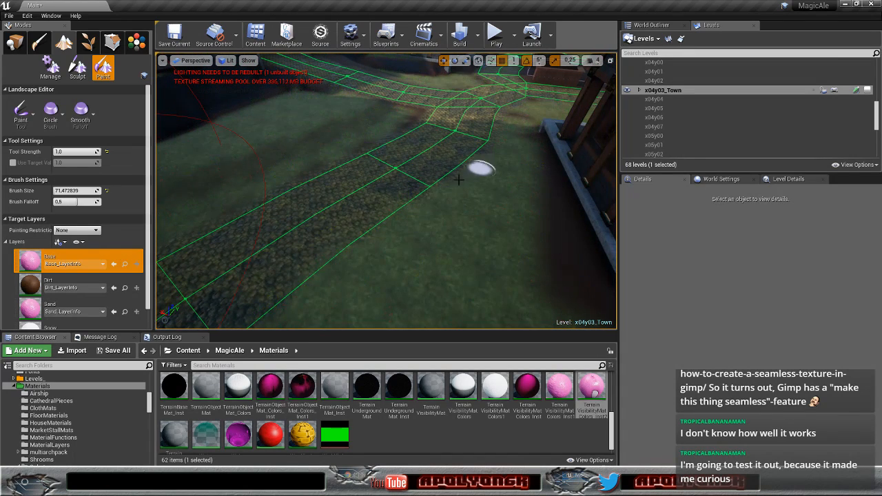
pyautogui.moveTo(419, 206)
pyautogui.mouseDown()
pyautogui.moveTo(475, 173)
pyautogui.moveTo(489, 147)
pyautogui.mouseUp()
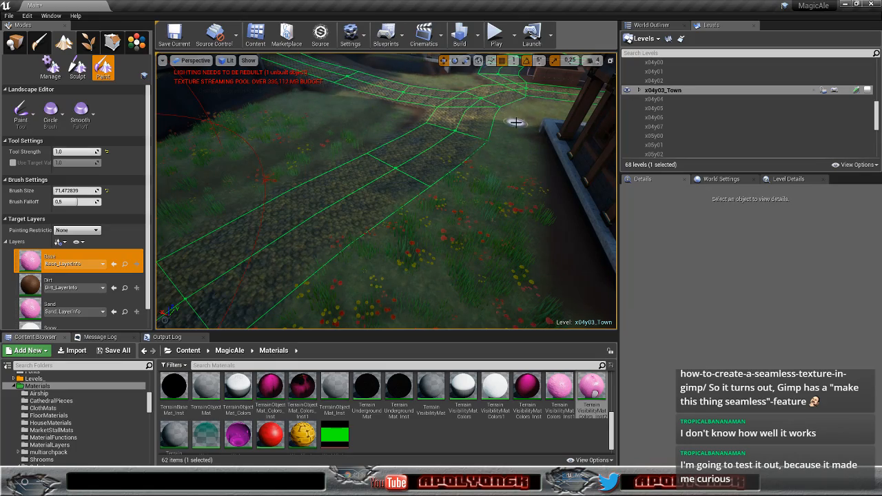
# Step: Paint Base over the V-shaped grass area enclosed by the two cobblestone paths at their junction
pyautogui.moveTo(515, 128)
pyautogui.mouseDown(button='right')
pyautogui.moveTo(527, 82)
pyautogui.moveTo(507, 169)
pyautogui.moveTo(469, 166)
pyautogui.moveTo(424, 178)
pyautogui.moveTo(474, 140)
pyautogui.mouseUp(button='right')
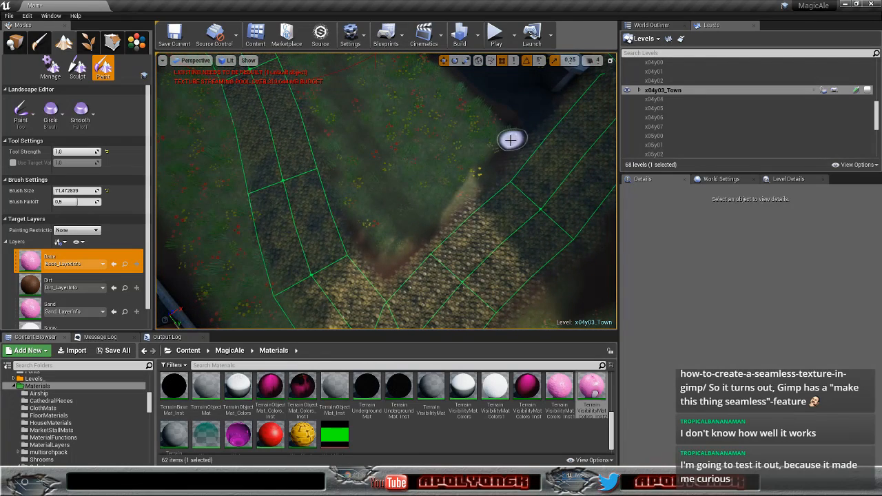
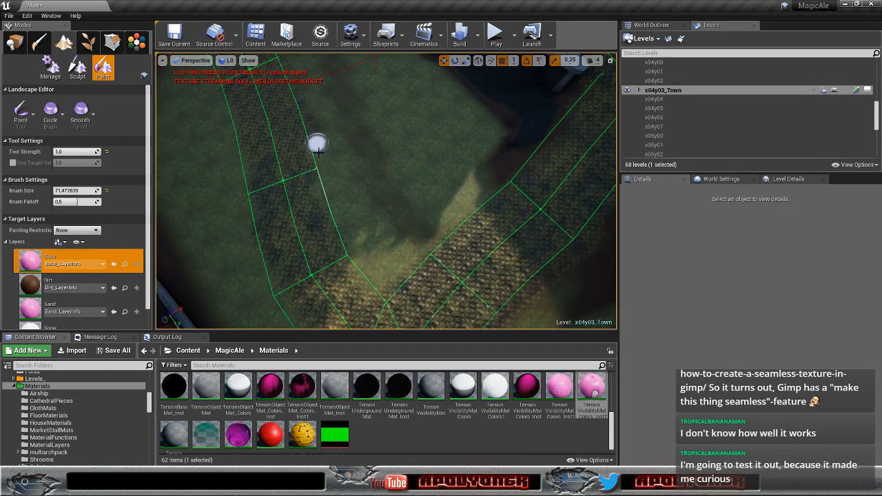
pyautogui.moveTo(341, 188); pyautogui.dragTo(458, 190, button='right')
pyautogui.moveTo(376, 229); pyautogui.dragTo(342, 222)
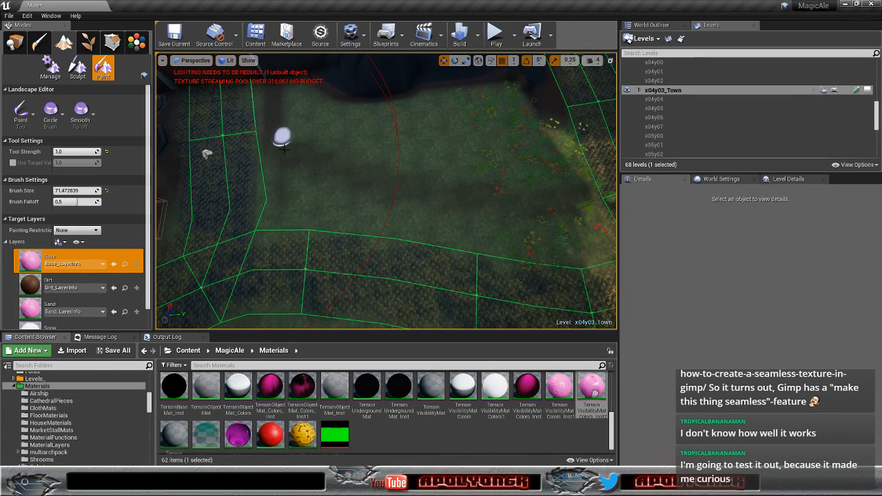
# Step: Paint Base along the cobblestone path edge between the wooden gateway and the large octagonal well
pyautogui.moveTo(301, 164)
pyautogui.mouseDown(button='right')
pyautogui.moveTo(255, 165)
pyautogui.moveTo(301, 164)
pyautogui.moveTo(266, 180)
pyautogui.mouseUp(button='right')
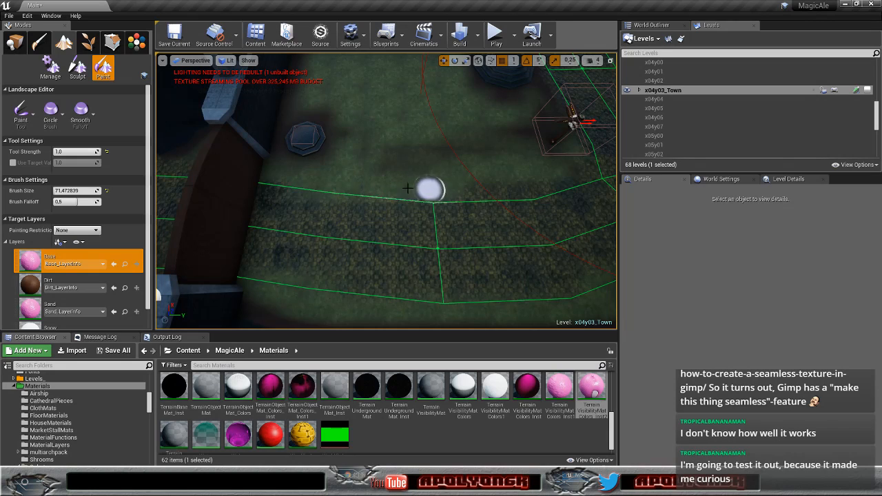
pyautogui.moveTo(498, 188)
pyautogui.mouseDown()
pyautogui.moveTo(539, 191)
pyautogui.moveTo(595, 172)
pyautogui.mouseUp()
pyautogui.moveTo(569, 174); pyautogui.dragTo(375, 185, button='right')
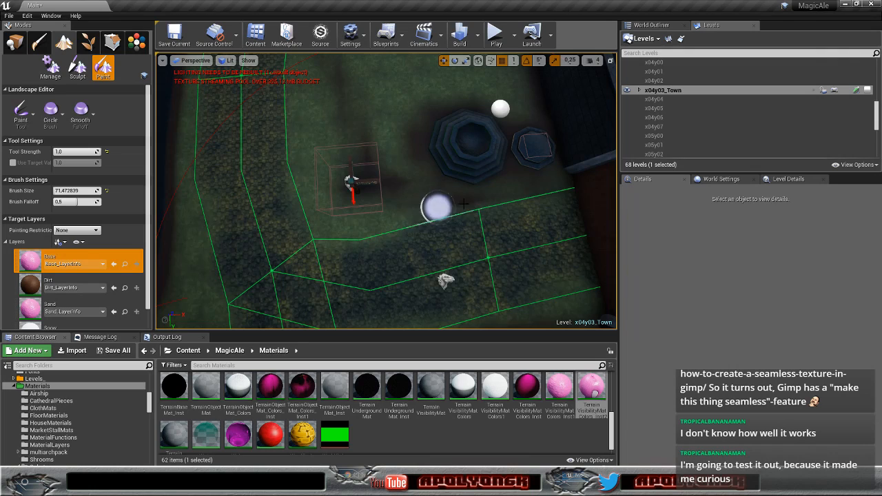
# Step: Paint Base along the channel-side edge of the cobblestone path on the far side of the wooden gateway
pyautogui.moveTo(446, 196)
pyautogui.mouseDown(button='right')
pyautogui.moveTo(434, 207)
pyautogui.moveTo(455, 207)
pyautogui.moveTo(451, 194)
pyautogui.mouseUp(button='right')
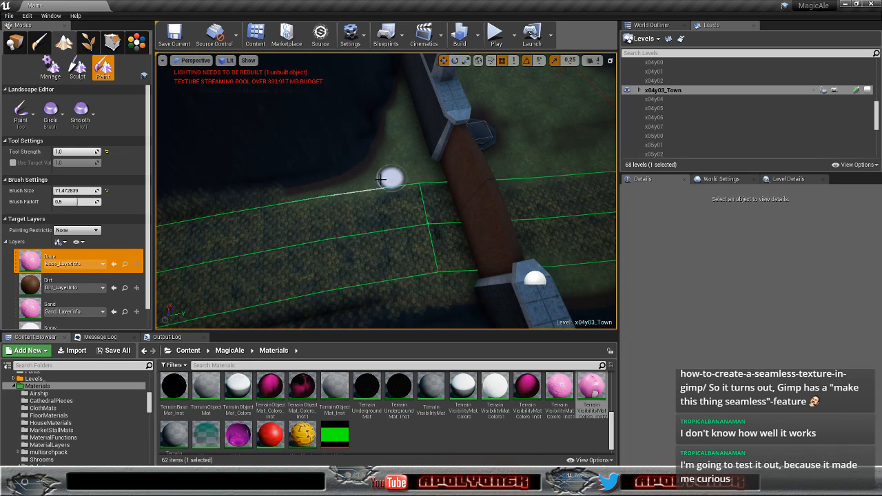
pyautogui.moveTo(297, 186); pyautogui.dragTo(212, 202)
pyautogui.moveTo(223, 200)
pyautogui.mouseDown(button='right')
pyautogui.moveTo(421, 196)
pyautogui.moveTo(492, 181)
pyautogui.mouseUp(button='right')
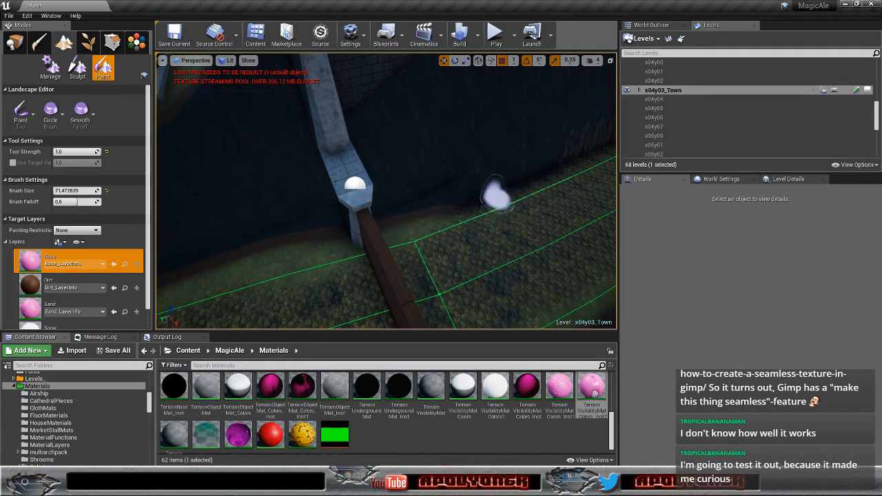
pyautogui.moveTo(490, 200)
pyautogui.mouseDown(button='right')
pyautogui.moveTo(592, 194)
pyautogui.moveTo(349, 210)
pyautogui.mouseUp(button='right')
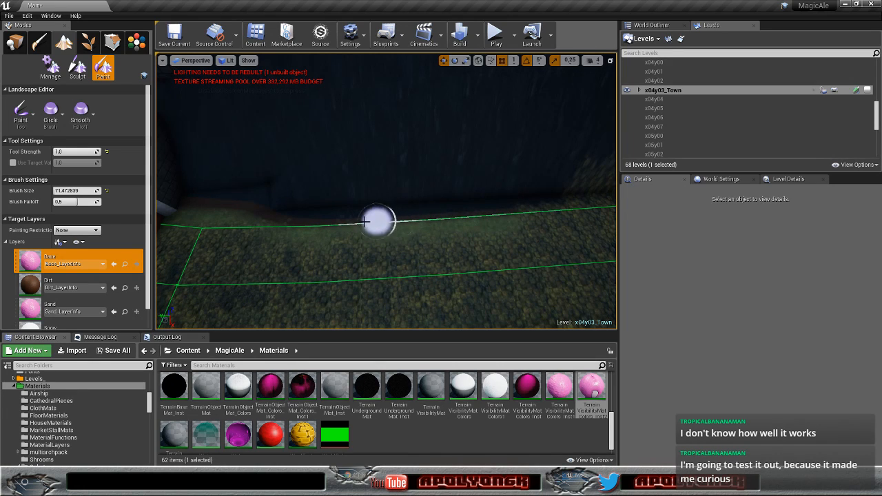
pyautogui.moveTo(508, 207)
pyautogui.mouseDown(button='right')
pyautogui.moveTo(586, 215)
pyautogui.moveTo(514, 206)
pyautogui.moveTo(462, 212)
pyautogui.moveTo(519, 209)
pyautogui.mouseUp(button='right')
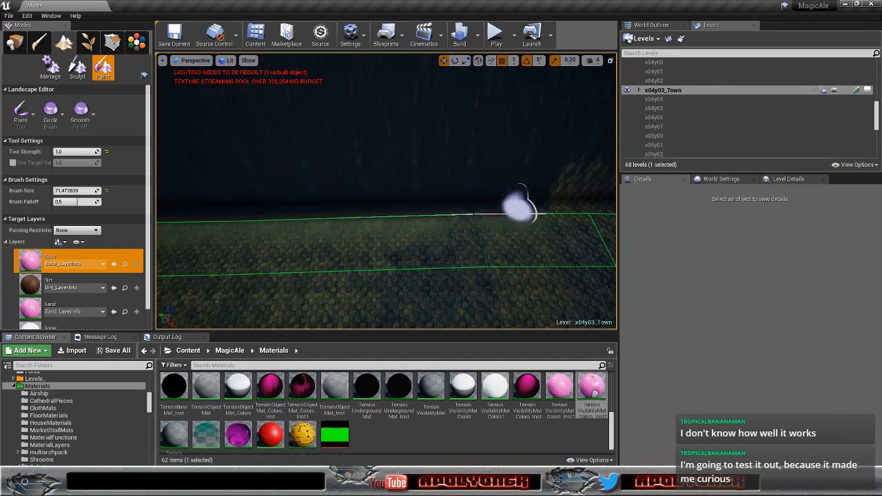
# Step: Paint Base along the channel-side edge of the dark, shaded stretch of the cobblestone path
pyautogui.moveTo(534, 209)
pyautogui.mouseDown(button='right')
pyautogui.moveTo(593, 215)
pyautogui.moveTo(481, 214)
pyautogui.mouseUp(button='right')
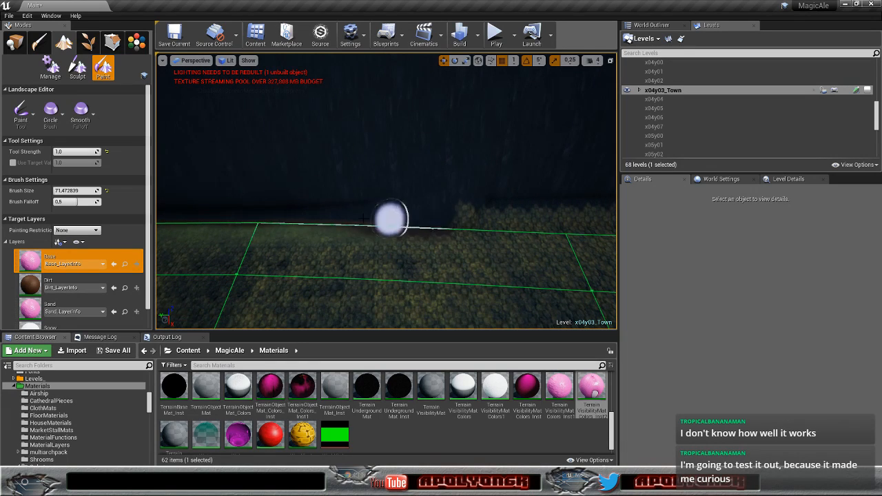
pyautogui.moveTo(572, 230)
pyautogui.mouseDown(button='right')
pyautogui.moveTo(513, 236)
pyautogui.moveTo(438, 220)
pyautogui.mouseUp(button='right')
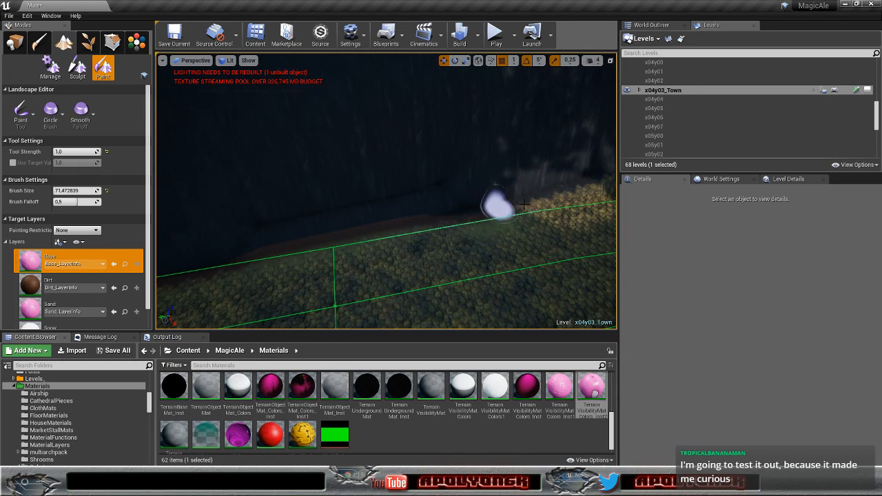
pyautogui.moveTo(497, 201); pyautogui.dragTo(391, 218, button='right')
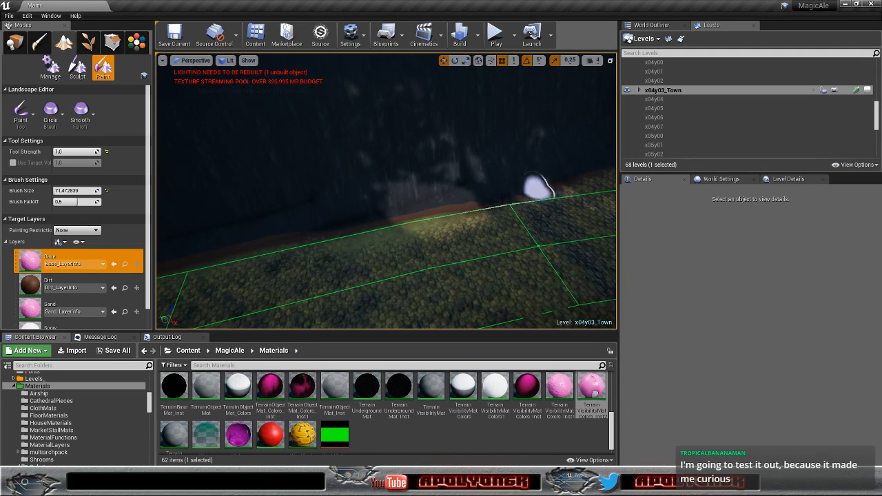
pyautogui.moveTo(296, 244)
pyautogui.mouseDown(button='right')
pyautogui.moveTo(275, 234)
pyautogui.moveTo(380, 217)
pyautogui.mouseUp(button='right')
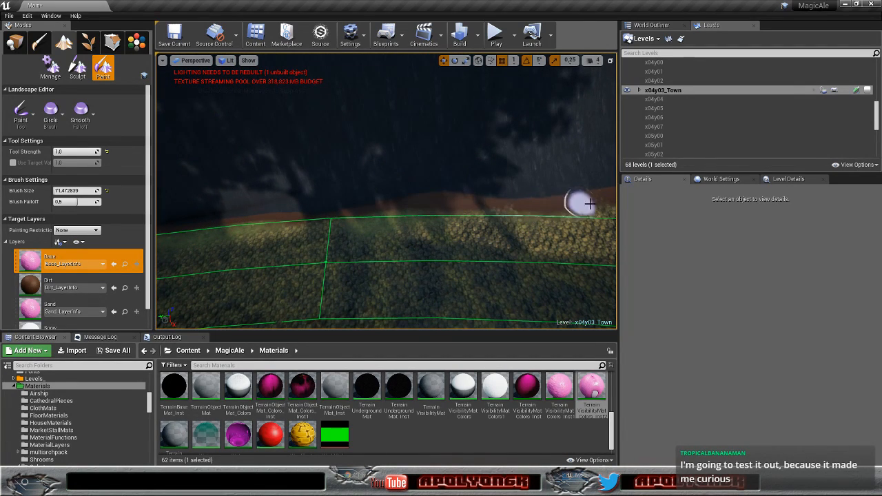
pyautogui.moveTo(494, 198); pyautogui.dragTo(433, 197, button='right')
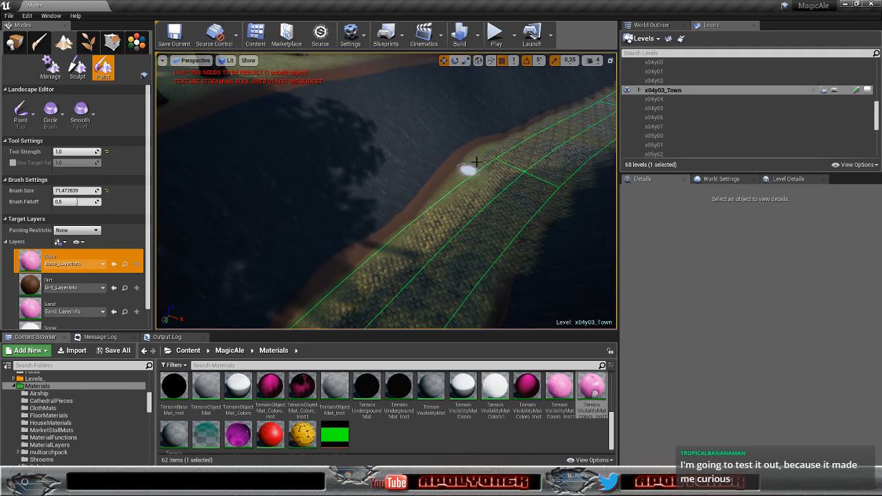
# Step: Paint Base over the cobblestone spilling past the path's channel-side border, where the path runs along the lit bank
pyautogui.moveTo(495, 142)
pyautogui.mouseDown(button='right')
pyautogui.moveTo(486, 138)
pyautogui.moveTo(494, 153)
pyautogui.moveTo(481, 180)
pyautogui.mouseUp(button='right')
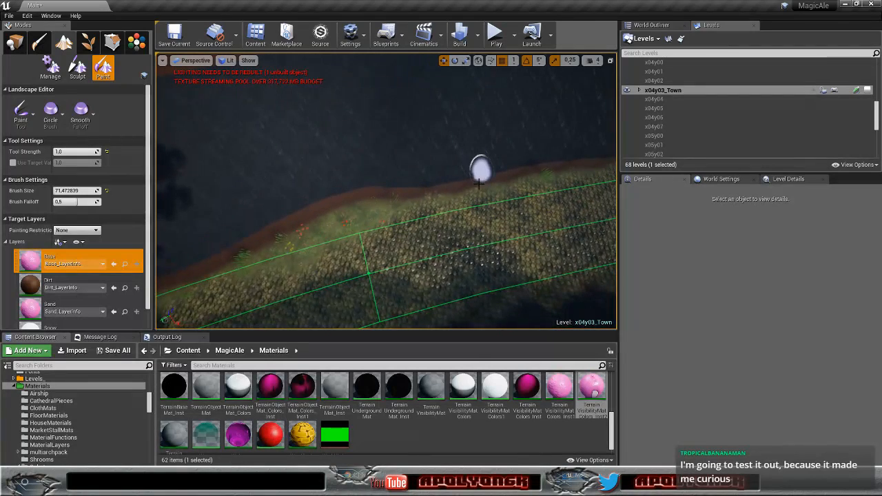
pyautogui.moveTo(501, 184); pyautogui.dragTo(536, 184)
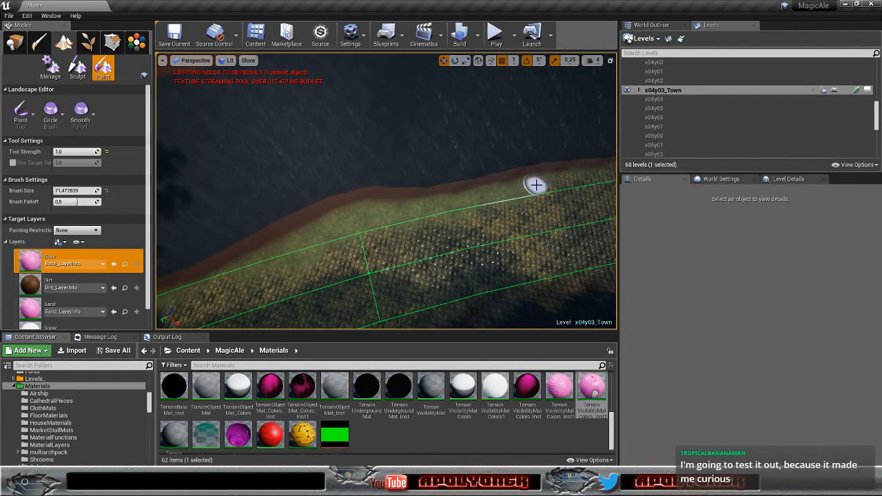
pyautogui.moveTo(444, 184); pyautogui.dragTo(445, 184, button='right')
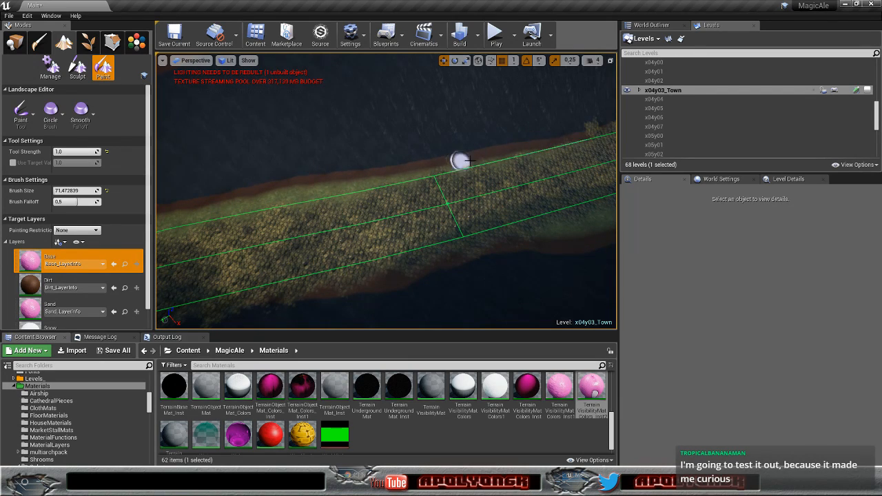
pyautogui.moveTo(531, 153); pyautogui.dragTo(503, 162, button='right')
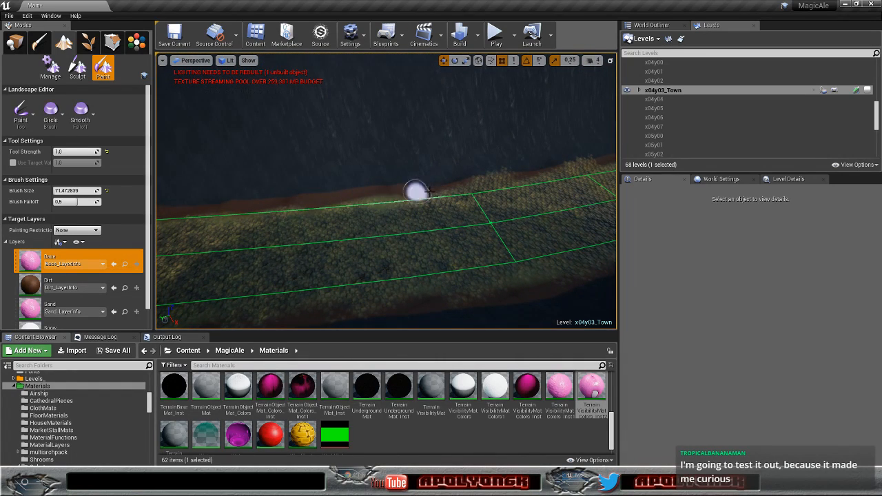
pyautogui.moveTo(582, 167)
pyautogui.mouseDown()
pyautogui.moveTo(443, 197)
pyautogui.moveTo(427, 186)
pyautogui.mouseUp()
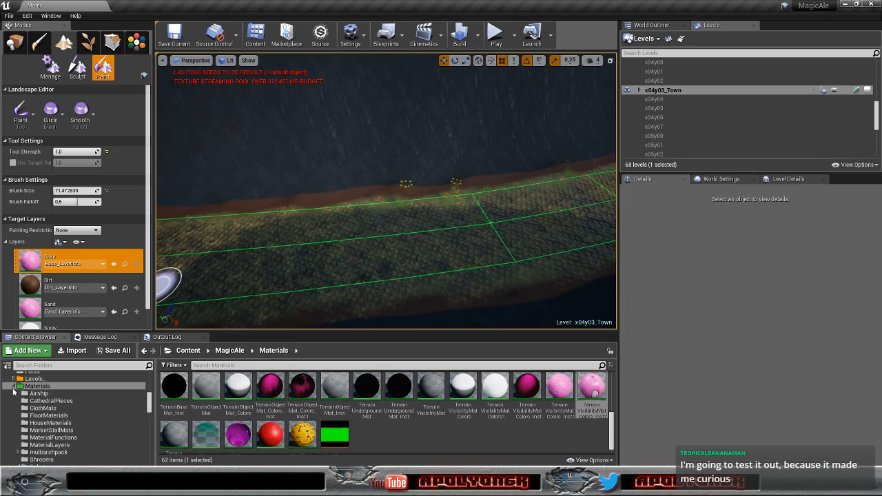
# Step: Collapse the Materials folder and look inside the FantasyMeadow folder for usable assets
pyautogui.click(14, 388)
pyautogui.moveTo(149, 405); pyautogui.dragTo(153, 386)
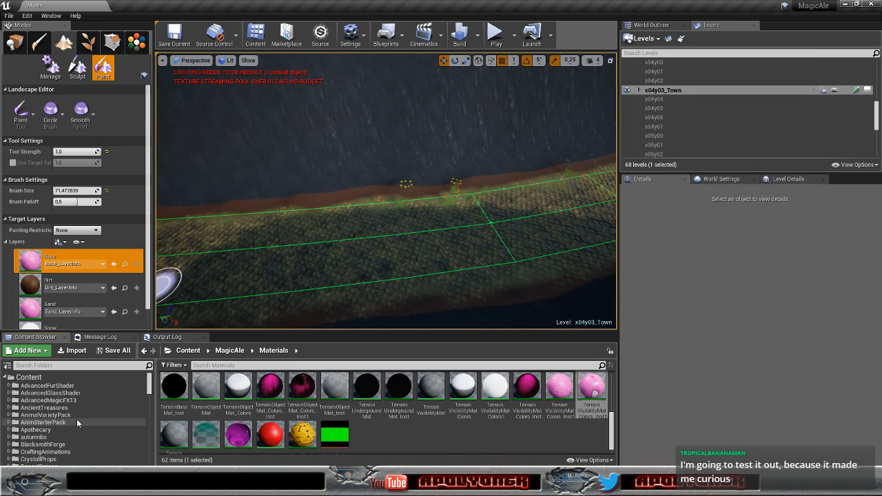
pyautogui.scroll(-2, 77, 420)
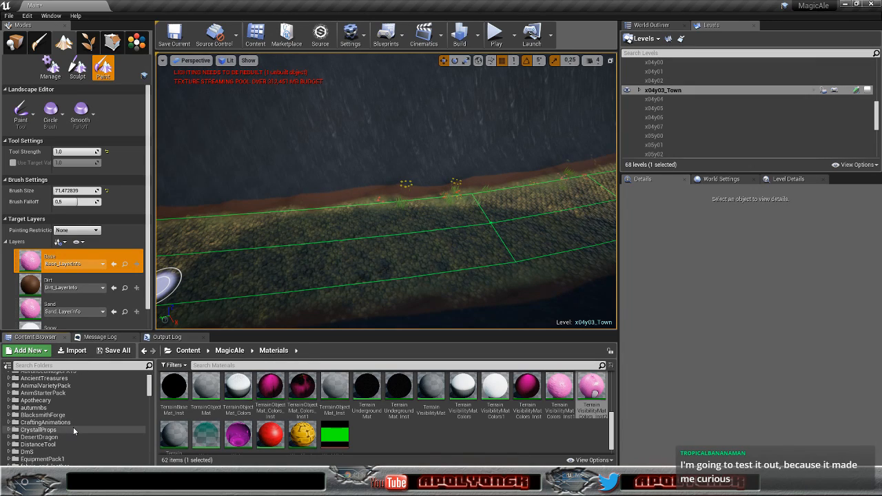
pyautogui.scroll(-2, 73, 427)
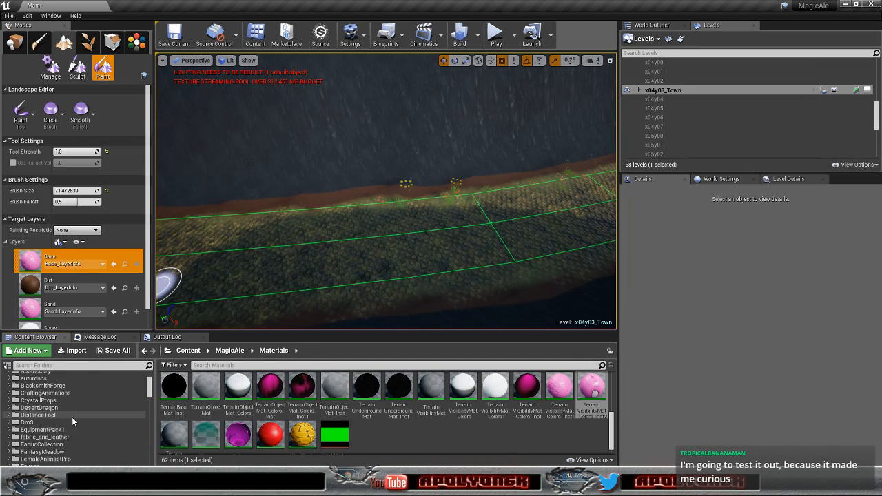
pyautogui.scroll(-1, 72, 417)
pyautogui.scroll(-1, 72, 417)
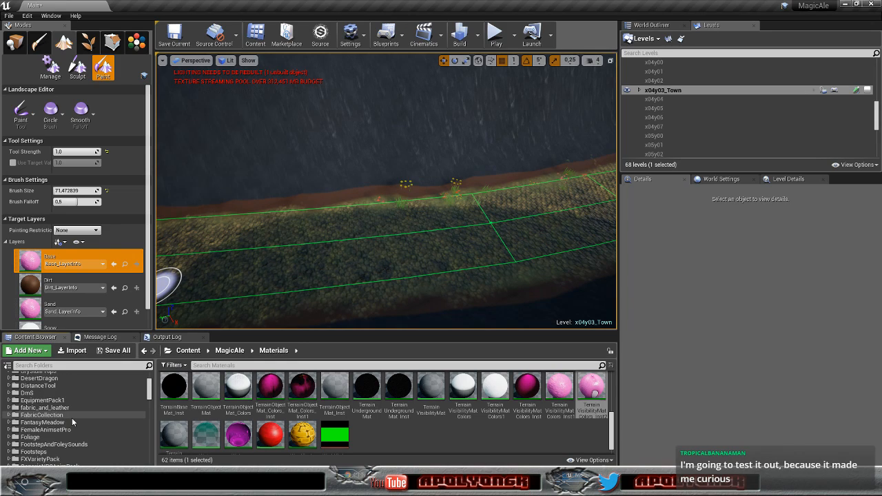
pyautogui.click(62, 421)
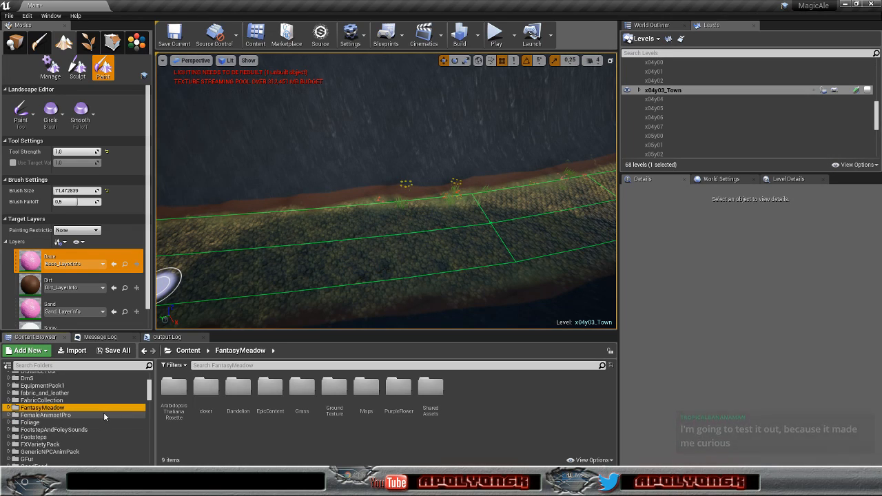
# Step: Look through the content folders down to LowPolyForest and check its Props assets
pyautogui.scroll(-2, 100, 412)
pyautogui.scroll(-1, 99, 412)
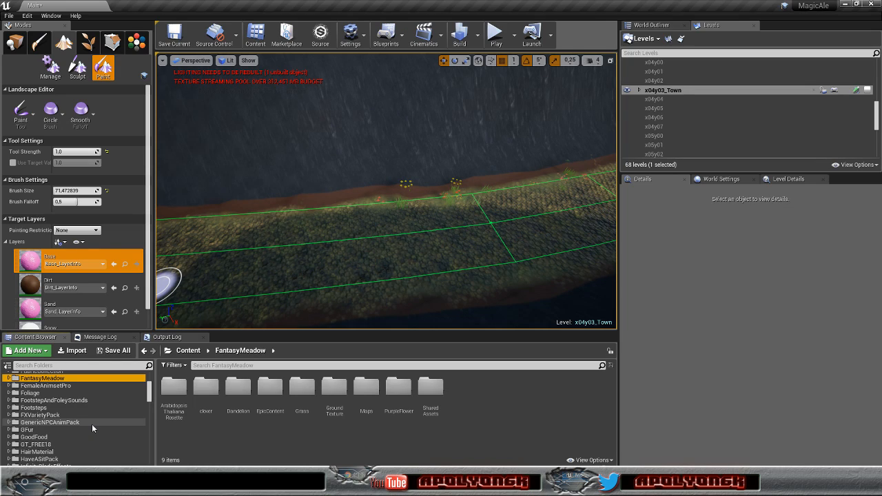
pyautogui.scroll(-1, 92, 427)
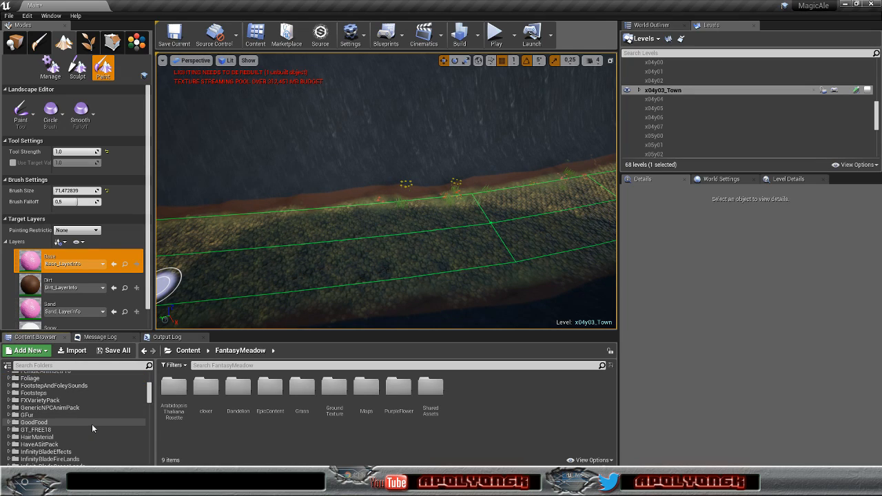
pyautogui.scroll(-1, 93, 428)
pyautogui.scroll(-2, 91, 423)
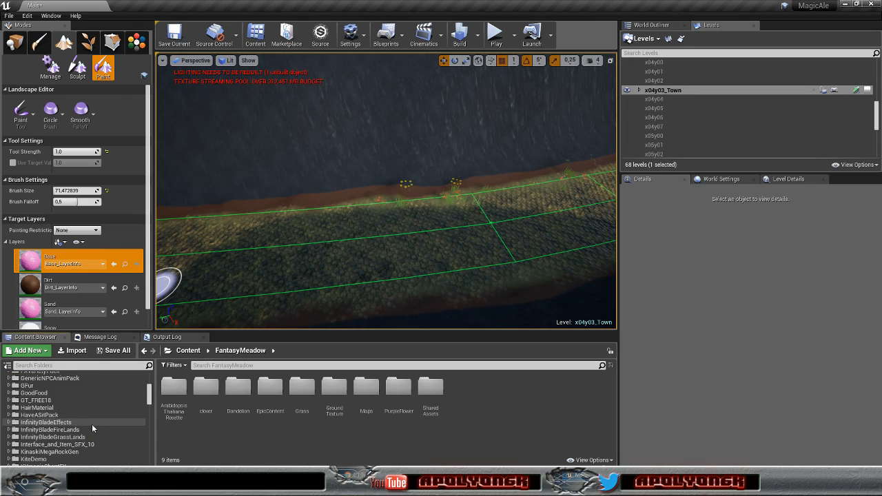
pyautogui.scroll(-1, 92, 424)
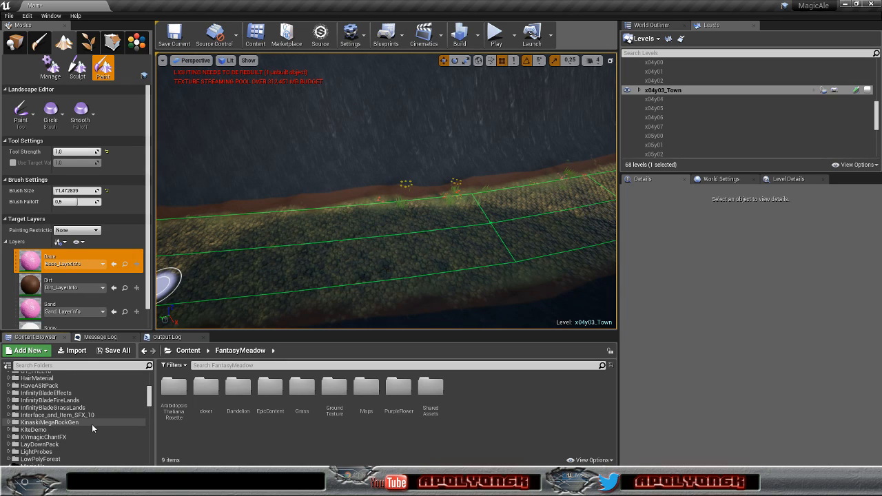
pyautogui.scroll(-1, 91, 424)
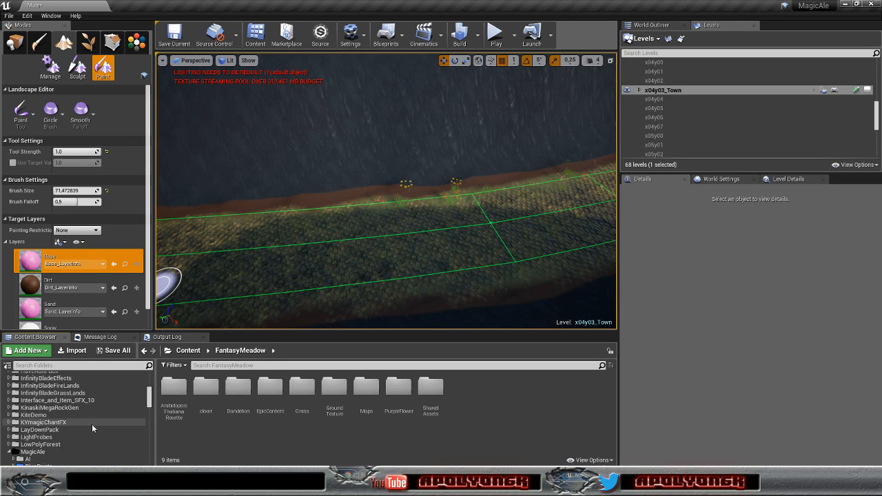
pyautogui.scroll(-1, 91, 426)
pyautogui.click(82, 429)
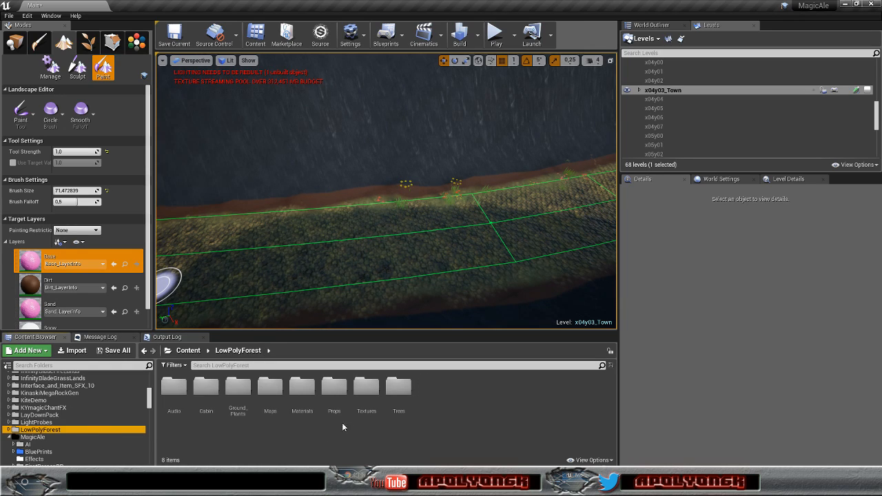
pyautogui.doubleClick(335, 388)
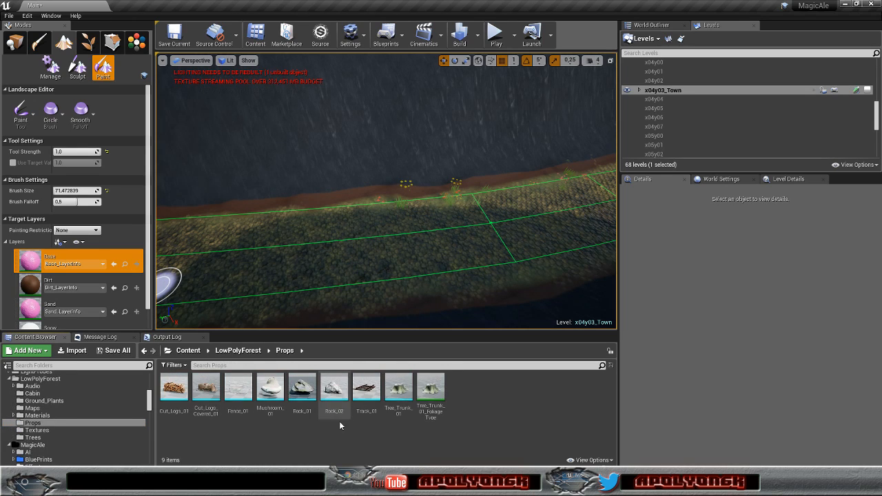
# Step: Find the ModularCliffs folder and open its Meshes subfolder
pyautogui.scroll(-3, 81, 404)
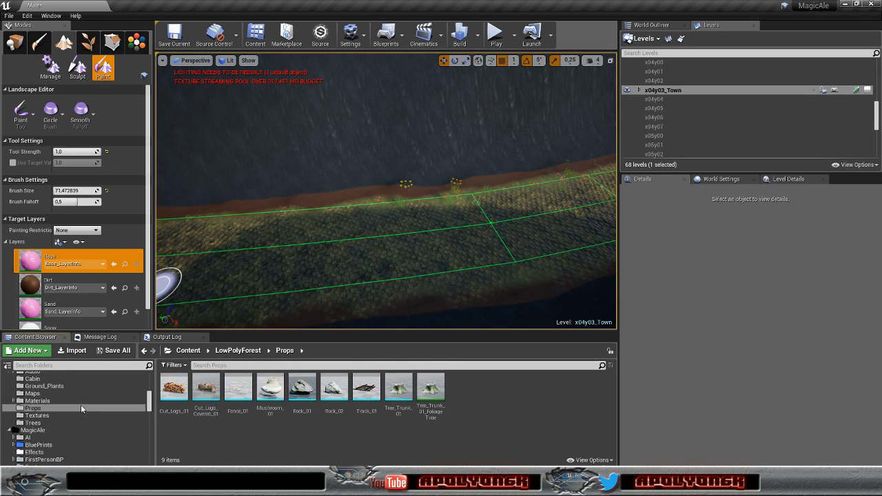
pyautogui.scroll(-6, 81, 404)
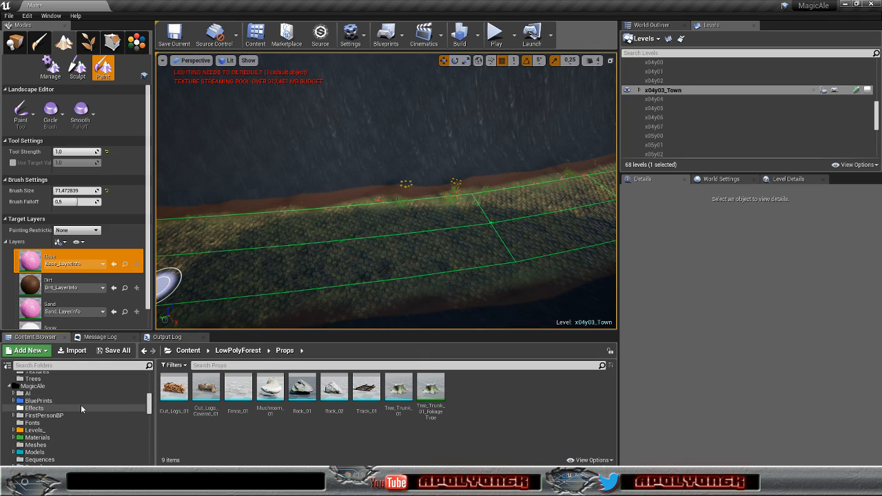
pyautogui.scroll(-1, 81, 405)
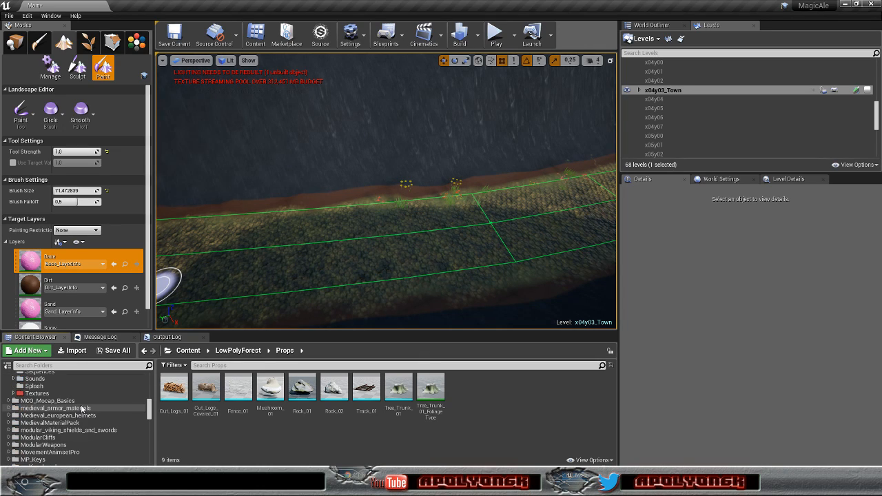
pyautogui.click(38, 438)
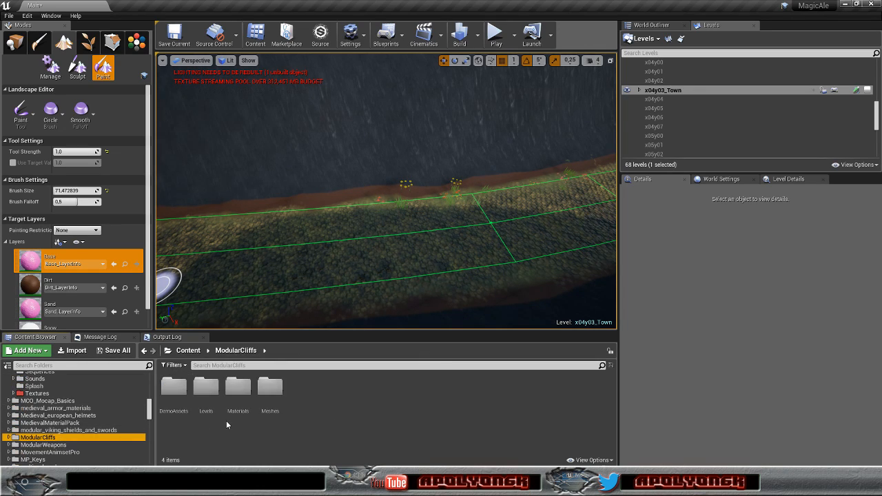
pyautogui.doubleClick(276, 388)
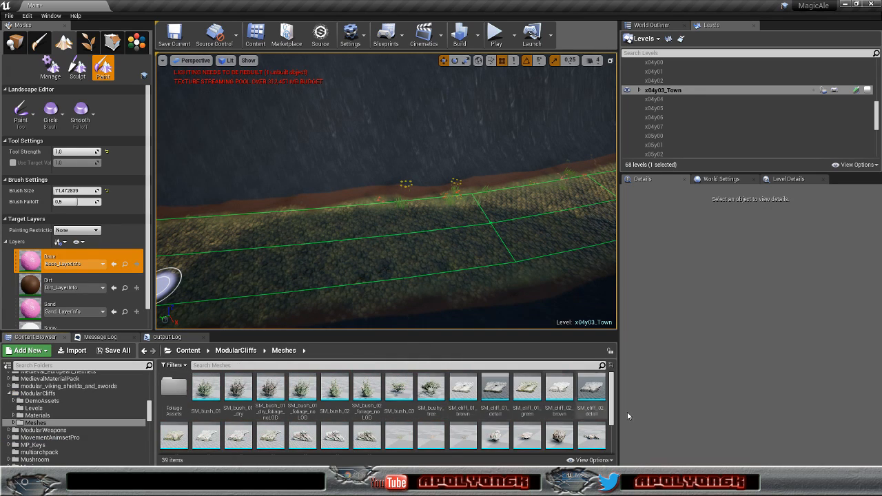
pyautogui.moveTo(609, 381)
pyautogui.mouseDown()
pyautogui.moveTo(612, 412)
pyautogui.moveTo(612, 378)
pyautogui.mouseUp()
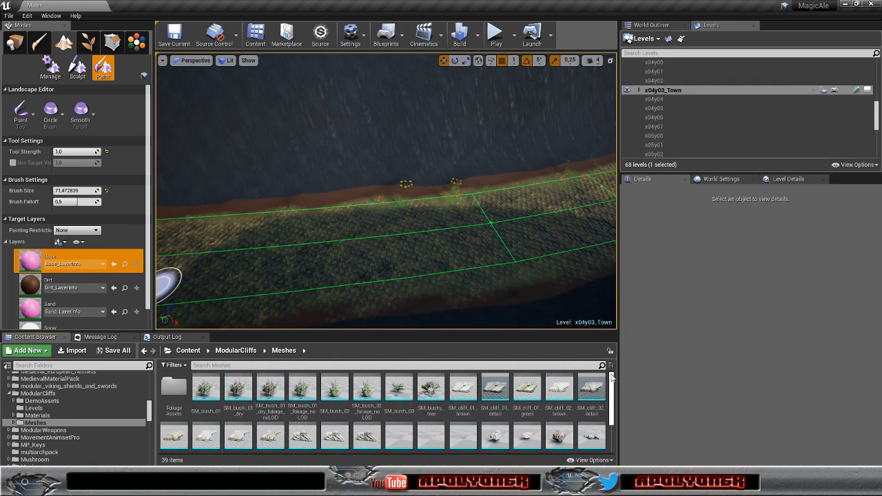
# Step: Check the DemoAssets, Materials and FoliageAssets subfolders of ModularCliffs for suitable assets
pyautogui.click(60, 403)
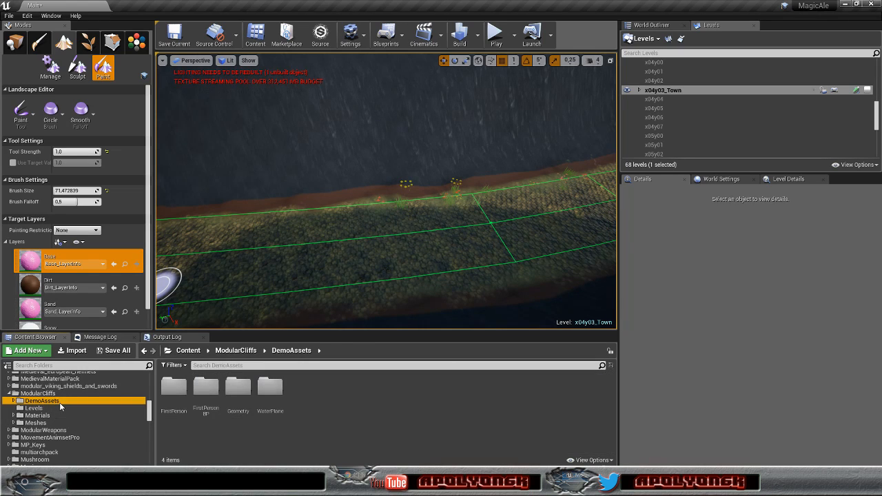
pyautogui.click(40, 415)
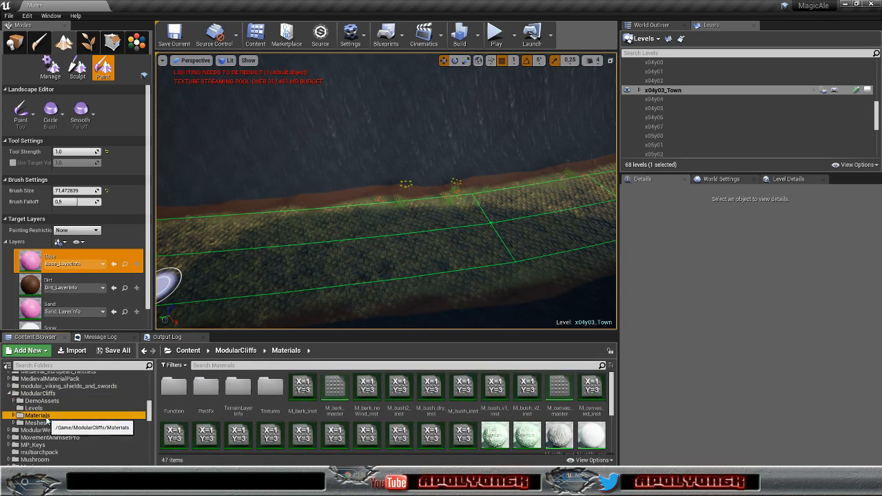
pyautogui.click(47, 423)
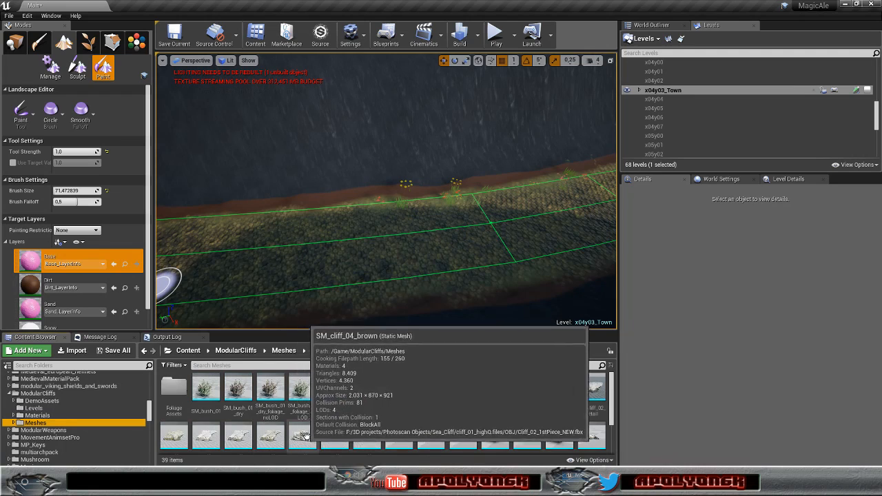
pyautogui.click(165, 391)
pyautogui.doubleClick(166, 391)
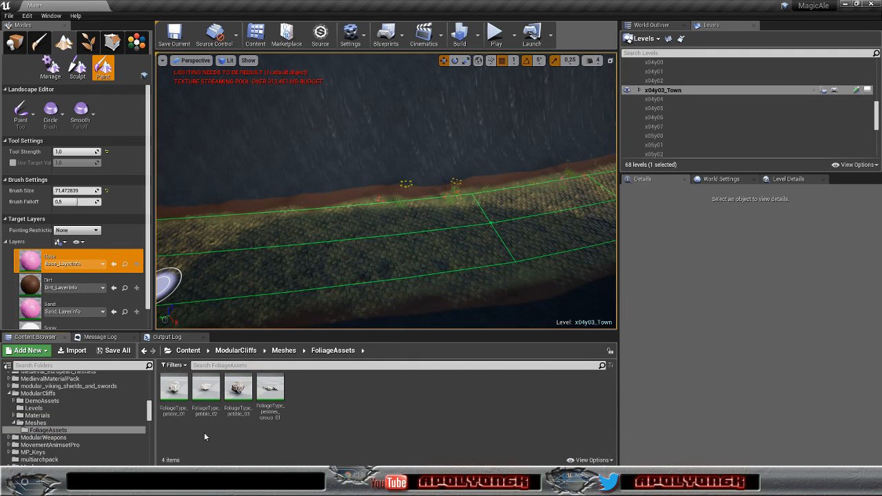
# Step: Look through the ModularCliffs Meshes folder and try to place SM_cliff_01_brown on the channel bank
pyautogui.click(41, 423)
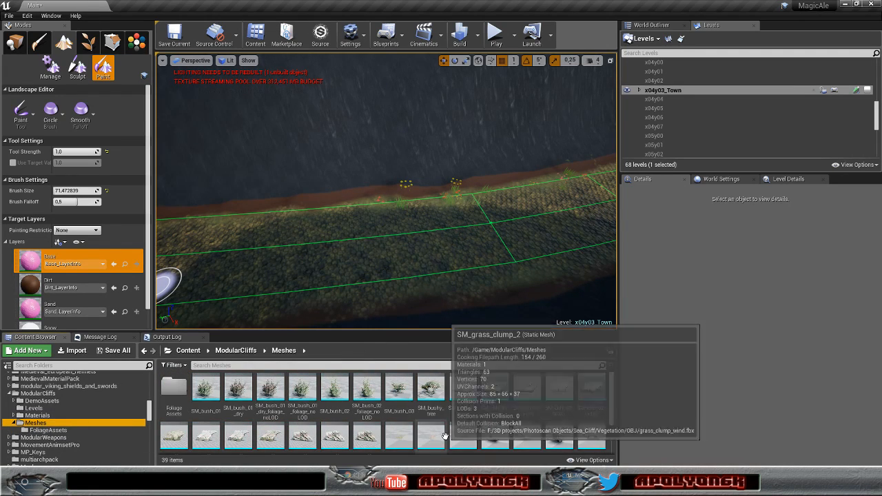
pyautogui.scroll(-2, 441, 431)
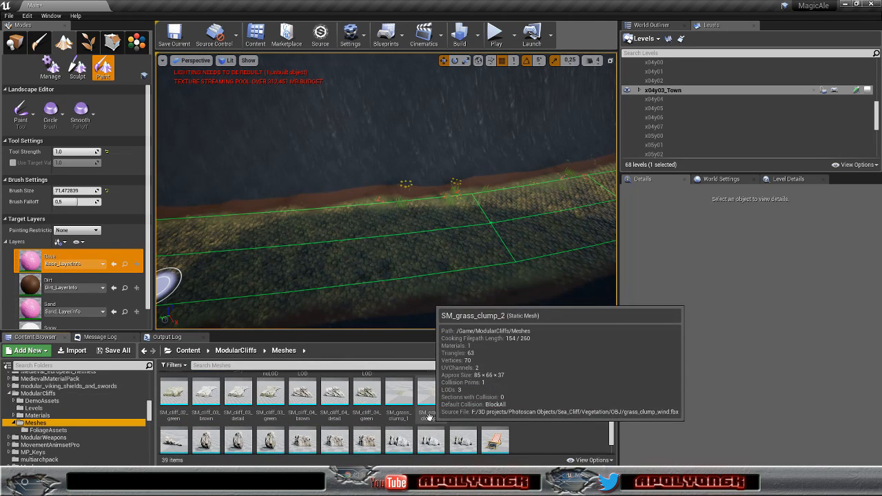
pyautogui.scroll(2, 430, 417)
pyautogui.click(463, 380)
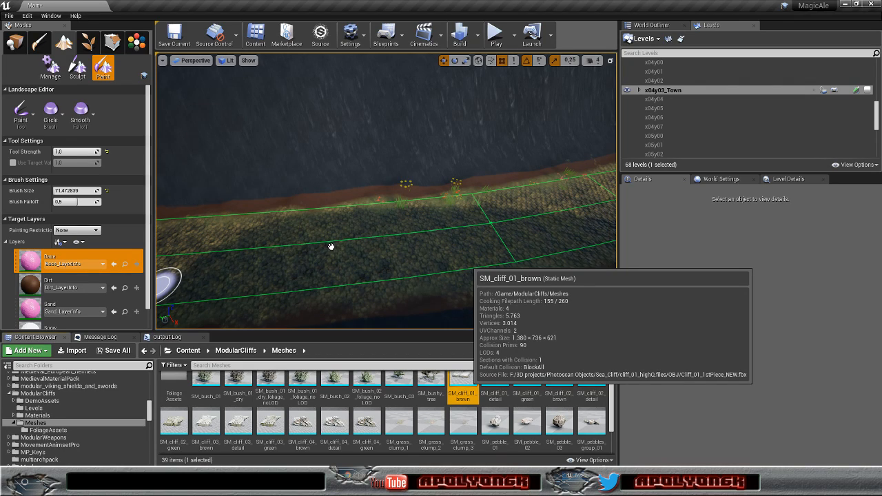
pyautogui.moveTo(331, 242); pyautogui.dragTo(275, 221)
pyautogui.moveTo(276, 221)
pyautogui.mouseDown(button='right')
pyautogui.moveTo(208, 221)
pyautogui.moveTo(365, 221)
pyautogui.moveTo(345, 222)
pyautogui.mouseUp(button='right')
# Step: Switch from landscape painting to Place mode and retry placing SM_cliff_01_brown on the path, checking the World Outliner for it
pyautogui.click(18, 44)
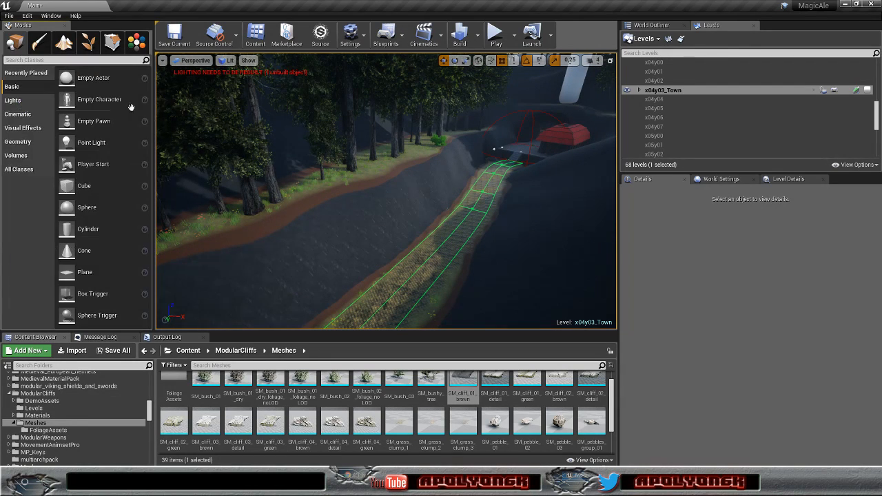
pyautogui.moveTo(465, 378); pyautogui.dragTo(406, 280)
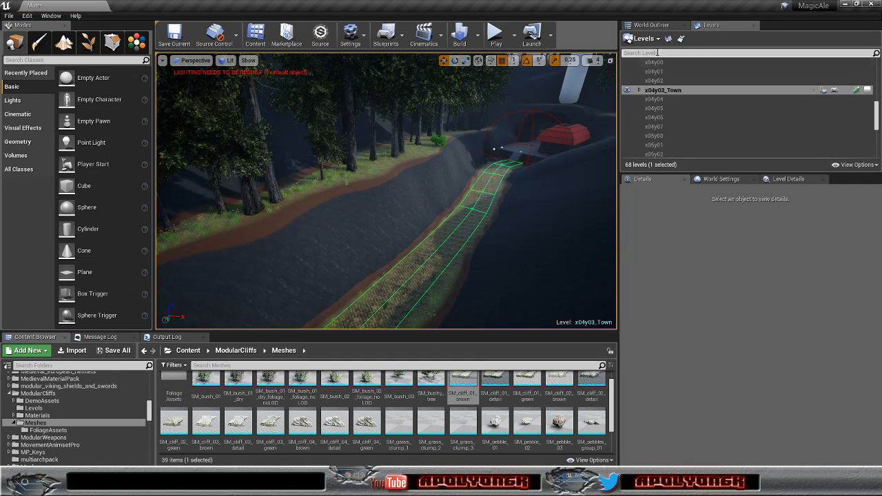
pyautogui.click(651, 25)
pyautogui.moveTo(875, 66); pyautogui.dragTo(875, 147)
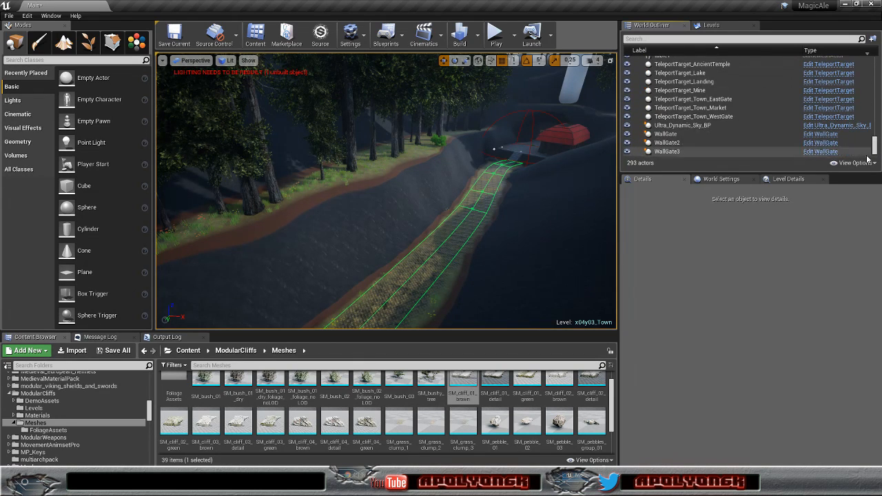
pyautogui.moveTo(463, 381)
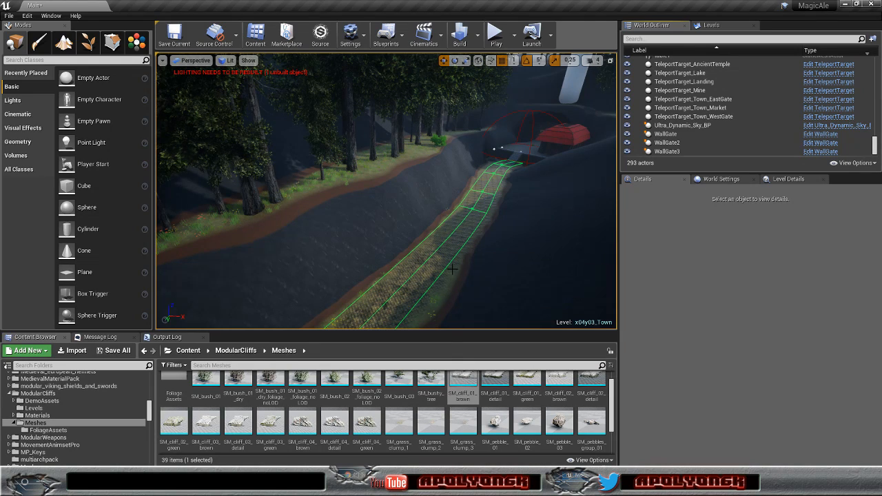
pyautogui.moveTo(463, 380); pyautogui.dragTo(398, 290)
pyautogui.press('Escape')
# Step: Place the SM_cliff_01_detail mesh on the cobblestone path in the channel
pyautogui.moveTo(493, 379); pyautogui.dragTo(419, 275)
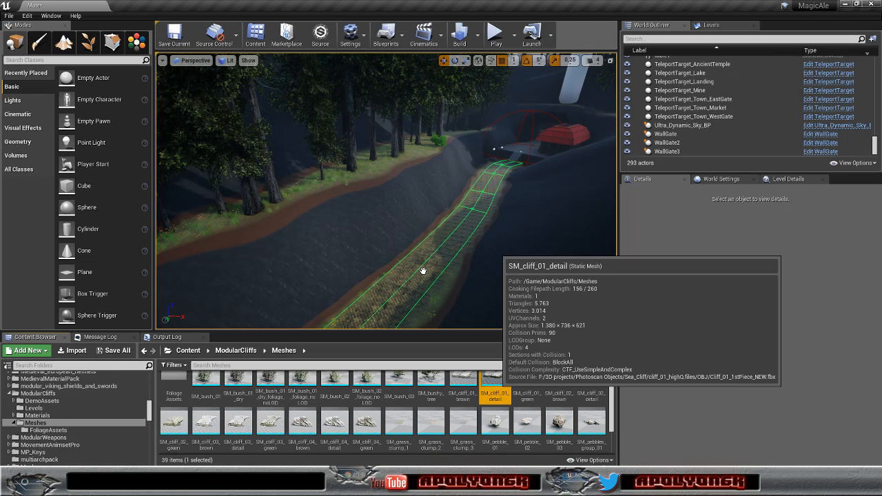
pyautogui.moveTo(423, 271); pyautogui.dragTo(424, 276)
pyautogui.press('Escape')
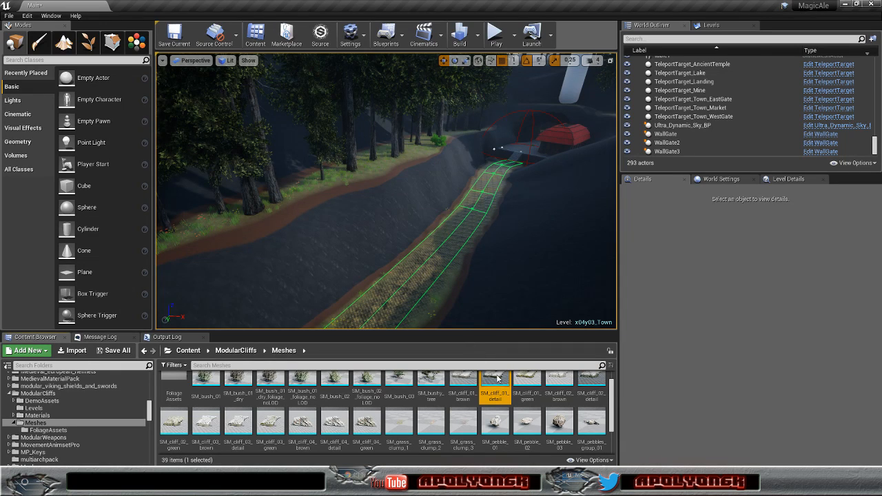
pyautogui.moveTo(496, 377); pyautogui.dragTo(443, 274)
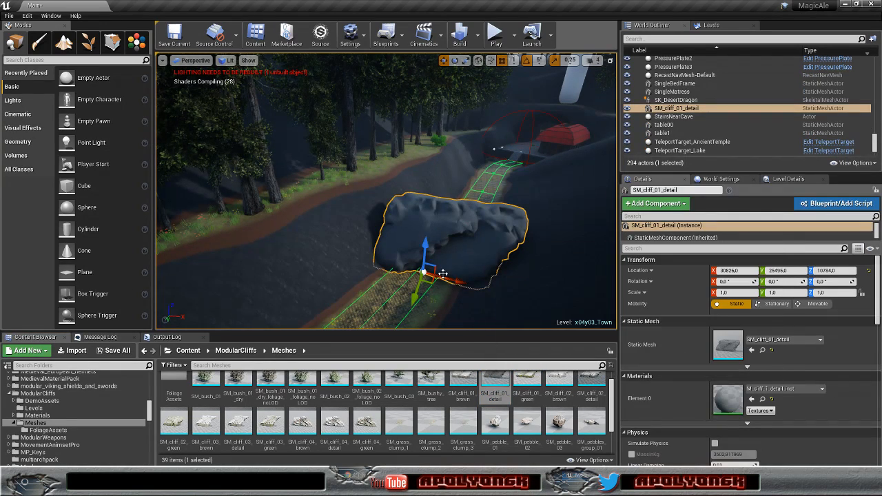
# Step: Rotate the cliff mesh to -65° around Z and move it against the channel bank at about X 30054, Y 26404
pyautogui.press('d')
pyautogui.moveTo(512, 271); pyautogui.dragTo(389, 312, button='right')
pyautogui.press('a')
pyautogui.press('a')
pyautogui.press('w')
pyautogui.press('d')
pyautogui.press('s')
pyautogui.press('w')
pyautogui.press('d')
pyautogui.press('s')
pyautogui.press('w')
pyautogui.press('a')
pyautogui.press('s')
pyautogui.press('d')
pyautogui.press('a')
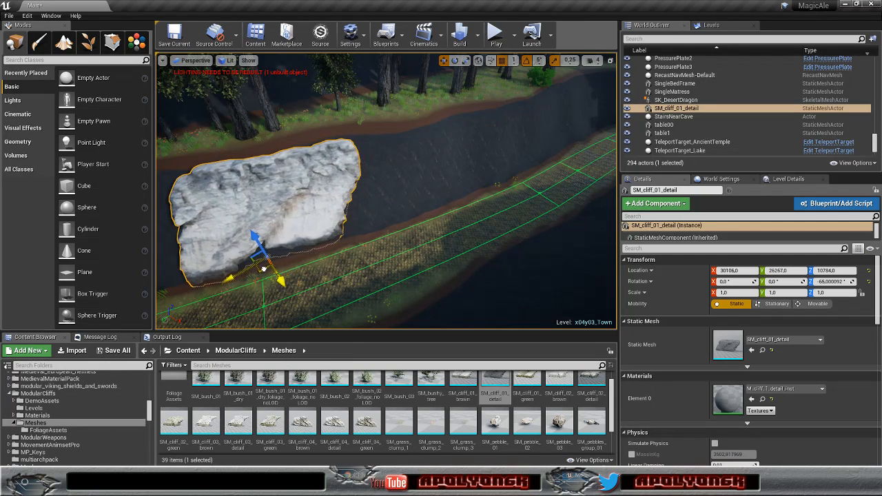
pyautogui.moveTo(248, 276); pyautogui.dragTo(242, 276)
pyautogui.moveTo(300, 250); pyautogui.dragTo(265, 270, button='right')
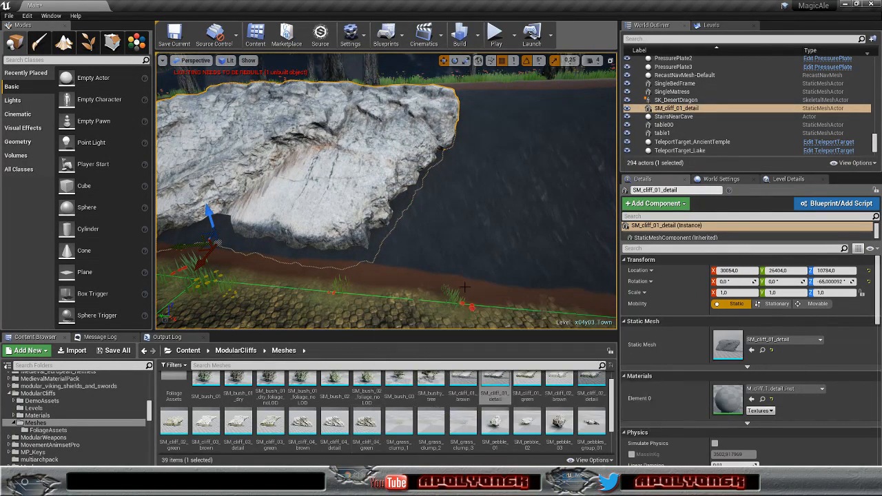
# Step: Find SM_rock_03_brown in the ModularCliffs meshes and try it out on the path beside the cliff
pyautogui.scroll(-2, 465, 288)
pyautogui.scroll(-1, 423, 400)
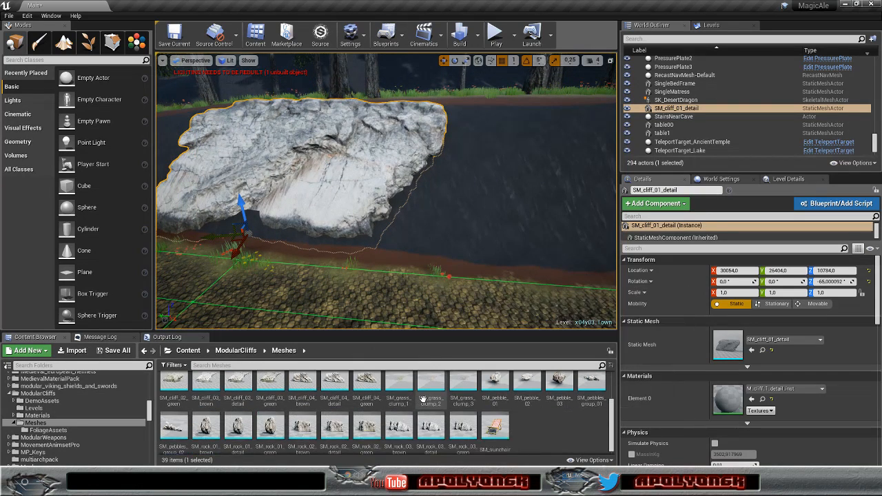
pyautogui.click(397, 427)
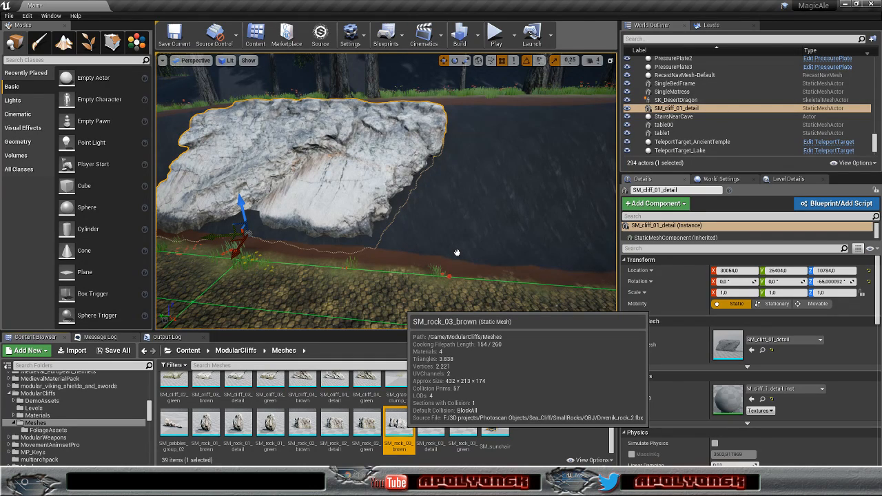
pyautogui.moveTo(457, 253); pyautogui.dragTo(428, 291)
pyautogui.moveTo(429, 290); pyautogui.dragTo(466, 268, button='right')
# Step: Delete the trial rock and the SM_cliff_01_detail mesh from the level
pyautogui.press('Delete')
pyautogui.click(273, 110)
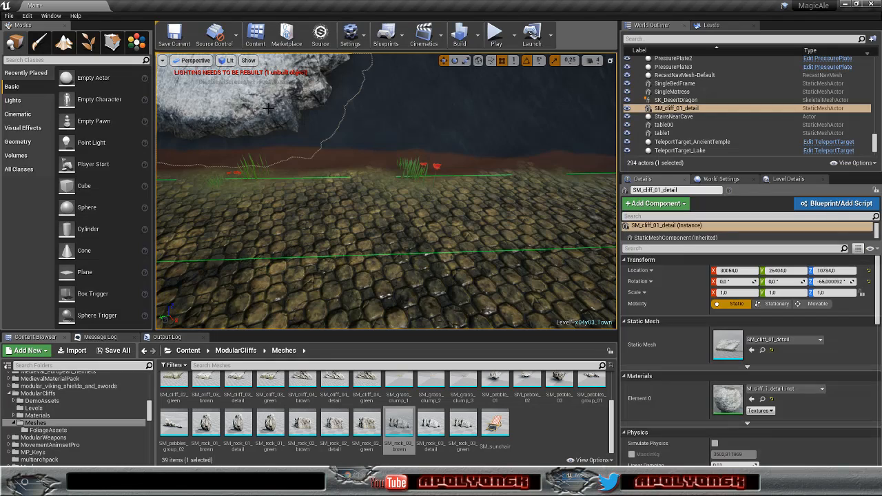
pyautogui.press('Delete')
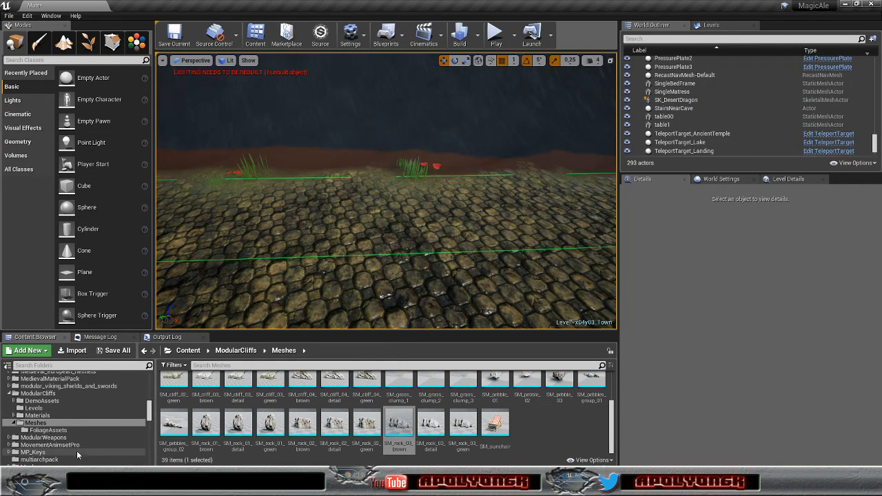
# Step: Find the NecrosRockBox folder and open its Meshes/Rocks subfolder
pyautogui.scroll(-3, 82, 434)
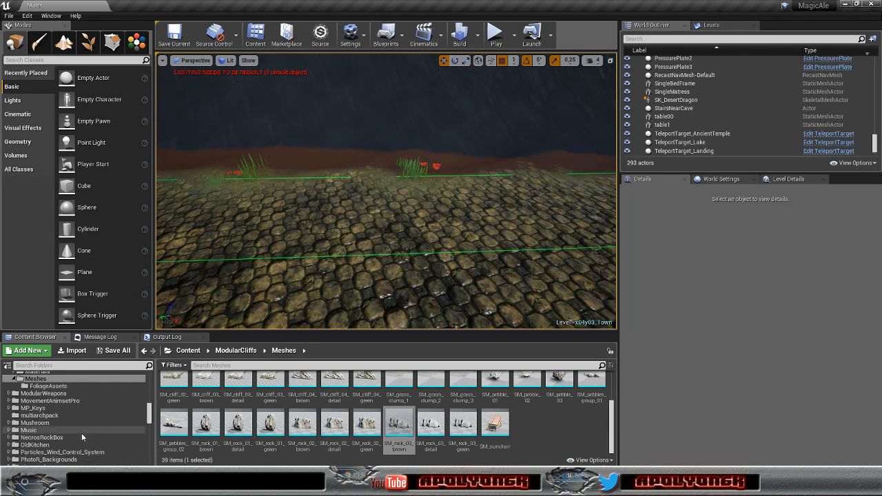
pyautogui.click(68, 437)
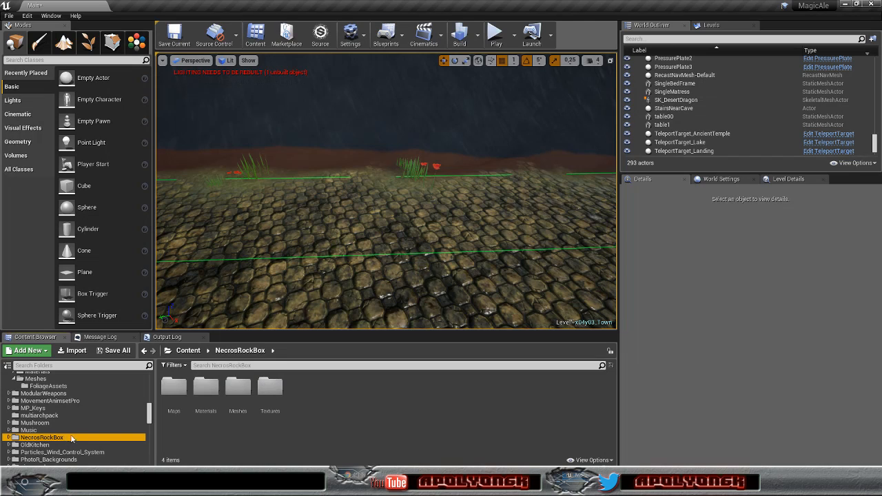
pyautogui.doubleClick(237, 388)
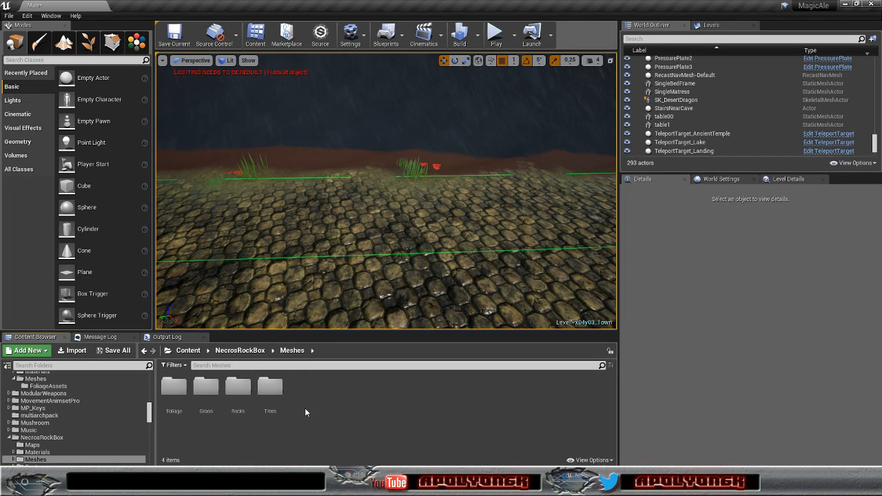
pyautogui.doubleClick(238, 387)
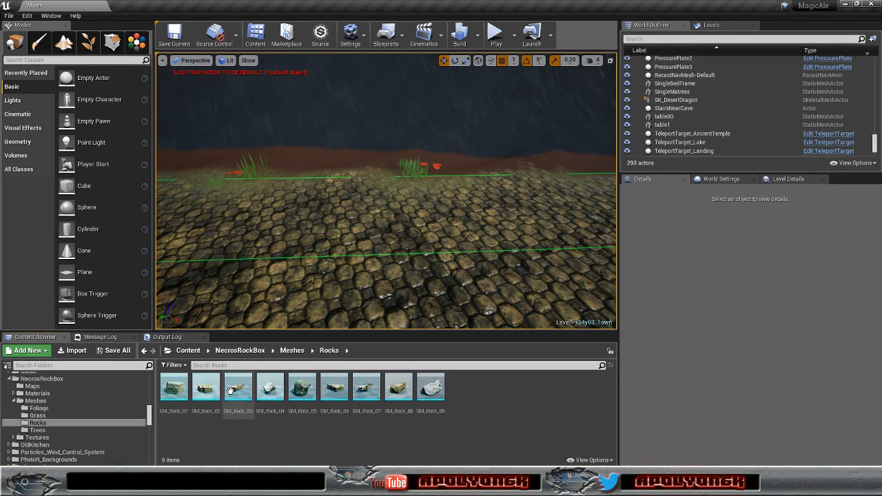
# Step: Place SM_Rock_01 and SM_Rock_05 side by side on the cobblestone path
pyautogui.click(174, 388)
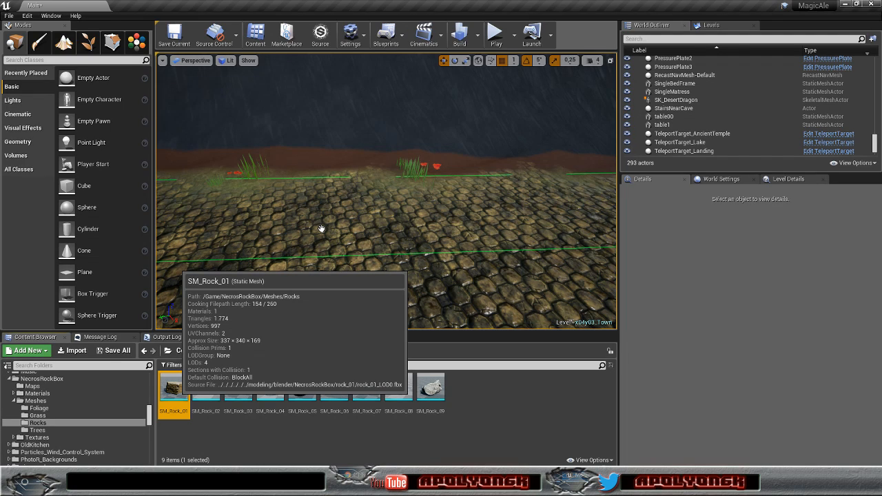
pyautogui.moveTo(321, 229); pyautogui.dragTo(365, 189)
pyautogui.moveTo(429, 209); pyautogui.dragTo(269, 207, button='right')
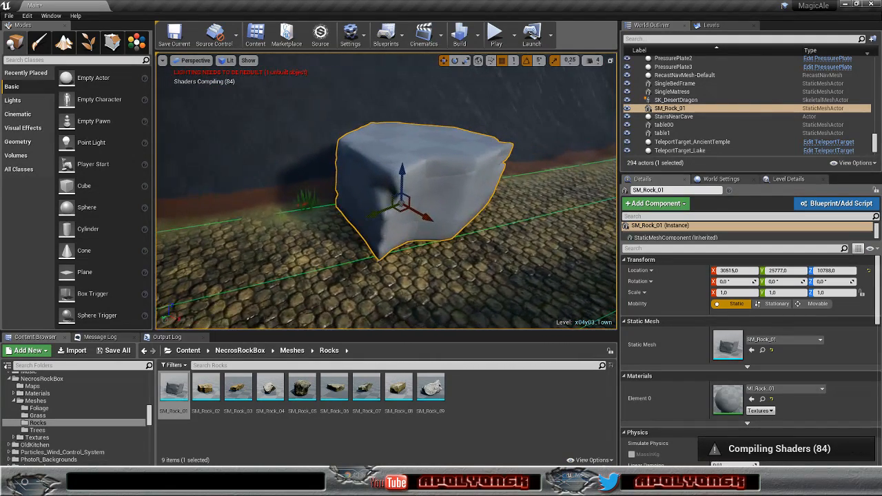
pyautogui.click(302, 390)
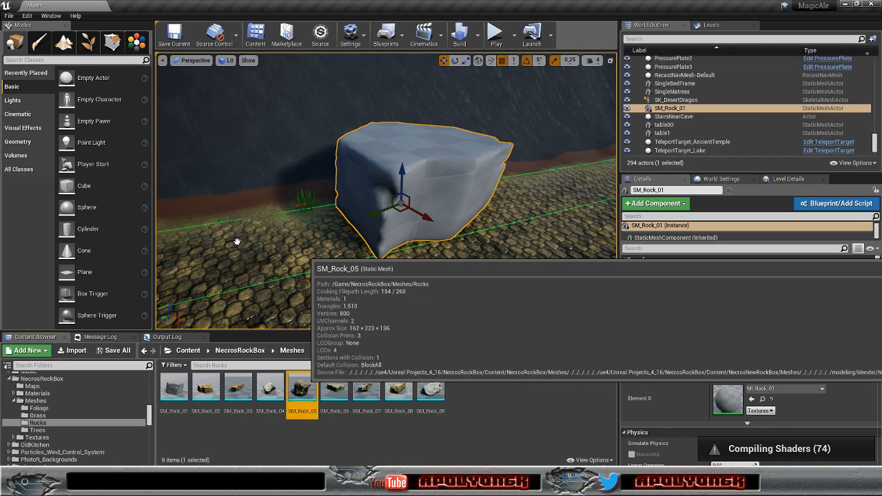
pyautogui.moveTo(236, 242); pyautogui.dragTo(244, 241)
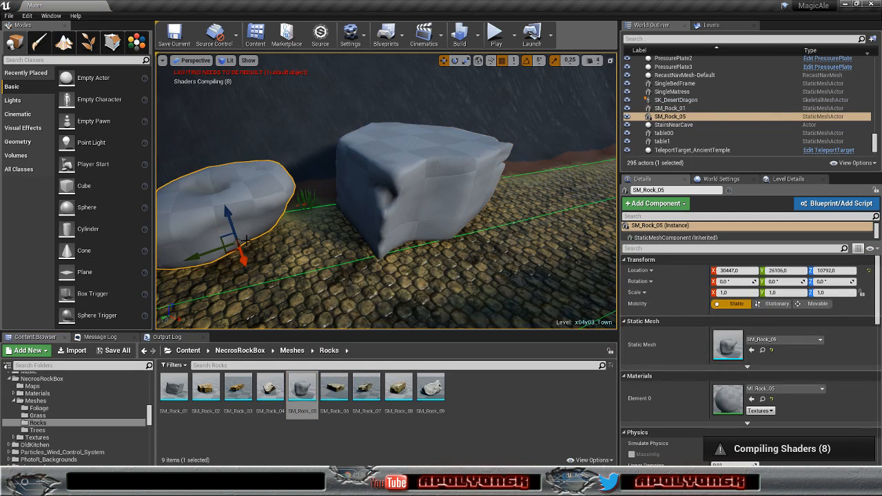
# Step: Examine the shape and texture of the two trial rocks on the path from several angles and distances
pyautogui.press('a')
pyautogui.moveTo(306, 255)
pyautogui.mouseDown(button='right')
pyautogui.moveTo(441, 256)
pyautogui.moveTo(290, 258)
pyautogui.moveTo(272, 268)
pyautogui.moveTo(262, 261)
pyautogui.moveTo(379, 252)
pyautogui.moveTo(238, 255)
pyautogui.moveTo(321, 253)
pyautogui.moveTo(304, 256)
pyautogui.mouseUp(button='right')
pyautogui.press('d')
pyautogui.press('w')
pyautogui.press('d')
pyautogui.press('w')
pyautogui.press('a')
pyautogui.press('d')
pyautogui.press('a')
pyautogui.press('w')
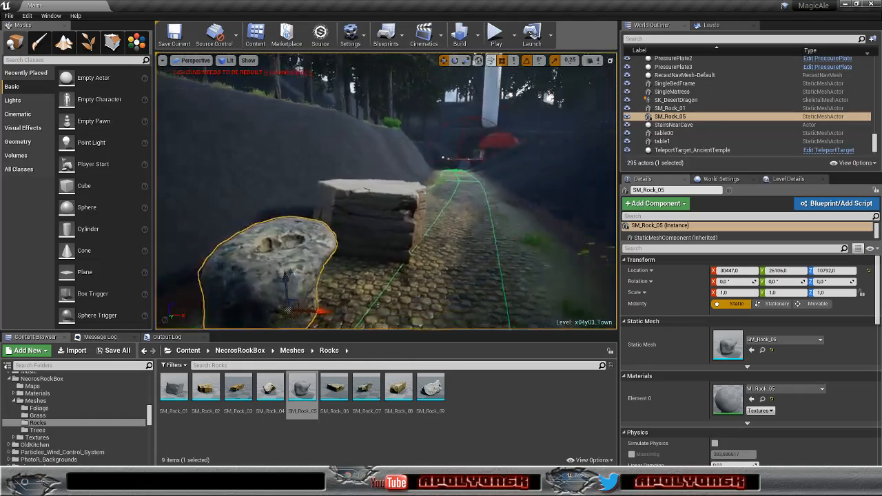
pyautogui.moveTo(443, 228)
pyautogui.mouseDown(button='right')
pyautogui.moveTo(486, 279)
pyautogui.moveTo(444, 227)
pyautogui.mouseUp(button='right')
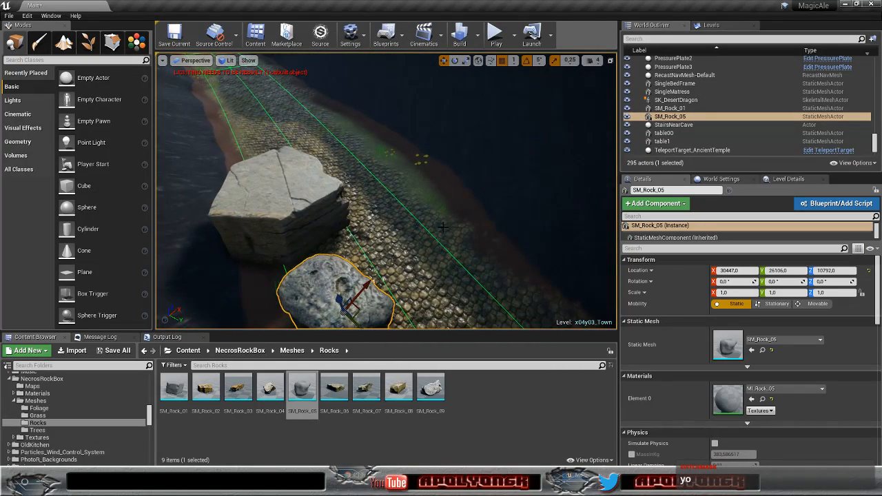
pyautogui.moveTo(355, 216); pyautogui.dragTo(289, 186, button='right')
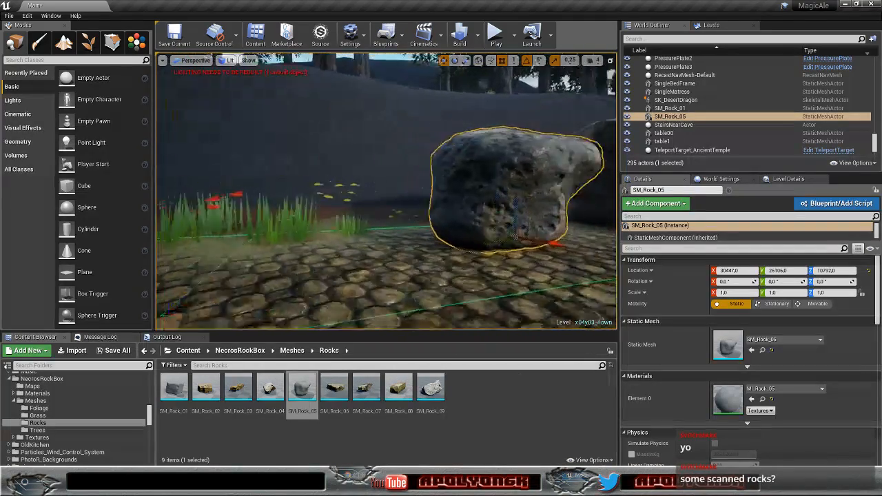
pyautogui.moveTo(359, 211); pyautogui.dragTo(441, 224, button='right')
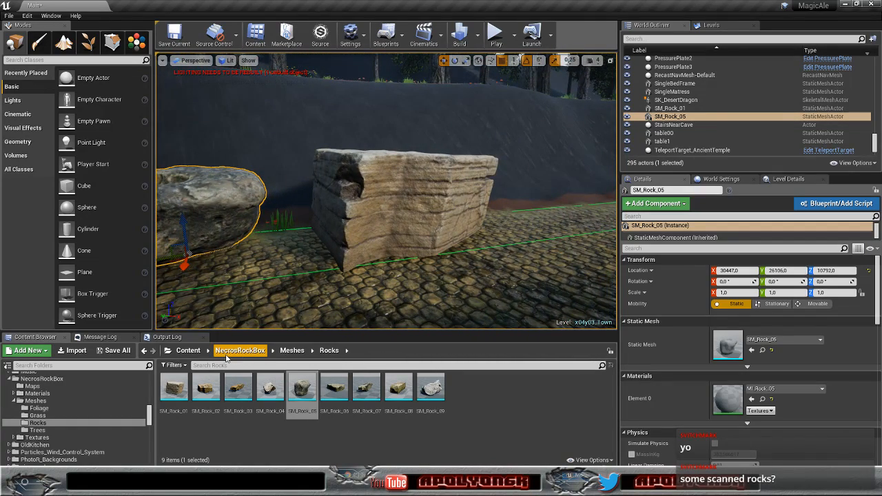
pyautogui.moveTo(301, 292); pyautogui.dragTo(305, 282, button='right')
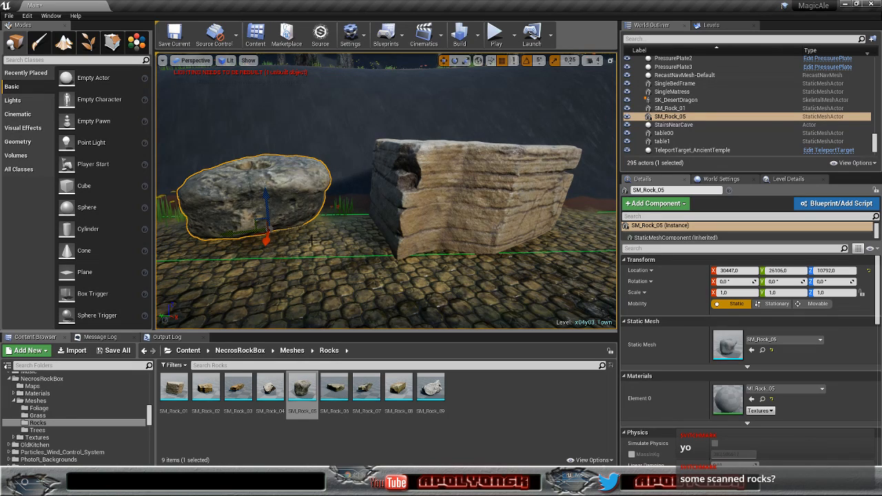
# Step: Delete SM_Rock_05 and SM_Rock_01 from the path
pyautogui.press('Delete')
pyautogui.click(417, 201)
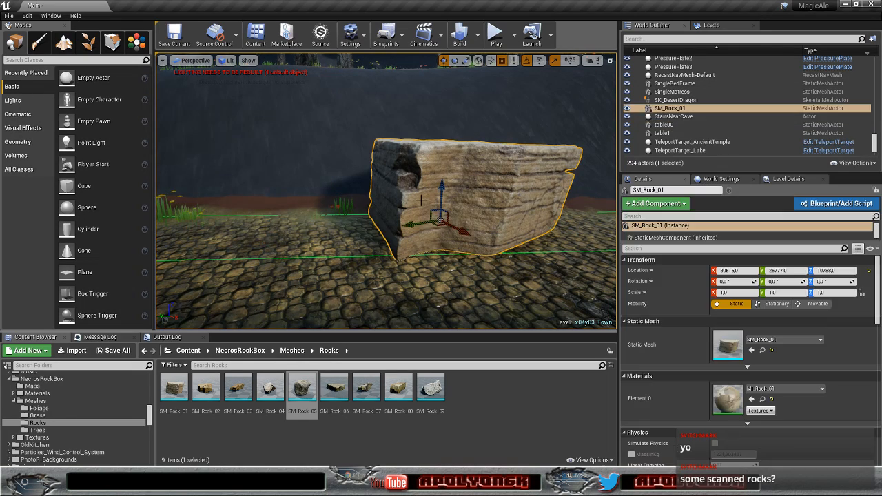
pyautogui.press('Delete')
pyautogui.moveTo(356, 231); pyautogui.dragTo(441, 255, button='right')
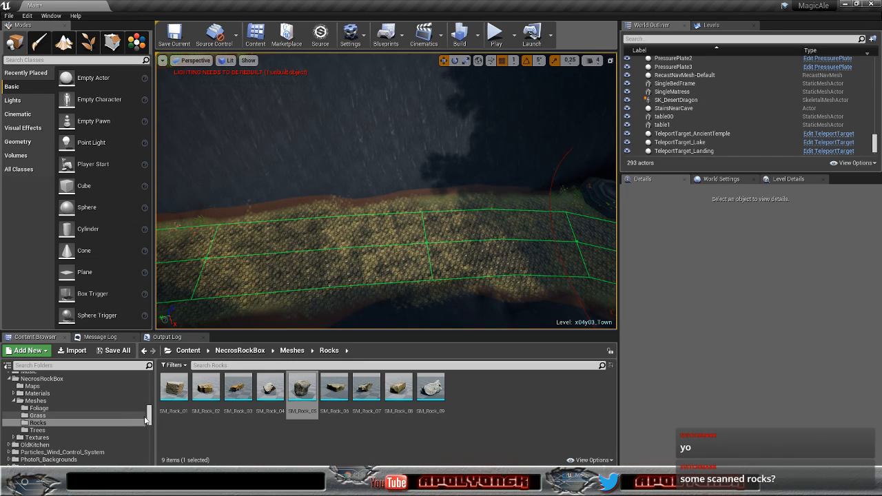
# Step: Find the RocksAndCliffs folder and open its Meshes/MedianRocks subfolder
pyautogui.moveTo(149, 417); pyautogui.dragTo(148, 421)
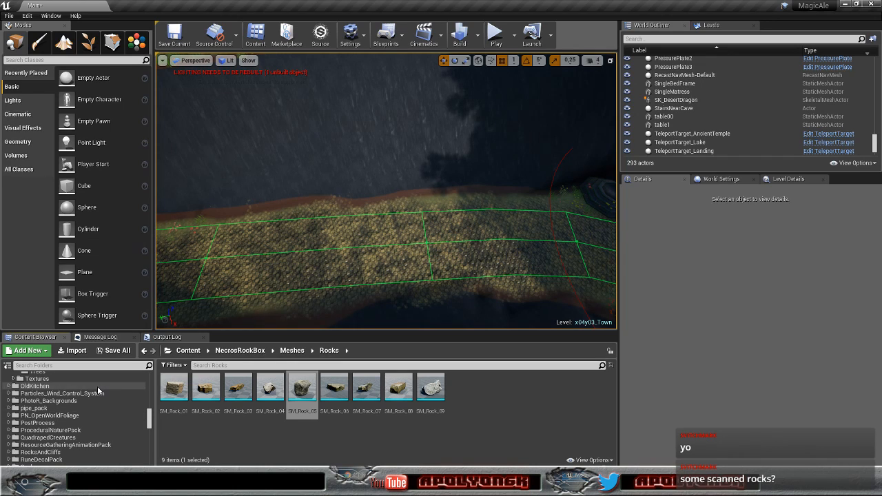
pyautogui.click(73, 453)
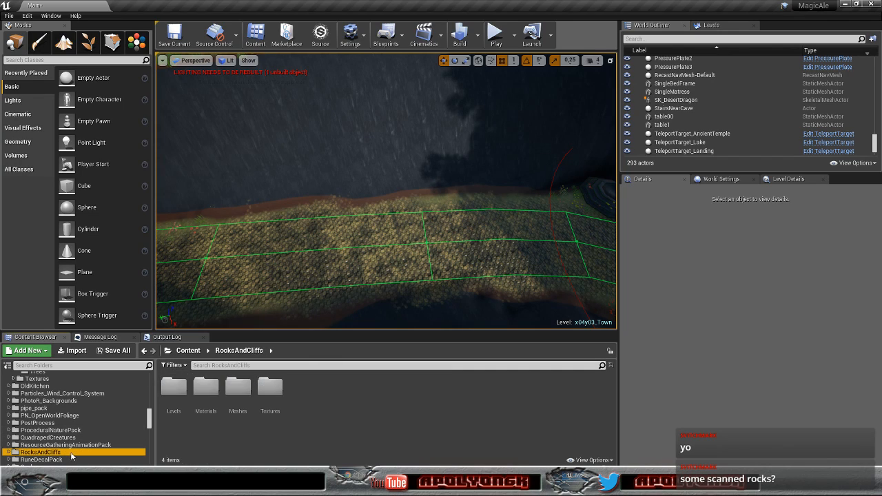
pyautogui.doubleClick(238, 387)
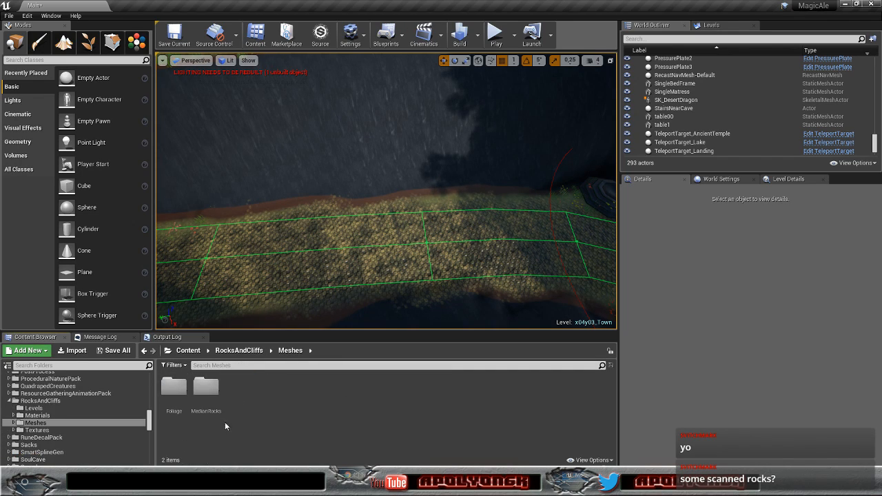
pyautogui.doubleClick(205, 388)
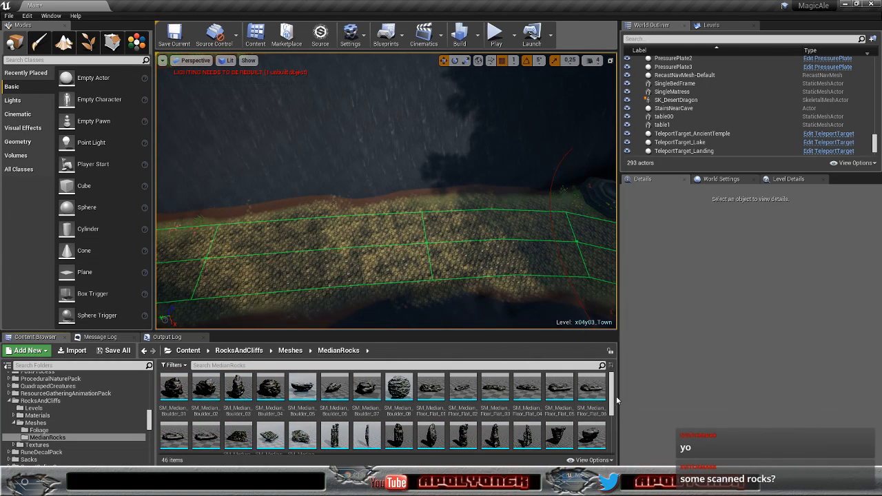
# Step: Try out SM_Median_Wall_CornerBroad_HalfHeight_01 on the cobblestone path, inspect it, and delete it
pyautogui.moveTo(612, 390); pyautogui.dragTo(614, 415)
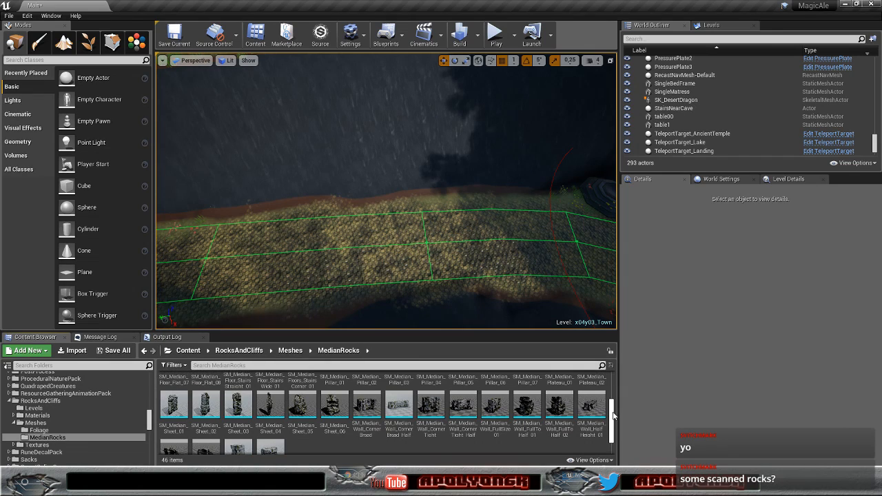
pyautogui.moveTo(401, 407)
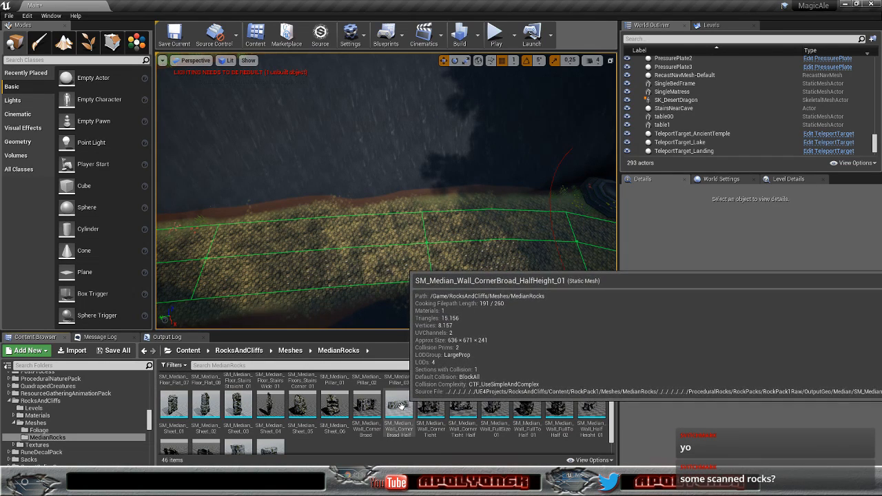
pyautogui.moveTo(401, 407); pyautogui.dragTo(334, 279)
pyautogui.moveTo(335, 278); pyautogui.dragTo(273, 304, button='right')
pyautogui.moveTo(518, 276); pyautogui.dragTo(420, 186, button='right')
pyautogui.press('Delete')
# Step: Raise the camera speed to 5, try out SM_Median_Wall_FullToHalf_02 in the town, and delete it
pyautogui.click(596, 61)
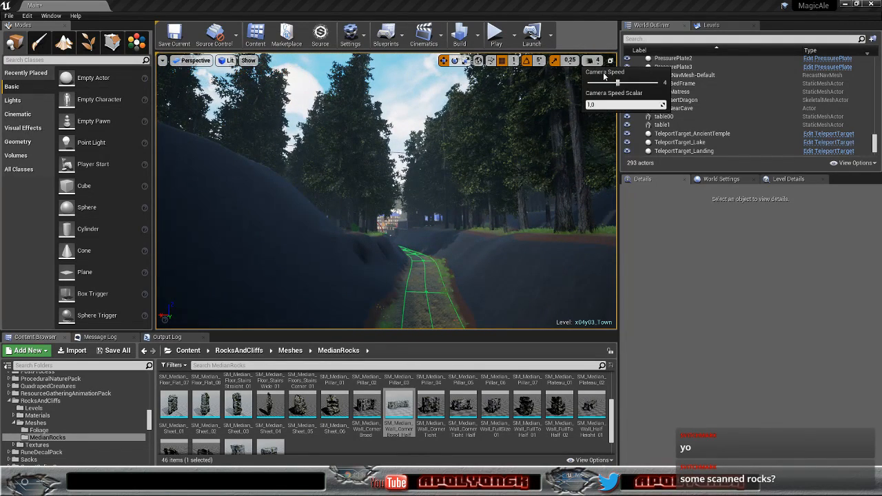
pyautogui.press('w')
pyautogui.moveTo(551, 153); pyautogui.dragTo(556, 163, button='right')
pyautogui.moveTo(566, 419); pyautogui.dragTo(394, 157)
pyautogui.moveTo(395, 158); pyautogui.dragTo(386, 194, button='right')
pyautogui.press('Delete')
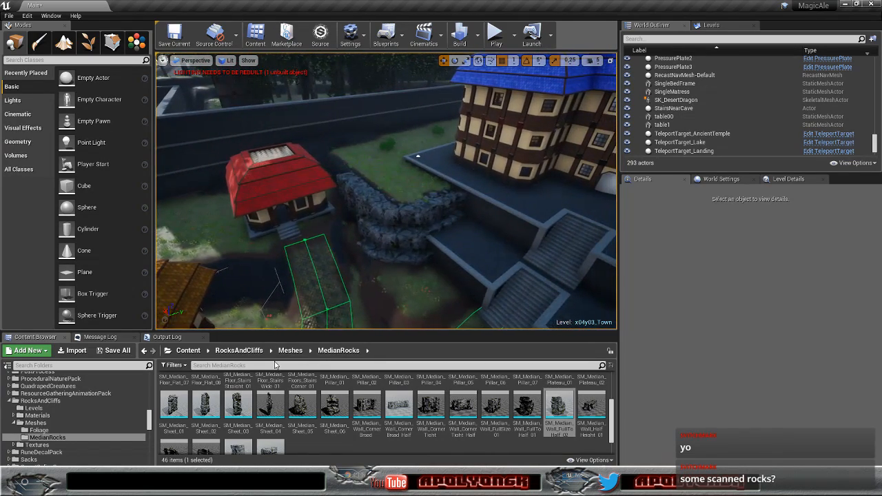
# Step: Look through the RocksAndCliffs Materials subfolders MasterMasterials, Functions, Foliage and MedianRocks for a usable rock material
pyautogui.click(52, 416)
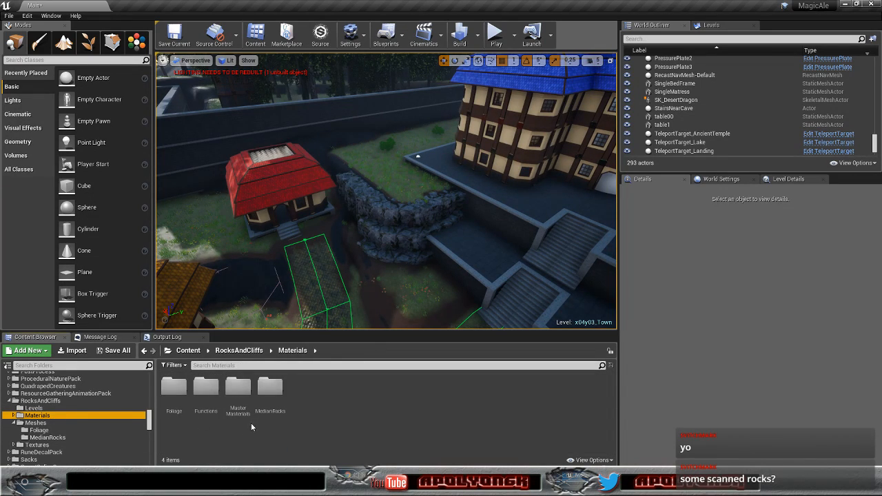
pyautogui.doubleClick(242, 393)
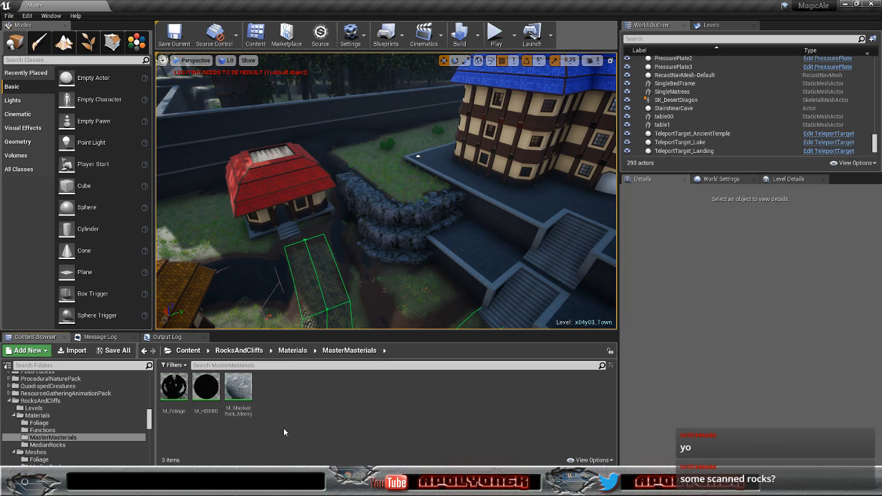
pyautogui.click(247, 391)
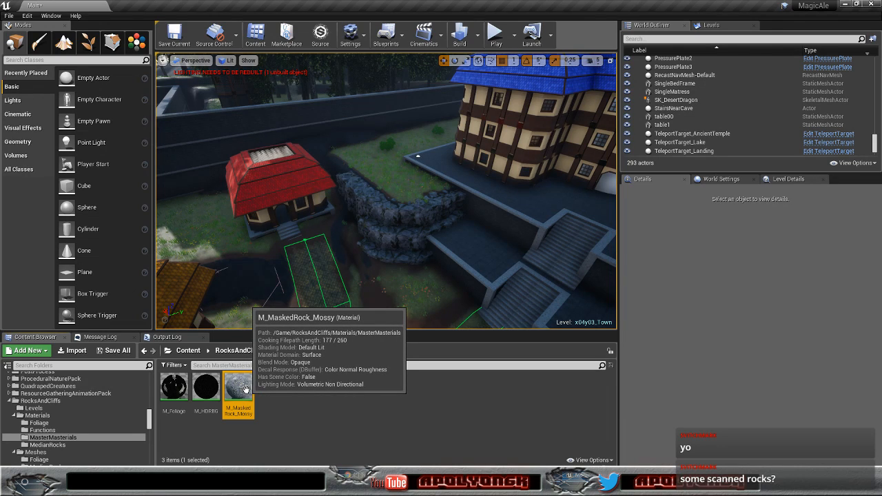
pyautogui.click(56, 430)
pyautogui.click(60, 424)
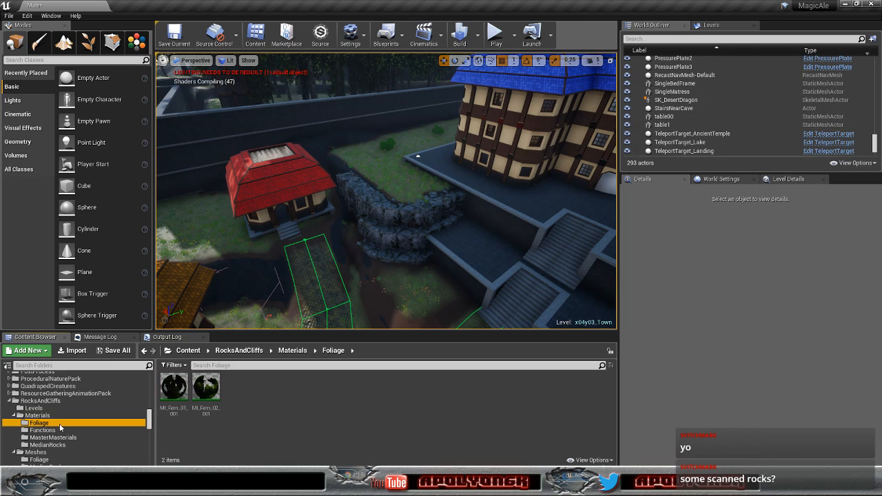
pyautogui.click(62, 438)
pyautogui.click(62, 446)
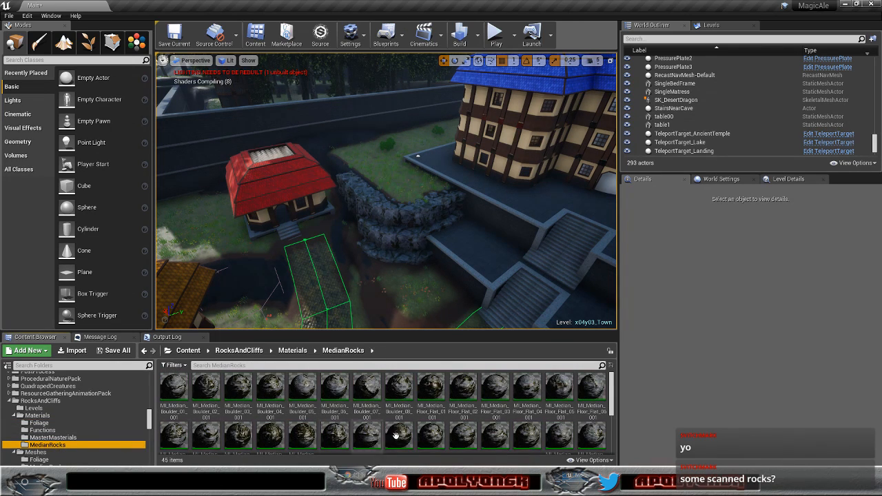
pyautogui.moveTo(611, 394); pyautogui.dragTo(617, 374)
pyautogui.click(53, 438)
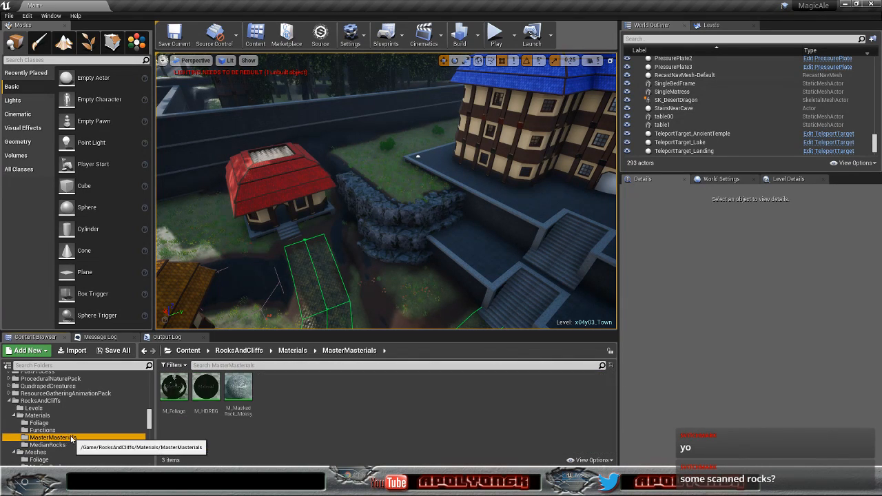
pyautogui.click(49, 429)
pyautogui.click(51, 423)
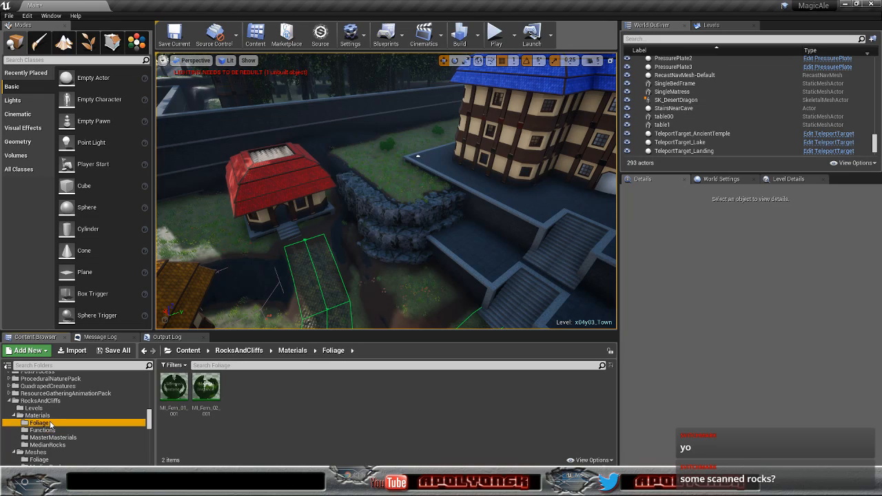
pyautogui.click(34, 415)
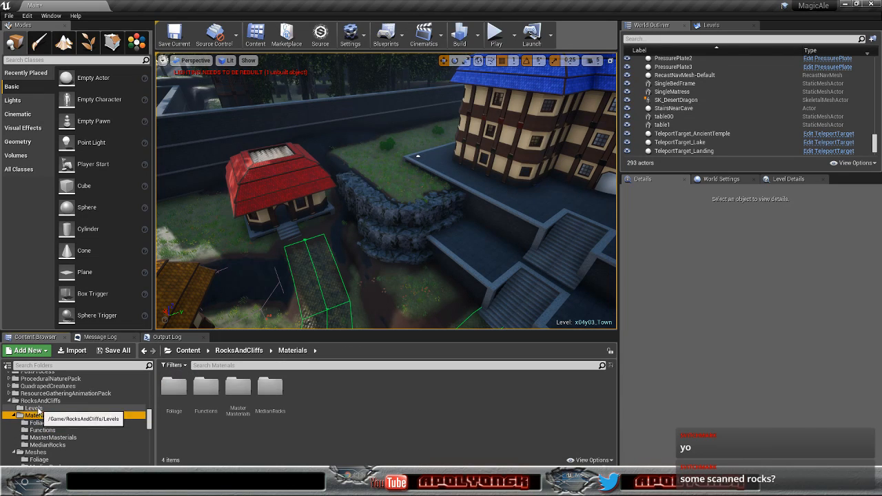
# Step: Find the RocksAndCliffs Textures/Surface folder and examine the T_RoughRock01_basecolor texture in comparison with the town's rock wall
pyautogui.scroll(-2, 66, 417)
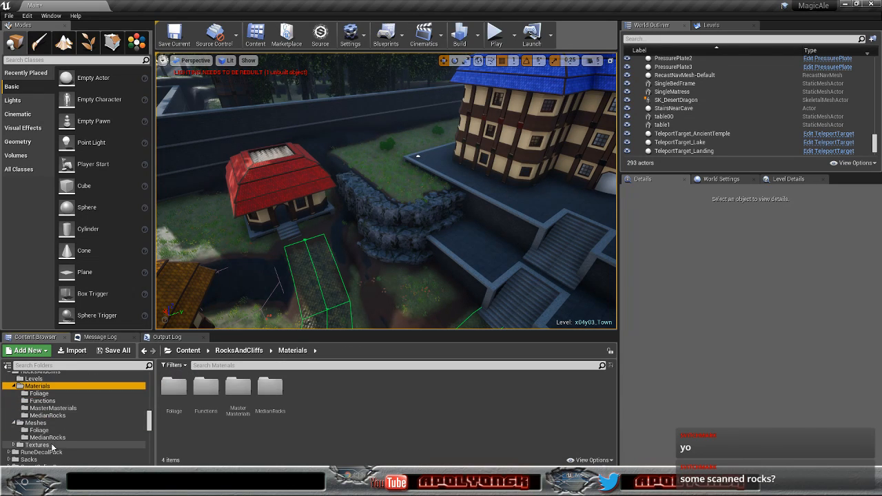
pyautogui.click(50, 446)
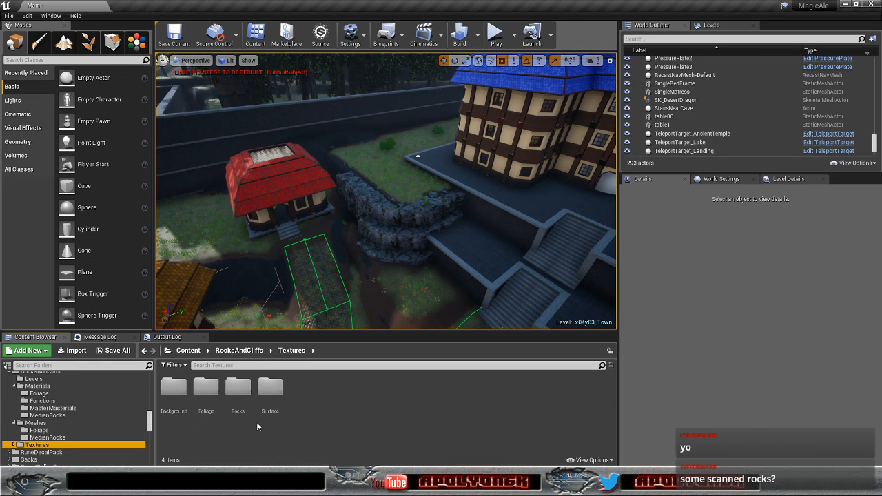
pyautogui.doubleClick(269, 387)
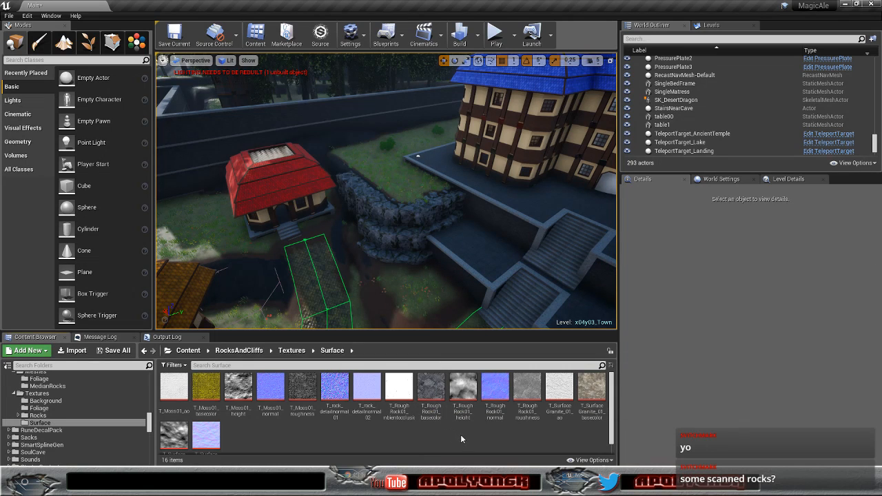
pyautogui.moveTo(414, 299)
pyautogui.mouseDown(button='right')
pyautogui.moveTo(386, 317)
pyautogui.moveTo(400, 308)
pyautogui.moveTo(394, 314)
pyautogui.moveTo(408, 319)
pyautogui.moveTo(424, 303)
pyautogui.mouseUp(button='right')
pyautogui.press('w')
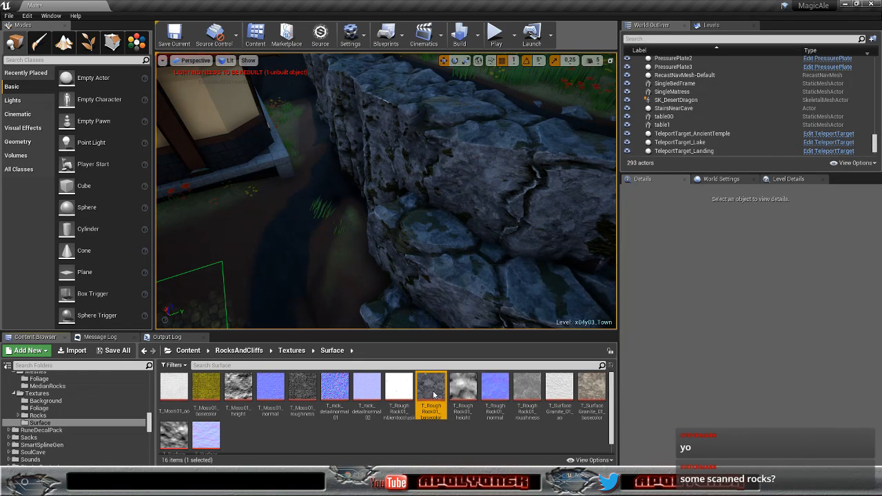
pyautogui.doubleClick(433, 391)
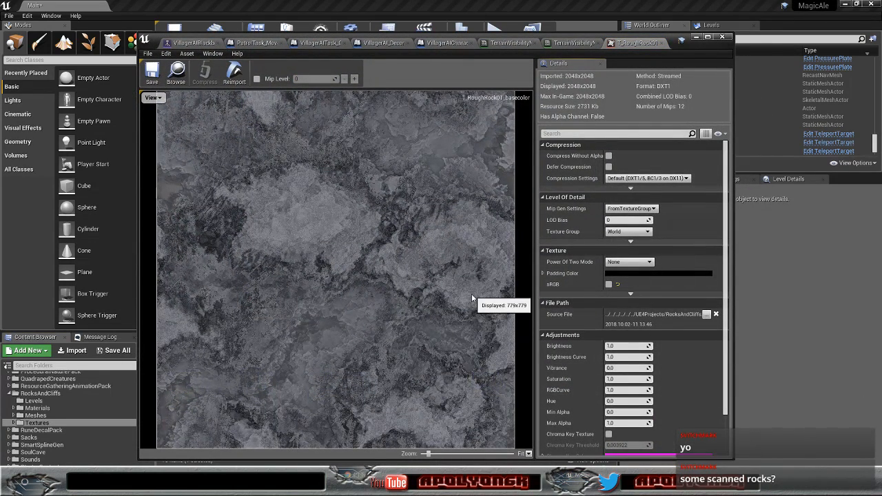
pyautogui.moveTo(480, 37); pyautogui.dragTo(495, 52)
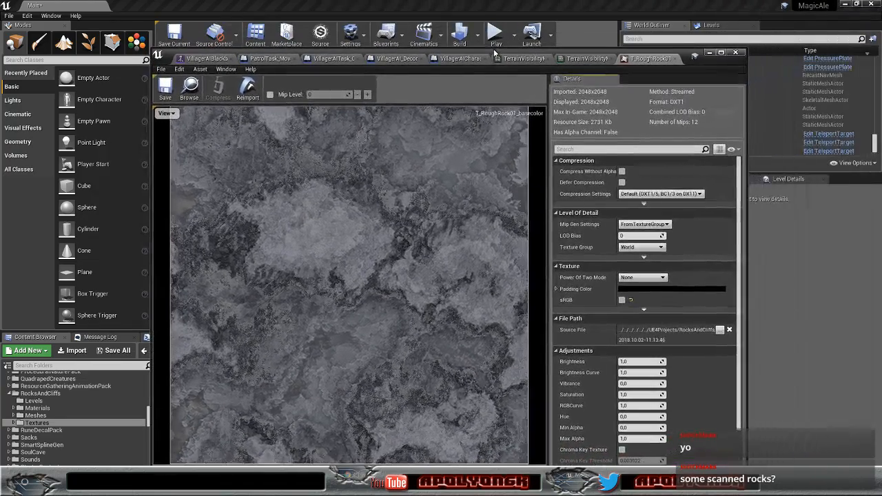
pyautogui.click(738, 54)
# Step: Examine the sloped channel banks and the edges of the cobblestone path from along the channel and from above
pyautogui.press('s')
pyautogui.moveTo(516, 189); pyautogui.dragTo(610, 199, button='right')
pyautogui.press('w')
pyautogui.press('s')
pyautogui.press('a')
pyautogui.press('d')
pyautogui.press('w')
pyautogui.press('w')
pyautogui.press('s')
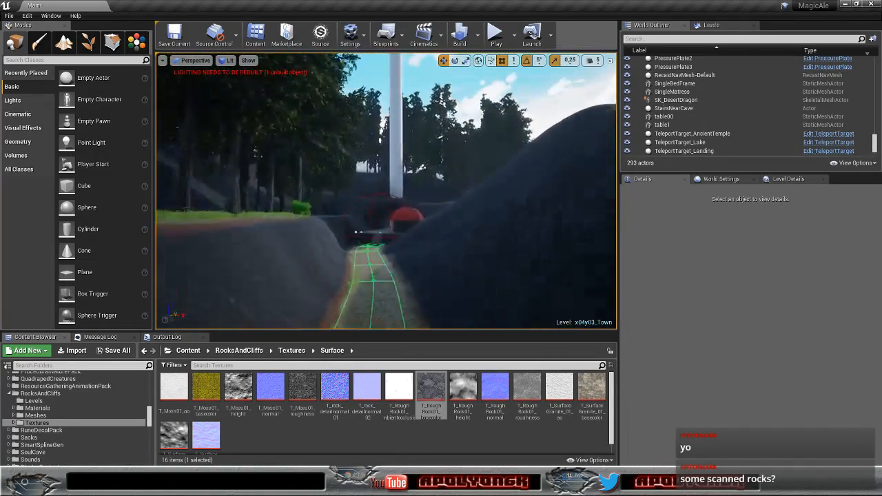
pyautogui.press('s')
pyautogui.moveTo(448, 185); pyautogui.dragTo(335, 186, button='right')
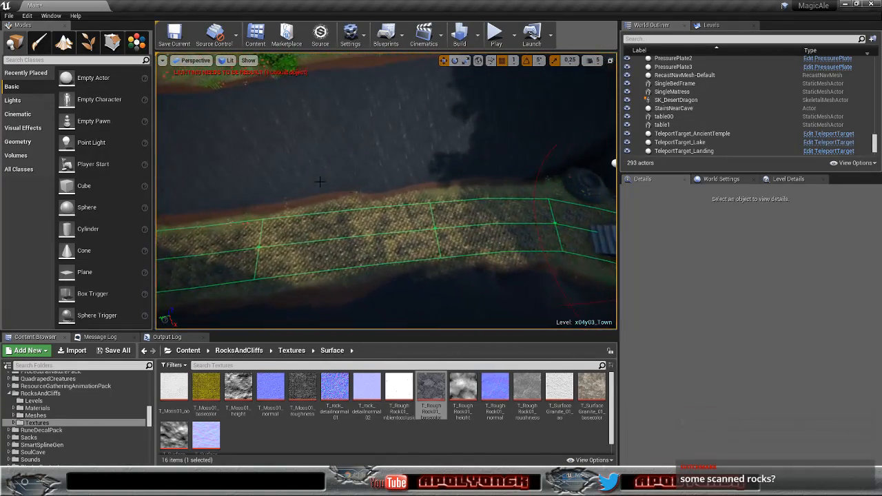
# Step: In landscape Paint mode with the Base layer, cover the cobblestone overspill at the path's bank-side edge, beginning near the stone stairs
pyautogui.click(64, 42)
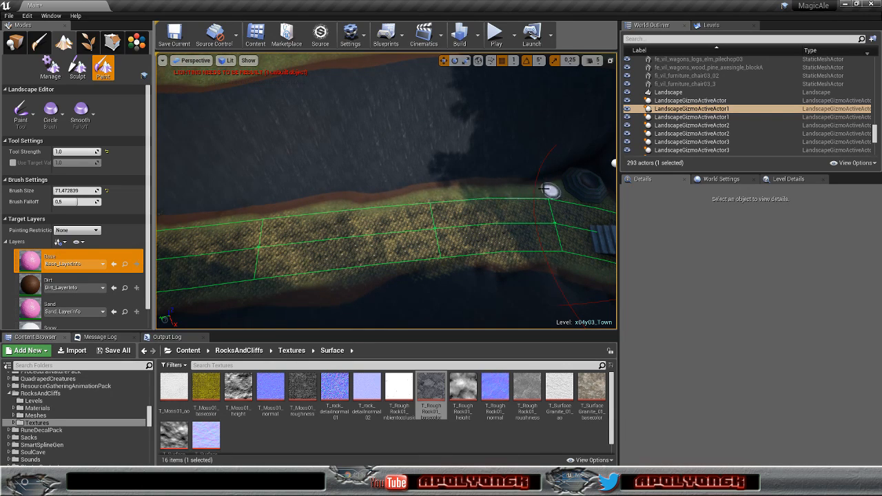
pyautogui.moveTo(563, 193); pyautogui.dragTo(545, 197, button='right')
pyautogui.press('w')
pyautogui.moveTo(471, 213)
pyautogui.mouseDown(button='right')
pyautogui.moveTo(486, 231)
pyautogui.moveTo(470, 213)
pyautogui.mouseUp(button='right')
pyautogui.press('s')
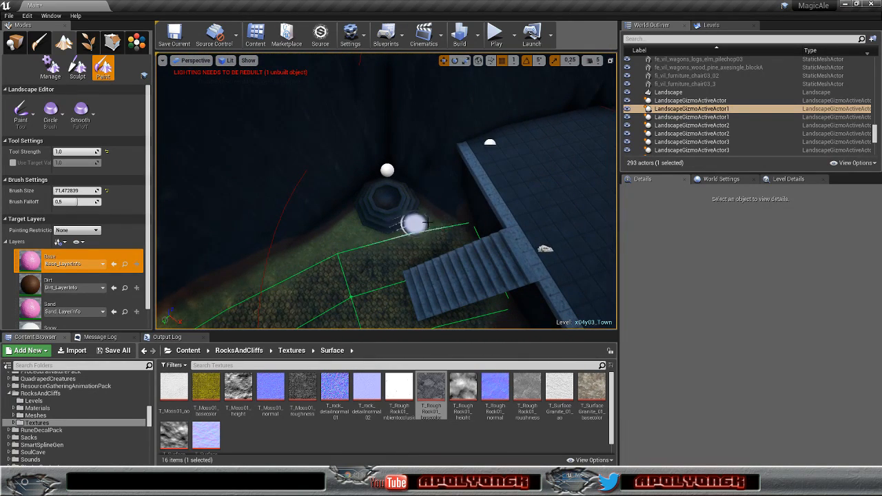
pyautogui.press('a')
pyautogui.moveTo(448, 245); pyautogui.dragTo(607, 244, button='right')
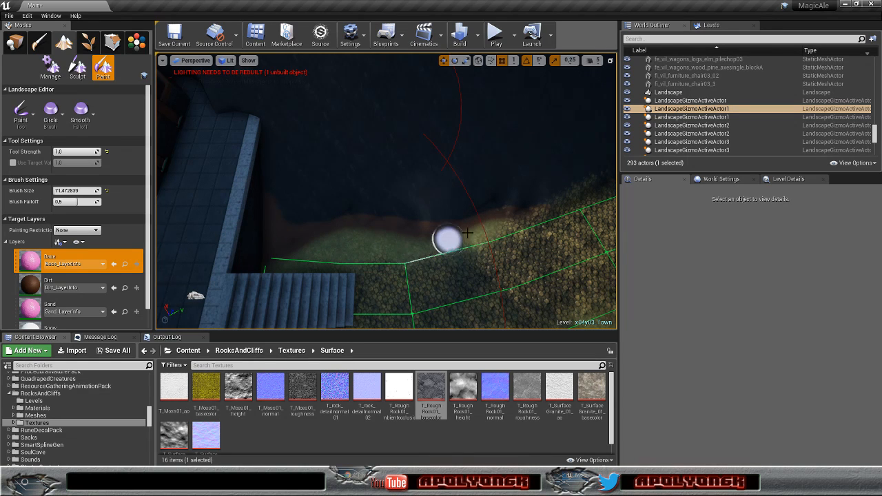
pyautogui.press('d')
pyautogui.moveTo(532, 218); pyautogui.dragTo(475, 214, button='right')
pyautogui.moveTo(269, 211); pyautogui.dragTo(306, 211)
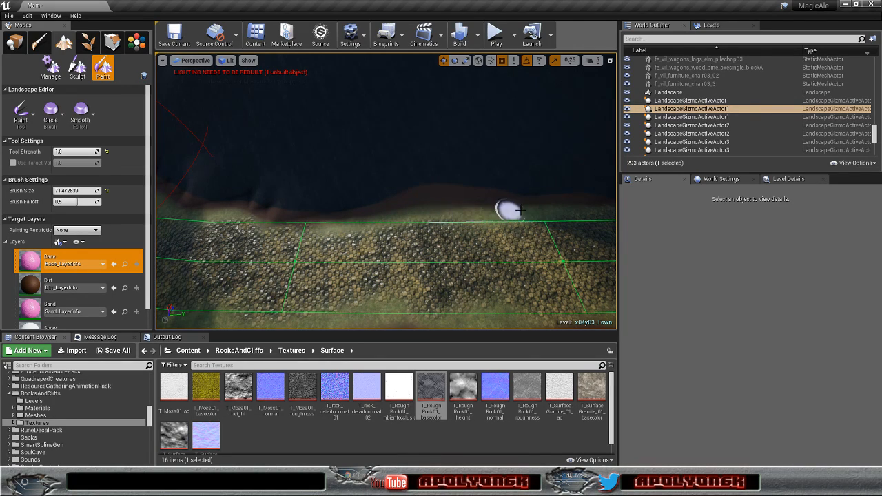
# Step: Continue the Base layer along the bank-side edge of the path beyond the bend, covering cobblestones outside the spline
pyautogui.press('d')
pyautogui.moveTo(467, 211)
pyautogui.mouseDown(button='right')
pyautogui.moveTo(493, 213)
pyautogui.moveTo(400, 212)
pyautogui.moveTo(466, 211)
pyautogui.mouseUp(button='right')
pyautogui.press('a')
pyautogui.moveTo(305, 214)
pyautogui.mouseDown()
pyautogui.moveTo(362, 216)
pyautogui.moveTo(247, 222)
pyautogui.moveTo(535, 209)
pyautogui.moveTo(500, 210)
pyautogui.mouseUp()
pyautogui.press('d')
pyautogui.moveTo(500, 210)
pyautogui.mouseDown(button='right')
pyautogui.moveTo(527, 210)
pyautogui.moveTo(499, 210)
pyautogui.mouseUp(button='right')
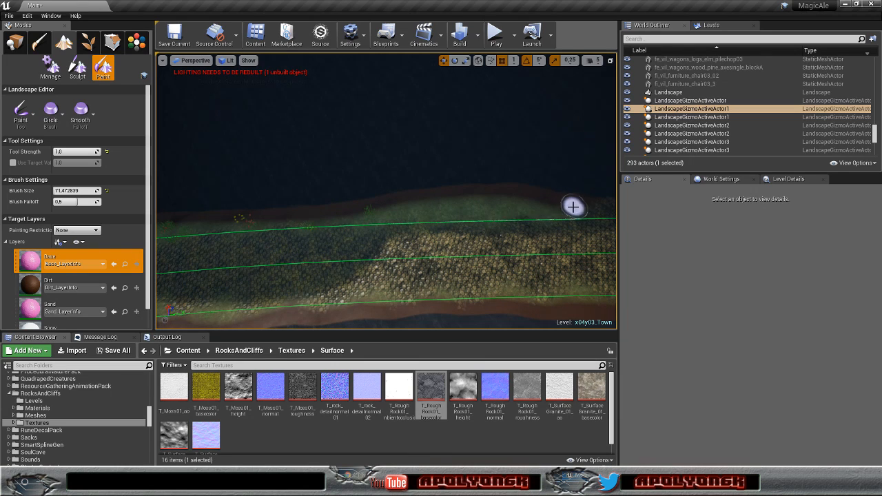
pyautogui.press('d')
pyautogui.moveTo(341, 212); pyautogui.dragTo(310, 212, button='right')
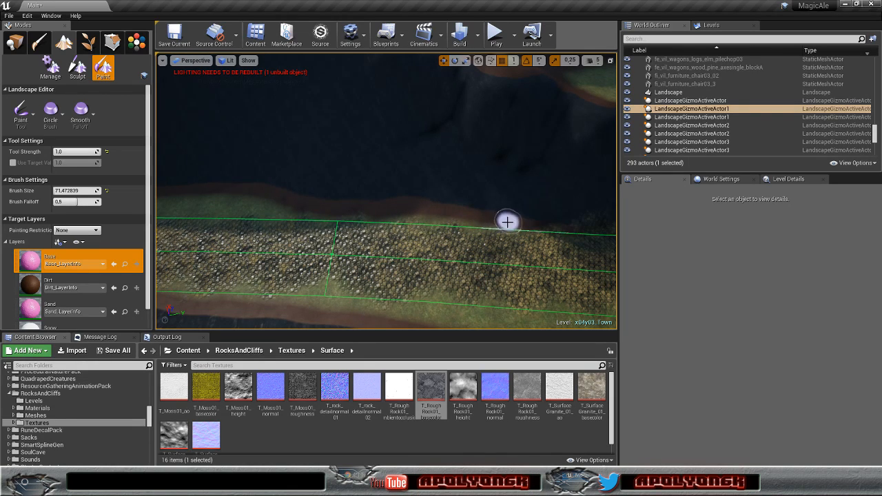
pyautogui.moveTo(386, 213); pyautogui.dragTo(361, 209, button='right')
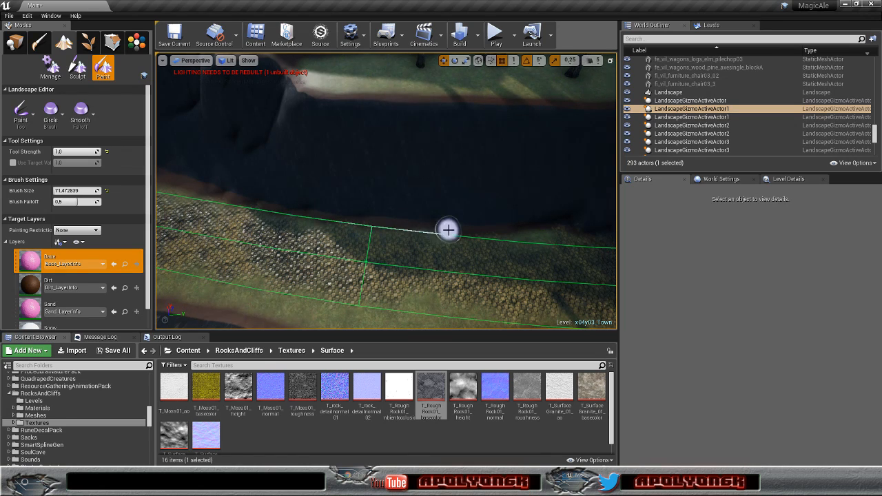
# Step: Paint the Base layer at close range over stray cobblestones between the spline border and the foot of the steep bank
pyautogui.scroll(5, 390, 238)
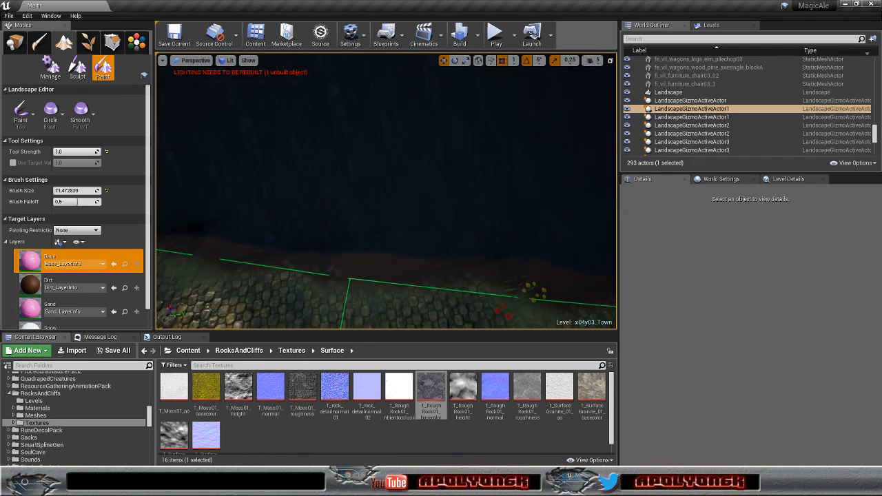
pyautogui.scroll(-5, 302, 237)
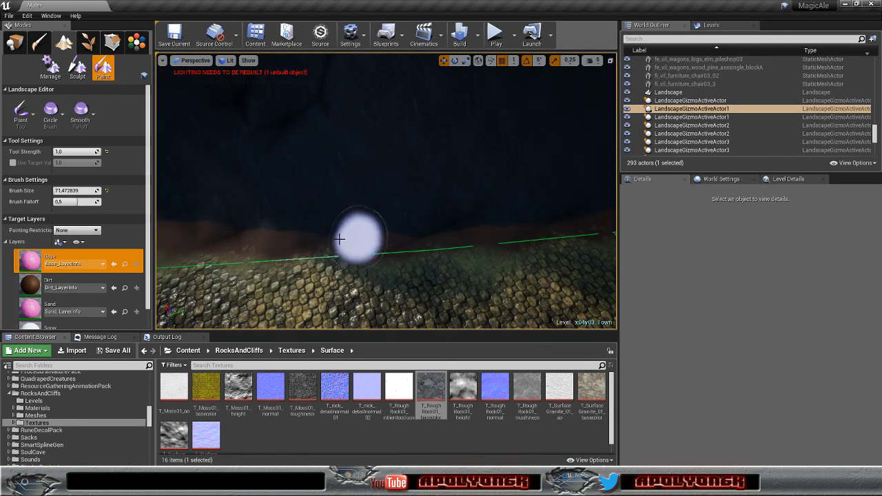
pyautogui.moveTo(316, 241)
pyautogui.mouseDown()
pyautogui.moveTo(306, 246)
pyautogui.moveTo(349, 242)
pyautogui.moveTo(256, 246)
pyautogui.moveTo(310, 240)
pyautogui.mouseUp()
pyautogui.moveTo(310, 241); pyautogui.dragTo(321, 241, button='right')
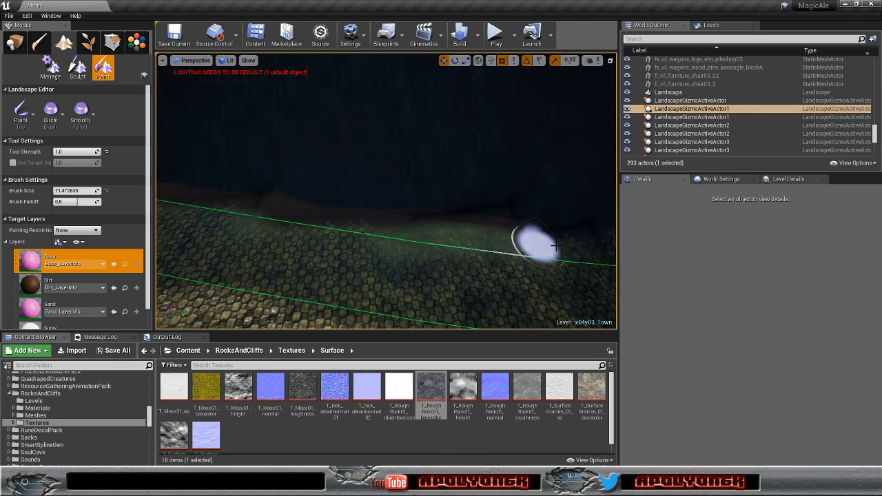
pyautogui.moveTo(528, 238); pyautogui.dragTo(528, 238, button='right')
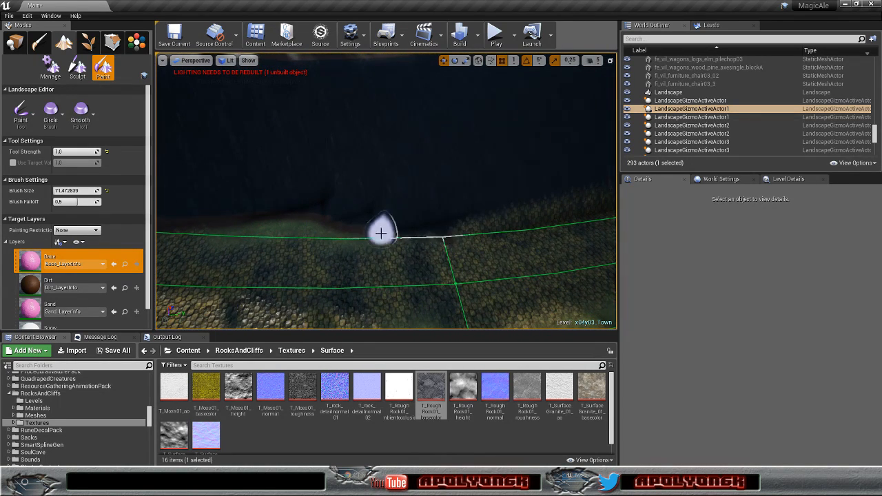
pyautogui.moveTo(420, 232); pyautogui.dragTo(423, 229, button='right')
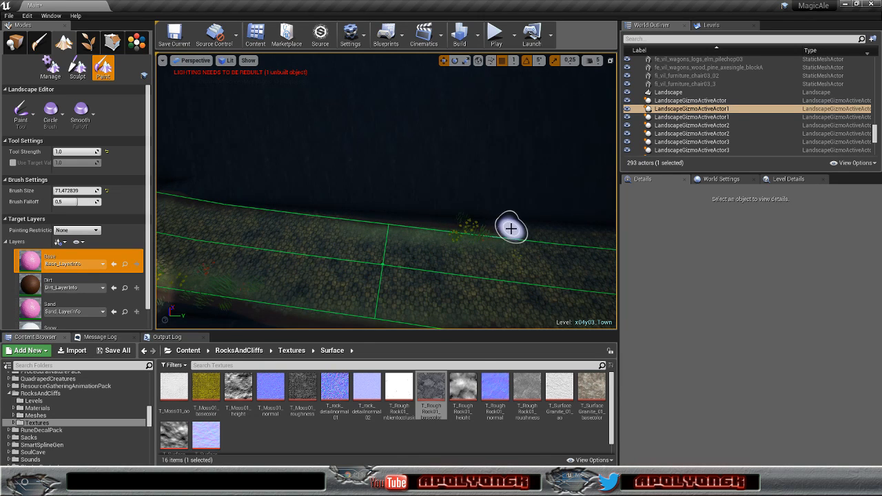
pyautogui.moveTo(501, 236); pyautogui.dragTo(501, 236, button='right')
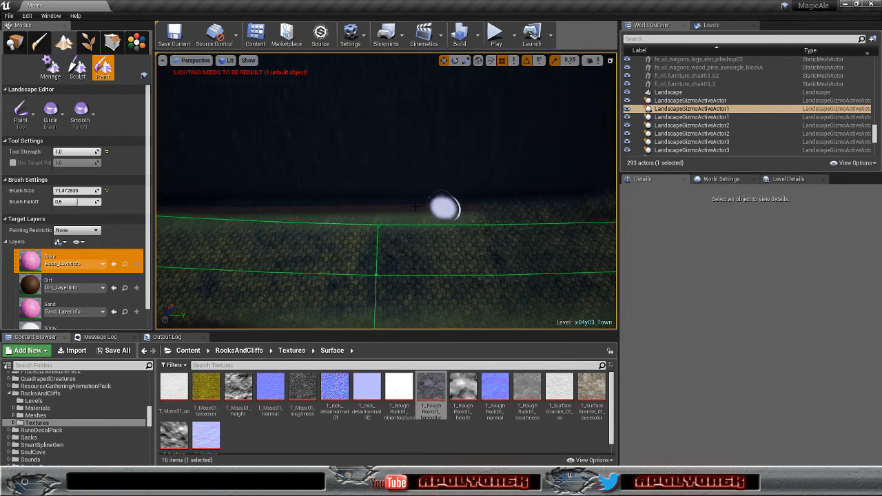
# Step: Paint the Base layer over cobblestones spilling onto the foot of the dark bank and past the narrow wooden walkway
pyautogui.moveTo(504, 205); pyautogui.dragTo(503, 205, button='right')
pyautogui.moveTo(391, 275); pyautogui.dragTo(390, 275, button='right')
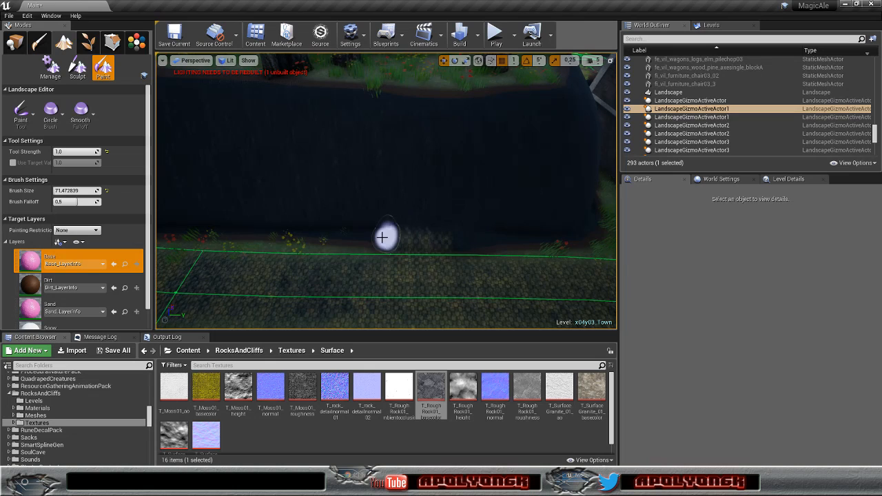
pyautogui.moveTo(484, 240); pyautogui.dragTo(483, 239, button='right')
pyautogui.moveTo(370, 204); pyautogui.dragTo(370, 204, button='right')
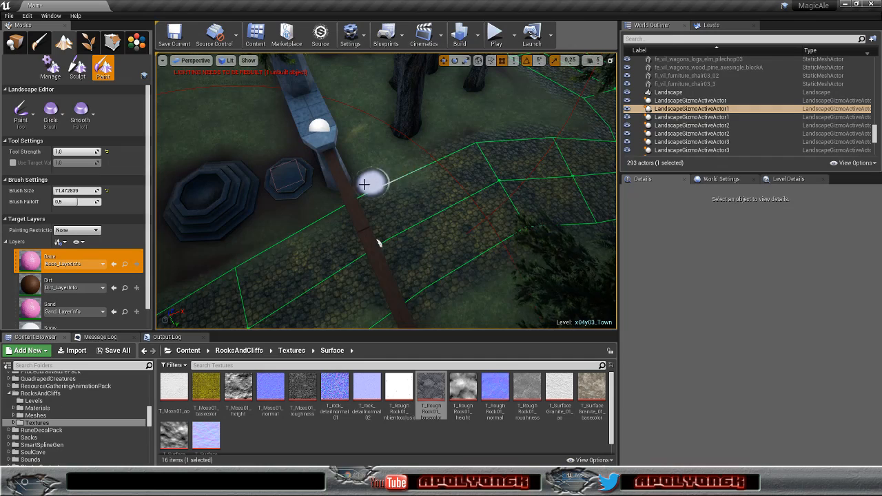
pyautogui.moveTo(379, 243); pyautogui.dragTo(379, 242, button='right')
pyautogui.moveTo(521, 148); pyautogui.dragTo(521, 147, button='right')
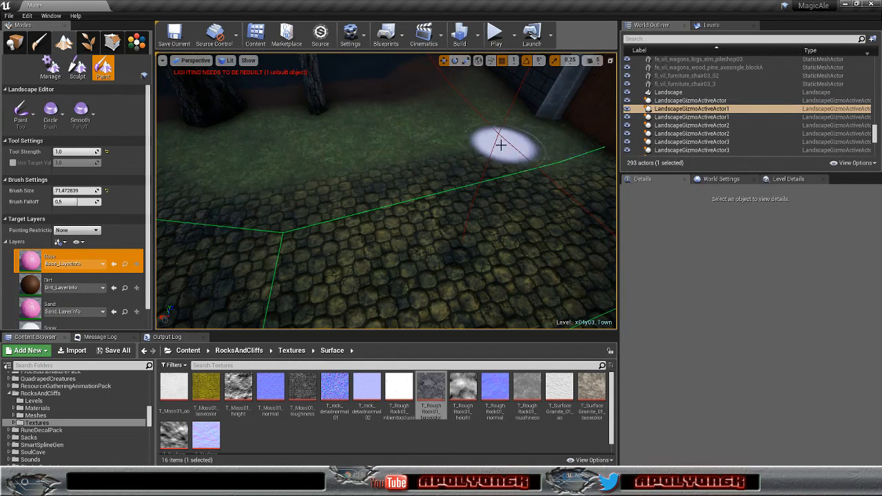
# Step: Cover the cobblestone overspill with the Base layer along the tree-lined grass verge and around the path's sharp bend
pyautogui.moveTo(249, 193); pyautogui.dragTo(285, 197, button='right')
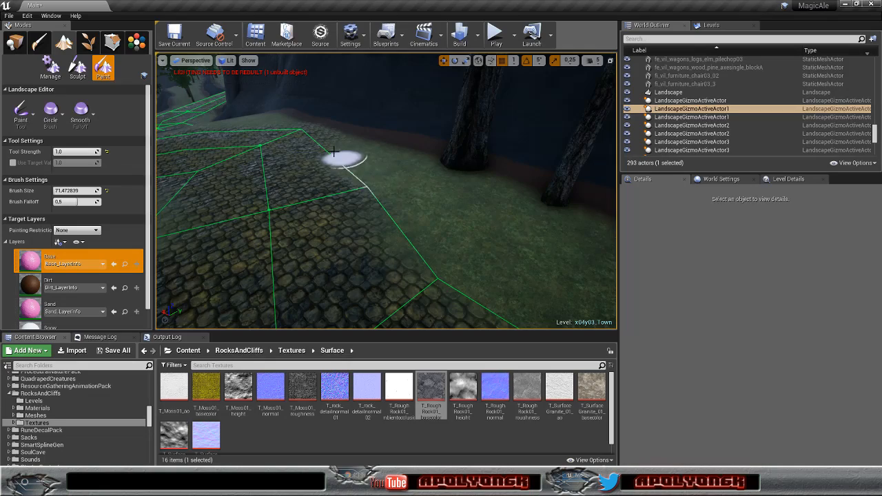
pyautogui.moveTo(249, 128); pyautogui.dragTo(248, 127, button='right')
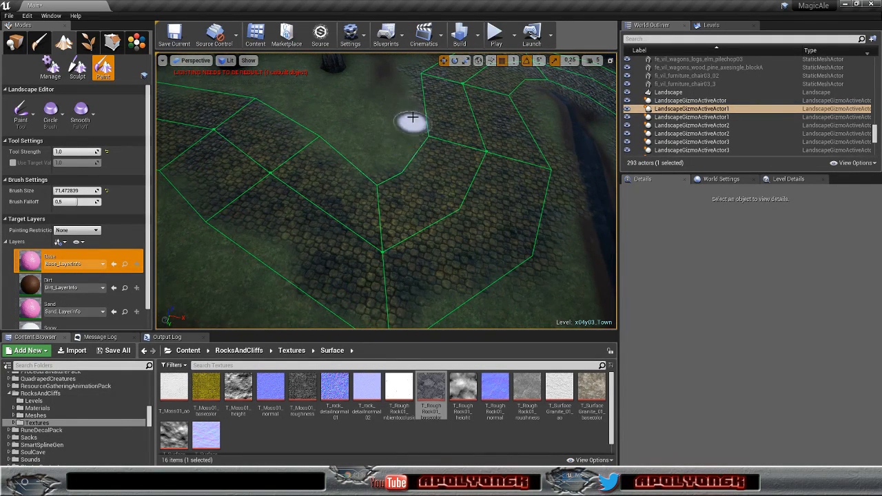
pyautogui.moveTo(416, 80); pyautogui.dragTo(416, 79, button='right')
pyautogui.moveTo(400, 209); pyautogui.dragTo(400, 208, button='right')
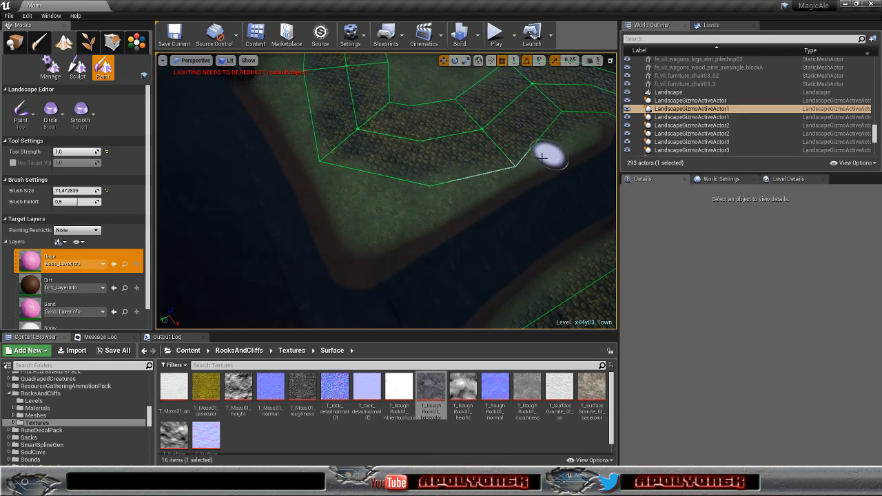
# Step: Paint the Base layer around the outer and inner edges of the U-shaped bend at the channel's end
pyautogui.moveTo(586, 119); pyautogui.dragTo(566, 133, button='right')
pyautogui.moveTo(340, 222)
pyautogui.mouseDown()
pyautogui.moveTo(319, 237)
pyautogui.moveTo(361, 134)
pyautogui.moveTo(404, 99)
pyautogui.moveTo(446, 105)
pyautogui.mouseUp()
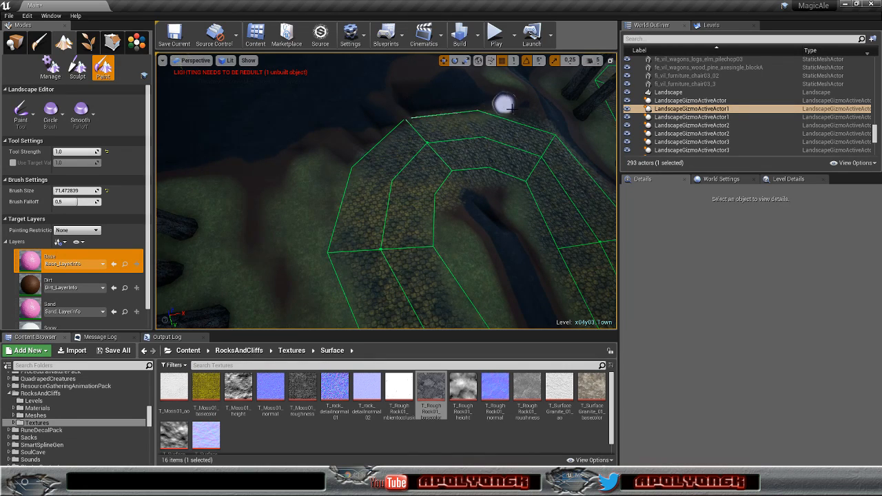
pyautogui.moveTo(519, 116); pyautogui.dragTo(556, 132)
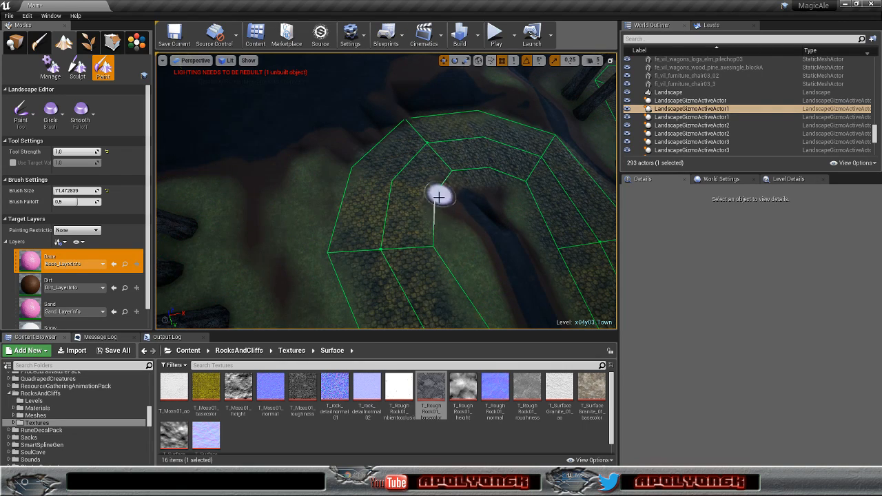
pyautogui.moveTo(445, 192); pyautogui.dragTo(475, 179)
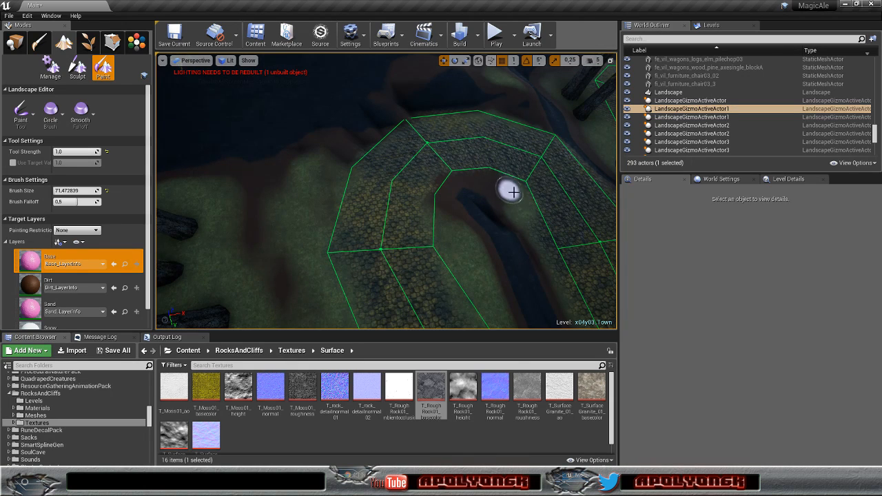
pyautogui.moveTo(527, 217)
pyautogui.mouseDown()
pyautogui.moveTo(515, 206)
pyautogui.moveTo(549, 270)
pyautogui.mouseUp()
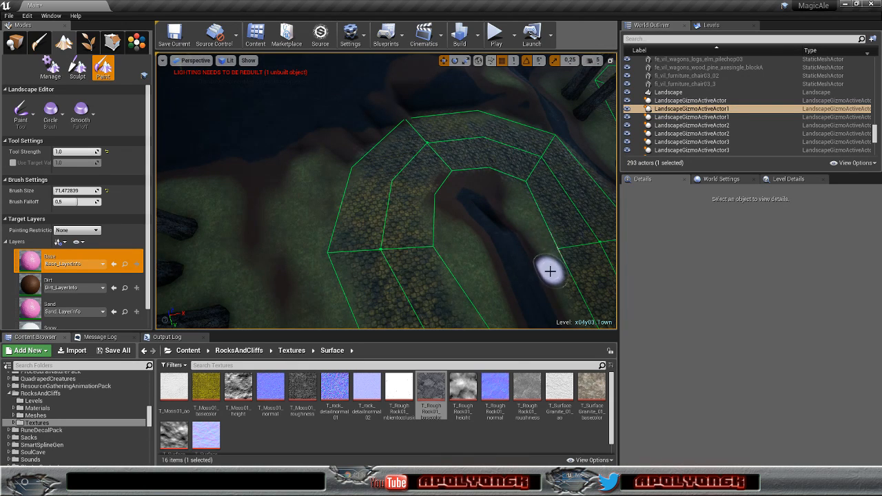
# Step: Cover stray cobblestones with the Base layer along the straight outer edge of the path leading to the rounded grassy corner
pyautogui.moveTo(546, 276)
pyautogui.mouseDown(button='right')
pyautogui.moveTo(598, 255)
pyautogui.moveTo(613, 234)
pyautogui.moveTo(606, 231)
pyautogui.moveTo(662, 241)
pyautogui.moveTo(672, 252)
pyautogui.mouseUp(button='right')
pyautogui.press('w')
pyautogui.press('a')
pyautogui.press('s')
pyautogui.moveTo(432, 256)
pyautogui.mouseDown(button='right')
pyautogui.moveTo(386, 252)
pyautogui.moveTo(337, 234)
pyautogui.moveTo(328, 217)
pyautogui.moveTo(337, 231)
pyautogui.moveTo(335, 252)
pyautogui.moveTo(326, 240)
pyautogui.mouseUp(button='right')
pyautogui.press('w')
pyautogui.press('s')
pyautogui.moveTo(297, 229); pyautogui.dragTo(403, 219)
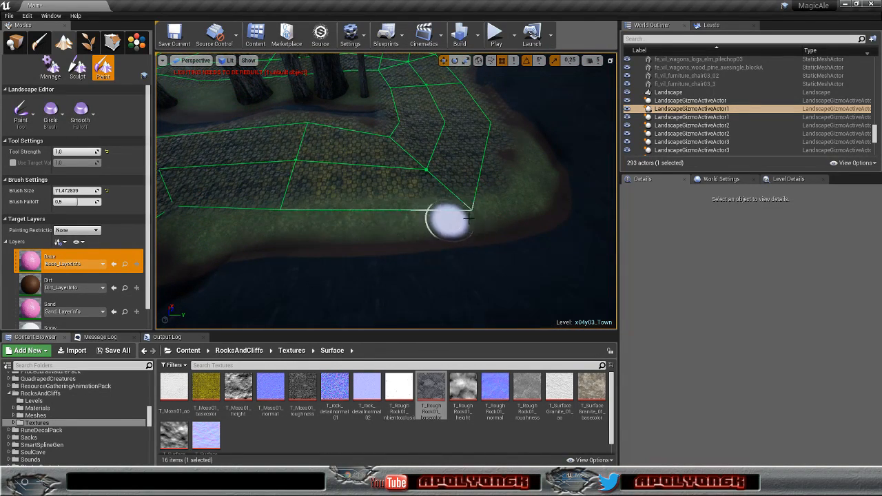
# Step: Continue the Base layer along the water-side edge of the path, from the rounded grassy corner past the path junction
pyautogui.moveTo(507, 182); pyautogui.dragTo(465, 173, button='right')
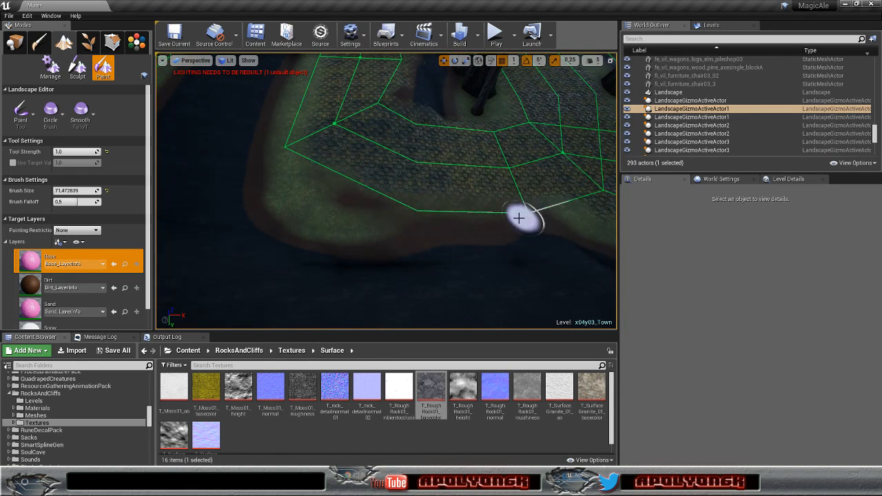
pyautogui.press('d')
pyautogui.moveTo(527, 221); pyautogui.dragTo(515, 225, button='right')
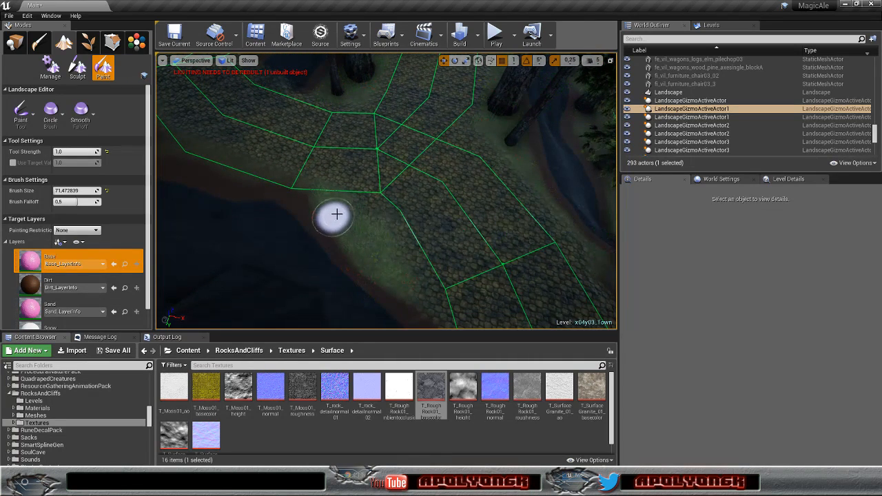
pyautogui.moveTo(398, 253); pyautogui.dragTo(431, 318)
pyautogui.press('a')
pyautogui.moveTo(431, 317); pyautogui.dragTo(523, 310, button='right')
pyautogui.moveTo(386, 276); pyautogui.dragTo(461, 299, button='right')
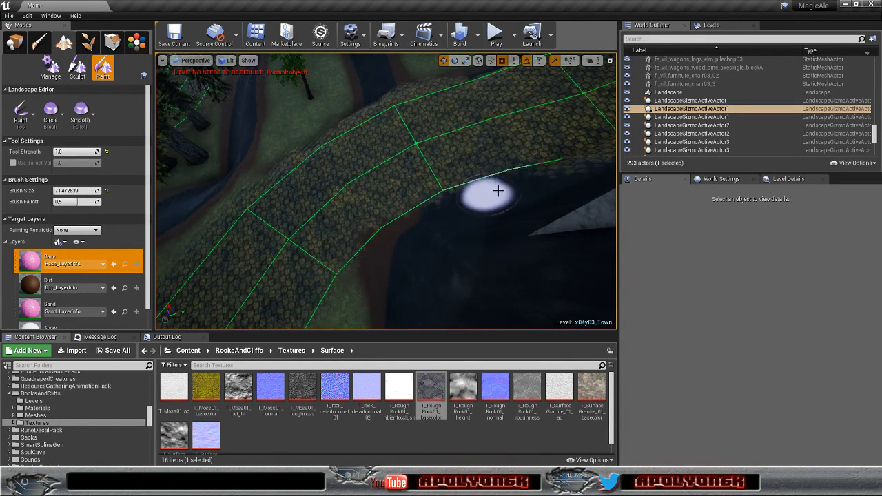
# Step: Paint the Base layer over the cobblestones between the spline border and the building's stone foundation wall
pyautogui.moveTo(481, 209)
pyautogui.mouseDown(button='right')
pyautogui.moveTo(531, 196)
pyautogui.moveTo(552, 207)
pyautogui.moveTo(538, 165)
pyautogui.moveTo(565, 214)
pyautogui.moveTo(524, 200)
pyautogui.moveTo(488, 213)
pyautogui.mouseUp(button='right')
pyautogui.press('w')
pyautogui.press('s')
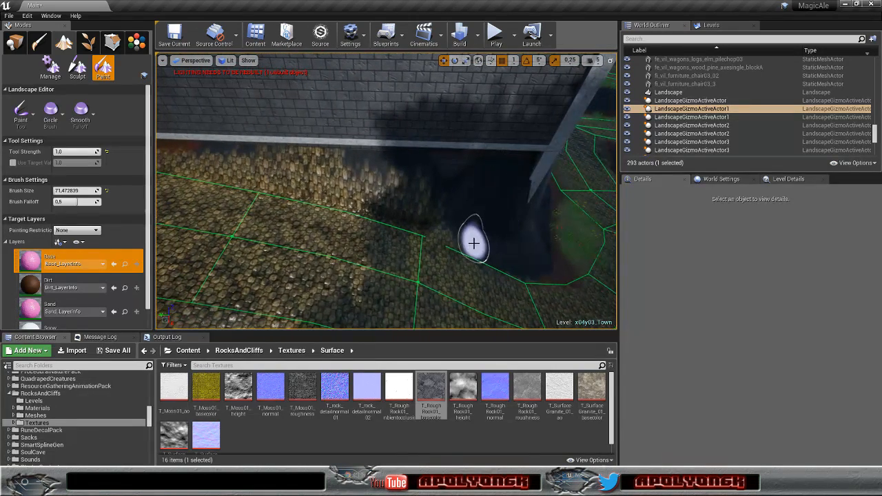
pyautogui.moveTo(450, 226)
pyautogui.mouseDown()
pyautogui.moveTo(430, 229)
pyautogui.moveTo(356, 186)
pyautogui.moveTo(316, 186)
pyautogui.moveTo(352, 173)
pyautogui.moveTo(266, 177)
pyautogui.moveTo(177, 163)
pyautogui.moveTo(199, 165)
pyautogui.mouseUp()
pyautogui.moveTo(199, 165)
pyautogui.mouseDown(button='right')
pyautogui.moveTo(190, 165)
pyautogui.moveTo(190, 118)
pyautogui.moveTo(176, 186)
pyautogui.moveTo(158, 194)
pyautogui.mouseUp(button='right')
pyautogui.press('a')
pyautogui.press('s')
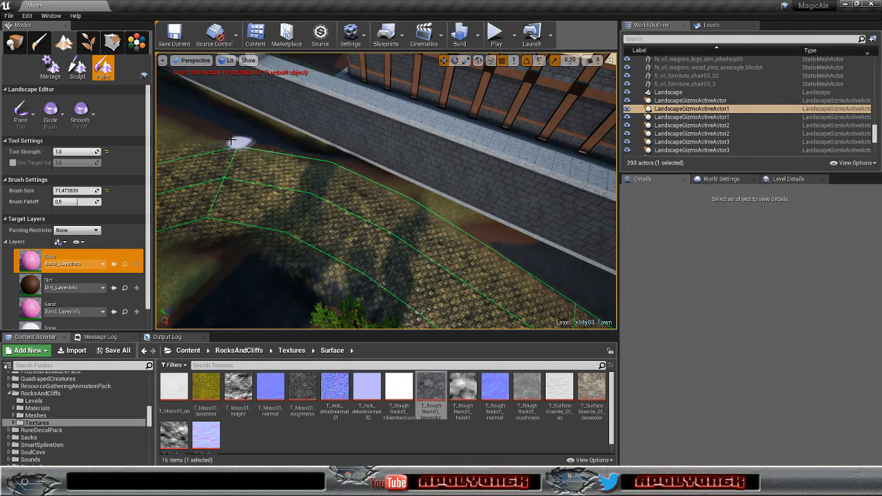
# Step: Cover the cobblestone overspill with the Base layer on the path edge opposite the stone wall, around the channel heads
pyautogui.moveTo(386, 191)
pyautogui.mouseDown(button='right')
pyautogui.moveTo(462, 193)
pyautogui.moveTo(410, 196)
pyautogui.moveTo(353, 173)
pyautogui.mouseUp(button='right')
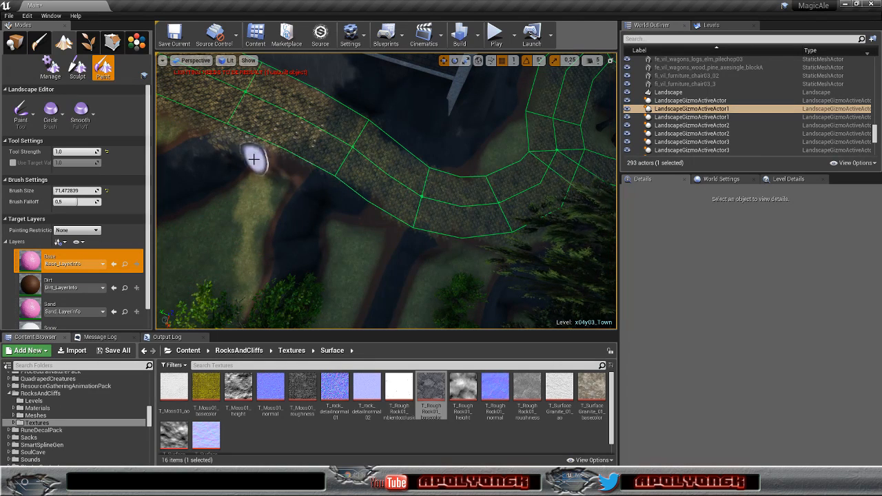
pyautogui.moveTo(285, 165); pyautogui.dragTo(326, 175)
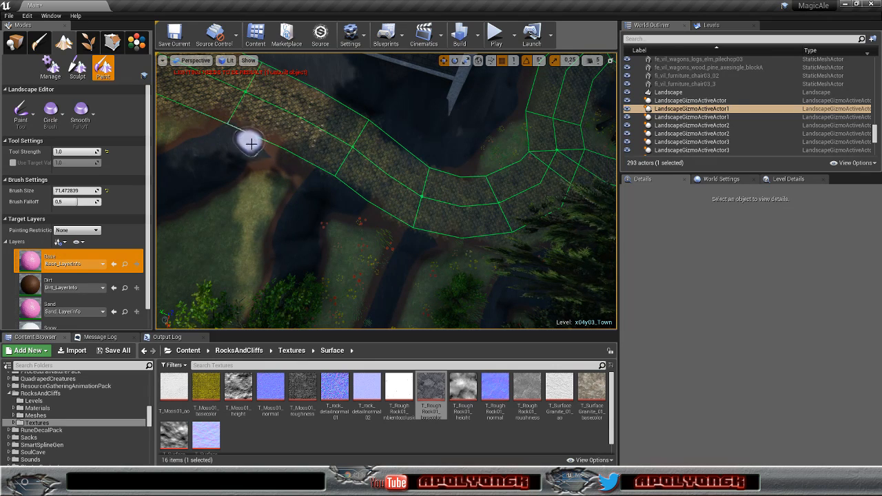
pyautogui.moveTo(249, 145); pyautogui.dragTo(254, 165, button='right')
pyautogui.moveTo(435, 281)
pyautogui.mouseDown()
pyautogui.moveTo(388, 221)
pyautogui.moveTo(436, 254)
pyautogui.moveTo(358, 143)
pyautogui.moveTo(382, 171)
pyautogui.moveTo(360, 110)
pyautogui.moveTo(351, 108)
pyautogui.moveTo(381, 146)
pyautogui.mouseUp()
pyautogui.moveTo(412, 219)
pyautogui.mouseDown()
pyautogui.moveTo(419, 239)
pyautogui.moveTo(419, 209)
pyautogui.moveTo(430, 241)
pyautogui.mouseUp()
pyautogui.moveTo(431, 241)
pyautogui.mouseDown(button='right')
pyautogui.moveTo(506, 200)
pyautogui.moveTo(527, 238)
pyautogui.moveTo(514, 241)
pyautogui.moveTo(527, 248)
pyautogui.mouseUp(button='right')
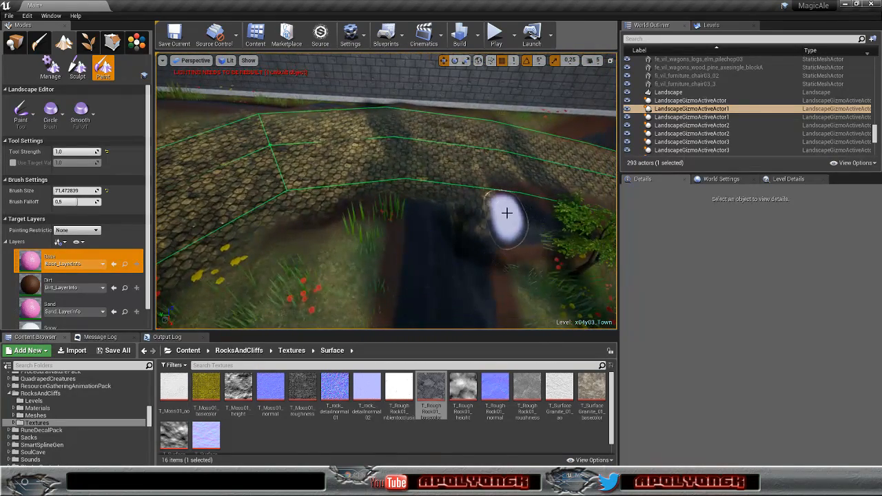
pyautogui.moveTo(506, 213); pyautogui.dragTo(499, 210)
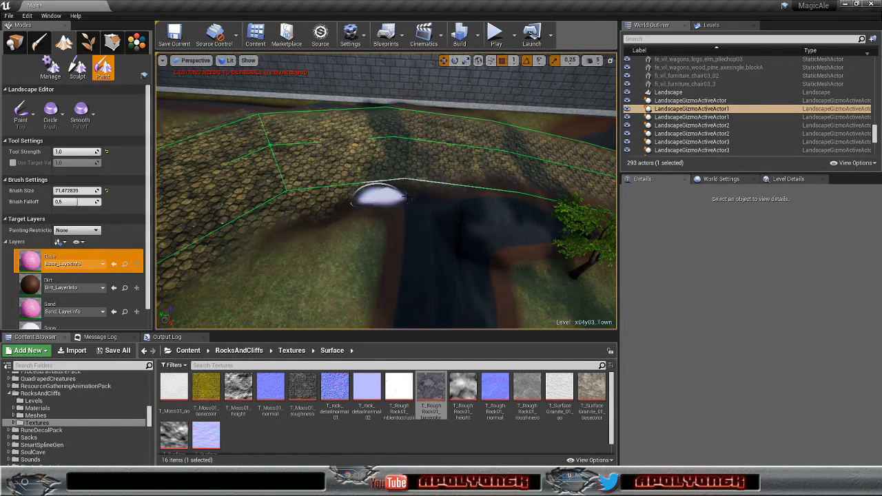
pyautogui.moveTo(302, 208)
pyautogui.mouseDown()
pyautogui.moveTo(276, 214)
pyautogui.moveTo(338, 197)
pyautogui.moveTo(225, 263)
pyautogui.moveTo(182, 270)
pyautogui.mouseUp()
# Step: Paint the Base layer along the path edge beside the tiled terrace and on to the wide grassy verge
pyautogui.moveTo(183, 269); pyautogui.dragTo(100, 228, button='right')
pyautogui.moveTo(301, 237)
pyautogui.mouseDown(button='right')
pyautogui.moveTo(269, 259)
pyautogui.moveTo(276, 241)
pyautogui.moveTo(296, 266)
pyautogui.moveTo(300, 237)
pyautogui.mouseUp(button='right')
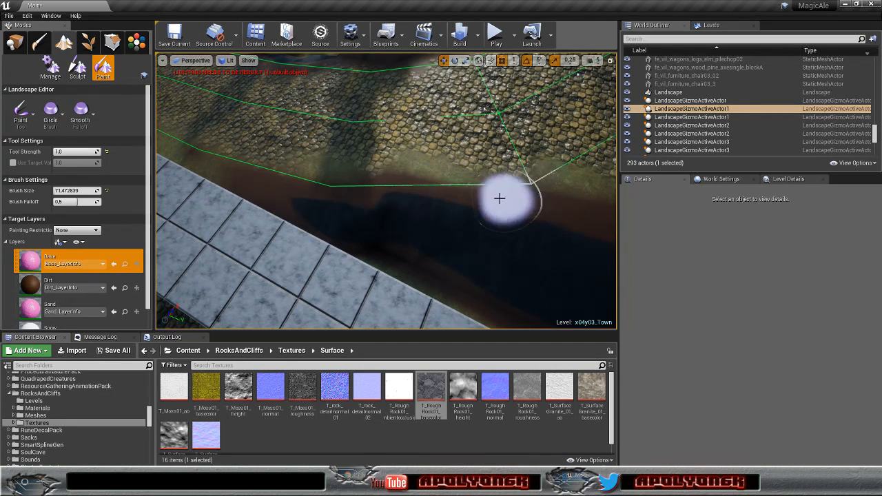
pyautogui.moveTo(565, 200)
pyautogui.mouseDown(button='right')
pyautogui.moveTo(531, 197)
pyautogui.moveTo(545, 196)
pyautogui.moveTo(503, 172)
pyautogui.moveTo(305, 237)
pyautogui.mouseUp(button='right')
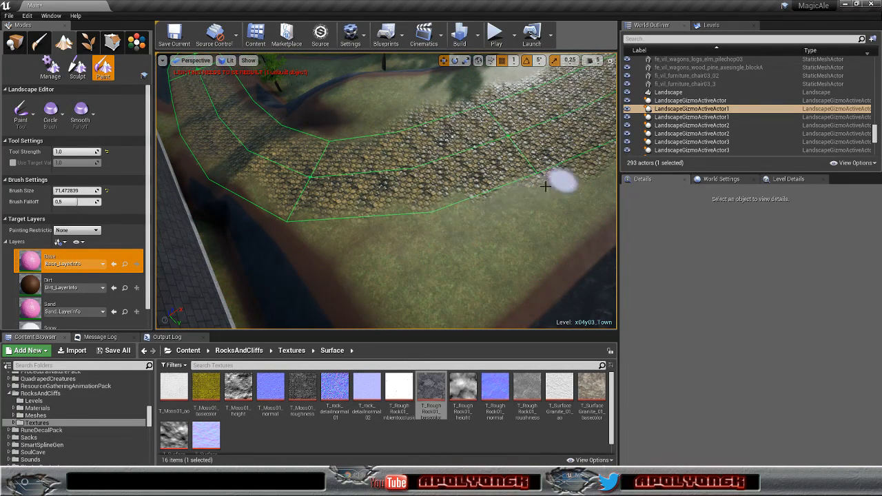
pyautogui.moveTo(545, 197)
pyautogui.mouseDown(button='right')
pyautogui.moveTo(496, 180)
pyautogui.moveTo(534, 189)
pyautogui.mouseUp(button='right')
pyautogui.moveTo(379, 224); pyautogui.dragTo(472, 223)
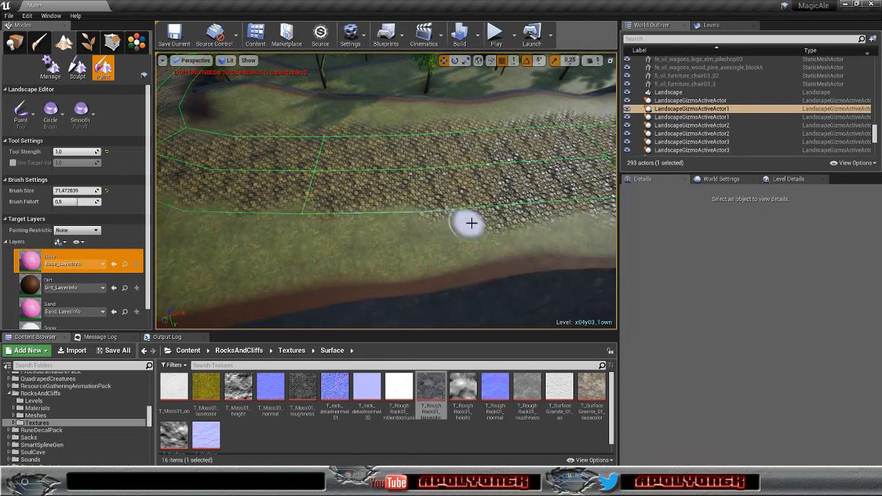
# Step: Continue the Base layer along the grassy waterside edge of the path, up to the approach to the green-roofed building
pyautogui.moveTo(564, 224); pyautogui.dragTo(340, 228, button='right')
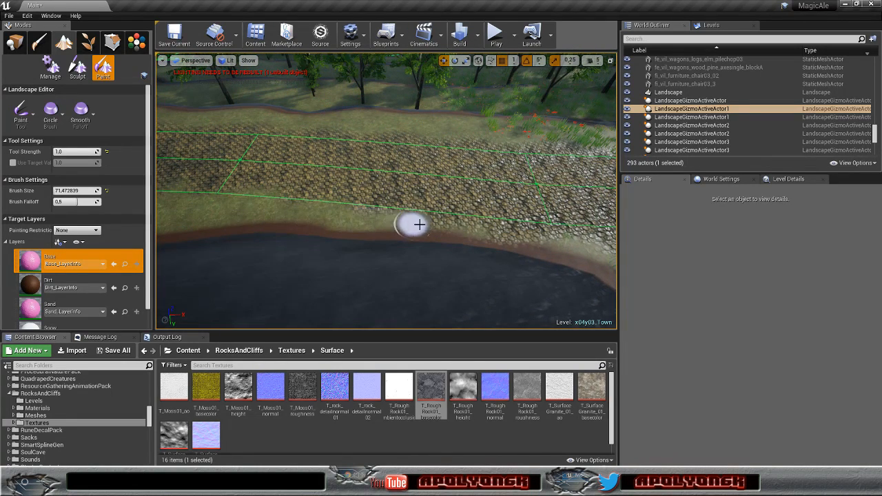
pyautogui.moveTo(552, 239); pyautogui.dragTo(576, 245)
pyautogui.moveTo(576, 244)
pyautogui.mouseDown(button='right')
pyautogui.moveTo(648, 227)
pyautogui.moveTo(645, 286)
pyautogui.mouseUp(button='right')
pyautogui.moveTo(303, 272)
pyautogui.mouseDown()
pyautogui.moveTo(384, 216)
pyautogui.moveTo(349, 228)
pyautogui.mouseUp()
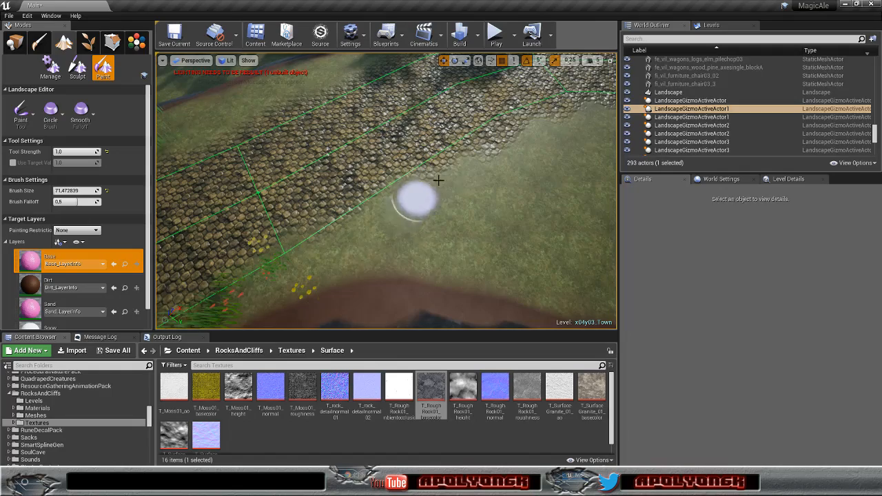
pyautogui.moveTo(503, 131)
pyautogui.mouseDown(button='right')
pyautogui.moveTo(528, 152)
pyautogui.moveTo(474, 127)
pyautogui.moveTo(479, 240)
pyautogui.mouseUp(button='right')
pyautogui.moveTo(479, 241); pyautogui.dragTo(450, 185)
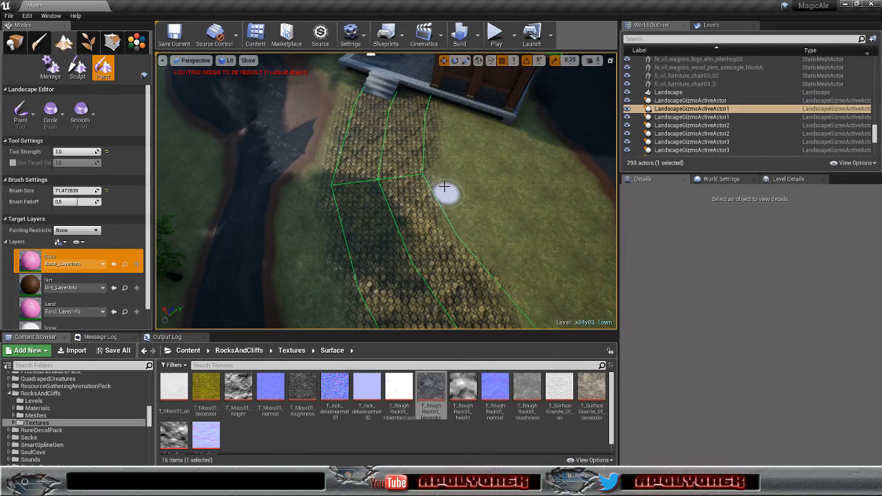
# Step: Cover stray cobblestones with the Base layer on both sides of the path at the green-roofed building's stone stairs
pyautogui.moveTo(443, 104); pyautogui.dragTo(446, 172)
pyautogui.moveTo(446, 172)
pyautogui.mouseDown(button='right')
pyautogui.moveTo(517, 165)
pyautogui.moveTo(537, 173)
pyautogui.mouseUp(button='right')
pyautogui.moveTo(383, 205); pyautogui.dragTo(429, 204)
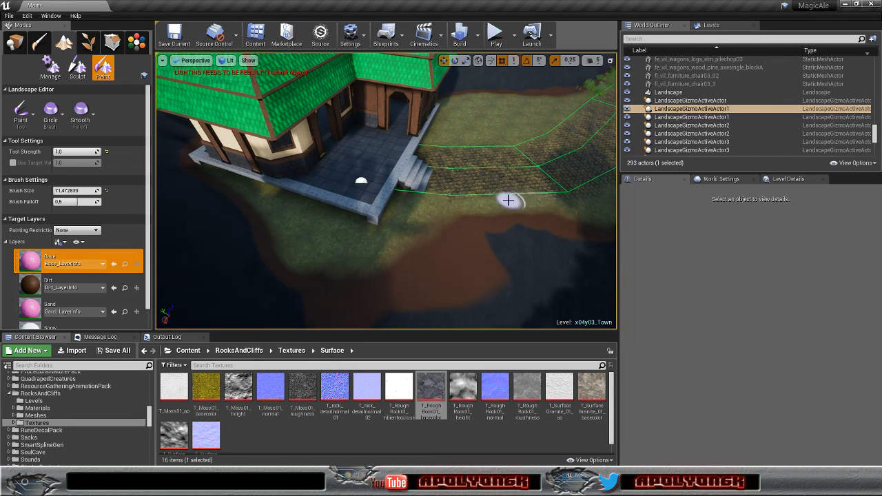
pyautogui.moveTo(498, 208); pyautogui.dragTo(513, 247, button='right')
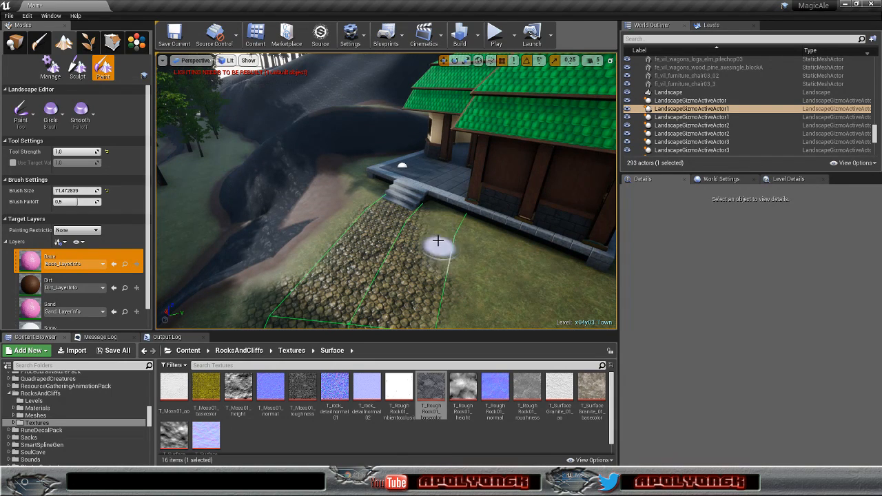
pyautogui.moveTo(465, 239)
pyautogui.mouseDown(button='right')
pyautogui.moveTo(506, 268)
pyautogui.moveTo(569, 269)
pyautogui.moveTo(409, 277)
pyautogui.mouseUp(button='right')
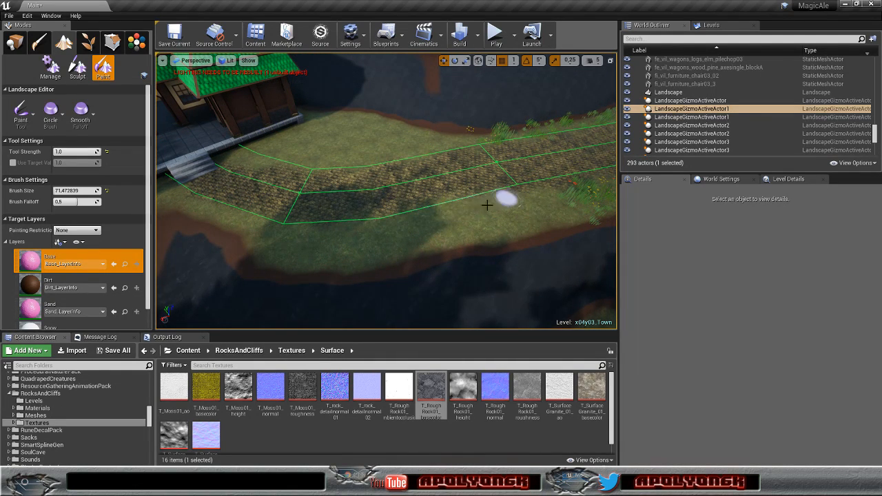
# Step: Paint the Base layer along the opposite edge of the path, from the green-roofed building back to the channel bend
pyautogui.moveTo(534, 190); pyautogui.dragTo(407, 202, button='right')
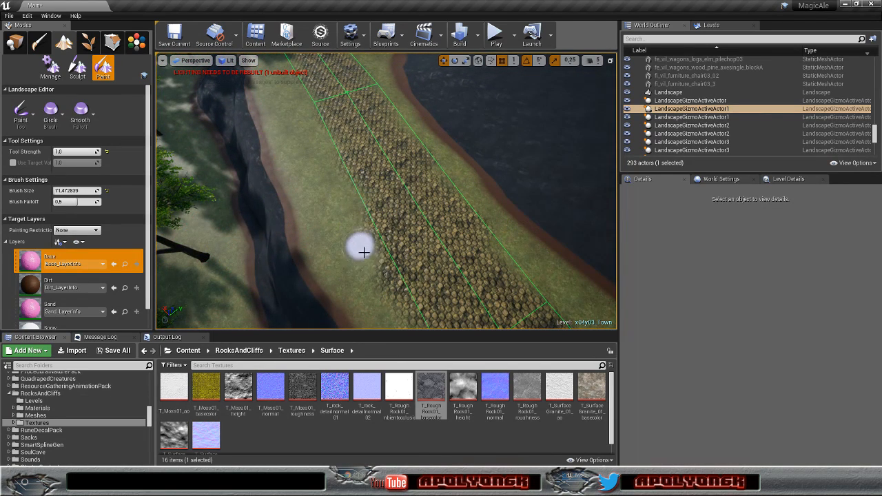
pyautogui.moveTo(376, 304); pyautogui.dragTo(506, 303, button='right')
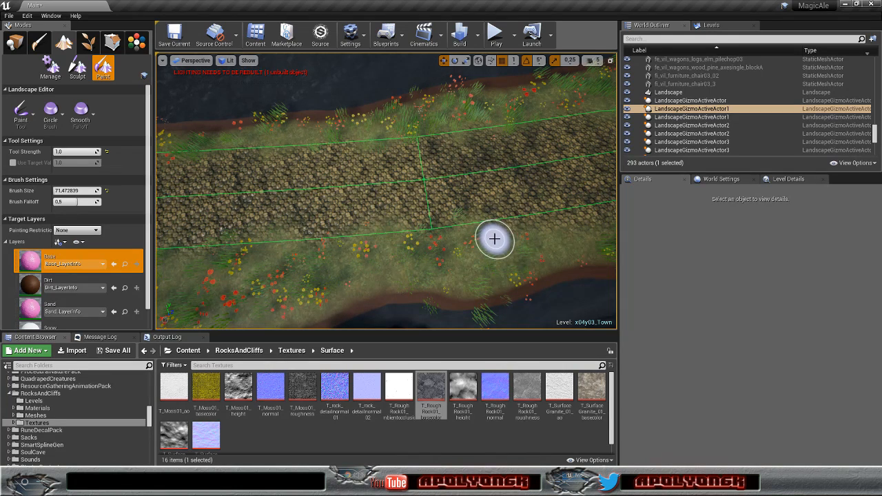
pyautogui.moveTo(427, 207); pyautogui.dragTo(545, 197, button='right')
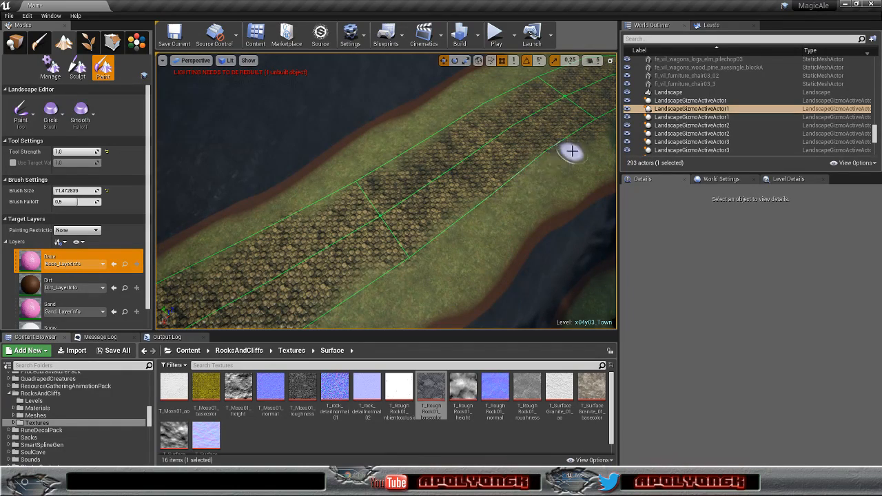
pyautogui.moveTo(557, 182)
pyautogui.mouseDown(button='right')
pyautogui.moveTo(585, 104)
pyautogui.moveTo(544, 207)
pyautogui.moveTo(579, 214)
pyautogui.moveTo(437, 309)
pyautogui.mouseUp(button='right')
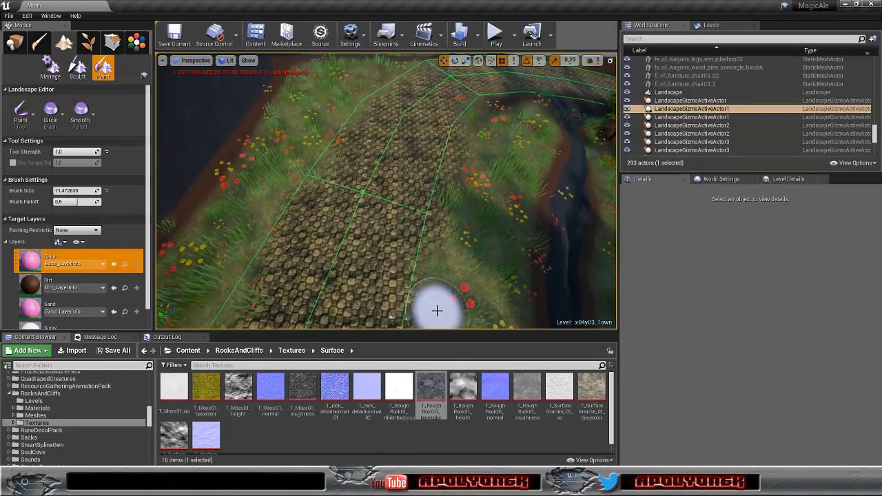
pyautogui.moveTo(445, 199)
pyautogui.mouseDown(button='right')
pyautogui.moveTo(424, 230)
pyautogui.moveTo(406, 234)
pyautogui.moveTo(379, 220)
pyautogui.mouseUp(button='right')
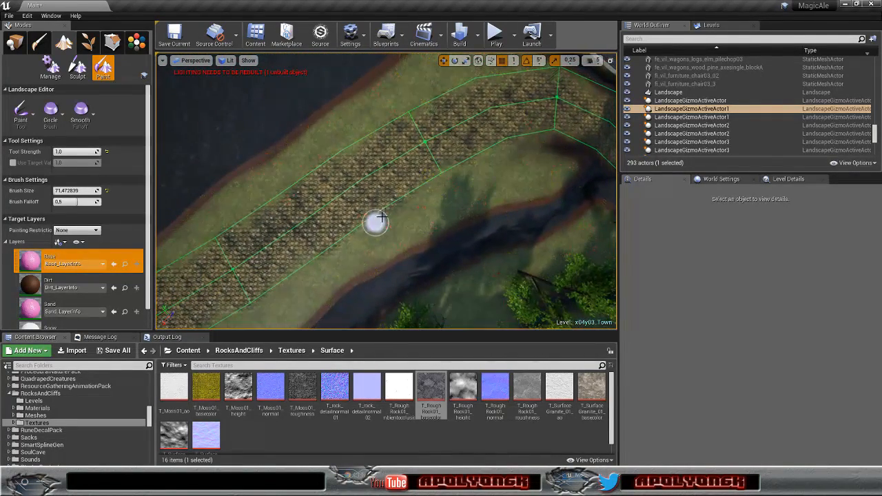
pyautogui.moveTo(437, 196); pyautogui.dragTo(538, 104, button='right')
pyautogui.moveTo(386, 193)
pyautogui.mouseDown(button='right')
pyautogui.moveTo(414, 159)
pyautogui.moveTo(420, 241)
pyautogui.moveTo(427, 210)
pyautogui.moveTo(442, 207)
pyautogui.moveTo(362, 214)
pyautogui.moveTo(328, 272)
pyautogui.moveTo(336, 284)
pyautogui.mouseUp(button='right')
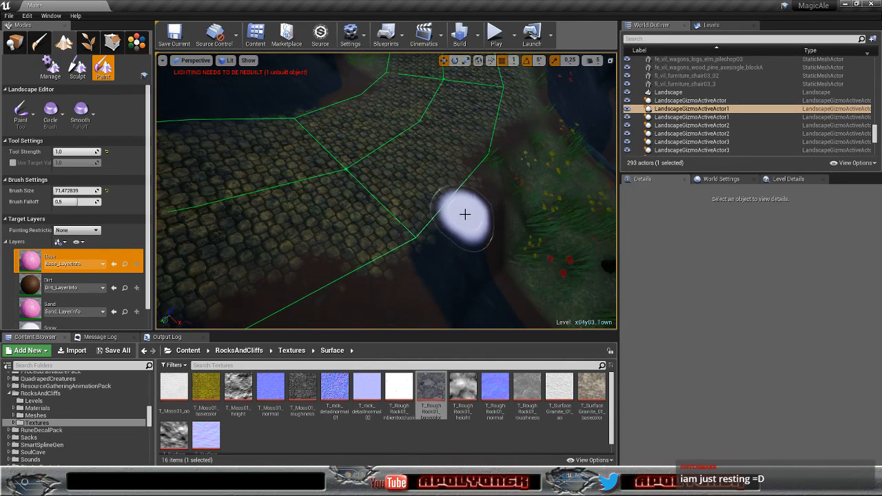
# Step: Paint the Base layer along the path edge from the channel bend past the narrow stream and the tree-lined curve
pyautogui.moveTo(481, 215); pyautogui.dragTo(516, 194, button='right')
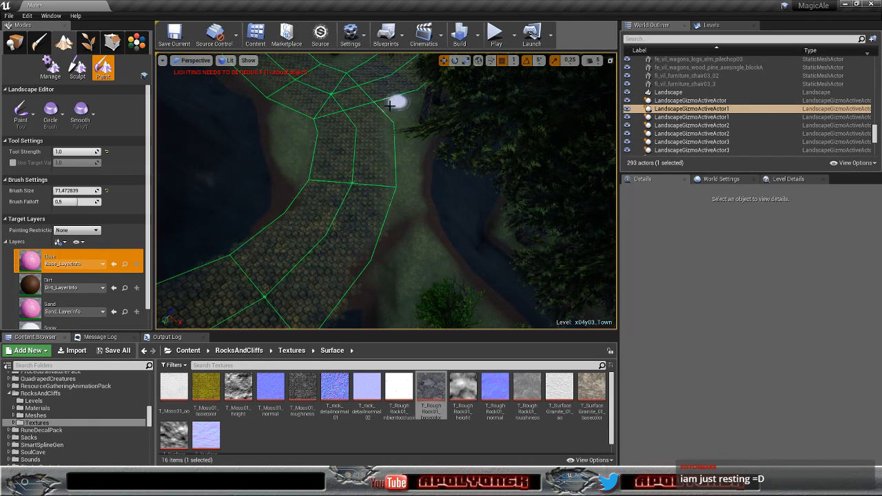
pyautogui.moveTo(422, 110)
pyautogui.mouseDown(button='right')
pyautogui.moveTo(438, 101)
pyautogui.moveTo(451, 107)
pyautogui.moveTo(378, 113)
pyautogui.mouseUp(button='right')
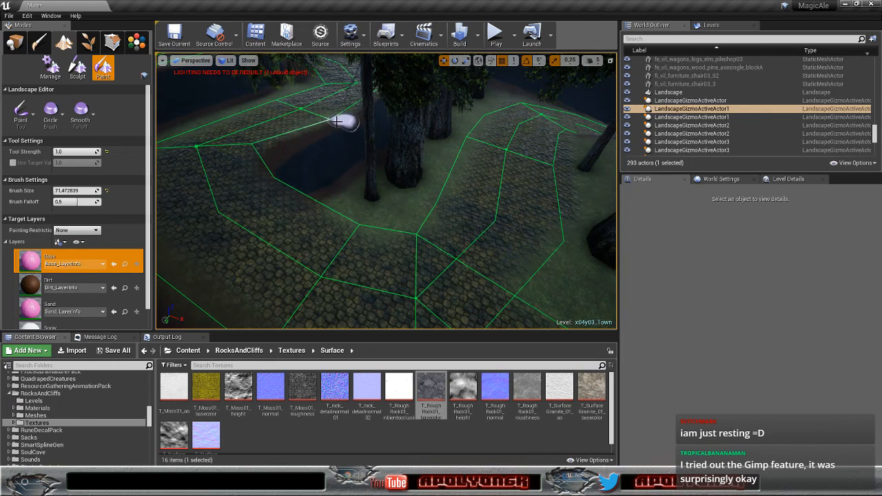
pyautogui.press('w')
pyautogui.moveTo(354, 117)
pyautogui.mouseDown(button='right')
pyautogui.moveTo(392, 172)
pyautogui.moveTo(417, 186)
pyautogui.mouseUp(button='right')
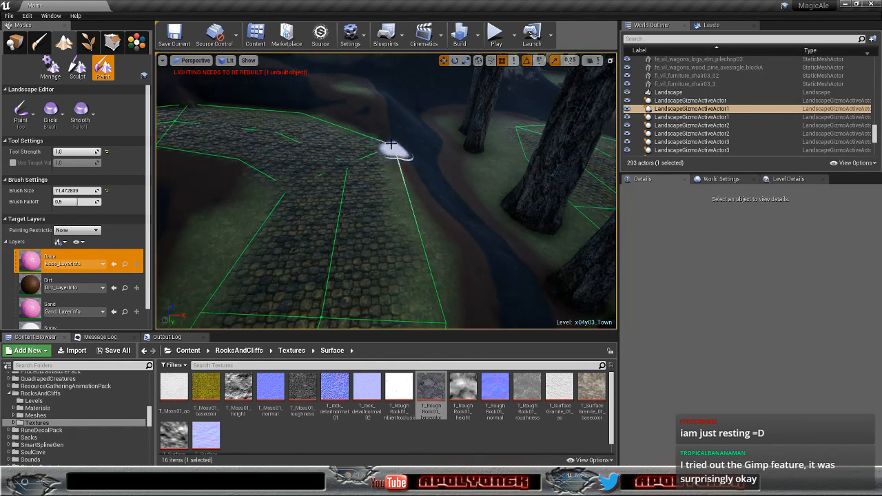
pyautogui.press('w')
pyautogui.moveTo(399, 112)
pyautogui.mouseDown(button='right')
pyautogui.moveTo(475, 117)
pyautogui.moveTo(544, 155)
pyautogui.moveTo(531, 104)
pyautogui.moveTo(372, 83)
pyautogui.moveTo(379, 124)
pyautogui.moveTo(434, 114)
pyautogui.moveTo(428, 138)
pyautogui.mouseUp(button='right')
pyautogui.moveTo(408, 152)
pyautogui.mouseDown()
pyautogui.moveTo(419, 160)
pyautogui.moveTo(297, 186)
pyautogui.moveTo(249, 210)
pyautogui.mouseUp()
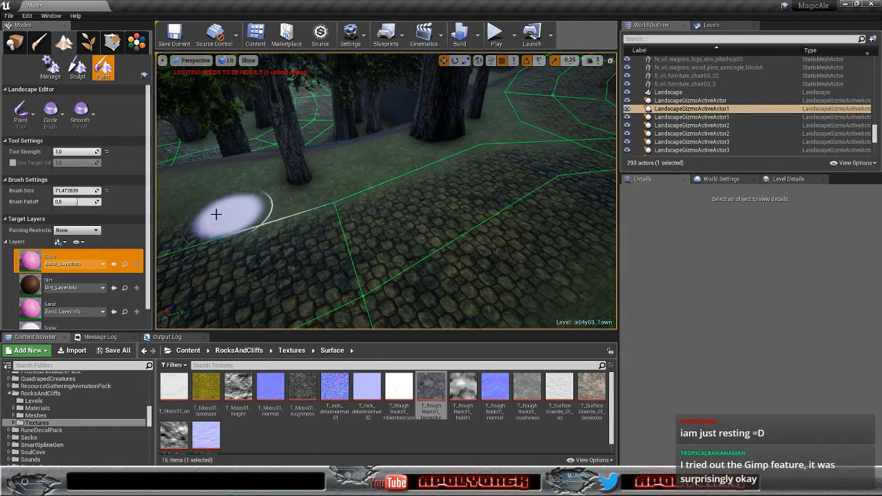
# Step: Continue the Base layer along the waterside edges of the curved path around the junction
pyautogui.moveTo(237, 202); pyautogui.dragTo(160, 200, button='right')
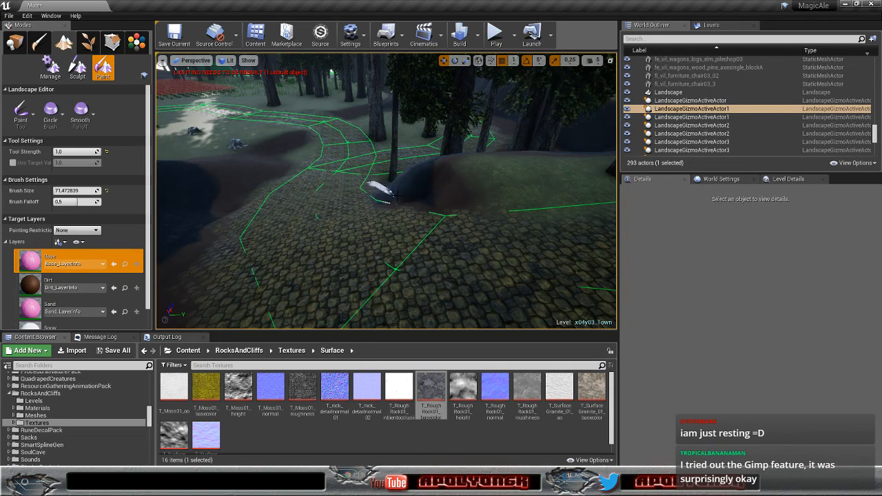
pyautogui.moveTo(473, 201)
pyautogui.mouseDown(button='right')
pyautogui.moveTo(379, 205)
pyautogui.moveTo(463, 224)
pyautogui.moveTo(455, 206)
pyautogui.mouseUp(button='right')
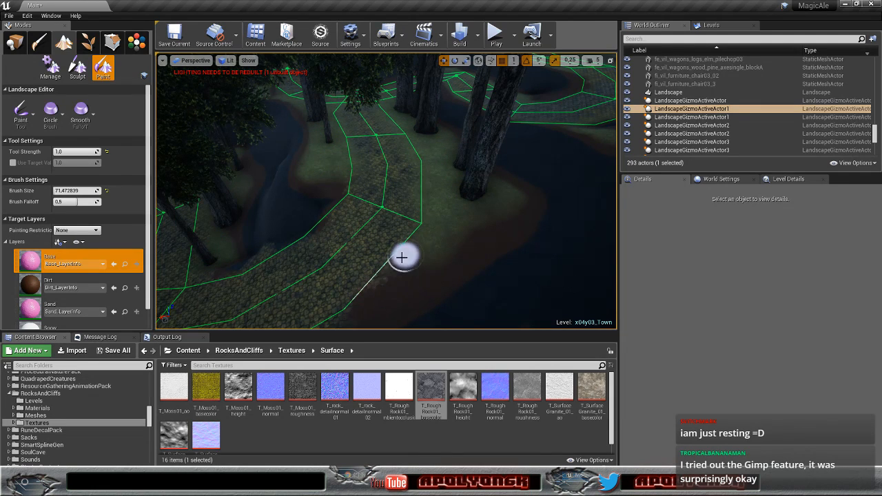
pyautogui.moveTo(390, 292); pyautogui.dragTo(433, 285, button='right')
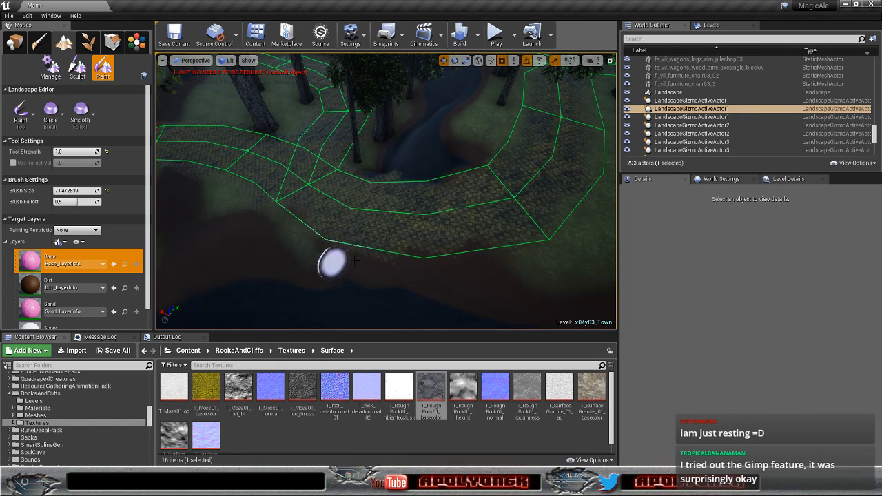
pyautogui.moveTo(339, 246); pyautogui.dragTo(362, 199, button='right')
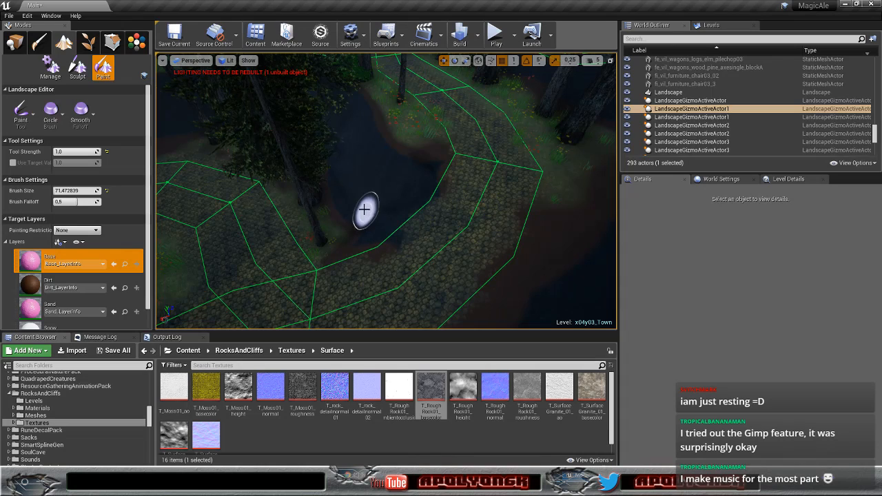
pyautogui.moveTo(388, 199); pyautogui.dragTo(445, 198, button='right')
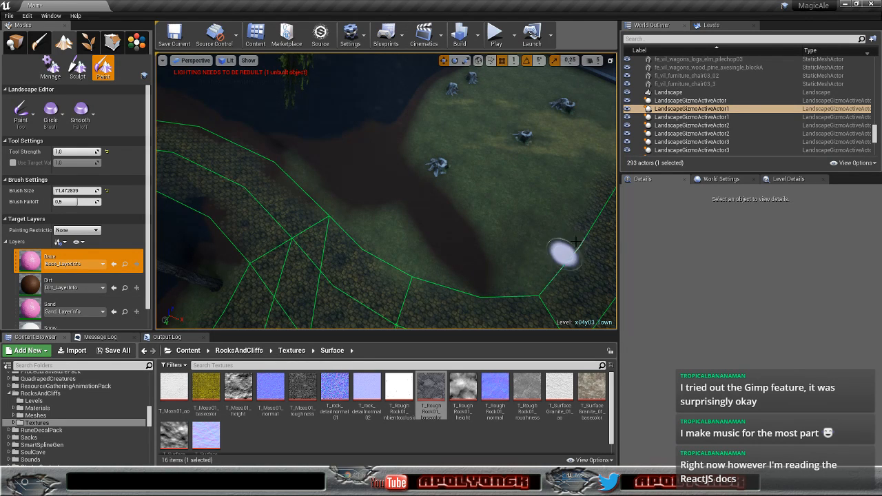
# Step: Paint the Base layer along the path edge beside the grassy field with tree stumps, towards the green-roofed house
pyautogui.moveTo(574, 221)
pyautogui.mouseDown(button='right')
pyautogui.moveTo(613, 180)
pyautogui.moveTo(608, 195)
pyautogui.mouseUp(button='right')
pyautogui.press('w')
pyautogui.moveTo(360, 266); pyautogui.dragTo(383, 226)
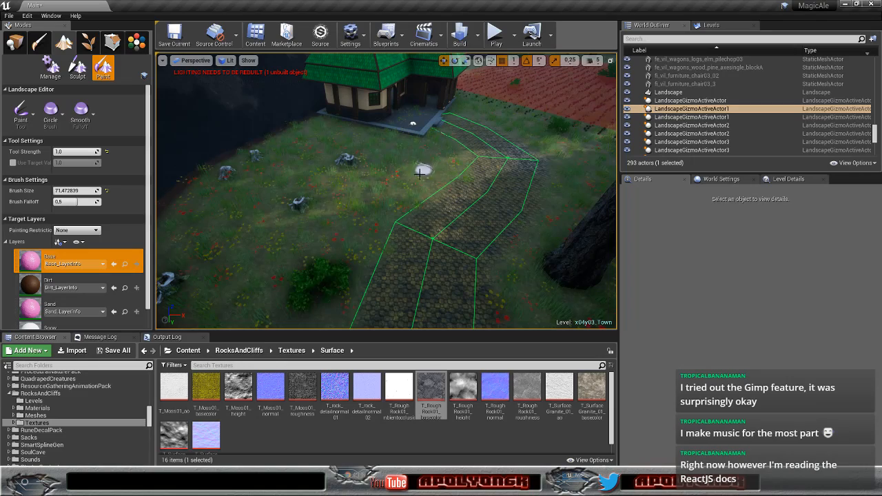
# Step: Cover stray cobblestones with the Base layer where the path meets the green-roofed house's stone steps and along the adjoining edge
pyautogui.press('w')
pyautogui.moveTo(379, 180); pyautogui.dragTo(245, 251, button='right')
pyautogui.press('d')
pyautogui.moveTo(428, 213); pyautogui.dragTo(409, 193, button='right')
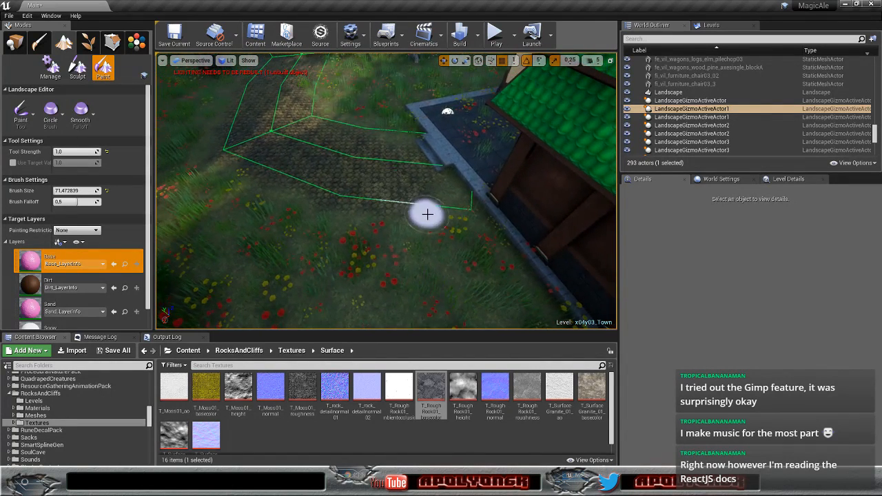
pyautogui.moveTo(439, 219); pyautogui.dragTo(415, 226)
pyautogui.moveTo(295, 196); pyautogui.dragTo(227, 161)
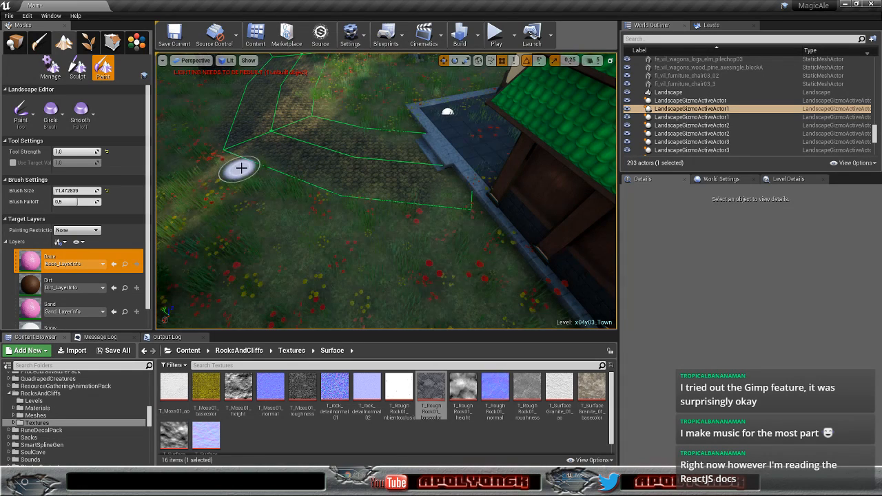
# Step: Paint the Base layer along the outer path edge from the green-roofed house back towards the junction
pyautogui.moveTo(231, 170); pyautogui.dragTo(330, 254, button='right')
pyautogui.moveTo(330, 254); pyautogui.dragTo(344, 220)
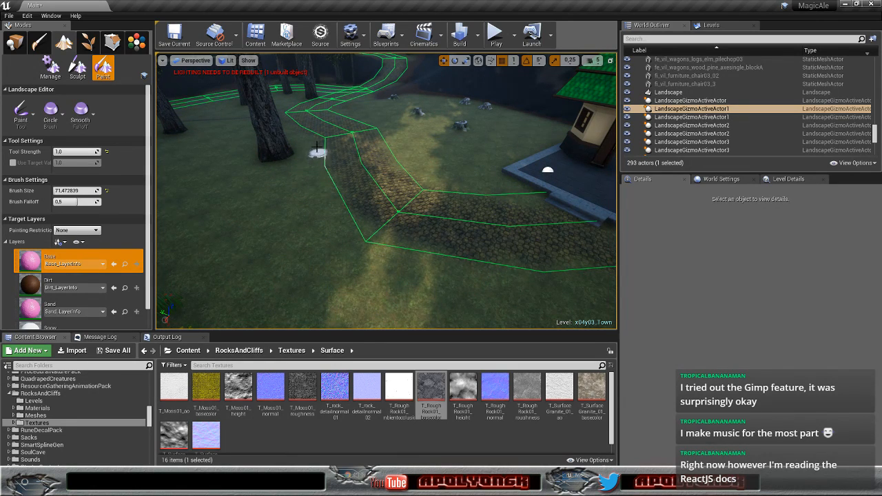
pyautogui.moveTo(305, 140)
pyautogui.mouseDown(button='right')
pyautogui.moveTo(377, 251)
pyautogui.moveTo(275, 128)
pyautogui.moveTo(451, 131)
pyautogui.moveTo(476, 156)
pyautogui.mouseUp(button='right')
pyautogui.moveTo(350, 264)
pyautogui.mouseDown()
pyautogui.moveTo(366, 204)
pyautogui.moveTo(353, 206)
pyautogui.mouseUp()
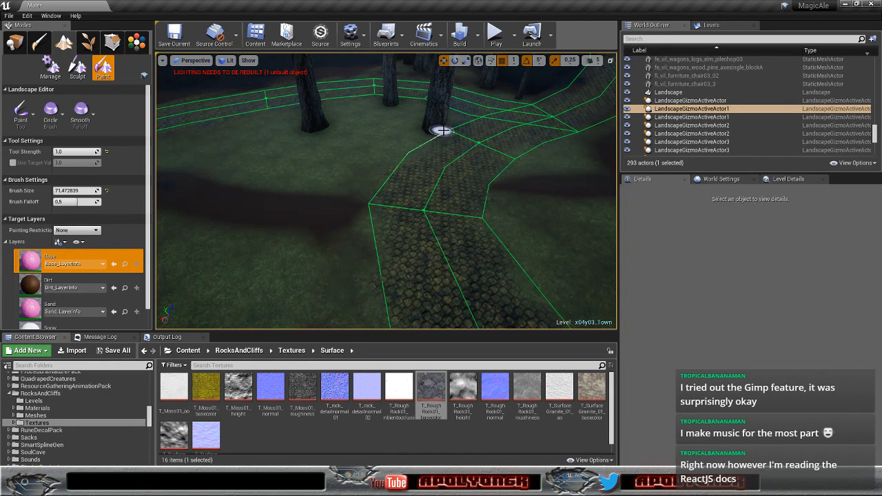
# Step: Continue the Base layer past the path junction and along the edge beside the large tree trunks
pyautogui.moveTo(386, 164)
pyautogui.mouseDown(button='right')
pyautogui.moveTo(469, 155)
pyautogui.moveTo(510, 168)
pyautogui.moveTo(545, 207)
pyautogui.mouseUp(button='right')
pyautogui.moveTo(386, 191)
pyautogui.mouseDown(button='right')
pyautogui.moveTo(469, 196)
pyautogui.moveTo(483, 224)
pyautogui.moveTo(534, 213)
pyautogui.moveTo(472, 144)
pyautogui.mouseUp(button='right')
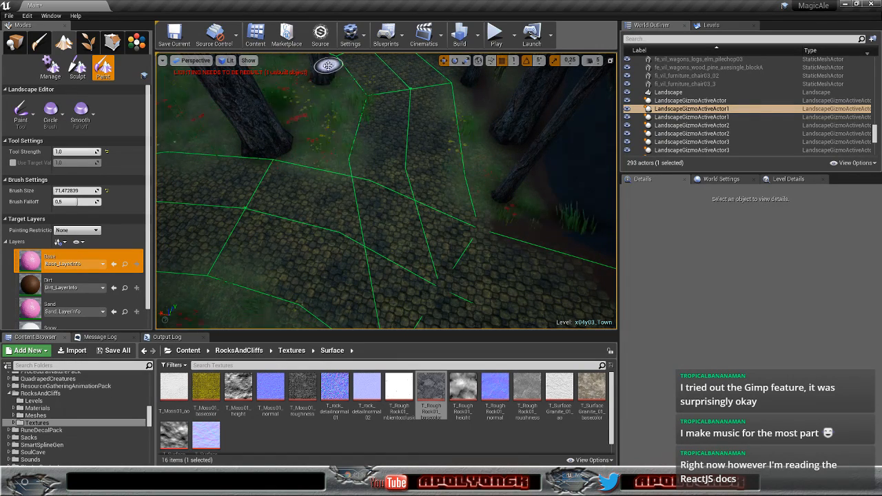
pyautogui.moveTo(368, 98)
pyautogui.mouseDown(button='right')
pyautogui.moveTo(348, 72)
pyautogui.moveTo(390, 94)
pyautogui.mouseUp(button='right')
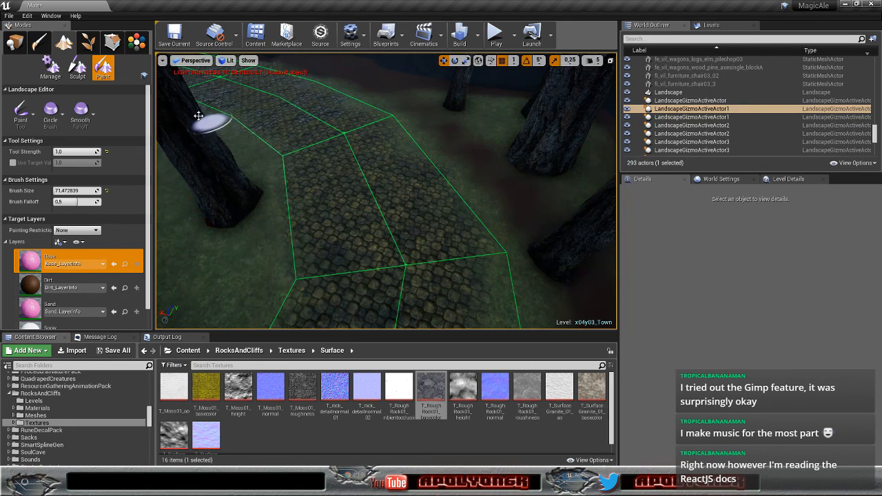
pyautogui.press('w')
pyautogui.moveTo(195, 112)
pyautogui.mouseDown(button='right')
pyautogui.moveTo(166, 93)
pyautogui.moveTo(162, 79)
pyautogui.moveTo(165, 117)
pyautogui.moveTo(221, 93)
pyautogui.moveTo(194, 112)
pyautogui.mouseUp(button='right')
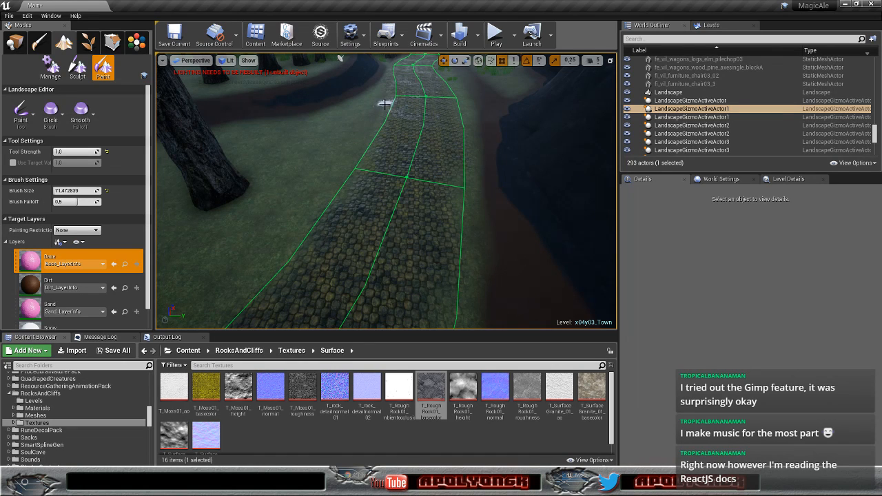
# Step: Paint the Base layer along both edges of the long straight path running beside the dark channel
pyautogui.moveTo(364, 123)
pyautogui.mouseDown(button='right')
pyautogui.moveTo(366, 76)
pyautogui.moveTo(379, 79)
pyautogui.moveTo(369, 137)
pyautogui.moveTo(364, 114)
pyautogui.mouseUp(button='right')
pyautogui.press('w')
pyautogui.press('s')
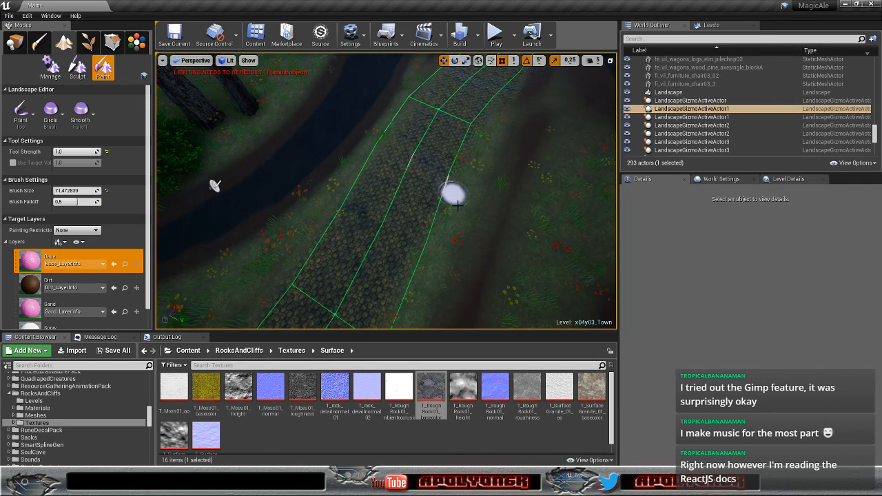
pyautogui.moveTo(478, 246)
pyautogui.mouseDown(button='right')
pyautogui.moveTo(534, 241)
pyautogui.moveTo(541, 226)
pyautogui.mouseUp(button='right')
pyautogui.moveTo(415, 278)
pyautogui.mouseDown()
pyautogui.moveTo(392, 180)
pyautogui.moveTo(413, 108)
pyautogui.mouseUp()
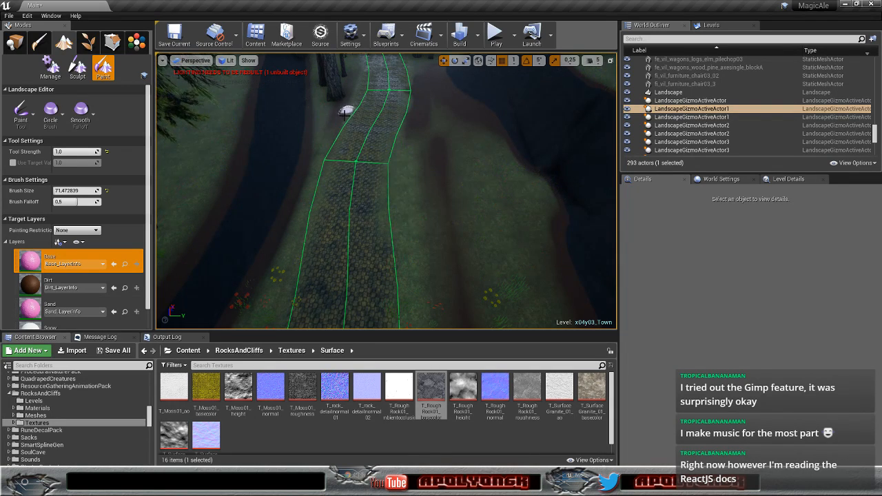
pyautogui.press('w')
pyautogui.moveTo(363, 76)
pyautogui.mouseDown(button='right')
pyautogui.moveTo(366, 55)
pyautogui.moveTo(364, 79)
pyautogui.moveTo(394, 187)
pyautogui.mouseUp(button='right')
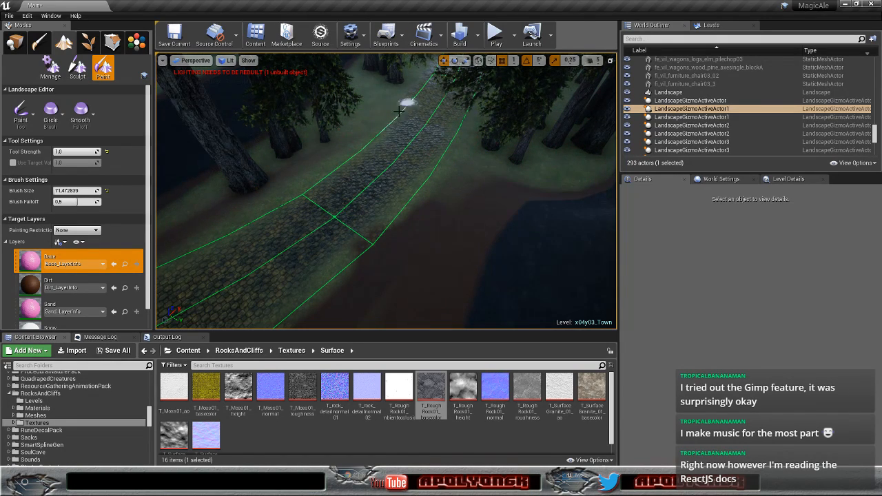
# Step: Paint the Base layer along both edges of the cobblestone path where it enters the forest
pyautogui.press('w')
pyautogui.moveTo(387, 99)
pyautogui.mouseDown(button='right')
pyautogui.moveTo(420, 62)
pyautogui.moveTo(421, 34)
pyautogui.moveTo(407, 111)
pyautogui.moveTo(482, 189)
pyautogui.mouseUp(button='right')
pyautogui.press('s')
pyautogui.press('w')
pyautogui.moveTo(478, 225); pyautogui.dragTo(468, 186)
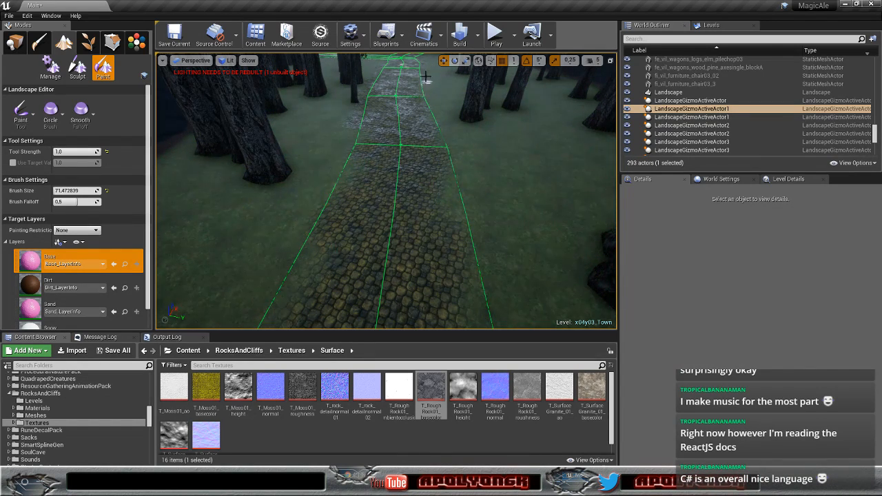
pyautogui.moveTo(346, 135); pyautogui.dragTo(369, 81)
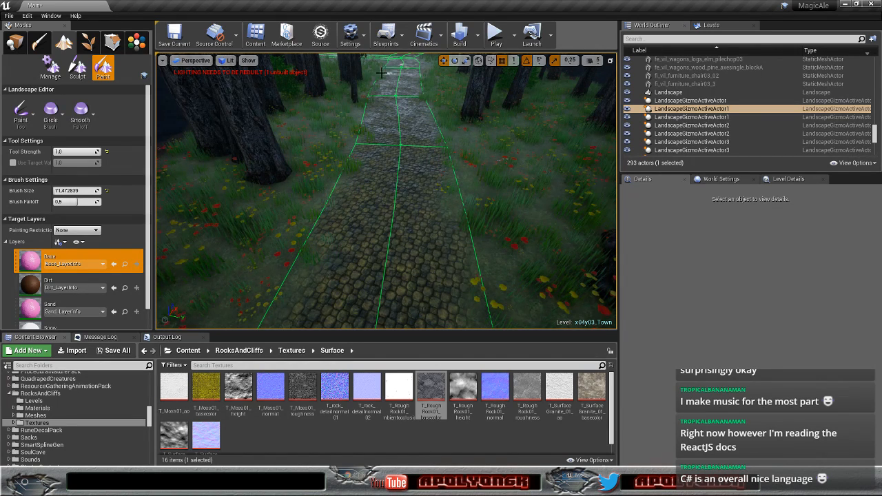
# Step: Extend the Base layer along both edges of the forest path up to the fork
pyautogui.moveTo(372, 81); pyautogui.dragTo(453, 146, button='right')
pyautogui.press('w')
pyautogui.moveTo(455, 250); pyautogui.dragTo(448, 246)
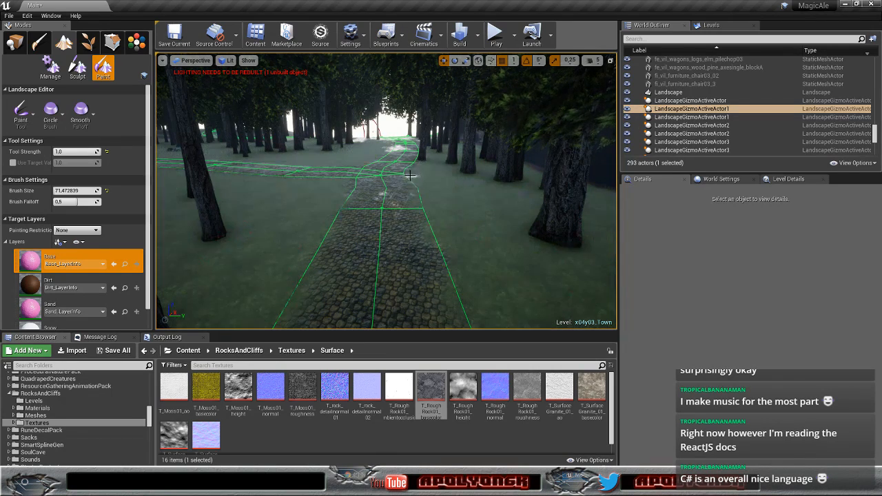
pyautogui.moveTo(331, 199)
pyautogui.mouseDown()
pyautogui.moveTo(340, 182)
pyautogui.moveTo(349, 189)
pyautogui.mouseUp()
# Step: Paint the Base layer along the forest-side edge of the branch path, from the fork to the clearing with tree stumps
pyautogui.press('w')
pyautogui.moveTo(350, 189)
pyautogui.mouseDown(button='right')
pyautogui.moveTo(350, 149)
pyautogui.moveTo(348, 189)
pyautogui.moveTo(327, 214)
pyautogui.moveTo(280, 200)
pyautogui.moveTo(274, 212)
pyautogui.mouseUp(button='right')
pyautogui.moveTo(385, 282)
pyautogui.mouseDown()
pyautogui.moveTo(376, 231)
pyautogui.moveTo(392, 266)
pyautogui.moveTo(379, 184)
pyautogui.mouseUp()
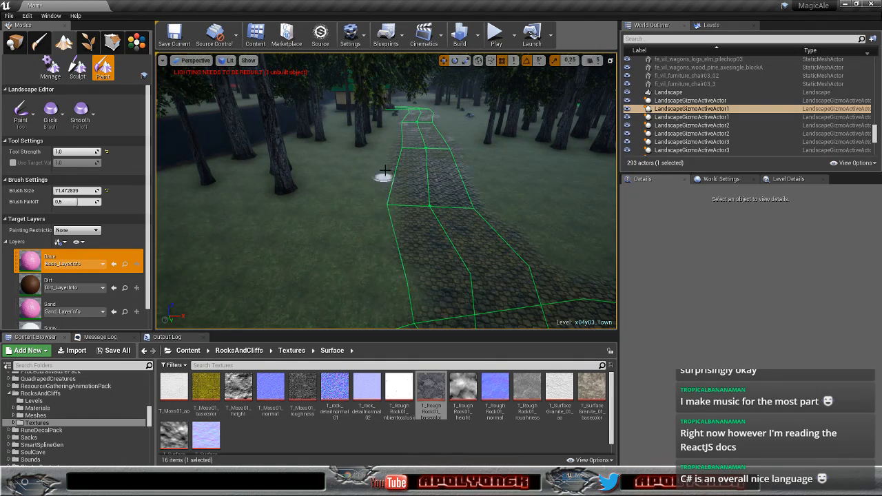
pyautogui.moveTo(390, 152); pyautogui.dragTo(395, 142)
pyautogui.moveTo(396, 138)
pyautogui.mouseDown(button='right')
pyautogui.moveTo(399, 69)
pyautogui.moveTo(386, 200)
pyautogui.moveTo(441, 186)
pyautogui.mouseUp(button='right')
pyautogui.press('w')
pyautogui.moveTo(283, 213); pyautogui.dragTo(310, 211)
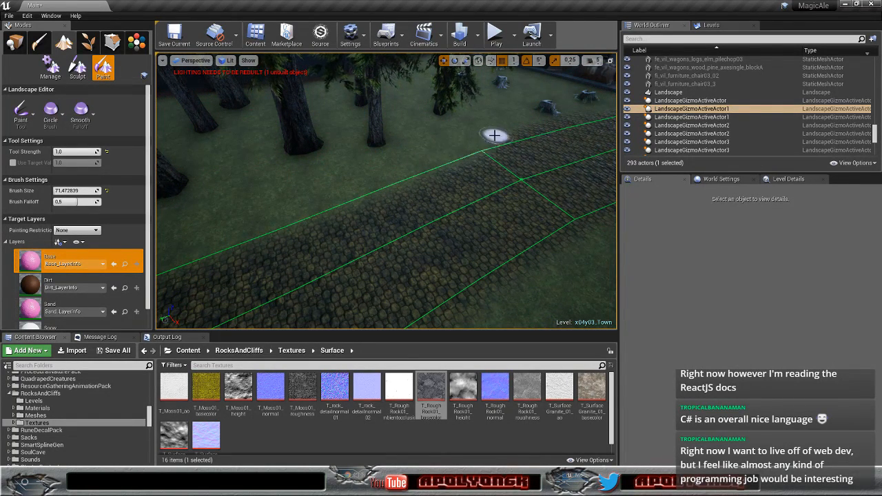
pyautogui.moveTo(556, 120); pyautogui.dragTo(565, 114)
# Step: Cover stray cobblestones with the Base layer on both sides of the path at the timber-framed house's porch
pyautogui.press('w')
pyautogui.moveTo(565, 115)
pyautogui.mouseDown(button='right')
pyautogui.moveTo(530, 110)
pyautogui.moveTo(453, 151)
pyautogui.moveTo(435, 129)
pyautogui.mouseUp(button='right')
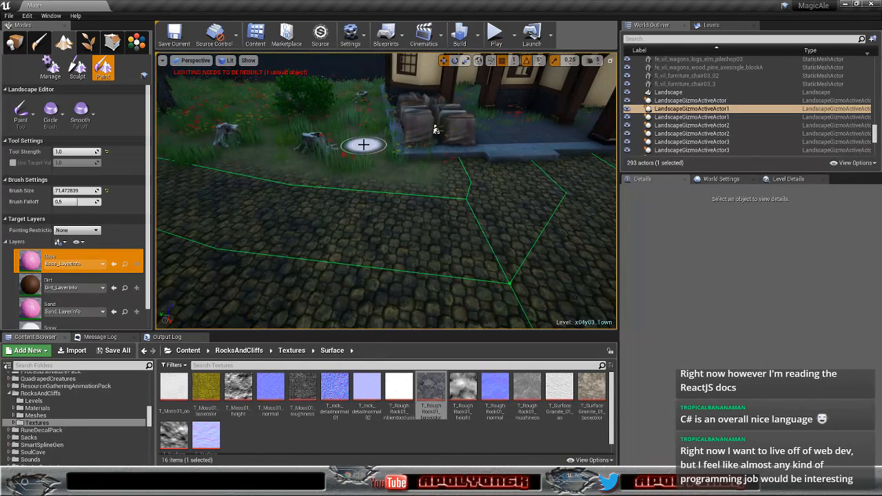
pyautogui.moveTo(209, 150); pyautogui.dragTo(228, 155)
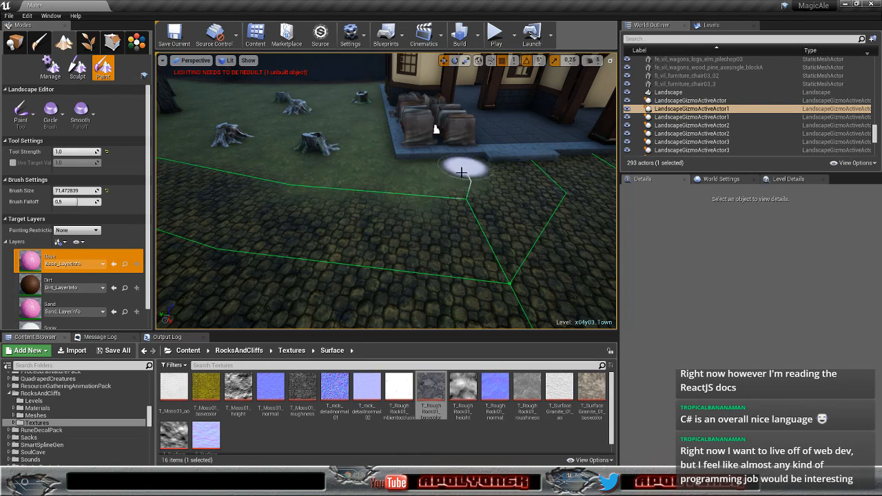
pyautogui.moveTo(448, 175); pyautogui.dragTo(452, 218, button='right')
pyautogui.moveTo(386, 227); pyautogui.dragTo(411, 191)
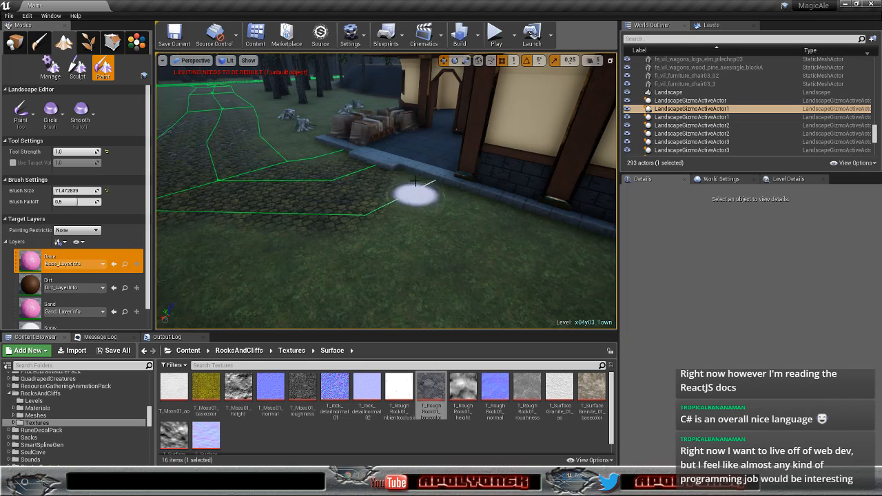
# Step: Paint the Base layer along the opposite edge of the branch path, starting back from the timber-framed house
pyautogui.moveTo(244, 221); pyautogui.dragTo(312, 244, button='right')
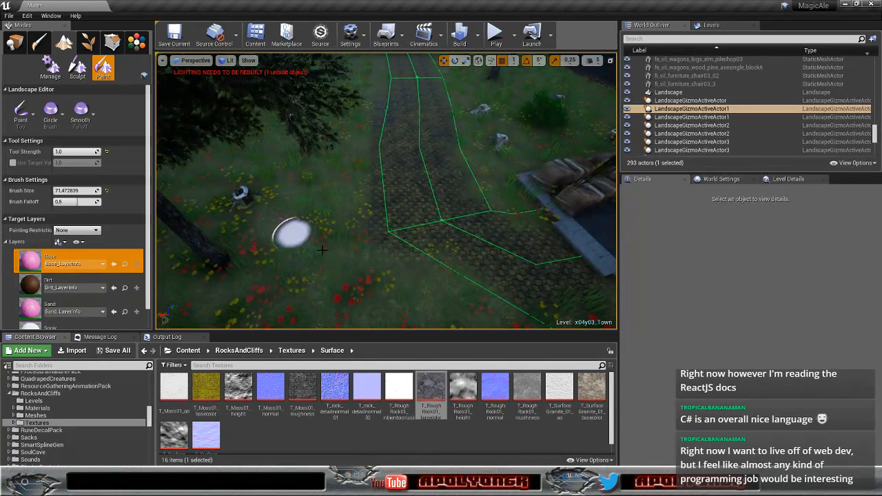
pyautogui.moveTo(312, 244); pyautogui.dragTo(436, 286)
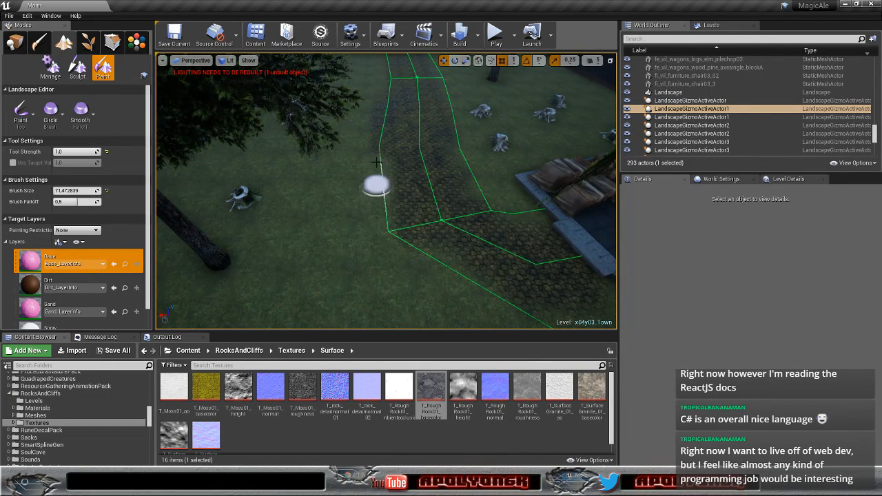
# Step: Paint the Base layer along the left edge of the cobblestone path running from the stone steps to the forest junction
pyautogui.moveTo(381, 80); pyautogui.dragTo(343, 140, button='right')
pyautogui.moveTo(356, 230); pyautogui.dragTo(377, 222)
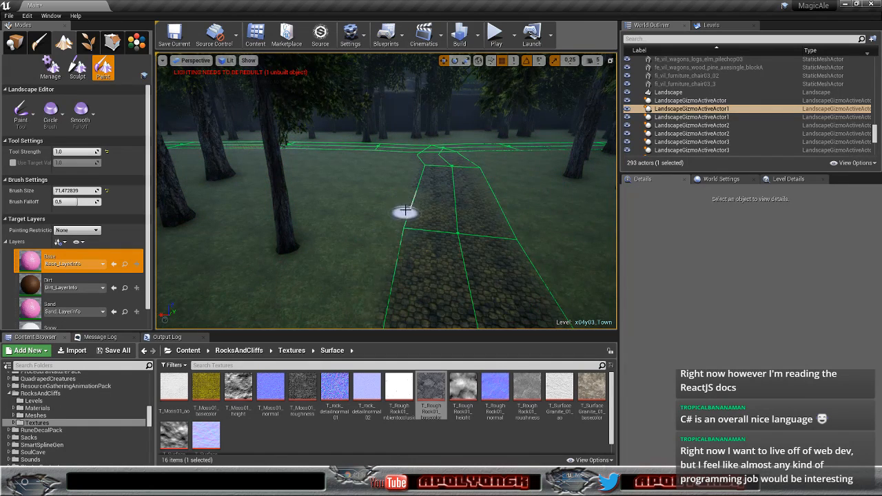
pyautogui.press('w')
pyautogui.moveTo(416, 178)
pyautogui.mouseDown(button='right')
pyautogui.moveTo(414, 149)
pyautogui.moveTo(384, 209)
pyautogui.mouseUp(button='right')
pyautogui.moveTo(353, 252); pyautogui.dragTo(377, 226)
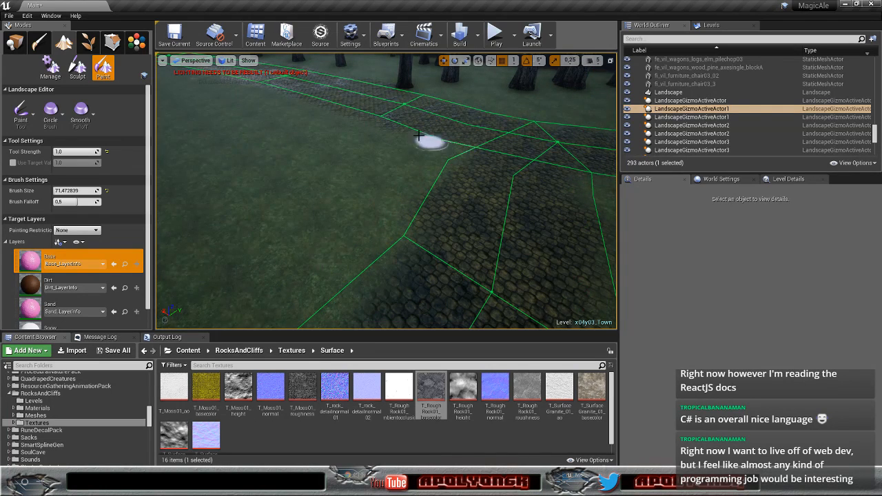
# Step: Clean up the junction's corner and both edges of the straight stretch beyond it with the Base landscape layer
pyautogui.moveTo(361, 121); pyautogui.dragTo(331, 113)
pyautogui.moveTo(324, 111)
pyautogui.mouseDown(button='right')
pyautogui.moveTo(365, 93)
pyautogui.moveTo(407, 53)
pyautogui.moveTo(406, 131)
pyautogui.moveTo(403, 65)
pyautogui.moveTo(386, 155)
pyautogui.moveTo(366, 172)
pyautogui.moveTo(482, 216)
pyautogui.mouseUp(button='right')
pyautogui.press('w')
pyautogui.press('w')
pyautogui.moveTo(482, 216)
pyautogui.mouseDown()
pyautogui.moveTo(486, 256)
pyautogui.moveTo(441, 224)
pyautogui.moveTo(470, 199)
pyautogui.moveTo(436, 64)
pyautogui.moveTo(448, 112)
pyautogui.mouseUp()
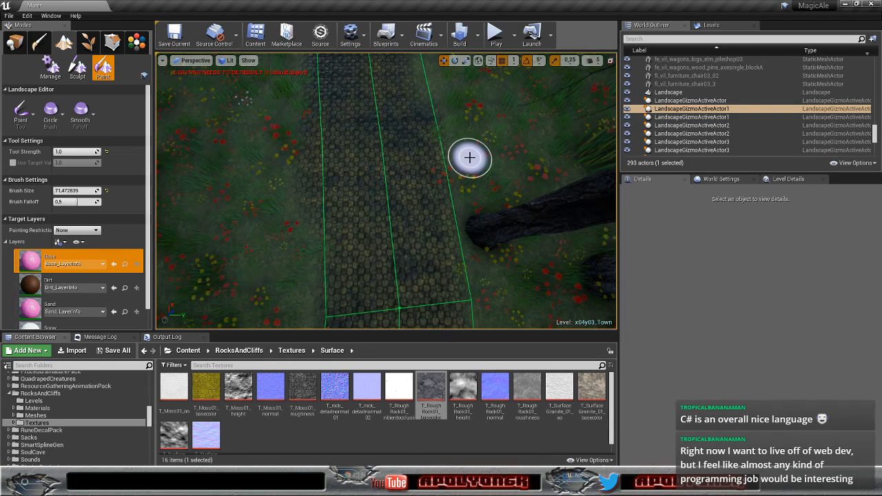
pyautogui.moveTo(469, 157)
pyautogui.mouseDown()
pyautogui.moveTo(301, 223)
pyautogui.moveTo(301, 234)
pyautogui.moveTo(301, 141)
pyautogui.mouseUp()
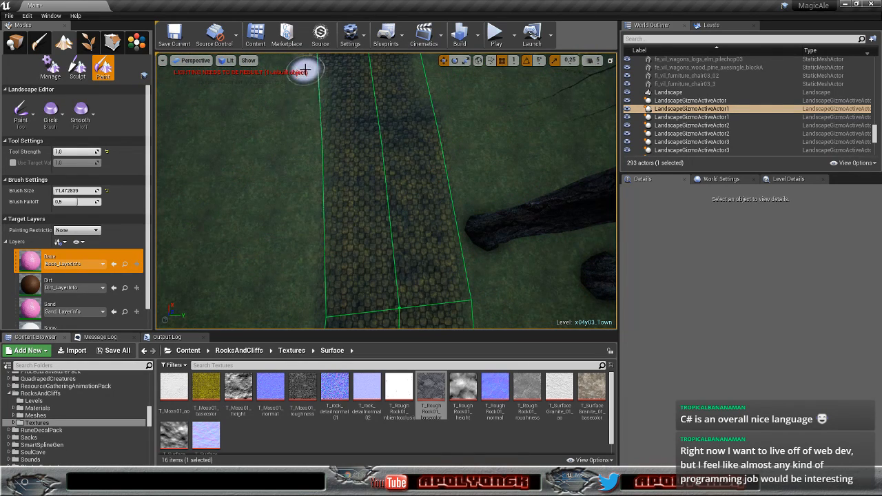
# Step: Paint Base along both sides of the straight cobblestone path between the trees, trimming cobbles outside the spline
pyautogui.moveTo(476, 140)
pyautogui.mouseDown(button='right')
pyautogui.moveTo(474, 69)
pyautogui.moveTo(476, 80)
pyautogui.mouseUp(button='right')
pyautogui.moveTo(516, 254); pyautogui.dragTo(461, 168)
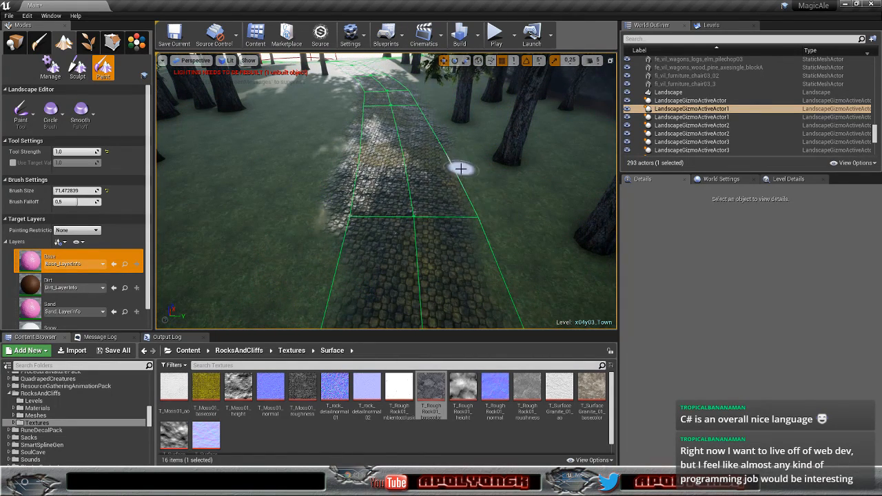
pyautogui.moveTo(330, 222); pyautogui.dragTo(333, 188)
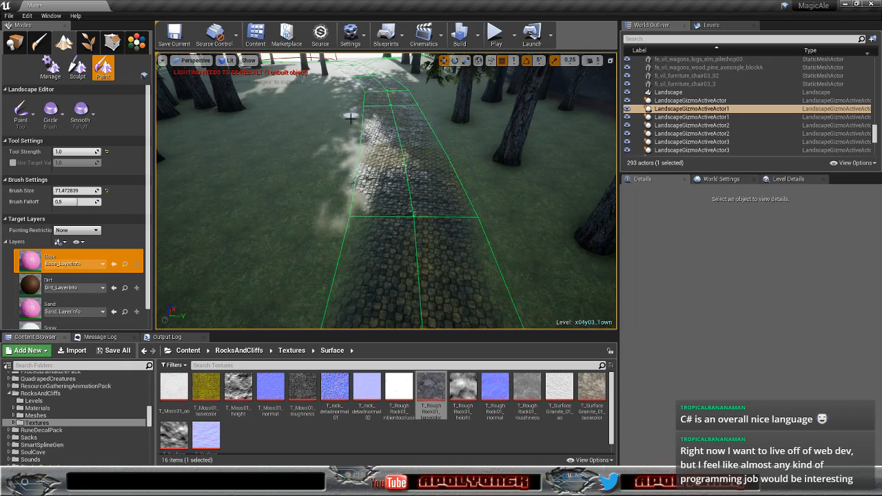
pyautogui.moveTo(359, 103)
pyautogui.mouseDown(button='right')
pyautogui.moveTo(361, 54)
pyautogui.moveTo(352, 87)
pyautogui.mouseUp(button='right')
pyautogui.press('w')
pyautogui.moveTo(492, 218)
pyautogui.mouseDown()
pyautogui.moveTo(469, 178)
pyautogui.moveTo(490, 201)
pyautogui.mouseUp()
pyautogui.moveTo(365, 196); pyautogui.dragTo(357, 131)
# Step: Paint the Base layer along the inner edge of the path's bend, beside the sunlit clearing
pyautogui.press('w')
pyautogui.moveTo(357, 131)
pyautogui.mouseDown(button='right')
pyautogui.moveTo(358, 86)
pyautogui.moveTo(357, 134)
pyautogui.moveTo(329, 142)
pyautogui.moveTo(332, 200)
pyautogui.mouseUp(button='right')
pyautogui.press('d')
pyautogui.moveTo(389, 251); pyautogui.dragTo(413, 176)
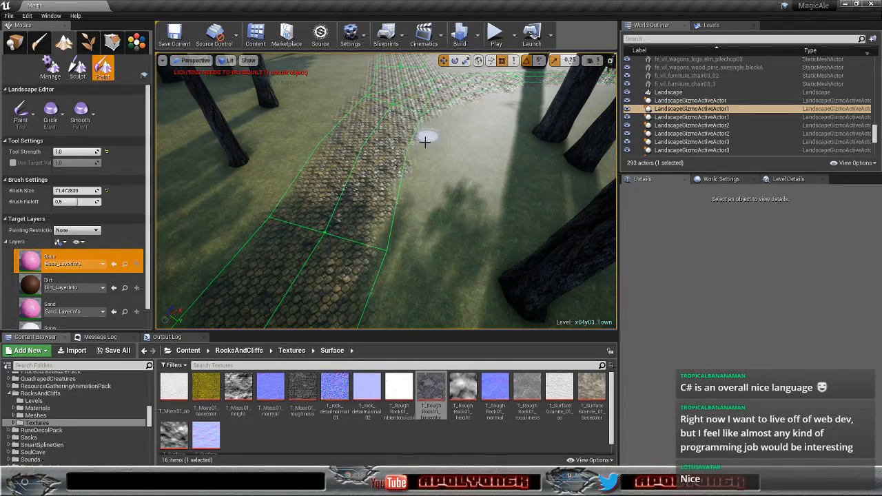
pyautogui.moveTo(465, 102); pyautogui.dragTo(462, 99)
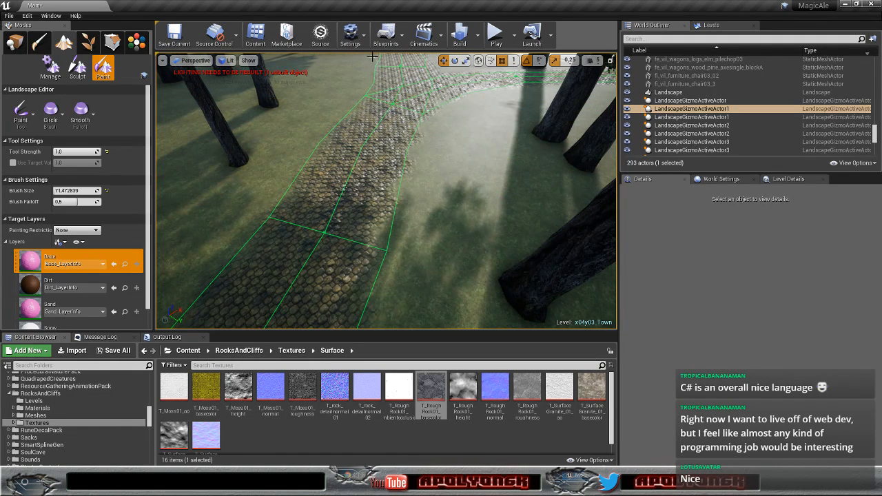
# Step: Trim the edges of the narrow branch path leading uphill from the wide cobblestone junction with the Base layer
pyautogui.moveTo(384, 95)
pyautogui.mouseDown(button='right')
pyautogui.moveTo(407, 59)
pyautogui.moveTo(482, 100)
pyautogui.moveTo(476, 114)
pyautogui.mouseUp(button='right')
pyautogui.moveTo(455, 227); pyautogui.dragTo(427, 197)
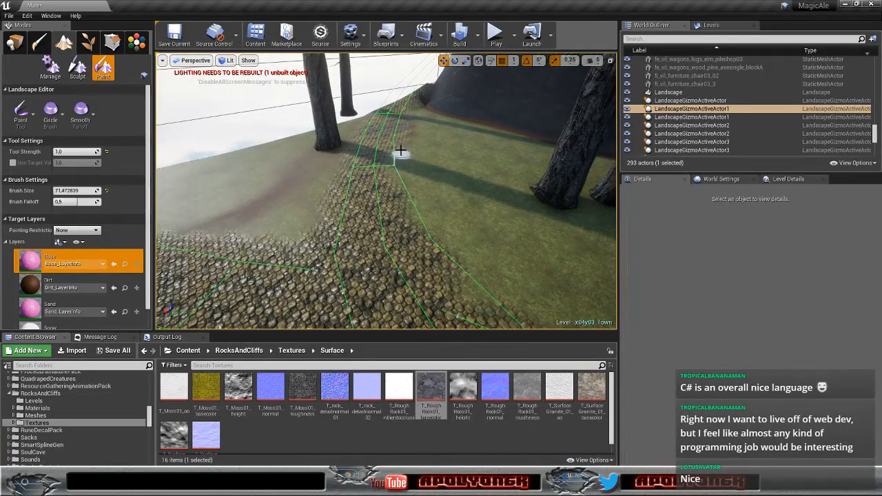
pyautogui.moveTo(411, 108)
pyautogui.mouseDown(button='right')
pyautogui.moveTo(403, 110)
pyautogui.moveTo(403, 72)
pyautogui.moveTo(427, 72)
pyautogui.moveTo(423, 133)
pyautogui.mouseUp(button='right')
pyautogui.moveTo(423, 141)
pyautogui.mouseDown()
pyautogui.moveTo(425, 167)
pyautogui.moveTo(425, 151)
pyautogui.moveTo(414, 181)
pyautogui.mouseUp()
pyautogui.moveTo(333, 219)
pyautogui.mouseDown()
pyautogui.moveTo(346, 184)
pyautogui.moveTo(315, 238)
pyautogui.mouseUp()
pyautogui.moveTo(315, 238); pyautogui.dragTo(321, 241, button='right')
# Step: Paint Base around the corners of the path junction beside the brown dirt streak, following the spline outline
pyautogui.moveTo(542, 177)
pyautogui.mouseDown()
pyautogui.moveTo(375, 207)
pyautogui.moveTo(266, 233)
pyautogui.moveTo(253, 247)
pyautogui.mouseUp()
pyautogui.moveTo(276, 234); pyautogui.dragTo(303, 215, button='right')
pyautogui.moveTo(441, 264)
pyautogui.mouseDown()
pyautogui.moveTo(459, 257)
pyautogui.moveTo(399, 202)
pyautogui.moveTo(289, 136)
pyautogui.moveTo(339, 110)
pyautogui.moveTo(315, 114)
pyautogui.moveTo(388, 90)
pyautogui.moveTo(332, 102)
pyautogui.mouseUp()
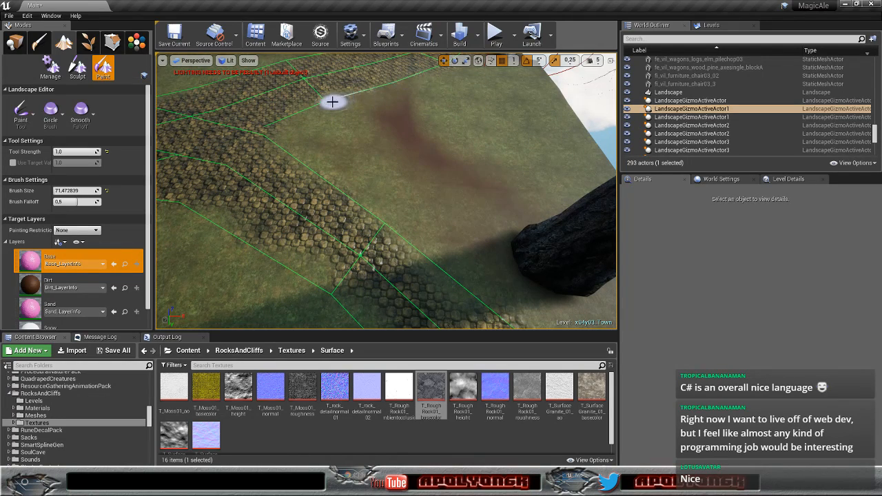
pyautogui.moveTo(436, 72); pyautogui.dragTo(431, 81)
# Step: Paint the Base layer along both edges of the curved path around the dark stone basin near the landscape's border
pyautogui.moveTo(432, 81)
pyautogui.mouseDown(button='right')
pyautogui.moveTo(463, 28)
pyautogui.moveTo(448, 76)
pyautogui.mouseUp(button='right')
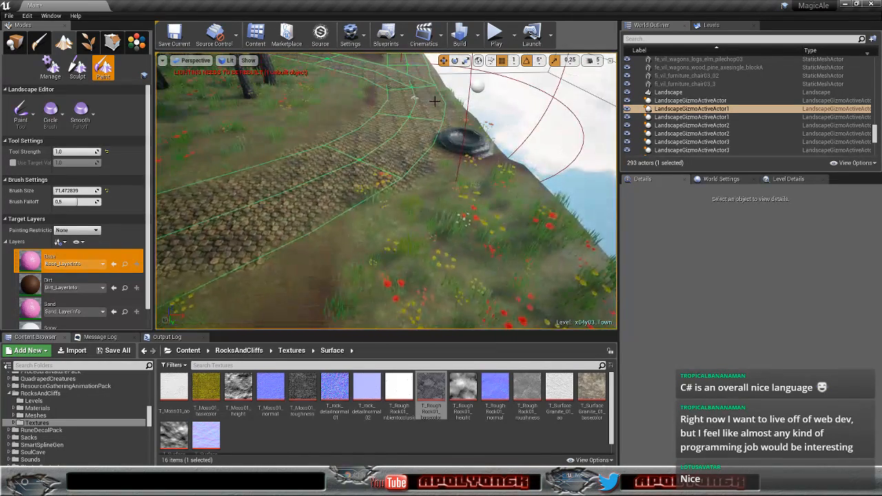
pyautogui.moveTo(384, 212); pyautogui.dragTo(414, 191)
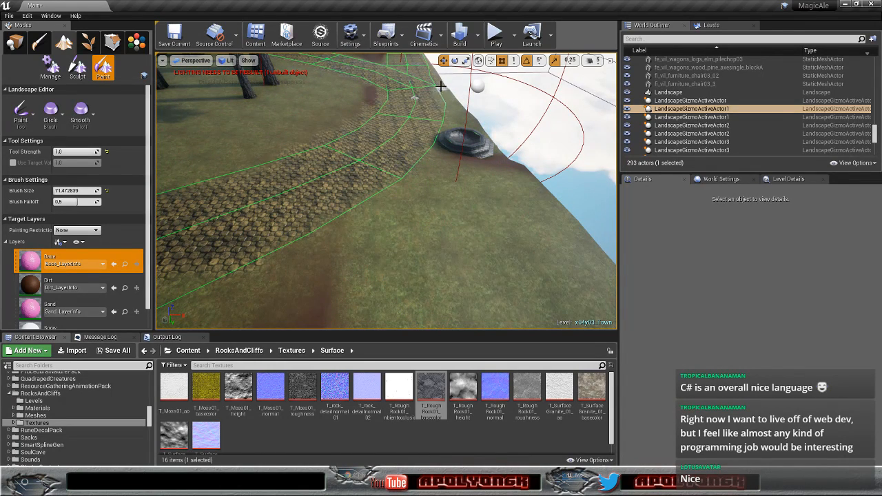
pyautogui.moveTo(446, 93); pyautogui.dragTo(448, 90)
pyautogui.moveTo(448, 90)
pyautogui.mouseDown(button='right')
pyautogui.moveTo(372, 72)
pyautogui.moveTo(386, 75)
pyautogui.moveTo(366, 124)
pyautogui.moveTo(393, 76)
pyautogui.moveTo(372, 145)
pyautogui.moveTo(386, 166)
pyautogui.moveTo(406, 158)
pyautogui.moveTo(396, 153)
pyautogui.moveTo(409, 187)
pyautogui.mouseUp(button='right')
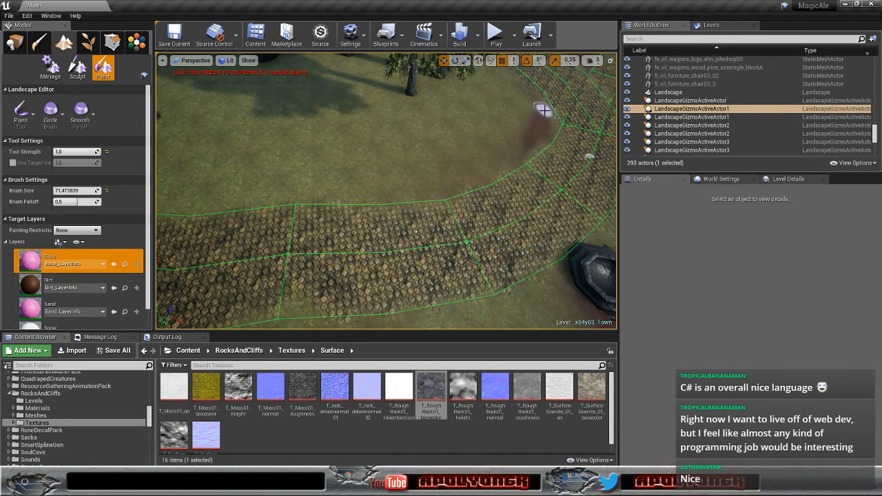
pyautogui.moveTo(538, 98); pyautogui.dragTo(504, 147, button='right')
pyautogui.moveTo(413, 191); pyautogui.dragTo(427, 163)
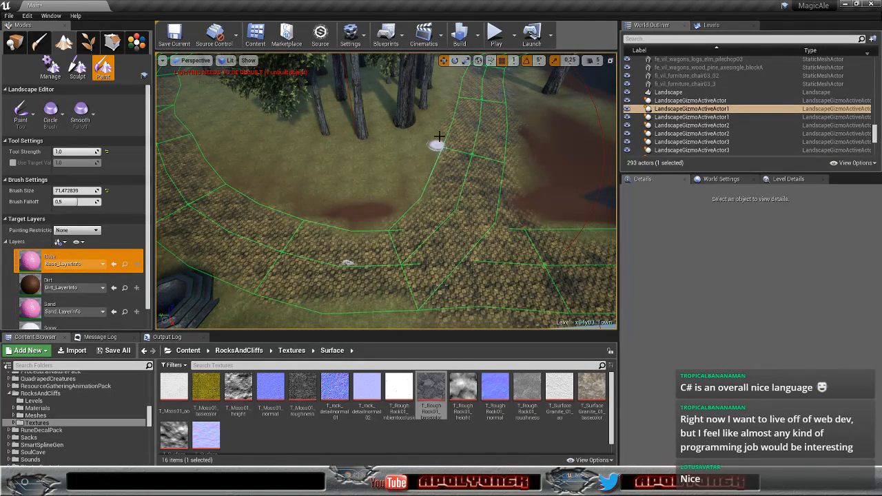
# Step: Clean the outer edge of the branch path curving through the trees with the Base layer
pyautogui.moveTo(451, 90)
pyautogui.mouseDown(button='right')
pyautogui.moveTo(450, 72)
pyautogui.moveTo(441, 104)
pyautogui.mouseUp(button='right')
pyautogui.moveTo(407, 222)
pyautogui.mouseDown()
pyautogui.moveTo(430, 205)
pyautogui.moveTo(395, 275)
pyautogui.moveTo(451, 157)
pyautogui.moveTo(502, 103)
pyautogui.mouseUp()
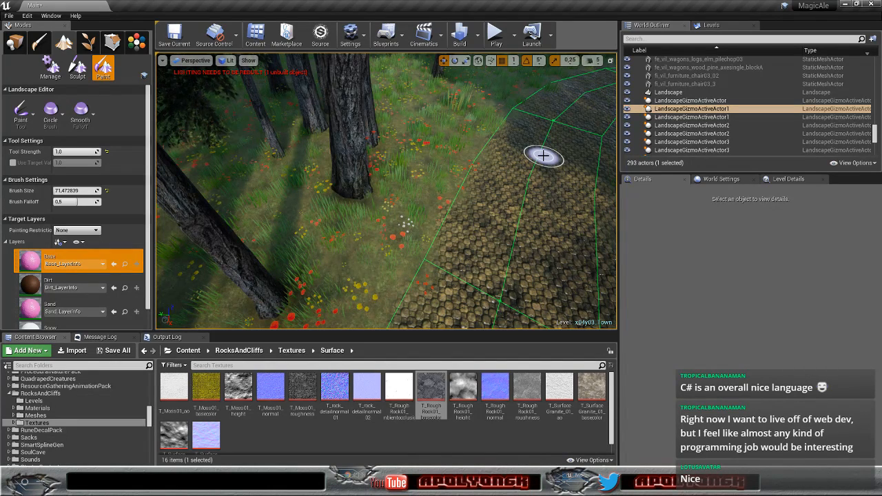
pyautogui.moveTo(484, 178)
pyautogui.mouseDown(button='right')
pyautogui.moveTo(507, 111)
pyautogui.moveTo(500, 182)
pyautogui.moveTo(493, 117)
pyautogui.moveTo(497, 179)
pyautogui.moveTo(483, 159)
pyautogui.moveTo(414, 226)
pyautogui.mouseUp(button='right')
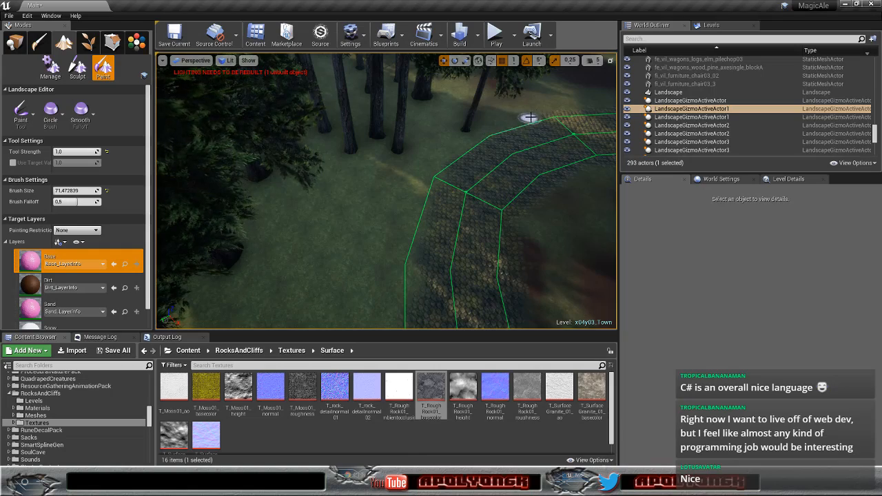
pyautogui.moveTo(571, 112); pyautogui.dragTo(531, 66, button='right')
# Step: Paint Base along the path edge in front of the red-roofed house and back around the inner curve
pyautogui.moveTo(417, 103); pyautogui.dragTo(410, 162, button='right')
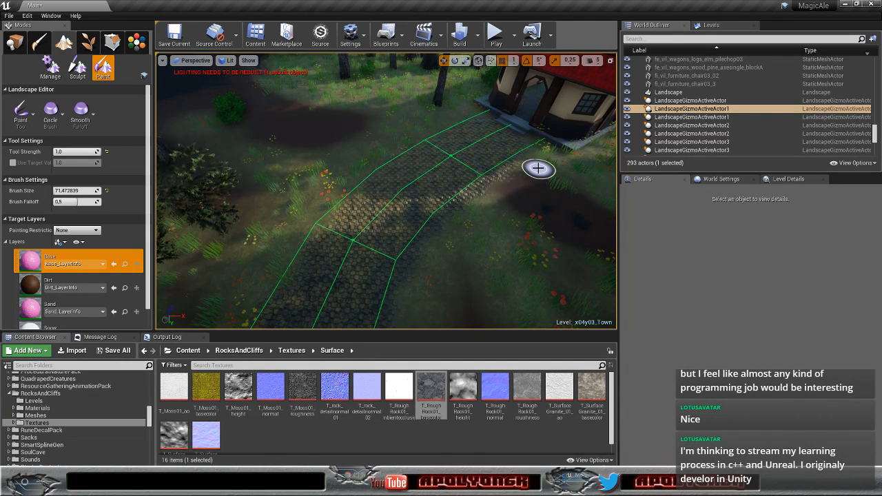
pyautogui.moveTo(528, 174)
pyautogui.mouseDown()
pyautogui.moveTo(529, 162)
pyautogui.moveTo(517, 163)
pyautogui.moveTo(410, 247)
pyautogui.moveTo(390, 299)
pyautogui.moveTo(411, 269)
pyautogui.mouseUp()
pyautogui.moveTo(411, 268)
pyautogui.mouseDown(button='right')
pyautogui.moveTo(394, 296)
pyautogui.moveTo(510, 314)
pyautogui.moveTo(446, 280)
pyautogui.mouseUp(button='right')
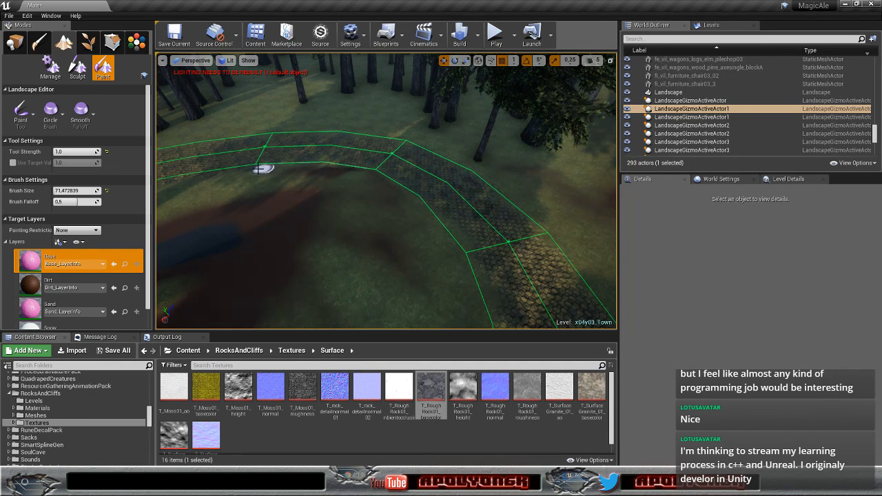
pyautogui.moveTo(243, 171)
pyautogui.mouseDown(button='right')
pyautogui.moveTo(172, 156)
pyautogui.moveTo(166, 186)
pyautogui.moveTo(157, 180)
pyautogui.moveTo(181, 219)
pyautogui.moveTo(210, 236)
pyautogui.mouseUp(button='right')
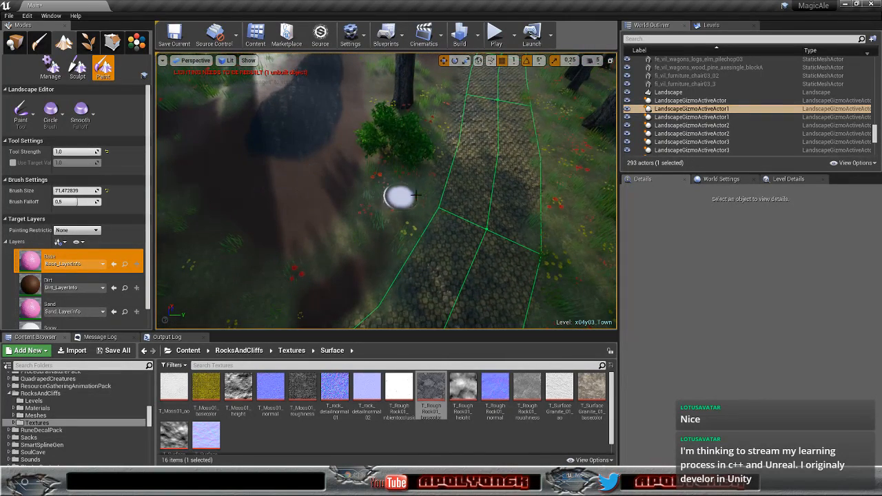
# Step: Paint the Base layer along the remaining path edges around the fork at the landscape's border
pyautogui.moveTo(458, 82)
pyautogui.mouseDown(button='right')
pyautogui.moveTo(461, 28)
pyautogui.moveTo(475, 20)
pyautogui.moveTo(482, 25)
pyautogui.moveTo(466, 89)
pyautogui.mouseUp(button='right')
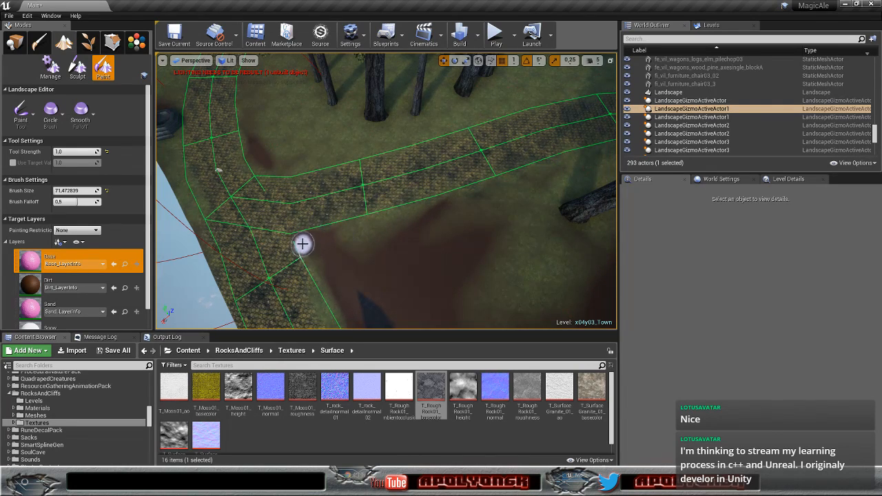
pyautogui.moveTo(327, 303)
pyautogui.mouseDown(button='right')
pyautogui.moveTo(414, 307)
pyautogui.moveTo(436, 292)
pyautogui.moveTo(315, 282)
pyautogui.moveTo(321, 242)
pyautogui.moveTo(382, 262)
pyautogui.mouseUp(button='right')
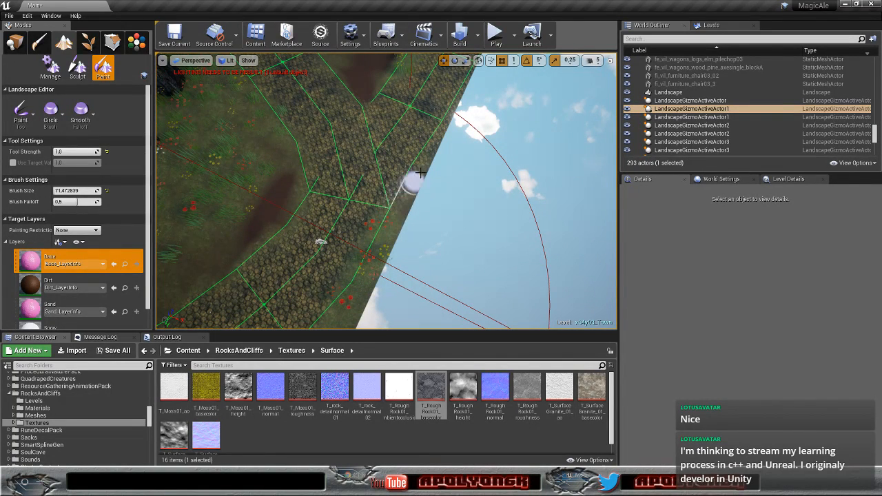
pyautogui.moveTo(407, 194); pyautogui.dragTo(414, 169)
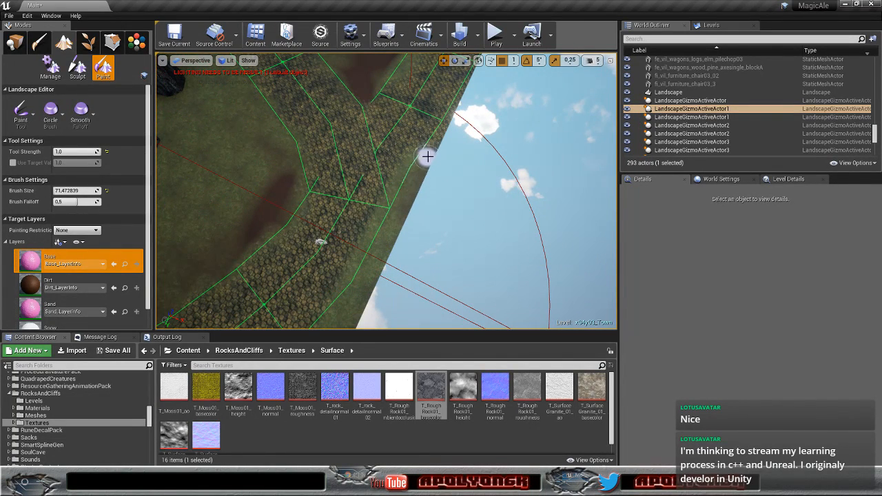
pyautogui.moveTo(462, 86)
pyautogui.mouseDown(button='right')
pyautogui.moveTo(355, 59)
pyautogui.moveTo(372, 93)
pyautogui.moveTo(434, 134)
pyautogui.moveTo(448, 131)
pyautogui.moveTo(401, 135)
pyautogui.mouseUp(button='right')
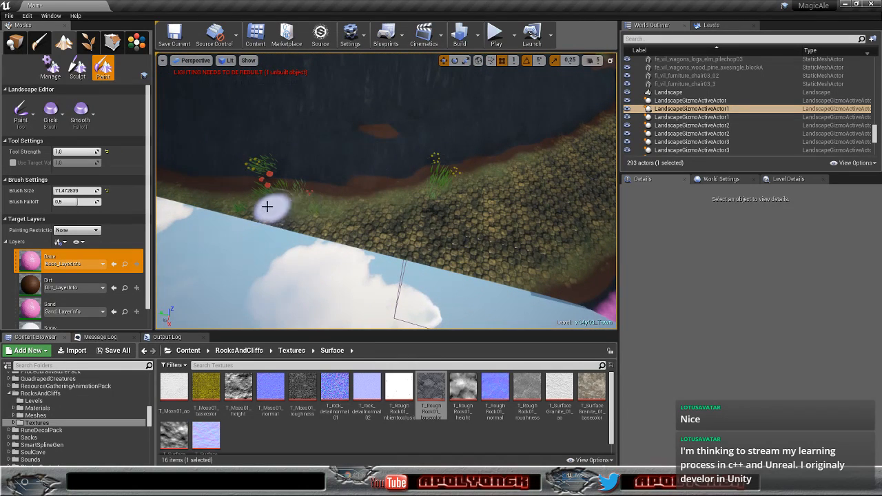
# Step: Trim both edges of the cliffside cobblestone path with the Base layer up to the wooden bridge
pyautogui.moveTo(545, 175); pyautogui.dragTo(593, 203, button='right')
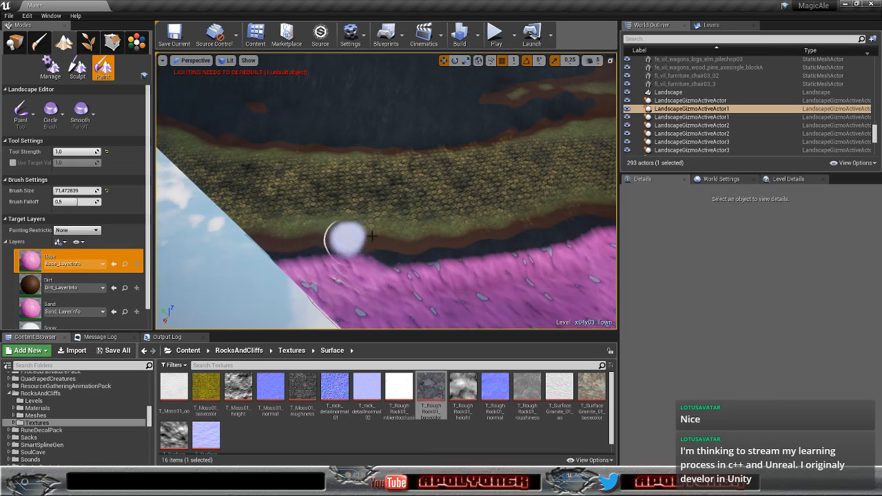
pyautogui.moveTo(384, 227); pyautogui.dragTo(414, 206, button='right')
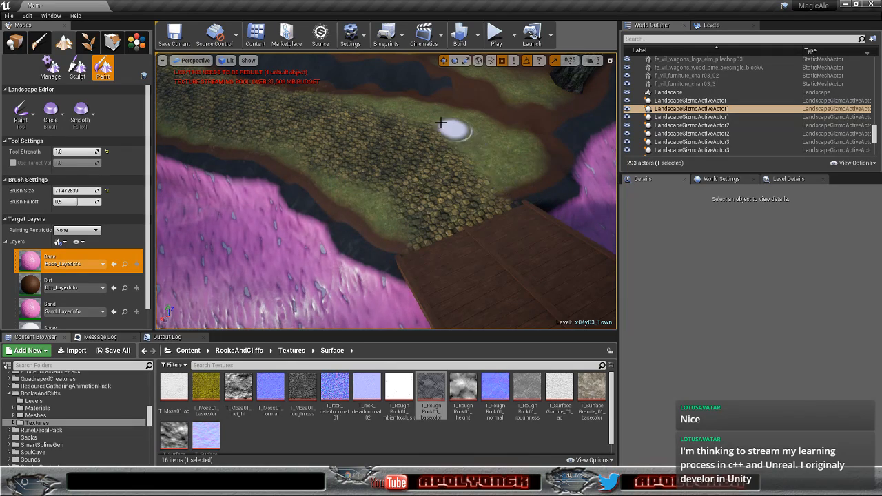
pyautogui.moveTo(414, 207)
pyautogui.mouseDown(button='right')
pyautogui.moveTo(420, 210)
pyautogui.moveTo(410, 217)
pyautogui.moveTo(441, 214)
pyautogui.moveTo(455, 193)
pyautogui.moveTo(441, 224)
pyautogui.moveTo(444, 213)
pyautogui.moveTo(434, 215)
pyautogui.moveTo(436, 229)
pyautogui.moveTo(453, 170)
pyautogui.mouseUp(button='right')
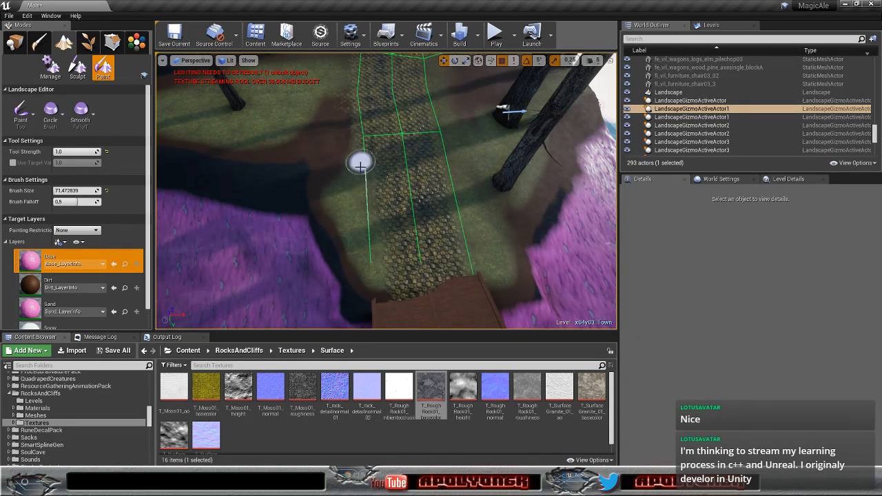
# Step: Paint Base along the path edges from the bridge end to the fork with the signpost
pyautogui.moveTo(347, 87)
pyautogui.mouseDown(button='right')
pyautogui.moveTo(347, 60)
pyautogui.moveTo(347, 103)
pyautogui.moveTo(399, 103)
pyautogui.mouseUp(button='right')
pyautogui.press('w')
pyautogui.press('s')
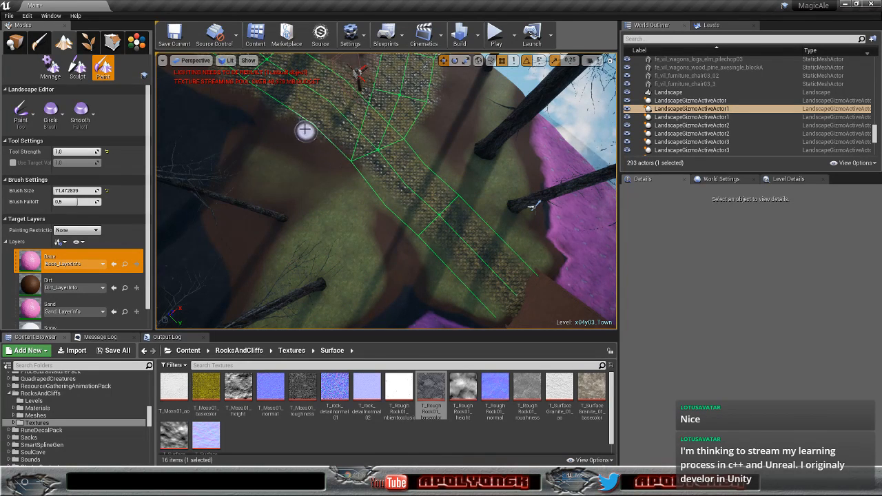
pyautogui.moveTo(275, 104); pyautogui.dragTo(231, 73, button='right')
pyautogui.moveTo(386, 191)
pyautogui.mouseDown(button='right')
pyautogui.moveTo(421, 196)
pyautogui.moveTo(281, 125)
pyautogui.mouseUp(button='right')
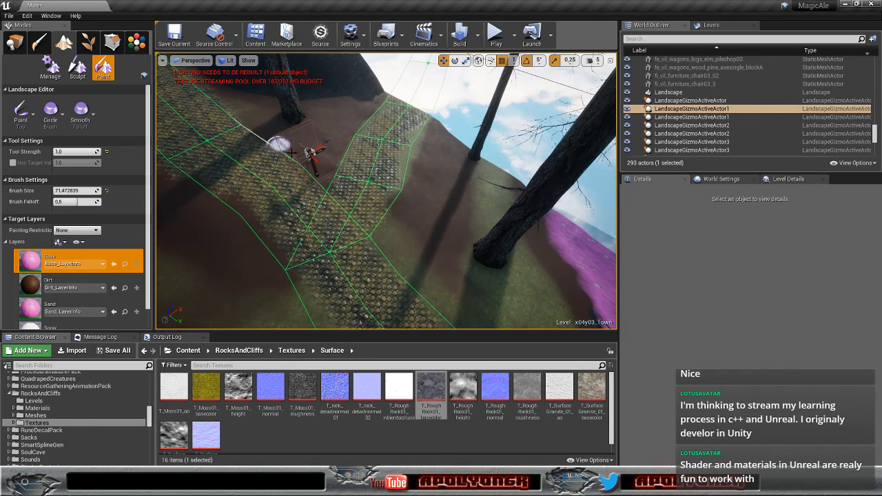
# Step: Clean the edges of the path crossing the brown and dark ground toward the stump meadow with the Base layer
pyautogui.moveTo(225, 103); pyautogui.dragTo(165, 157, button='right')
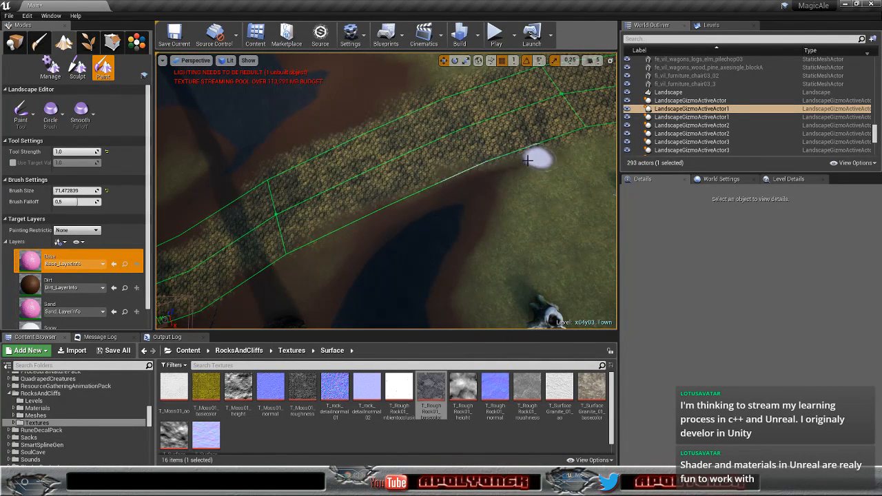
pyautogui.moveTo(482, 193); pyautogui.dragTo(448, 201, button='right')
pyautogui.moveTo(466, 243); pyautogui.dragTo(474, 239, button='right')
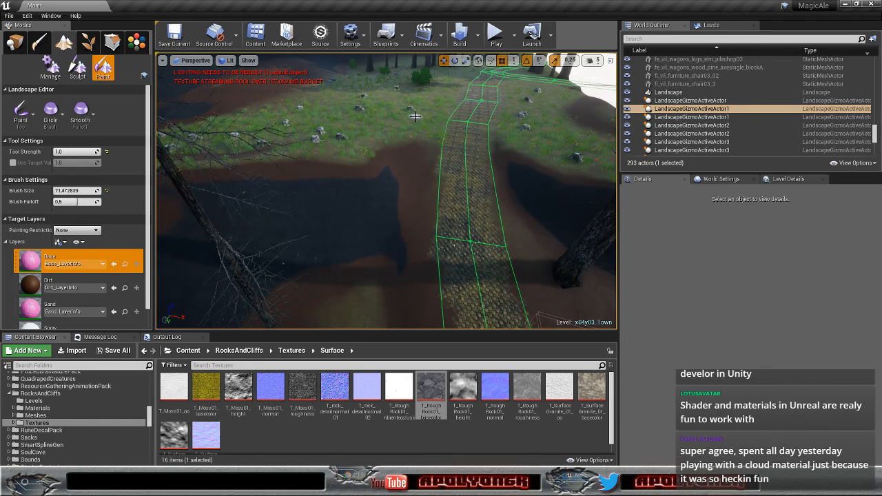
pyautogui.press('w')
pyautogui.moveTo(414, 119)
pyautogui.mouseDown(button='right')
pyautogui.moveTo(422, 76)
pyautogui.moveTo(419, 117)
pyautogui.moveTo(396, 162)
pyautogui.moveTo(404, 230)
pyautogui.mouseUp(button='right')
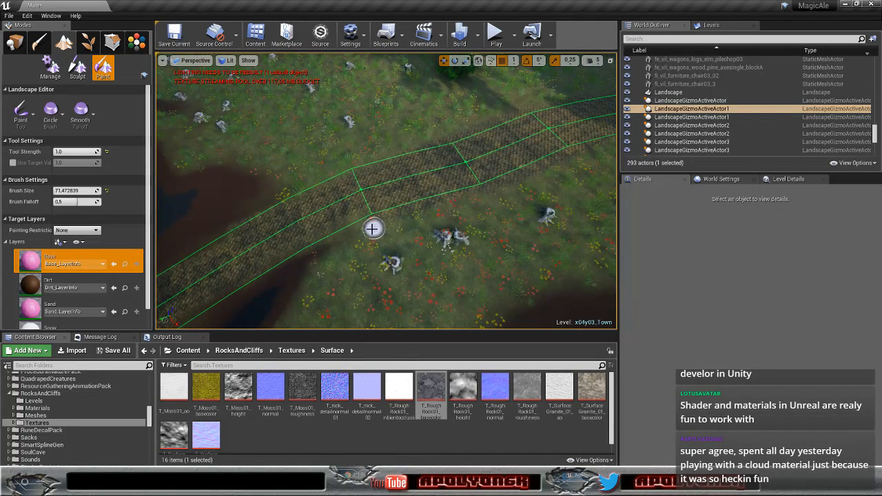
# Step: Paint the Base layer along the lower path edge through the stump meadow and around the next junction's inner corner
pyautogui.moveTo(372, 228); pyautogui.dragTo(370, 223)
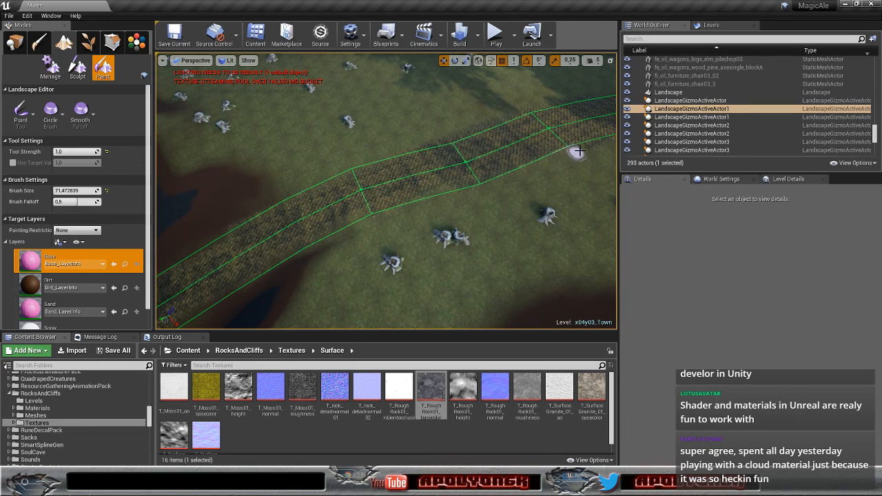
pyautogui.moveTo(581, 148)
pyautogui.mouseDown(button='right')
pyautogui.moveTo(607, 103)
pyautogui.moveTo(608, 142)
pyautogui.mouseUp(button='right')
pyautogui.press('w')
pyautogui.moveTo(341, 231); pyautogui.dragTo(378, 208)
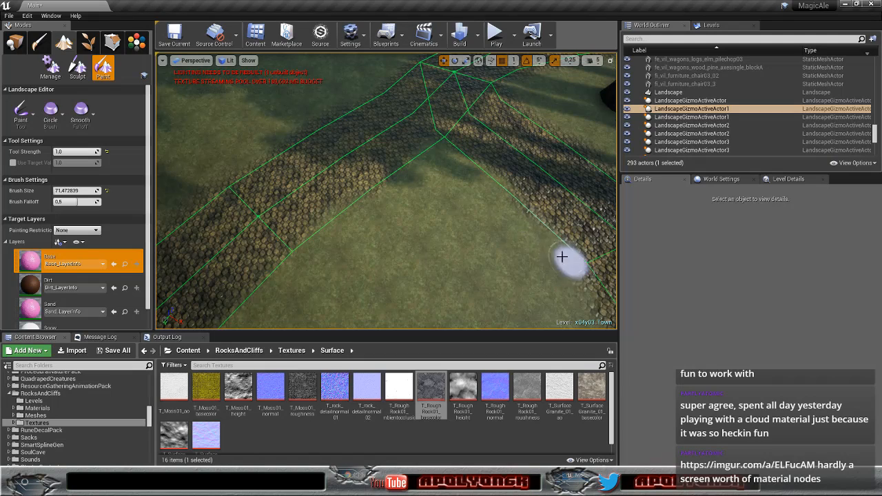
# Step: Paint the Base layer along the lower path edge from the cliffside meadow to the straight stretch facing the rocks
pyautogui.moveTo(549, 253); pyautogui.dragTo(436, 221, button='right')
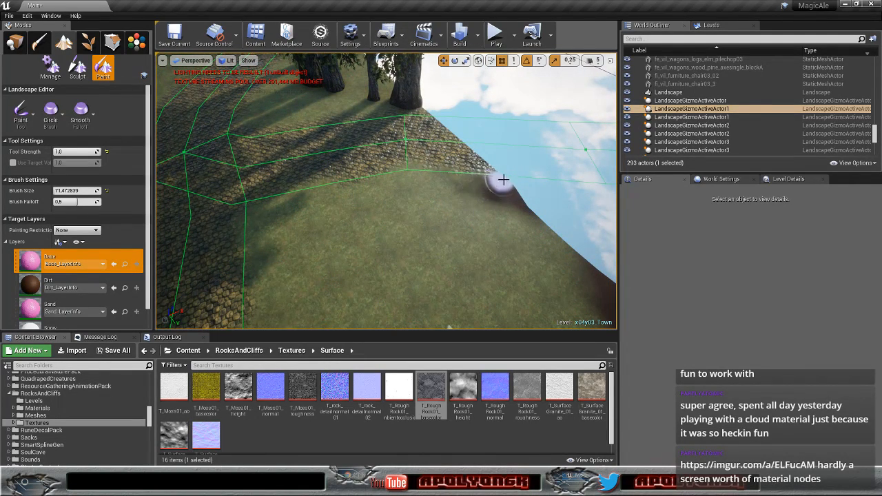
pyautogui.moveTo(470, 179); pyautogui.dragTo(255, 162, button='right')
pyautogui.moveTo(441, 193)
pyautogui.mouseDown(button='right')
pyautogui.moveTo(406, 186)
pyautogui.moveTo(331, 255)
pyautogui.moveTo(467, 209)
pyautogui.mouseUp(button='right')
pyautogui.moveTo(410, 215); pyautogui.dragTo(373, 208)
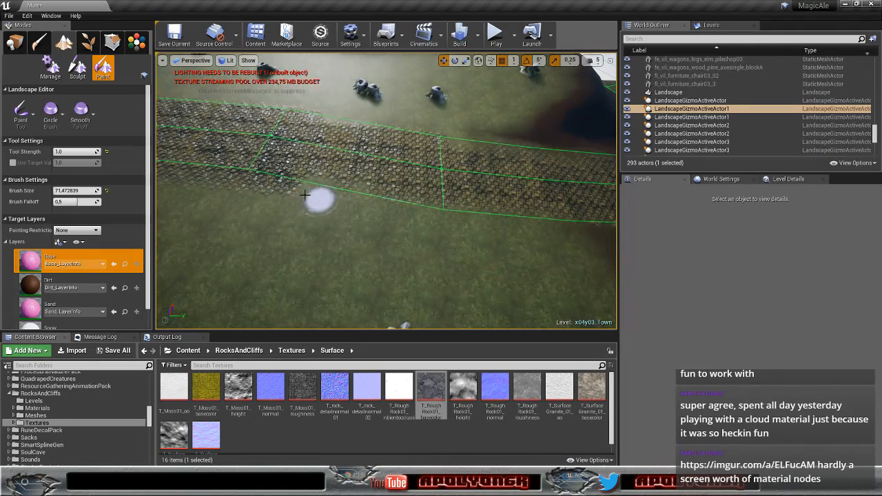
pyautogui.moveTo(218, 179); pyautogui.dragTo(181, 177)
# Step: Touch up the lower edge of the straight cobblestone stretch just past the fork with the Base layer
pyautogui.moveTo(219, 183)
pyautogui.mouseDown(button='right')
pyautogui.moveTo(148, 131)
pyautogui.moveTo(162, 196)
pyautogui.mouseUp(button='right')
pyautogui.press('s')
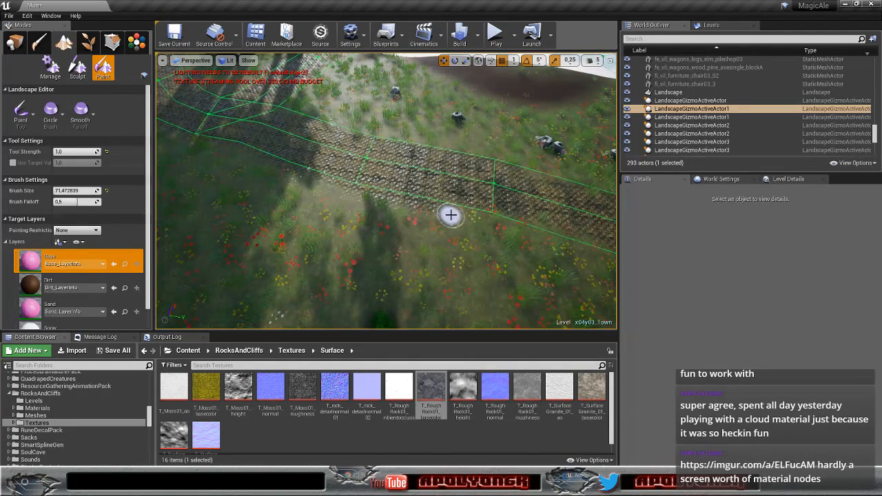
pyautogui.moveTo(451, 215); pyautogui.dragTo(399, 204)
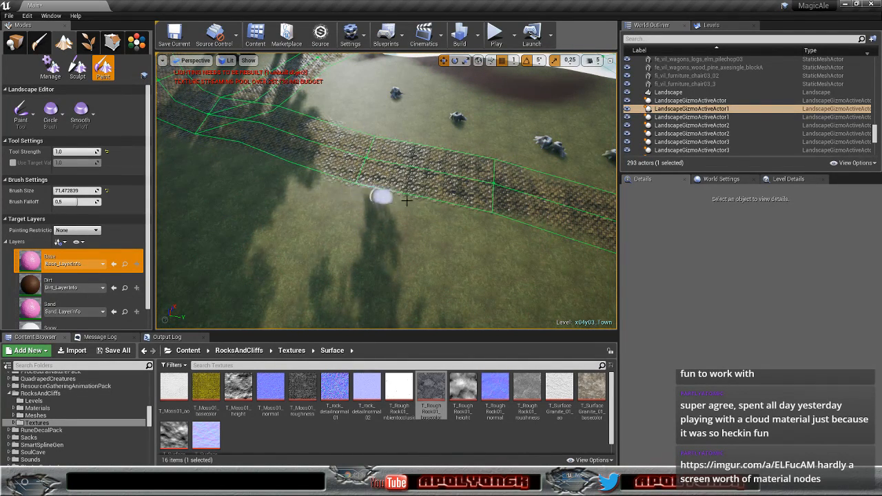
pyautogui.moveTo(395, 199); pyautogui.dragTo(461, 211)
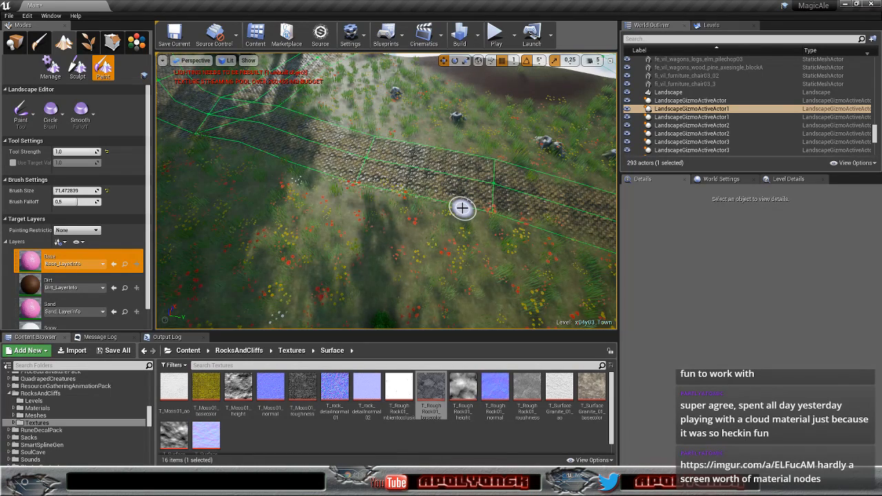
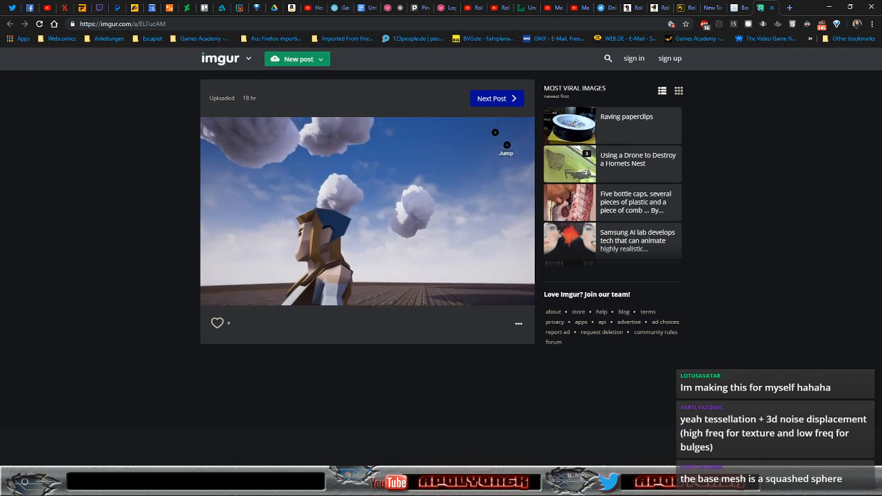
# Step: Switch from the browser to Unreal Editor and open PlanetMat from the MagicAle Materials folder in a maximized material editor
pyautogui.click(576, 476)
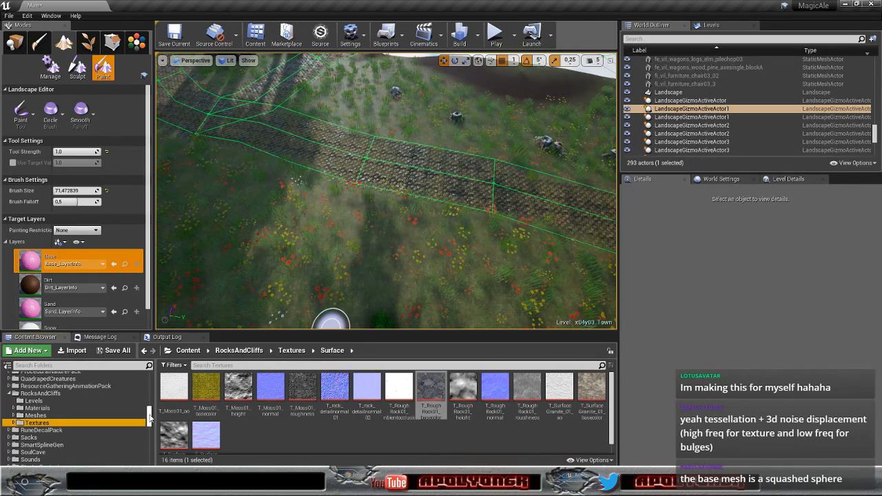
pyautogui.scroll(5, 149, 411)
pyautogui.scroll(3, 148, 405)
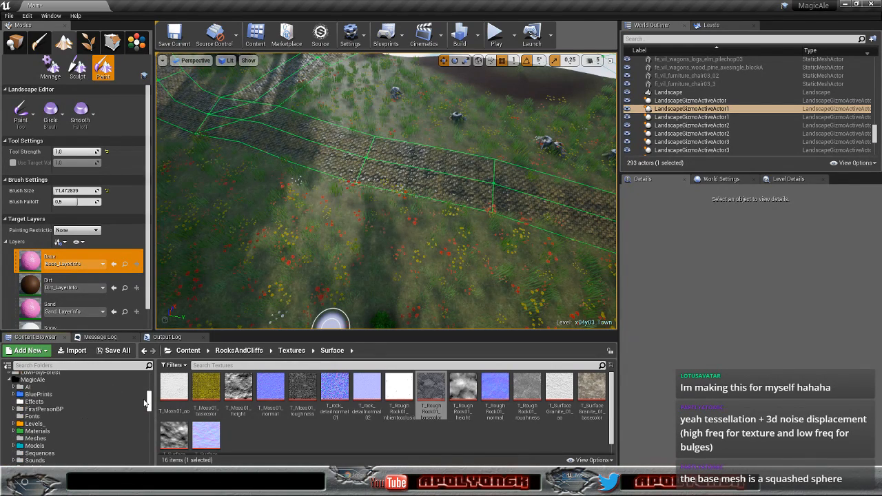
pyautogui.click(53, 432)
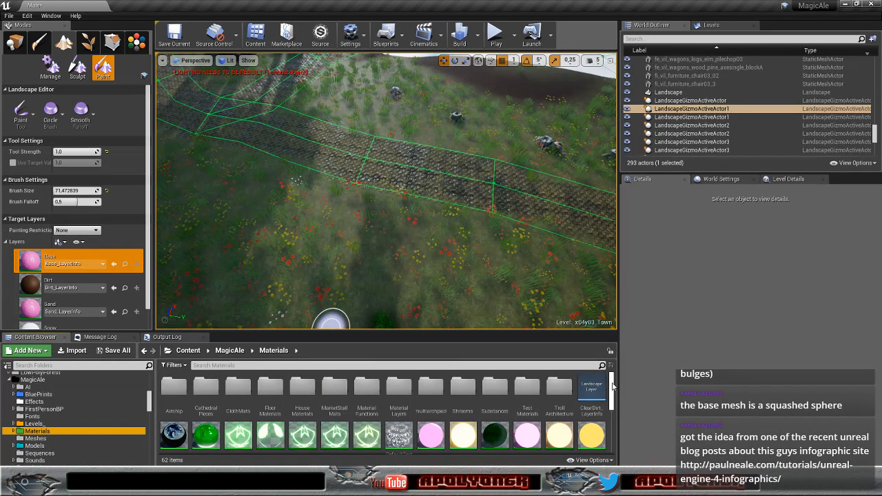
pyautogui.scroll(-5, 612, 386)
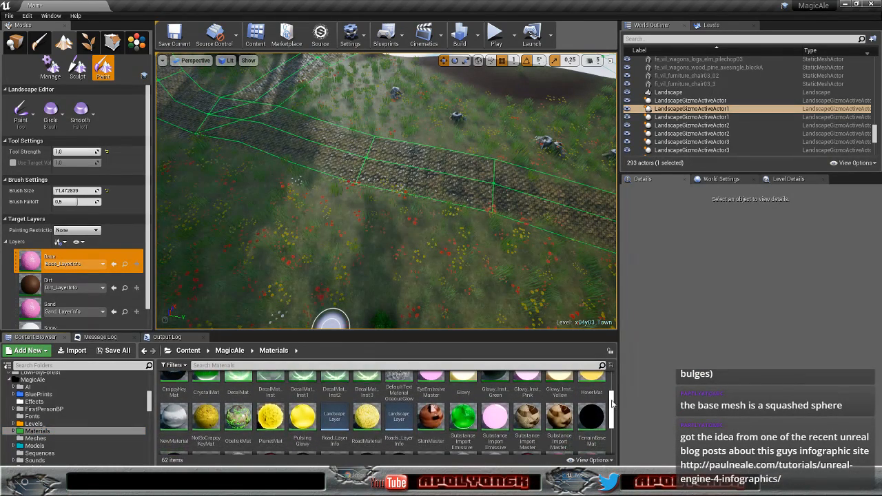
pyautogui.doubleClick(282, 416)
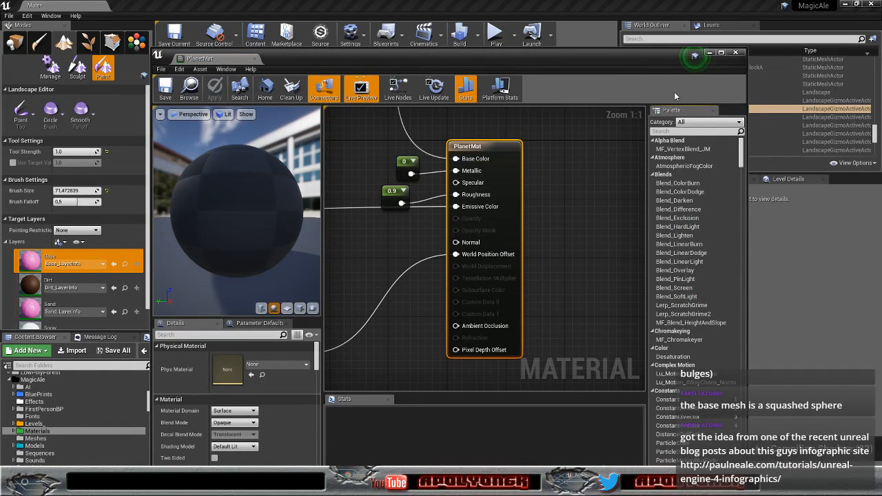
pyautogui.click(721, 52)
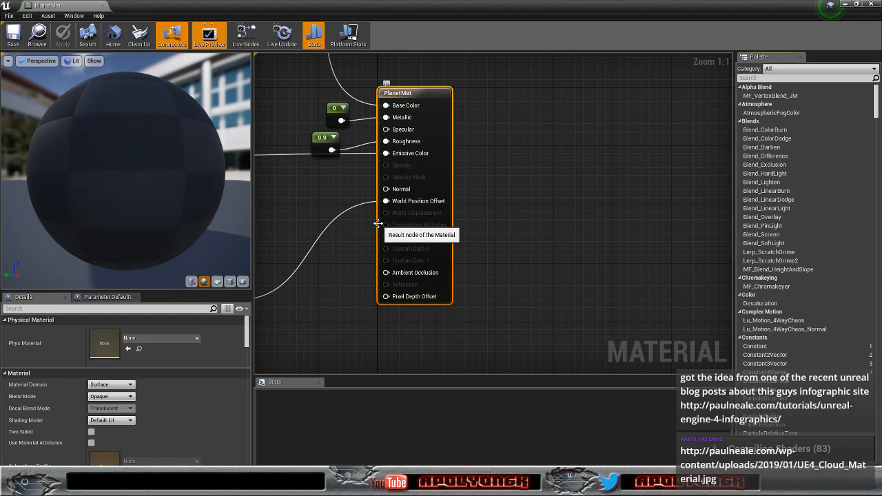
# Step: Examine PlanetMat's noise, multiply and VertexNormalWS nodes, comparing them with the UE4 cloud material reference in the browser, and return to the level
pyautogui.moveTo(365, 219); pyautogui.dragTo(560, 229, button='right')
pyautogui.scroll(-5, 559, 233)
pyautogui.moveTo(417, 252); pyautogui.dragTo(444, 245, button='right')
pyautogui.scroll(2, 398, 215)
pyautogui.scroll(-1, 391, 204)
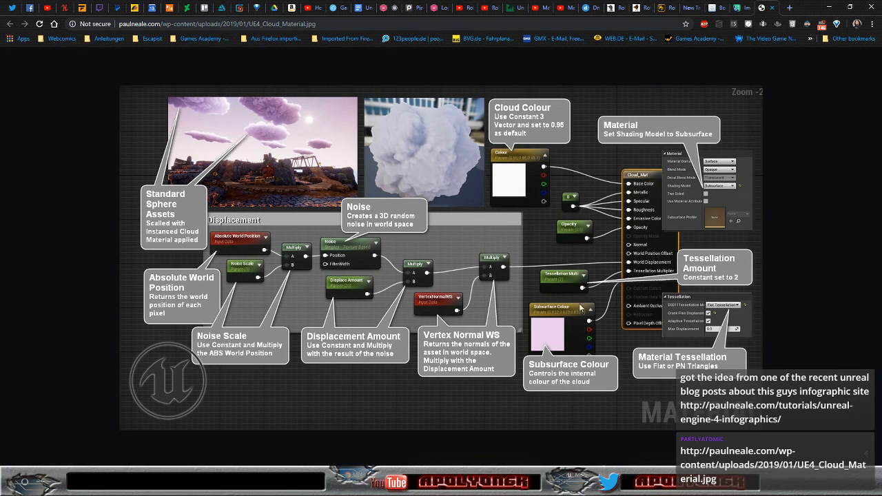
pyautogui.hotkey('alt', 'Tab')
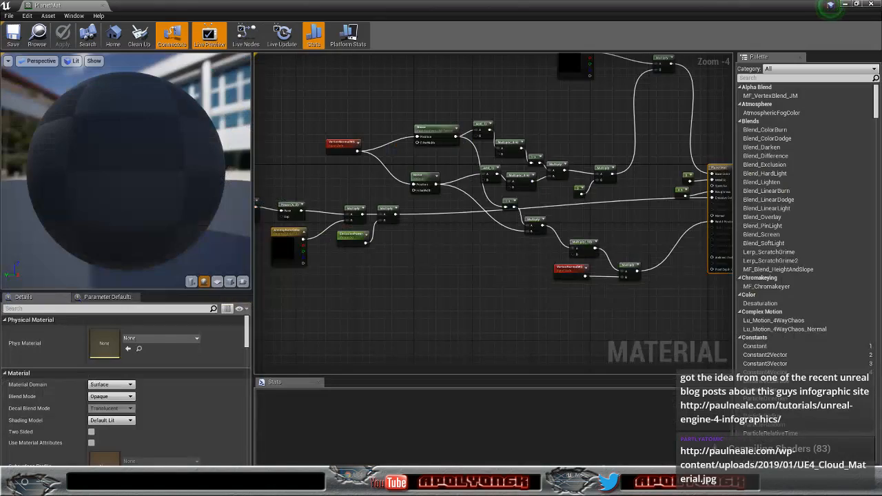
pyautogui.moveTo(444, 249); pyautogui.dragTo(482, 289, button='right')
pyautogui.scroll(3, 441, 238)
pyautogui.moveTo(372, 197); pyautogui.dragTo(14, 207, button='right')
pyautogui.moveTo(441, 199); pyautogui.dragTo(565, 307, button='right')
pyautogui.moveTo(138, 312); pyautogui.dragTo(267, 117, button='right')
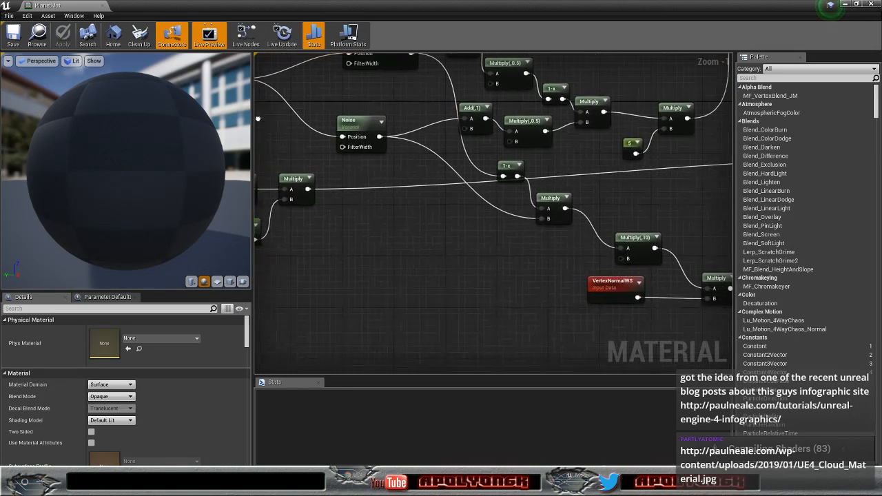
pyautogui.moveTo(616, 194); pyautogui.dragTo(681, 257, button='right')
pyautogui.moveTo(446, 302); pyautogui.dragTo(519, 300, button='right')
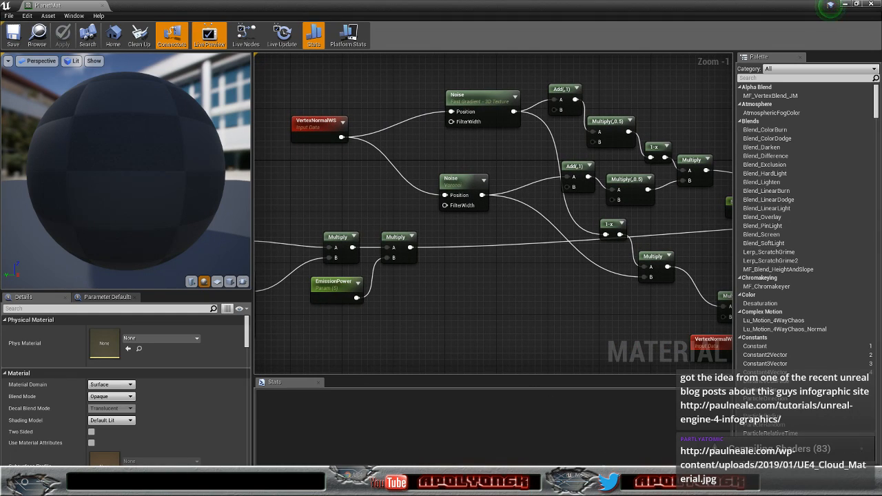
pyautogui.hotkey('alt', 'Tab')
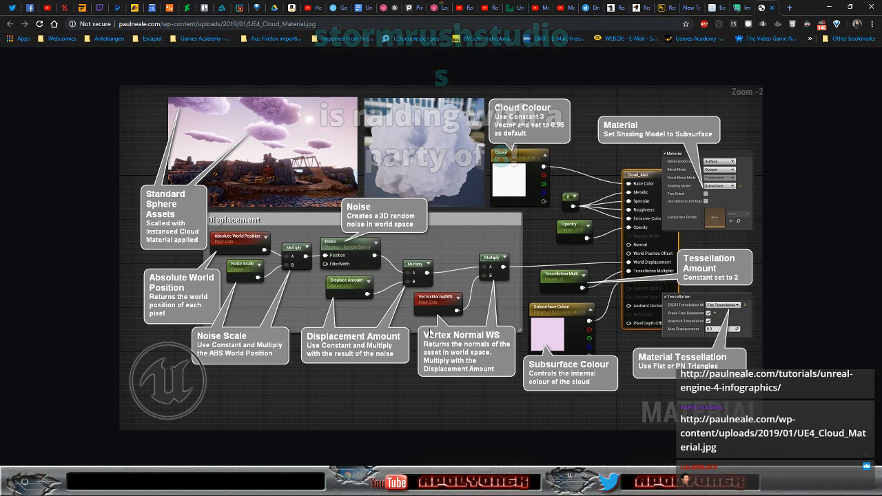
pyautogui.hotkey('alt', 'Tab')
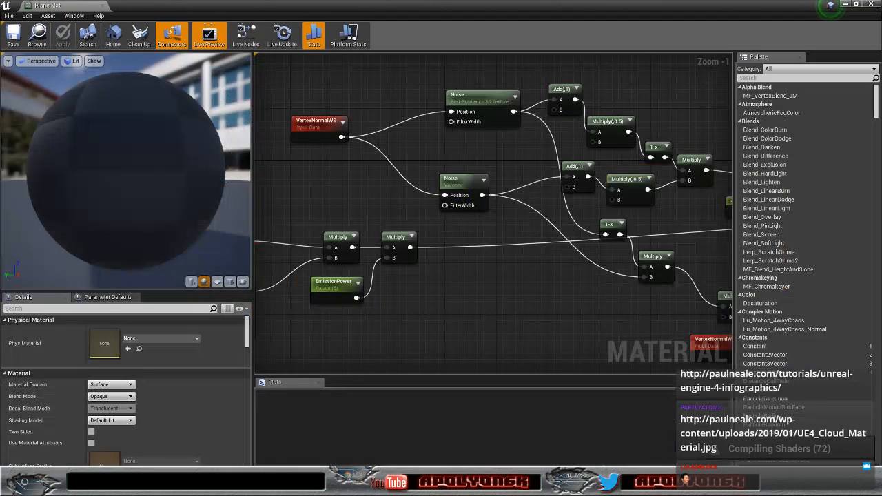
pyautogui.click(846, 7)
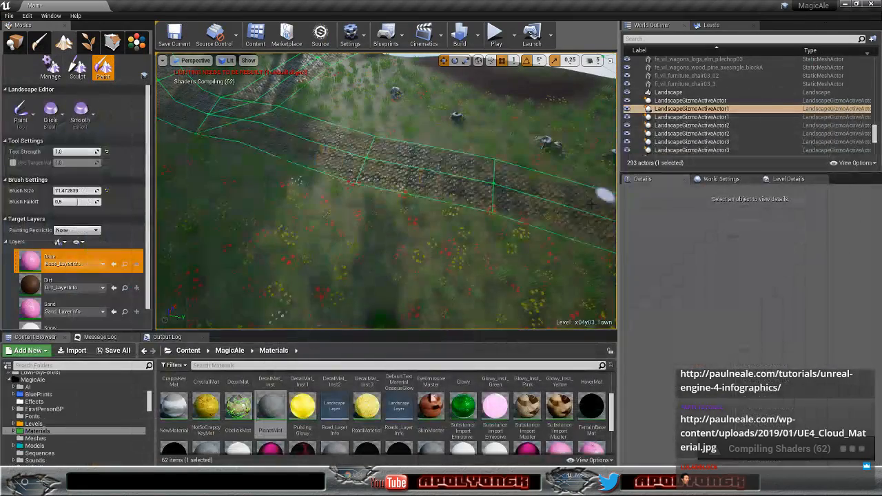
# Step: Continue trimming the cobblestone path edges with the Base layer past the red-roofed house and onto the dark ground
pyautogui.moveTo(484, 242)
pyautogui.mouseDown(button='right')
pyautogui.moveTo(482, 193)
pyautogui.moveTo(469, 213)
pyautogui.moveTo(434, 219)
pyautogui.moveTo(255, 224)
pyautogui.moveTo(296, 231)
pyautogui.moveTo(286, 238)
pyautogui.moveTo(214, 227)
pyautogui.moveTo(207, 217)
pyautogui.moveTo(220, 207)
pyautogui.moveTo(231, 258)
pyautogui.moveTo(238, 214)
pyautogui.moveTo(227, 200)
pyautogui.moveTo(473, 248)
pyautogui.mouseUp(button='right')
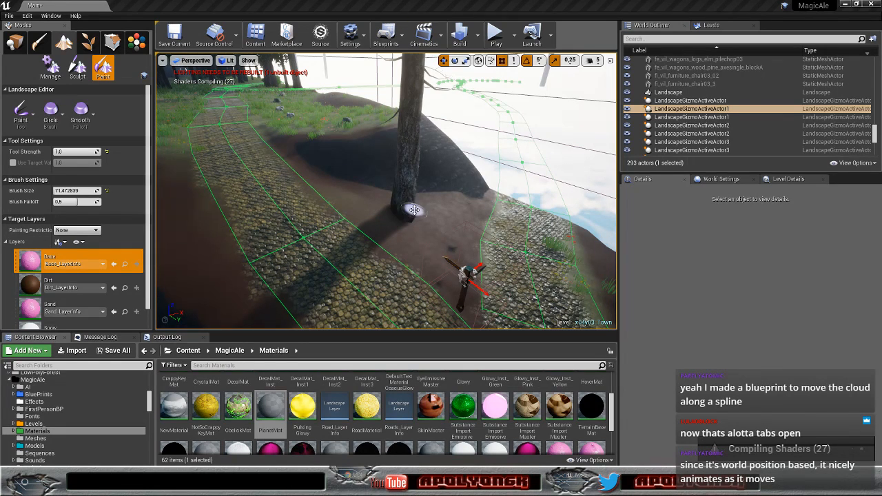
pyautogui.moveTo(399, 230)
pyautogui.mouseDown(button='right')
pyautogui.moveTo(510, 255)
pyautogui.moveTo(386, 248)
pyautogui.mouseUp(button='right')
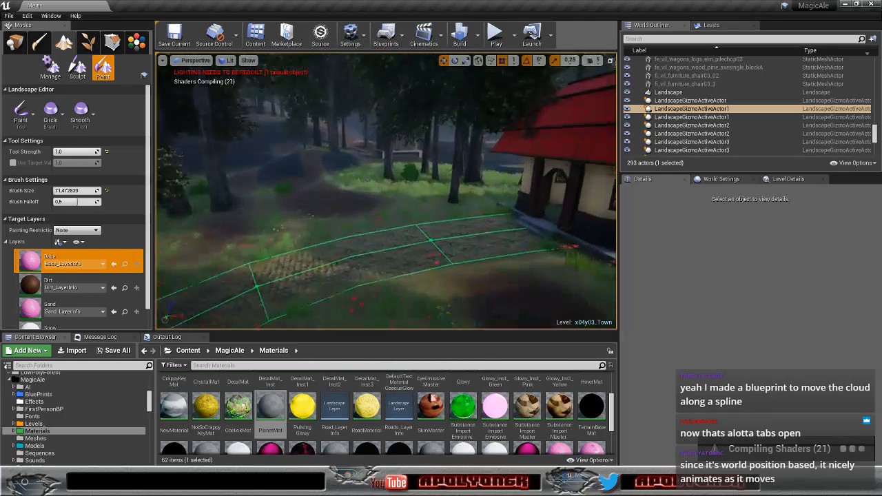
pyautogui.moveTo(386, 192); pyautogui.dragTo(413, 212, button='right')
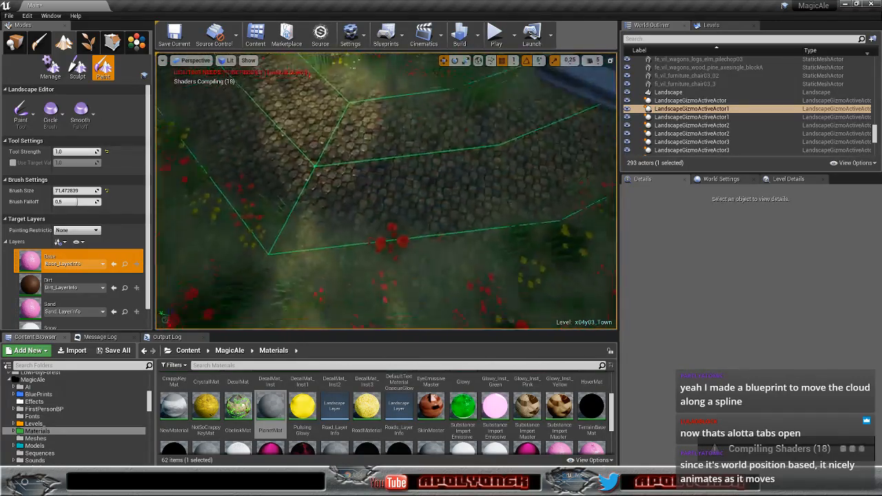
pyautogui.moveTo(386, 192); pyautogui.dragTo(365, 145, button='right')
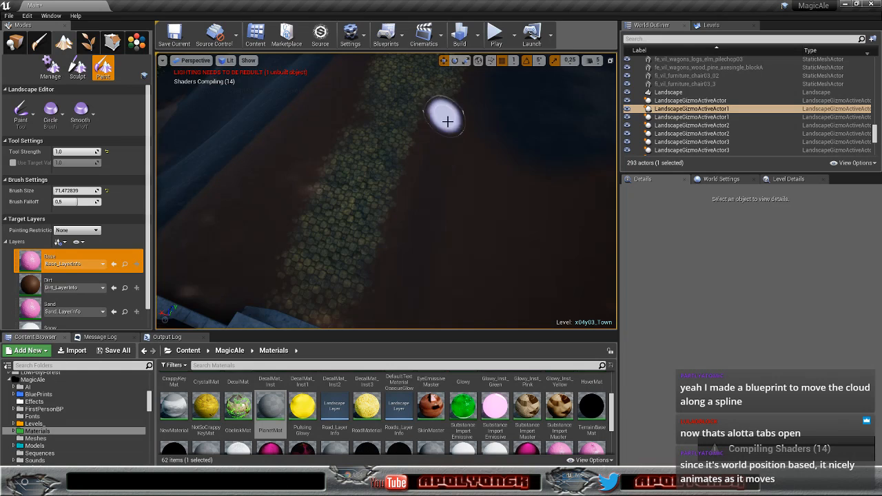
pyautogui.moveTo(444, 114); pyautogui.dragTo(444, 76, button='right')
pyautogui.moveTo(411, 161)
pyautogui.mouseDown(button='right')
pyautogui.moveTo(417, 196)
pyautogui.moveTo(462, 217)
pyautogui.moveTo(513, 200)
pyautogui.moveTo(506, 151)
pyautogui.moveTo(396, 157)
pyautogui.moveTo(352, 169)
pyautogui.moveTo(344, 224)
pyautogui.moveTo(362, 220)
pyautogui.mouseUp(button='right')
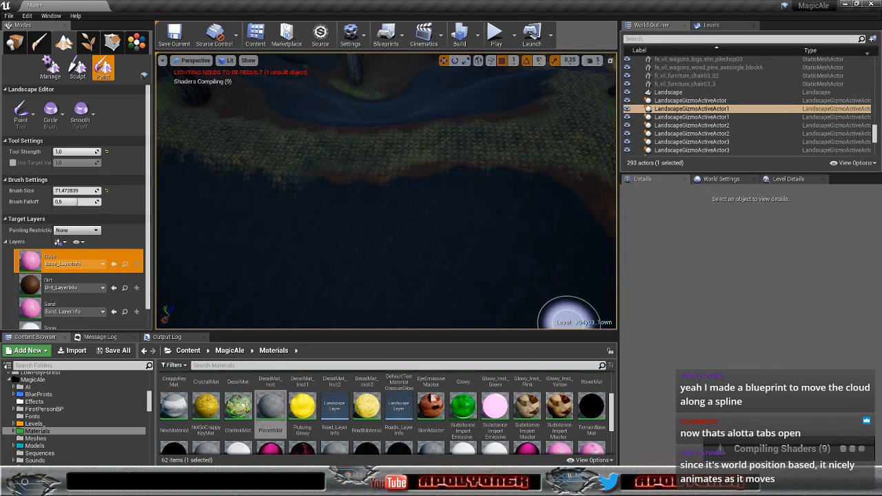
# Step: Check the PlanetMat preview sphere from another angle in its material editor and return to the level
pyautogui.hotkey('alt', 'Tab')
pyautogui.moveTo(172, 172); pyautogui.dragTo(224, 177)
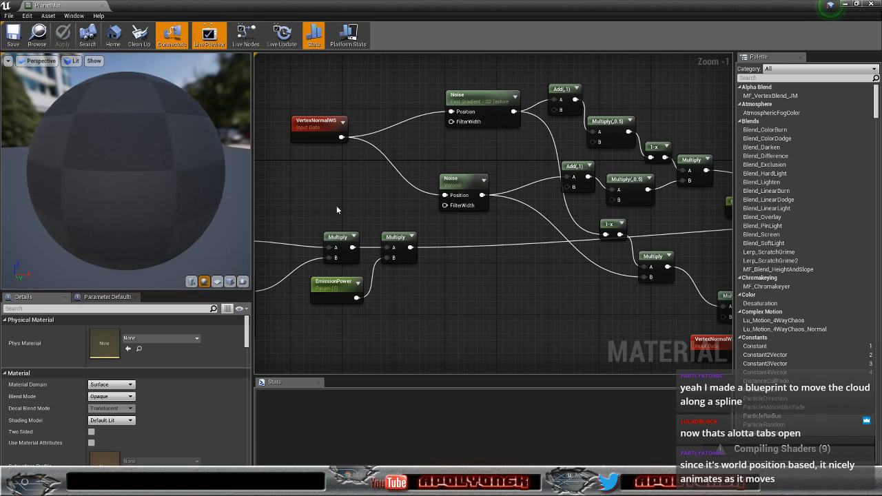
pyautogui.click(845, 4)
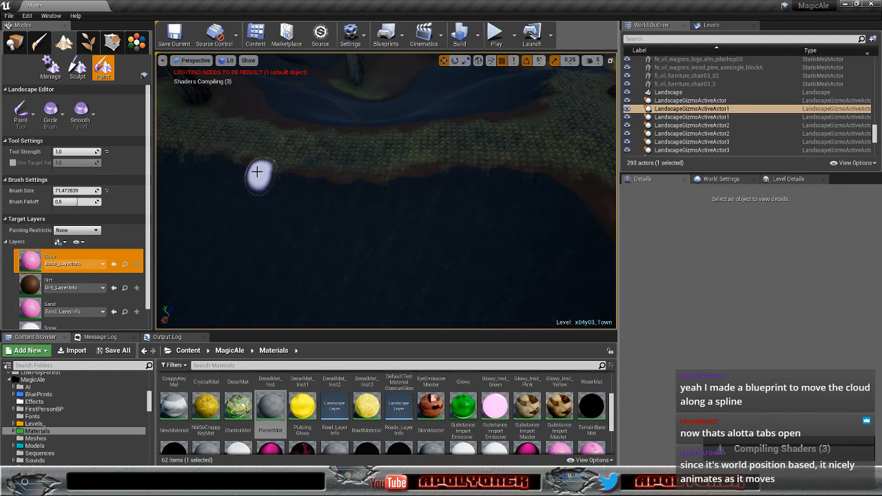
# Step: Paint the Base layer along the lower path edge on the dark ground, around the tree-side junction and the following curve
pyautogui.moveTo(381, 185)
pyautogui.mouseDown(button='right')
pyautogui.moveTo(500, 213)
pyautogui.moveTo(472, 226)
pyautogui.moveTo(462, 242)
pyautogui.mouseUp(button='right')
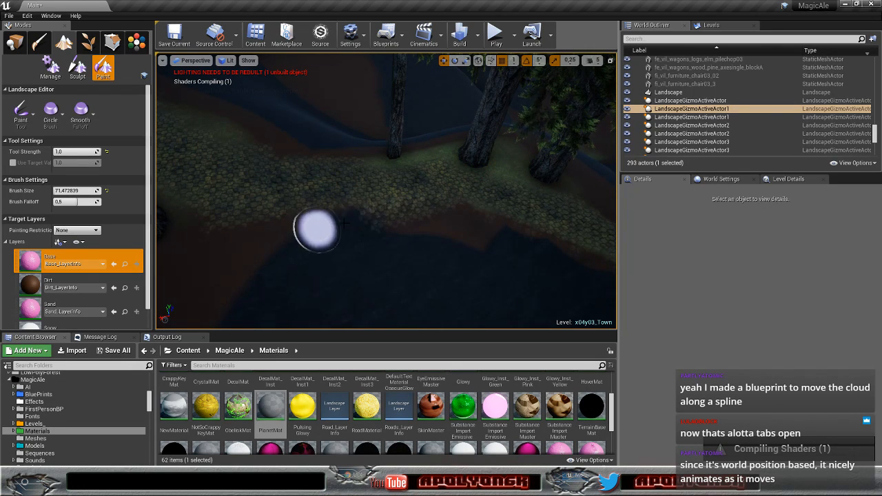
pyautogui.moveTo(422, 216)
pyautogui.mouseDown(button='right')
pyautogui.moveTo(375, 215)
pyautogui.moveTo(313, 196)
pyautogui.moveTo(207, 190)
pyautogui.moveTo(275, 197)
pyautogui.moveTo(324, 238)
pyautogui.moveTo(365, 235)
pyautogui.moveTo(303, 193)
pyautogui.moveTo(388, 224)
pyautogui.mouseUp(button='right')
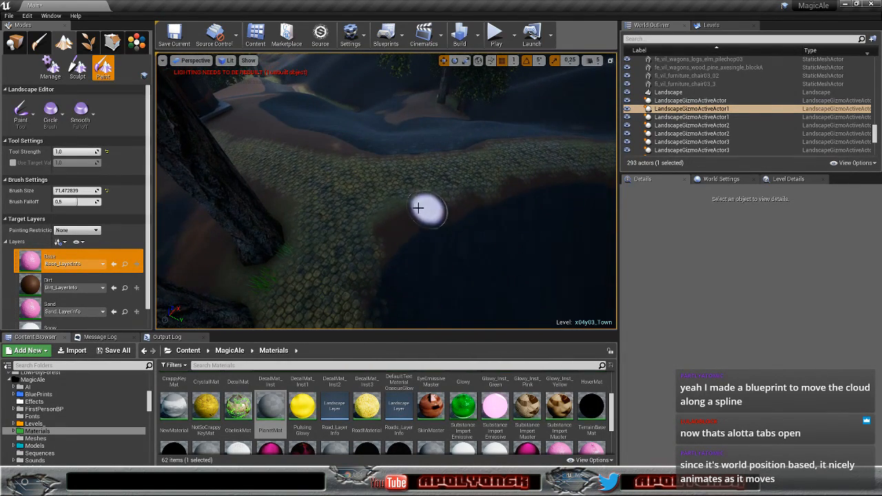
pyautogui.moveTo(533, 189)
pyautogui.mouseDown(button='right')
pyautogui.moveTo(434, 205)
pyautogui.moveTo(442, 200)
pyautogui.mouseUp(button='right')
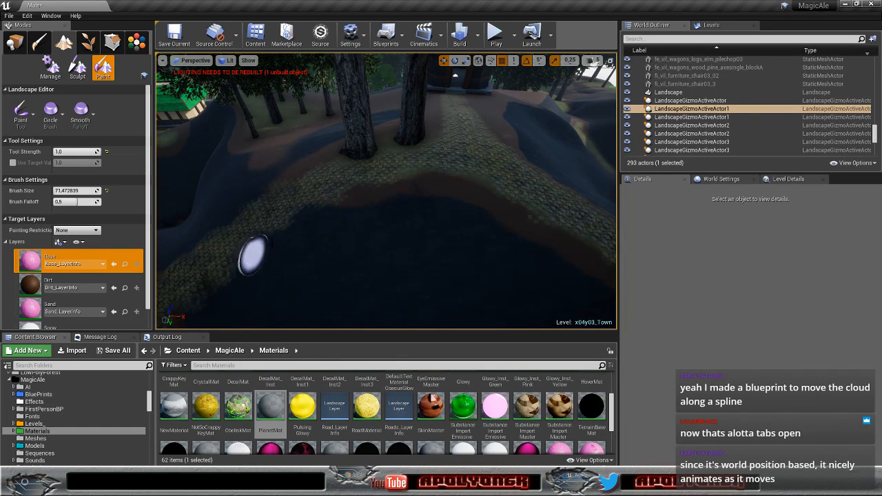
pyautogui.moveTo(296, 237)
pyautogui.mouseDown(button='right')
pyautogui.moveTo(277, 246)
pyautogui.moveTo(224, 238)
pyautogui.mouseUp(button='right')
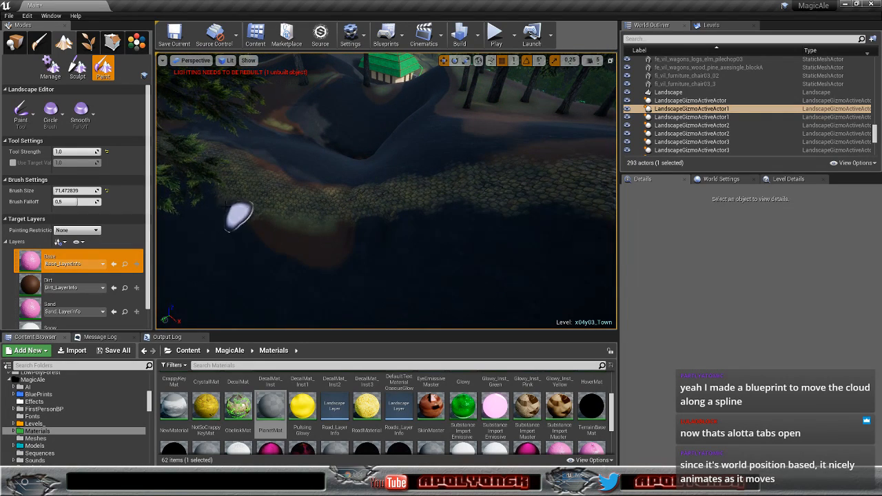
# Step: Paint the Base layer along the cobblestone path edges over the dark hills, past the tree trunks and around the curve
pyautogui.moveTo(266, 221)
pyautogui.mouseDown(button='right')
pyautogui.moveTo(334, 232)
pyautogui.moveTo(350, 191)
pyautogui.moveTo(499, 163)
pyautogui.mouseUp(button='right')
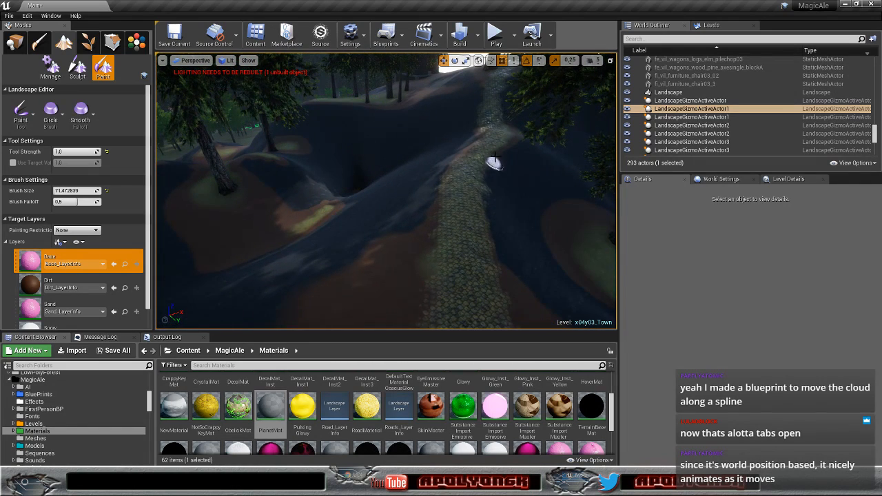
pyautogui.moveTo(492, 231)
pyautogui.mouseDown(button='right')
pyautogui.moveTo(454, 249)
pyautogui.moveTo(372, 248)
pyautogui.moveTo(351, 263)
pyautogui.moveTo(379, 267)
pyautogui.moveTo(386, 261)
pyautogui.moveTo(331, 275)
pyautogui.moveTo(345, 234)
pyautogui.moveTo(353, 230)
pyautogui.moveTo(425, 318)
pyautogui.mouseUp(button='right')
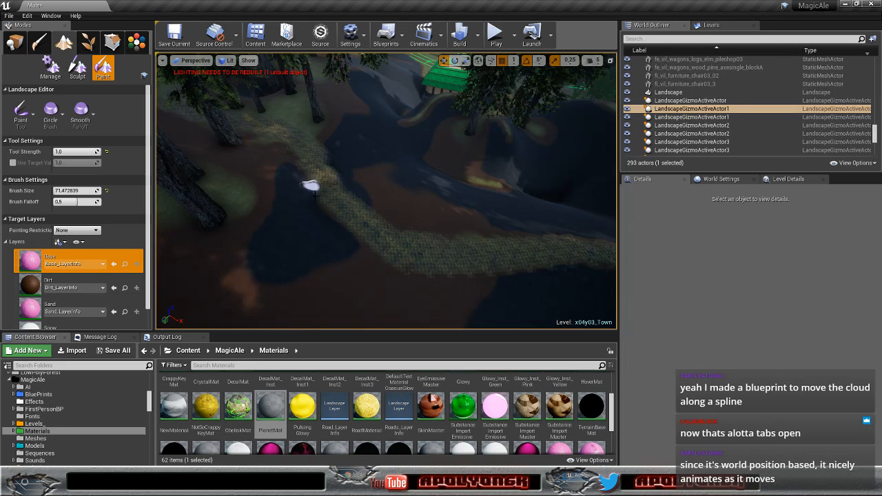
pyautogui.moveTo(398, 200)
pyautogui.mouseDown(button='right')
pyautogui.moveTo(572, 196)
pyautogui.moveTo(414, 200)
pyautogui.moveTo(255, 184)
pyautogui.mouseUp(button='right')
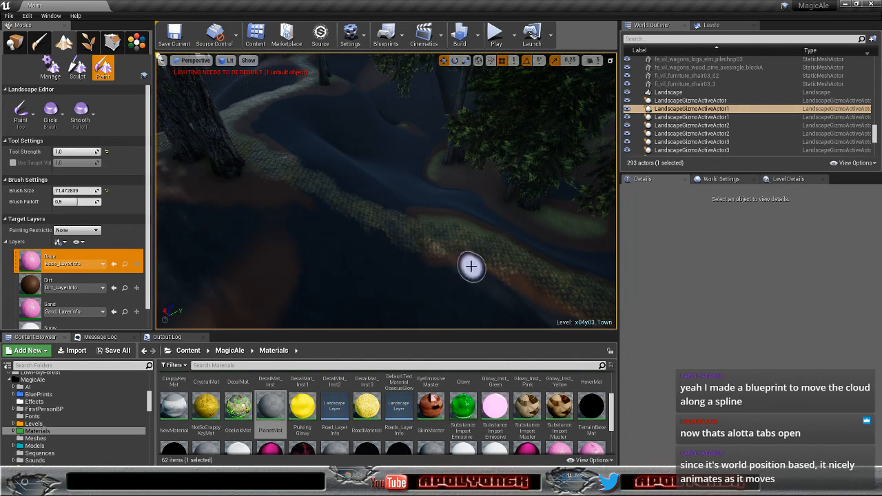
pyautogui.moveTo(506, 292); pyautogui.dragTo(461, 305, button='right')
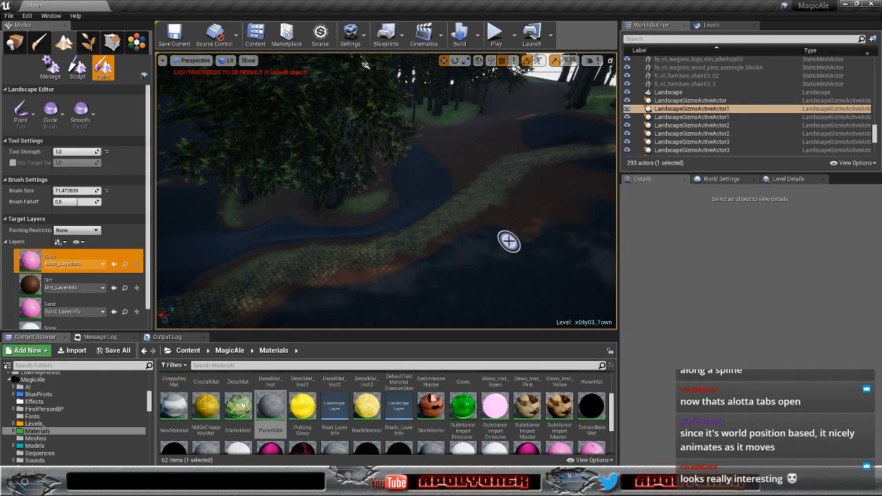
# Step: Trim the path edges with the Base layer between the dark ground patches and through the forest to the dark dip crossing the path
pyautogui.moveTo(508, 241)
pyautogui.mouseDown(button='right')
pyautogui.moveTo(568, 222)
pyautogui.moveTo(576, 276)
pyautogui.mouseUp(button='right')
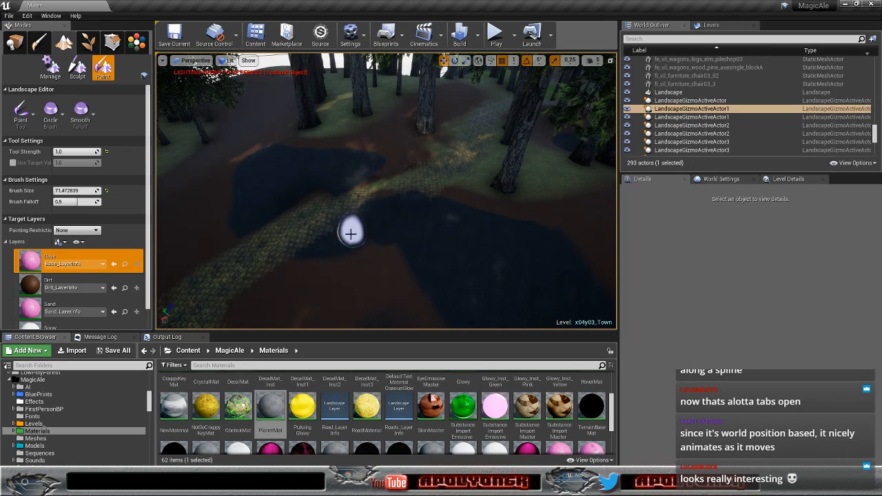
pyautogui.moveTo(312, 271)
pyautogui.mouseDown(button='right')
pyautogui.moveTo(350, 271)
pyautogui.moveTo(362, 255)
pyautogui.moveTo(369, 289)
pyautogui.moveTo(325, 232)
pyautogui.moveTo(346, 196)
pyautogui.moveTo(342, 176)
pyautogui.moveTo(329, 169)
pyautogui.moveTo(334, 204)
pyautogui.moveTo(365, 224)
pyautogui.moveTo(360, 213)
pyautogui.moveTo(338, 219)
pyautogui.moveTo(394, 185)
pyautogui.mouseUp(button='right')
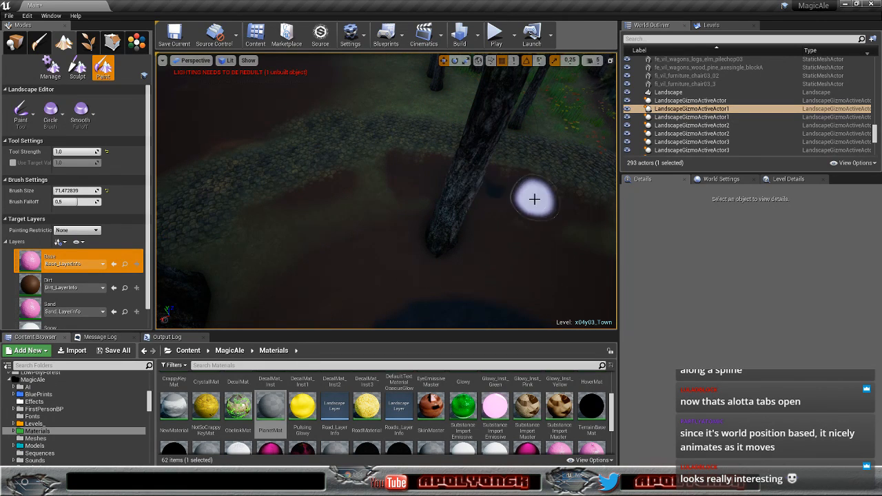
pyautogui.moveTo(386, 206); pyautogui.dragTo(435, 164, button='right')
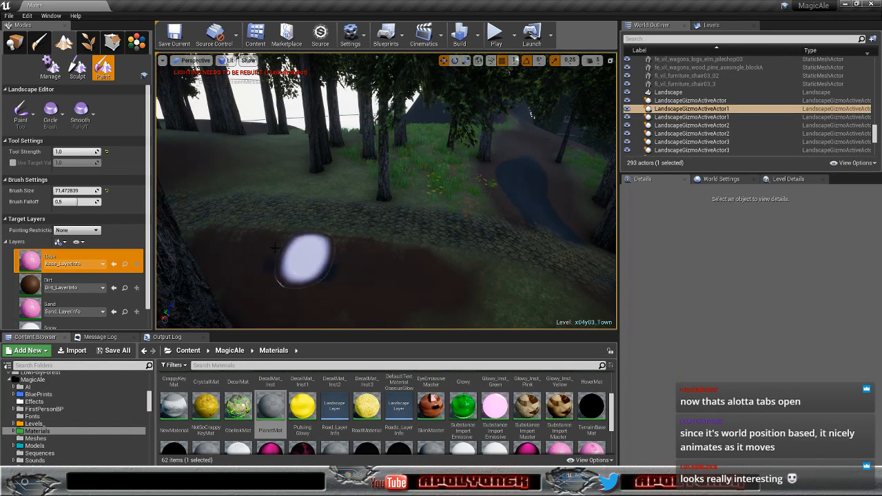
pyautogui.moveTo(408, 284)
pyautogui.mouseDown(button='right')
pyautogui.moveTo(428, 292)
pyautogui.moveTo(436, 289)
pyautogui.moveTo(417, 281)
pyautogui.moveTo(433, 278)
pyautogui.mouseUp(button='right')
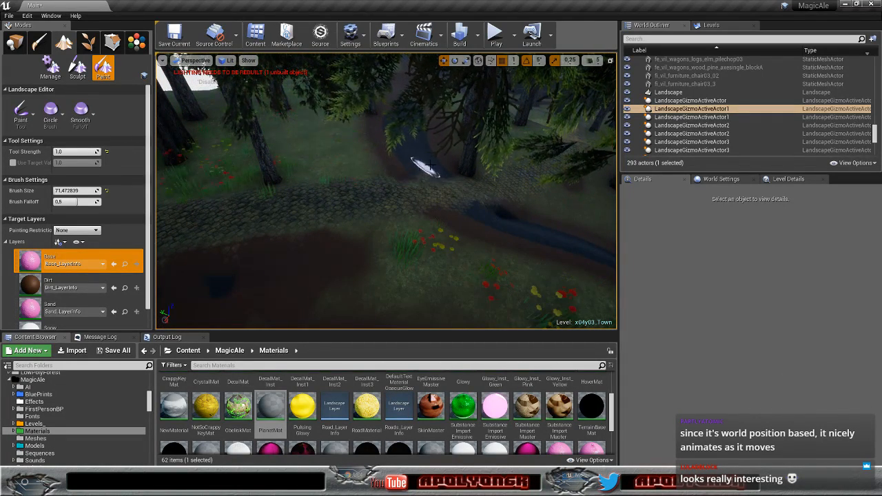
# Step: Paint the Base layer along both path edges from the flowery grass between the trees across the dark and grassy ridges
pyautogui.moveTo(429, 169)
pyautogui.mouseDown(button='right')
pyautogui.moveTo(413, 178)
pyautogui.moveTo(441, 164)
pyautogui.mouseUp(button='right')
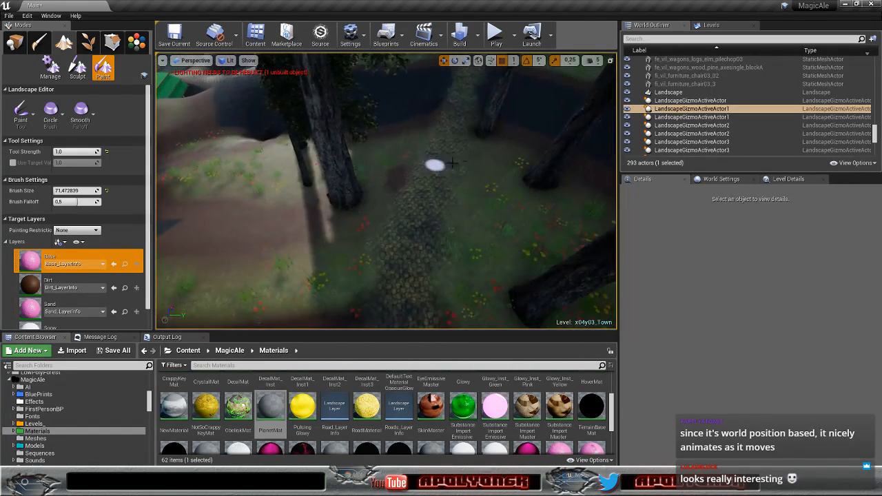
pyautogui.moveTo(488, 129); pyautogui.dragTo(476, 124)
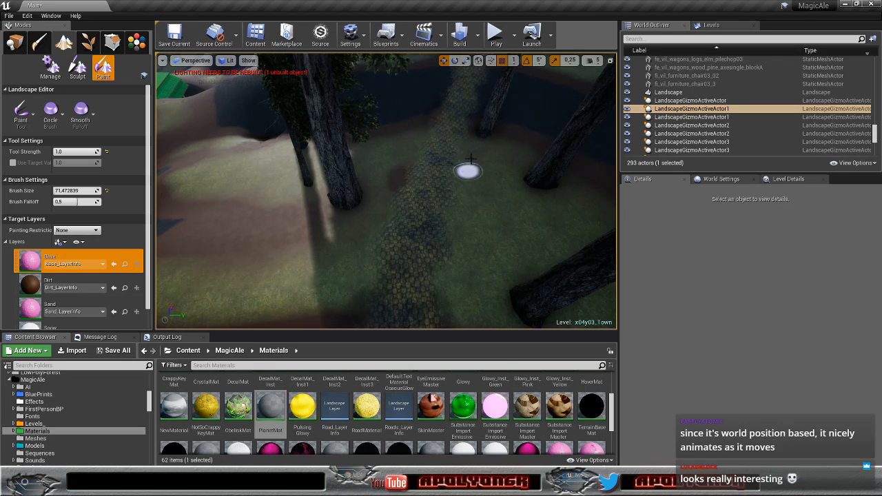
pyautogui.moveTo(370, 276)
pyautogui.mouseDown(button='right')
pyautogui.moveTo(372, 292)
pyautogui.moveTo(478, 276)
pyautogui.mouseUp(button='right')
pyautogui.moveTo(492, 273); pyautogui.dragTo(466, 171)
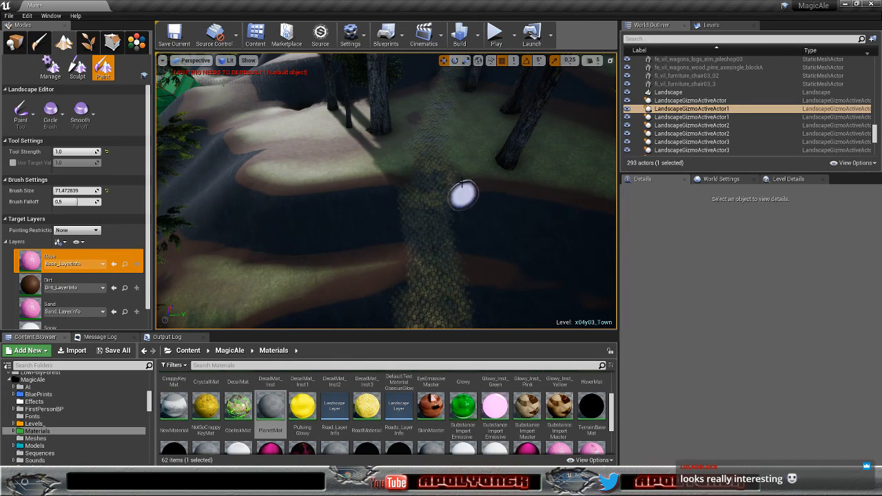
pyautogui.moveTo(396, 202); pyautogui.dragTo(402, 194)
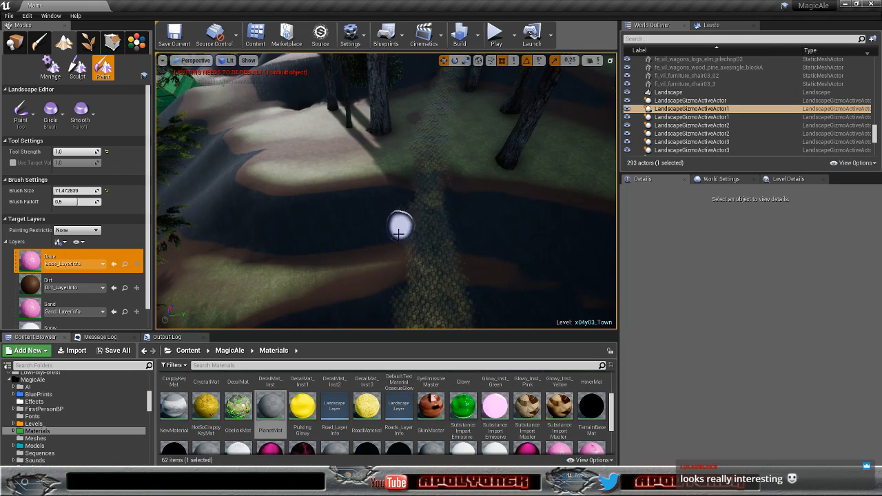
pyautogui.moveTo(395, 285); pyautogui.dragTo(388, 280, button='right')
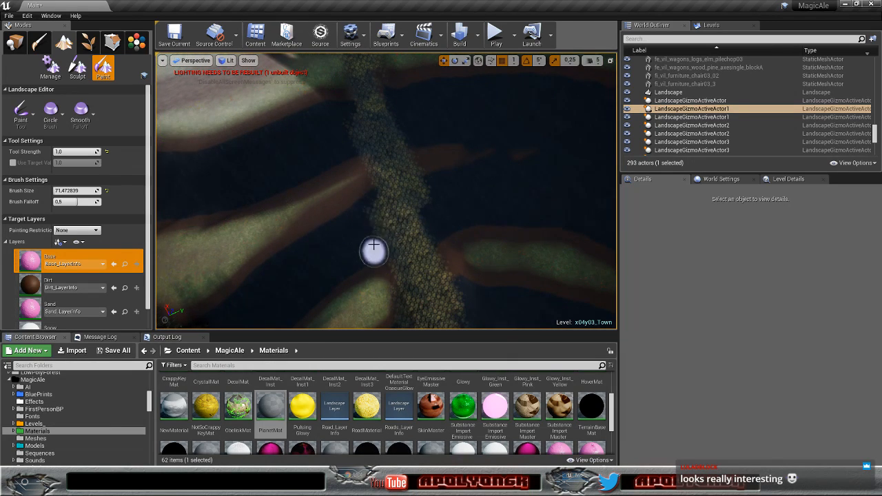
pyautogui.moveTo(381, 275); pyautogui.dragTo(338, 273, button='right')
pyautogui.moveTo(414, 191); pyautogui.dragTo(410, 189)
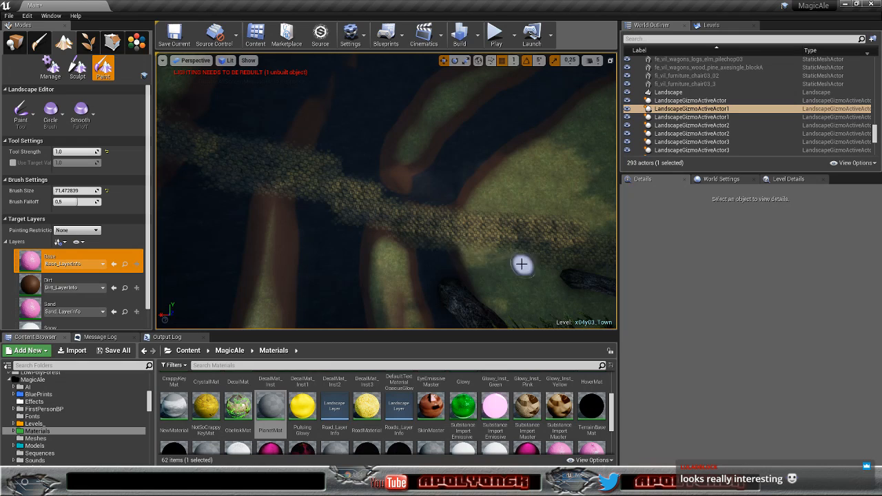
# Step: Continue trimming the path with the Base layer across the dark dip between the trees and along the flower-lined stretch
pyautogui.moveTo(556, 268)
pyautogui.mouseDown(button='right')
pyautogui.moveTo(594, 253)
pyautogui.moveTo(612, 217)
pyautogui.moveTo(628, 225)
pyautogui.moveTo(635, 208)
pyautogui.moveTo(629, 232)
pyautogui.mouseUp(button='right')
pyautogui.press('w')
pyautogui.press('s')
pyautogui.moveTo(452, 246); pyautogui.dragTo(473, 241)
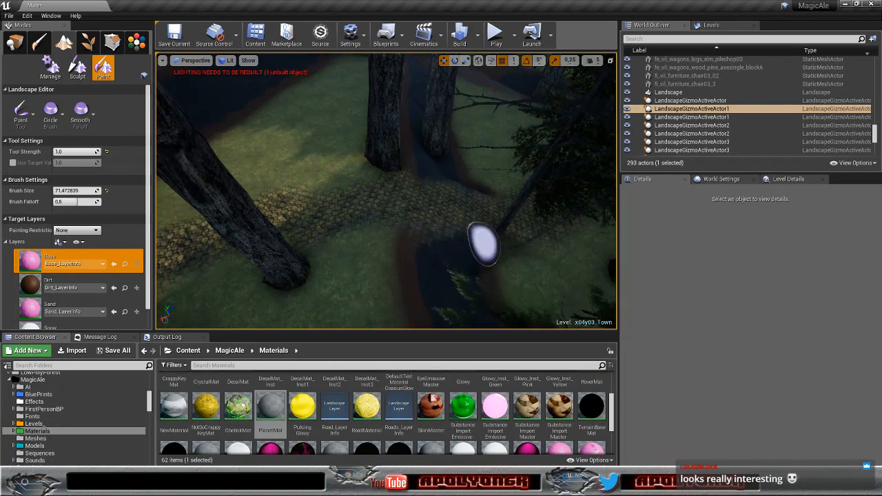
pyautogui.moveTo(465, 236)
pyautogui.mouseDown(button='right')
pyautogui.moveTo(341, 220)
pyautogui.moveTo(313, 230)
pyautogui.moveTo(437, 232)
pyautogui.mouseUp(button='right')
pyautogui.press('s')
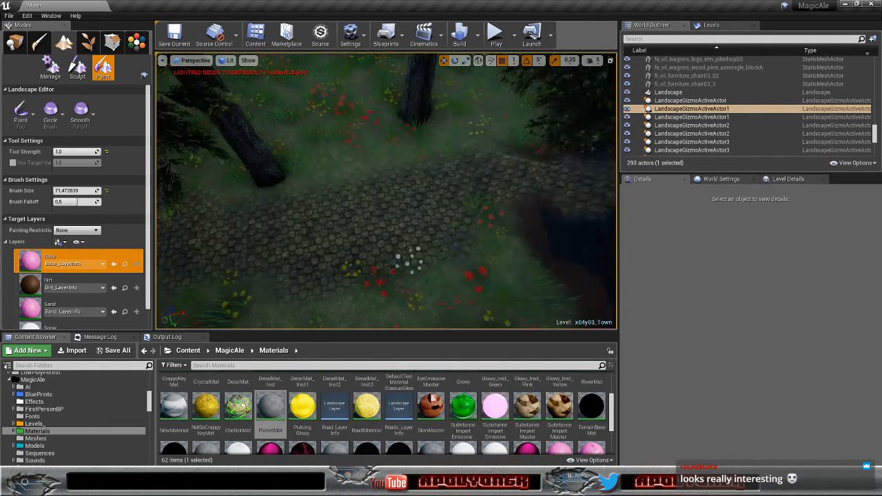
pyautogui.moveTo(427, 225); pyautogui.dragTo(461, 225, button='right')
pyautogui.moveTo(461, 225)
pyautogui.mouseDown()
pyautogui.moveTo(370, 203)
pyautogui.moveTo(376, 228)
pyautogui.mouseUp()
pyautogui.moveTo(376, 228); pyautogui.dragTo(441, 204, button='right')
# Step: Paint the Base layer beside the building's stone entrance steps and save the x04y03_Town level
pyautogui.press('w')
pyautogui.moveTo(424, 123)
pyautogui.mouseDown(button='right')
pyautogui.moveTo(407, 129)
pyautogui.moveTo(486, 137)
pyautogui.mouseUp(button='right')
pyautogui.moveTo(335, 172); pyautogui.dragTo(334, 201)
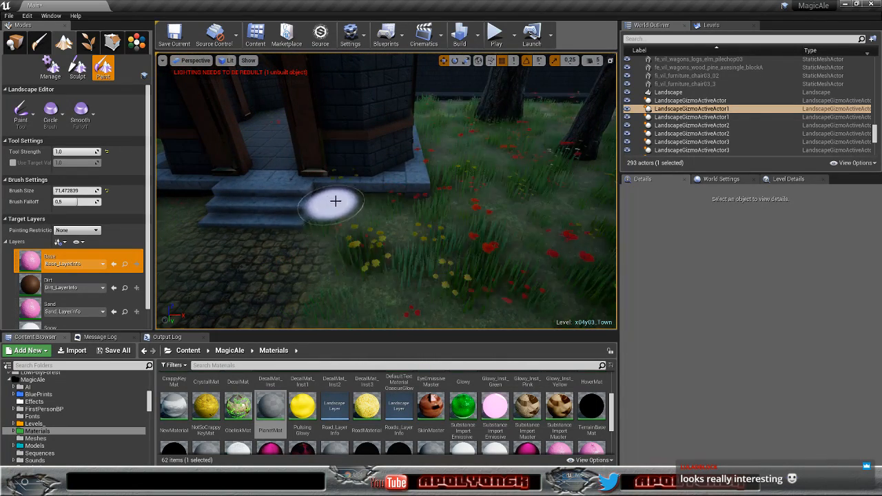
pyautogui.moveTo(335, 202); pyautogui.dragTo(333, 213, button='right')
pyautogui.press('a')
pyautogui.moveTo(333, 213)
pyautogui.mouseDown()
pyautogui.moveTo(344, 209)
pyautogui.moveTo(323, 228)
pyautogui.mouseUp()
pyautogui.press('w')
pyautogui.moveTo(322, 227)
pyautogui.mouseDown(button='right')
pyautogui.moveTo(255, 200)
pyautogui.moveTo(269, 231)
pyautogui.moveTo(241, 218)
pyautogui.moveTo(248, 211)
pyautogui.mouseUp(button='right')
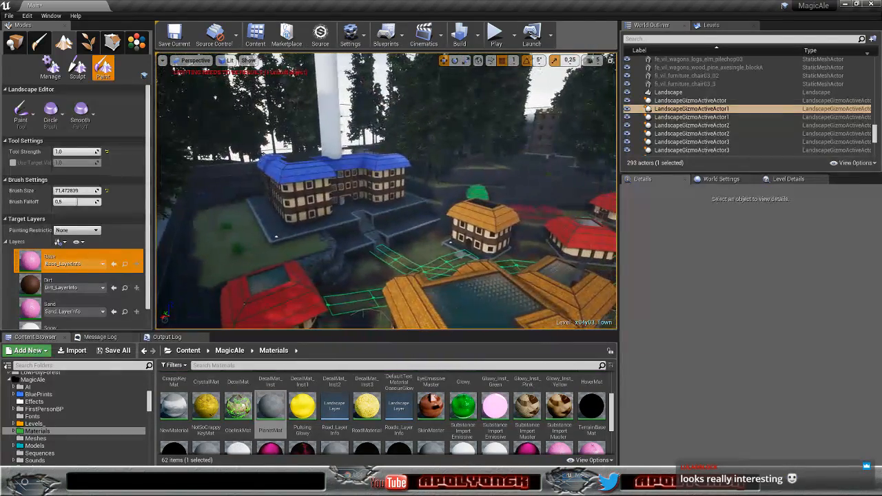
pyautogui.click(117, 351)
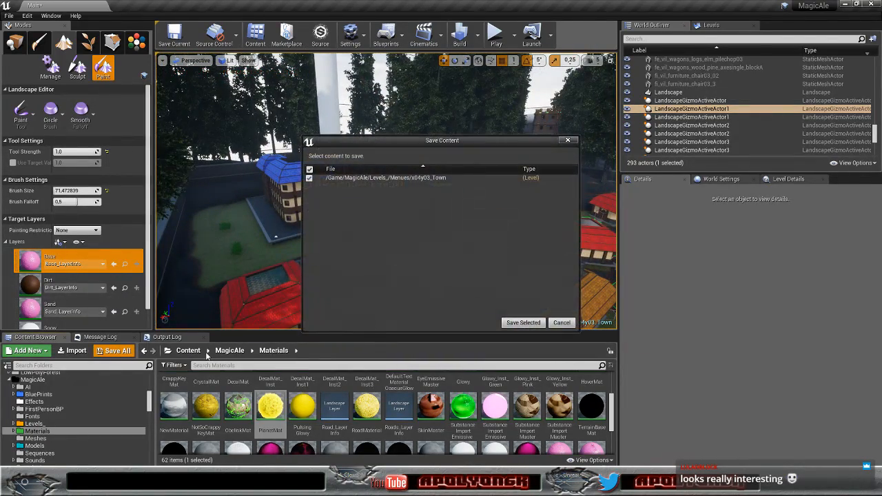
pyautogui.click(523, 323)
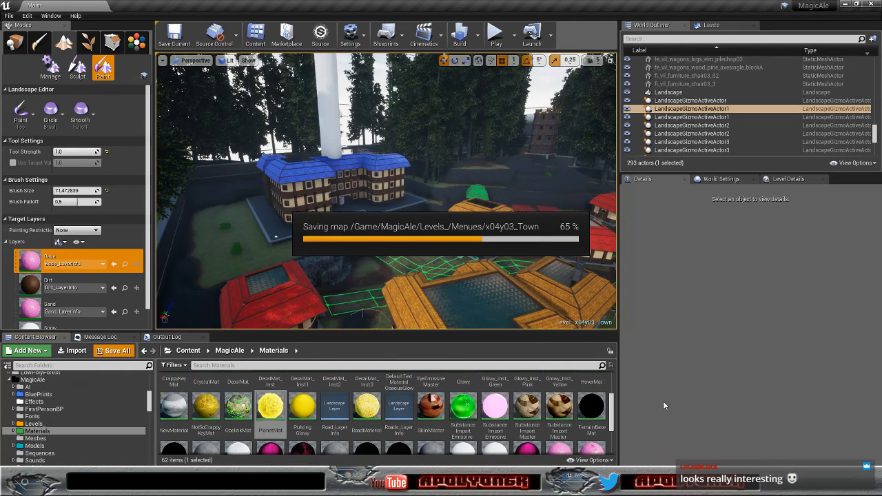
# Step: Switch to the PlanetMat material editor and examine the whole node graph, its noise nodes and the preview sphere from another side
pyautogui.hotkey('alt', 'Tab')
pyautogui.moveTo(194, 214)
pyautogui.mouseDown()
pyautogui.moveTo(241, 227)
pyautogui.moveTo(354, 224)
pyautogui.moveTo(408, 249)
pyautogui.moveTo(441, 285)
pyautogui.moveTo(430, 248)
pyautogui.moveTo(301, 209)
pyautogui.mouseUp()
pyautogui.scroll(-4, 359, 182)
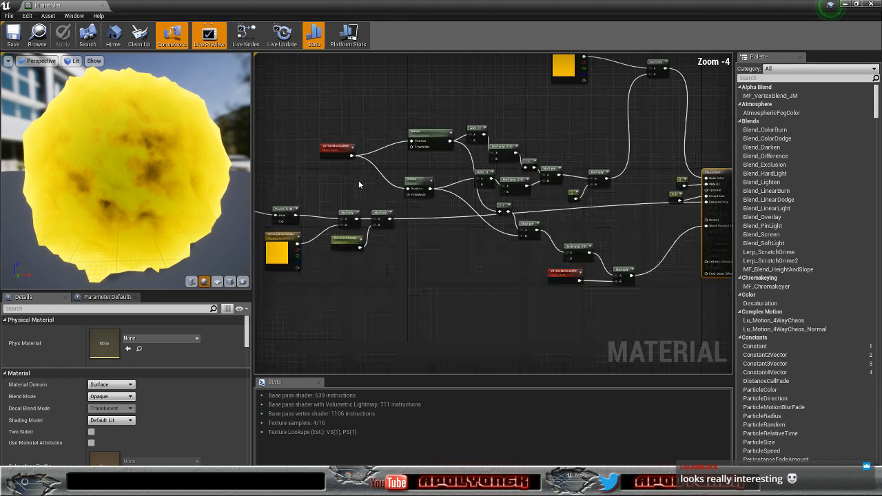
pyautogui.moveTo(384, 201); pyautogui.dragTo(390, 210, button='right')
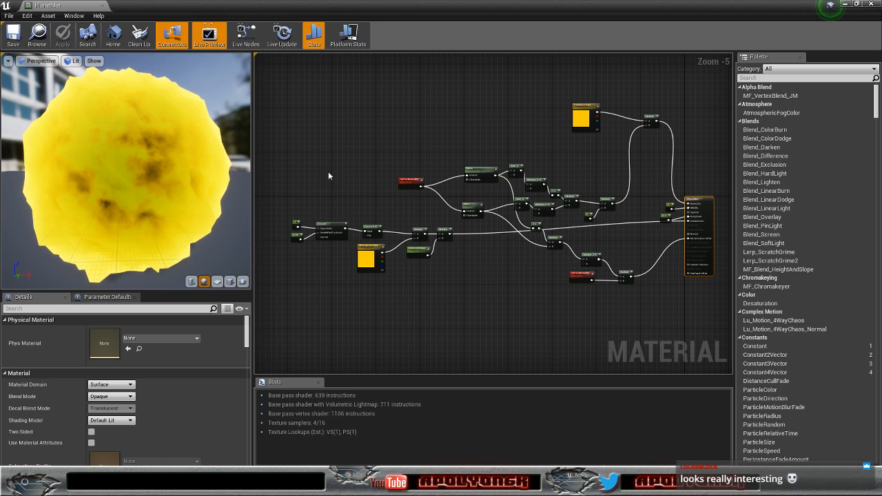
pyautogui.moveTo(149, 164); pyautogui.dragTo(48, 185)
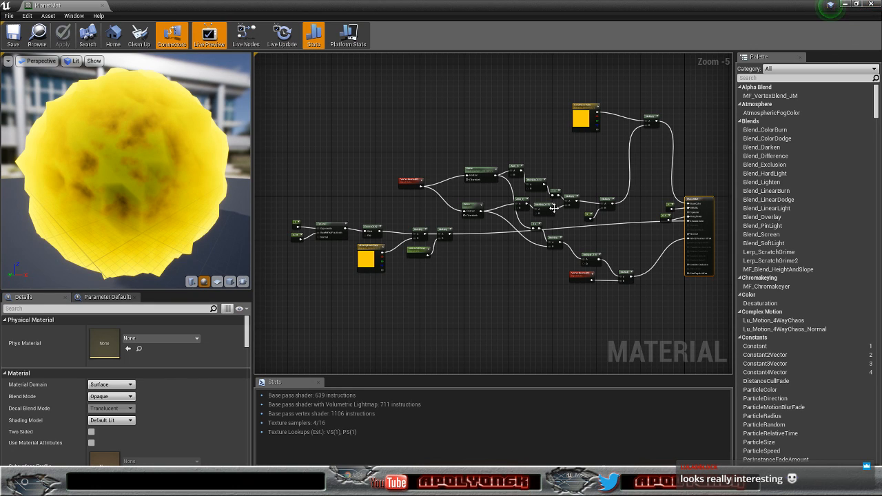
pyautogui.scroll(3, 486, 219)
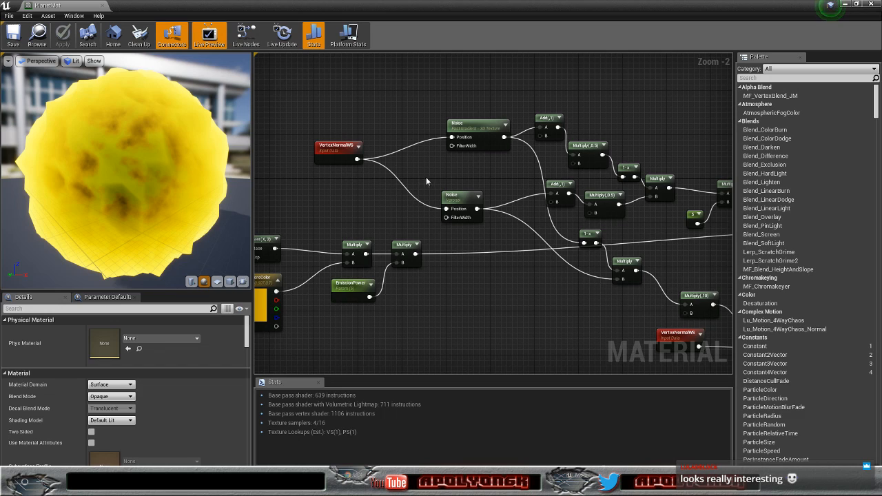
pyautogui.moveTo(425, 177); pyautogui.dragTo(476, 161, button='right')
# Step: Check PlanetMat's tessellation settings, World Position Offset nodes and preview sphere, and return to the town level
pyautogui.scroll(-4, 159, 375)
pyautogui.scroll(-10, 159, 375)
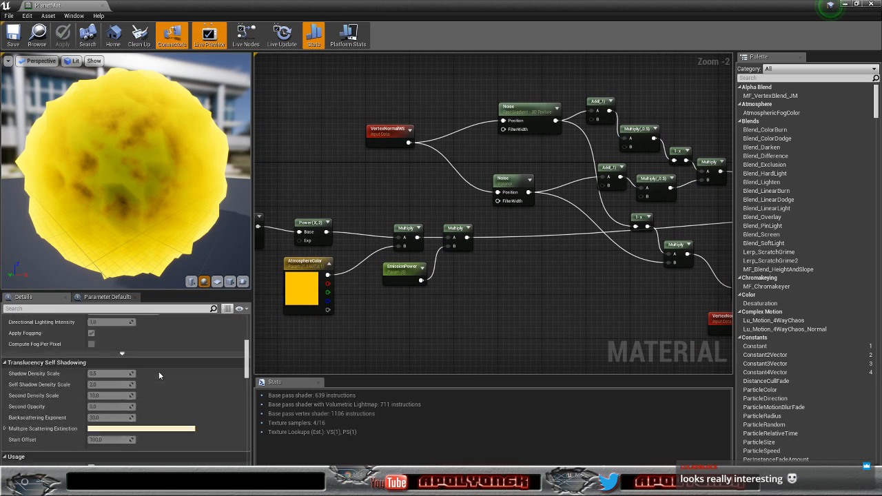
pyautogui.scroll(-1, 157, 371)
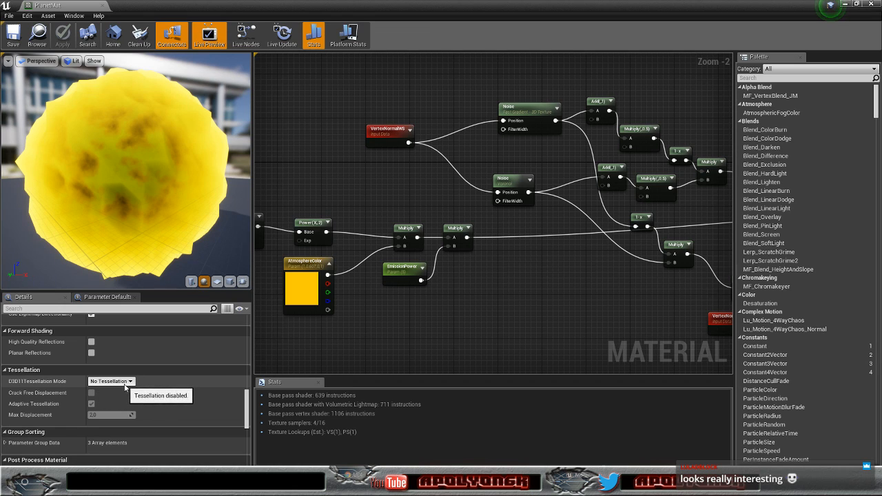
pyautogui.moveTo(553, 327); pyautogui.dragTo(255, 280, button='right')
pyautogui.moveTo(296, 261); pyautogui.dragTo(297, 260, button='right')
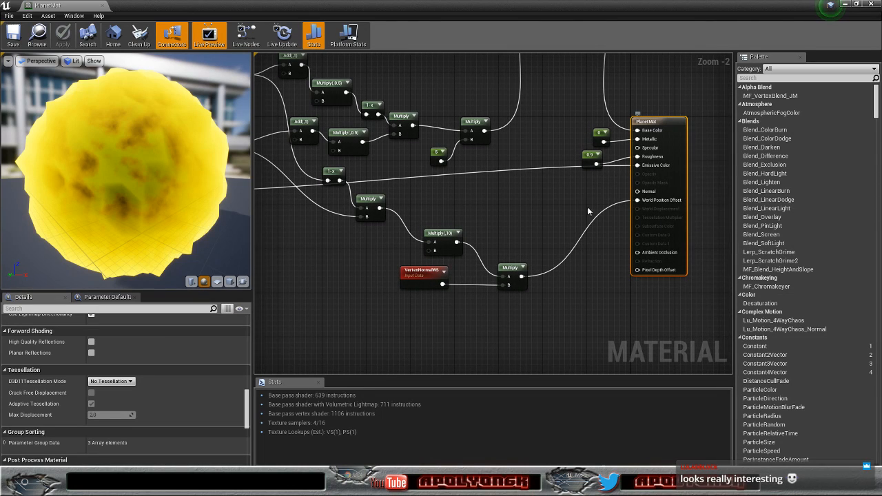
pyautogui.moveTo(520, 206); pyautogui.dragTo(610, 221, button='right')
pyautogui.moveTo(133, 197); pyautogui.dragTo(189, 224)
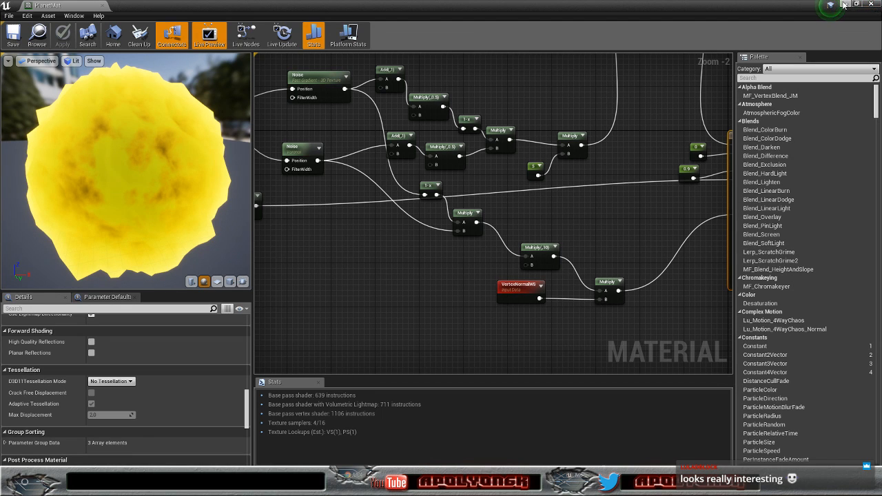
pyautogui.click(844, 5)
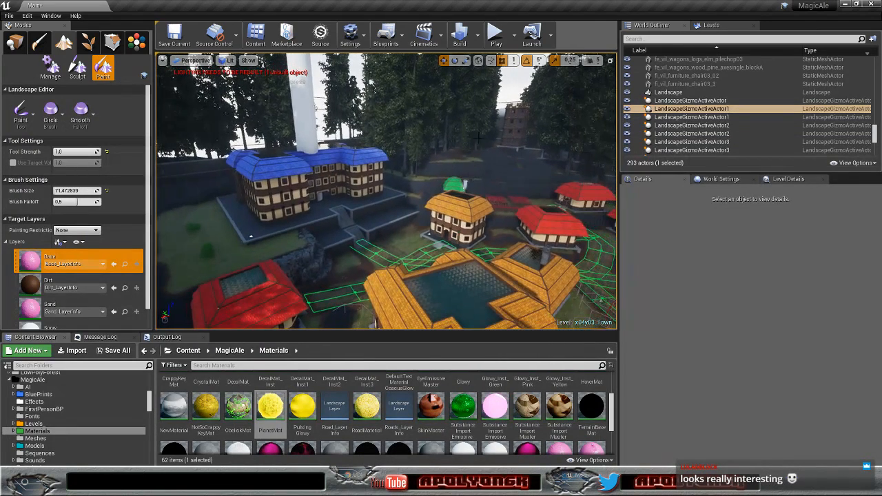
# Step: Run the game in a separate preview window, maximize it and resume the "Closed gates" saved game
pyautogui.click(514, 38)
pyautogui.click(552, 101)
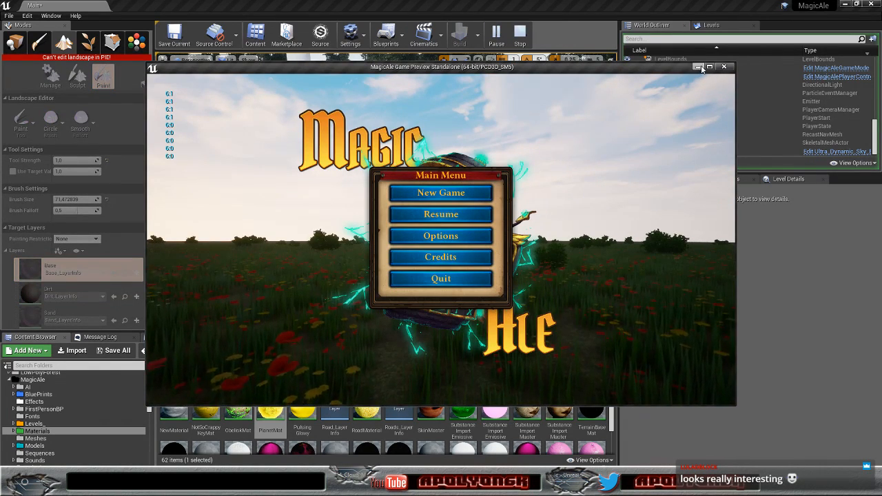
pyautogui.click(710, 68)
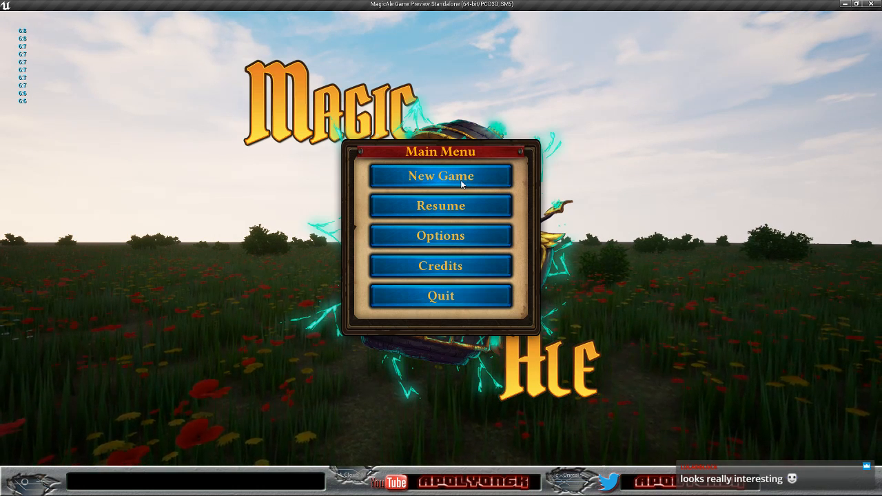
pyautogui.click(440, 207)
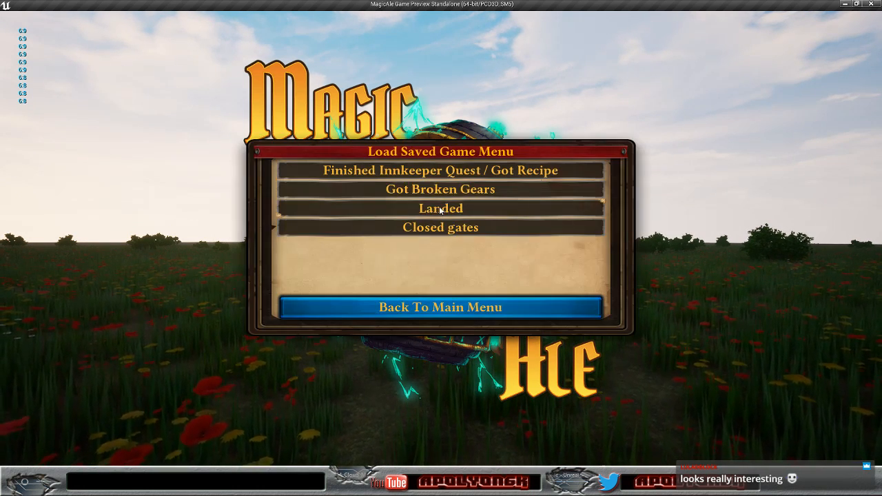
pyautogui.click(434, 228)
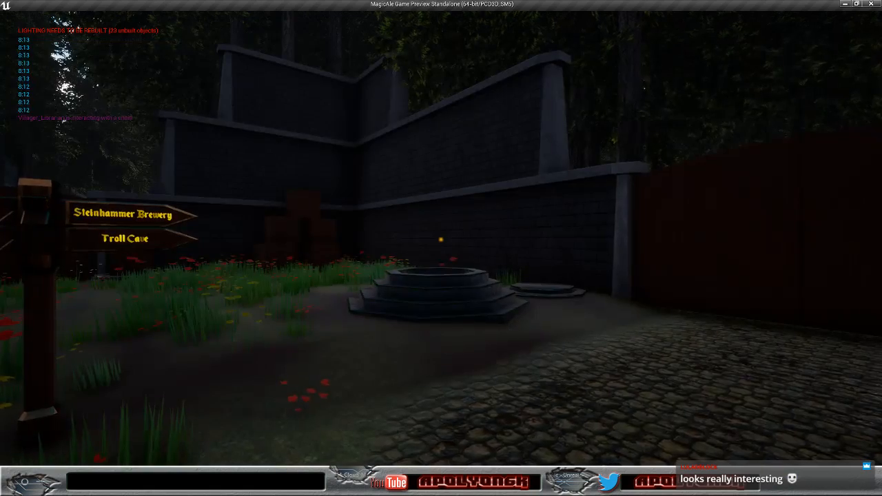
# Step: Walk from the signpost past the well and through the flower meadow to inspect the ground near the wooden crates
pyautogui.press('w')
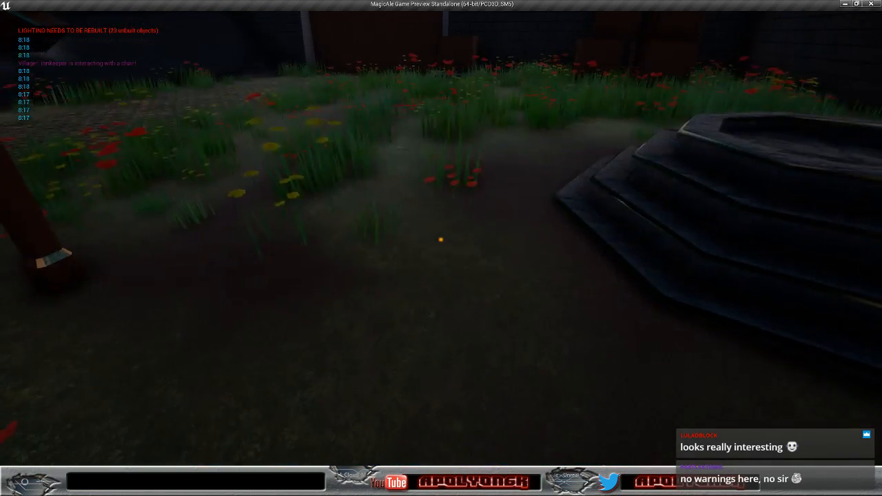
pyautogui.press('w')
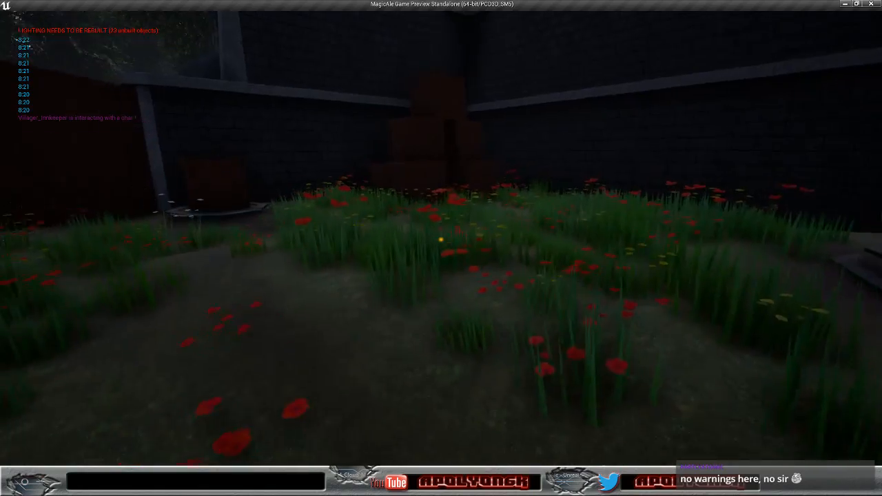
pyautogui.press('w')
pyautogui.press('w')
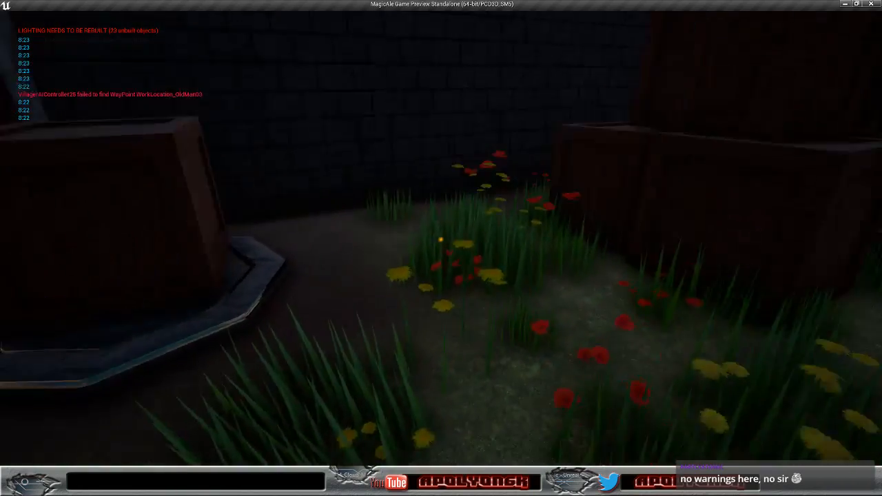
pyautogui.press('w')
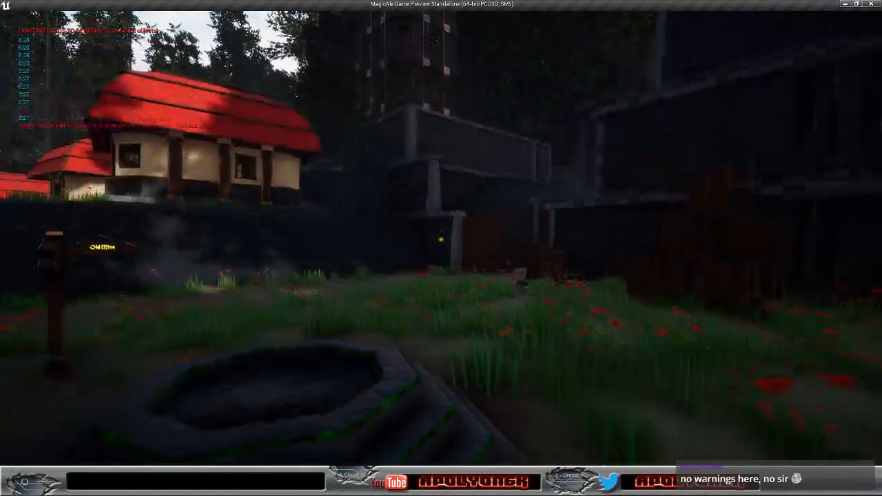
# Step: Inspect the stepped stone well, the octagonal stone slab beside it and the surrounding meadow from several sides
pyautogui.press('s')
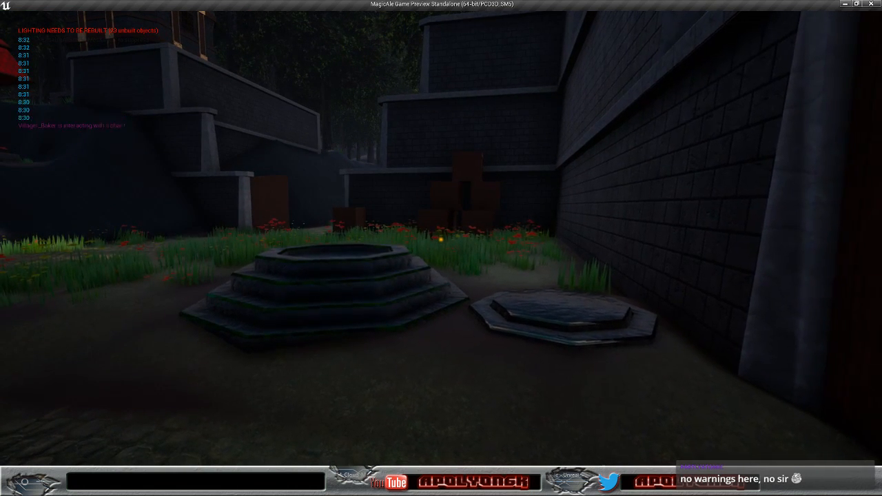
pyautogui.press('a')
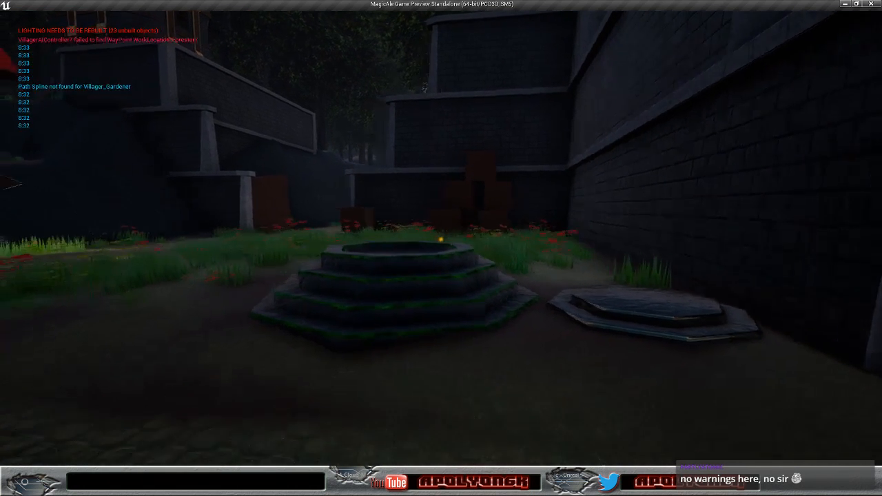
pyautogui.press('d')
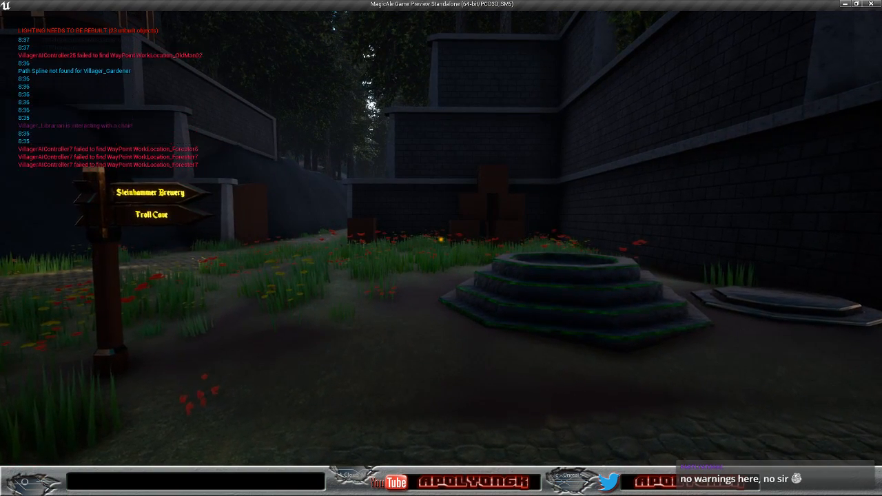
pyautogui.press('w')
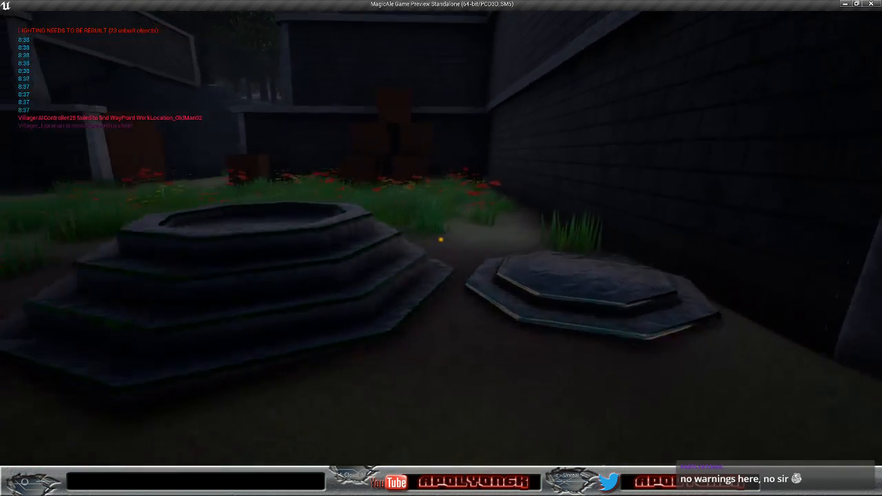
pyautogui.press('w')
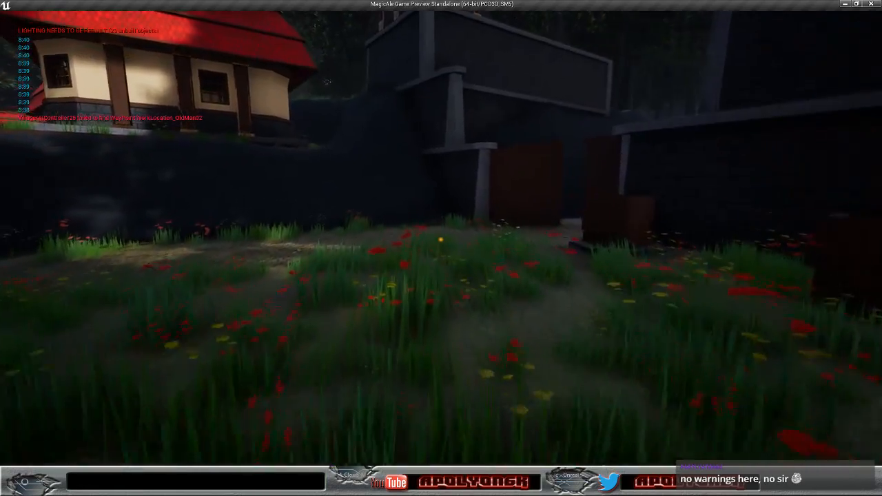
pyautogui.press('w')
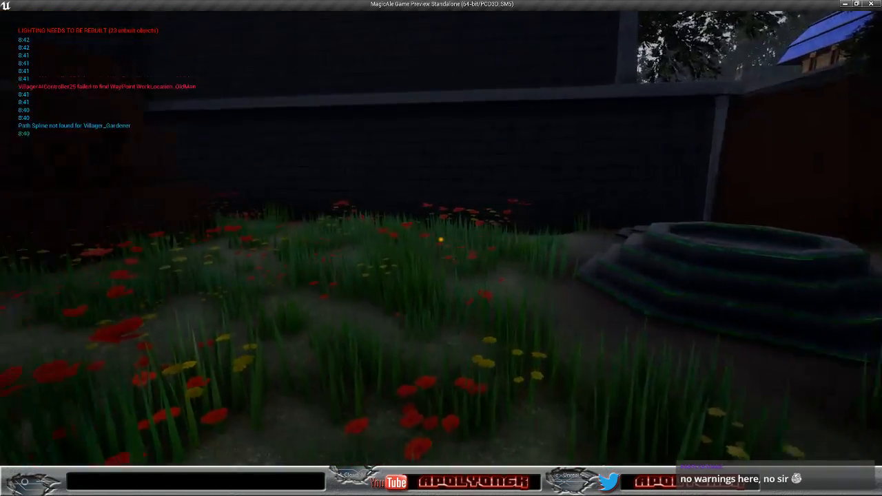
pyautogui.press('w')
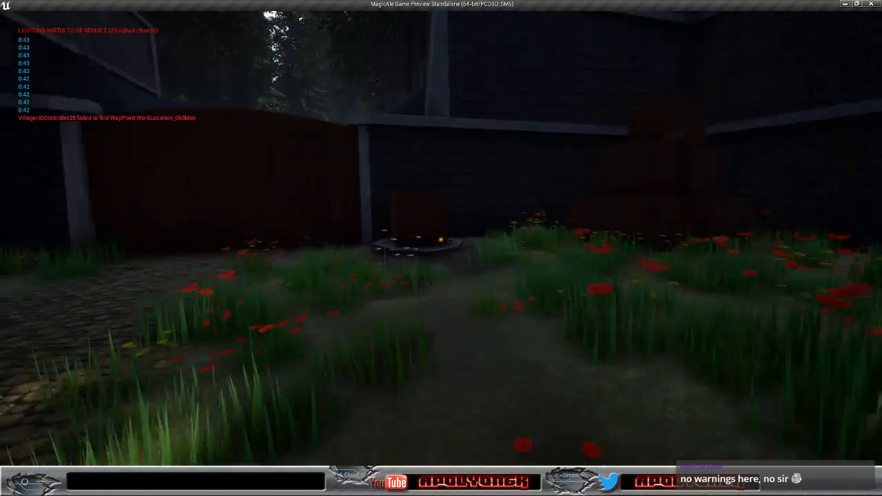
# Step: Grab the top crate of the stack by the wall and set it down on the stone slab beside the well
pyautogui.press('w')
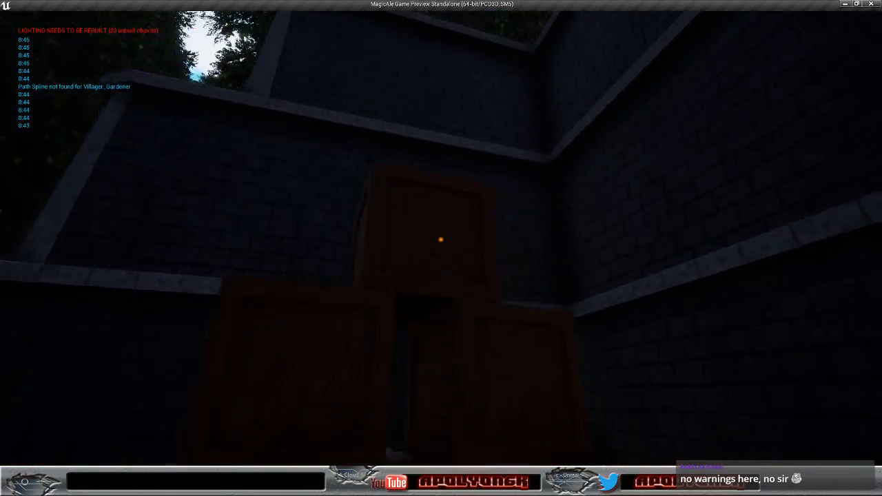
pyautogui.press('w')
pyautogui.click(441, 239)
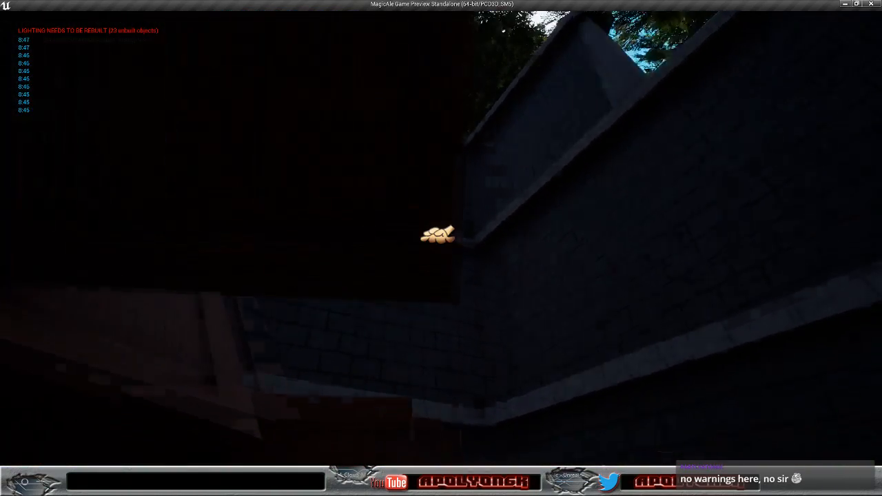
pyautogui.press('w')
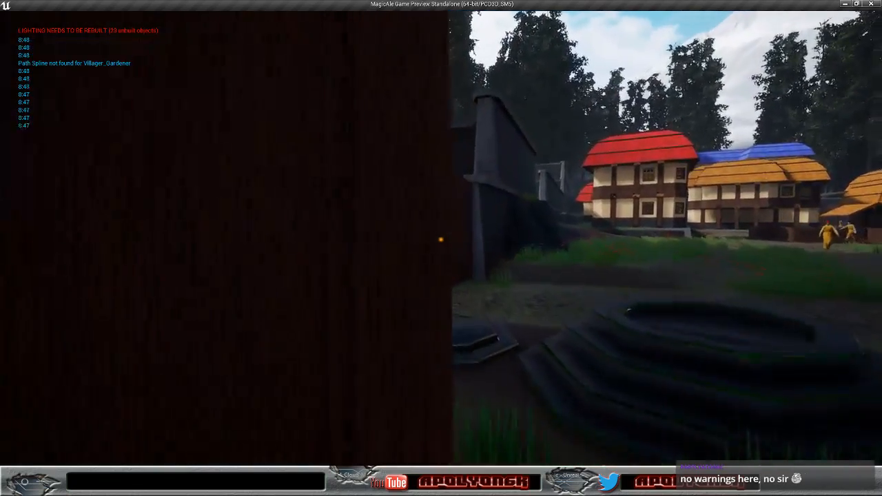
pyautogui.press('w')
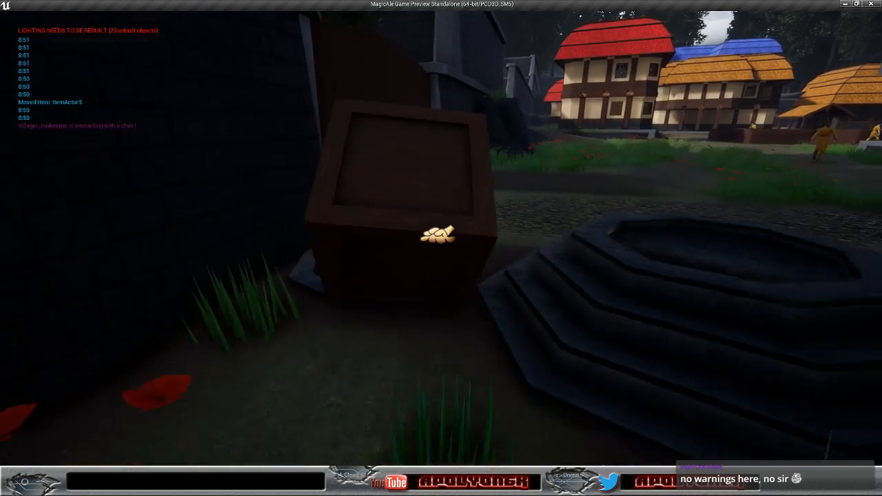
pyautogui.click(441, 239)
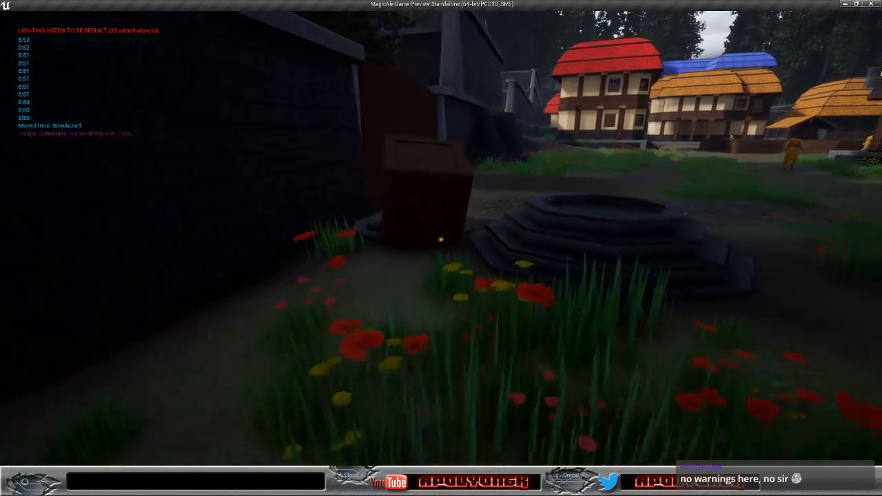
# Step: Return to the crate beside the well and move it off the stone slab onto the cobblestone path
pyautogui.press('s')
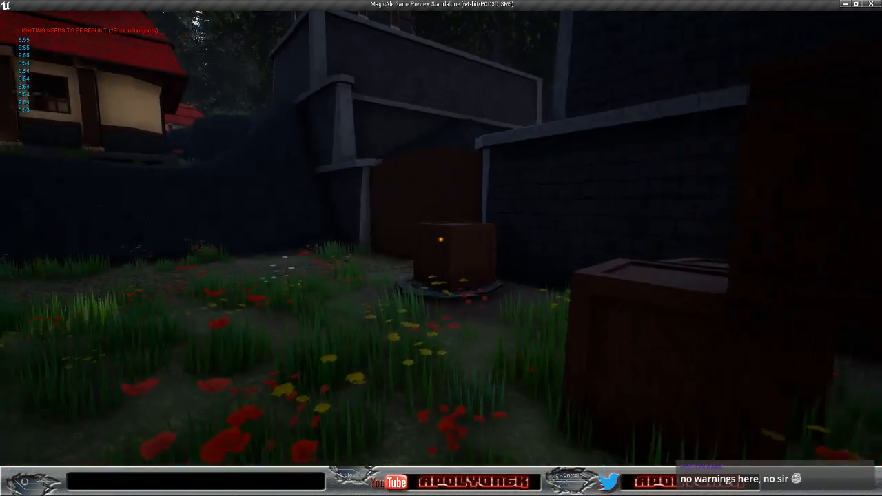
pyautogui.press('w')
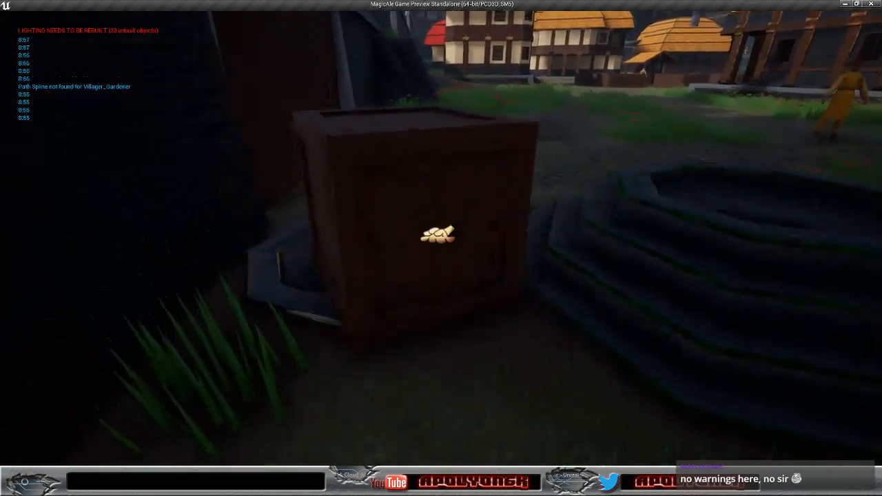
pyautogui.press('w')
pyautogui.press('space')
pyautogui.press('s')
pyautogui.press('w')
pyautogui.press('space')
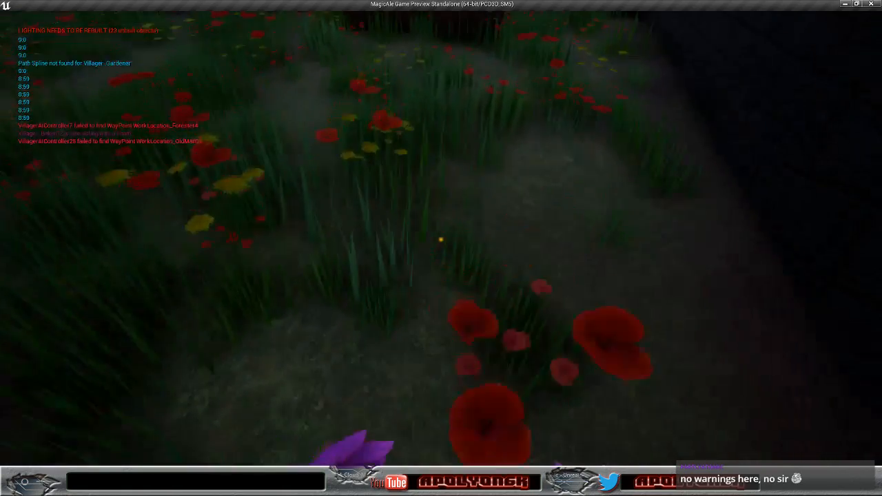
pyautogui.press('w')
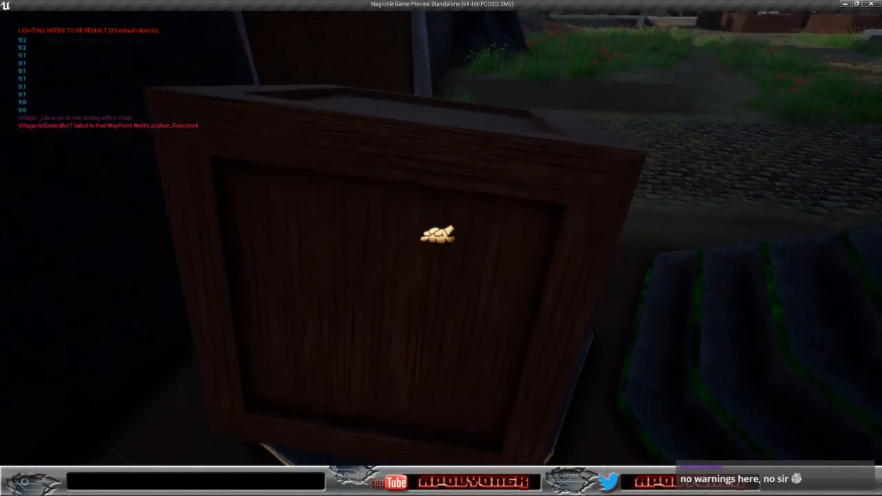
pyautogui.press('s')
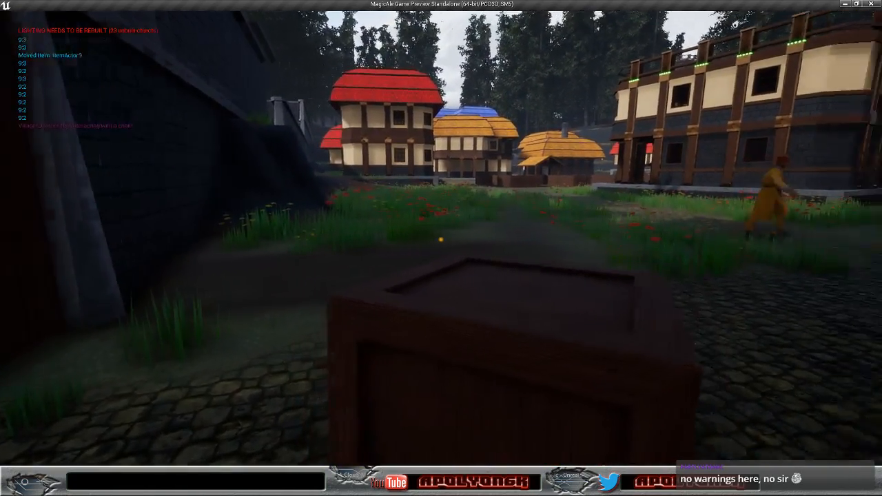
# Step: Check the cleared stone slab, the well and the grass around them from both sides
pyautogui.press('w')
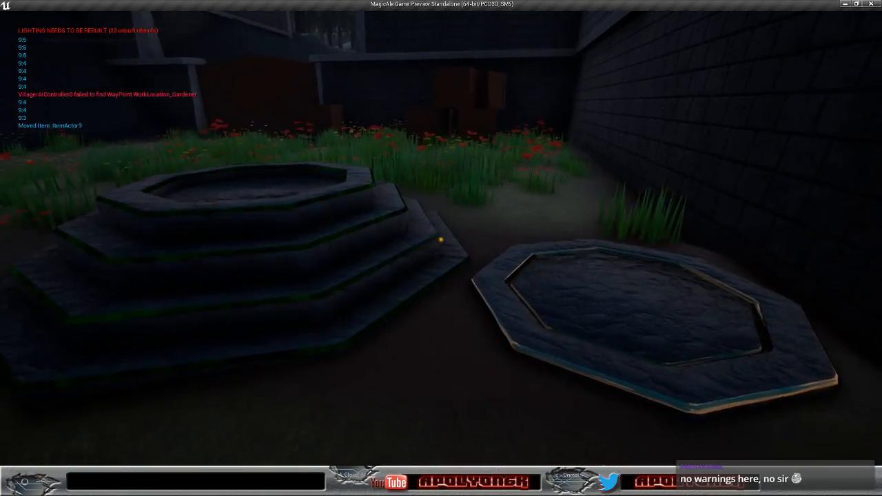
pyautogui.press('w')
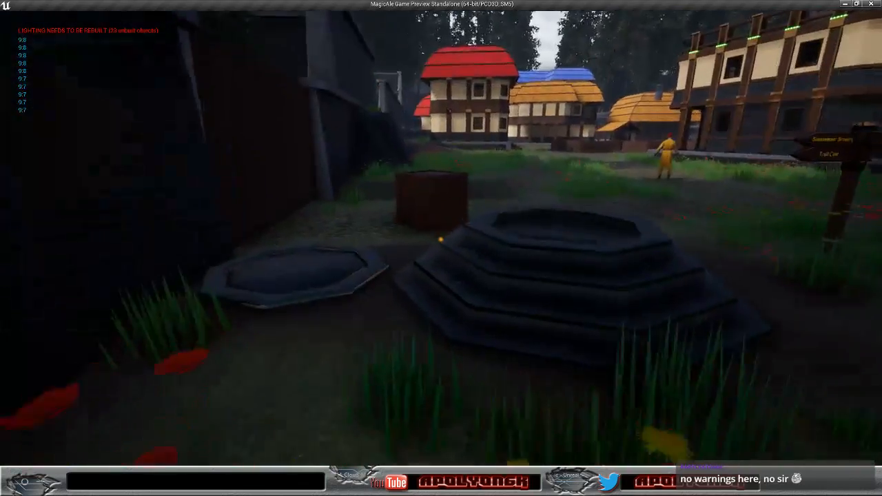
pyautogui.press('w')
pyautogui.press('w')
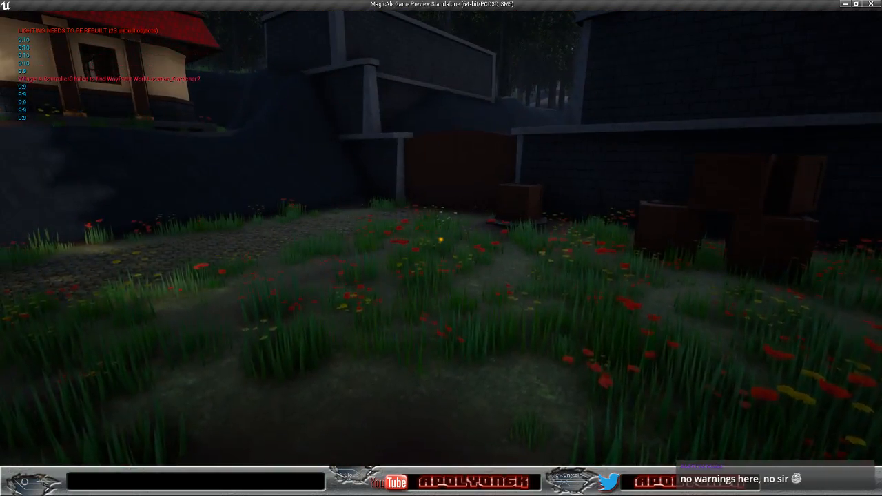
# Step: Walk along the cobblestone path and around the signpost to examine the path edges and nearby flowers
pyautogui.press('w')
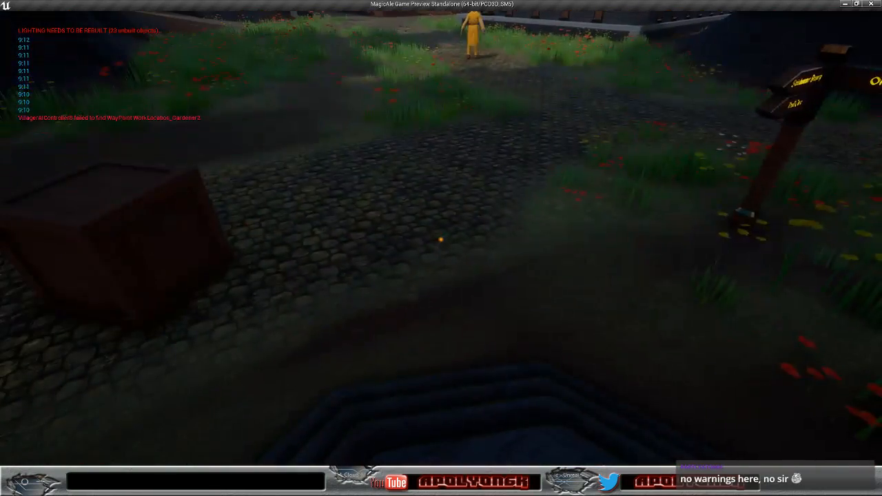
pyautogui.press('w')
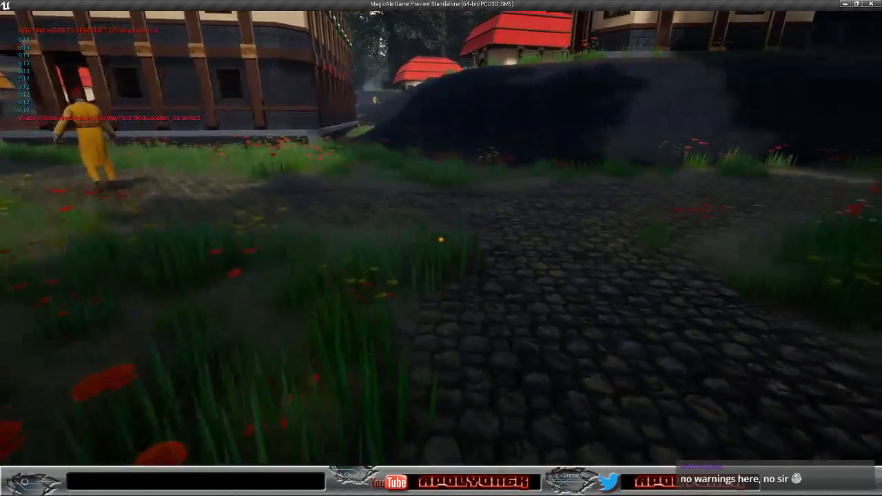
pyautogui.press('w')
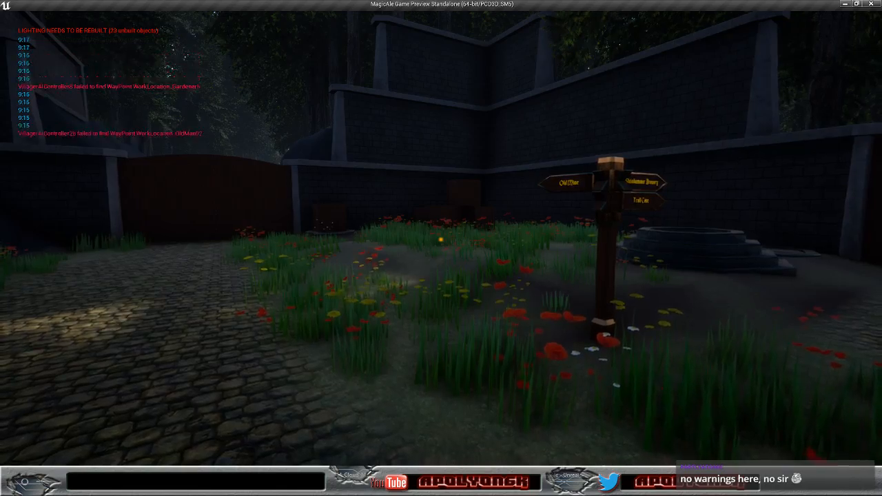
pyautogui.press('w')
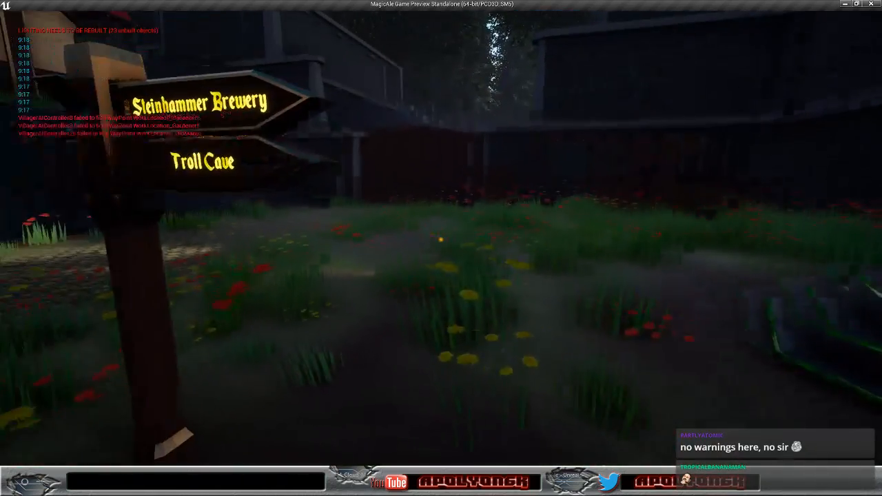
pyautogui.press('d')
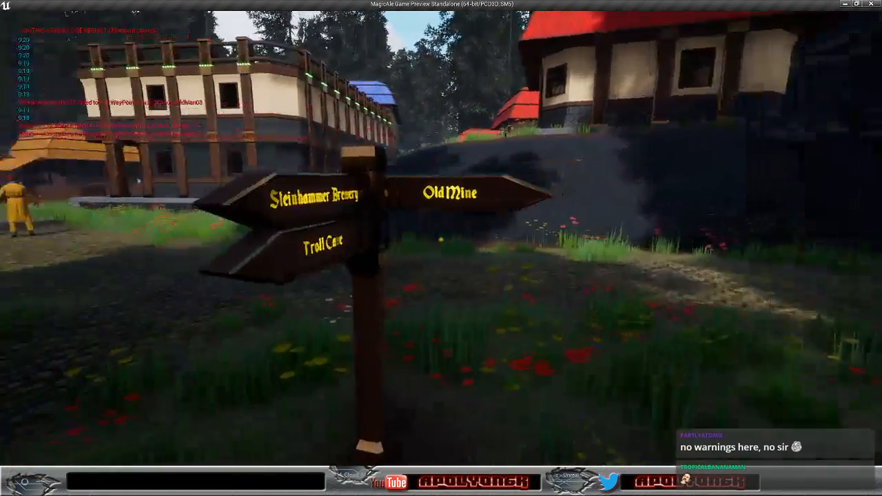
pyautogui.press('w')
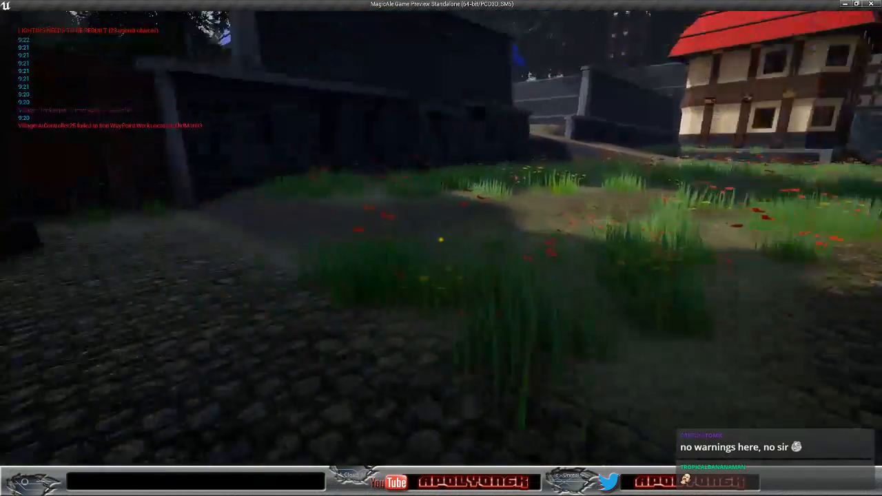
# Step: Move the crate from the cobblestone path back beside the well, near the stone wall
pyautogui.press('w')
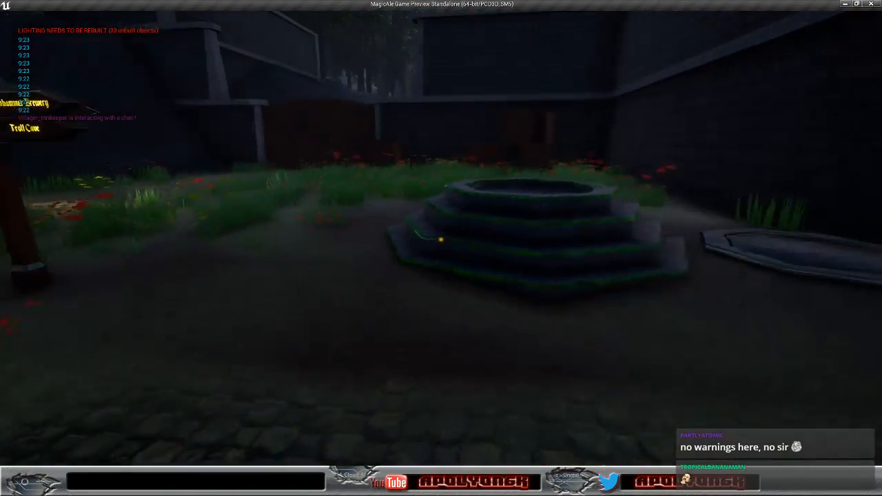
pyautogui.press('d')
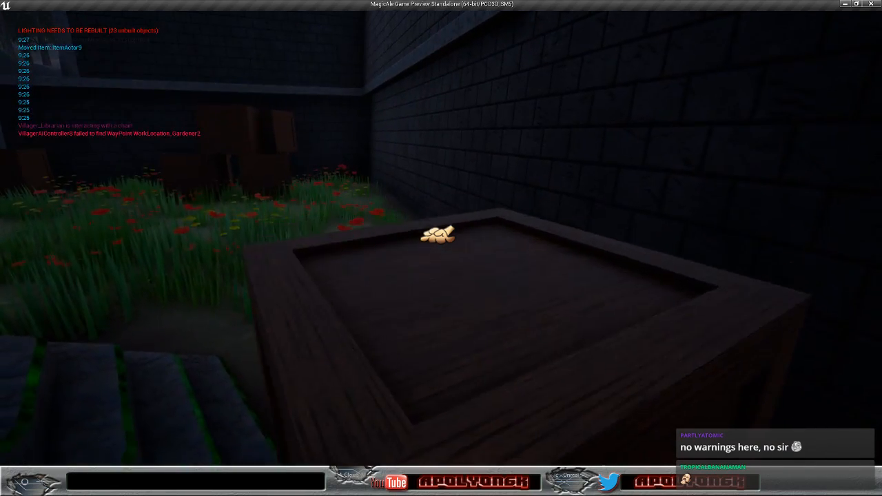
pyautogui.press('s')
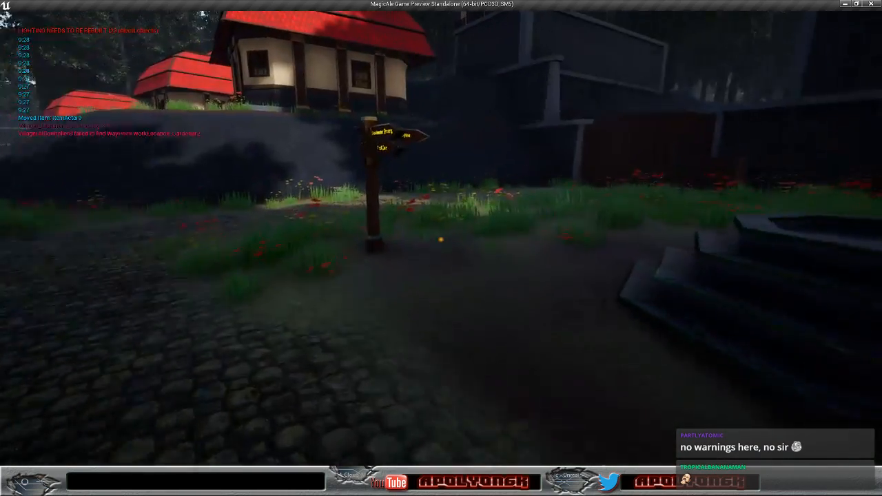
# Step: Carry a crate through the town, past the well, and place it on the octagonal stone slab beside the brick wall
pyautogui.press('w')
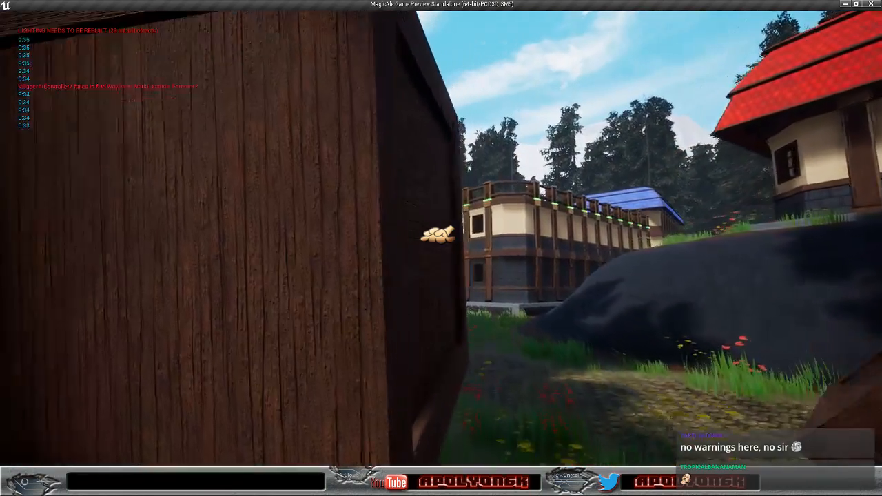
pyautogui.press('w')
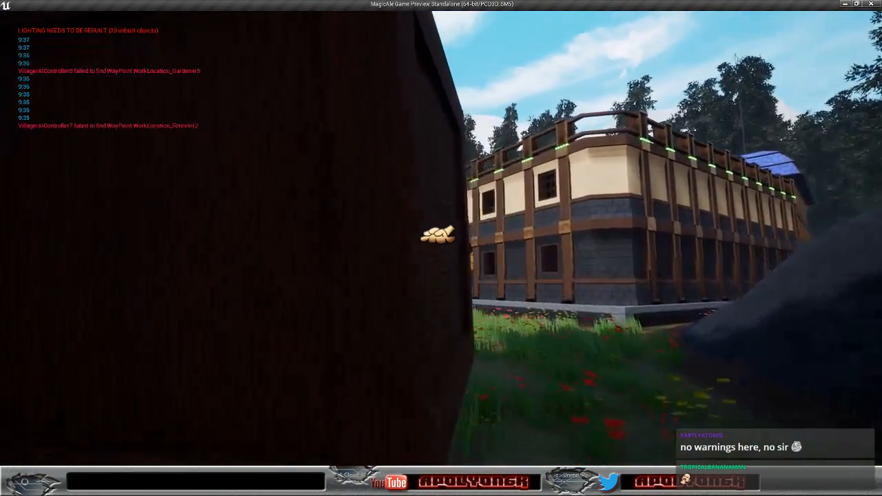
pyautogui.press('w')
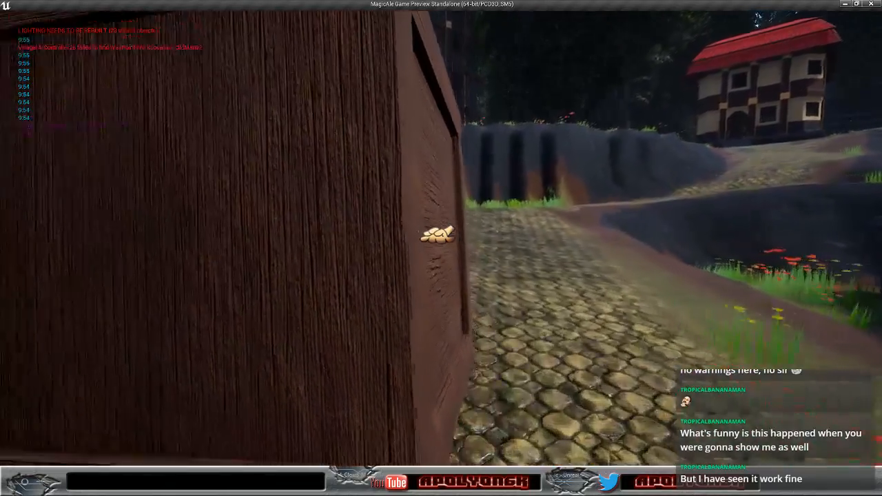
pyautogui.press('w')
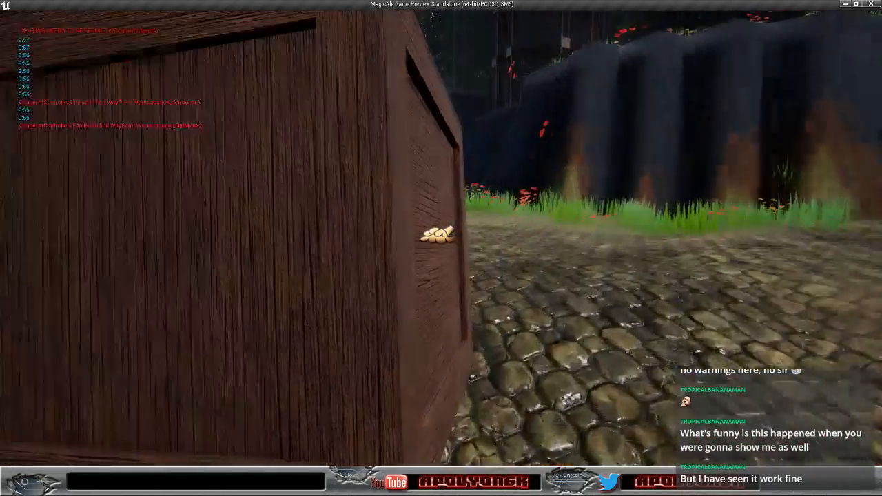
pyautogui.press('w')
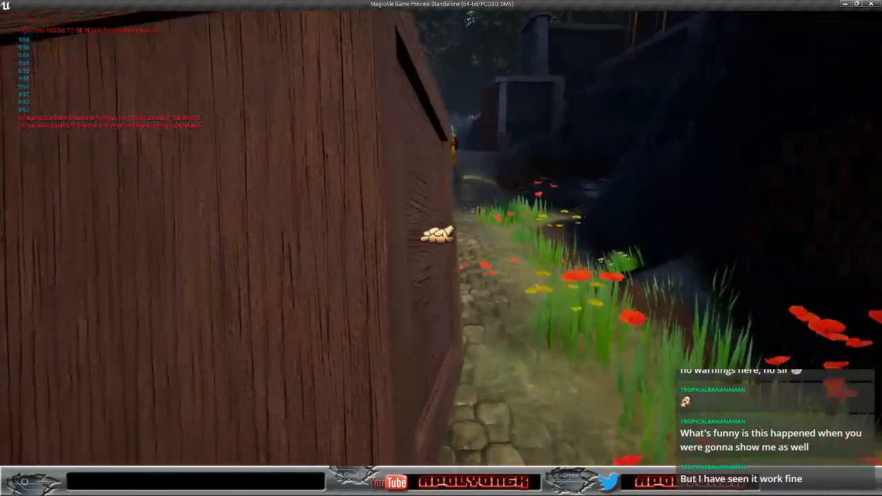
pyautogui.press('w')
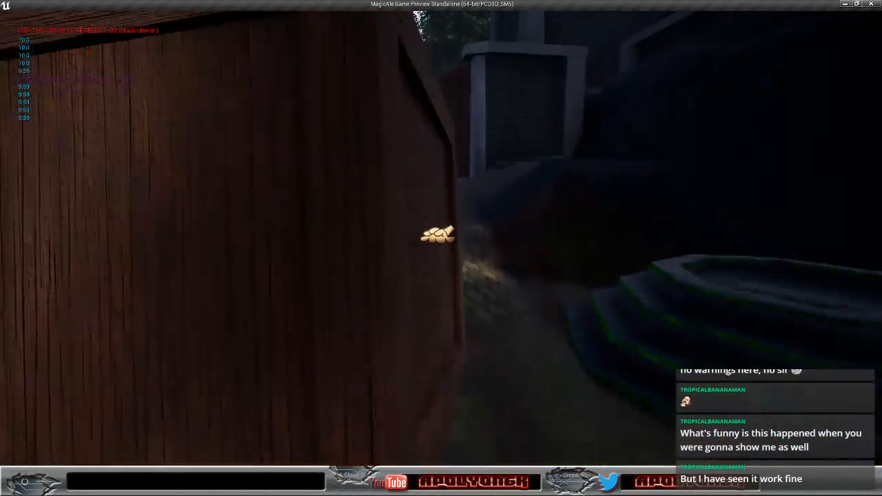
pyautogui.press('w')
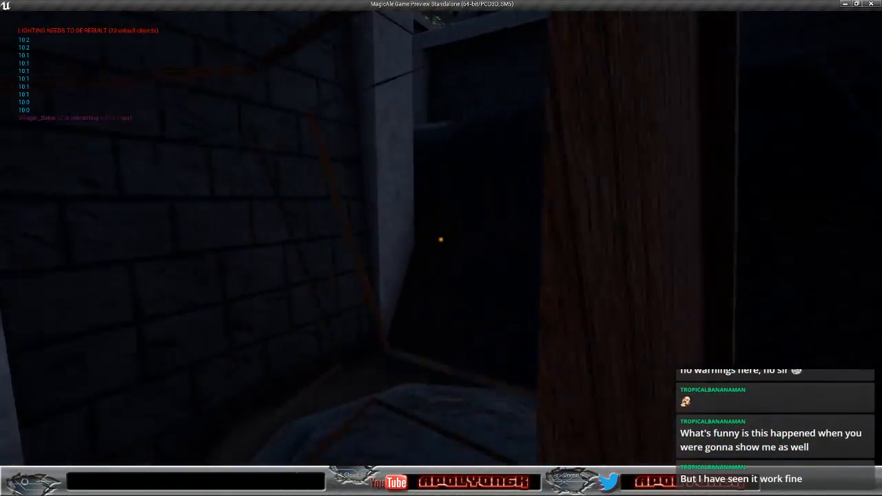
pyautogui.press('s')
pyautogui.press('s')
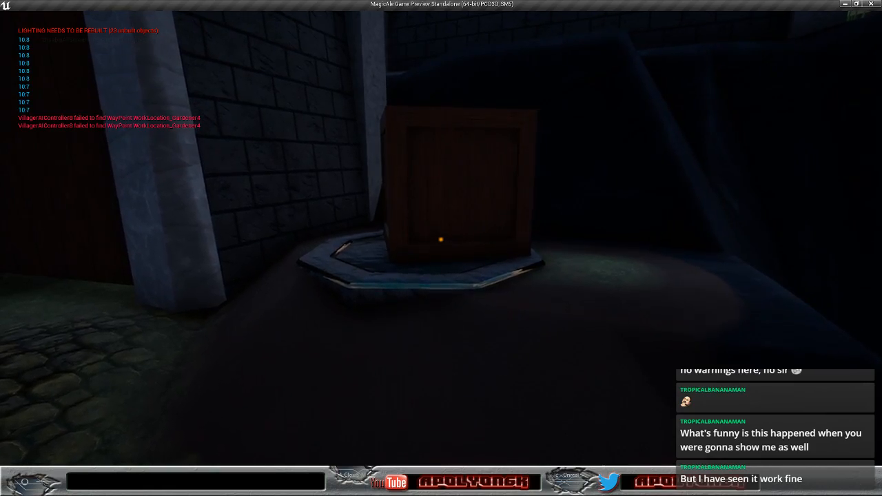
# Step: Walk from the stone slab along the cobblestone path to the market stalls, examining the path edges and villagers
pyautogui.press('w')
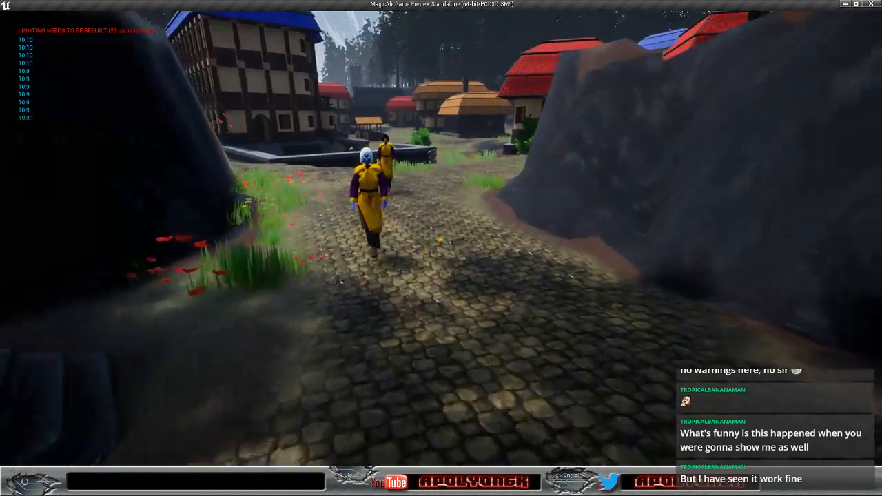
pyautogui.press('w')
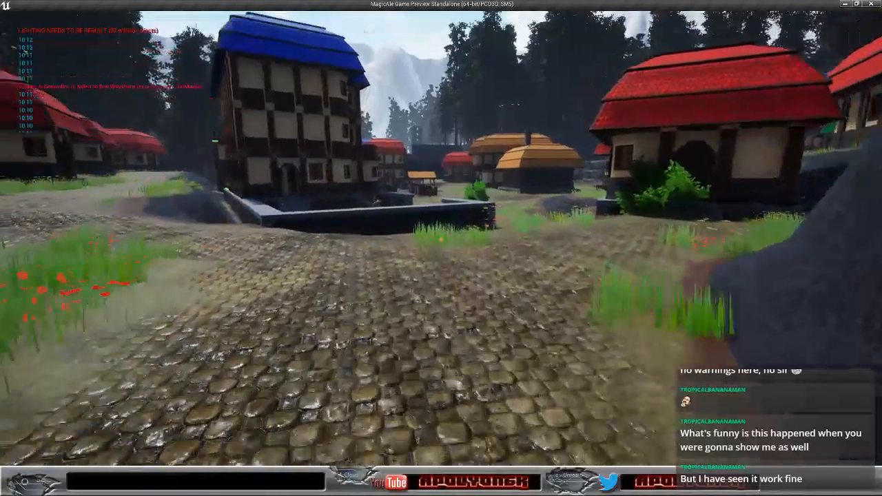
pyautogui.press('w')
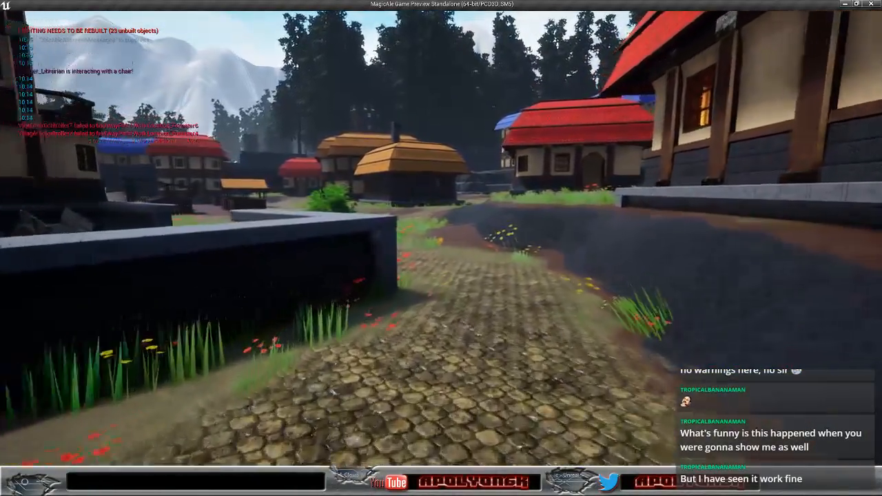
pyautogui.press('w')
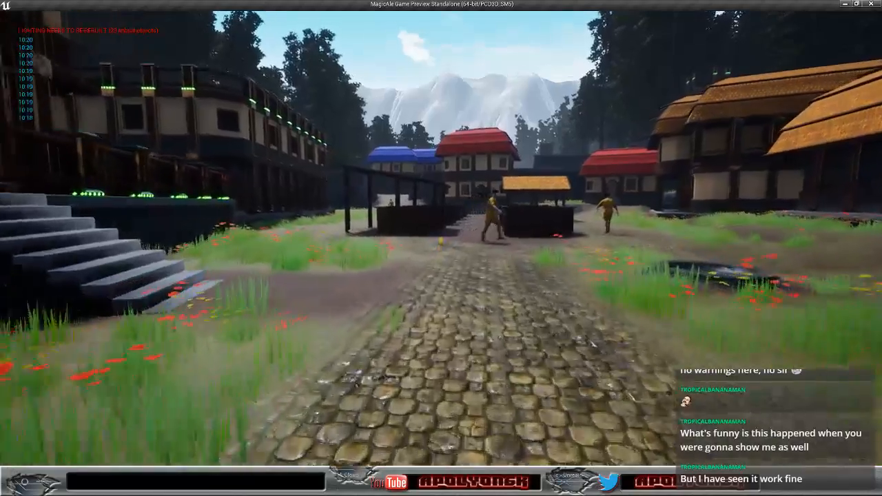
pyautogui.press('w')
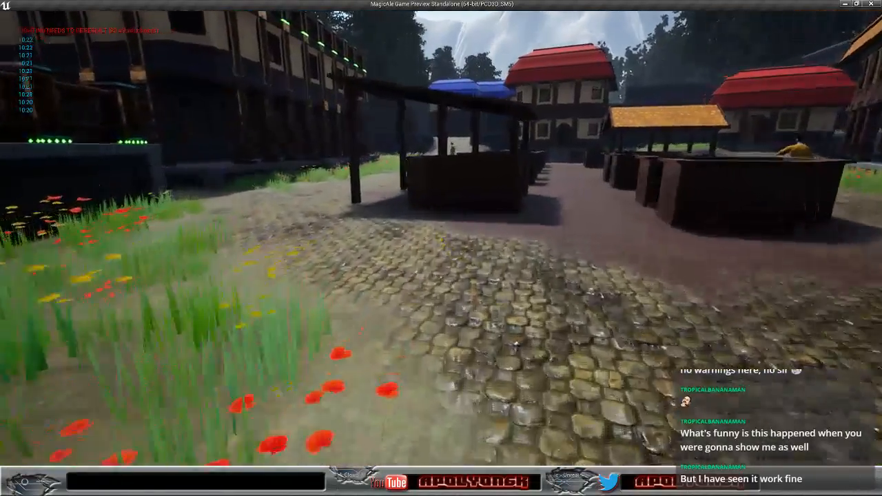
pyautogui.press('w')
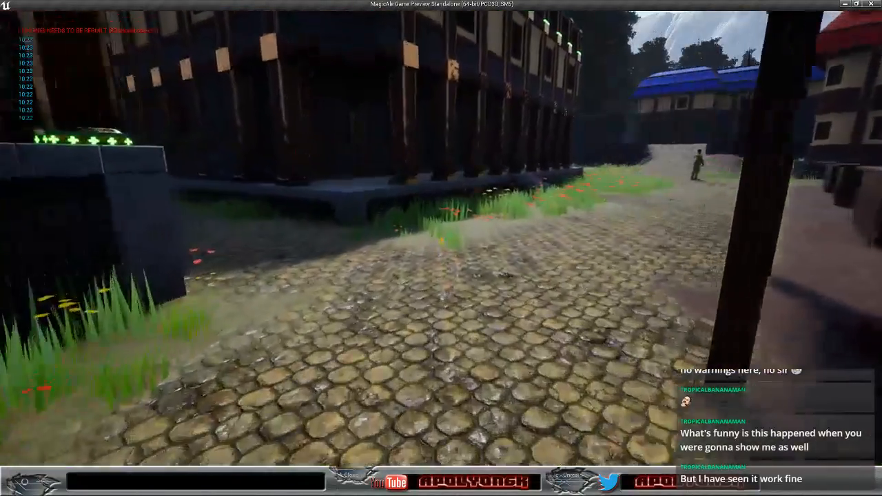
# Step: Follow the path past the large timbered building back toward the signpost, examining the grass and flowers along its edges
pyautogui.press('w')
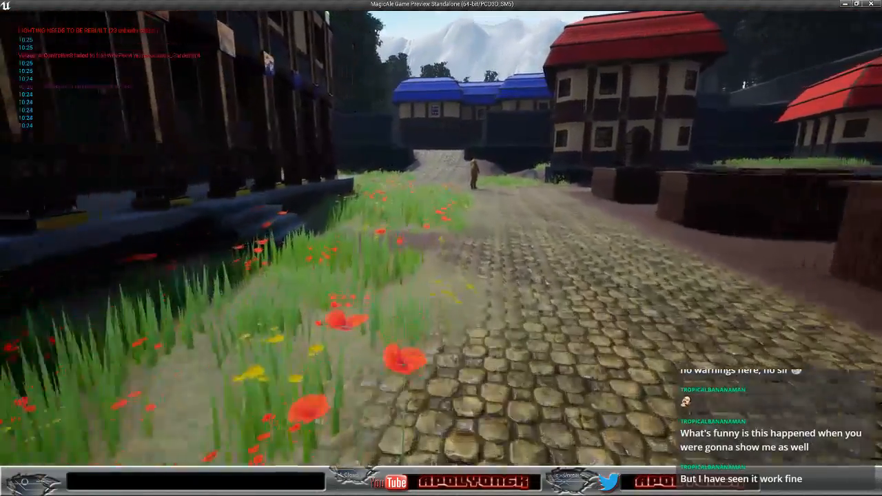
pyautogui.press('w')
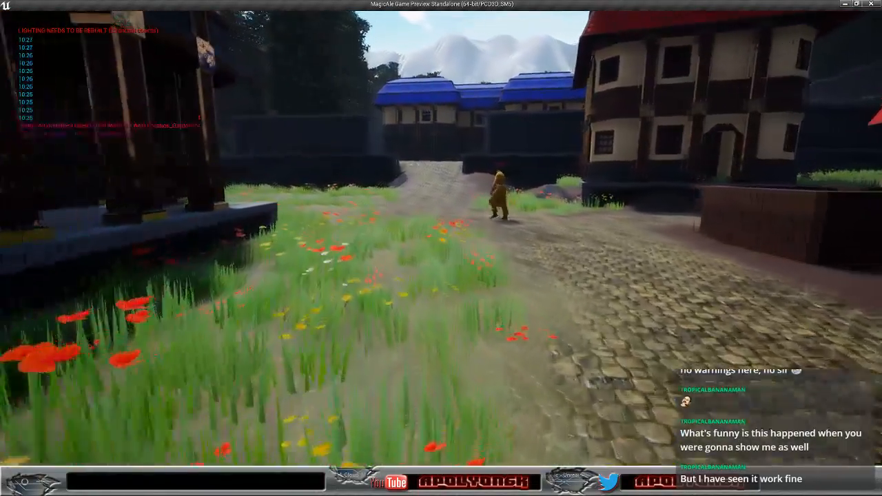
pyautogui.press('w')
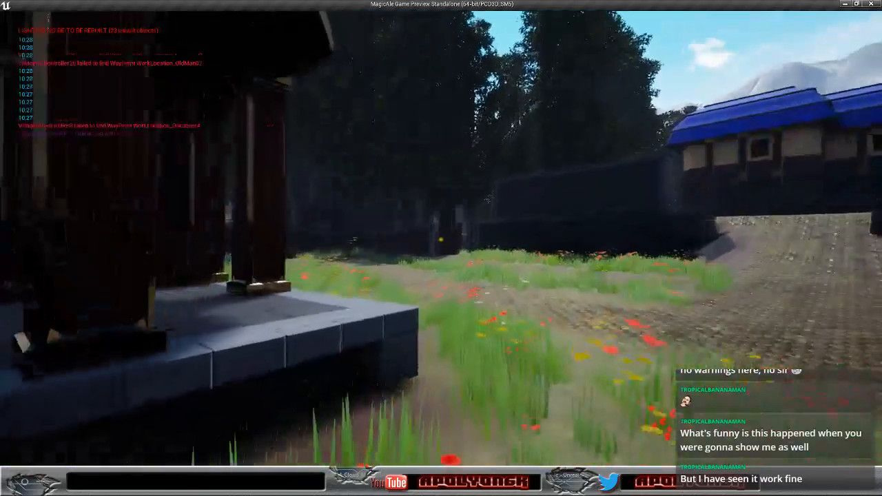
pyautogui.press('w')
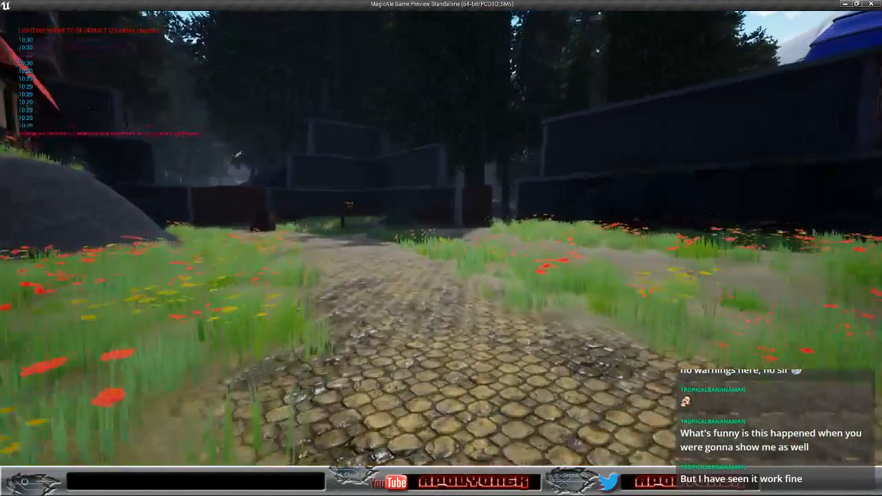
pyautogui.press('w')
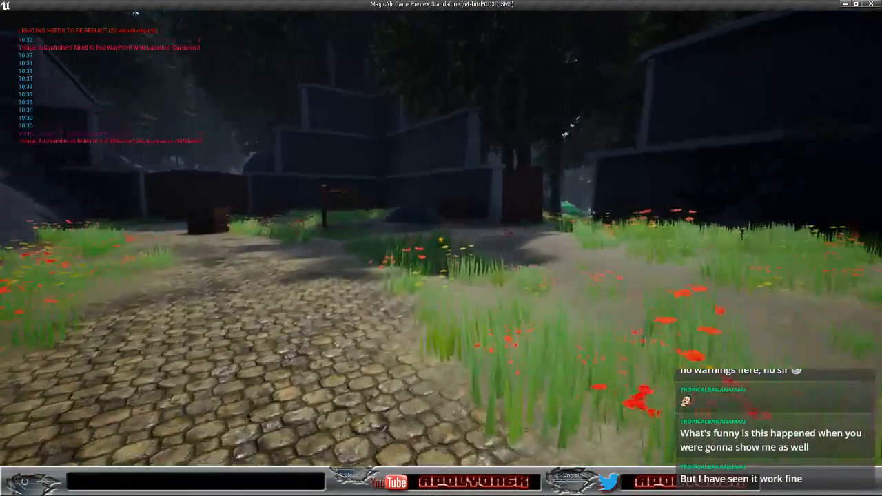
pyautogui.press('w')
# Step: Review the stages of the Find Magic Ale Recipe quest and read the signpost for Steinhammer Brewery and Troll Cave
pyautogui.press('j')
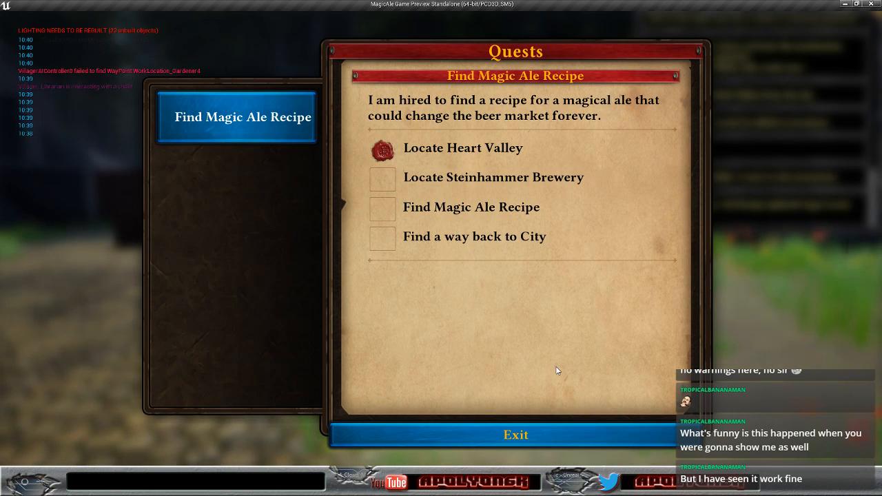
pyautogui.click(515, 435)
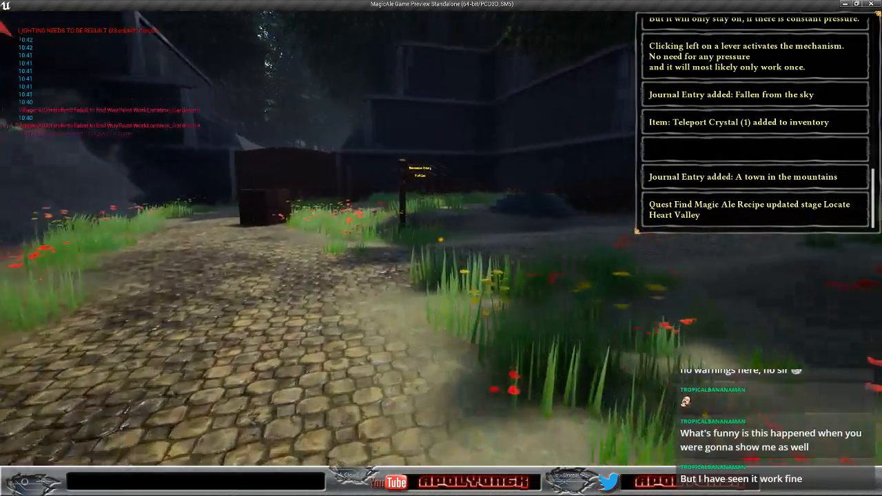
pyautogui.press('w')
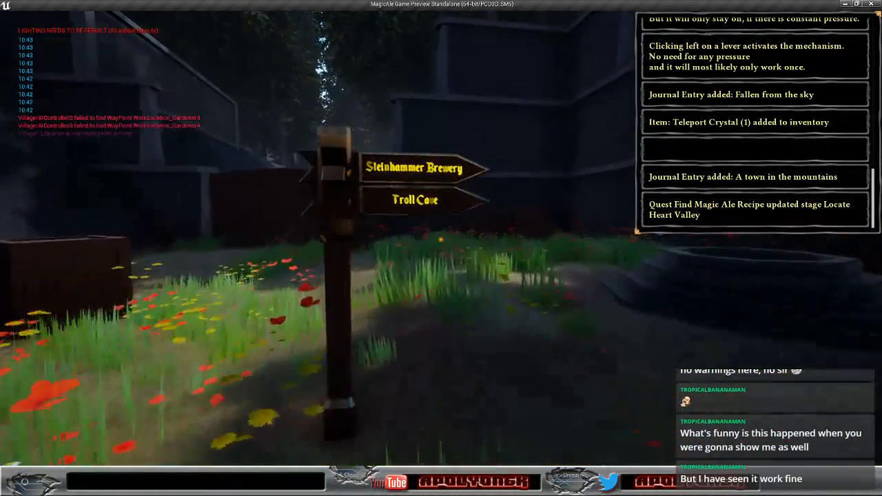
pyautogui.press('w')
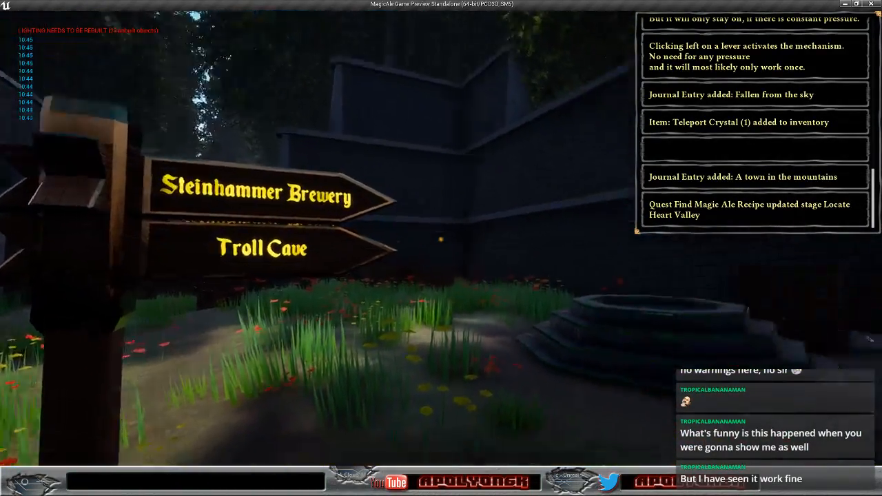
# Step: Walk through the open gate out of town and examine the cobblestone path and its edges beside the rocky slope
pyautogui.press('w')
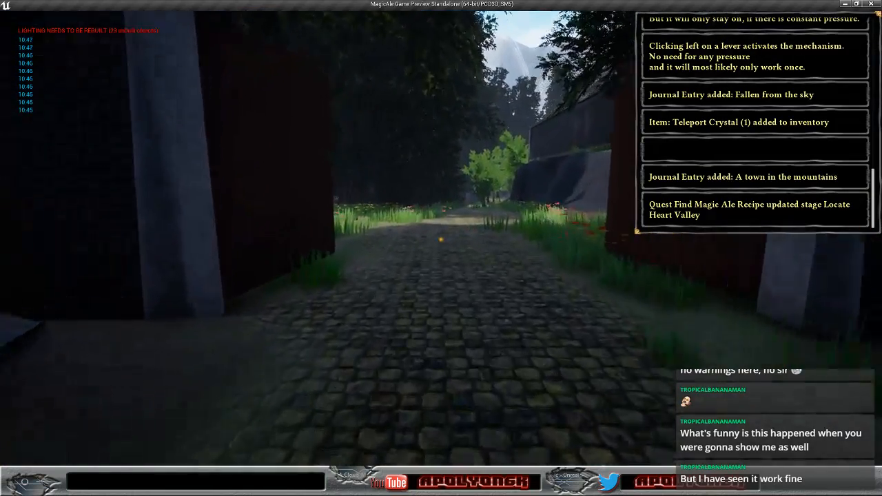
pyautogui.press('w')
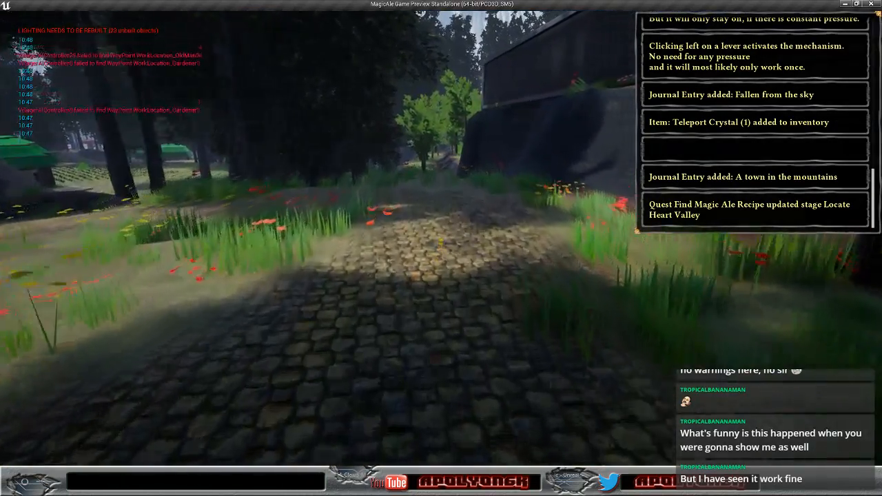
pyautogui.press('w')
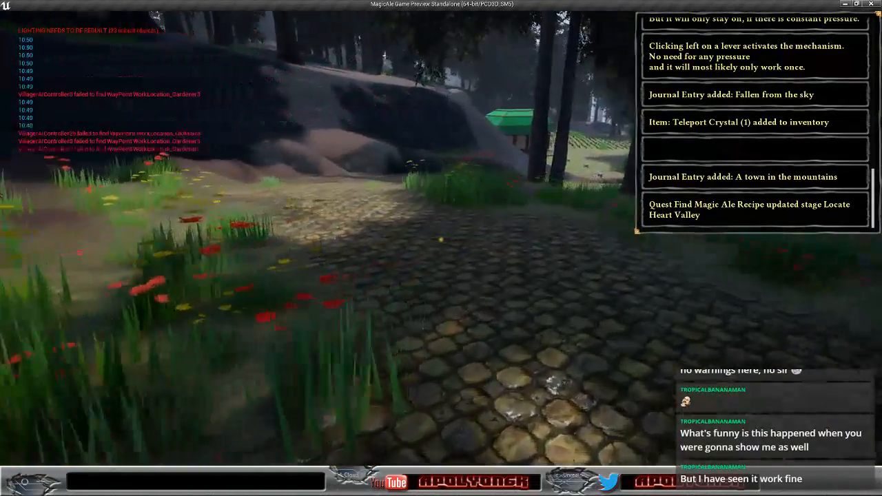
pyautogui.press('w')
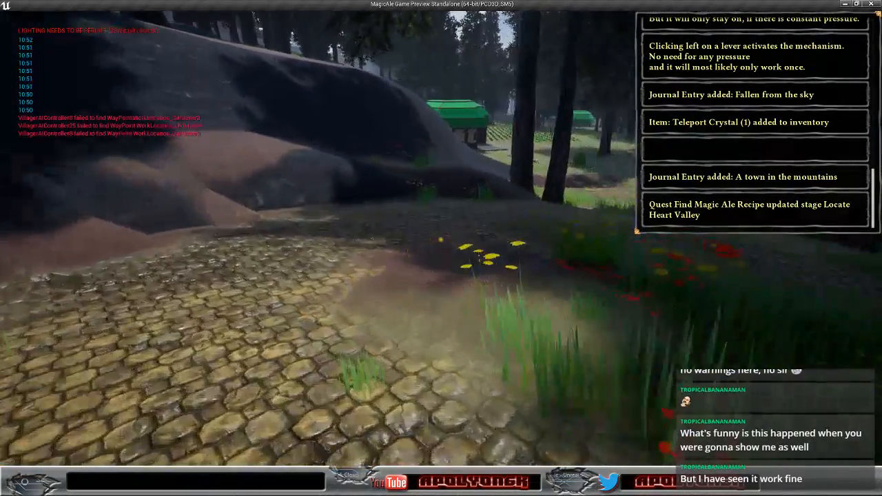
pyautogui.press('w')
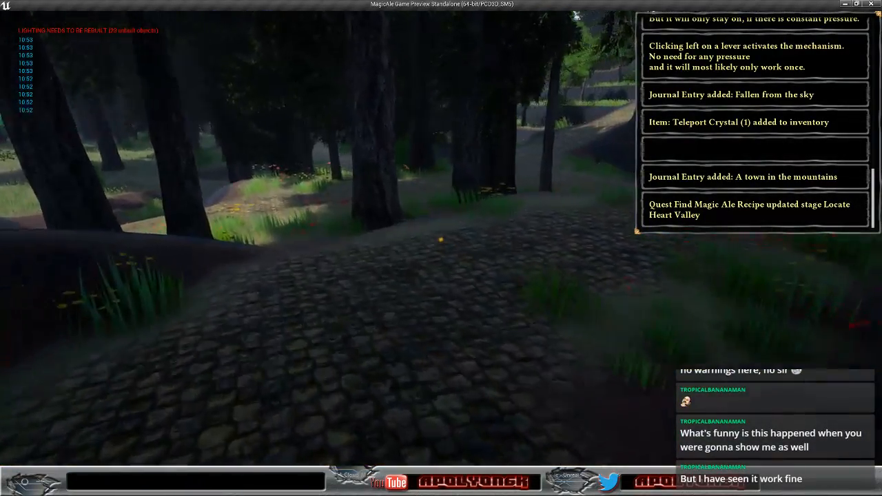
pyautogui.press('w')
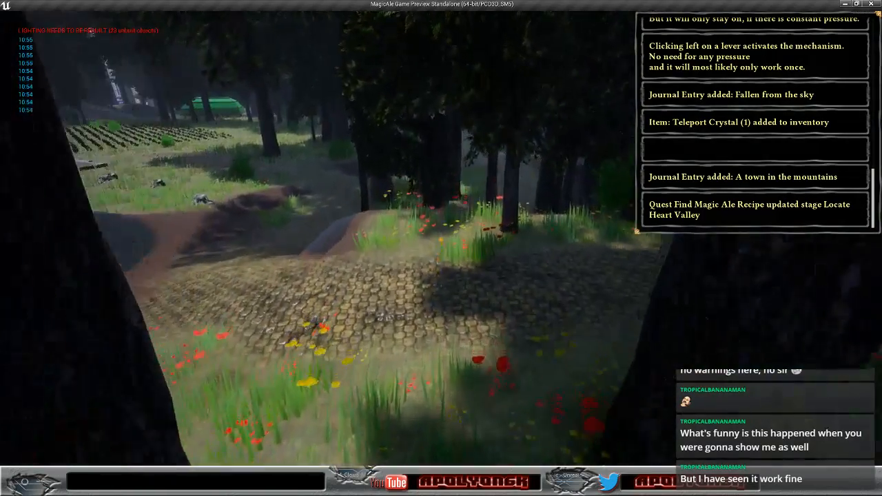
# Step: Walk between the flowers and tree trunks onto the cobblestone path leading into the forest
pyautogui.press('w')
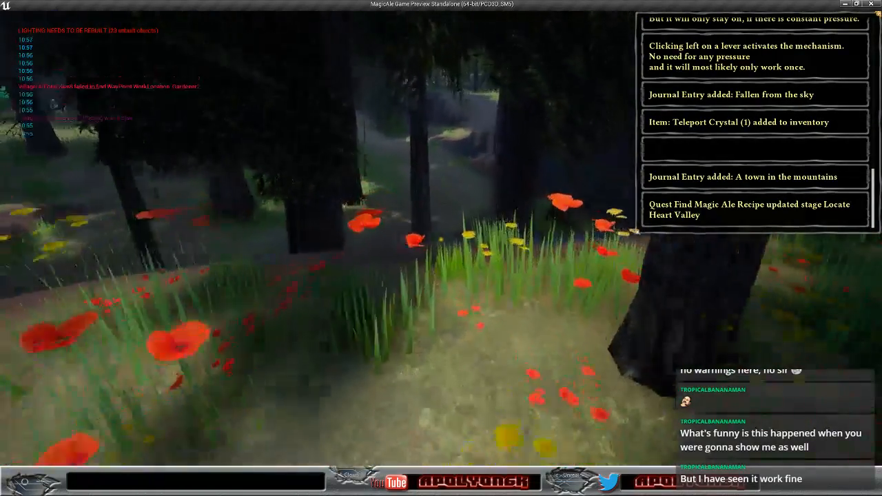
pyautogui.press('w')
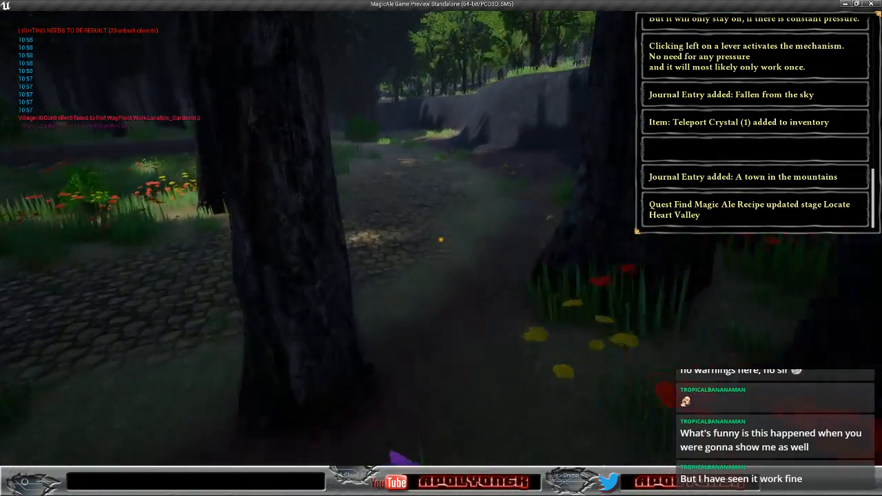
pyautogui.press('w')
pyautogui.press('w')
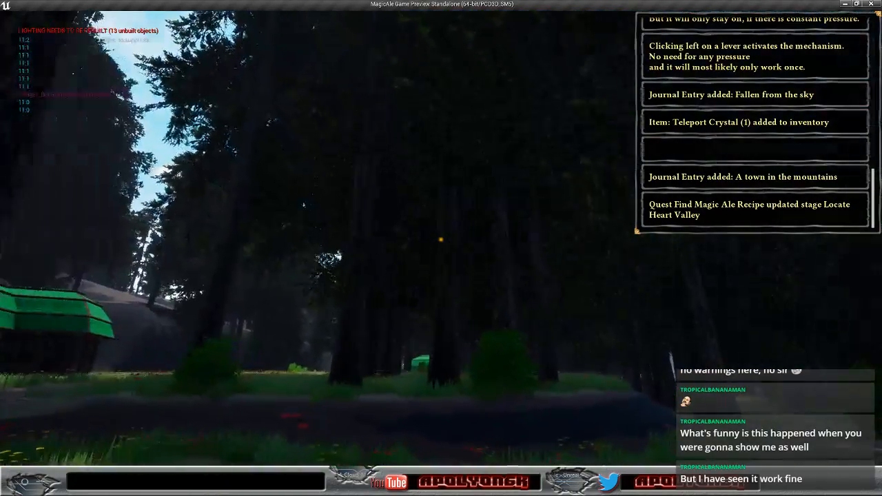
pyautogui.press('w')
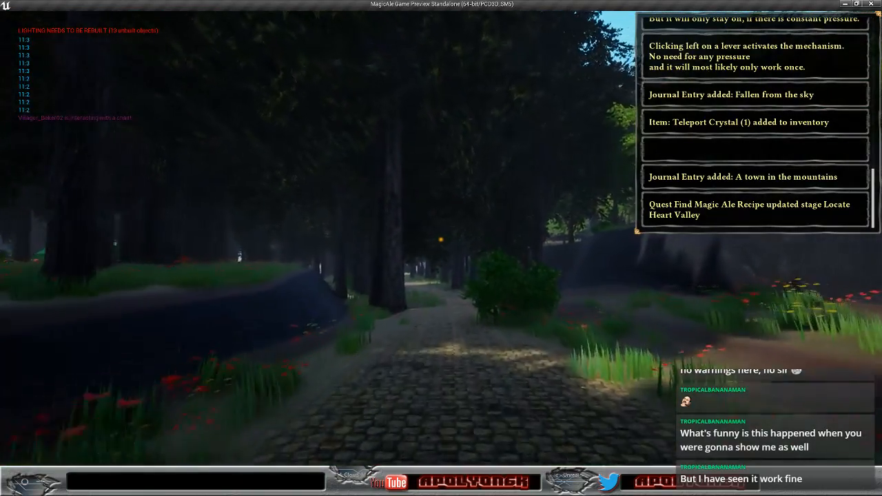
# Step: Follow the cobblestone path through the dark forest, examining its blended edges, grass and flowers
pyautogui.press('w')
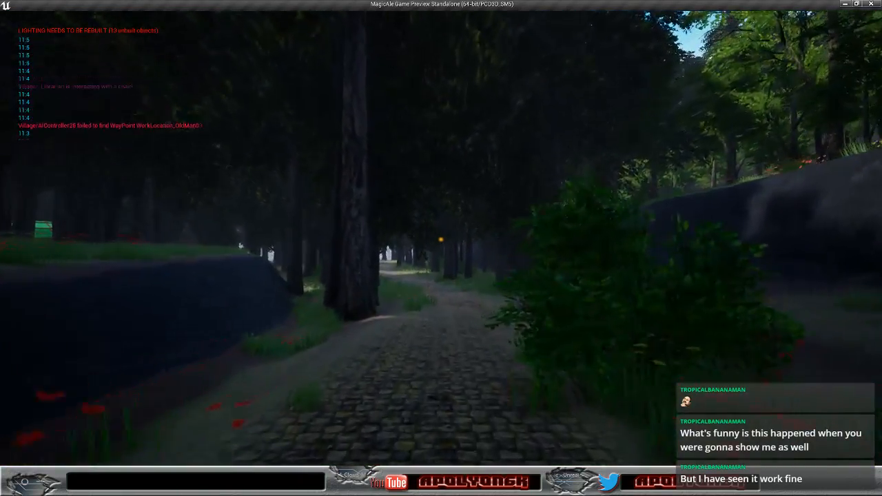
pyautogui.press('w')
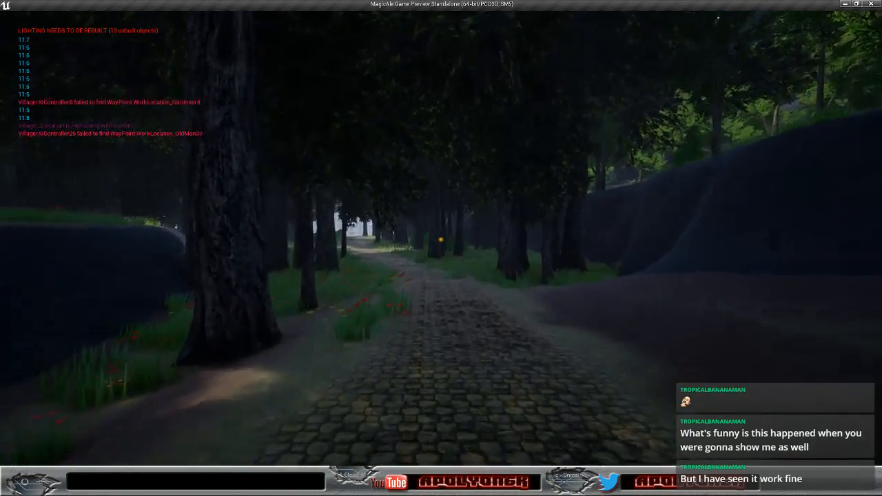
pyautogui.press('w')
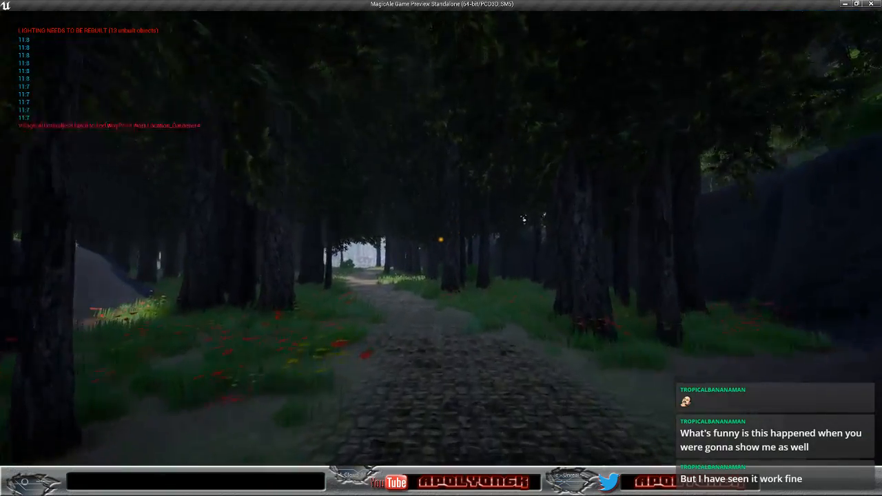
pyautogui.press('w')
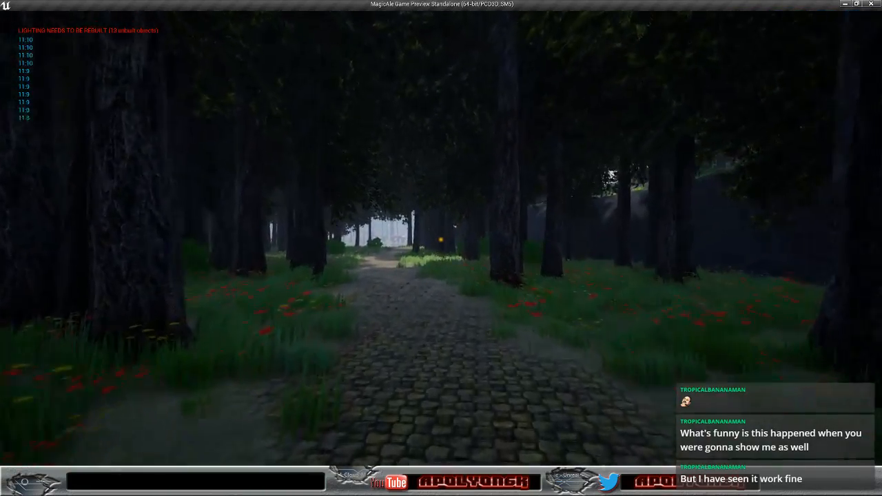
pyautogui.press('w')
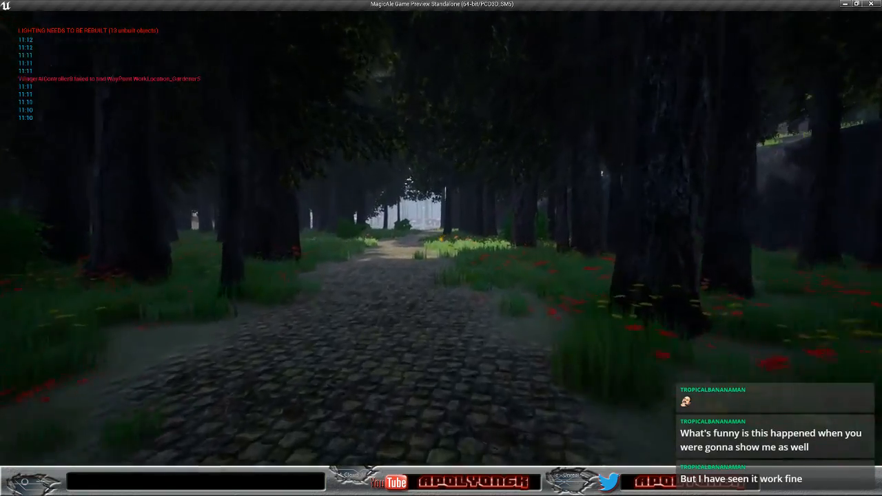
pyautogui.press('w')
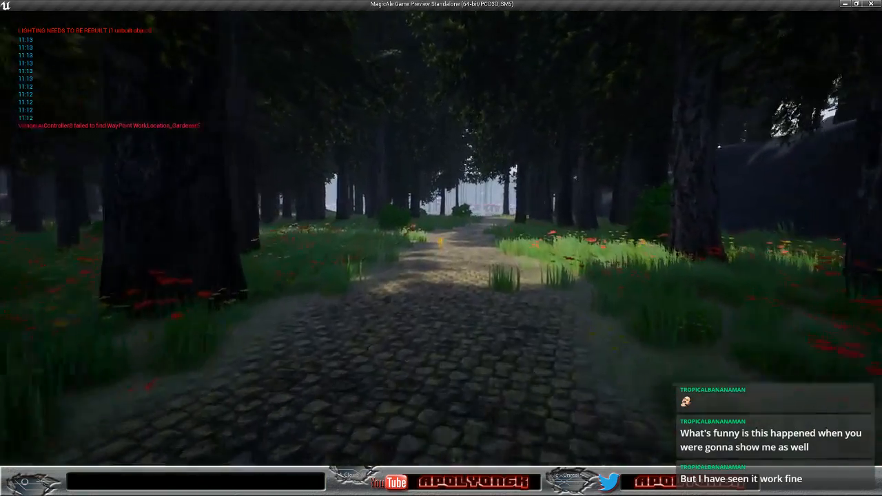
pyautogui.press('w')
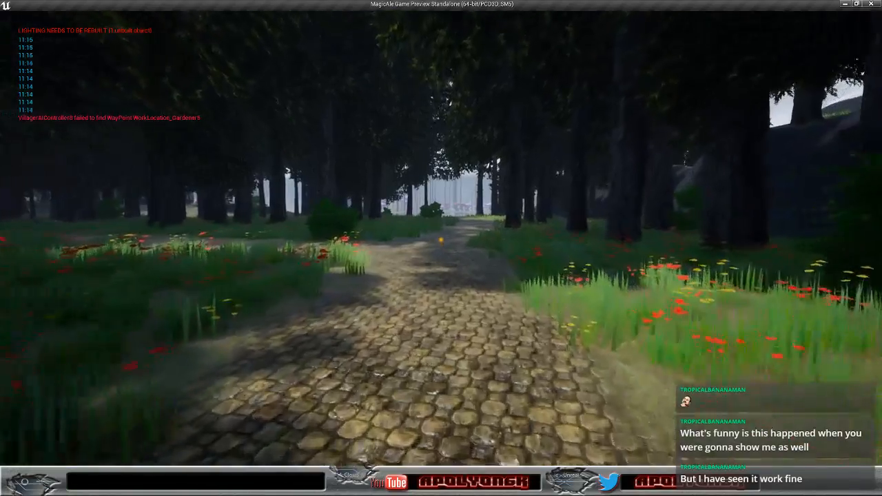
# Step: Continue past the side path to the forest's edge and examine where the cobblestones reach the pink lake
pyautogui.press('w')
pyautogui.press('w')
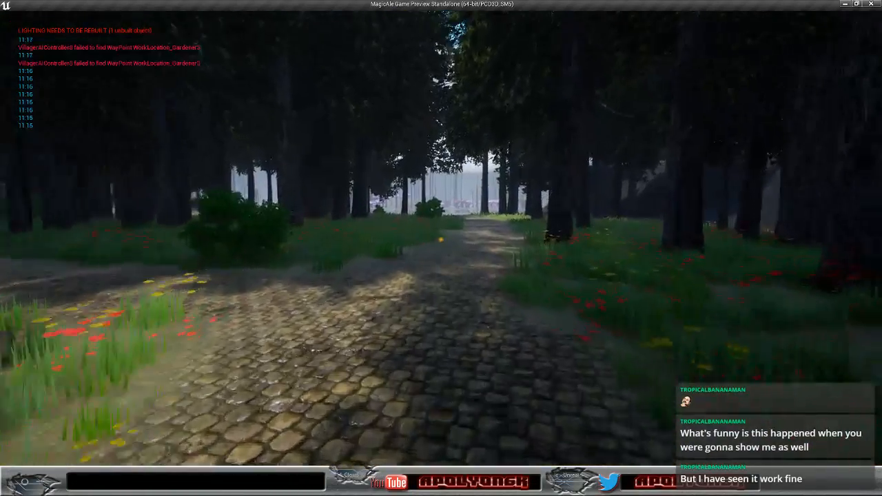
pyautogui.press('w')
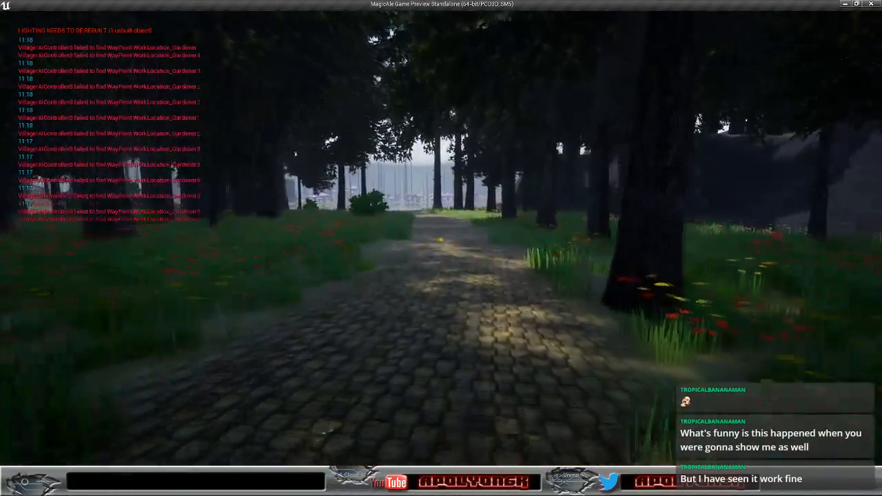
pyautogui.press('w')
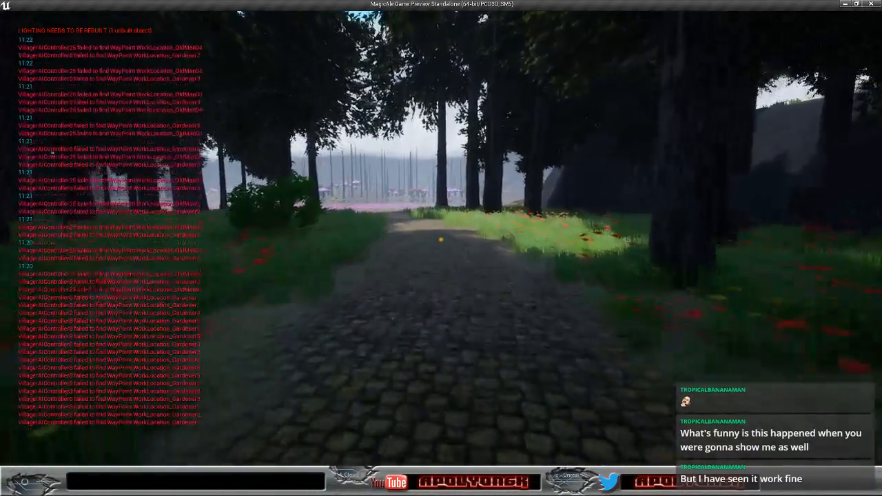
pyautogui.press('w')
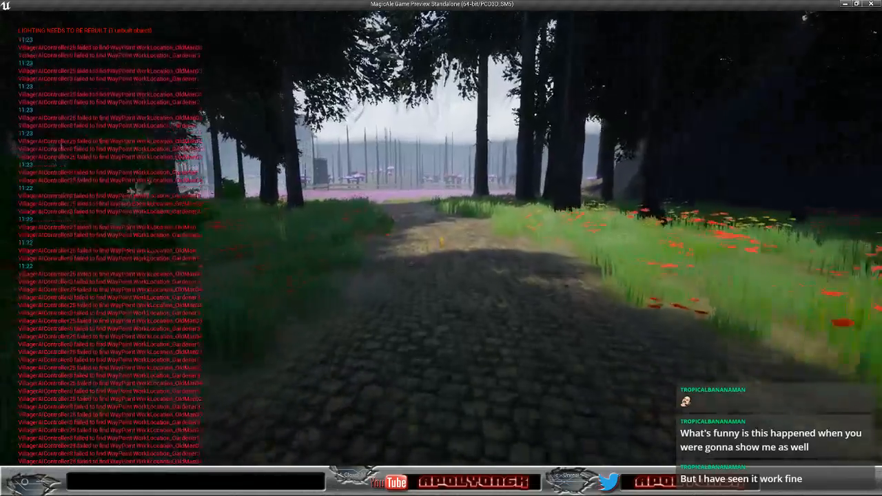
pyautogui.press('w')
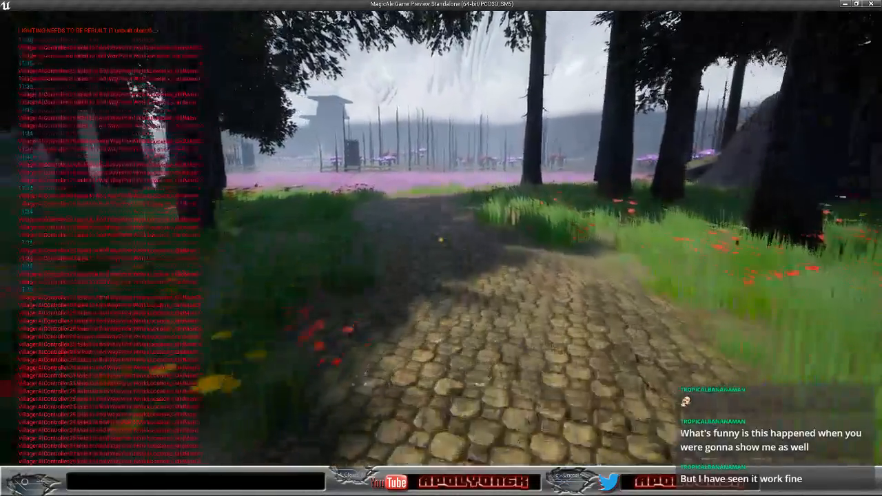
pyautogui.press('w')
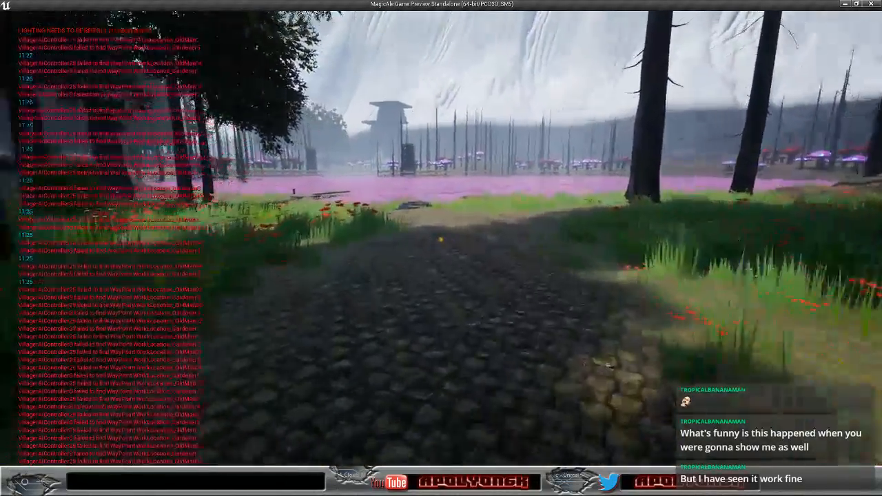
pyautogui.press('w')
pyautogui.press('w')
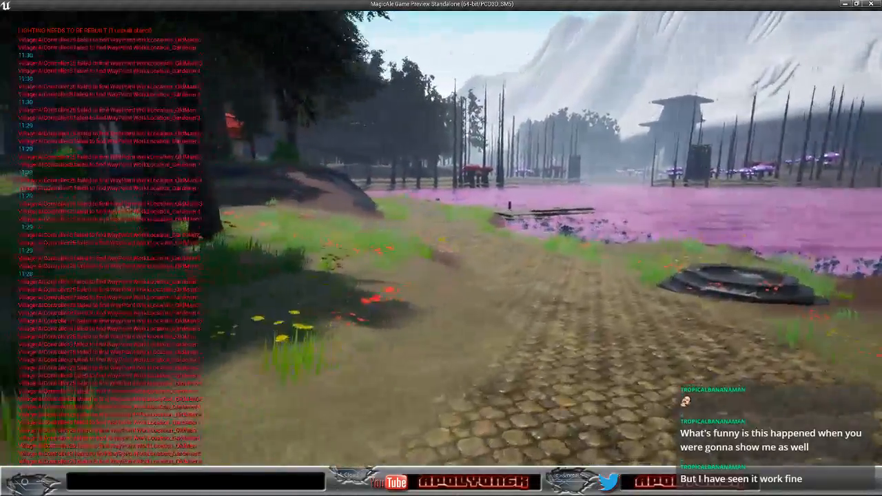
# Step: Walk along the lakeshore path past the wooden jetty, examining the cobblestones and the grass beside the water
pyautogui.press('w')
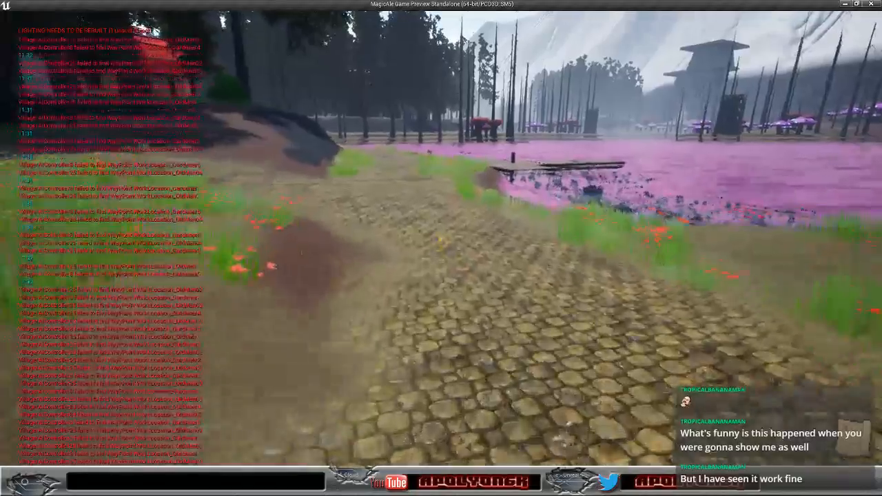
pyautogui.press('w')
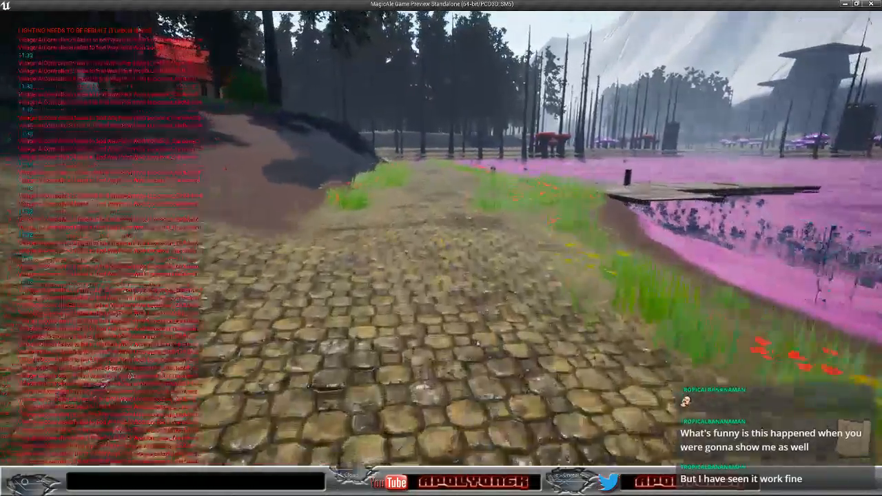
pyautogui.press('w')
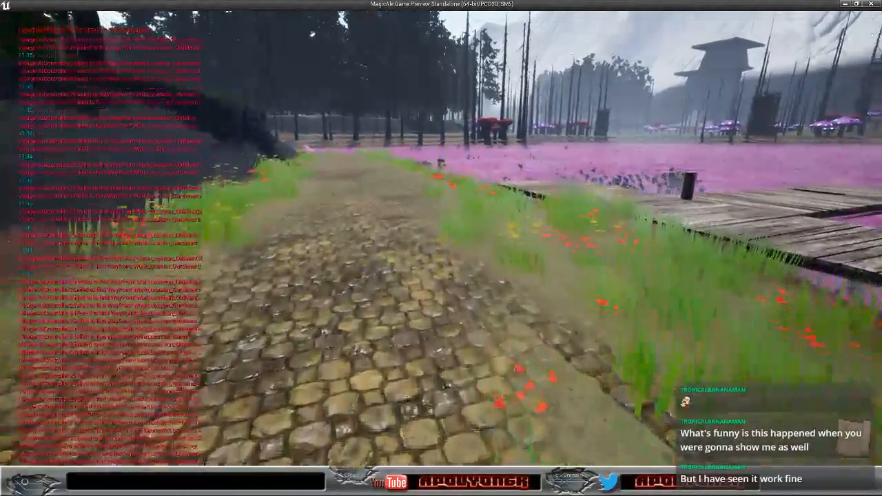
pyautogui.press('w')
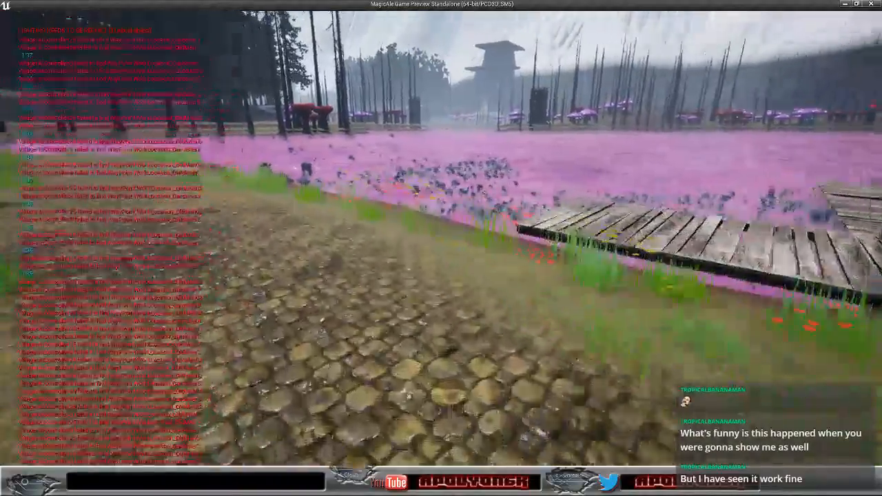
pyautogui.press('w')
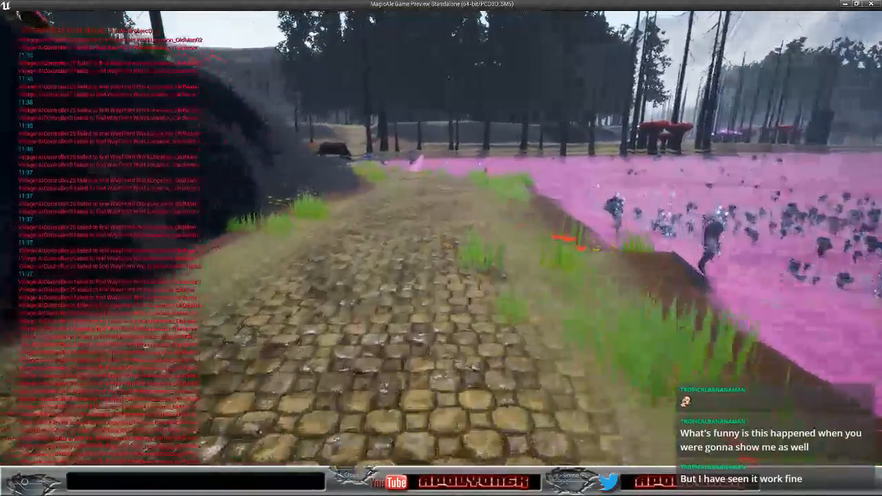
# Step: Examine the plants in the pink lake, then read the journal entry about the lake turned into wine and close the journal
pyautogui.press('w')
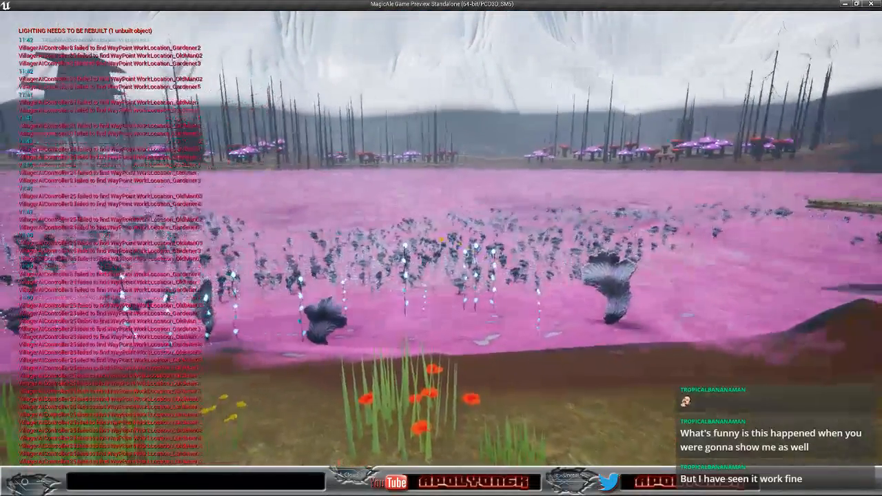
pyautogui.press('j')
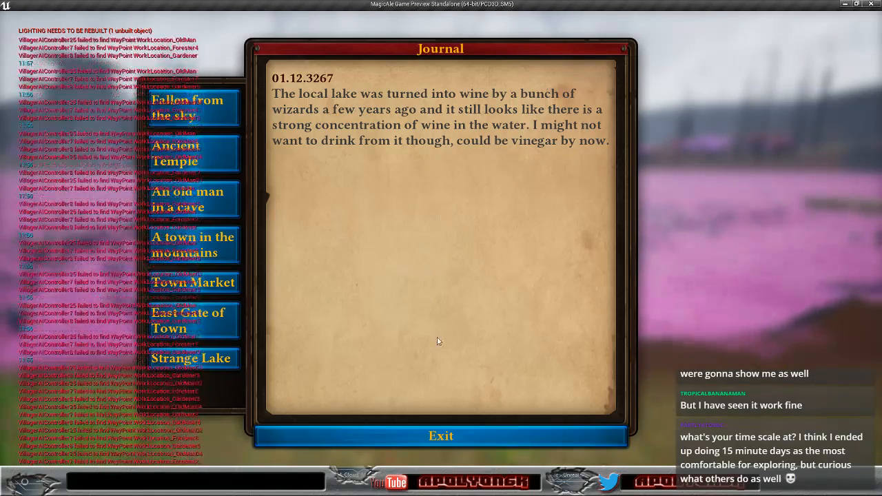
pyautogui.click(441, 436)
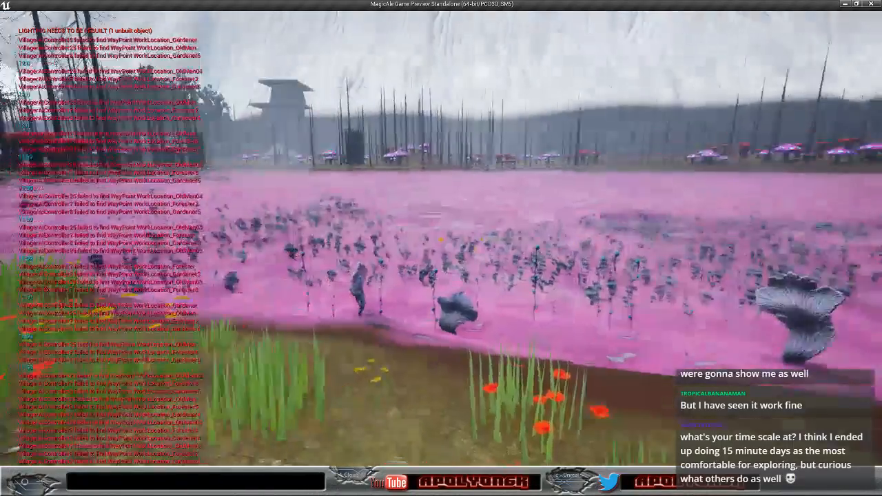
# Step: Follow the shore path to the wooden bridge and cross it, checking how the cobblestones meet the planks at both ends
pyautogui.press('w')
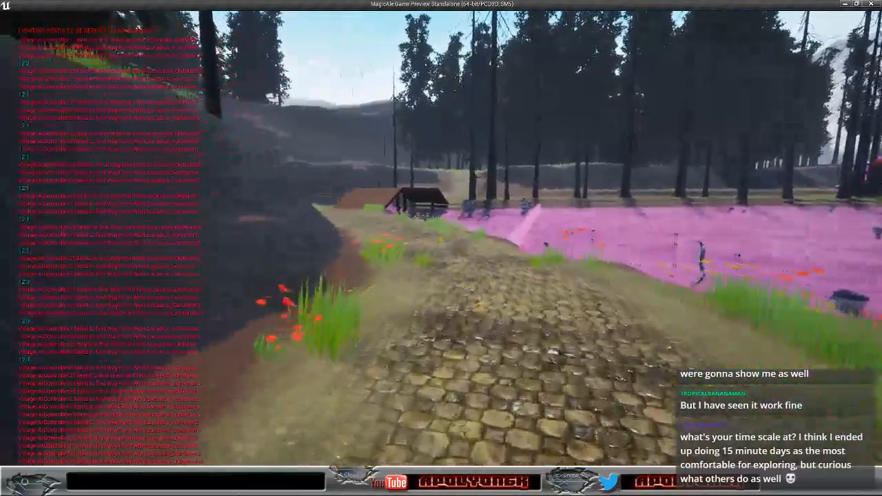
pyautogui.press('w')
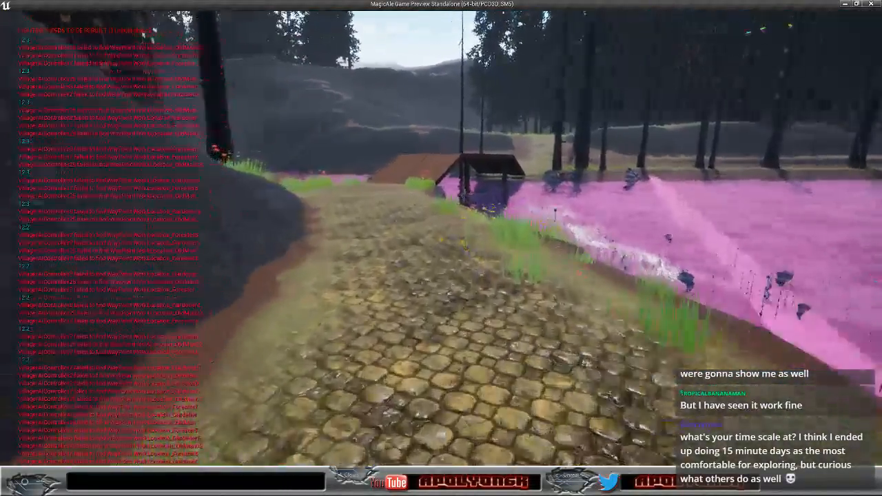
pyautogui.press('w')
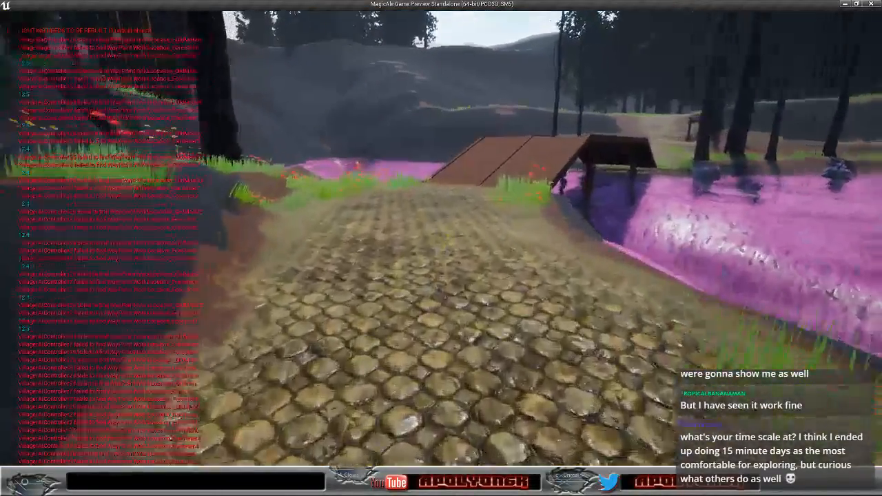
pyautogui.press('w')
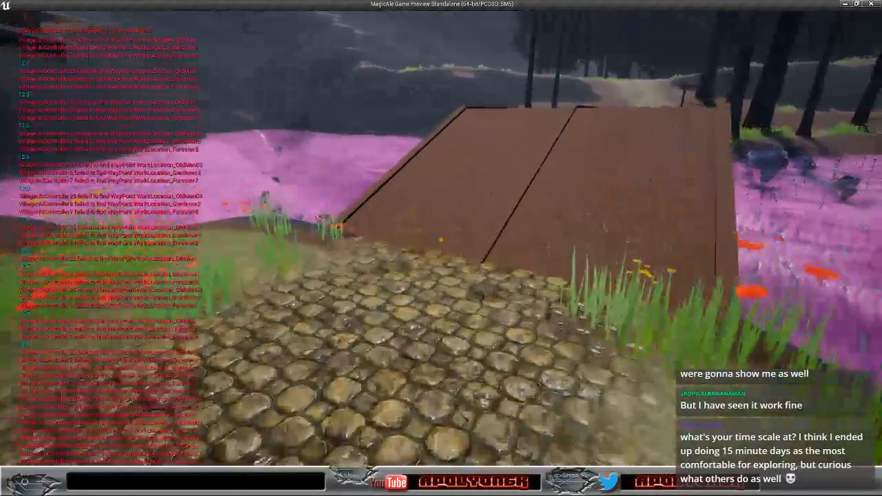
pyautogui.press('w')
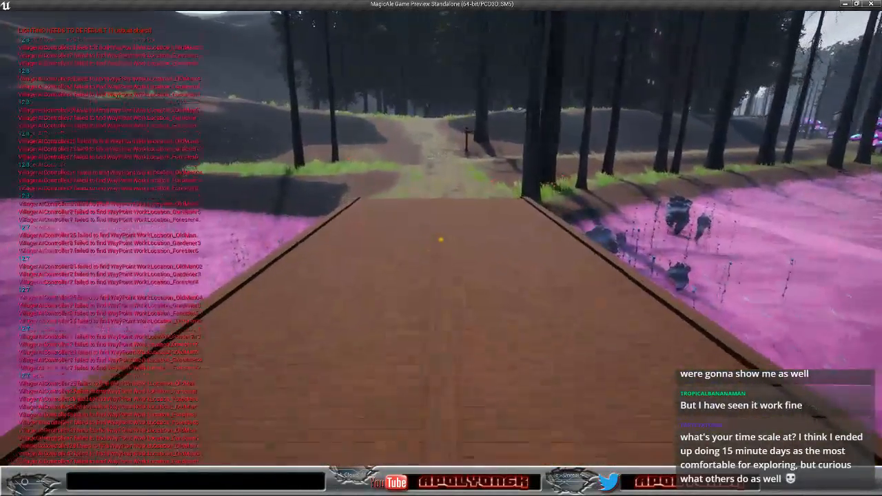
pyautogui.press('w')
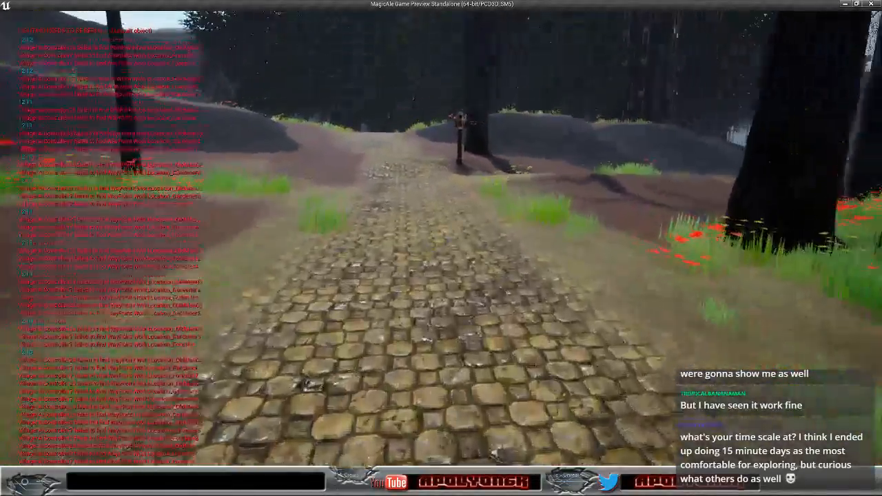
# Step: Walk past the Troll Cave signpost along the lakeshore to the purple mushrooms, examining the cobblestone edges against the slope and grass
pyautogui.press('w')
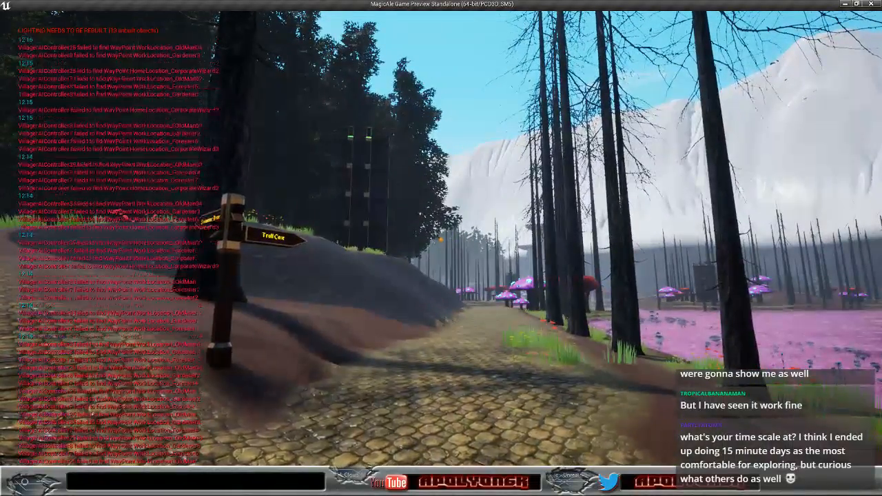
pyautogui.press('w')
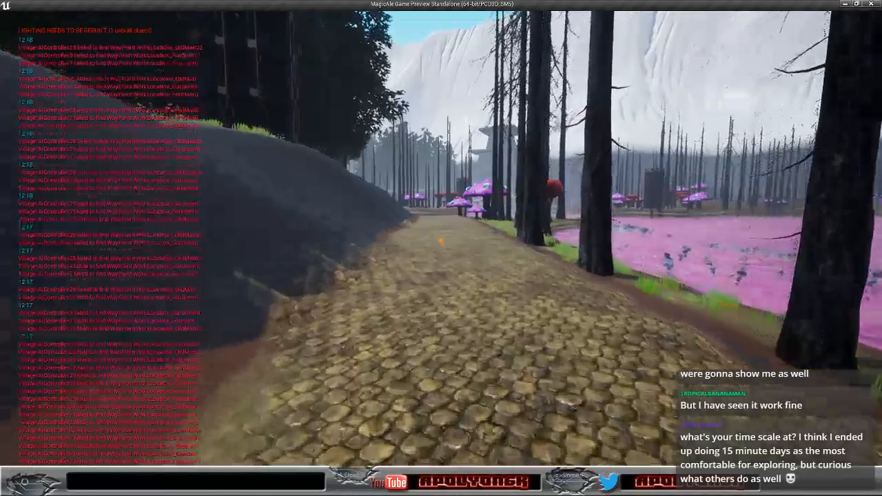
pyautogui.press('w')
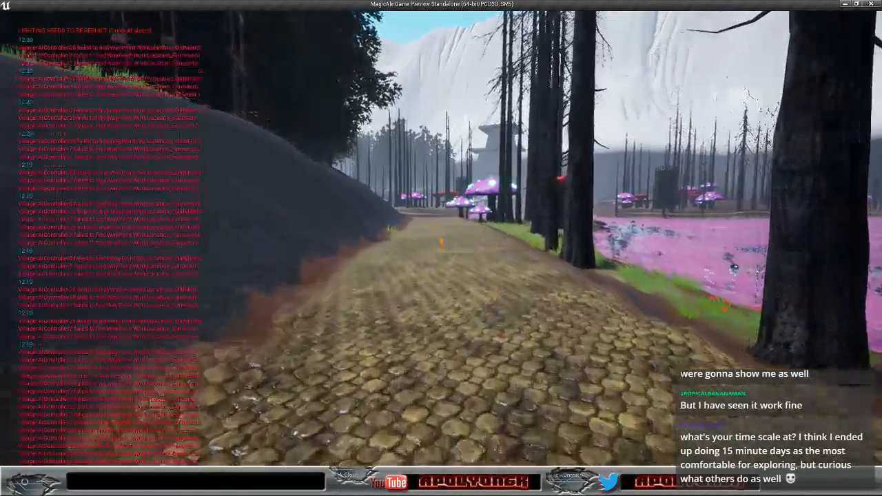
pyautogui.press('w')
pyautogui.press('w')
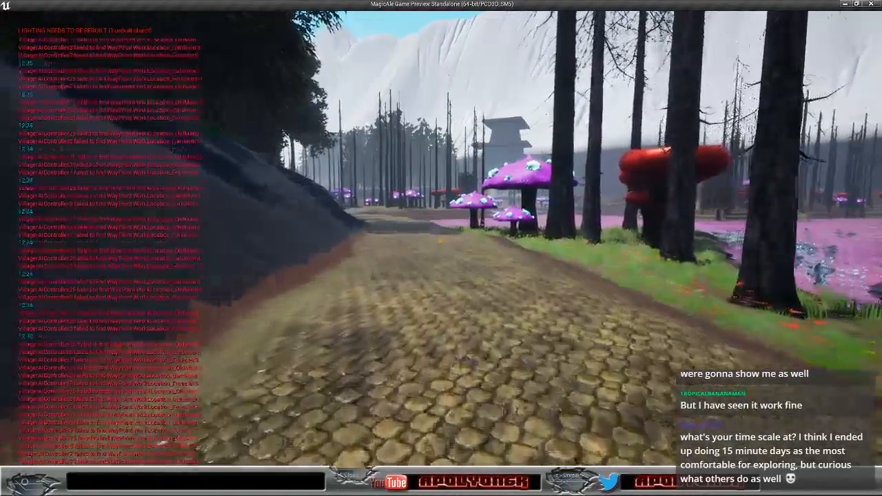
pyautogui.press('w')
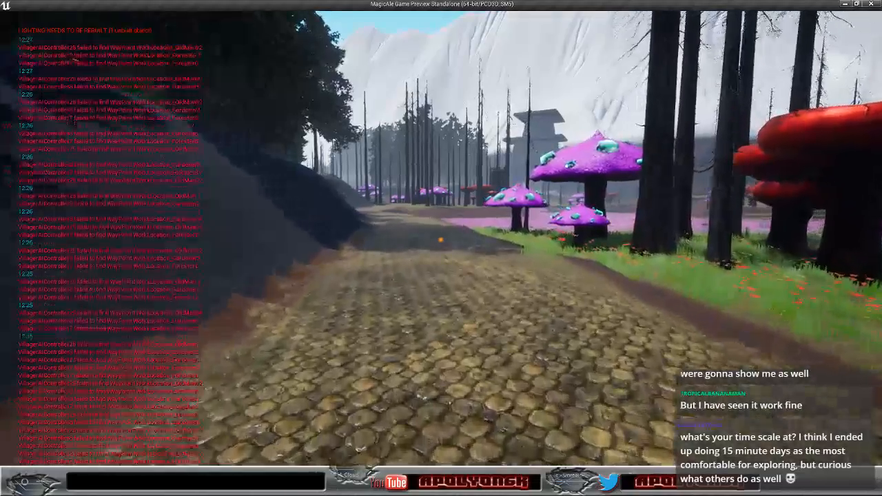
pyautogui.press('w')
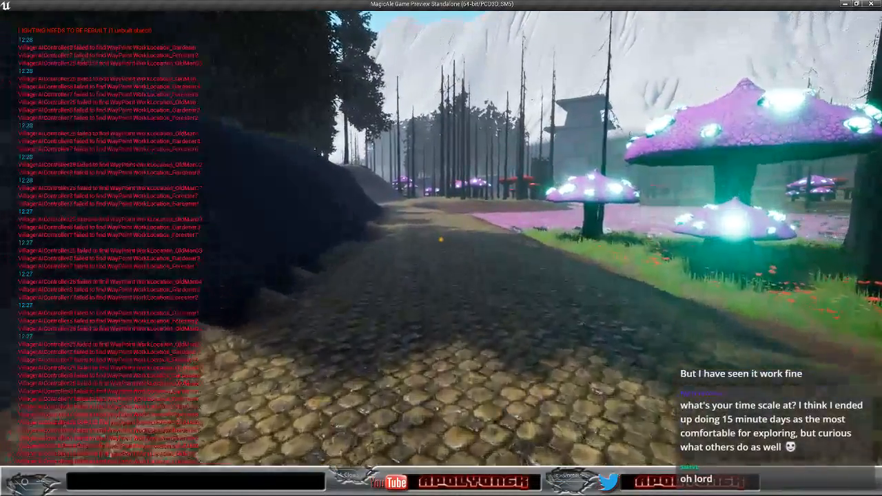
pyautogui.press('w')
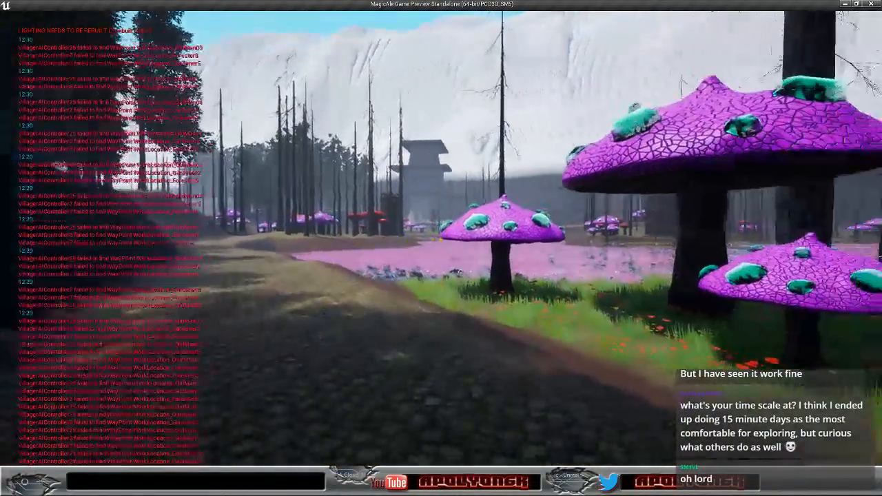
pyautogui.press('w')
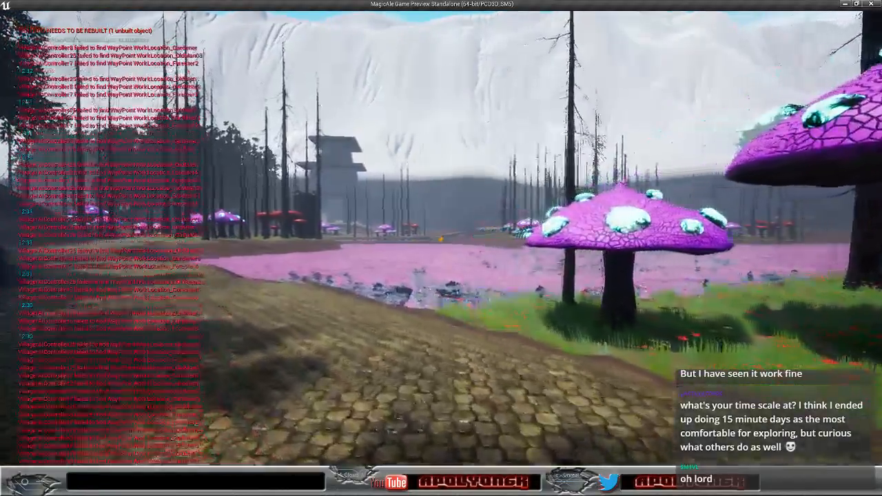
# Step: Approach the purple mushrooms on the grass beside the lake and break them into pieces
pyautogui.press('w')
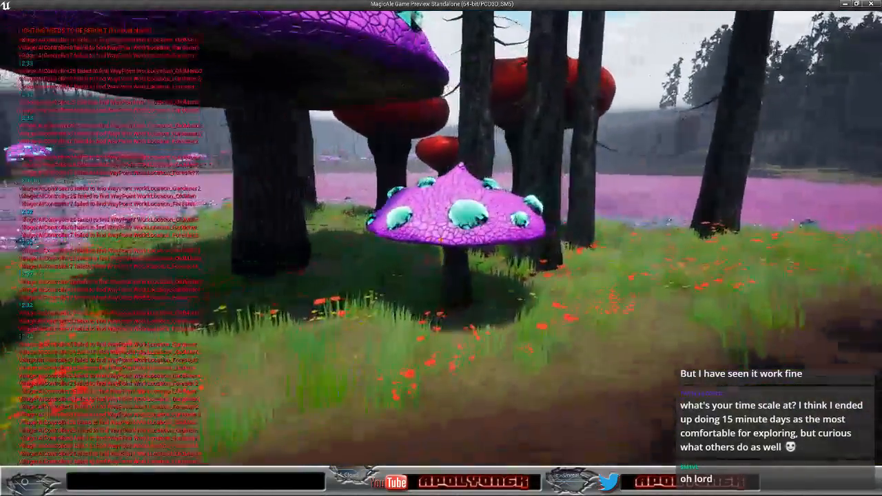
pyautogui.press('w')
pyautogui.press('e')
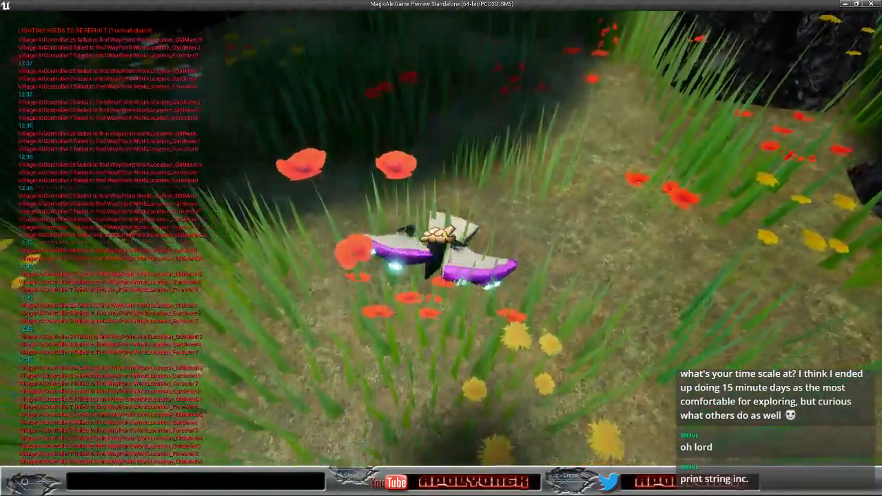
pyautogui.press('w')
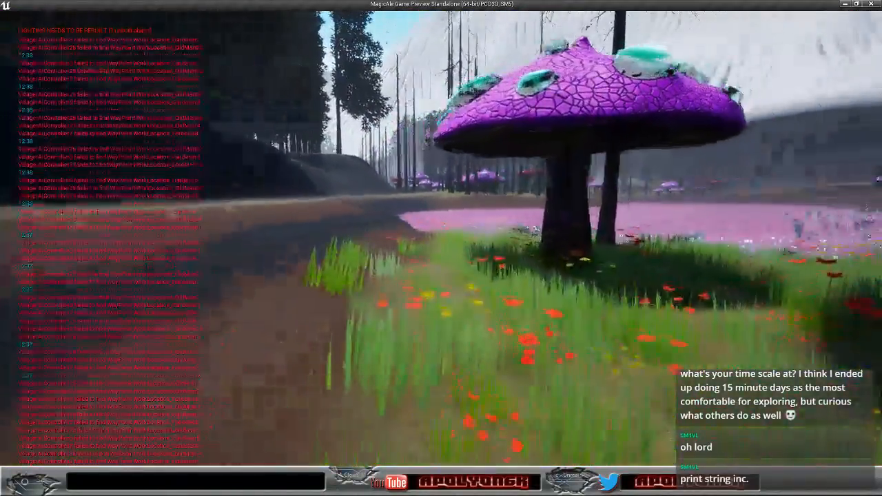
pyautogui.press('w')
pyautogui.press('e')
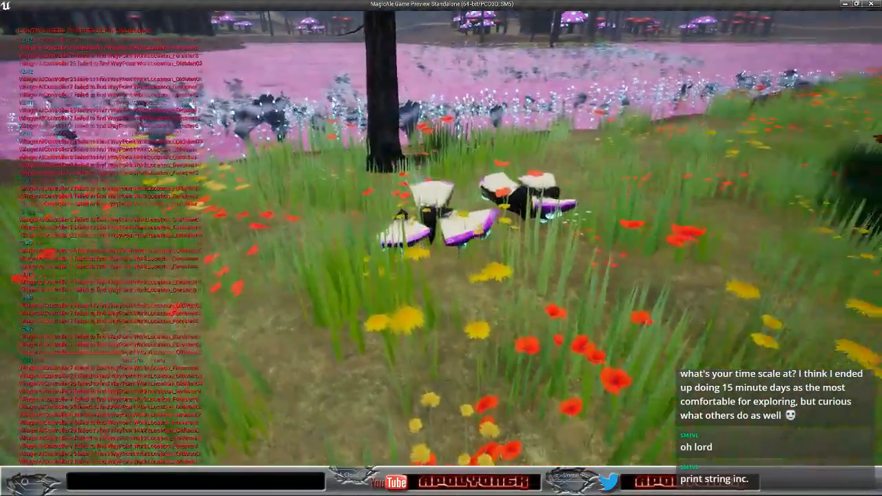
pyautogui.press('w')
pyautogui.press('w')
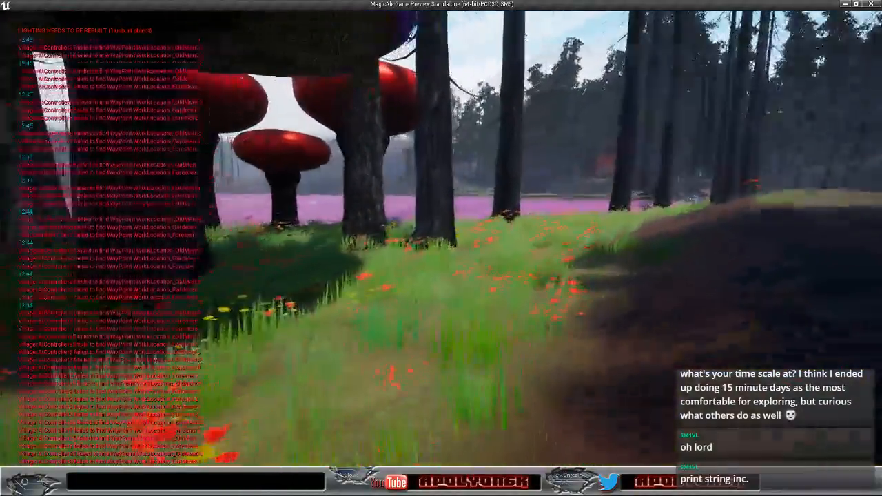
pyautogui.press('e')
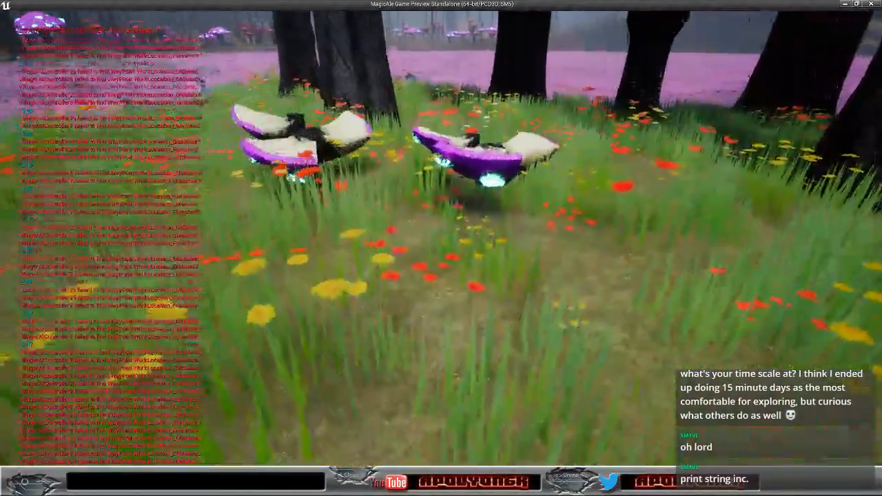
# Step: Return to the cobblestone path, follow it to the wooden bridge and cross over, checking where the stones meet the planks
pyautogui.press('w')
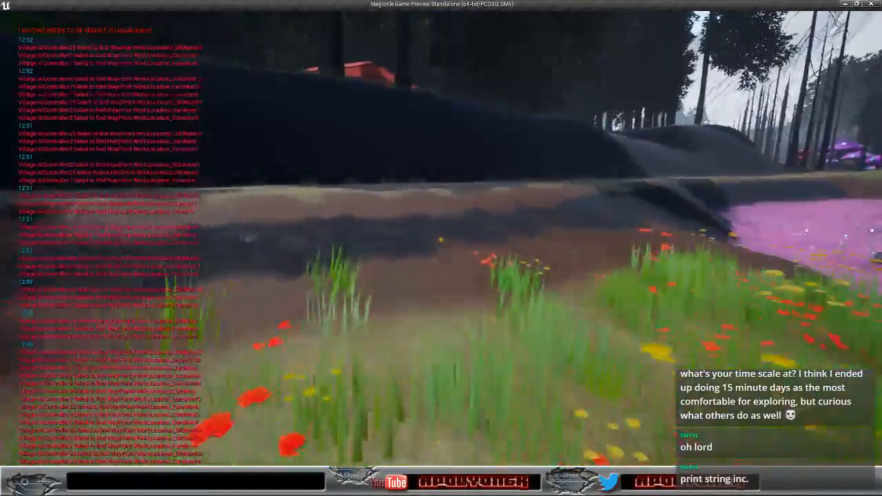
pyautogui.press('w')
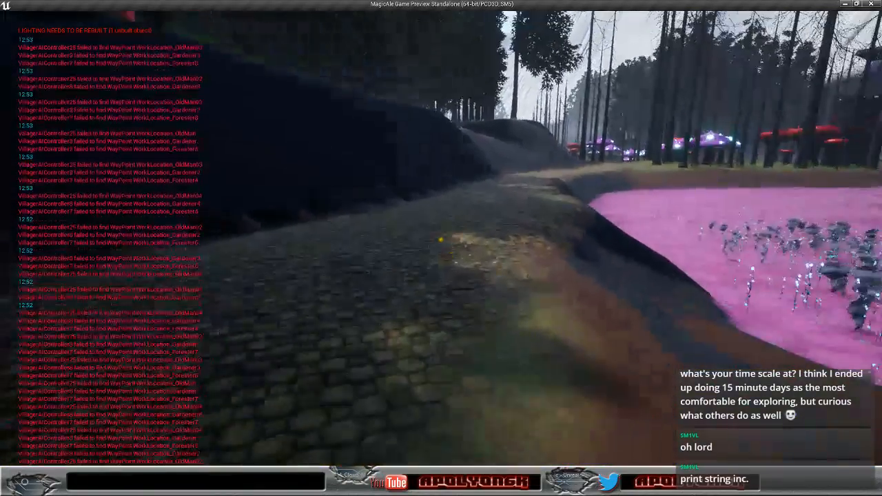
pyautogui.press('w')
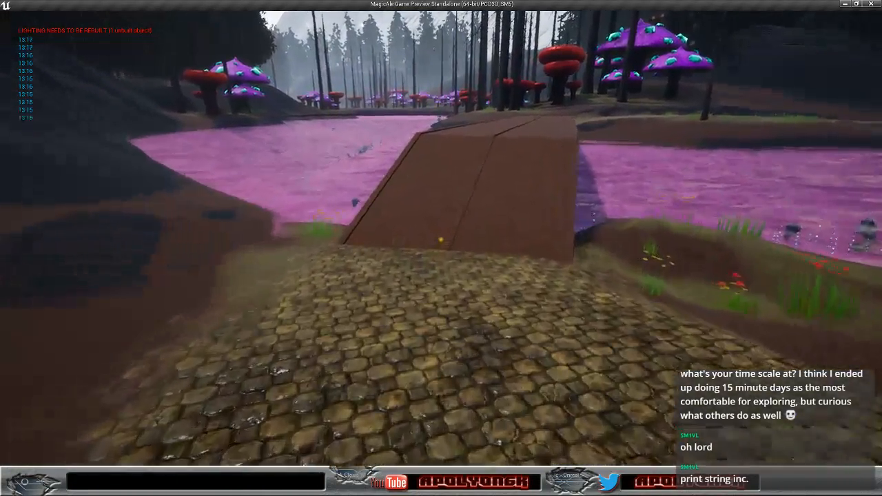
pyautogui.press('w')
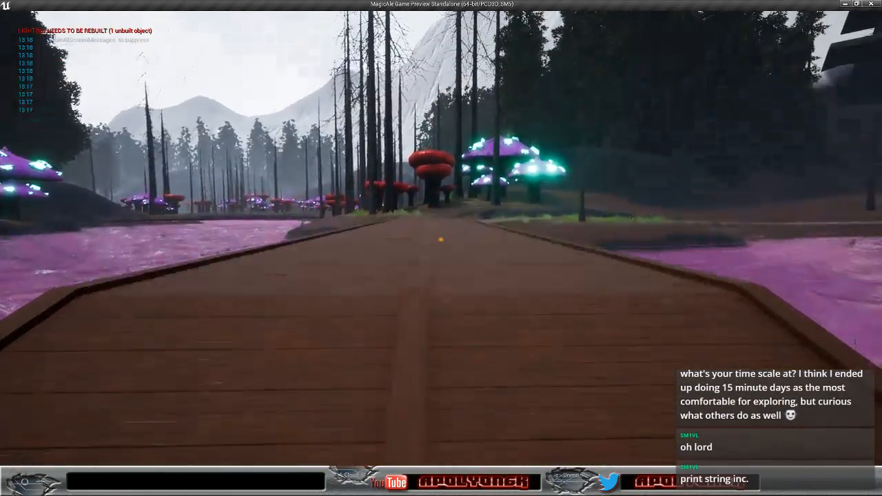
pyautogui.press('w')
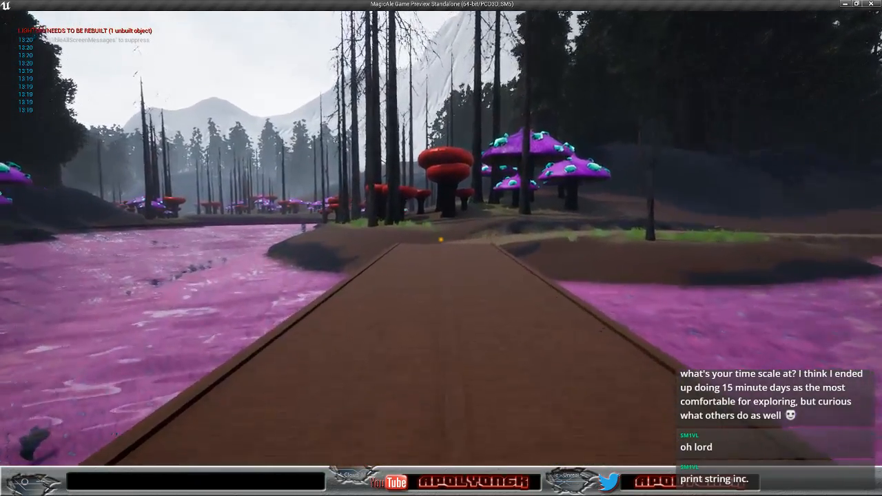
pyautogui.press('w')
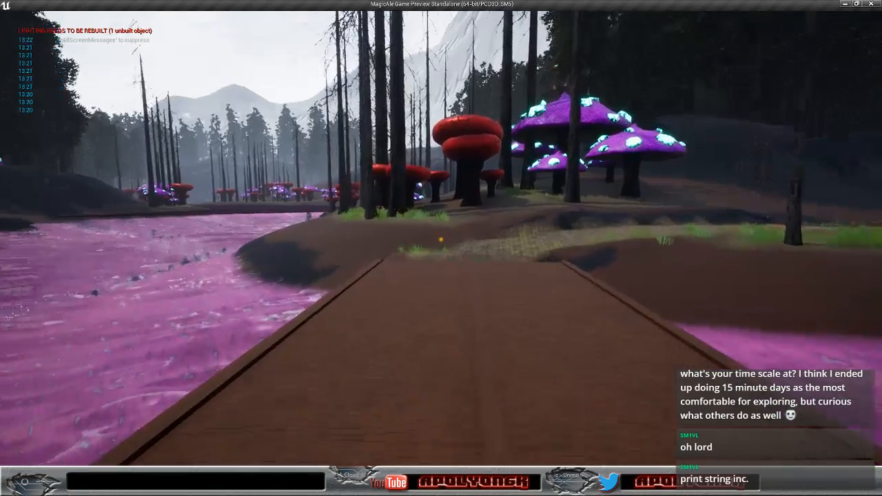
pyautogui.press('w')
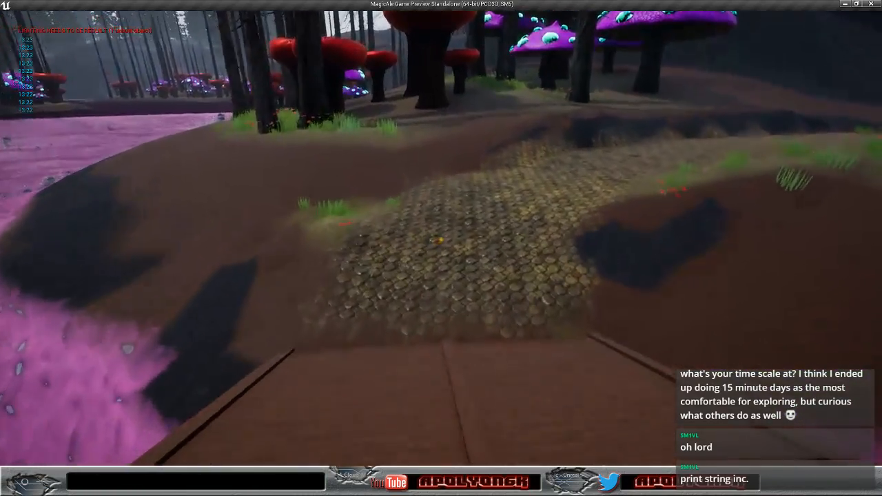
# Step: Follow the cobblestone path from the bridge along the pink lake and past the mushroom groves, examining both edges and the grass
pyautogui.press('w')
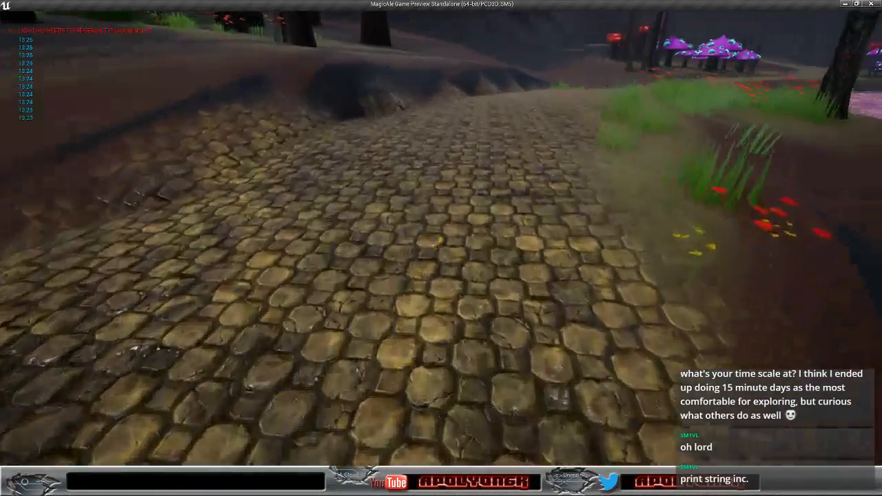
pyautogui.press('w')
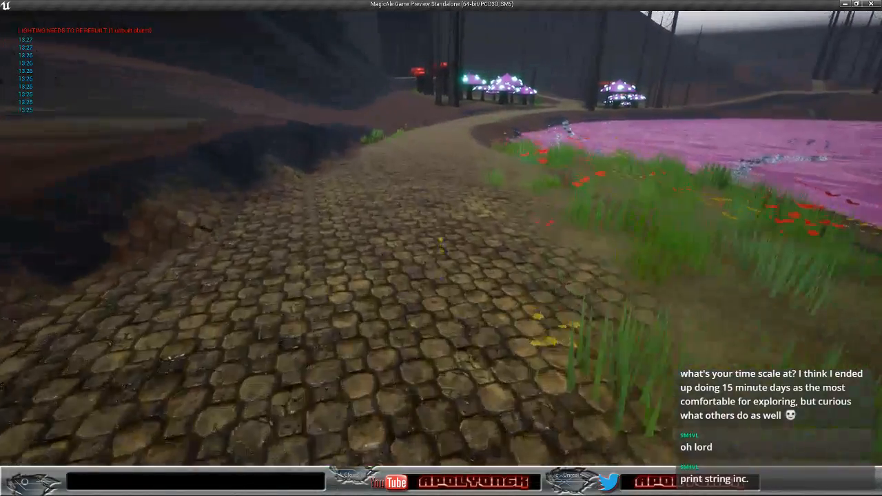
pyautogui.press('w')
pyautogui.press('w')
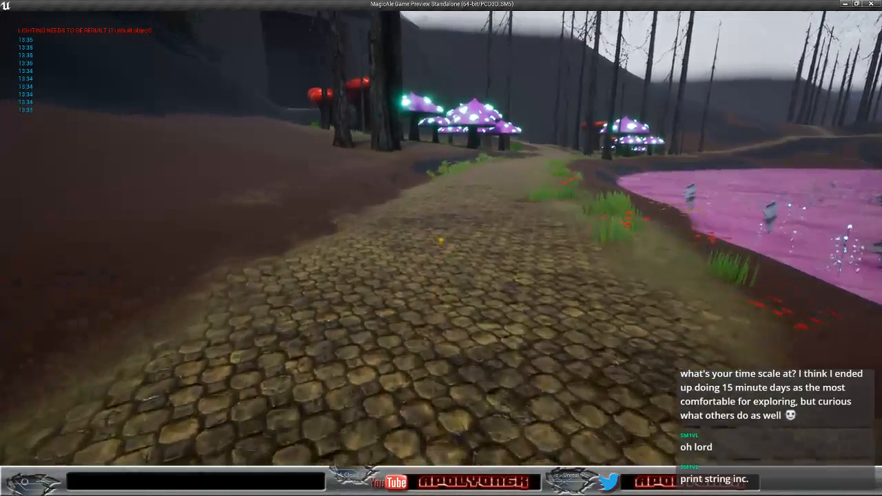
pyautogui.press('w')
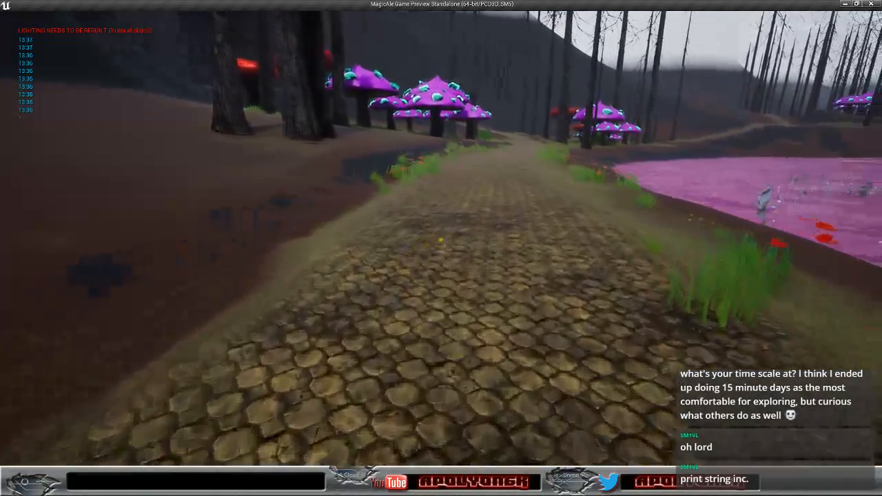
pyautogui.press('w')
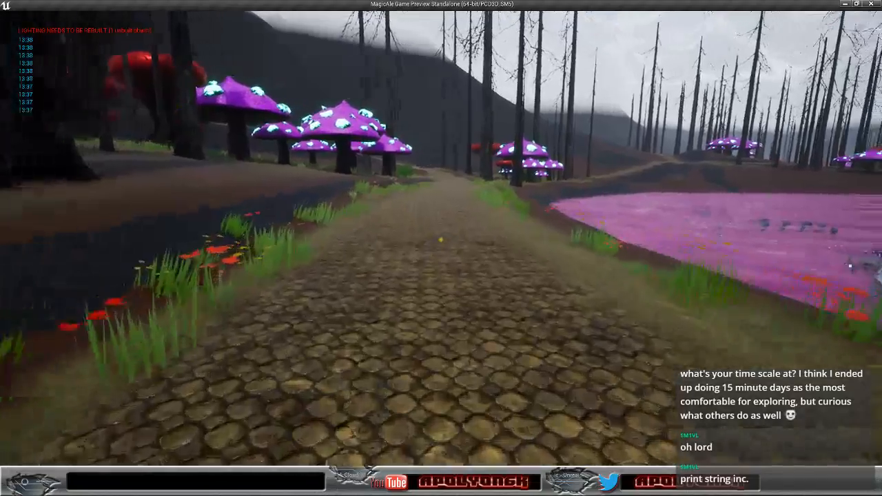
pyautogui.press('w')
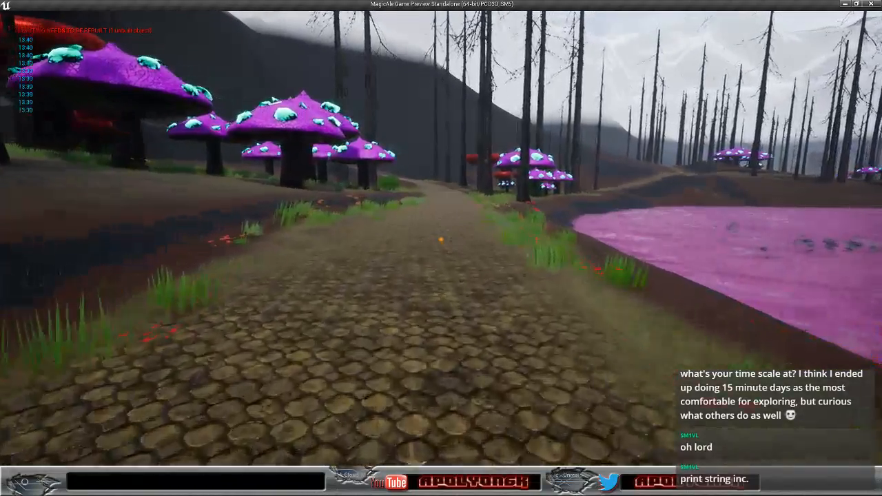
pyautogui.press('w')
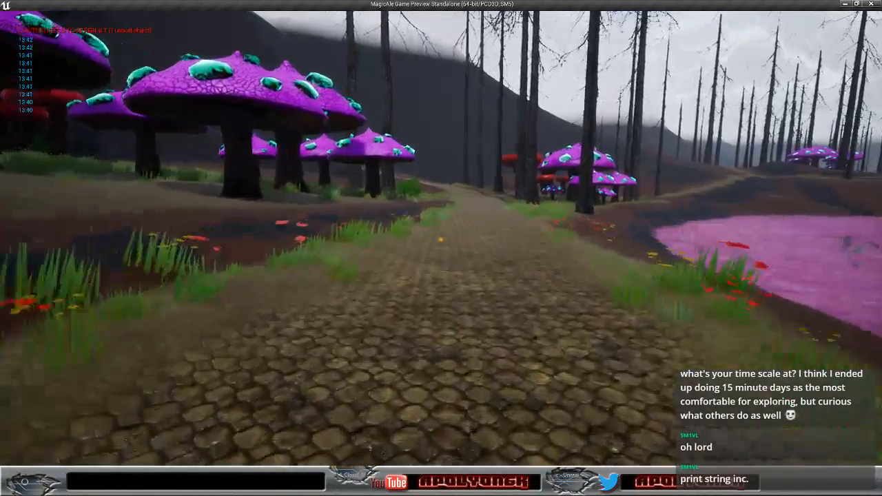
pyautogui.press('w')
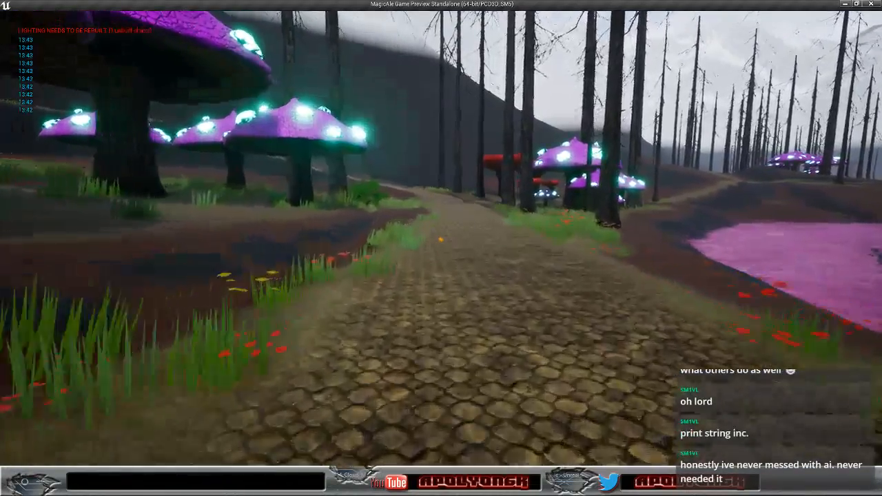
pyautogui.press('w')
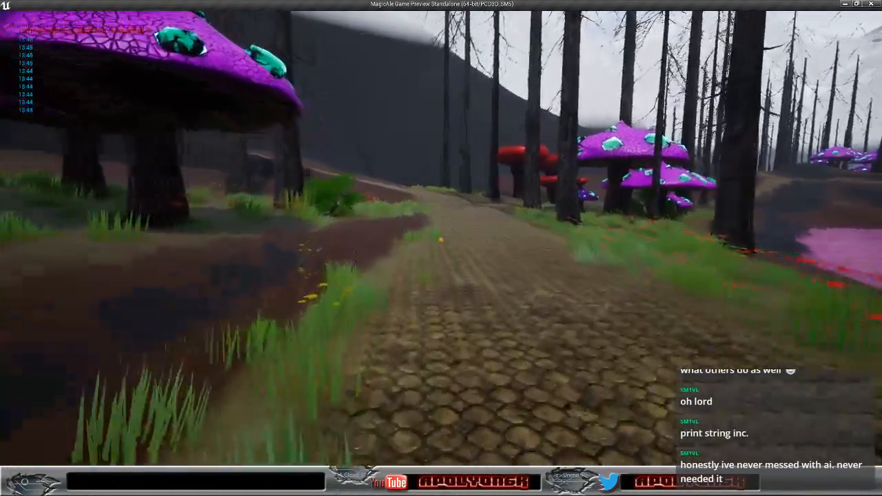
# Step: Follow the cobblestone path past the giant mushrooms and up the hillside, examining where the stones meet the bare slope
pyautogui.press('w')
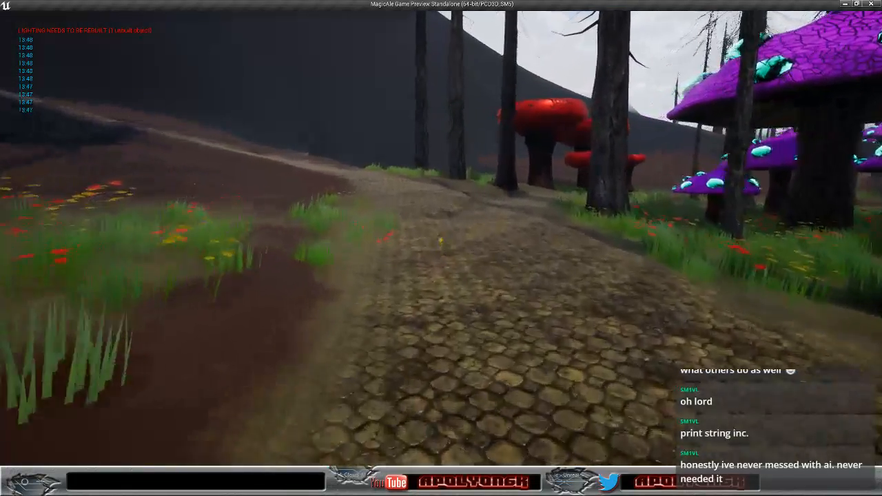
pyautogui.press('w')
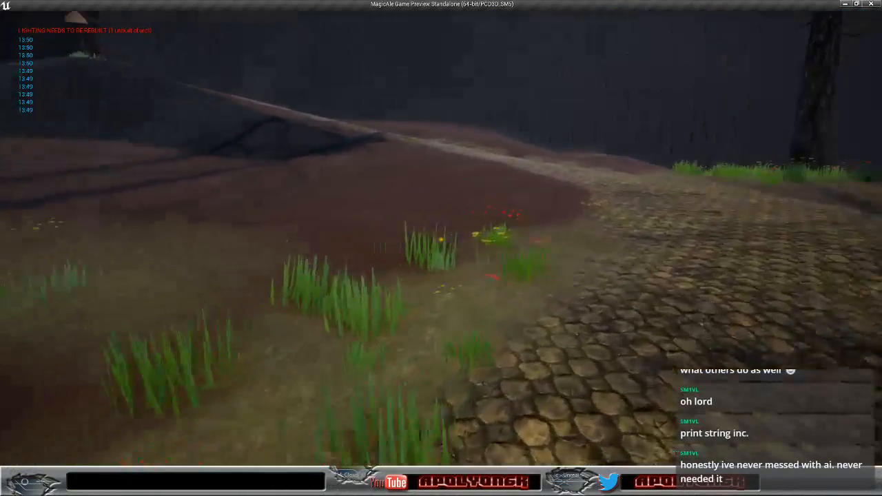
pyautogui.press('w')
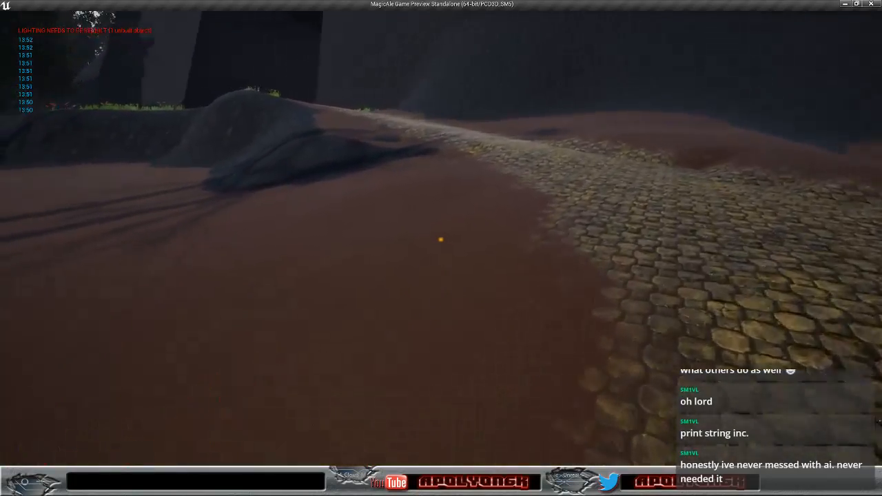
pyautogui.press('w')
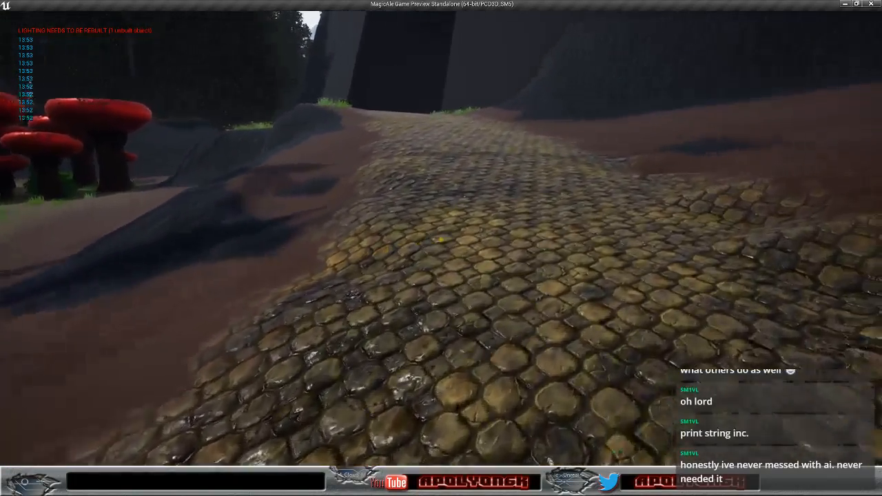
pyautogui.press('w')
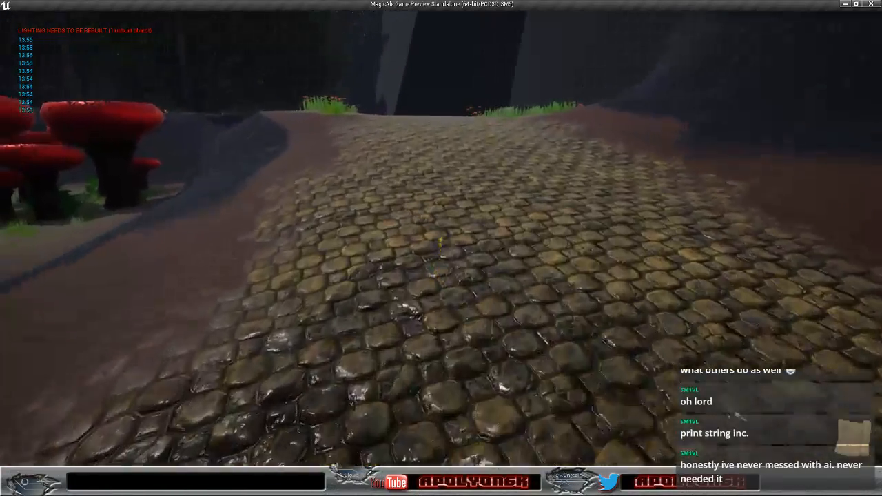
pyautogui.press('w')
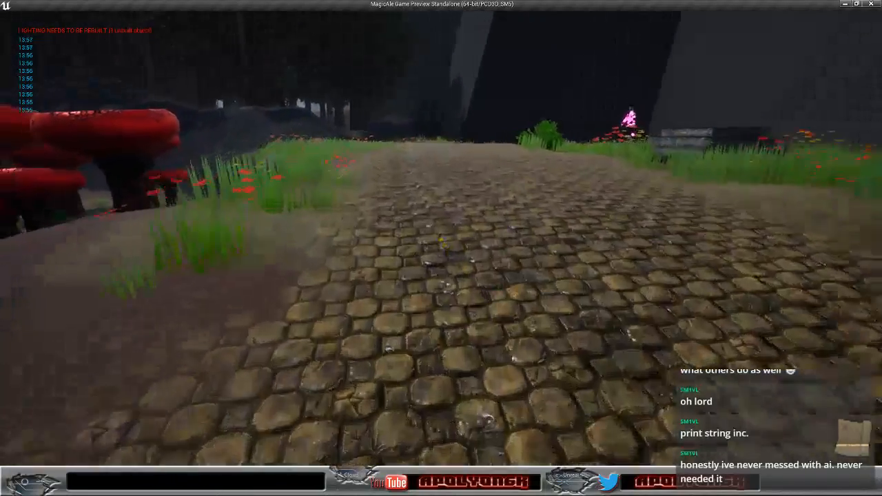
# Step: Walk over the hillcrest towards the troll library entrance, checking the cobblestones against the grass and flowers on both sides
pyautogui.press('w')
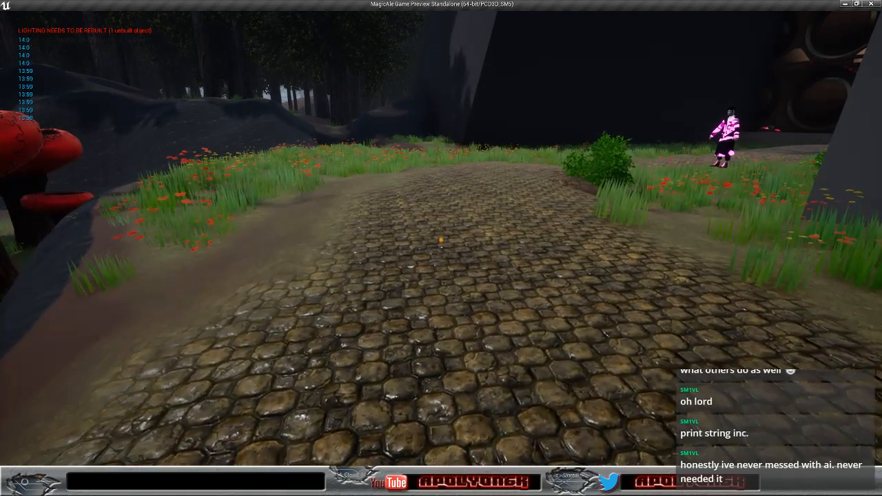
pyautogui.press('w')
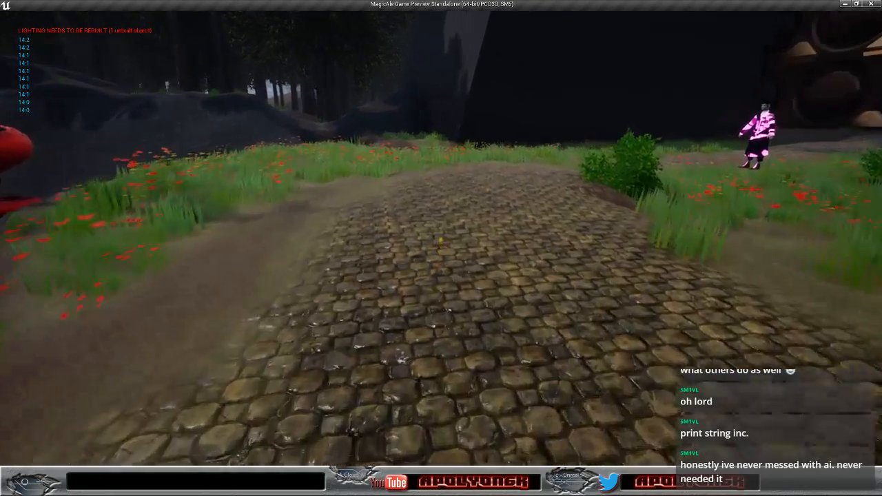
pyautogui.press('w')
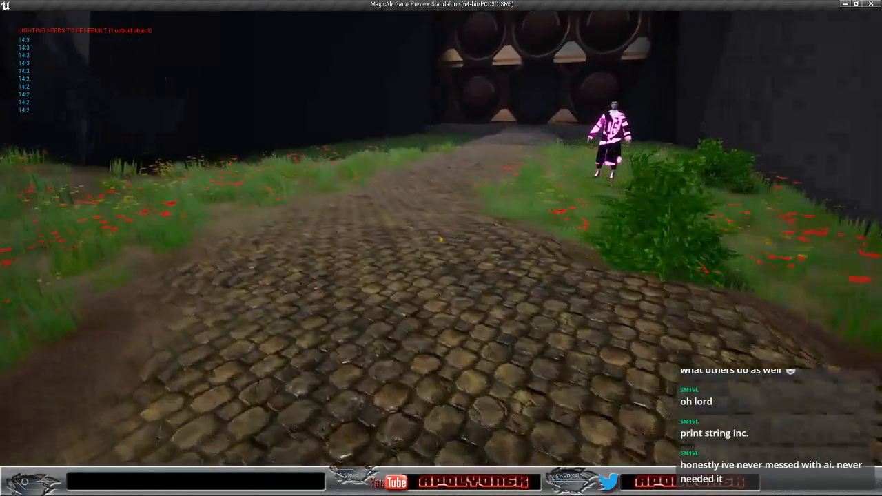
pyautogui.press('w')
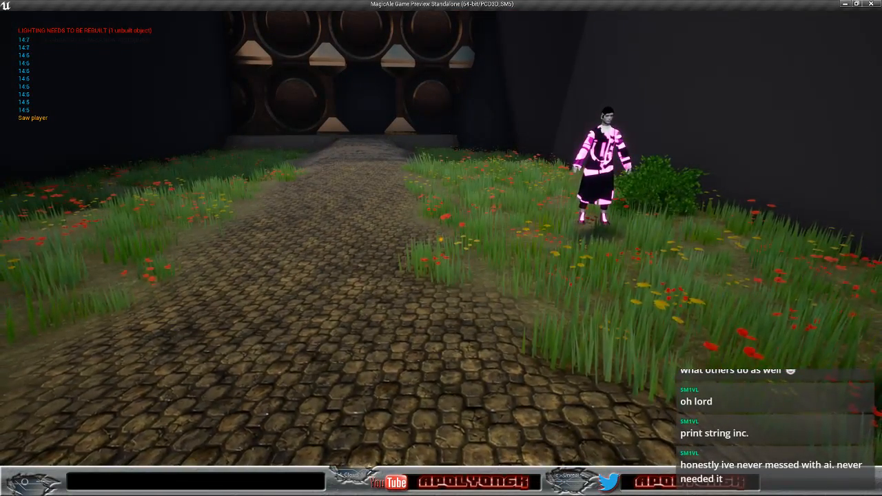
pyautogui.press('w')
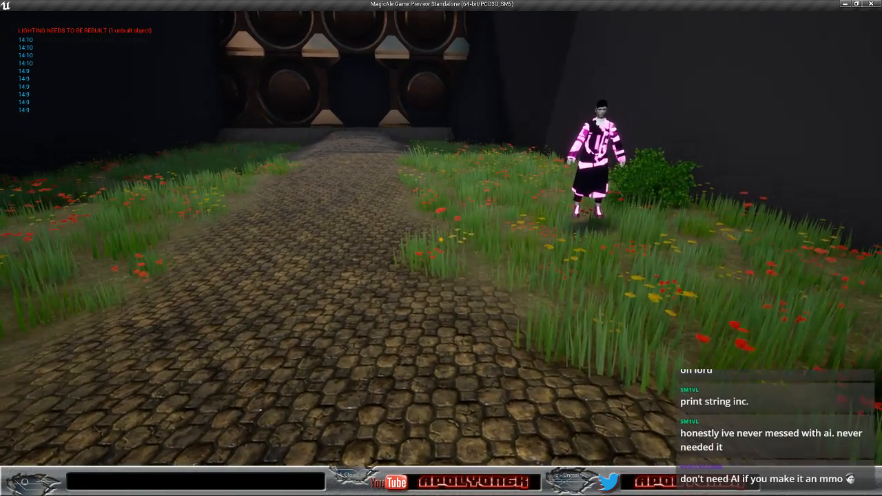
# Step: Talk to the guard outside the library, ask "Library? Who are you? What is this place?" and exit the conversation
pyautogui.press('w')
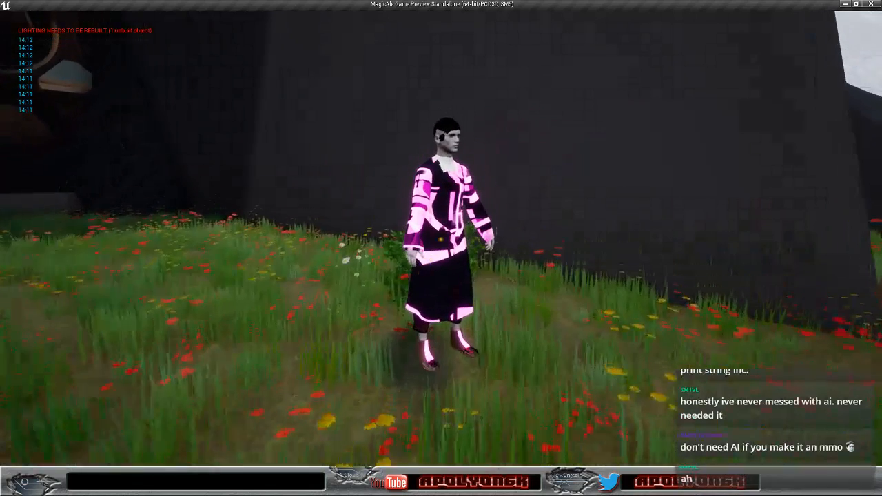
pyautogui.press('e')
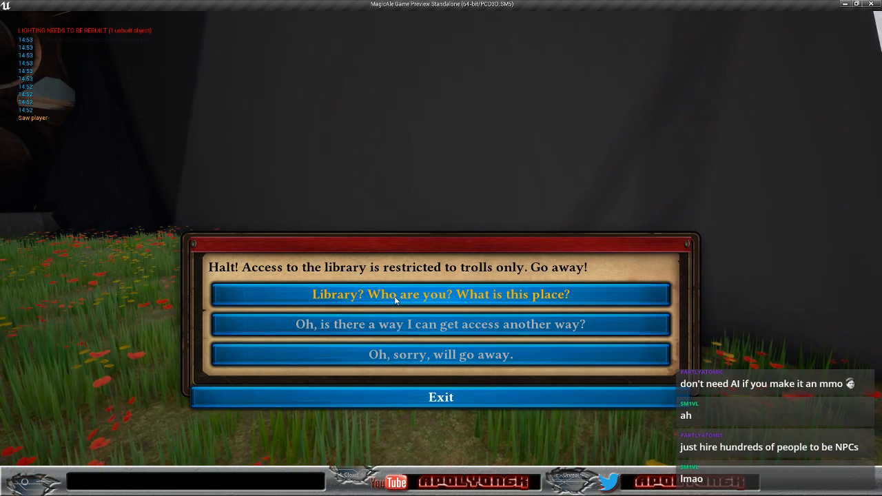
pyautogui.click(396, 299)
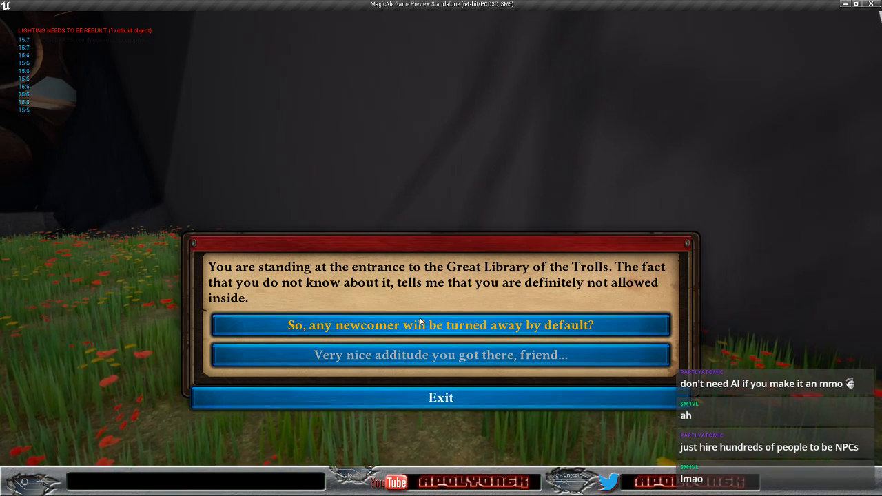
pyautogui.click(415, 400)
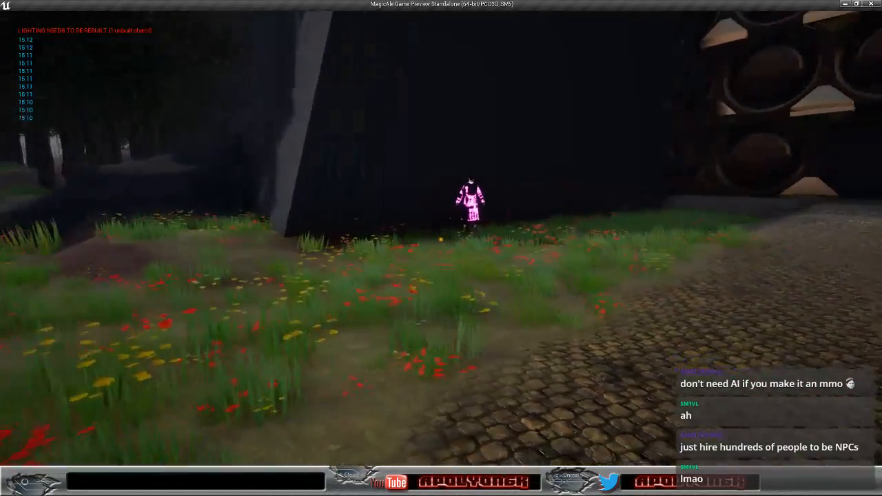
# Step: Follow the guard across the grass and cobblestones in front of the library to observe how he moves around
pyautogui.press('w')
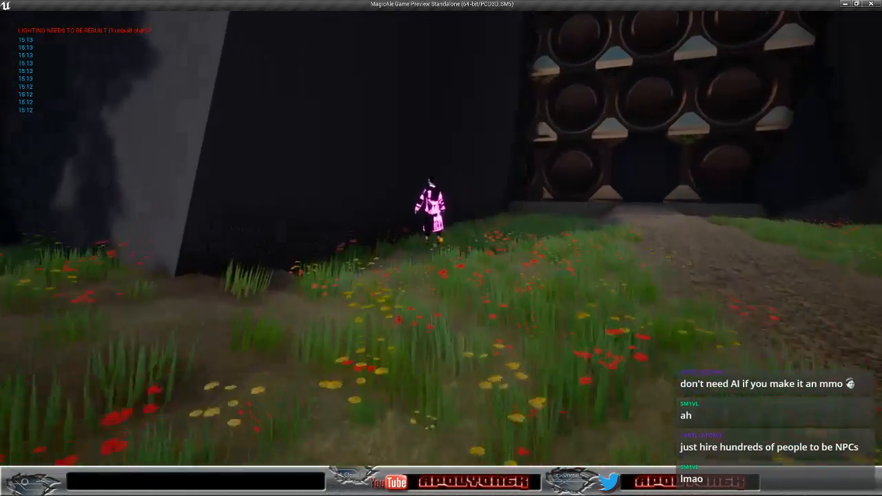
pyautogui.press('w')
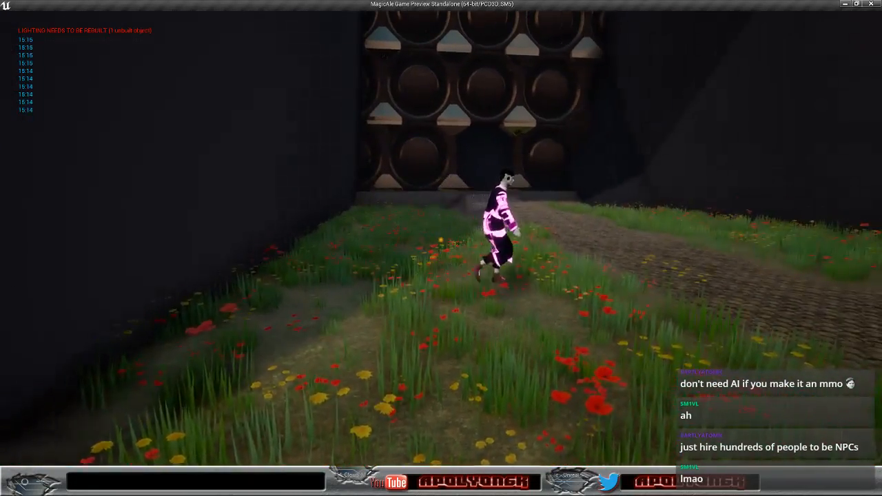
pyautogui.press('d')
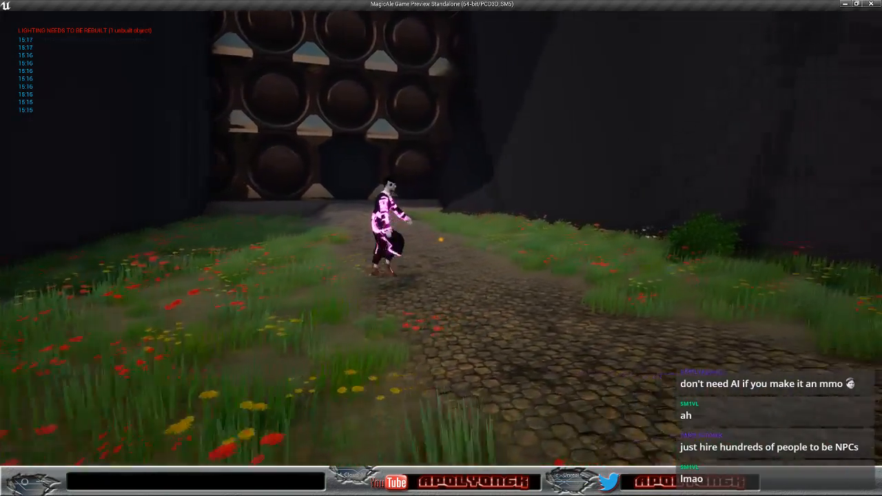
pyautogui.press('d')
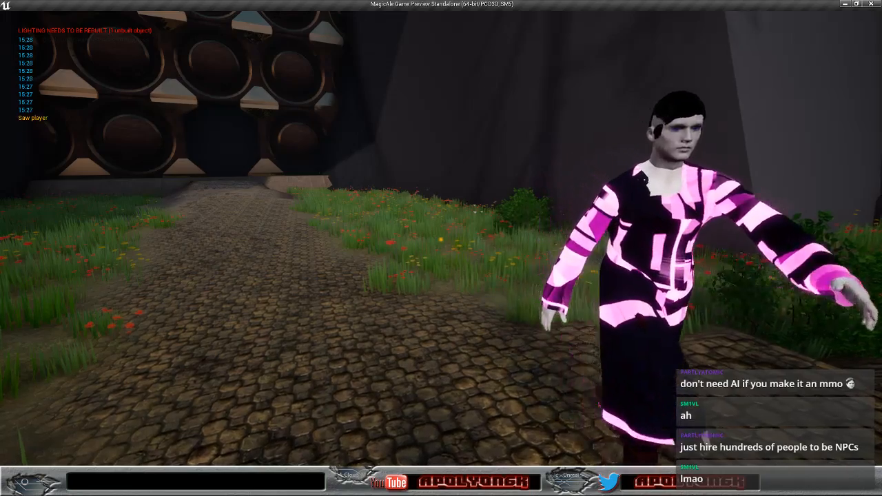
# Step: Leave the library entrance and walk back down the hillside path to the lakeside bend, examining the cobblestone edges
pyautogui.press('w')
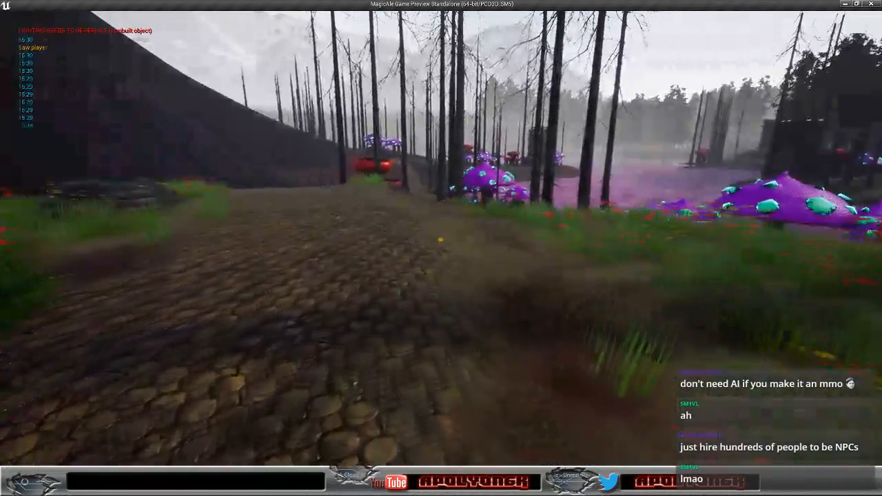
pyautogui.press('w')
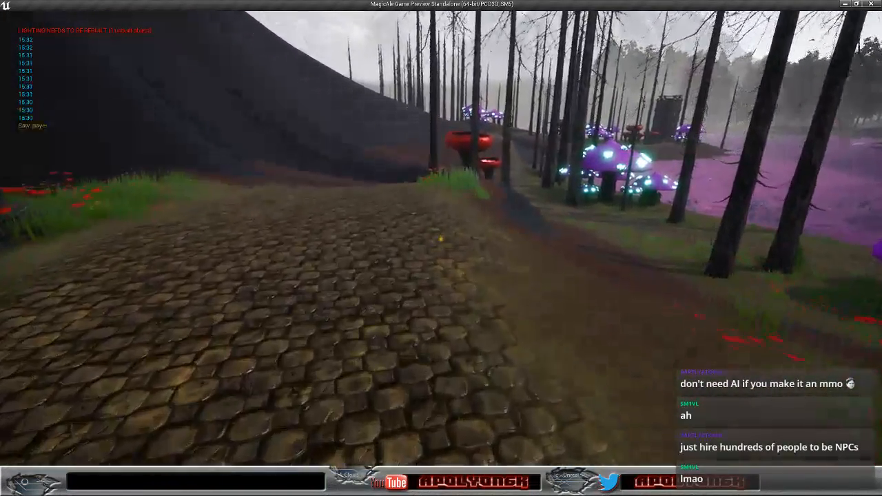
pyautogui.press('w')
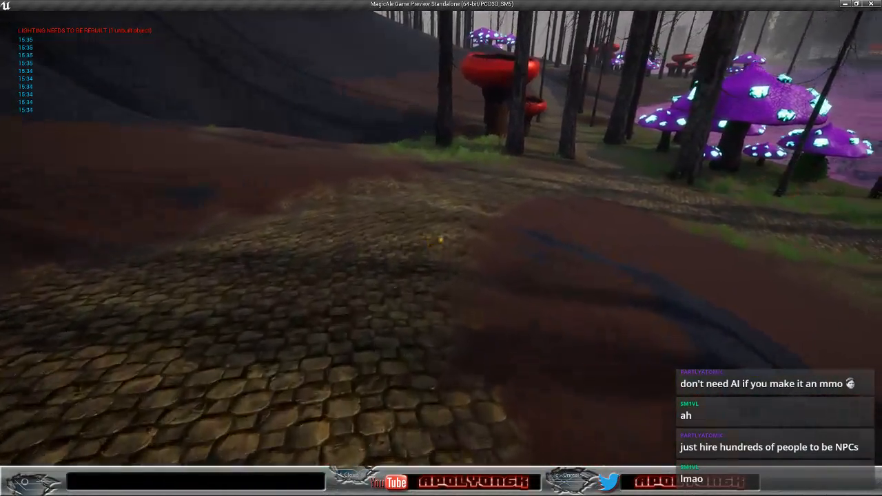
pyautogui.press('w')
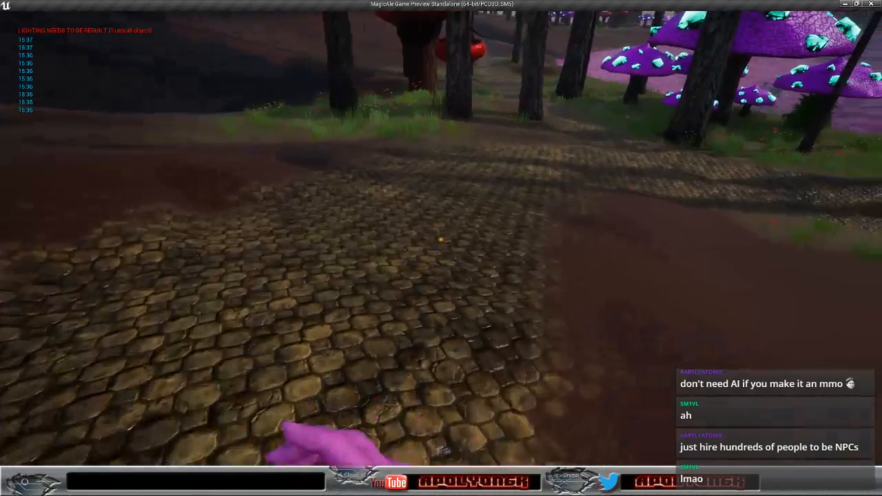
pyautogui.press('w')
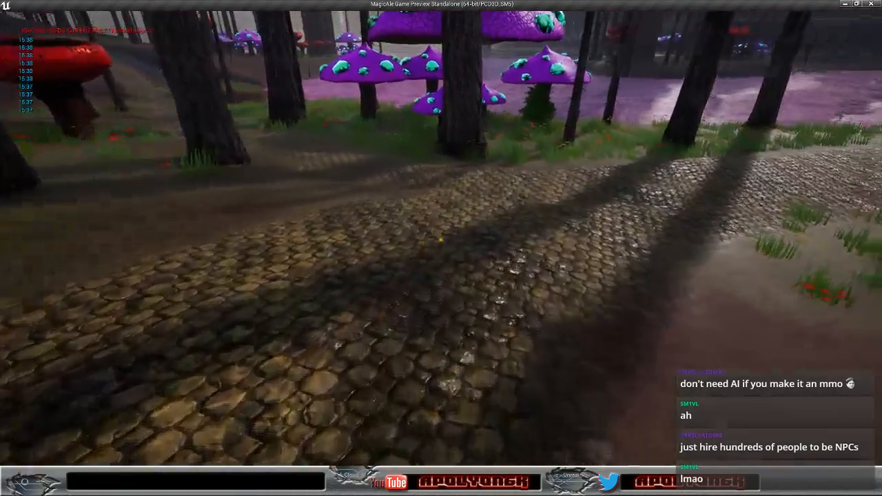
# Step: Follow the lakeside cobblestone path beside the pink water, examining the stones against the sandy bank and the grass
pyautogui.press('w')
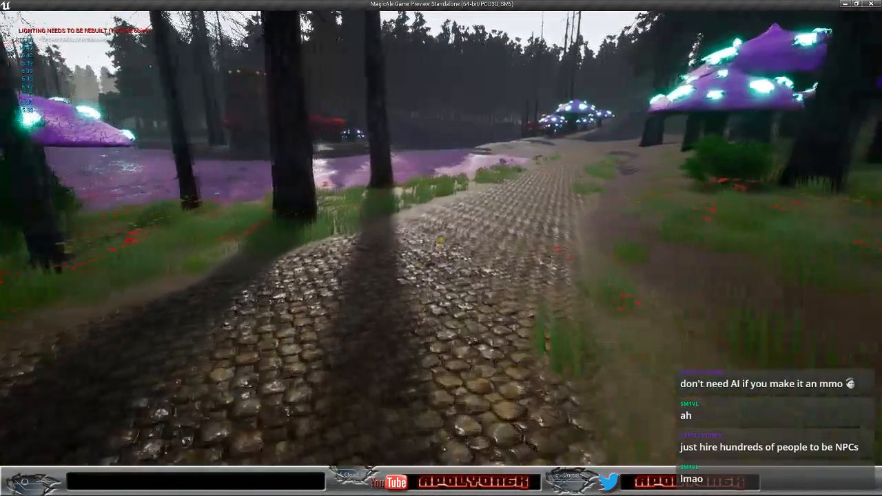
pyautogui.press('w')
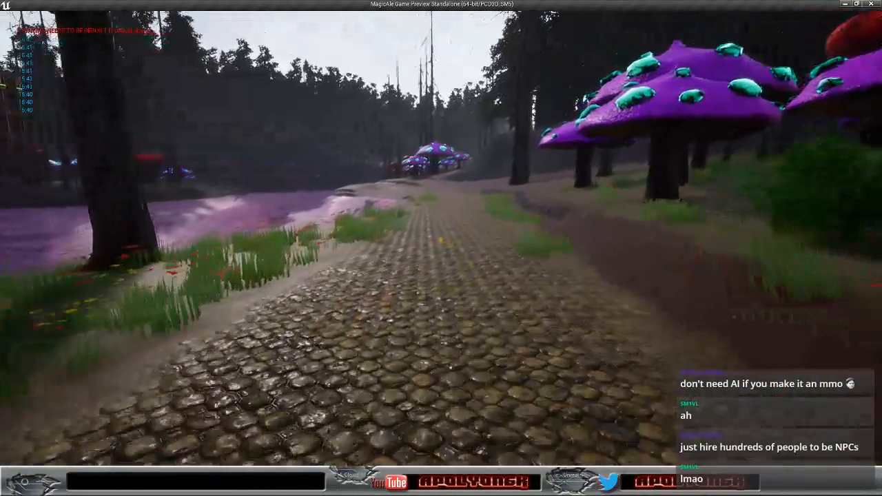
pyautogui.press('w')
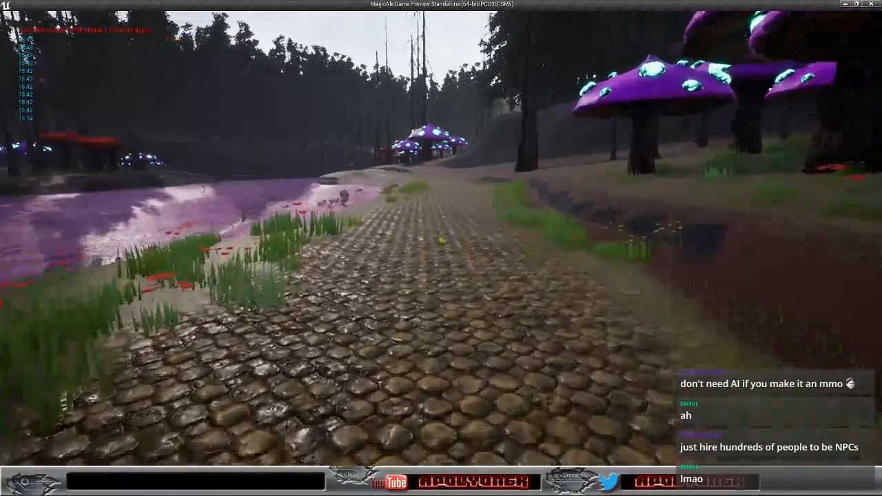
pyautogui.press('w')
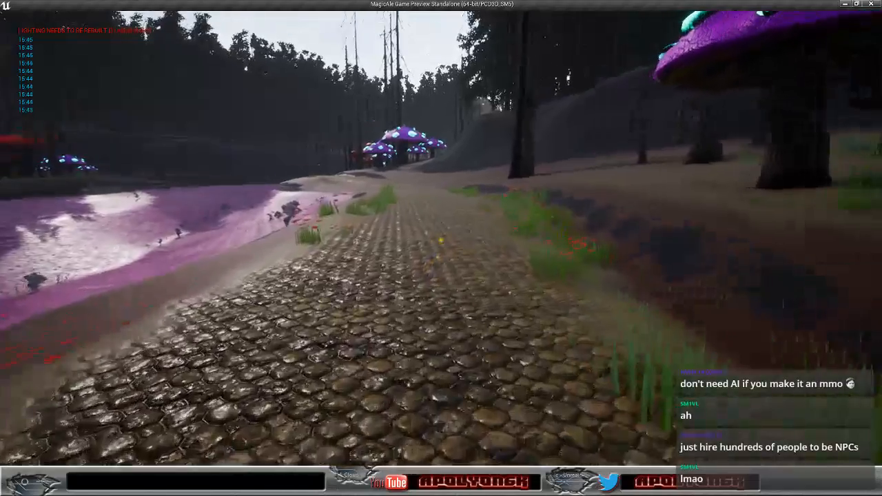
pyautogui.press('w')
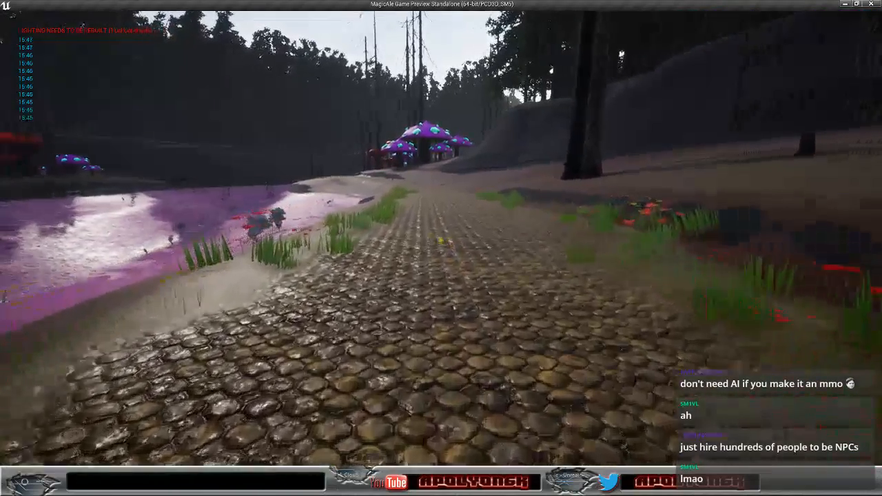
pyautogui.press('w')
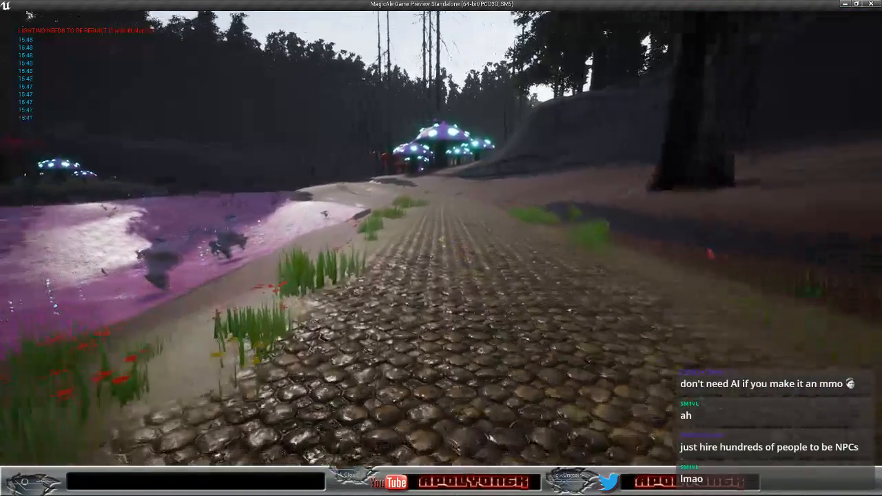
pyautogui.press('w')
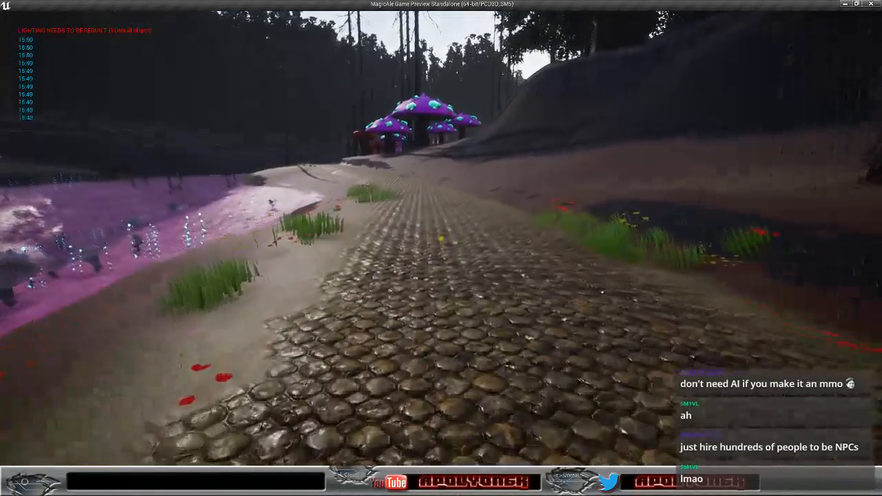
# Step: Follow the cobblestone path along the pink lake toward the wooden bridge, examining the stone edges against the sand and grass
pyautogui.press('w')
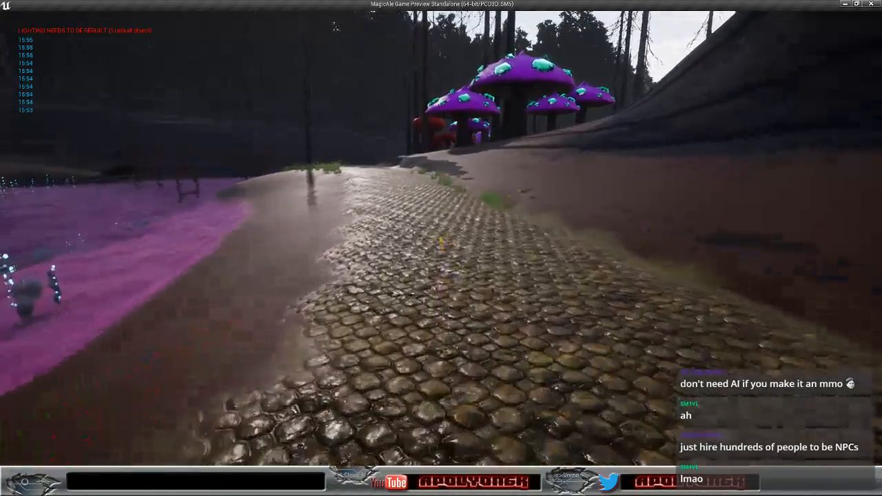
pyautogui.press('w')
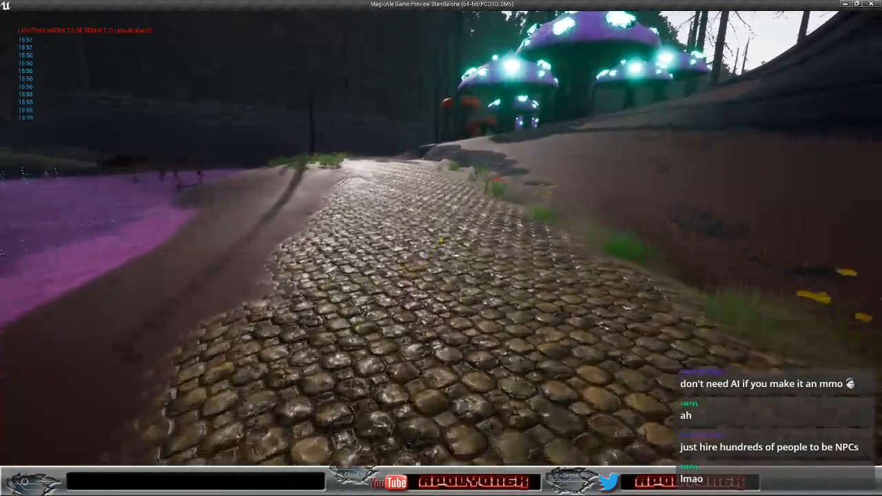
pyautogui.press('w')
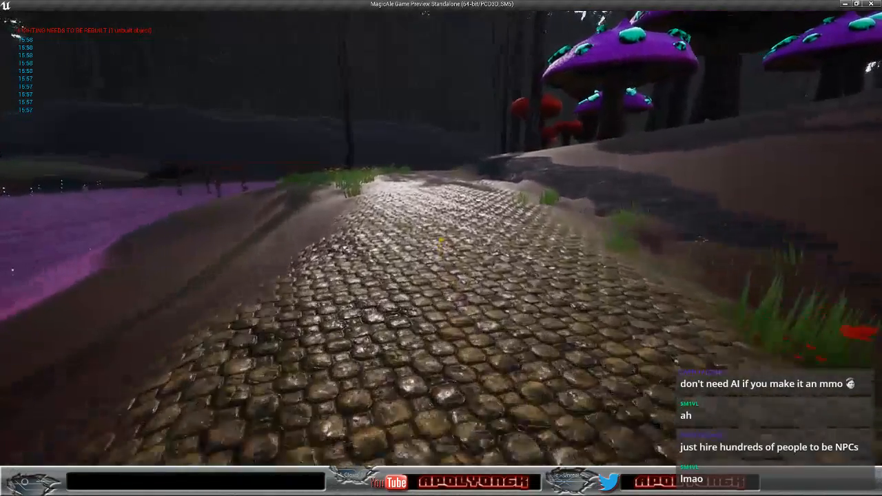
pyautogui.press('w')
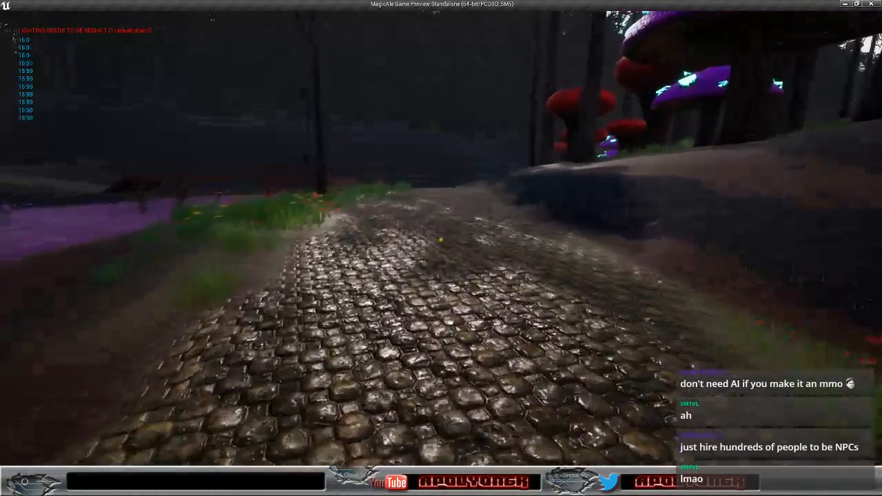
pyautogui.press('w')
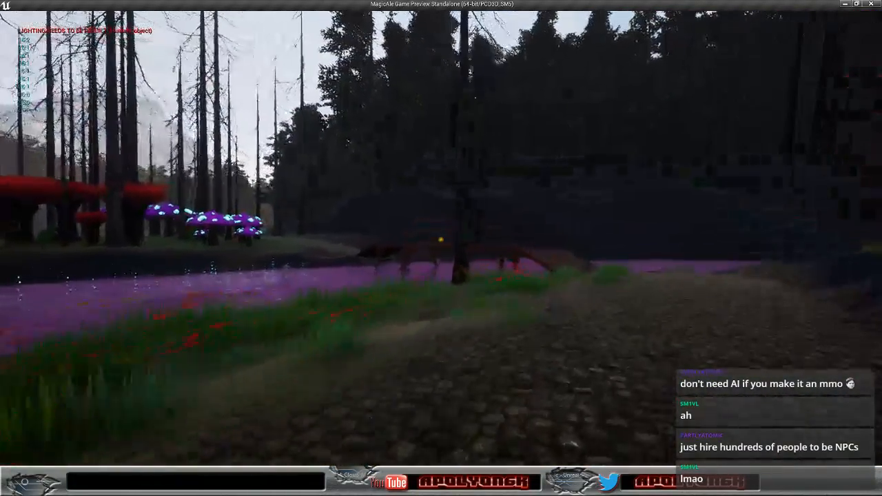
pyautogui.press('w')
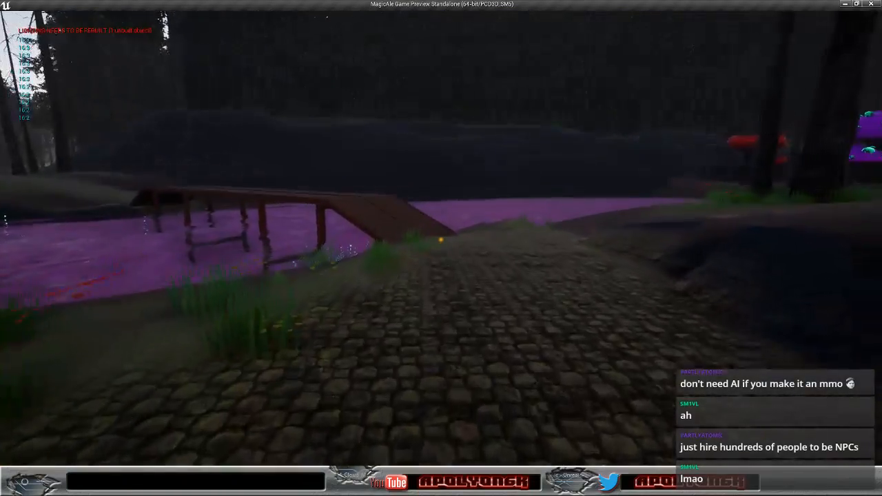
pyautogui.press('w')
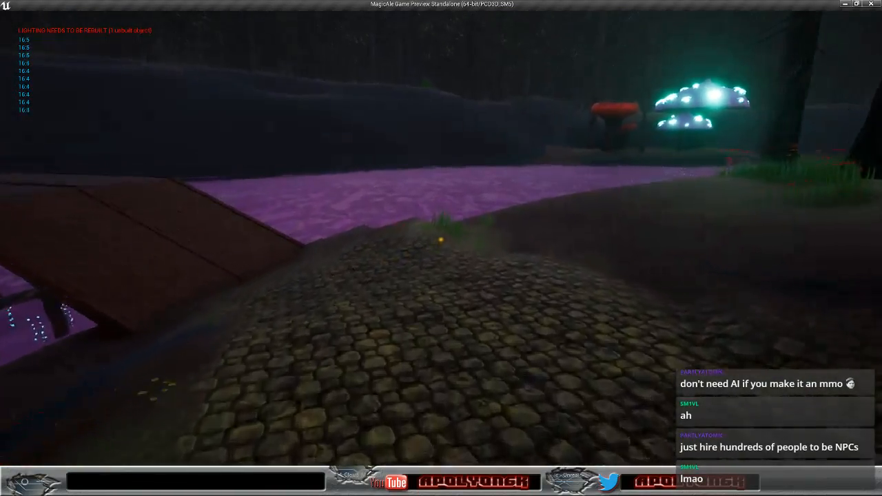
# Step: Cross the wooden bridge over the pink lake to check its deck and where it meets the cobblestones
pyautogui.press('w')
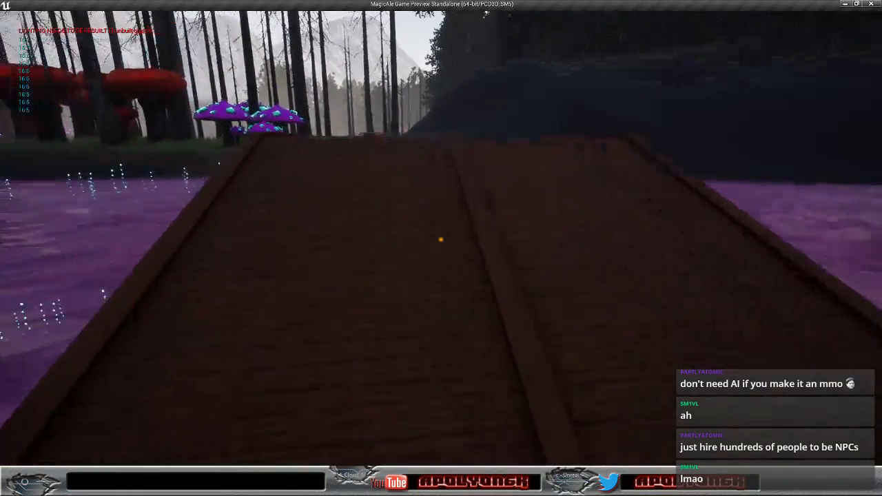
pyautogui.press('w')
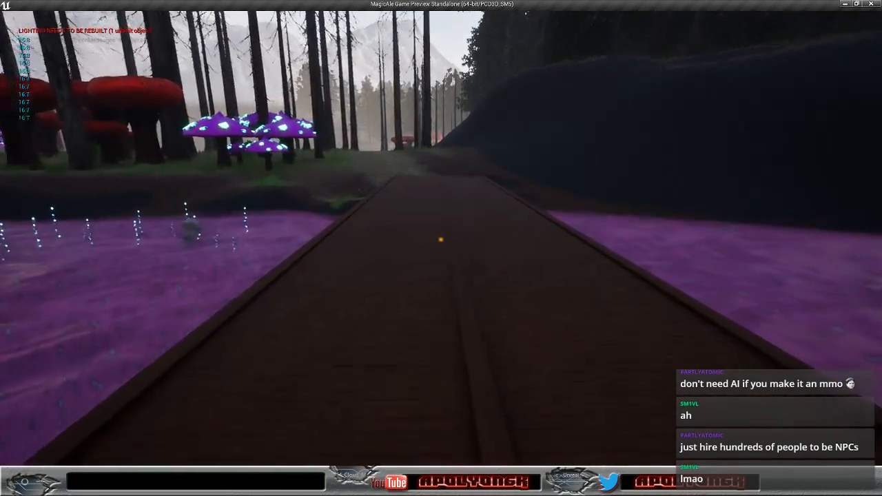
pyautogui.press('w')
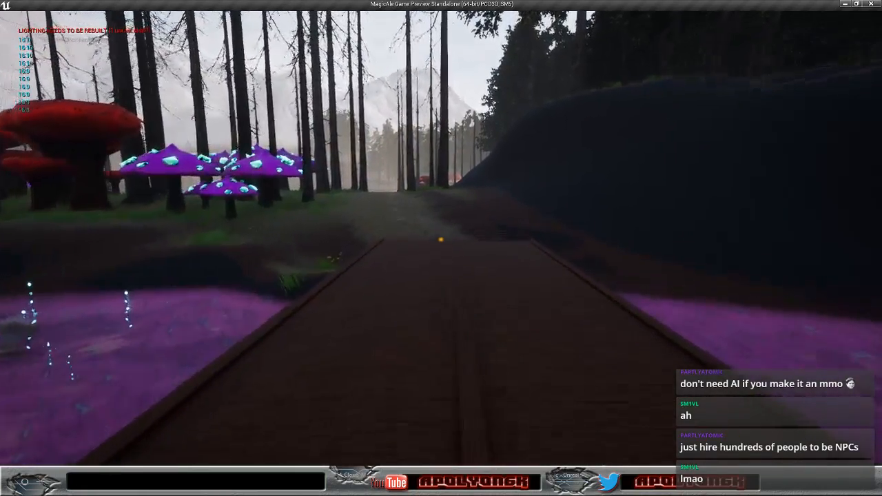
pyautogui.press('w')
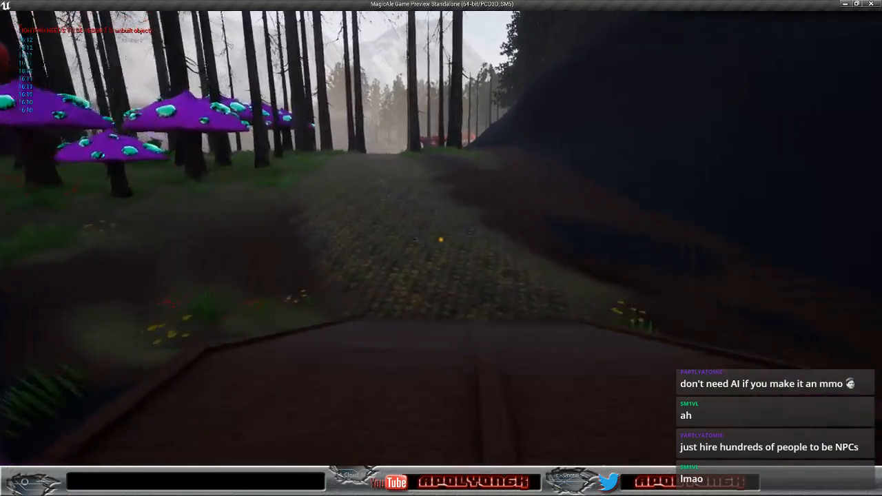
# Step: Walk up the cobblestone path from the bridge past the purple mushrooms and through the tall trees, inspecting its grassy edges
pyautogui.press('w')
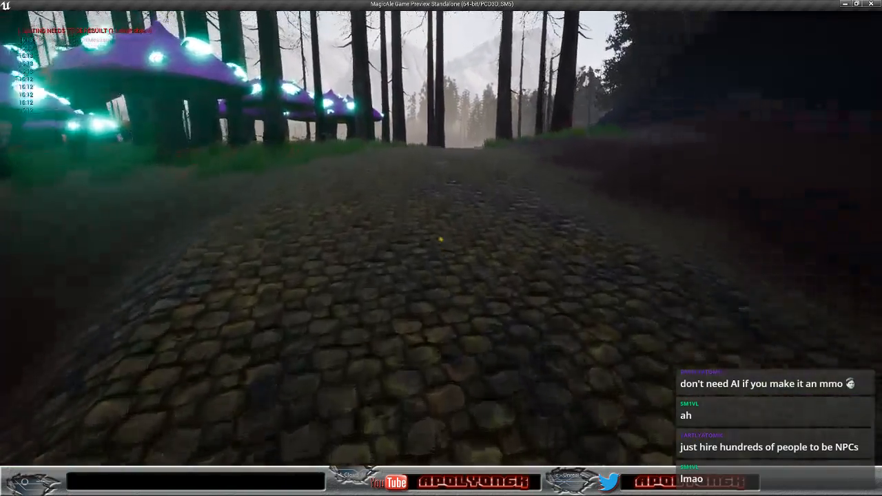
pyautogui.press('w')
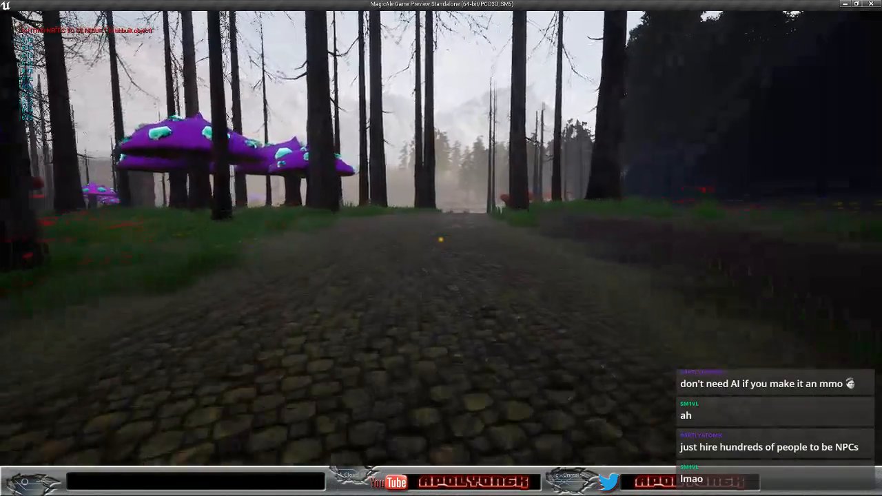
pyautogui.press('w')
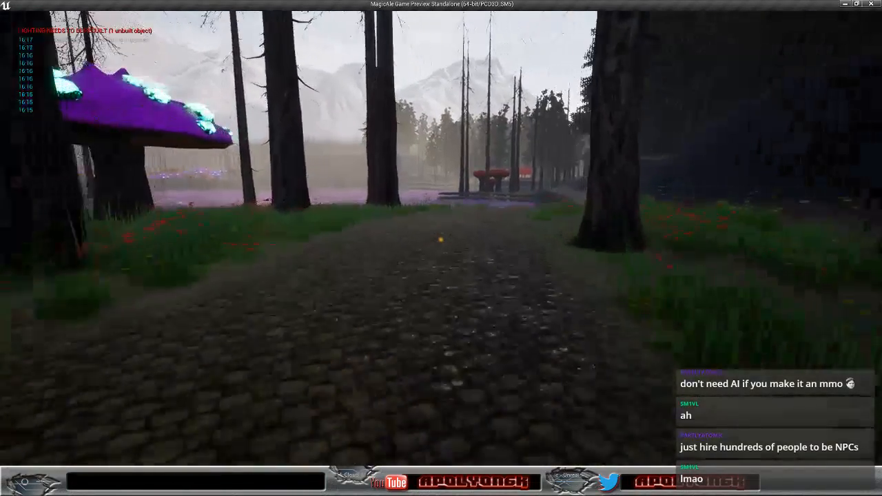
pyautogui.press('w')
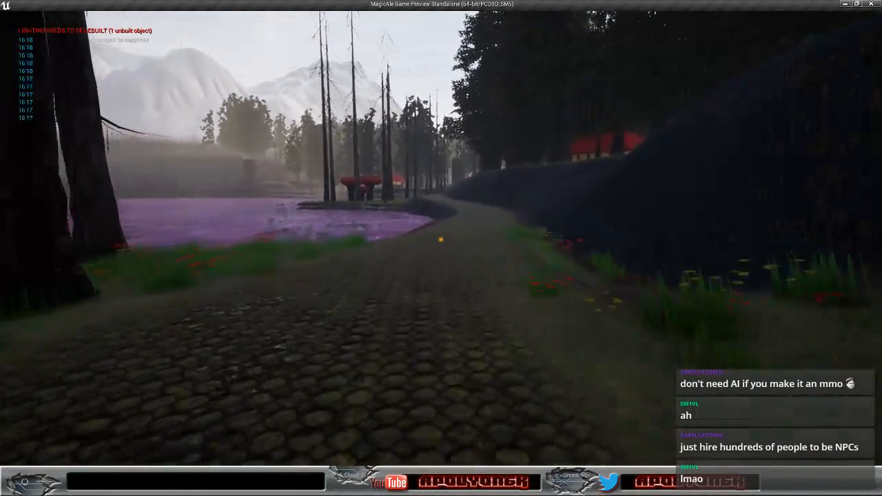
# Step: Follow the lakeside cobblestones below the dark hillside past the red mushrooms, checking the path's edges along the bank and slope
pyautogui.press('w')
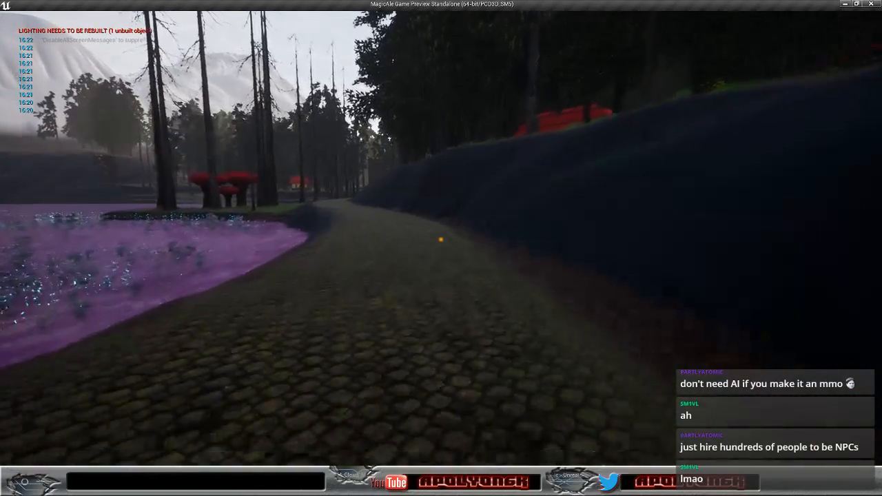
pyautogui.press('w')
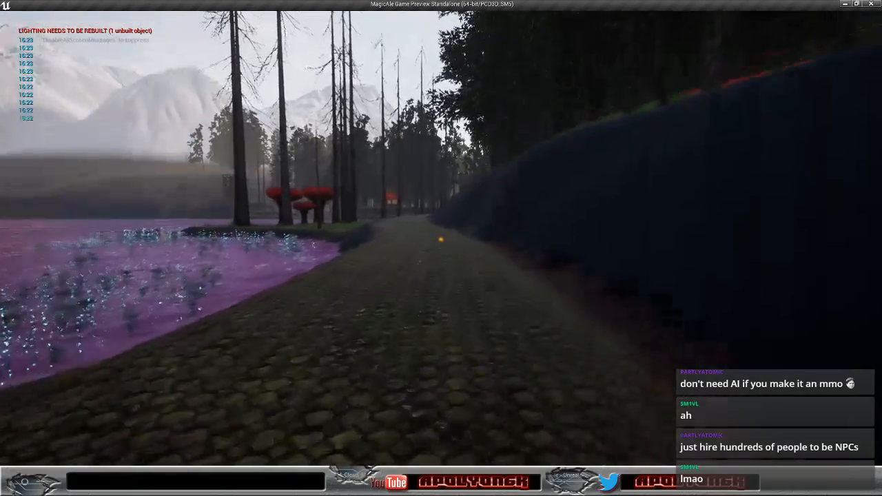
pyautogui.press('w')
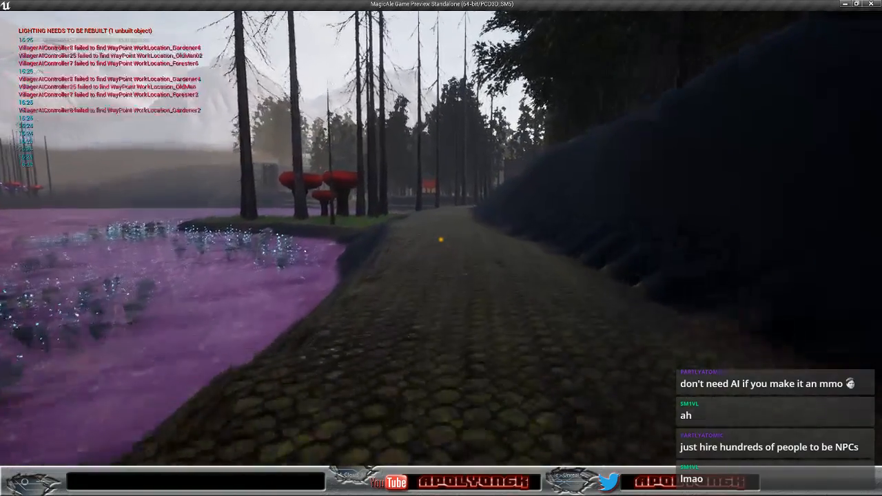
pyautogui.press('w')
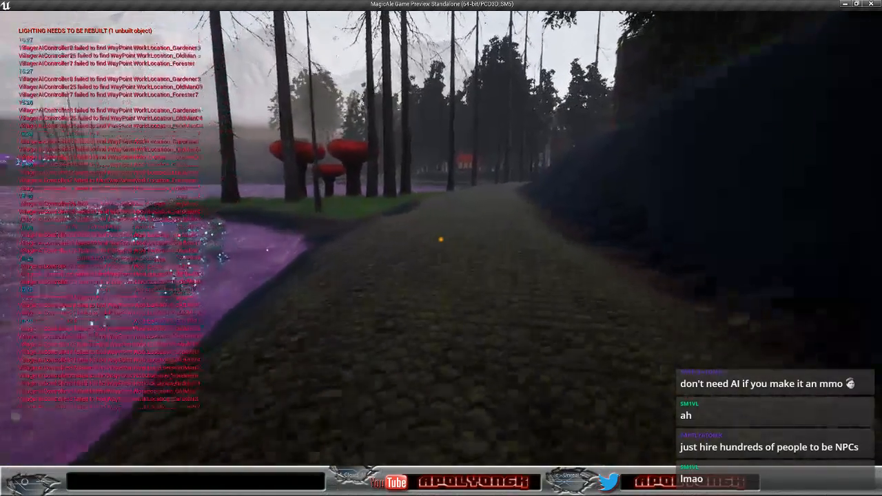
pyautogui.press('w')
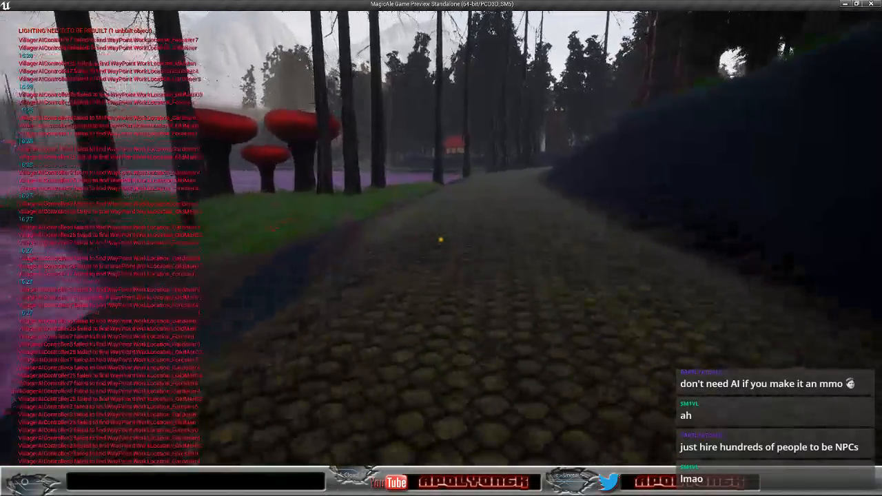
pyautogui.press('w')
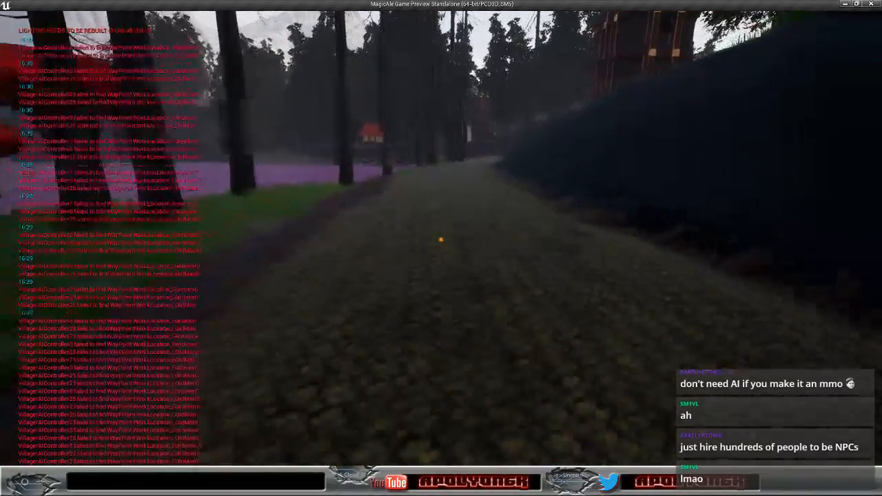
# Step: Continue along the tree-lined lakeside path to the brewery signpost, inspecting the cobblestones and the nearby shore
pyautogui.press('w')
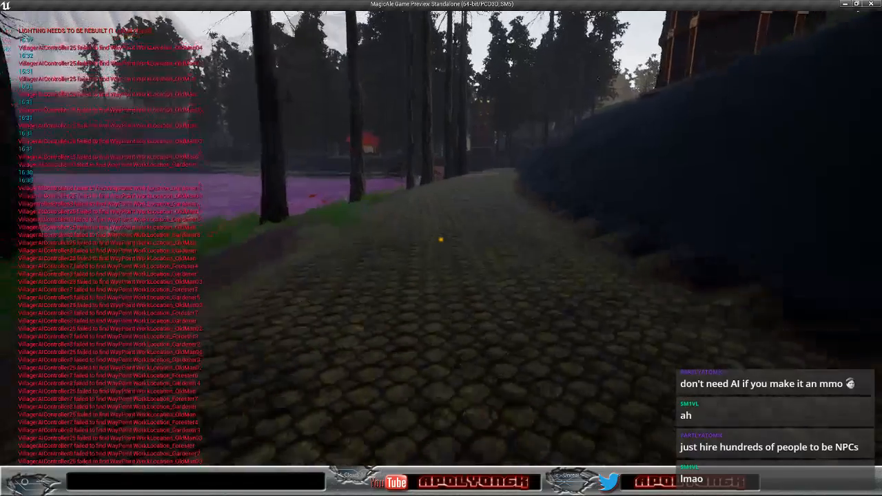
pyautogui.press('w')
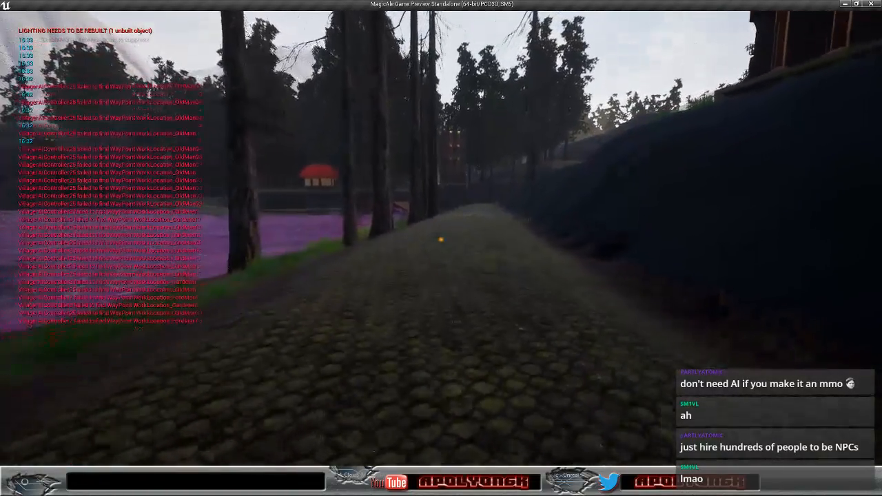
pyautogui.press('w')
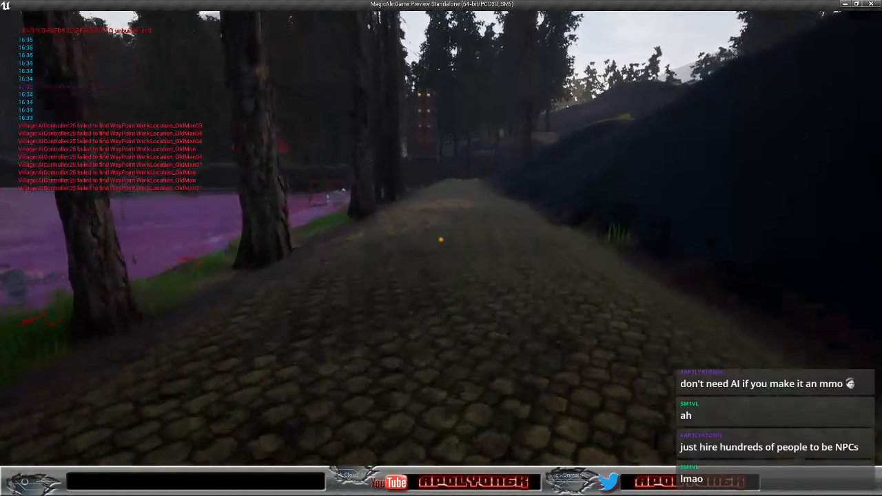
pyautogui.press('w')
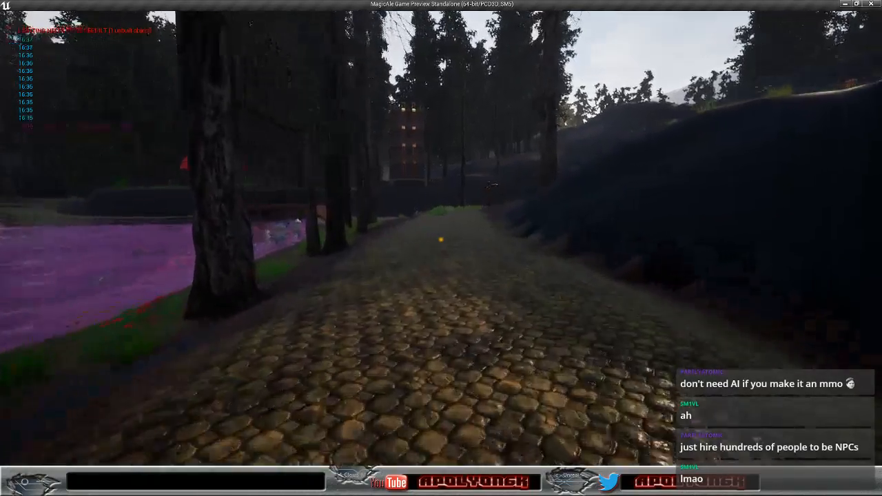
pyautogui.press('w')
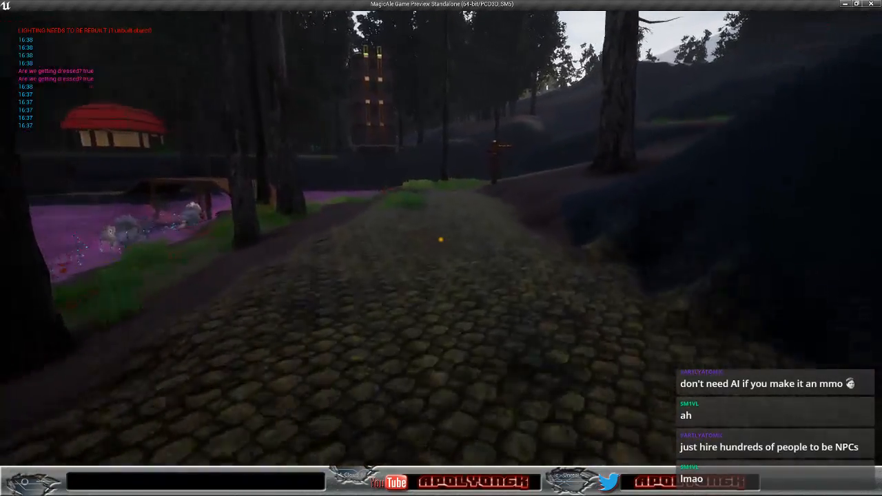
pyautogui.press('w')
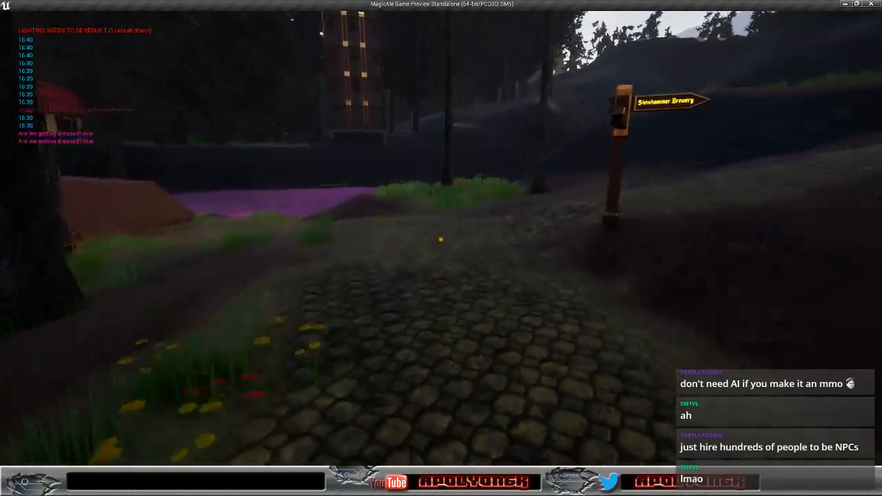
# Step: Take the cobblestone path uphill from the brewery signpost and cut across the flower meadow to examine the ground beside the path
pyautogui.press('w')
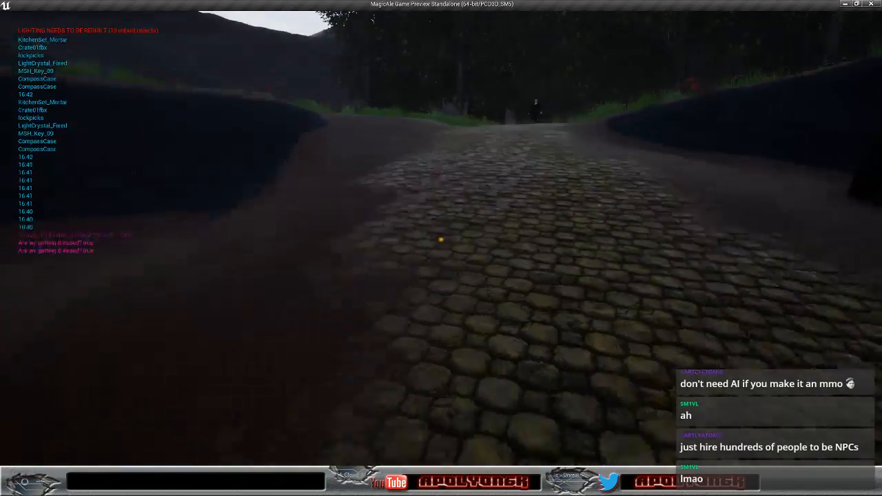
pyautogui.press('w')
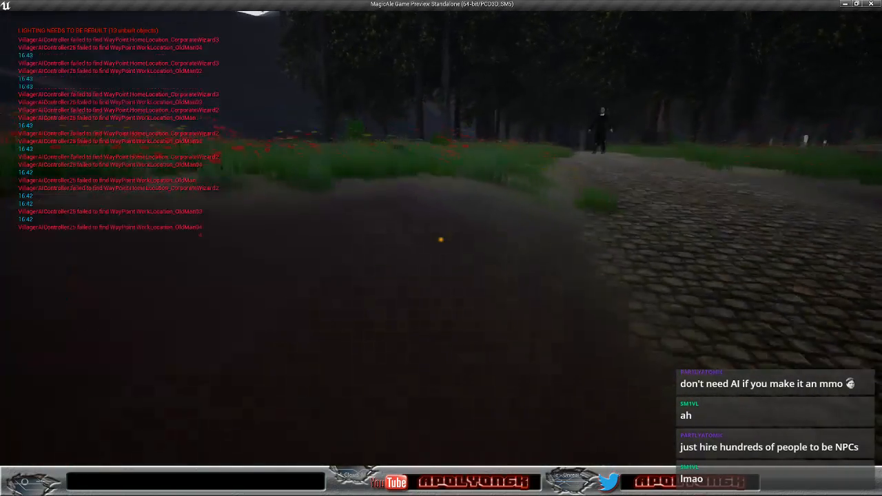
pyautogui.press('w')
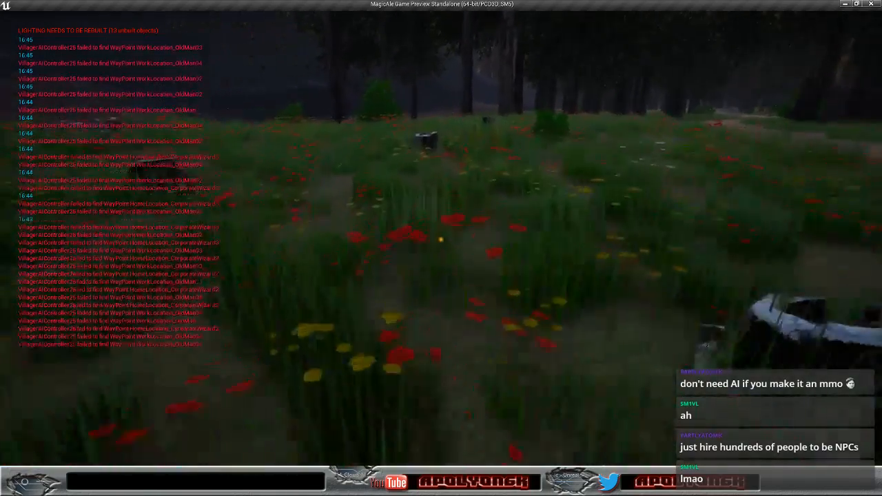
pyautogui.press('w')
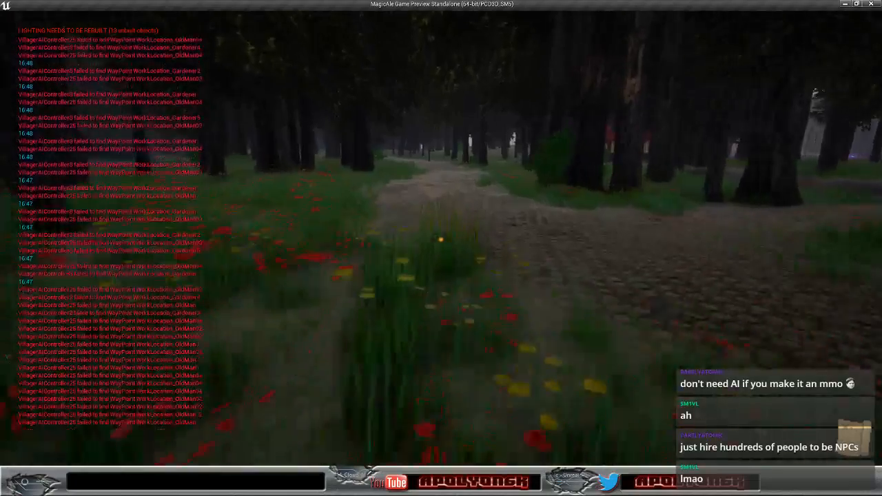
# Step: Walk down the cobblestone path through the dark forest, examining how the stones blend into the surrounding dirt and grass
pyautogui.press('w')
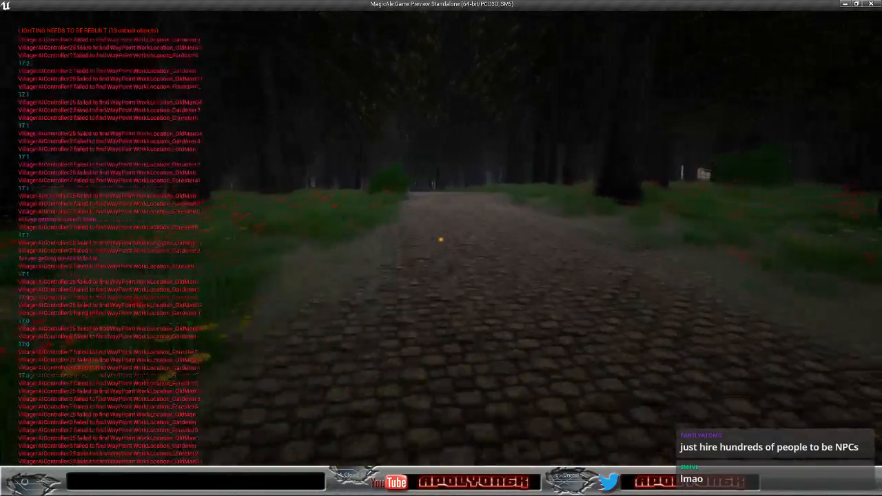
pyautogui.press('w')
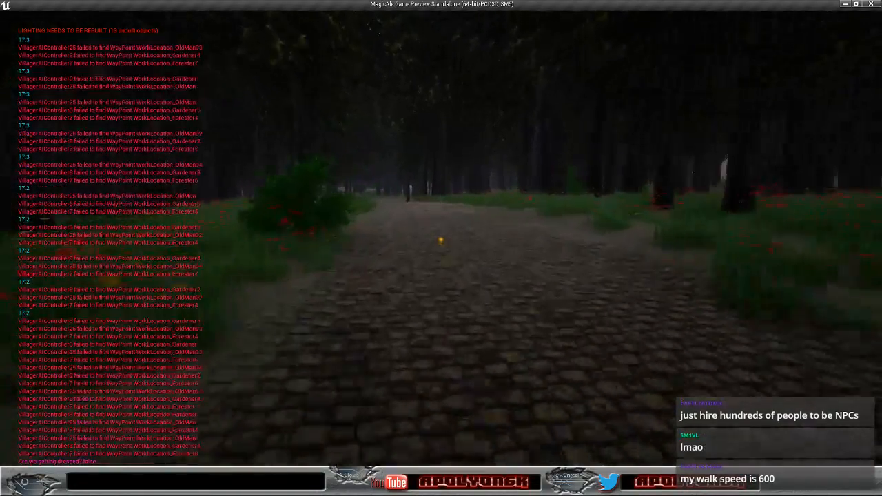
pyautogui.press('w')
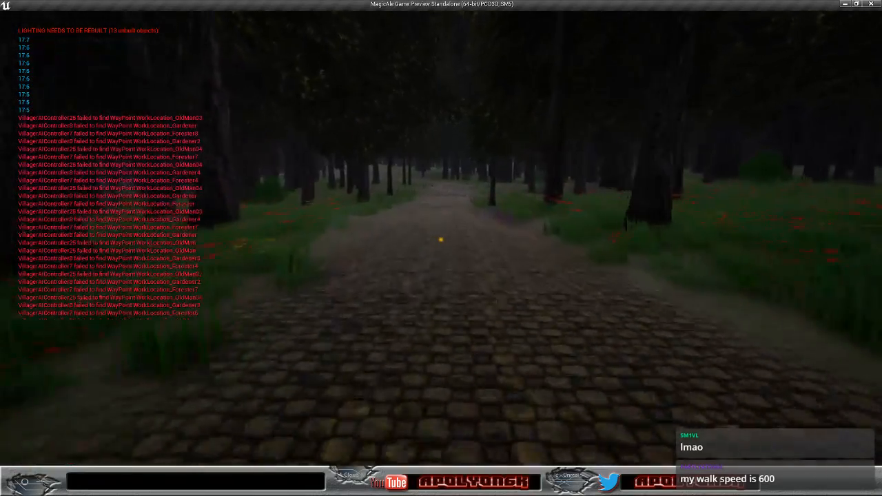
pyautogui.press('w')
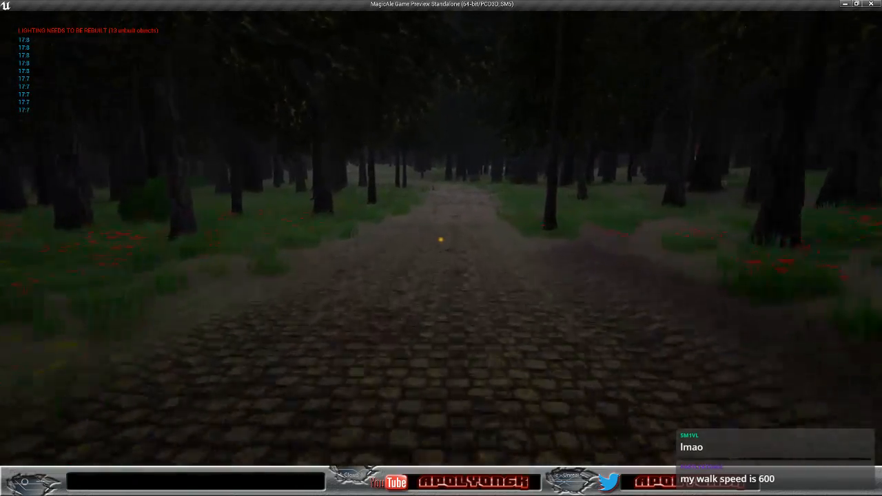
# Step: Follow the cobblestone path through the dark forest to the robbers' ambush and get past them by claiming to have no money
pyautogui.press('w')
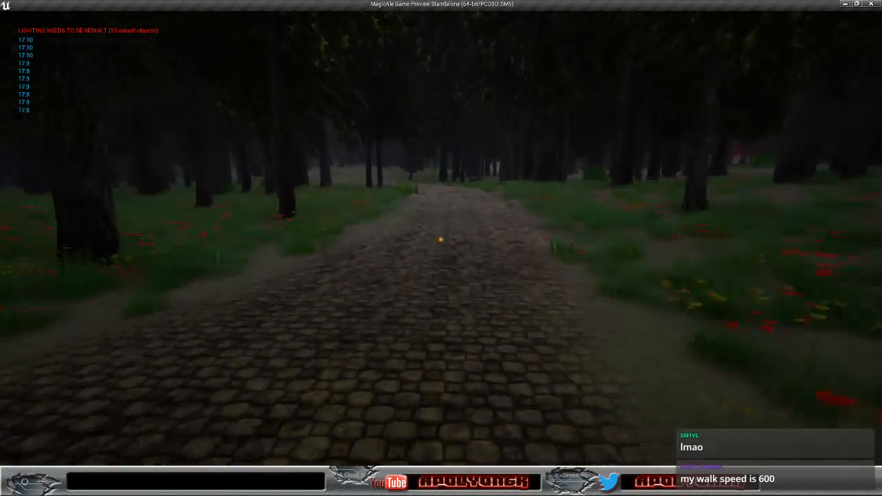
pyautogui.press('w')
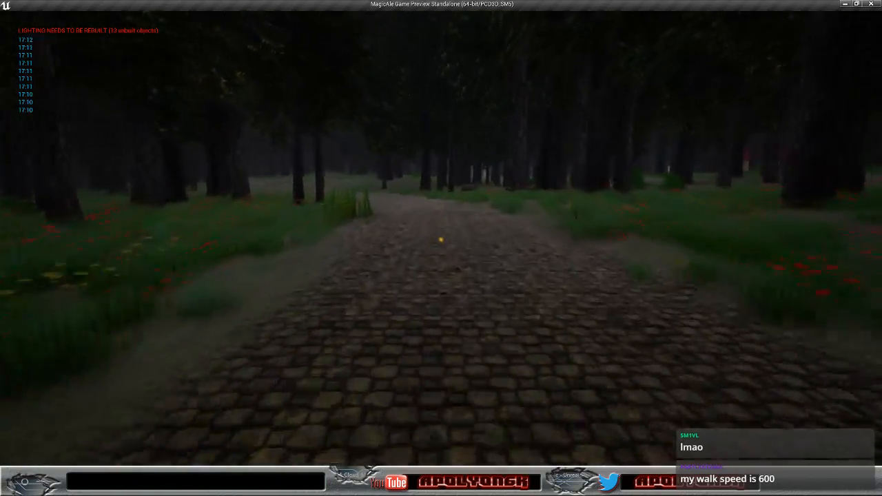
pyautogui.press('w')
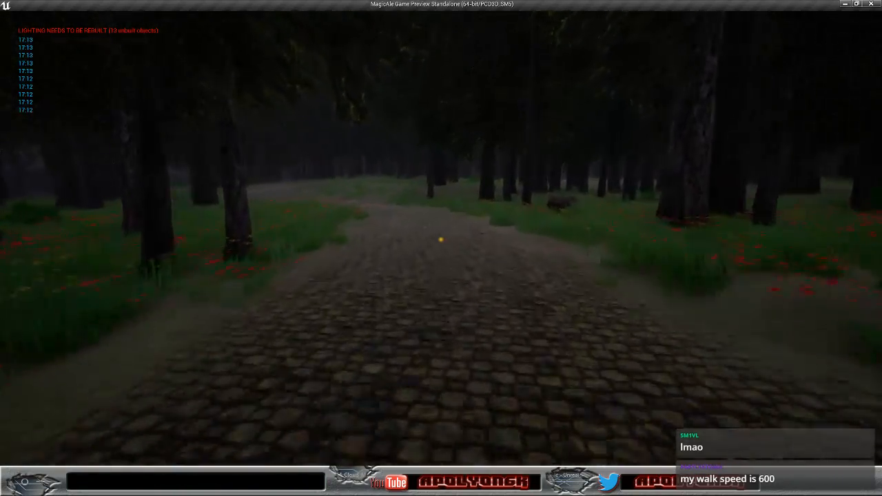
pyautogui.press('w')
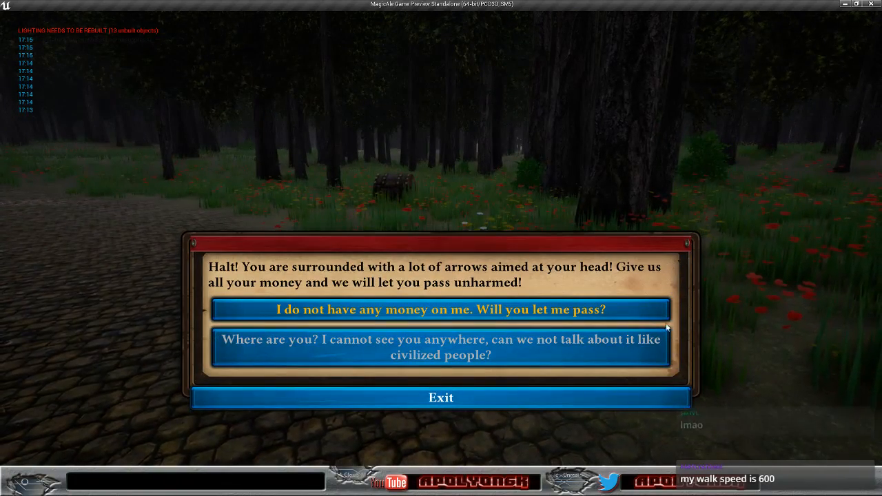
pyautogui.click(392, 316)
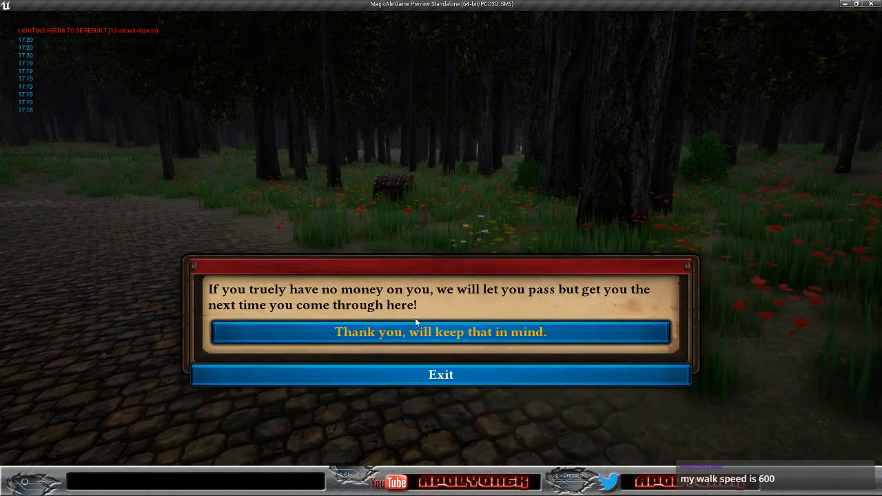
pyautogui.click(396, 331)
# Step: Continue along the winding forest path past the ambush spot to the wooden signpost, examining the cobblestone edges against grass and dirt
pyautogui.press('w')
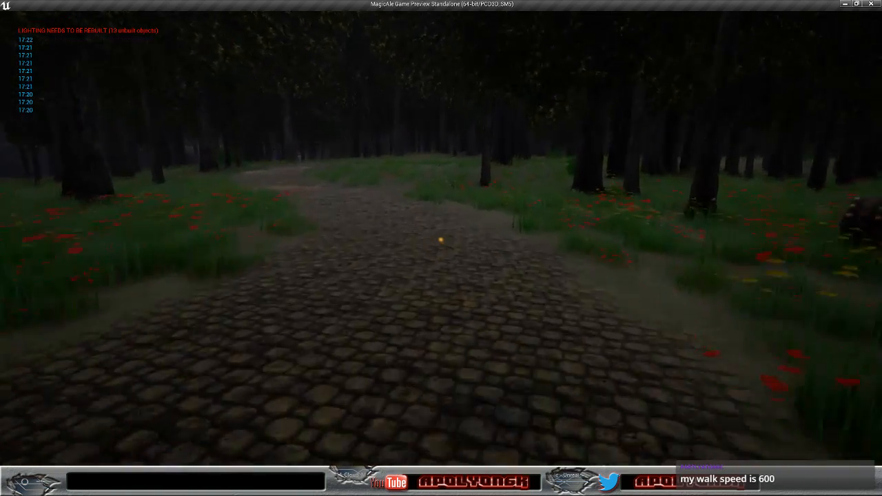
pyautogui.press('w')
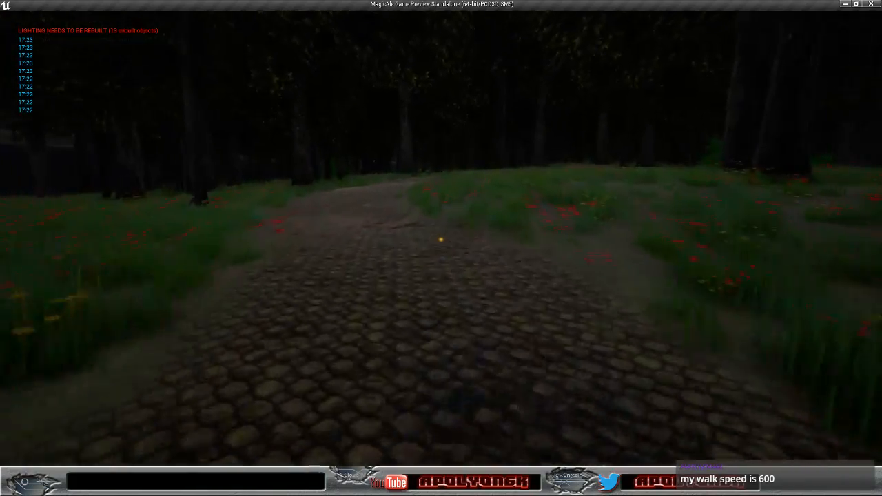
pyautogui.press('w')
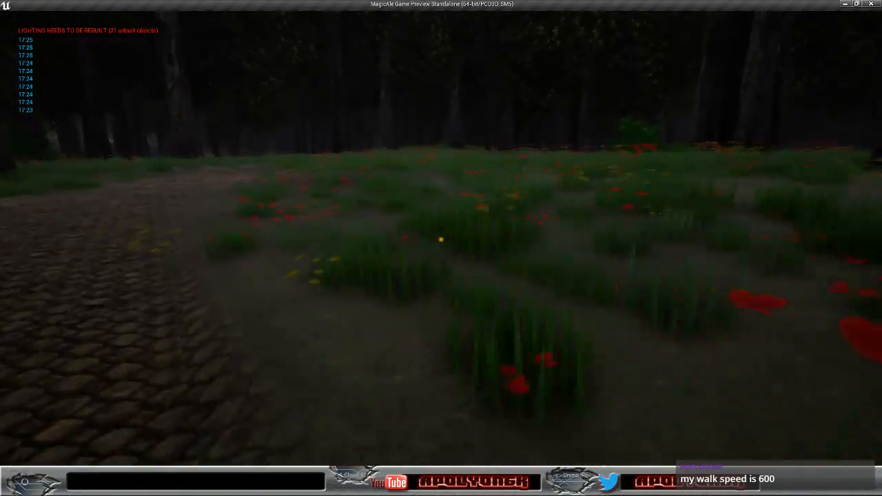
pyautogui.press('w')
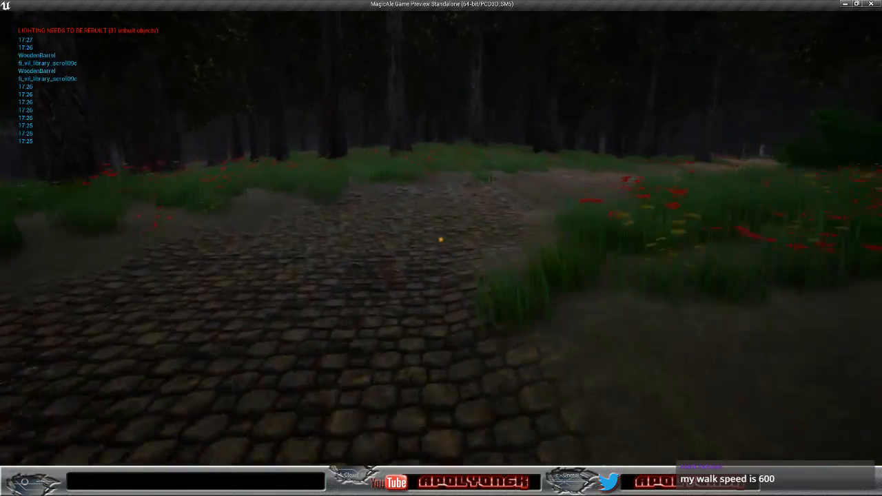
pyautogui.press('w')
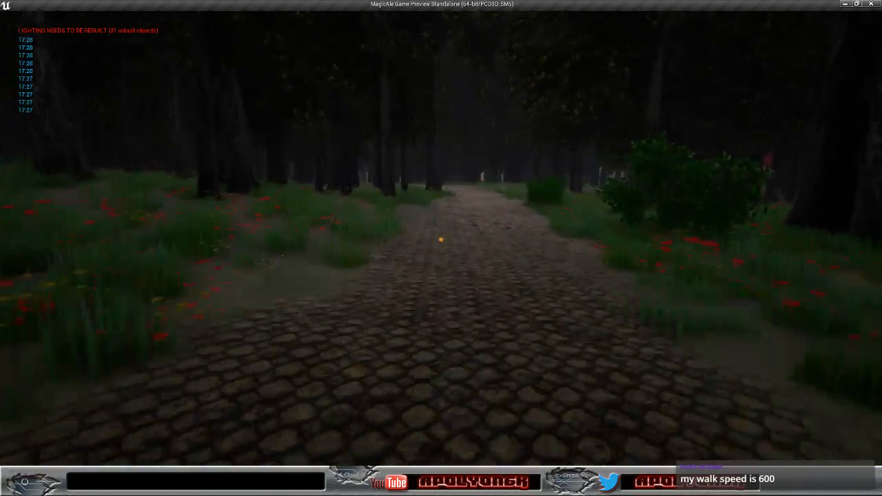
pyautogui.press('w')
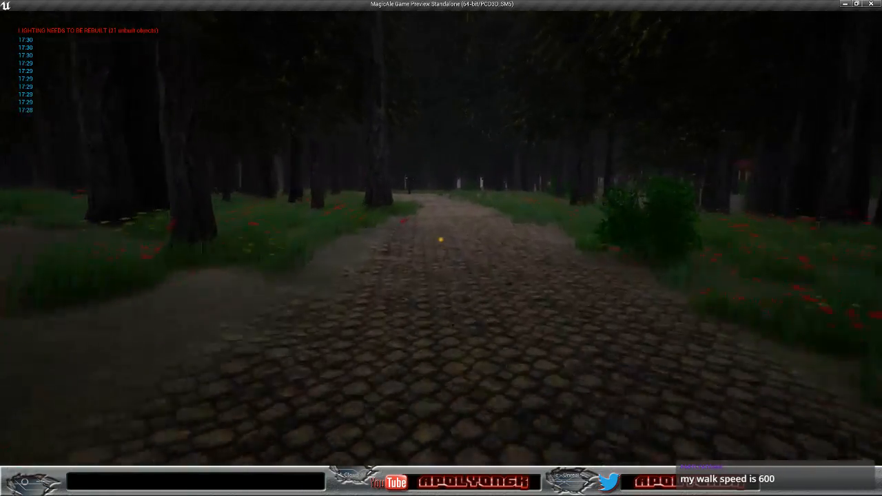
pyautogui.press('w')
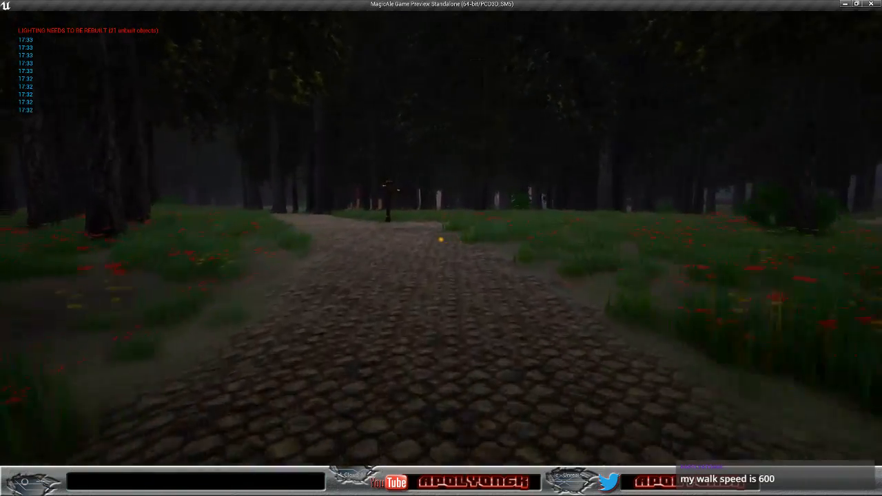
pyautogui.press('w')
pyautogui.press('w')
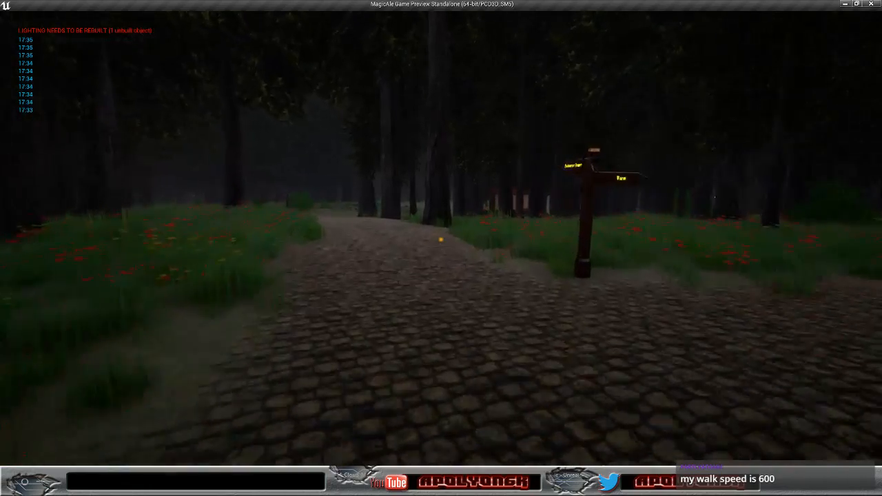
# Step: Walk the path beyond the signpost, inspect the cobblestones underfoot up close, and end the game preview
pyautogui.press('w')
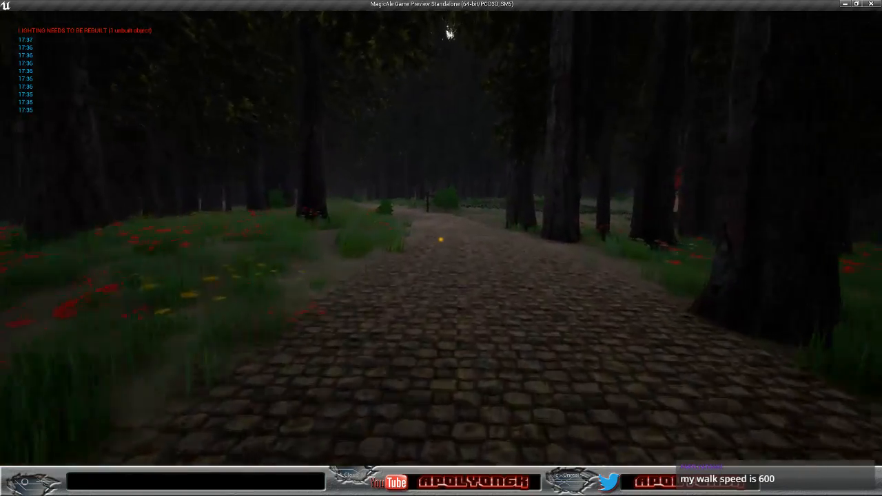
pyautogui.press('w')
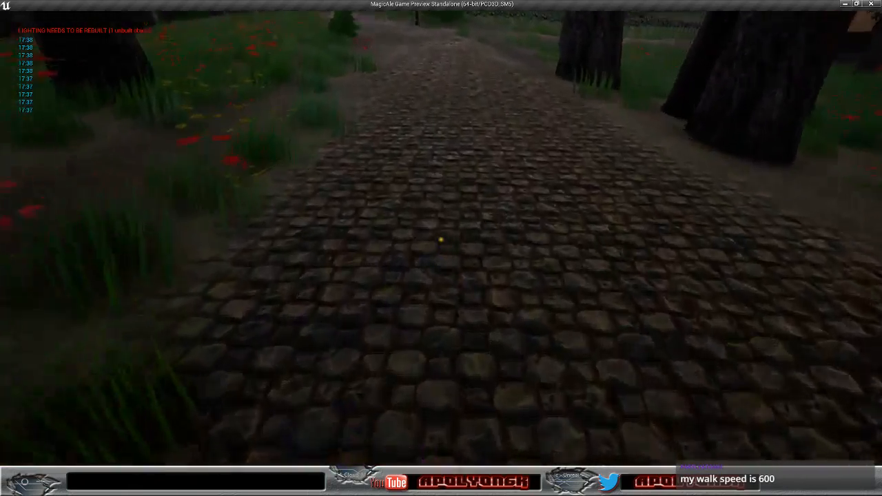
pyautogui.press('w')
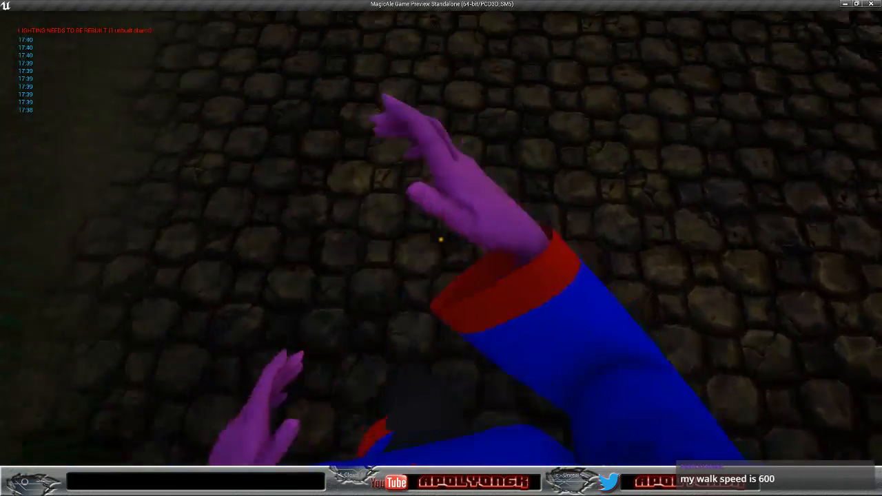
pyautogui.press('w')
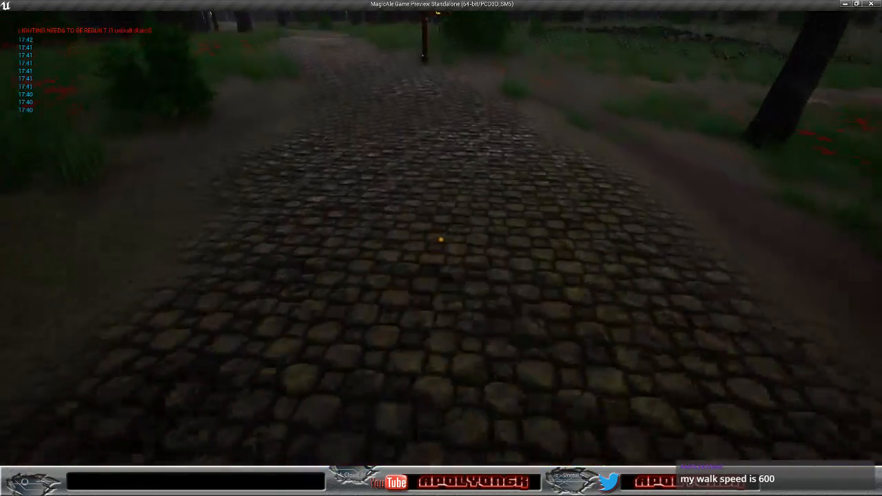
pyautogui.press('Escape')
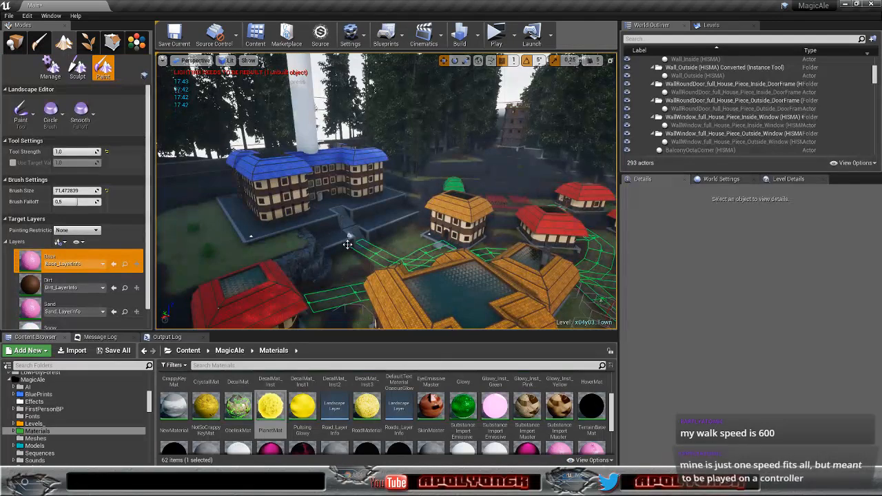
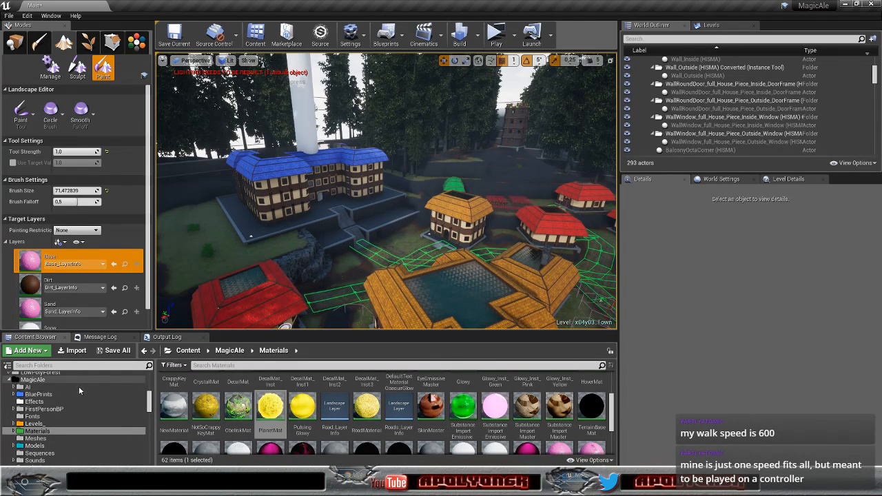
# Step: Open the FirstPersonCharacter blueprint from the FirstPersonBP folder and review its CharacterMovement component's walking settings
pyautogui.click(76, 409)
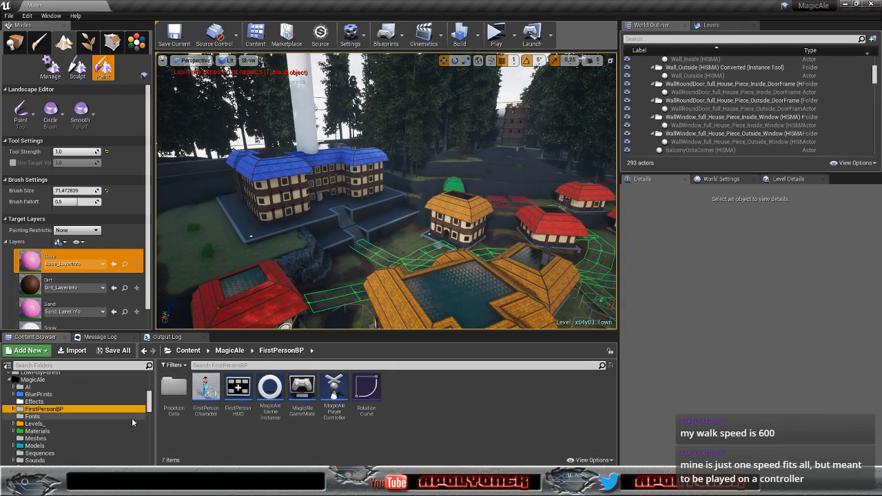
pyautogui.doubleClick(202, 395)
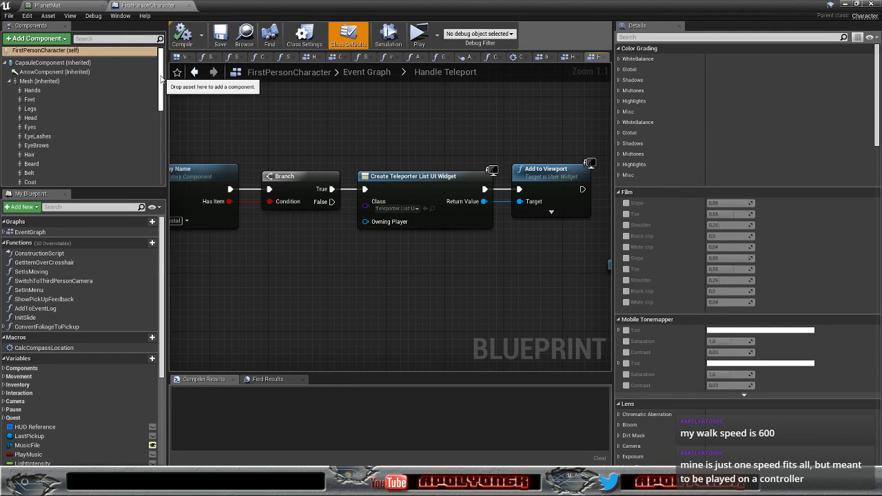
pyautogui.scroll(-8, 82, 117)
pyautogui.click(93, 115)
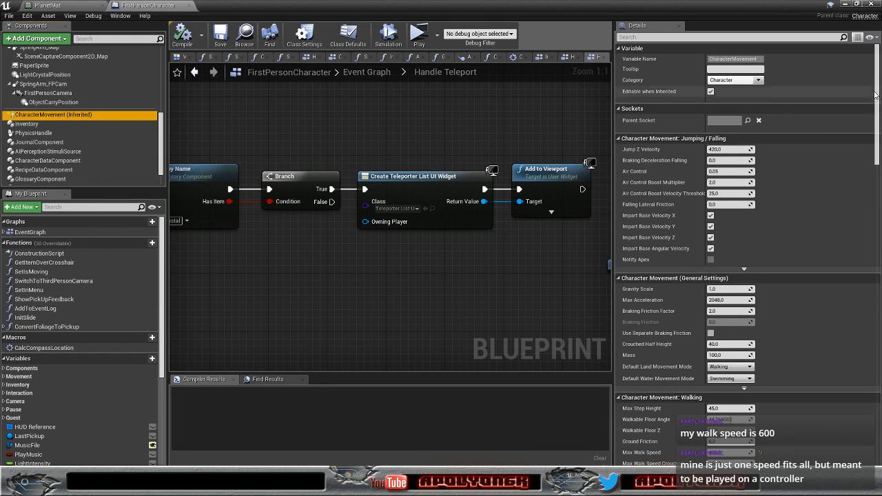
pyautogui.moveTo(879, 88); pyautogui.dragTo(870, 143)
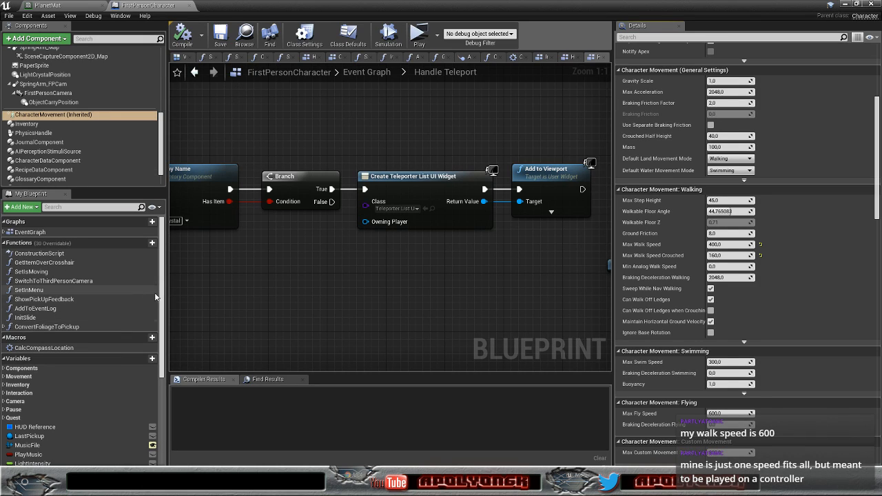
# Step: Check the default values of the RunSpeed and WalkSpeed variables in the blueprint's Movement category
pyautogui.scroll(-3, 160, 322)
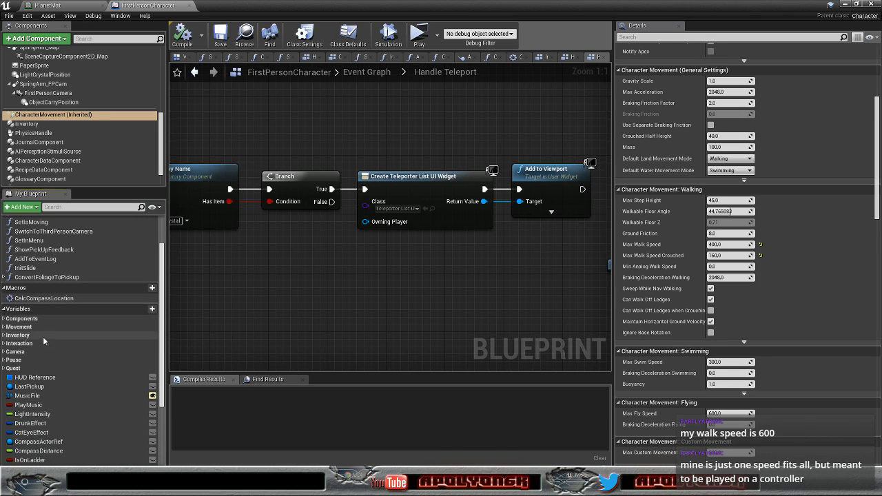
pyautogui.click(5, 328)
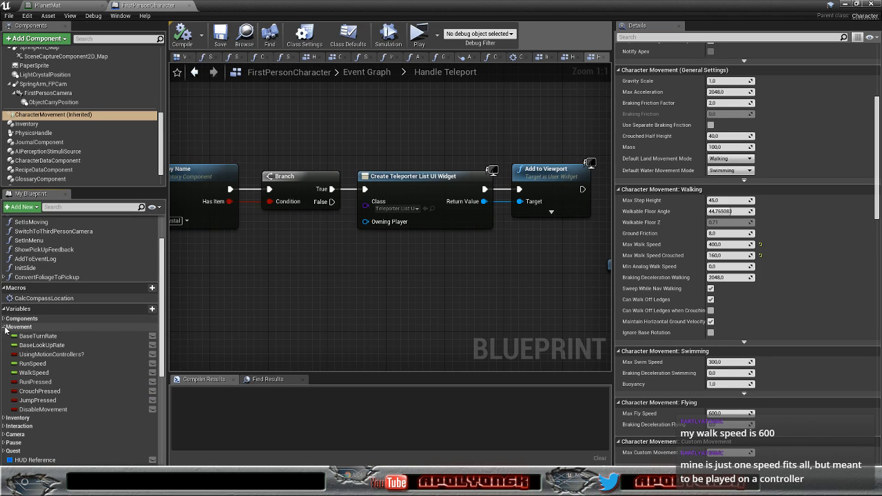
pyautogui.click(40, 364)
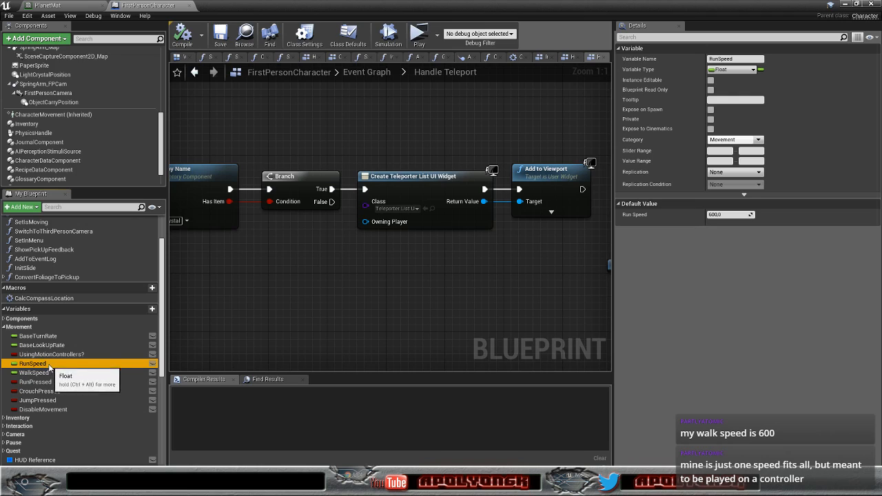
pyautogui.click(50, 373)
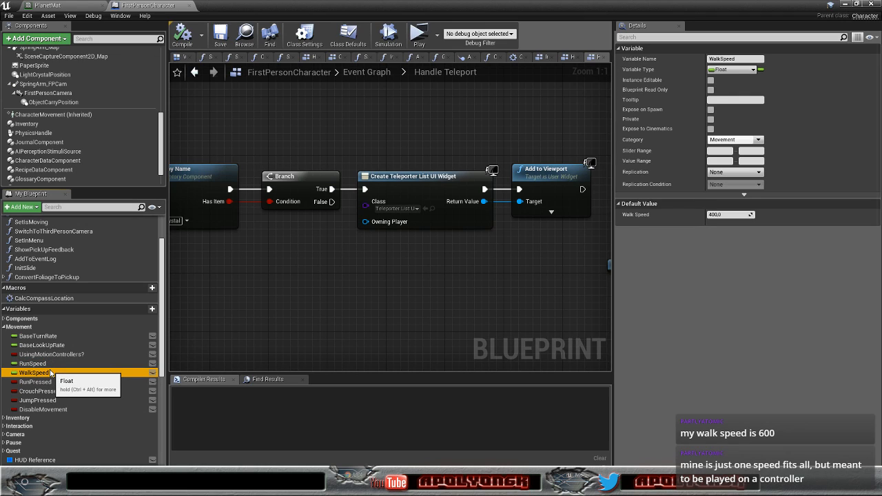
pyautogui.click(62, 363)
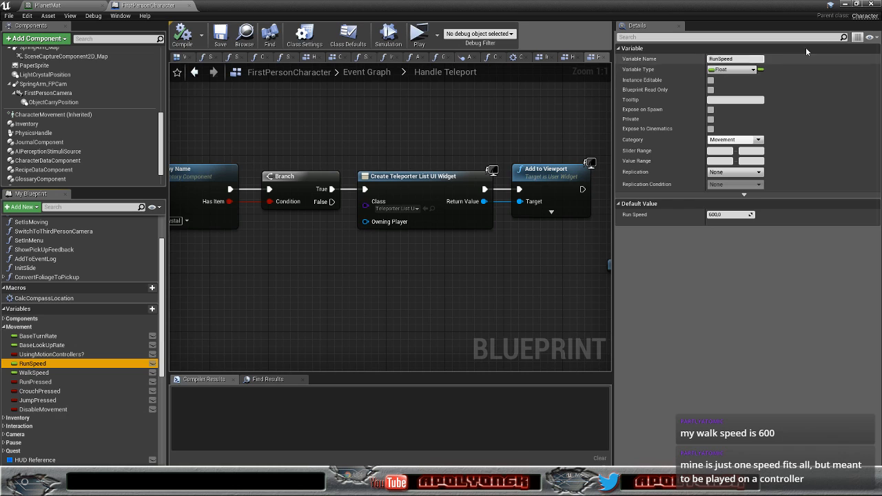
# Step: Open the MagicAleGameMode blueprint and examine the Make Timespan node in the event graph's Advance Game Time group
pyautogui.click(845, 5)
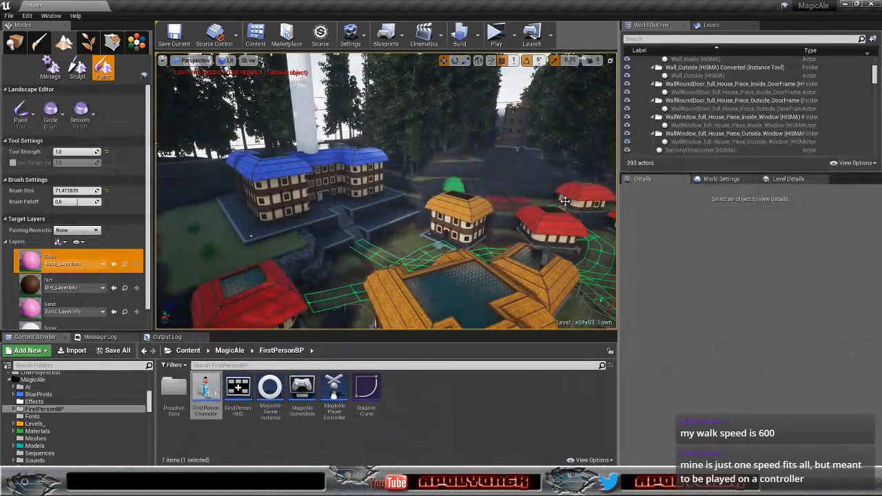
pyautogui.click(306, 388)
pyautogui.doubleClick(308, 389)
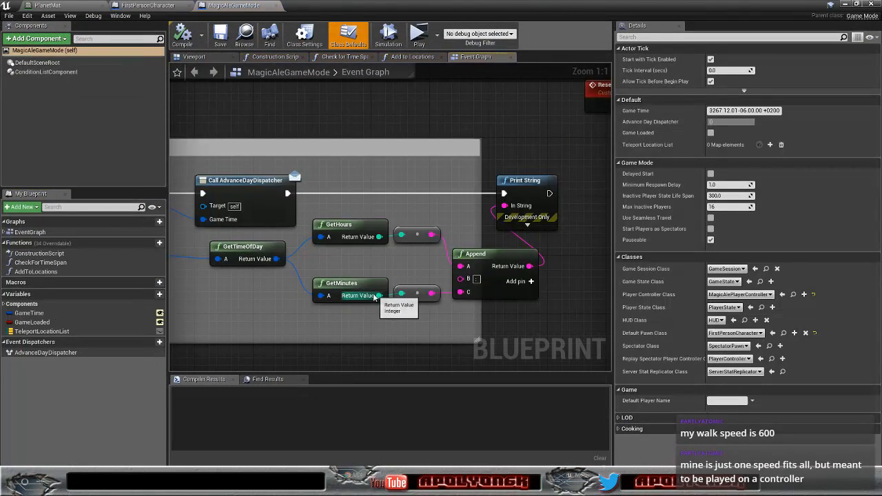
pyautogui.scroll(4, 546, 199)
pyautogui.moveTo(280, 197); pyautogui.dragTo(386, 164, button='right')
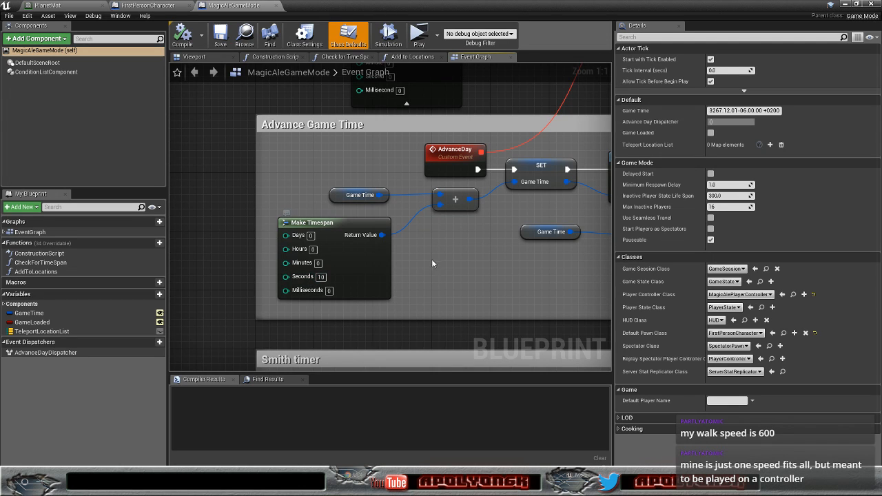
# Step: Compare the Set Timer by Event interval in the Begin Play group with the seconds added by the Make Timespan node
pyautogui.scroll(-4, 416, 210)
pyautogui.scroll(4, 486, 193)
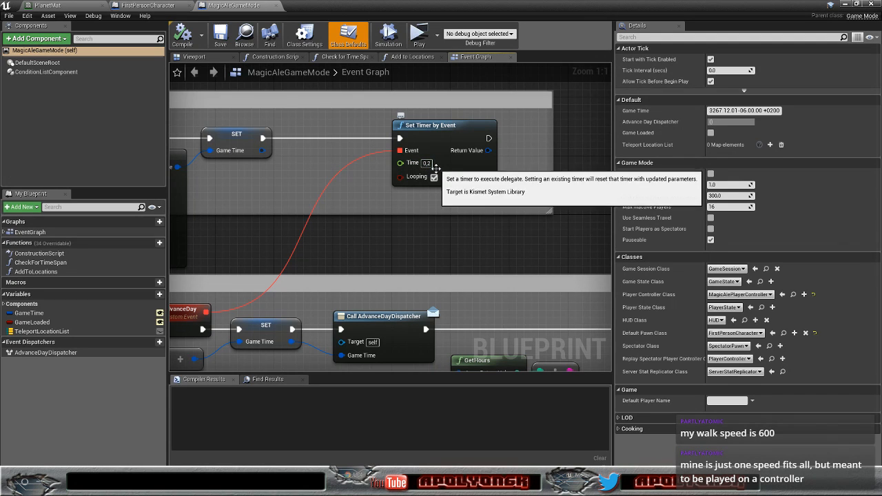
pyautogui.moveTo(319, 247); pyautogui.dragTo(505, 183, button='right')
pyautogui.moveTo(370, 343); pyautogui.dragTo(366, 264, button='right')
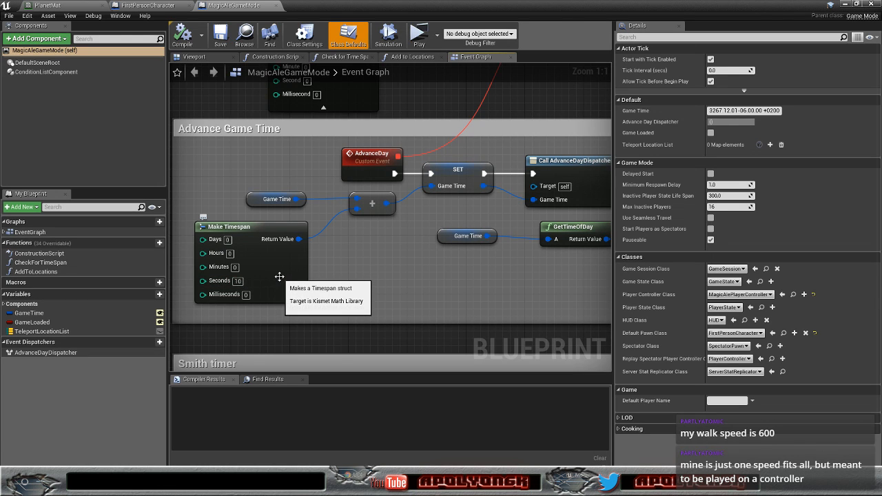
pyautogui.scroll(-3, 357, 264)
pyautogui.moveTo(474, 198); pyautogui.dragTo(413, 229, button='right')
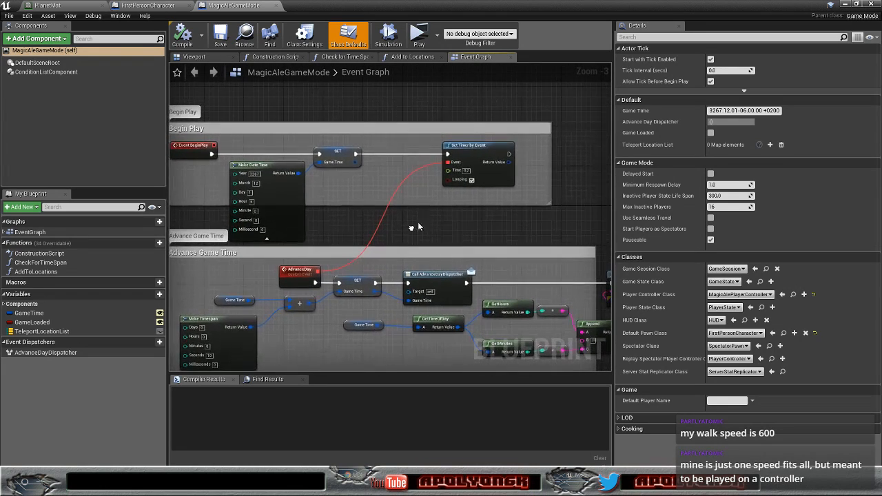
pyautogui.scroll(3, 472, 191)
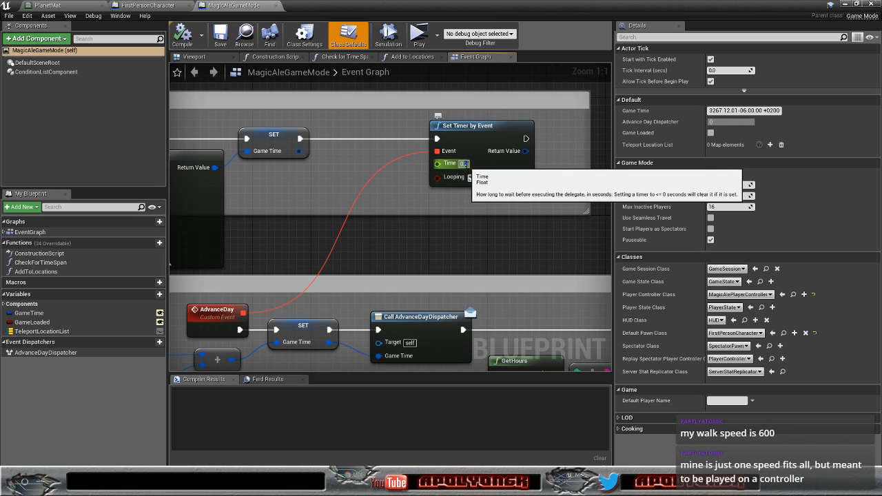
# Step: Set the Set Timer by Event node's time to 0.1 in the Begin Play group and compile MagicAleGameMode
pyautogui.click(467, 166)
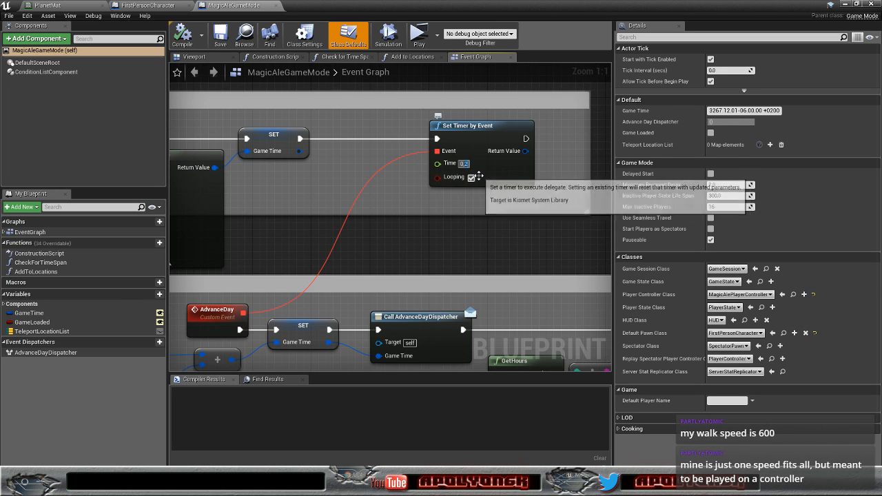
pyautogui.write('1')
pyautogui.moveTo(386, 252); pyautogui.dragTo(599, 113, button='right')
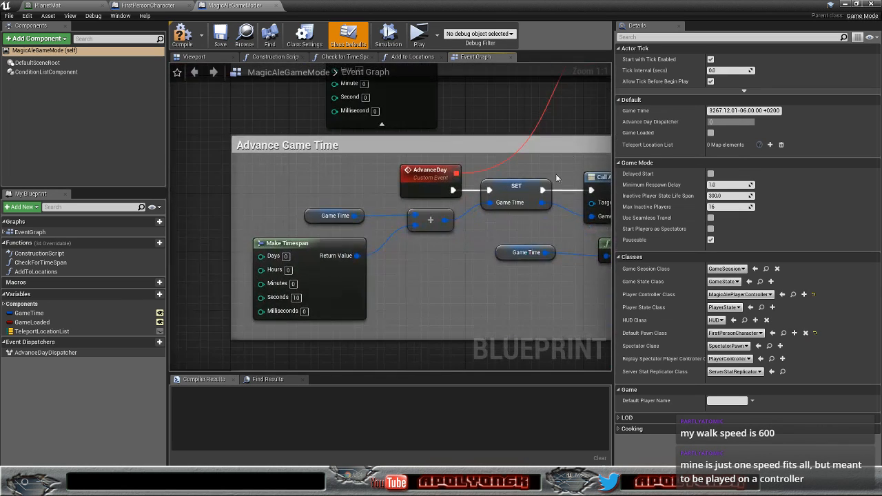
pyautogui.moveTo(430, 292); pyautogui.dragTo(388, 280, button='right')
pyautogui.scroll(-2, 395, 270)
pyautogui.moveTo(481, 175); pyautogui.dragTo(443, 189, button='right')
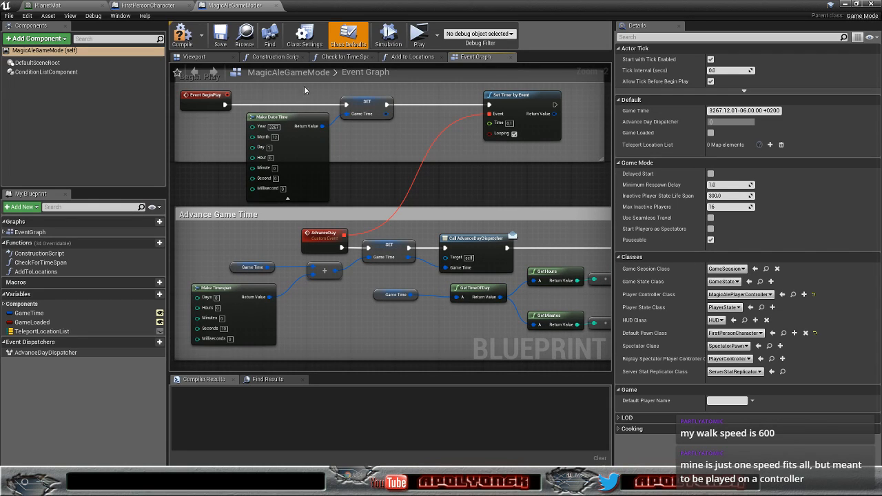
pyautogui.click(183, 34)
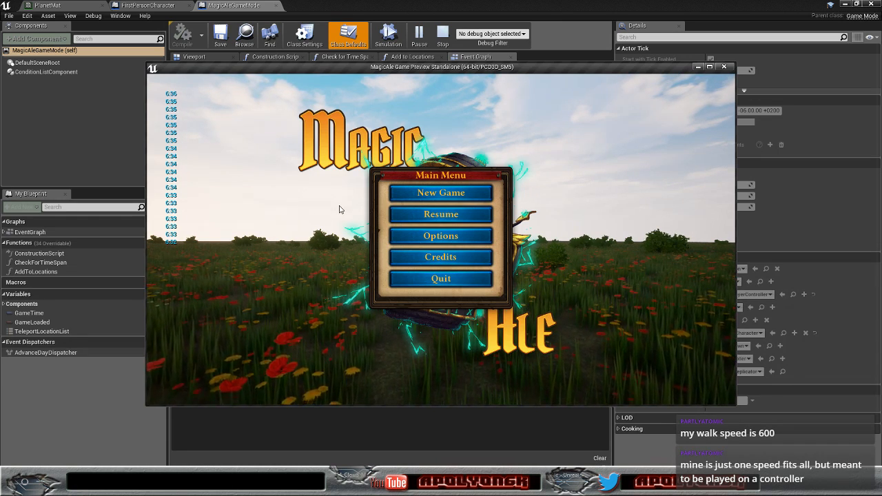
# Step: Resume the saved game in the standalone preview to check the game clock and debug messages, and end the preview
pyautogui.click(433, 215)
pyautogui.click(433, 227)
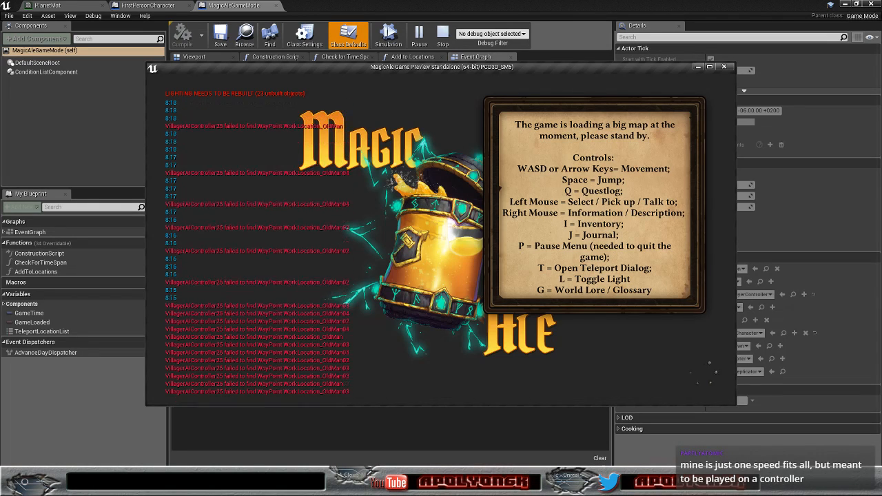
pyautogui.press('Escape')
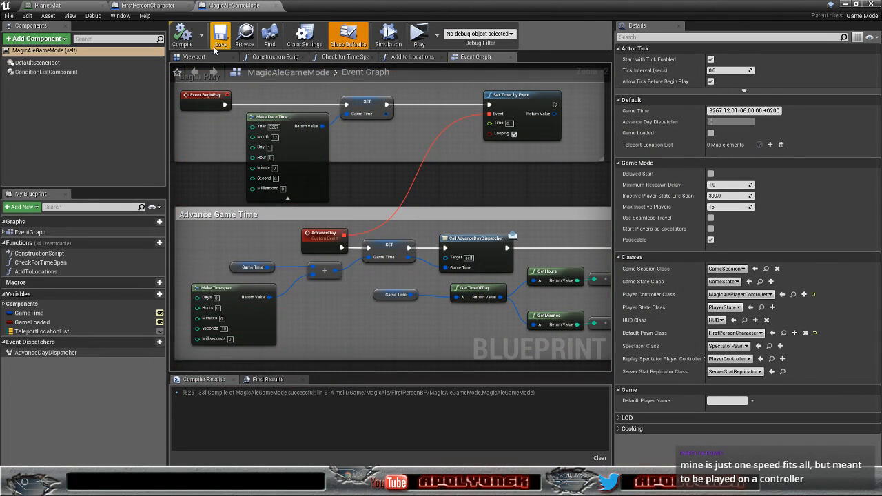
# Step: Open the VillagerAICharacter blueprint from the AI/VillagerAI folder and look through its event graph
pyautogui.click(844, 5)
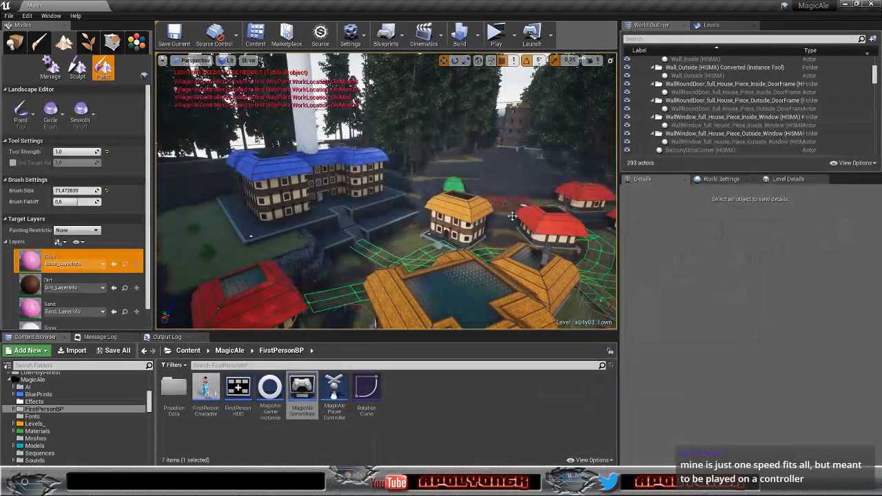
pyautogui.click(48, 387)
pyautogui.doubleClick(306, 388)
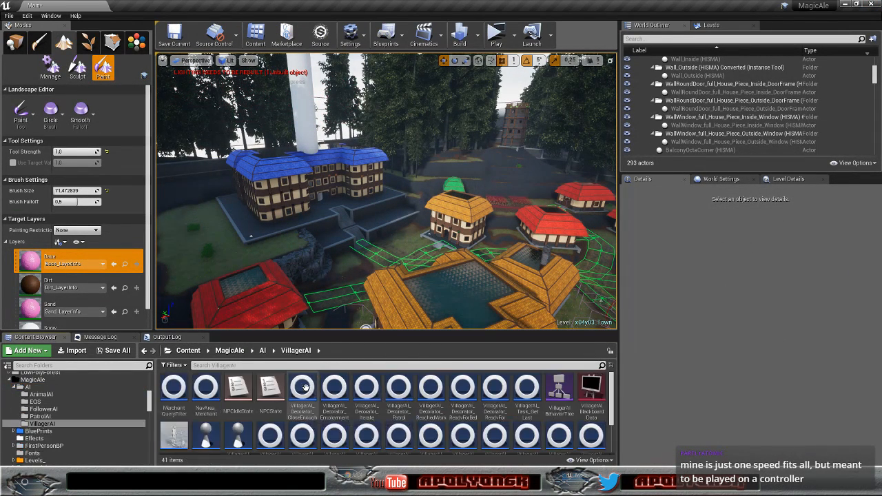
pyautogui.doubleClick(177, 435)
pyautogui.moveTo(292, 257); pyautogui.dragTo(570, 239, button='right')
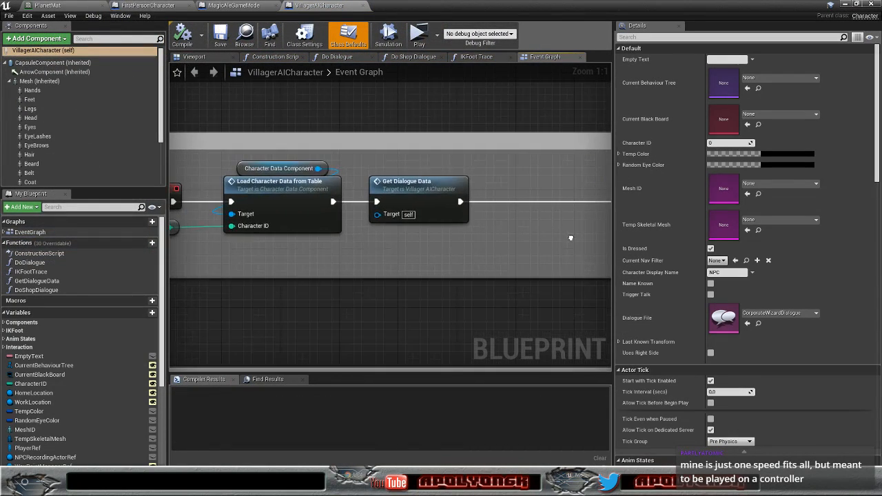
pyautogui.scroll(-6, 557, 242)
pyautogui.moveTo(554, 184); pyautogui.dragTo(363, 265, button='right')
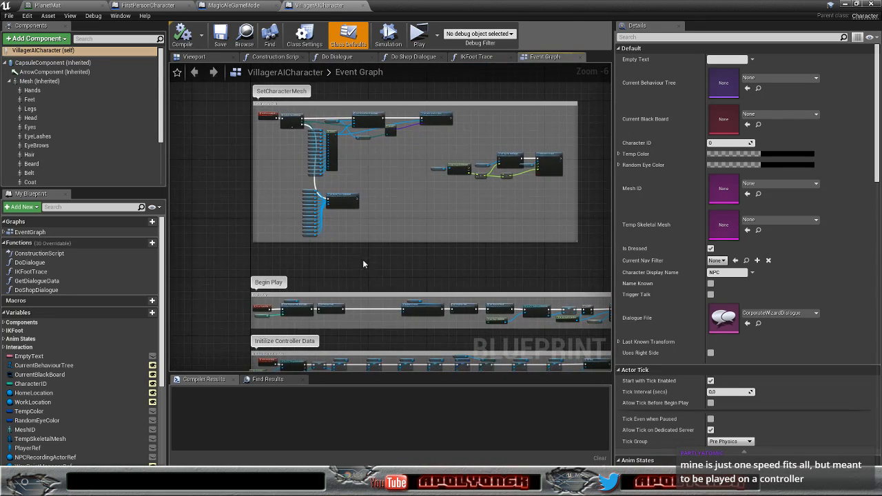
pyautogui.click(845, 5)
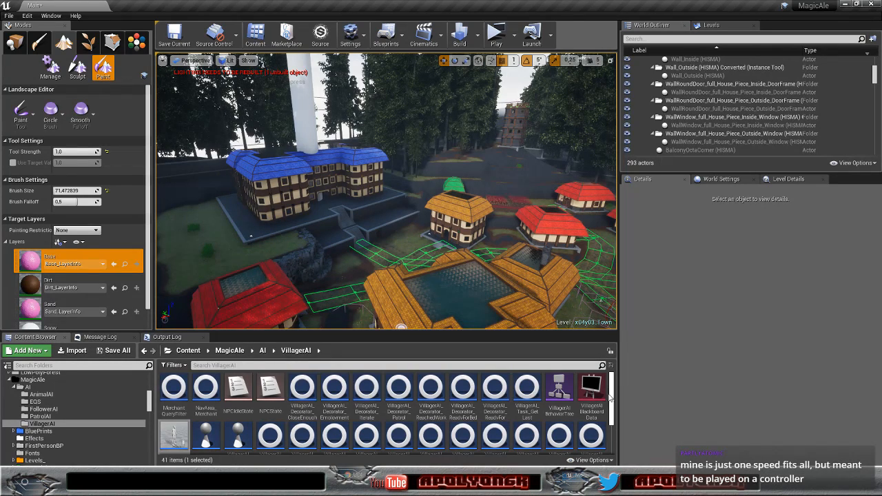
# Step: Open the VillagerAITask_GetRandomPoint blueprint and examine its event graph for waypoint debug messages
pyautogui.moveTo(612, 392); pyautogui.dragTo(614, 411)
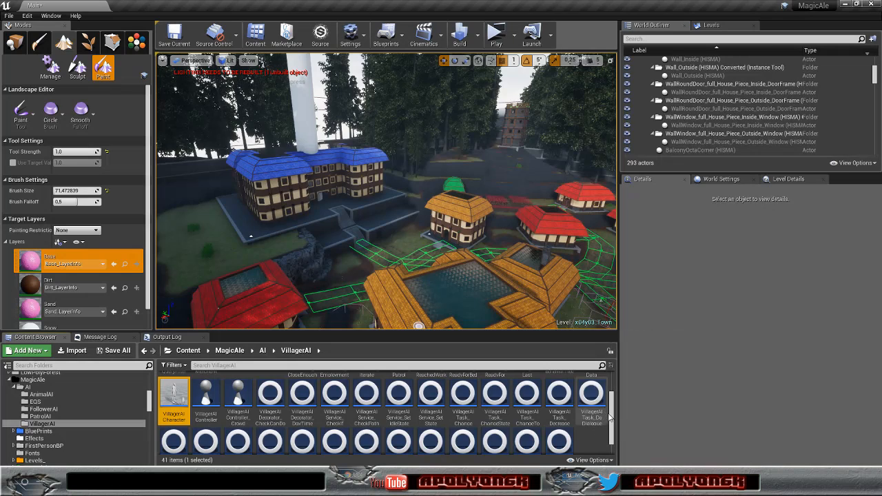
pyautogui.moveTo(609, 418); pyautogui.dragTo(613, 427)
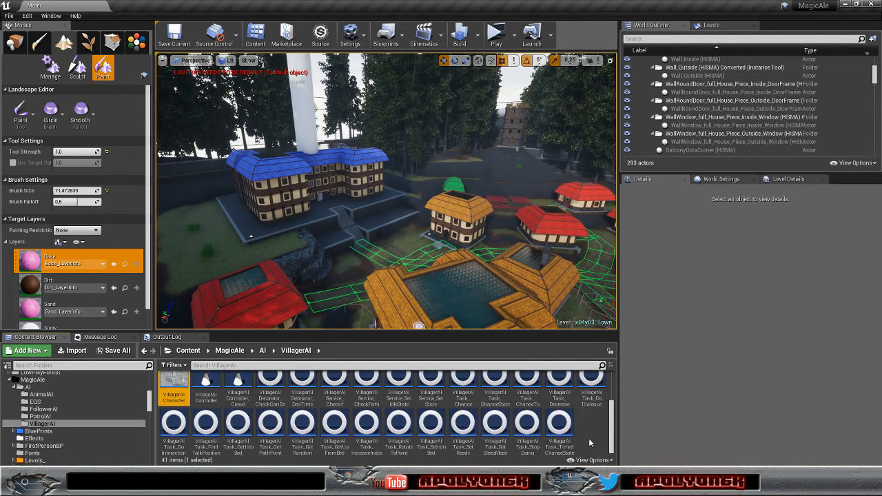
pyautogui.doubleClick(304, 427)
pyautogui.moveTo(417, 263); pyautogui.dragTo(187, 272, button='right')
pyautogui.moveTo(472, 275); pyautogui.dragTo(541, 271, button='right')
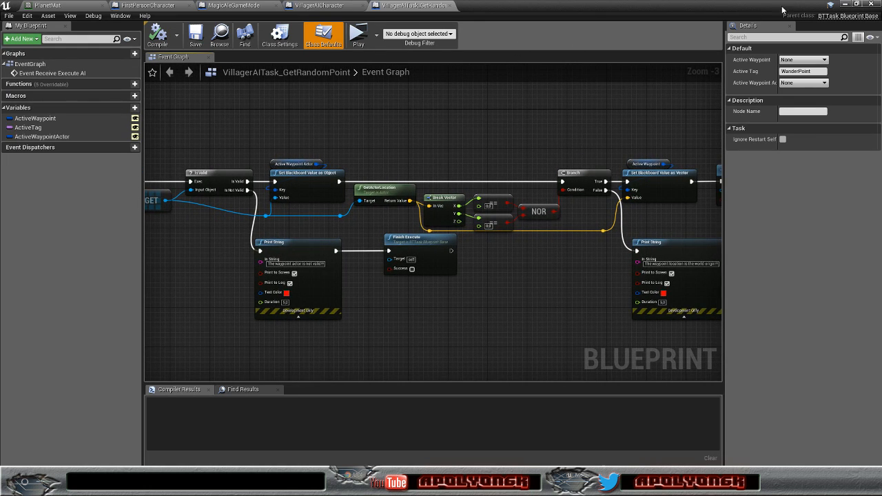
pyautogui.click(847, 5)
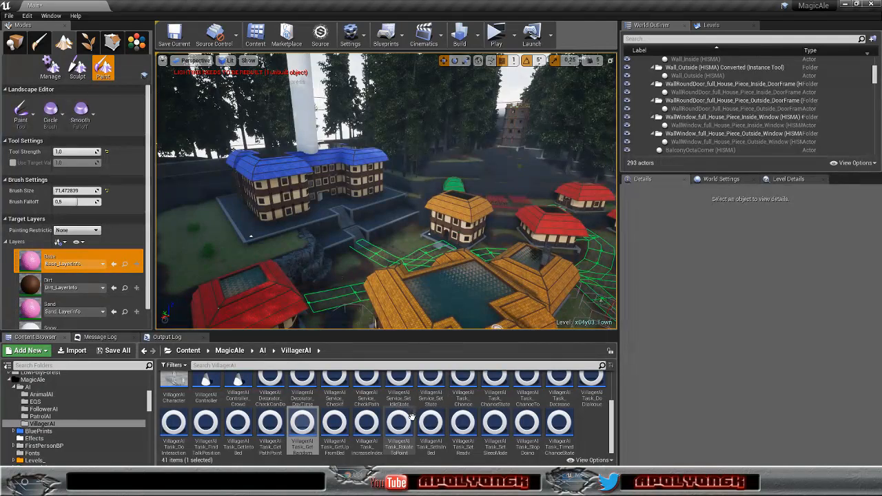
# Step: In VillagerAITask_GetPathPoint, break the link from Is Not Valid to the "Path Spline not found for" Print String, and compile
pyautogui.doubleClick(272, 428)
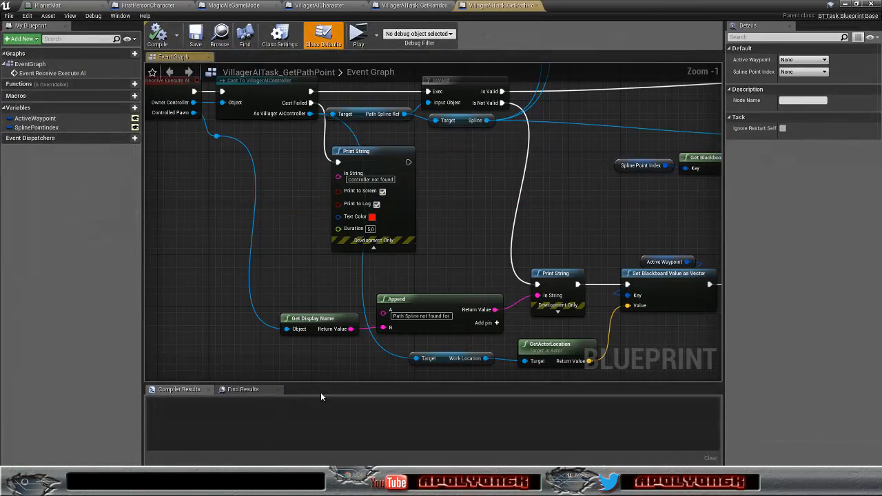
pyautogui.moveTo(445, 204); pyautogui.dragTo(346, 201, button='right')
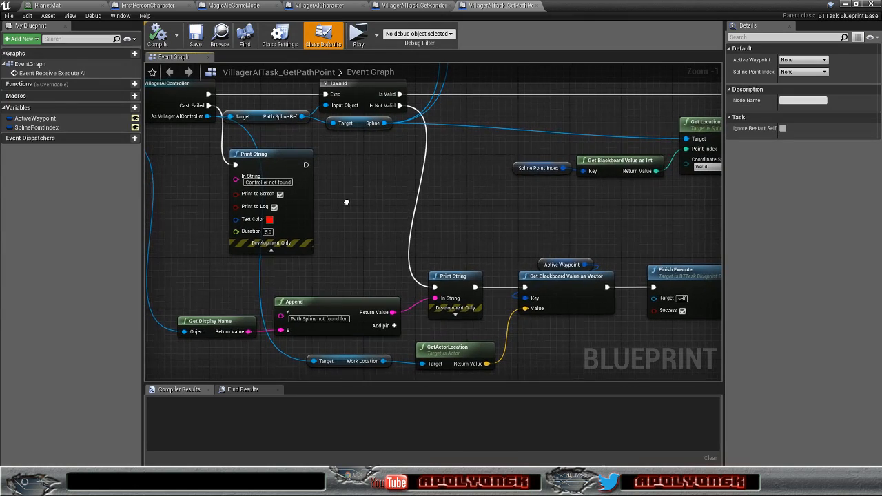
pyautogui.keyDown('alt'); pyautogui.click(418, 192); pyautogui.keyUp('alt')
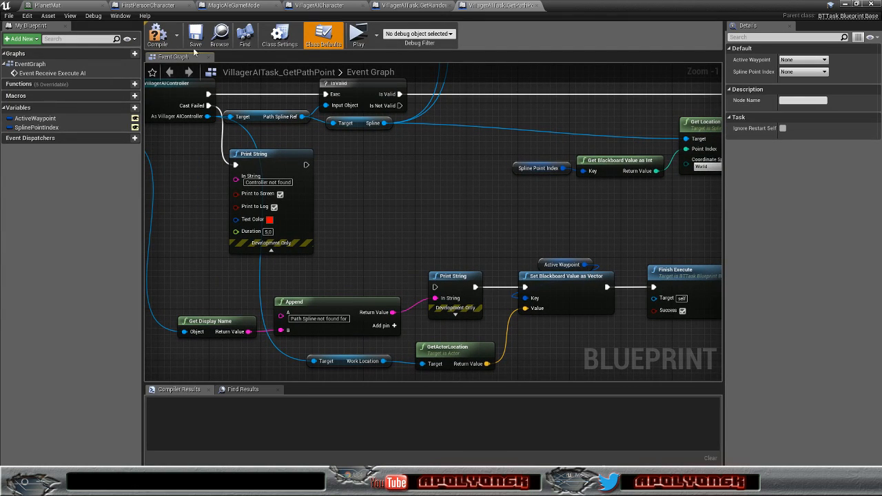
pyautogui.click(157, 34)
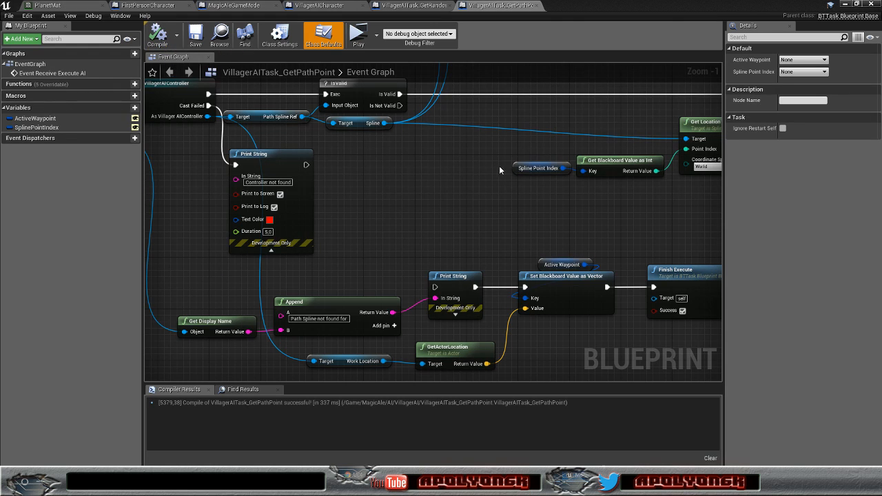
pyautogui.moveTo(498, 167); pyautogui.dragTo(280, 180, button='right')
pyautogui.scroll(-4, 279, 179)
pyautogui.moveTo(452, 187); pyautogui.dragTo(604, 244, button='right')
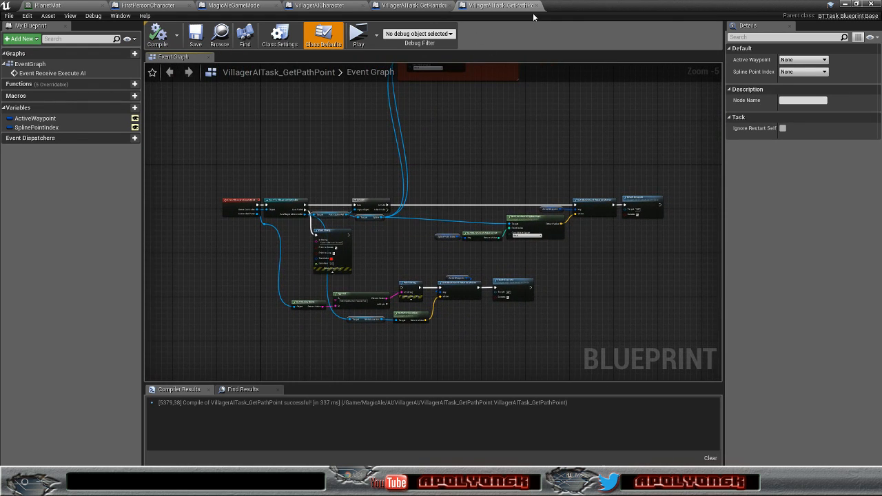
pyautogui.click(845, 4)
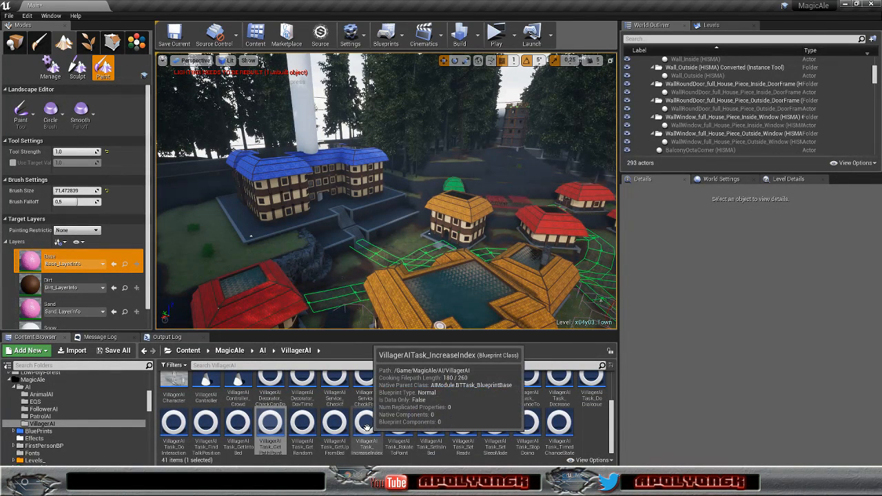
# Step: In PatrolTask_MoveTo from the PatrolAI folder, rewire AI MoveTo's On Fail output directly to the lower Finish Execute, bypassing Print String, and compile
pyautogui.click(612, 423)
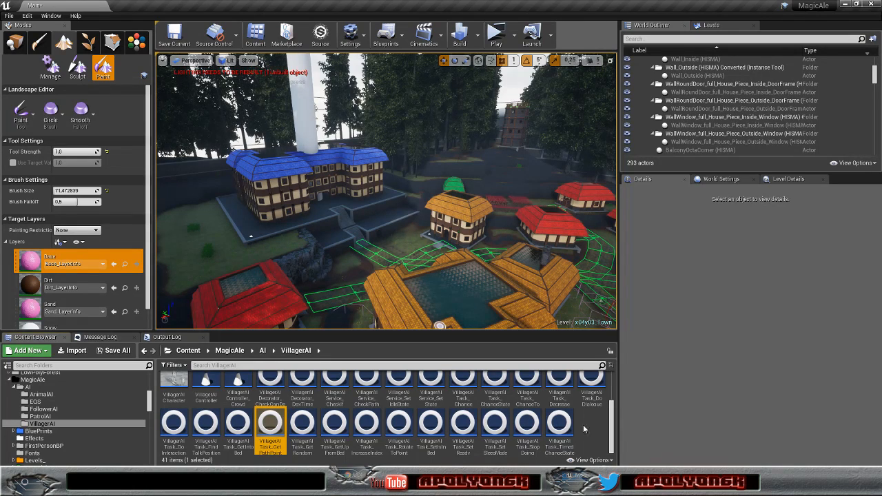
pyautogui.click(42, 416)
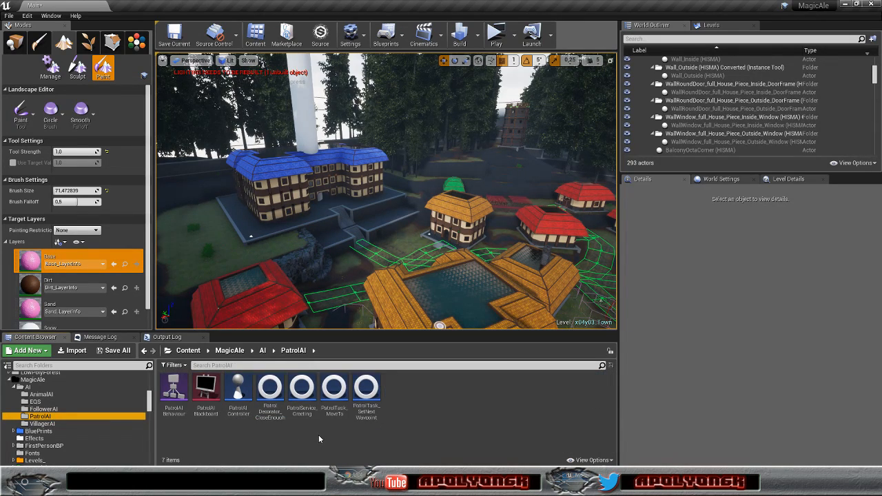
pyautogui.doubleClick(335, 389)
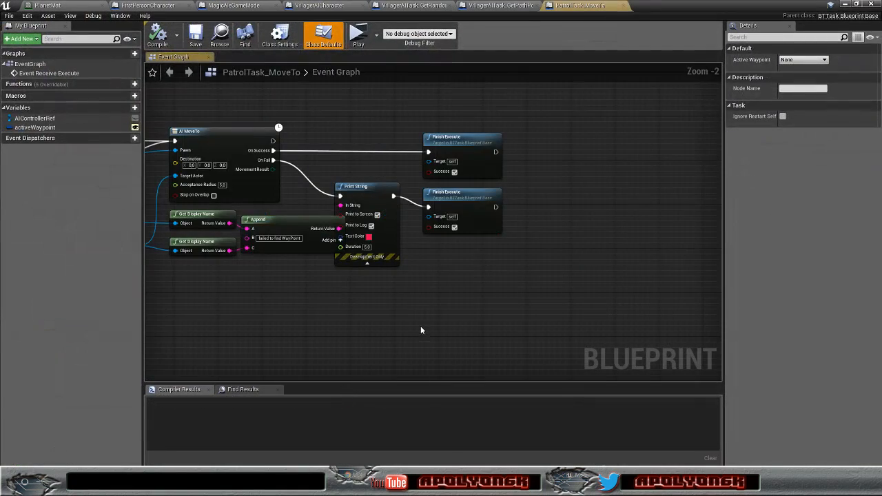
pyautogui.moveTo(322, 291); pyautogui.dragTo(523, 320, button='right')
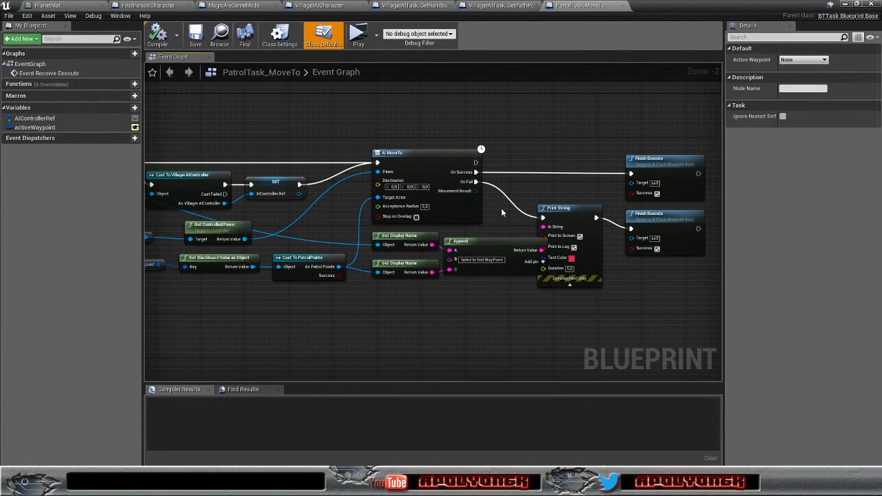
pyautogui.keyDown('alt'); pyautogui.click(516, 206); pyautogui.keyUp('alt')
pyautogui.moveTo(475, 182); pyautogui.dragTo(631, 228)
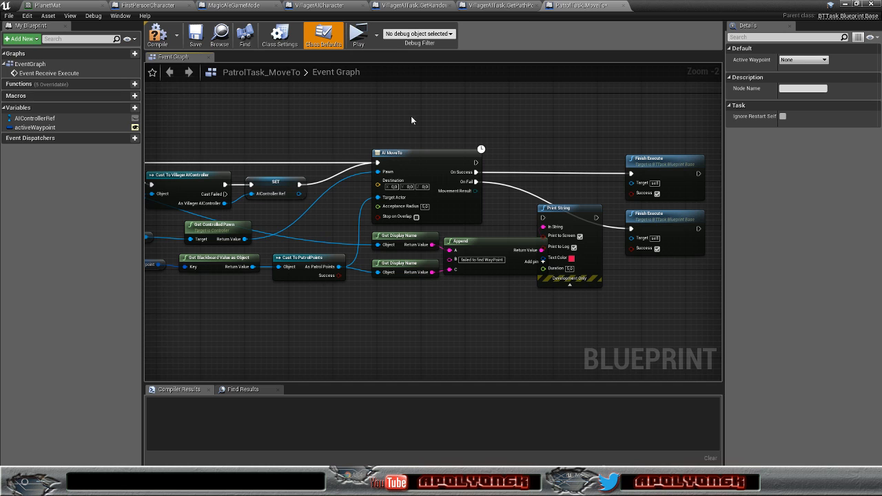
pyautogui.click(158, 34)
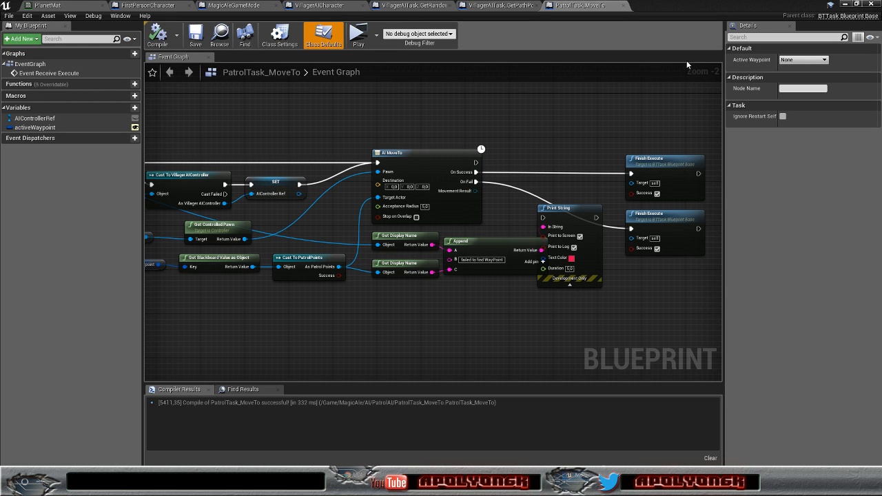
pyautogui.click(845, 4)
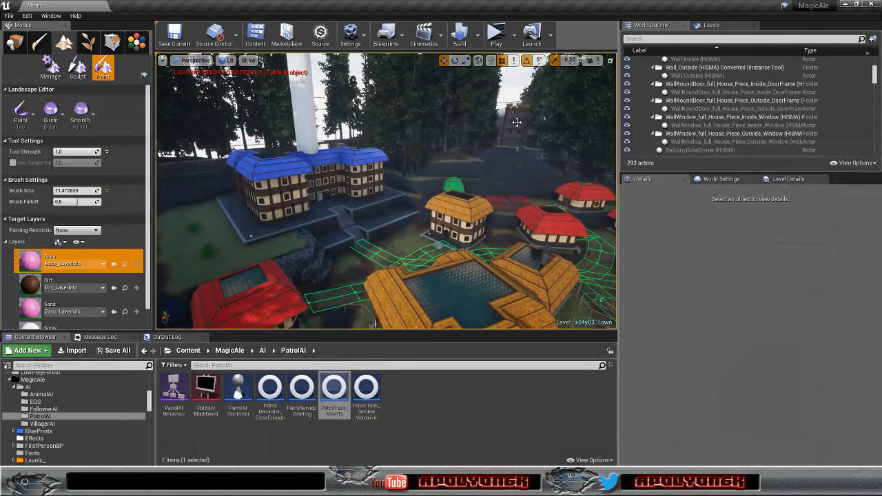
# Step: Start a standalone preview from the level, resume the saved game, and walk the town's cobblestone paths
pyautogui.click(496, 35)
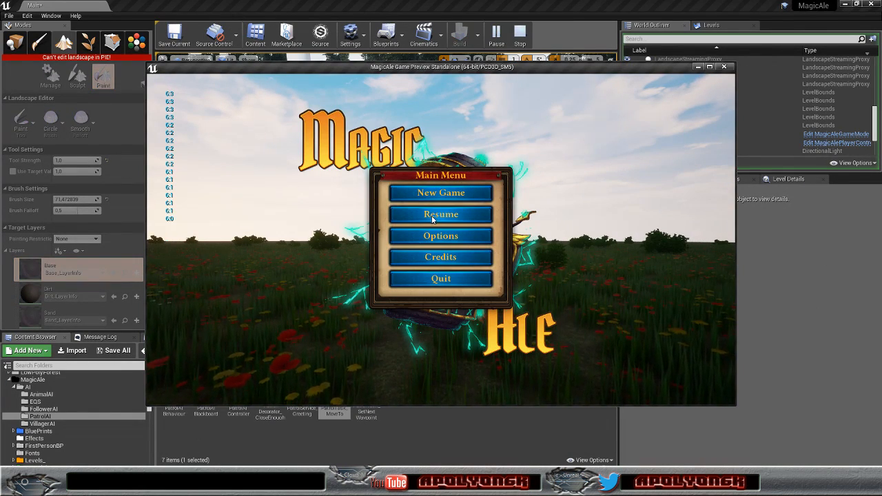
pyautogui.click(433, 219)
pyautogui.click(431, 232)
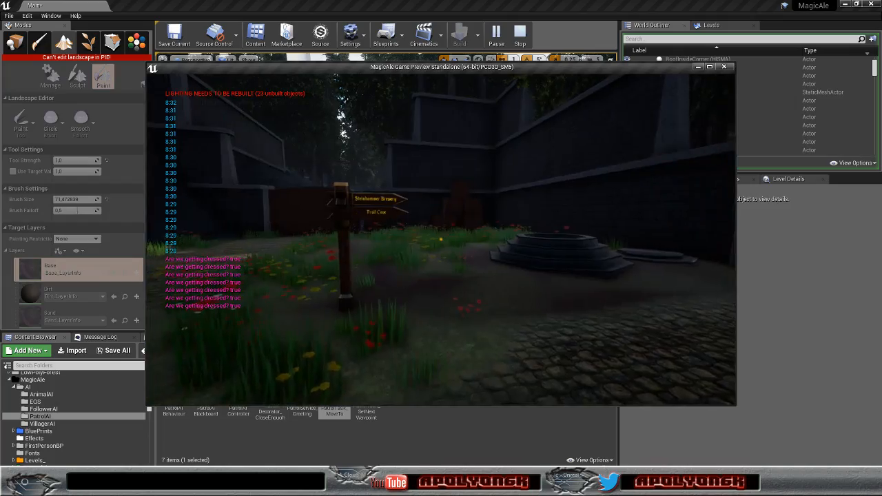
pyautogui.press('w')
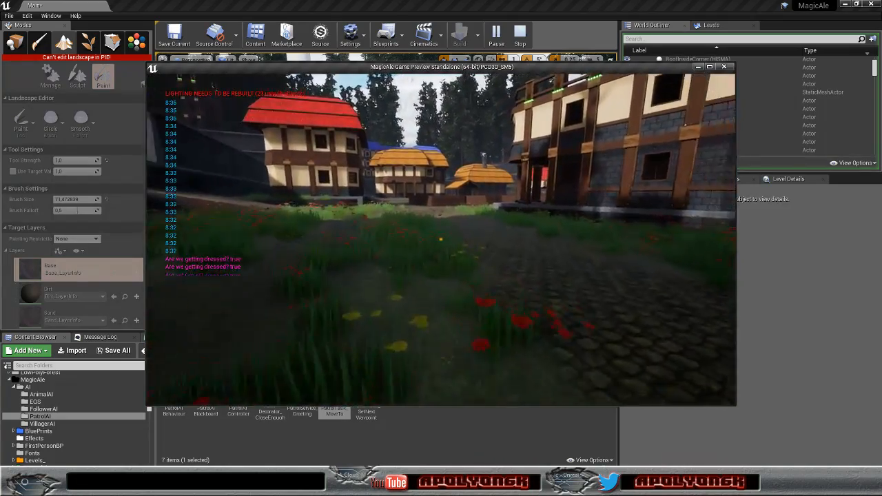
pyautogui.press('w')
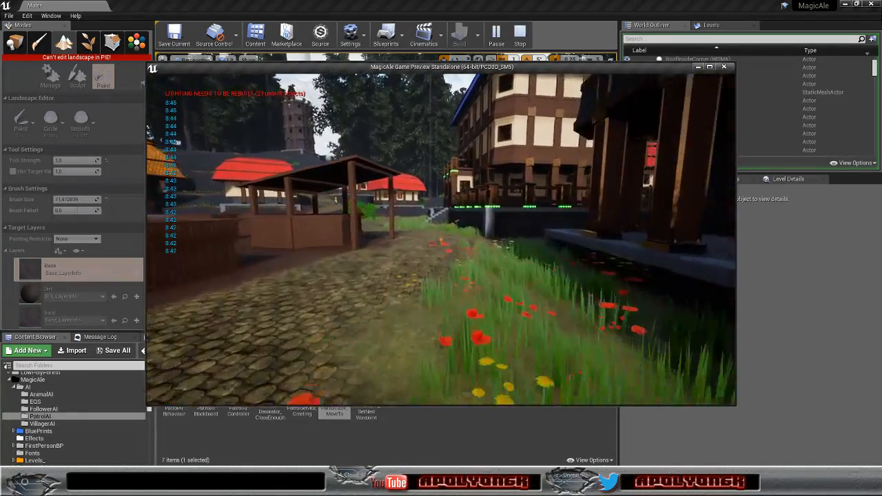
pyautogui.press('w')
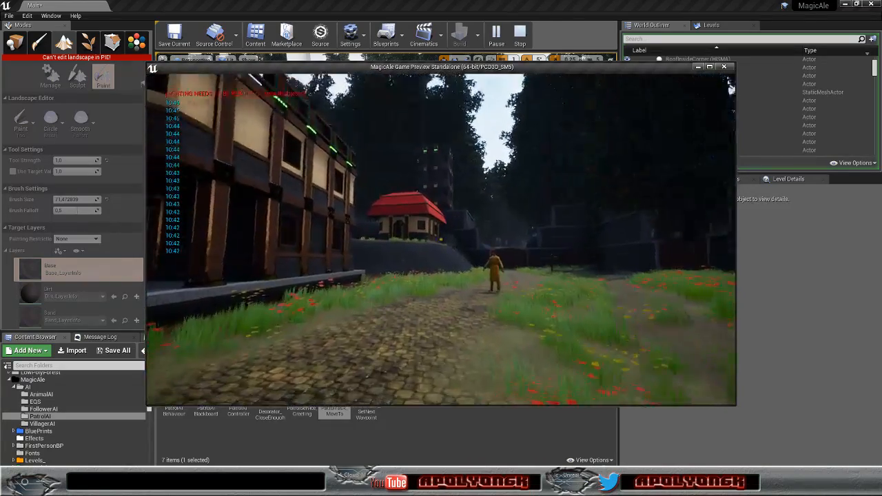
pyautogui.press('w')
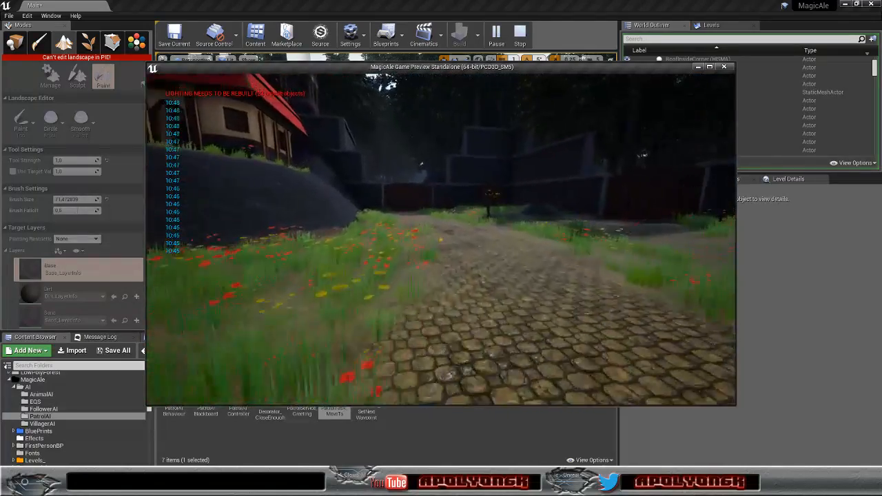
pyautogui.press('w')
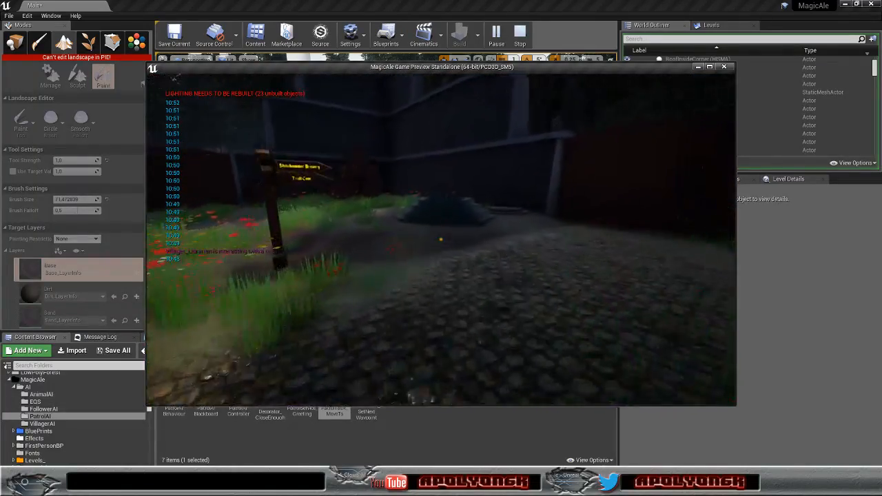
# Step: In the running preview, carry a wooden crate from the stack by the dark walls and set it on the small stone base beside the large one
pyautogui.press('w')
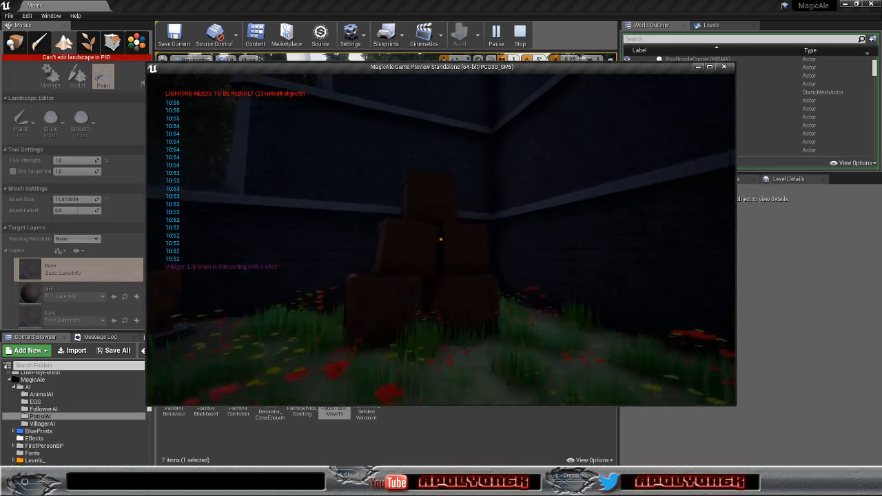
pyautogui.press('w')
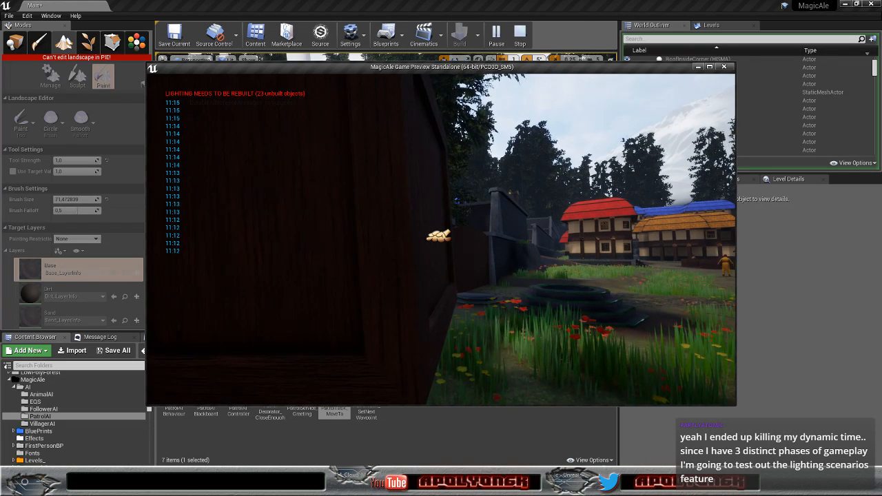
pyautogui.press('w')
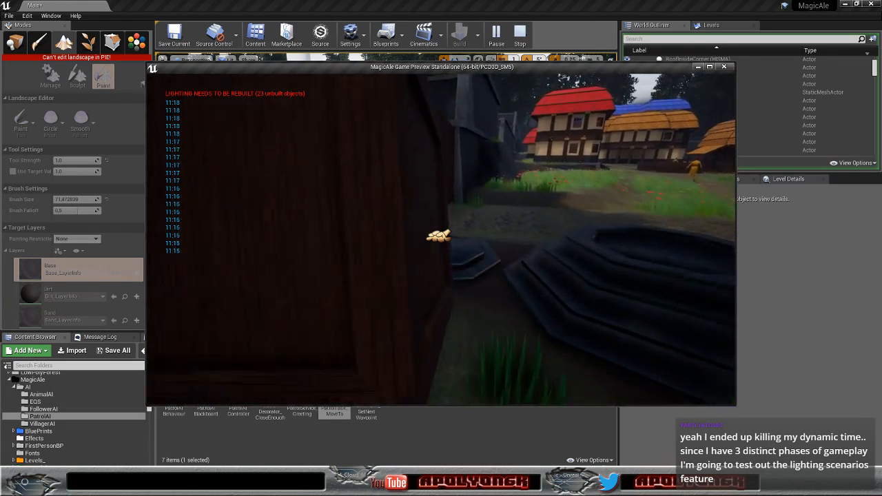
pyautogui.press('w')
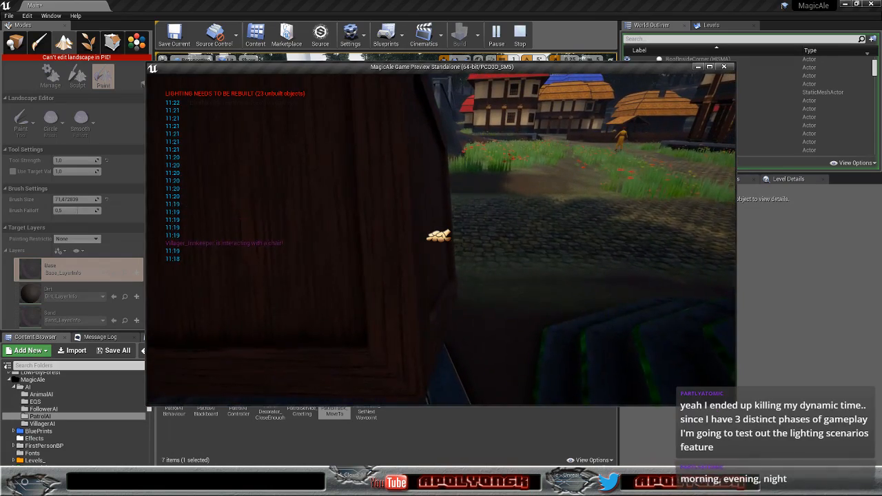
pyautogui.press('s')
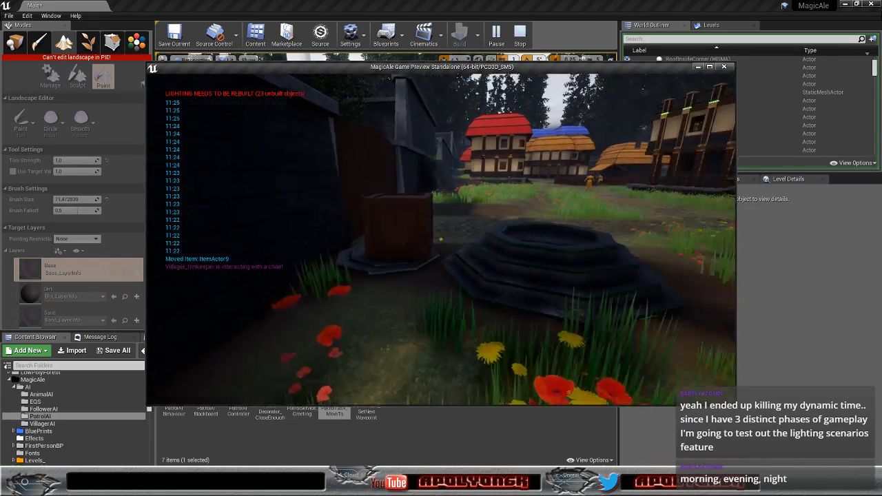
pyautogui.press('s')
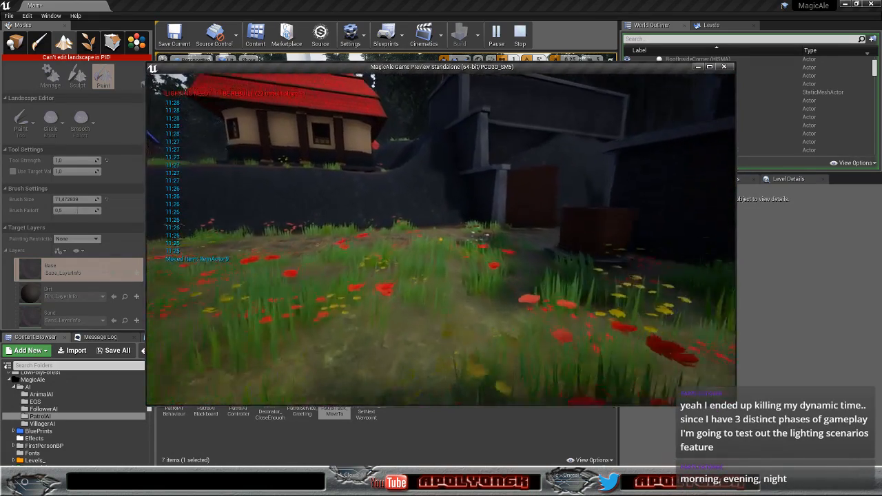
pyautogui.press('w')
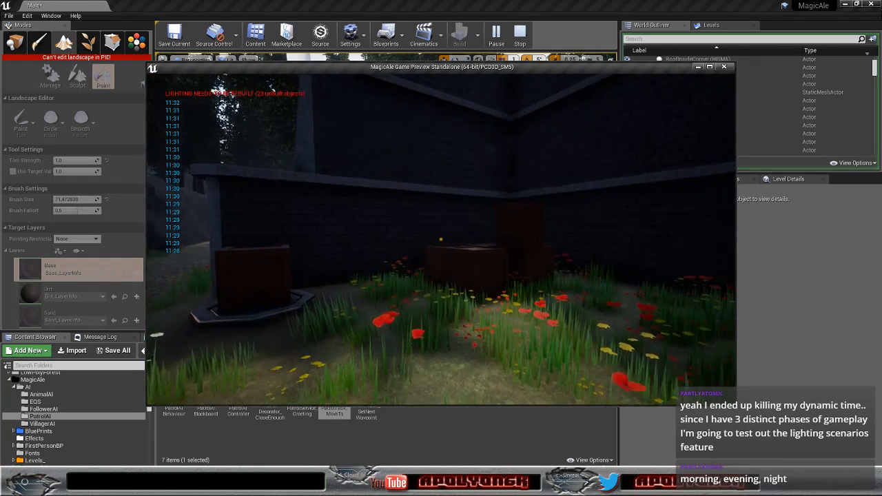
# Step: Walk the player through the village in the running game preview to inspect the doors, villagers and houses
pyautogui.press('w')
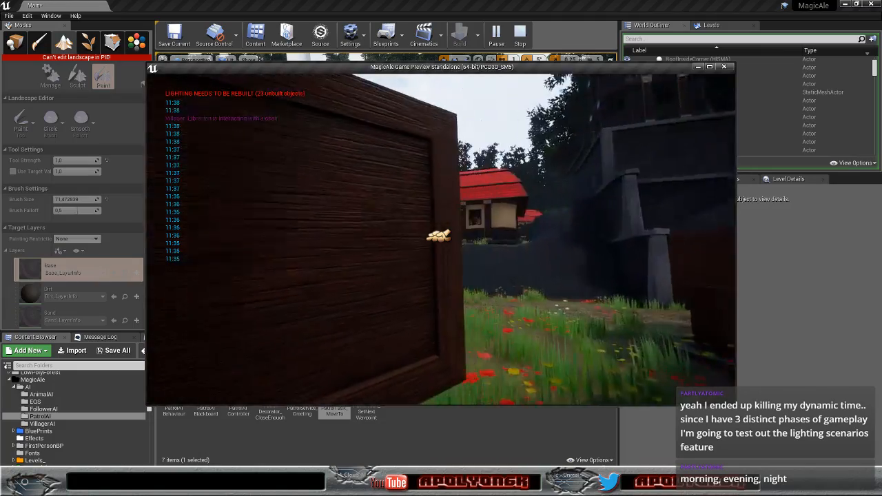
pyautogui.press('w')
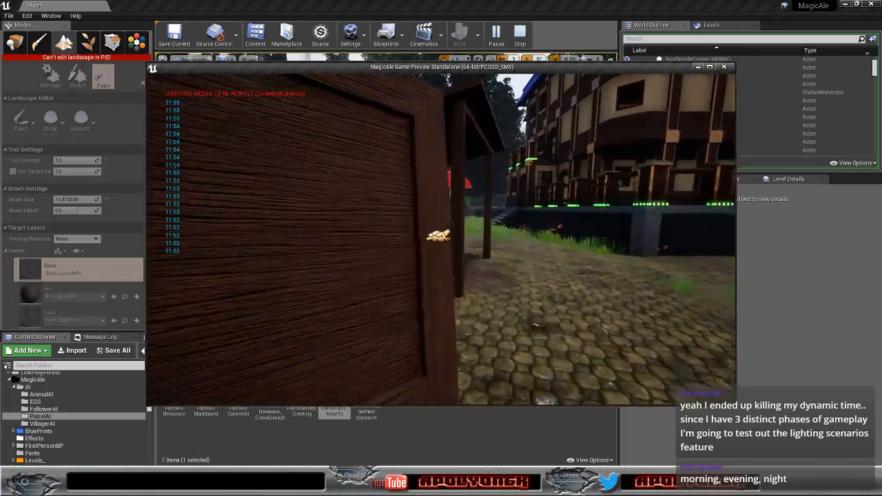
pyautogui.press('w')
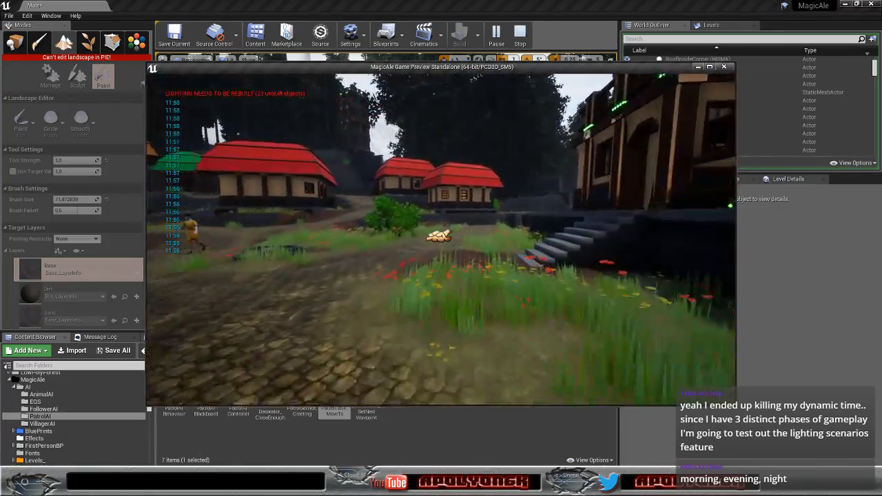
pyautogui.press('w')
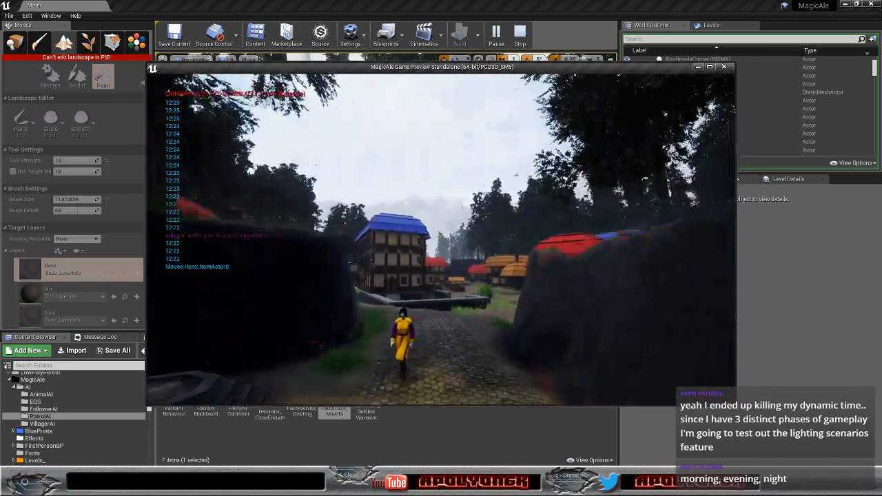
pyautogui.press('w')
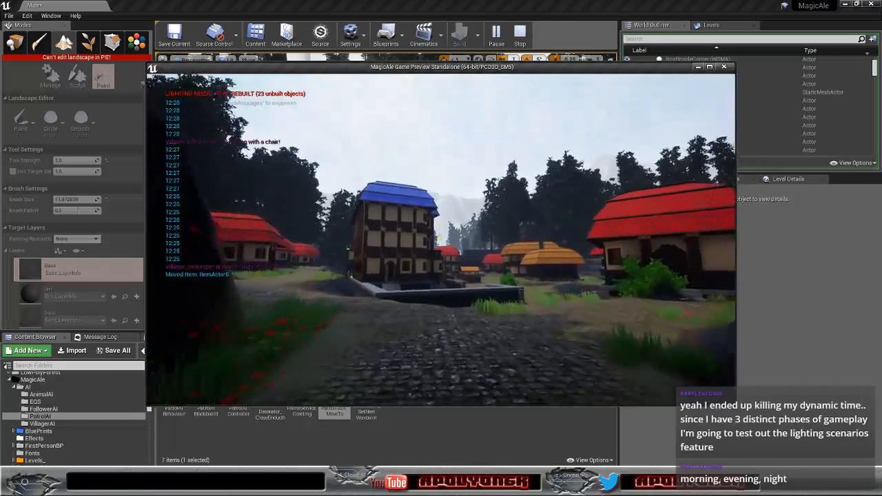
pyautogui.press('w')
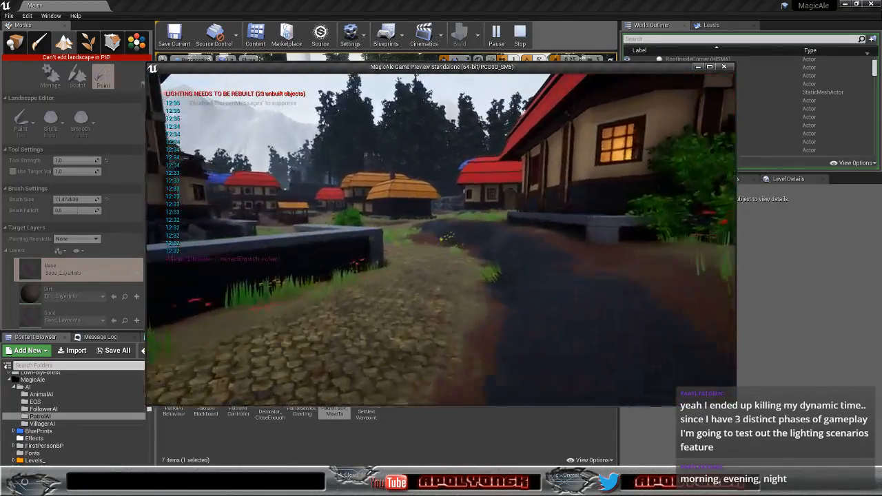
# Step: Follow the cobbled road past the orange-roofed houses and wooden stalls toward the terraced stone walls
pyautogui.press('w')
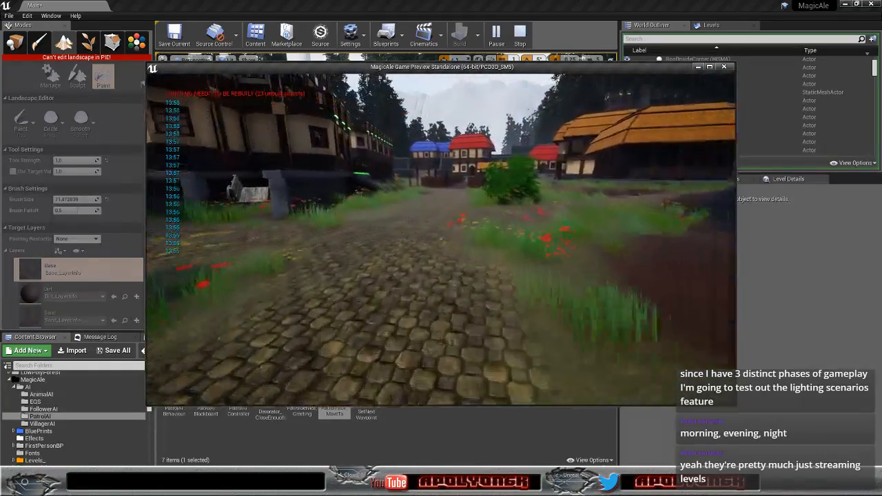
pyautogui.press('w')
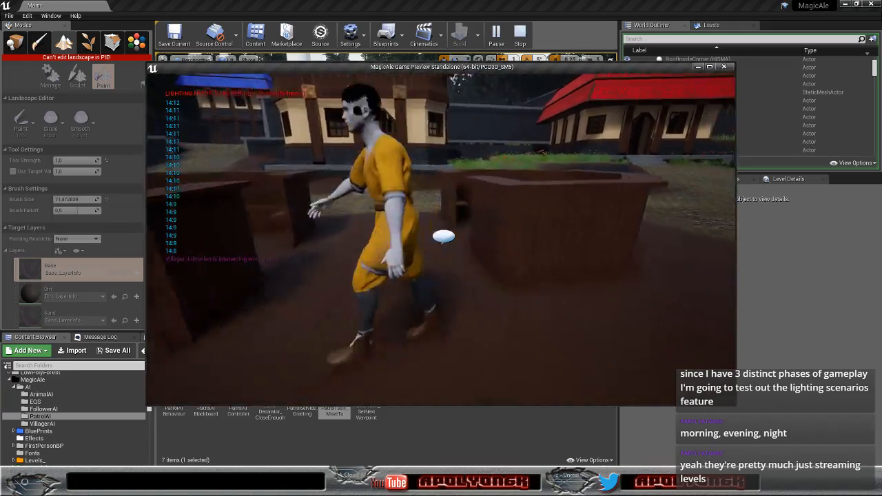
pyautogui.press('w')
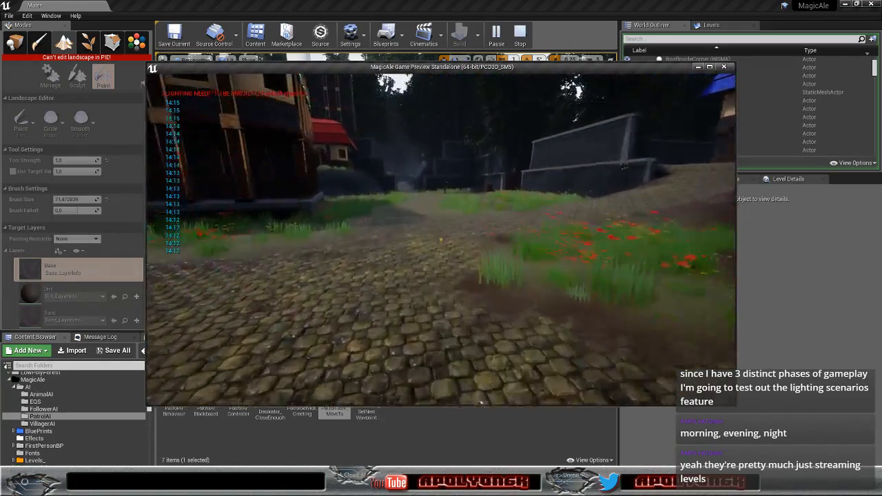
pyautogui.press('w')
pyautogui.press('w')
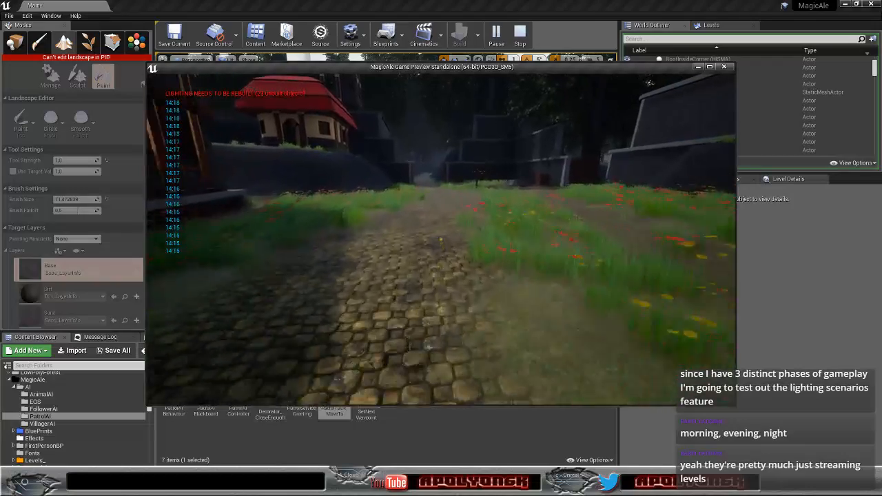
# Step: Follow the cobbled path along the pink lake, across the wooden bridge and past the signpost to the flower meadow
pyautogui.press('w')
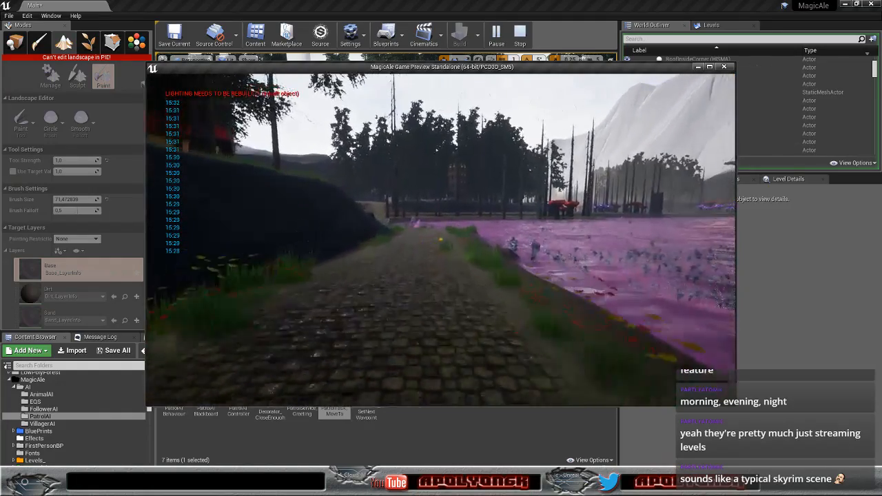
pyautogui.press('w')
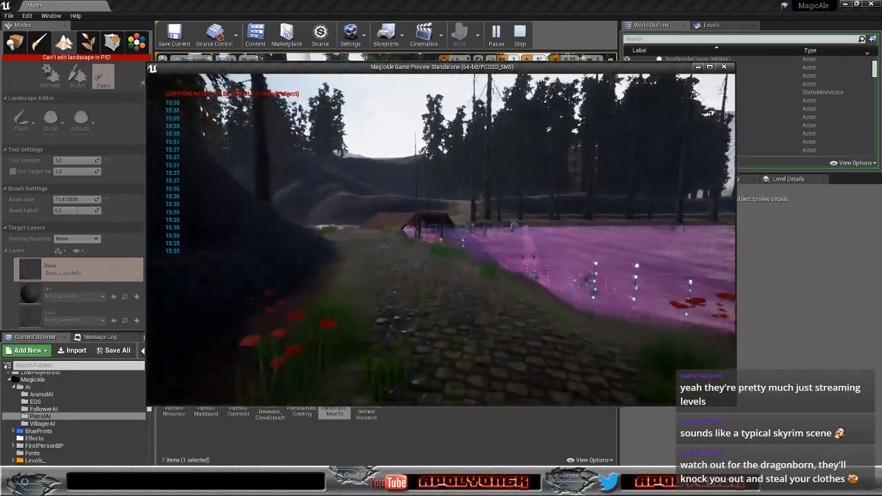
pyautogui.press('w')
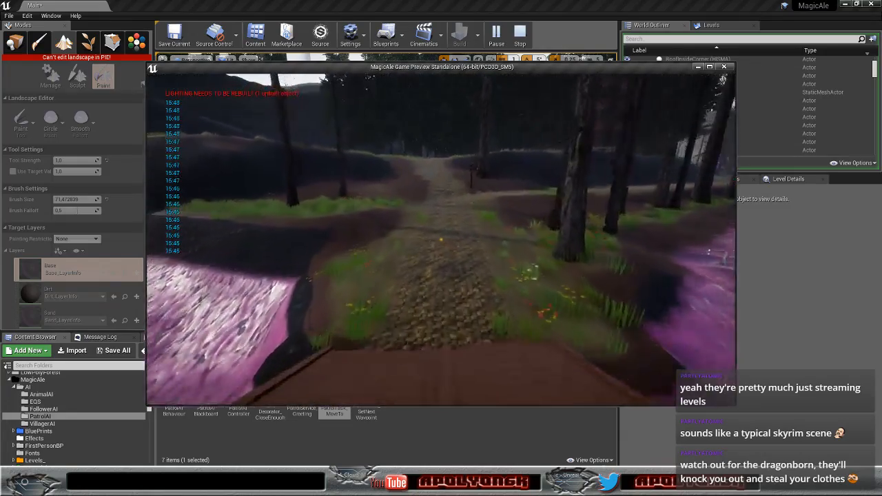
pyautogui.press('w')
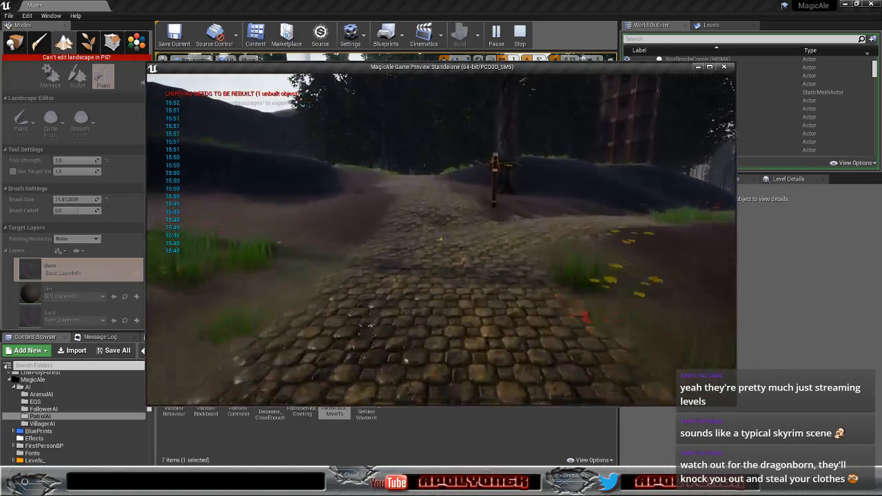
pyautogui.press('w')
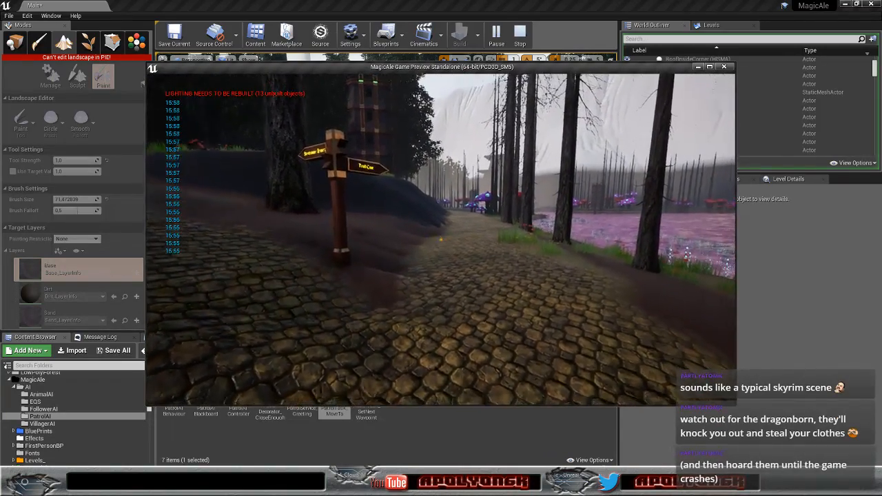
pyautogui.press('w')
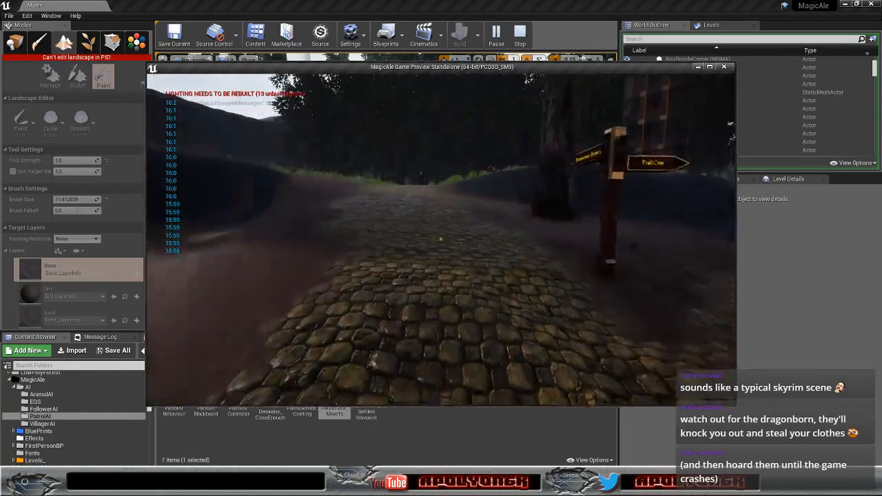
pyautogui.press('w')
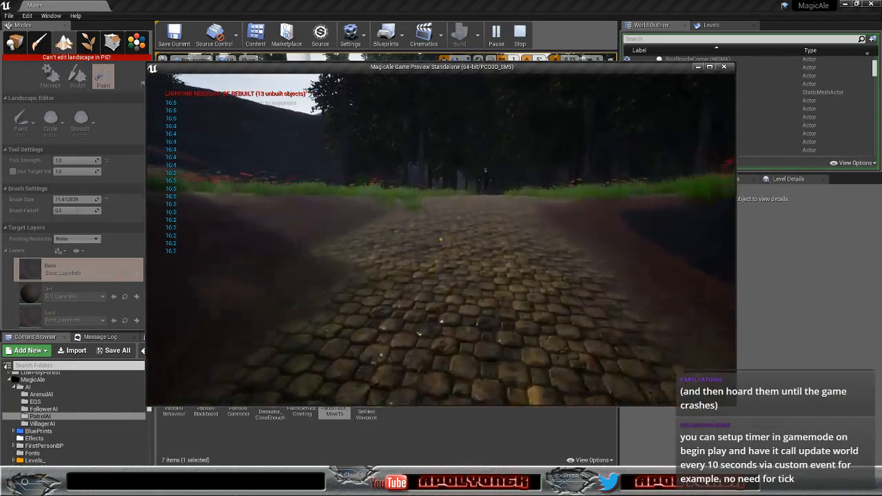
pyautogui.press('w')
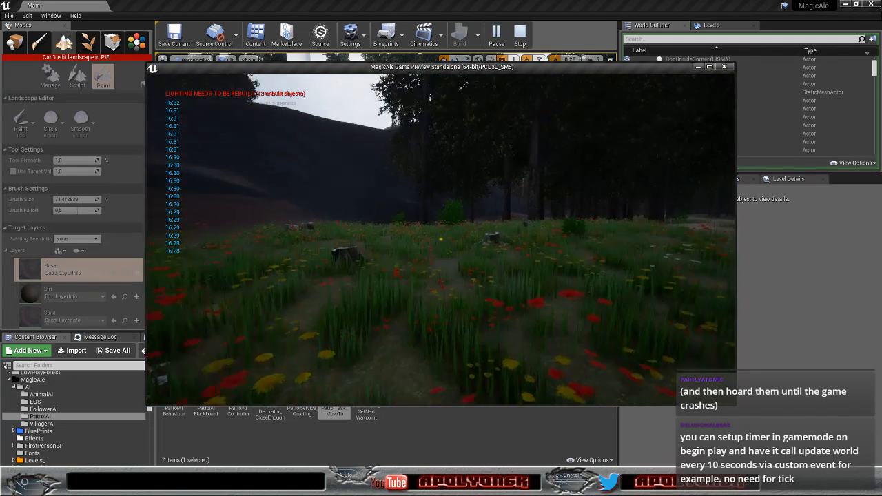
# Step: Bring up the in-game quest log and switch from the game preview to the MagicAleGameMode event graph
pyautogui.press('q')
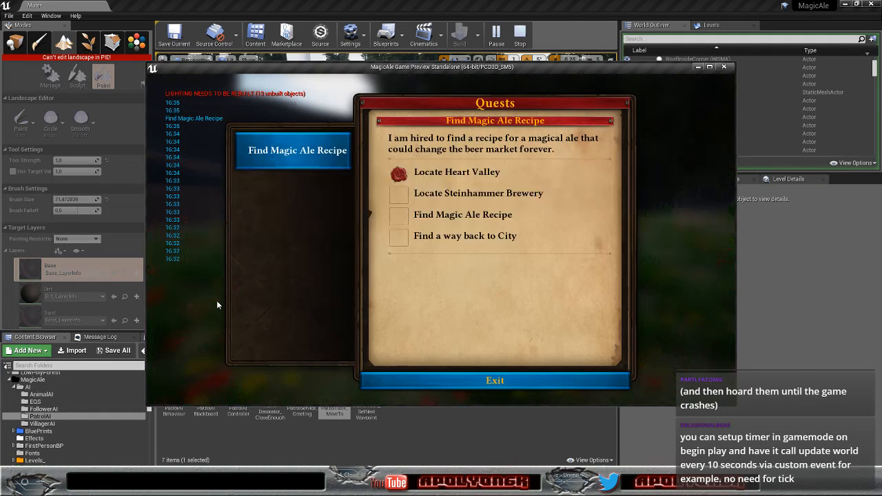
pyautogui.click(725, 67)
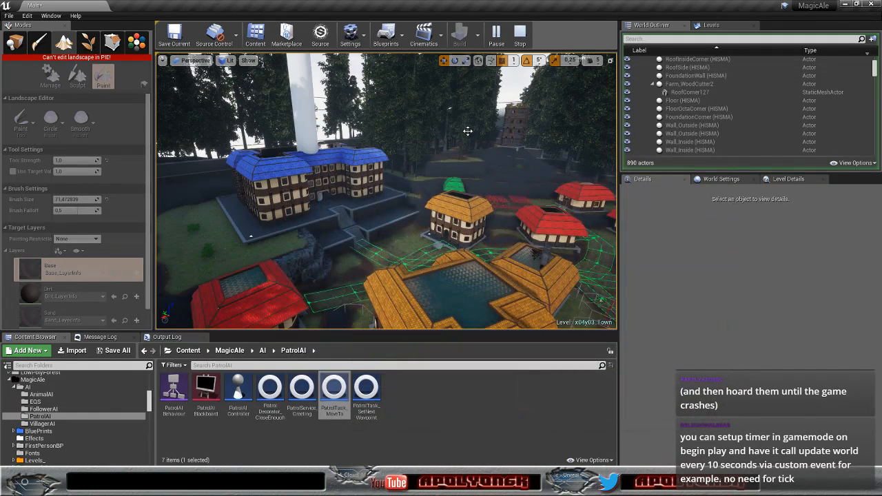
pyautogui.click(572, 477)
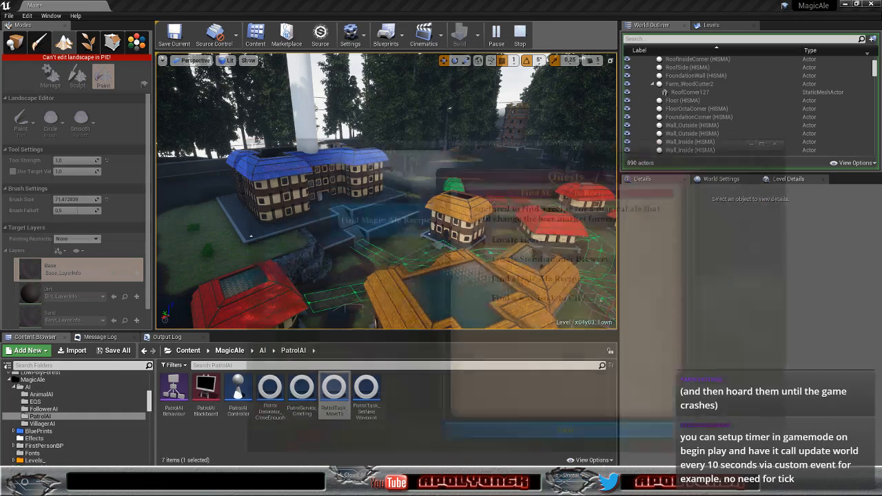
pyautogui.click(605, 458)
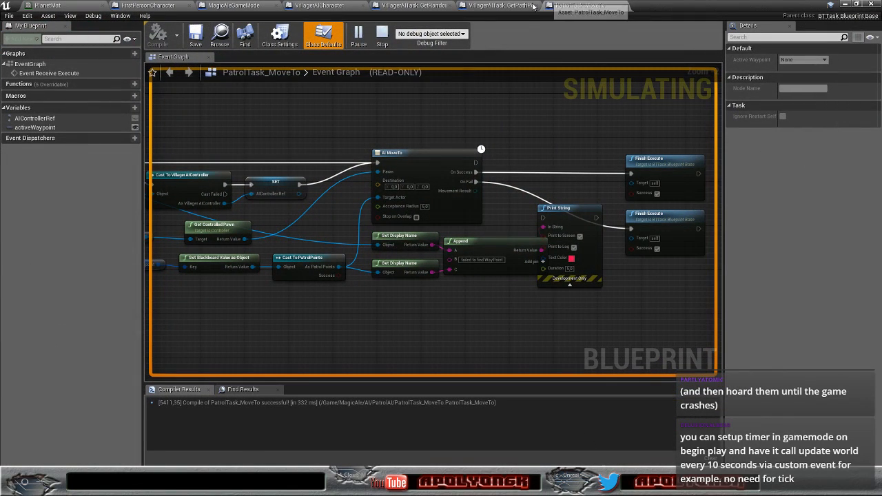
pyautogui.click(207, 9)
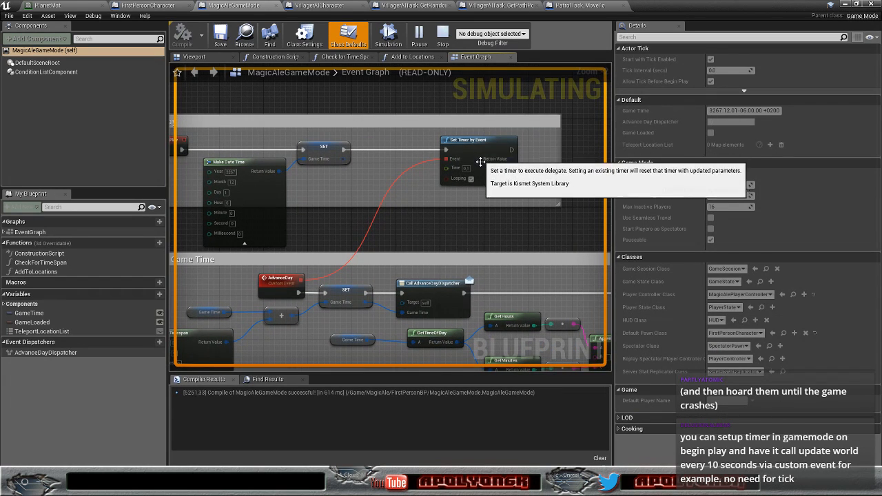
# Step: Examine the Set Timer by Event node's time and the AdvanceDay event's Make Timespan logic that advances game time
pyautogui.click(469, 176)
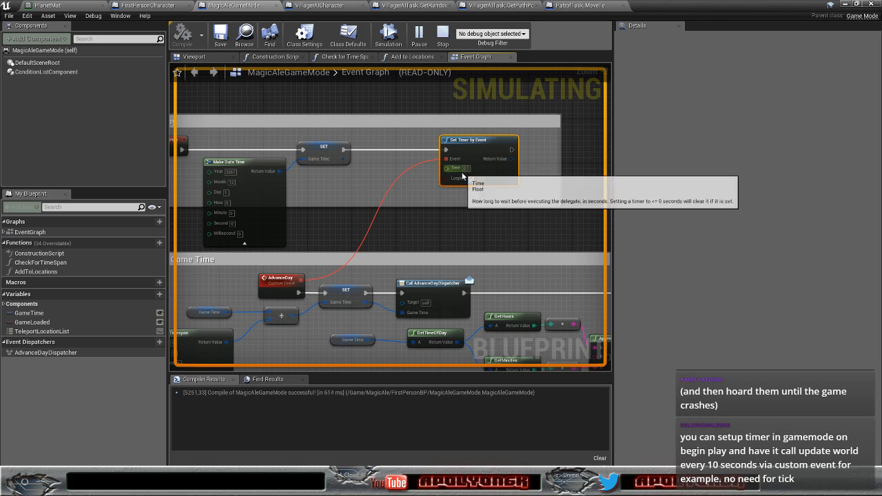
pyautogui.scroll(2, 468, 177)
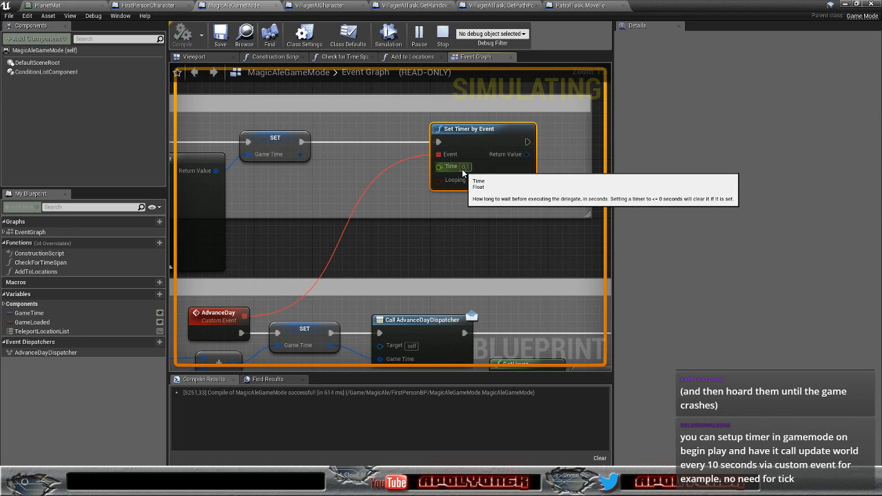
pyautogui.moveTo(216, 329); pyautogui.dragTo(343, 221, button='right')
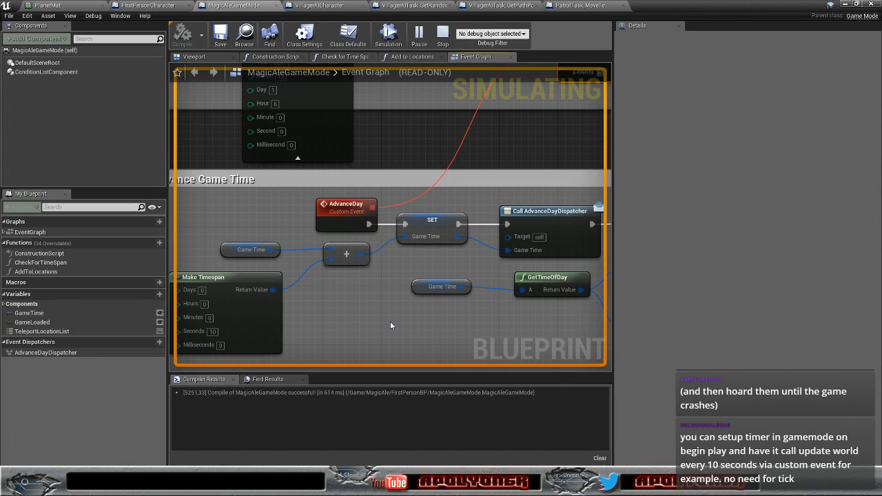
pyautogui.moveTo(528, 142); pyautogui.dragTo(416, 234, button='right')
pyautogui.scroll(-5, 416, 234)
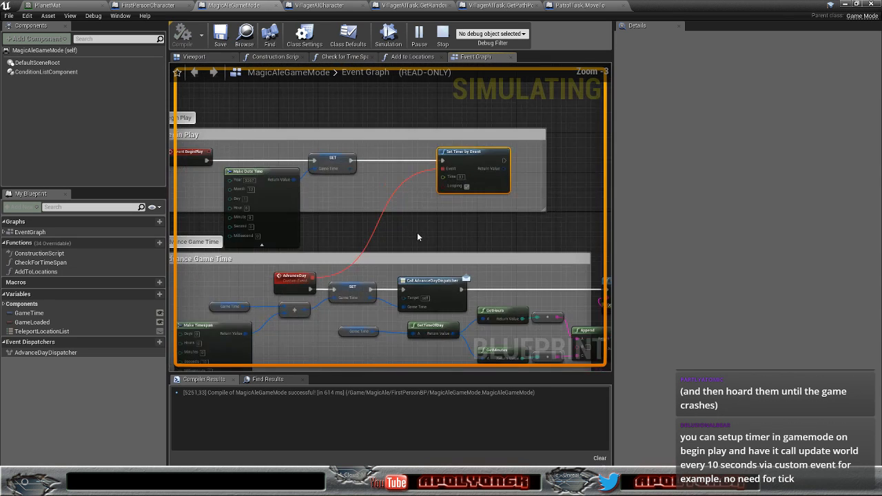
pyautogui.scroll(2, 416, 233)
pyautogui.moveTo(424, 238); pyautogui.dragTo(366, 236, button='right')
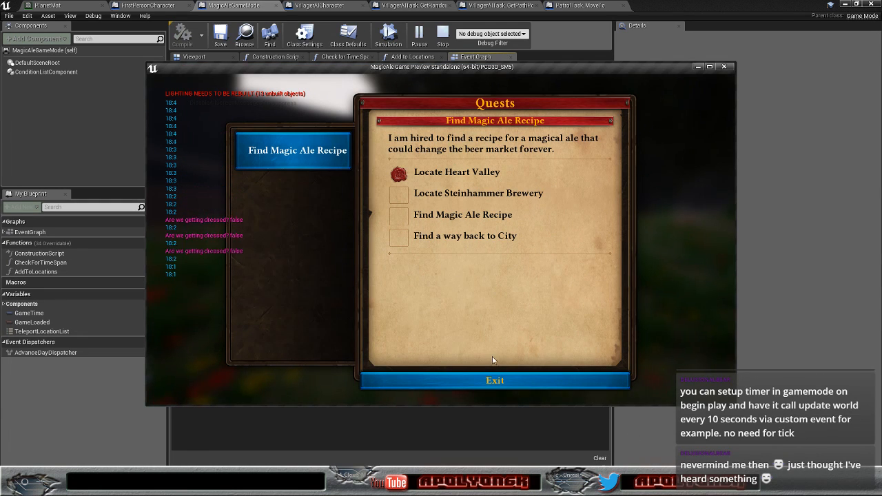
# Step: Close the quest log and walk from the flower meadow onto the cobbled forest road, up to the roadside signpost
pyautogui.click(493, 380)
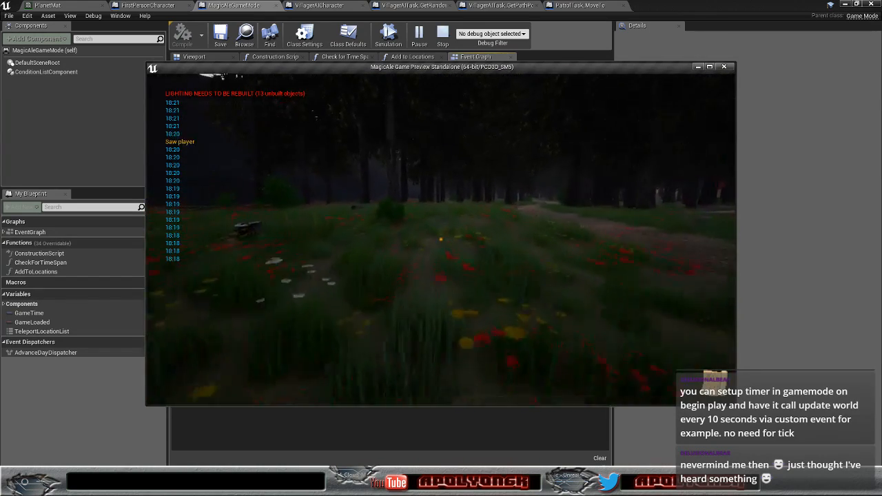
pyautogui.press('w')
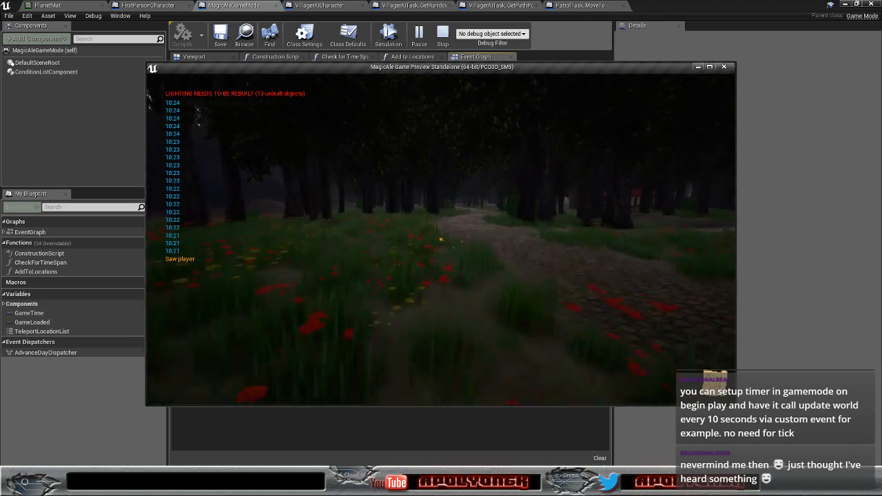
pyautogui.press('w')
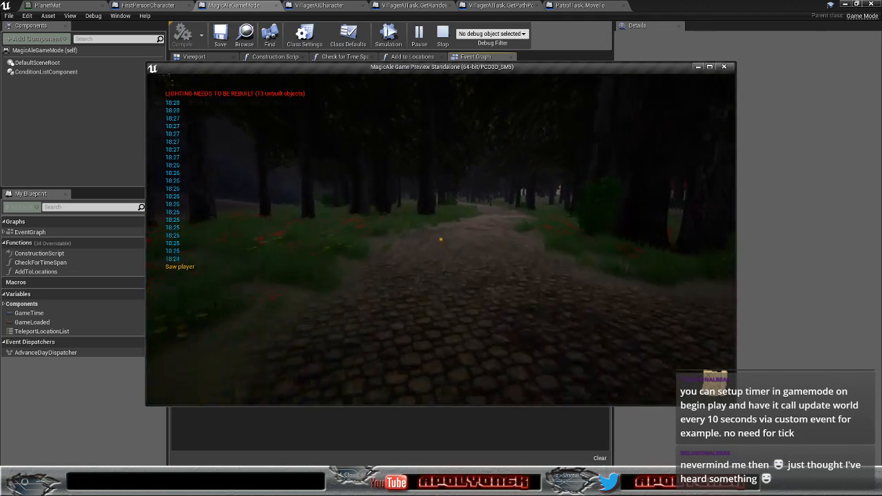
pyautogui.press('w')
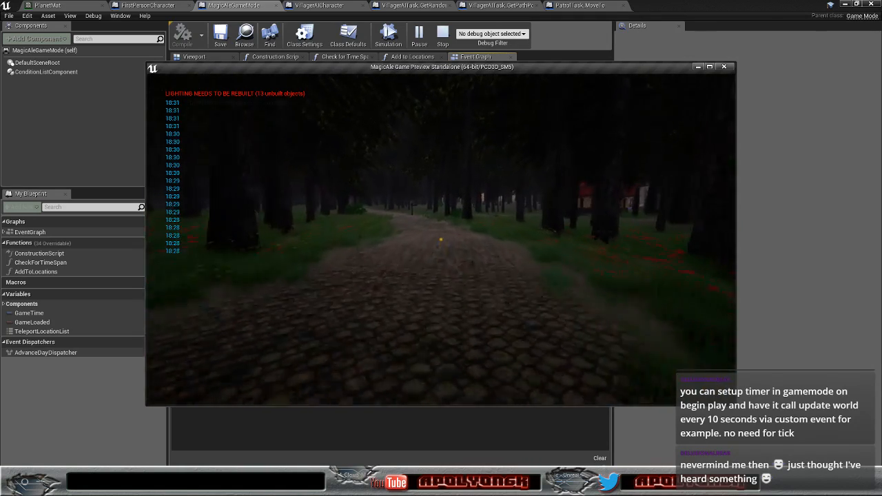
pyautogui.press('w')
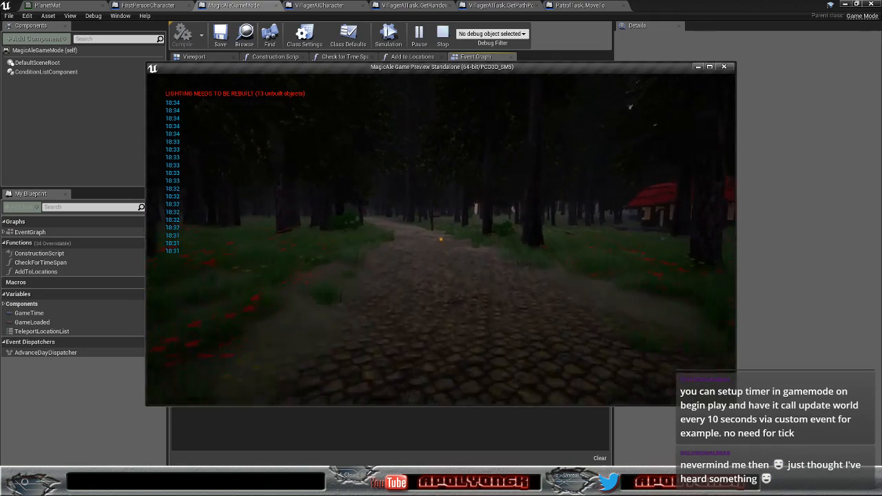
pyautogui.press('w')
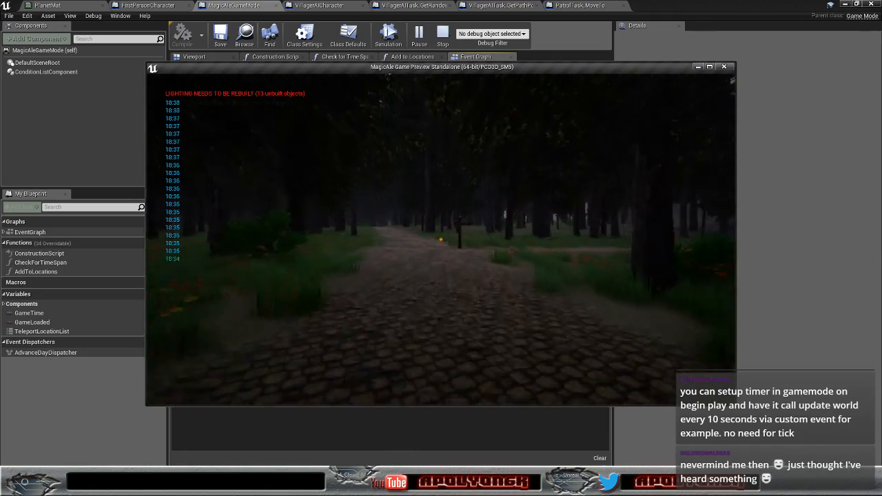
# Step: Follow the cobbled road past the signpost and on through the darkening forest
pyautogui.press('w')
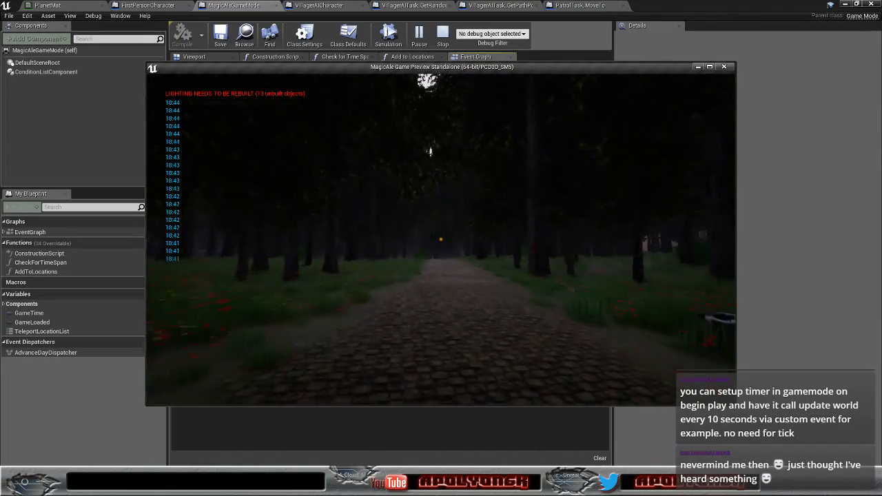
pyautogui.press('w')
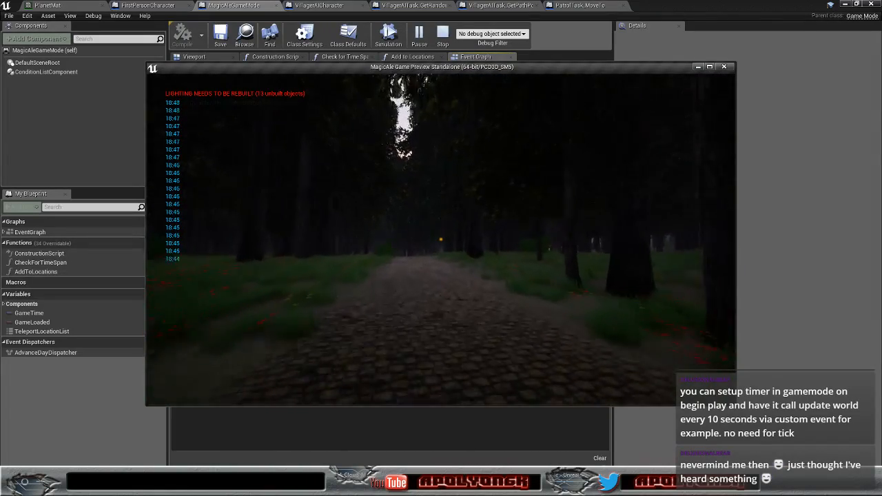
pyautogui.press('w')
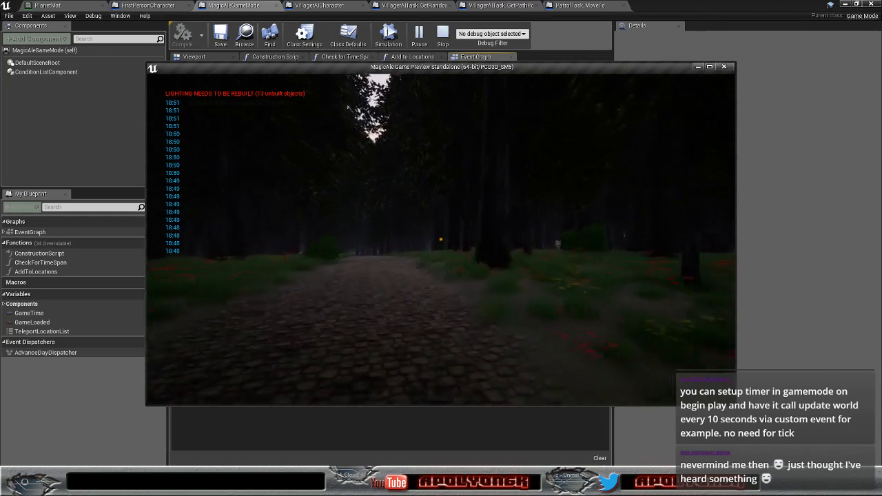
pyautogui.press('w')
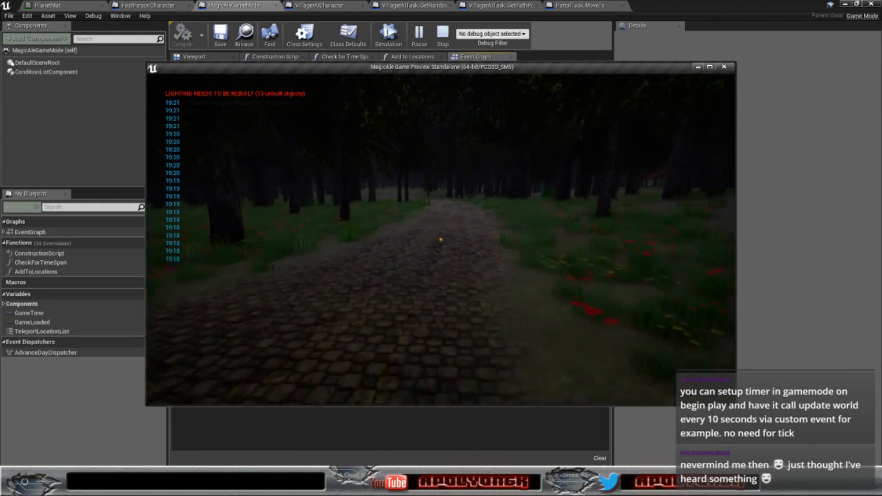
pyautogui.press('w')
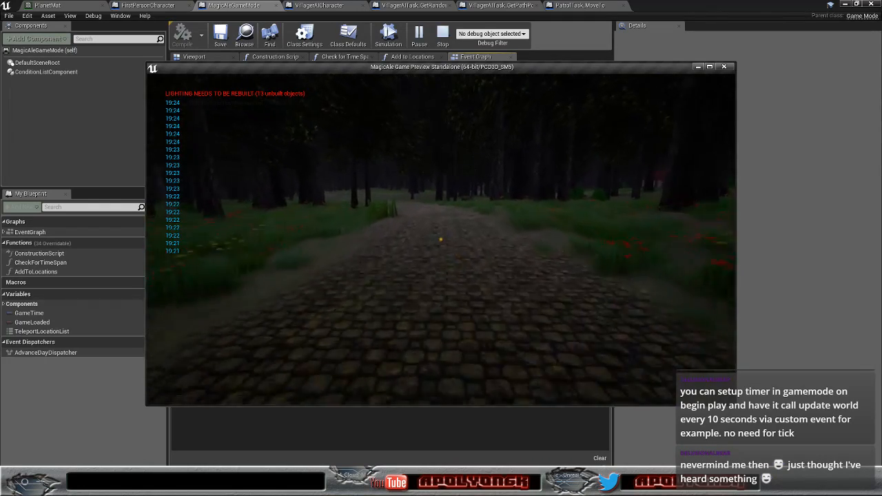
# Step: Leave the cobbled road and cut through the flowers and trees of the forest to reach the signpost on the path
pyautogui.press('w')
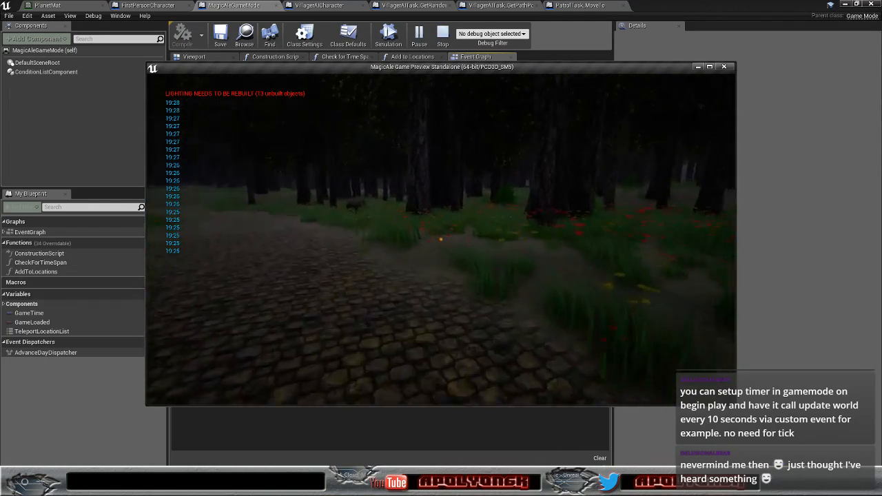
pyautogui.press('w')
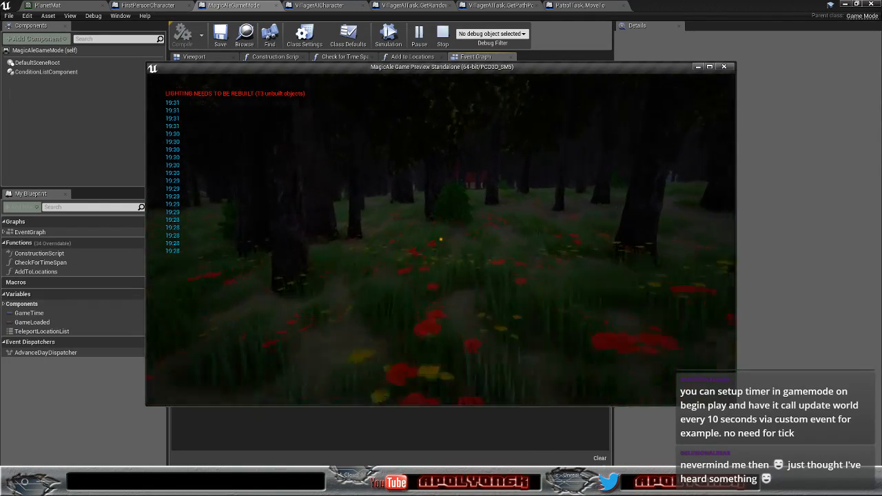
pyautogui.press('w')
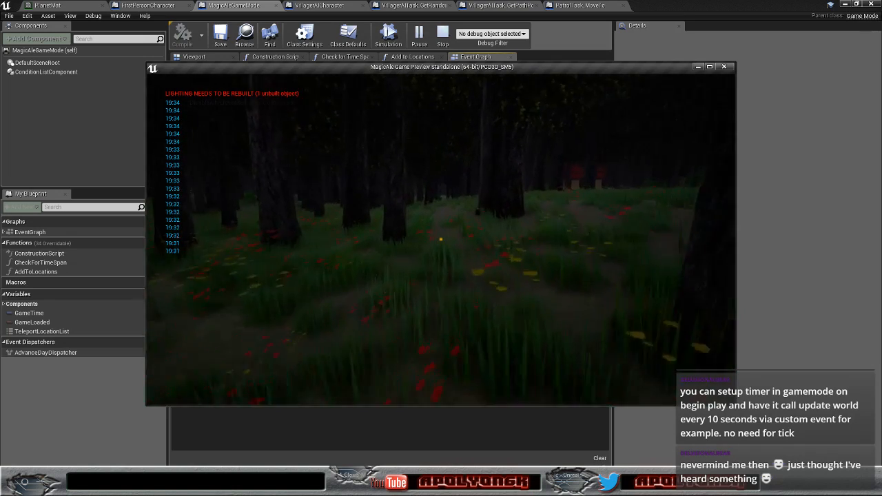
pyautogui.press('w')
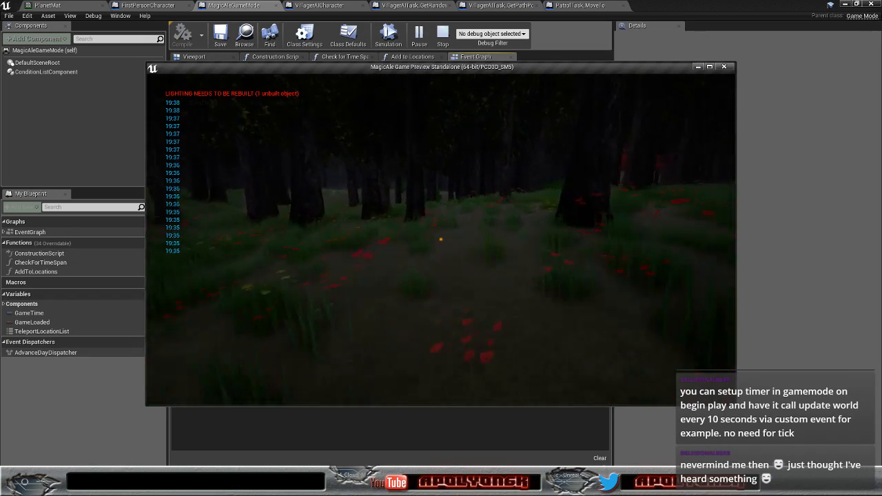
pyautogui.press('w')
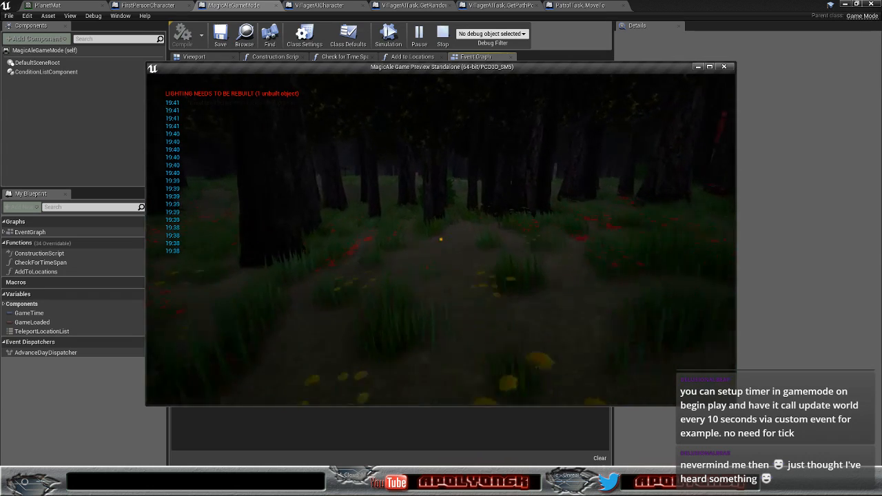
pyautogui.press('w')
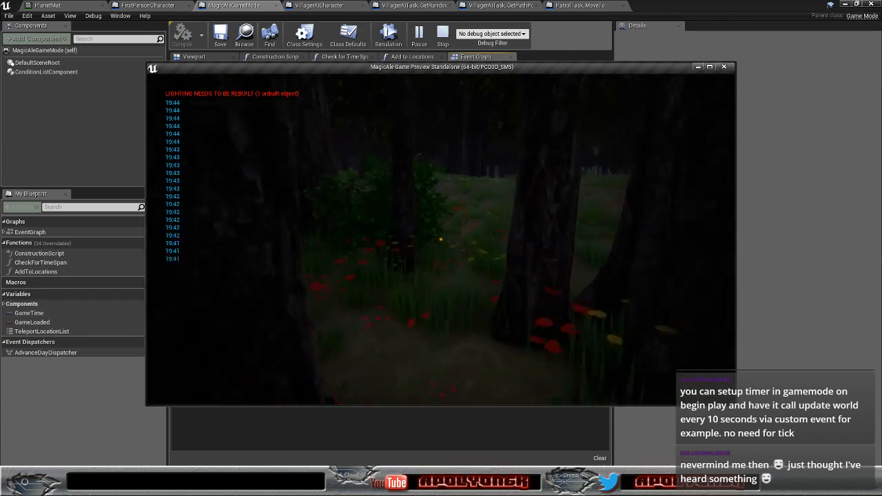
pyautogui.press('w')
pyautogui.press('w')
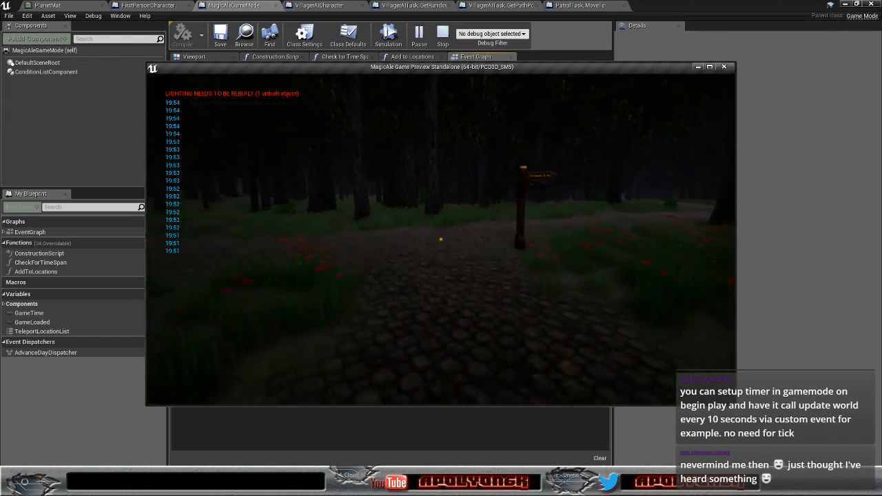
# Step: Follow the cobbled road past the signpost and red-roofed house, checking the evening sky above the treetops on the way
pyautogui.press('w')
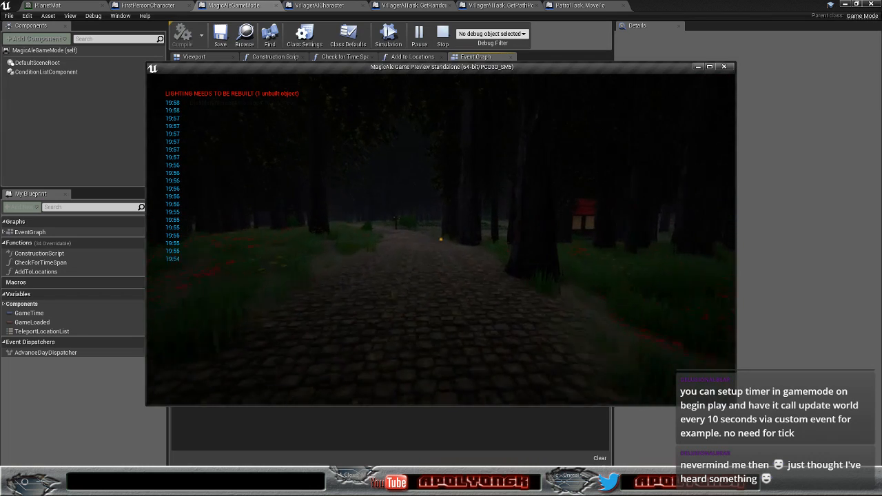
pyautogui.press('w')
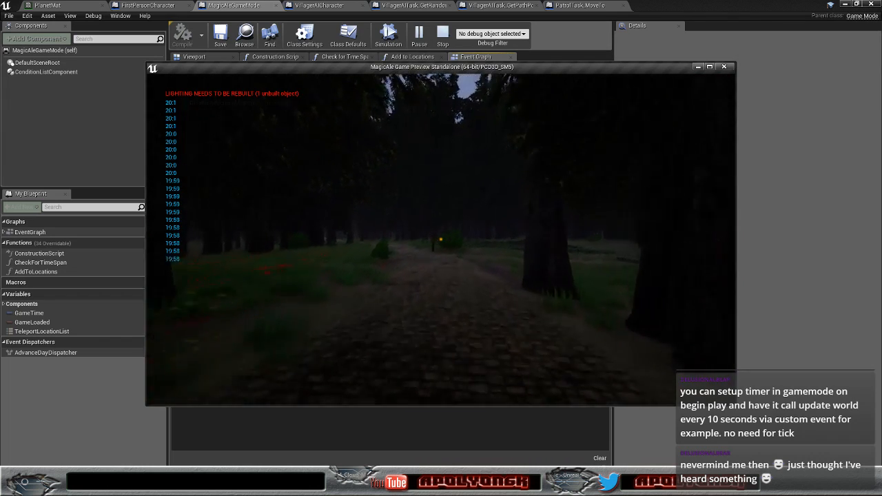
pyautogui.press('w')
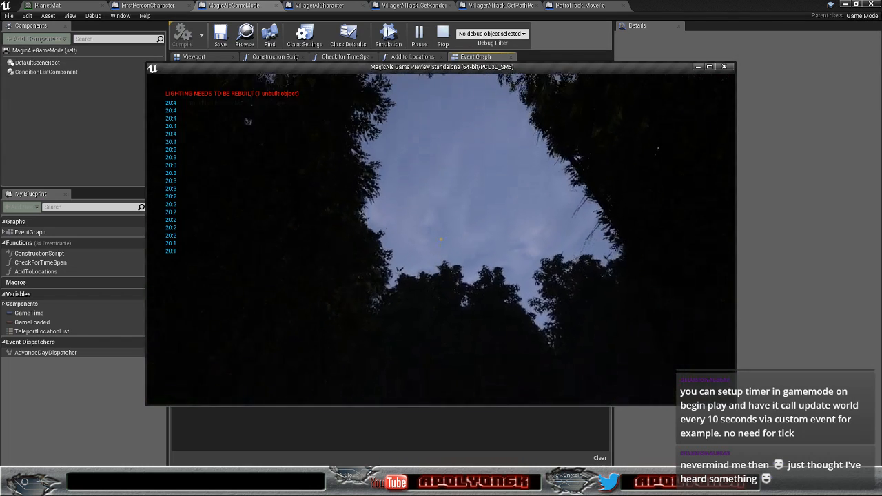
pyautogui.press('w')
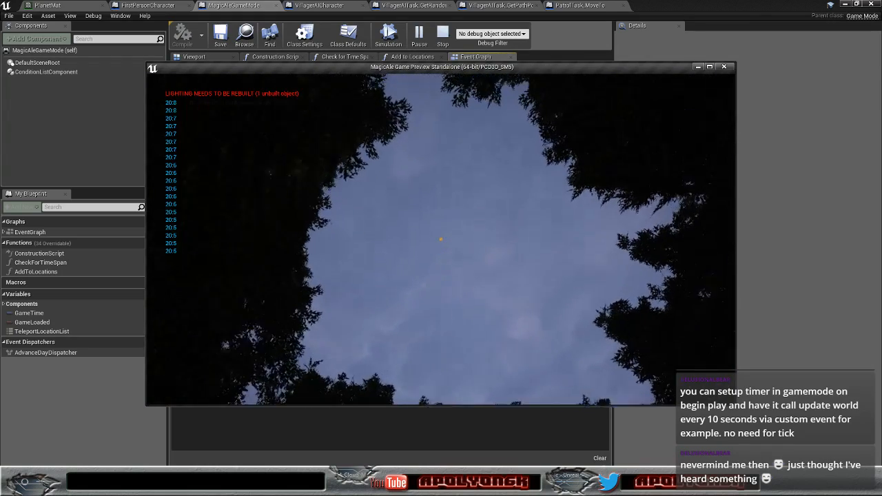
pyautogui.press('w')
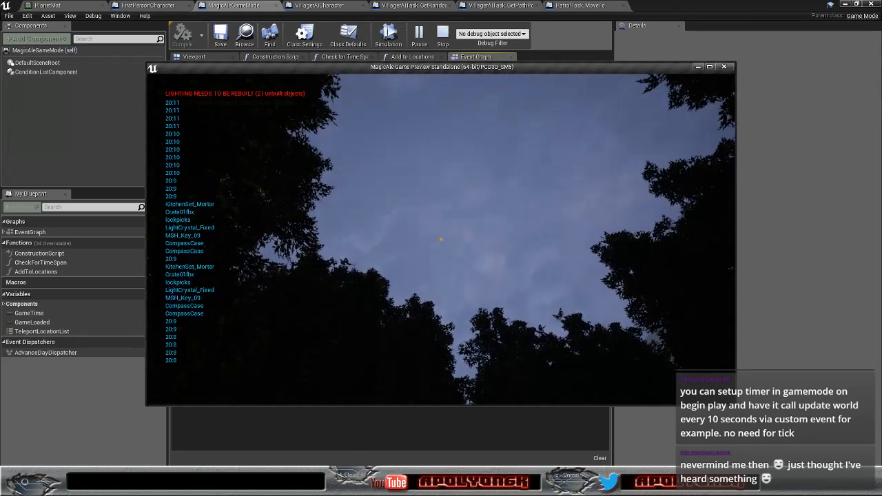
pyautogui.press('w')
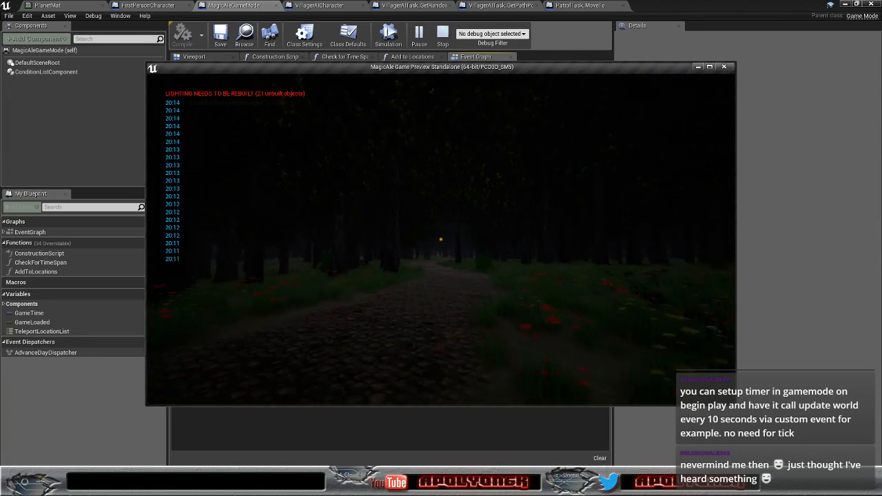
pyautogui.press('w')
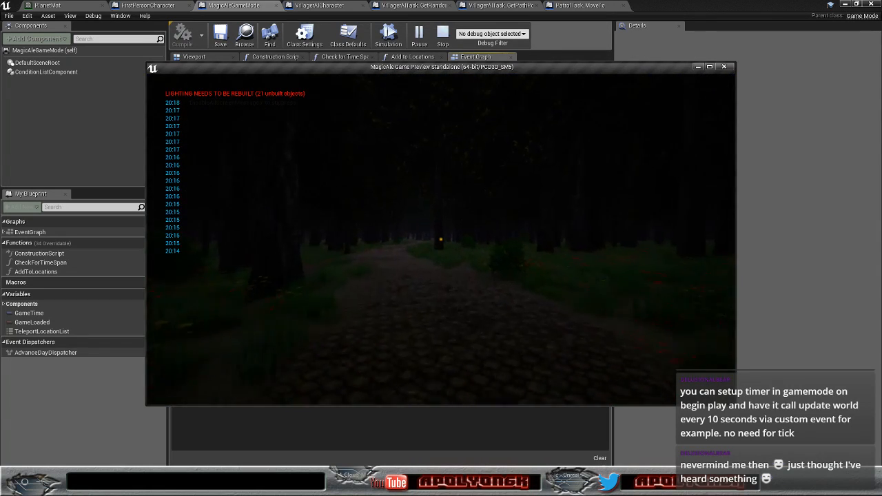
# Step: Walk the night-time cobbled road by the light of the blue lantern, past the Steinhammer Brewery signpost
pyautogui.press('w')
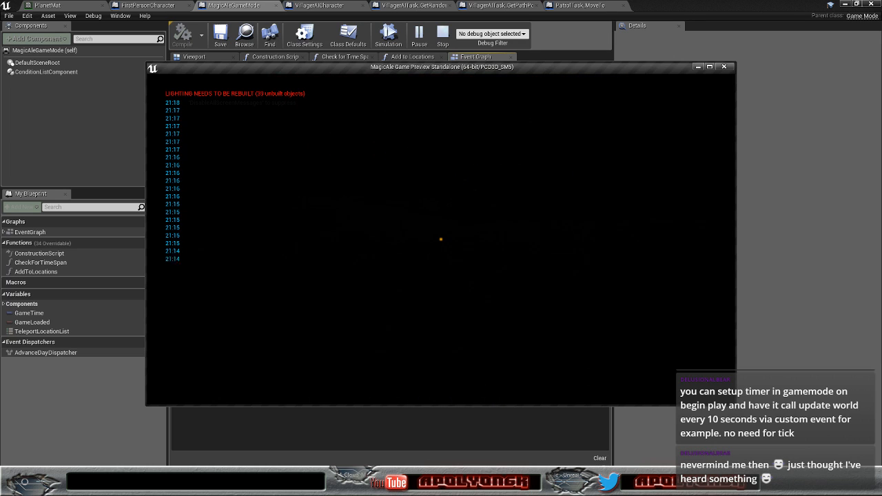
pyautogui.press('w')
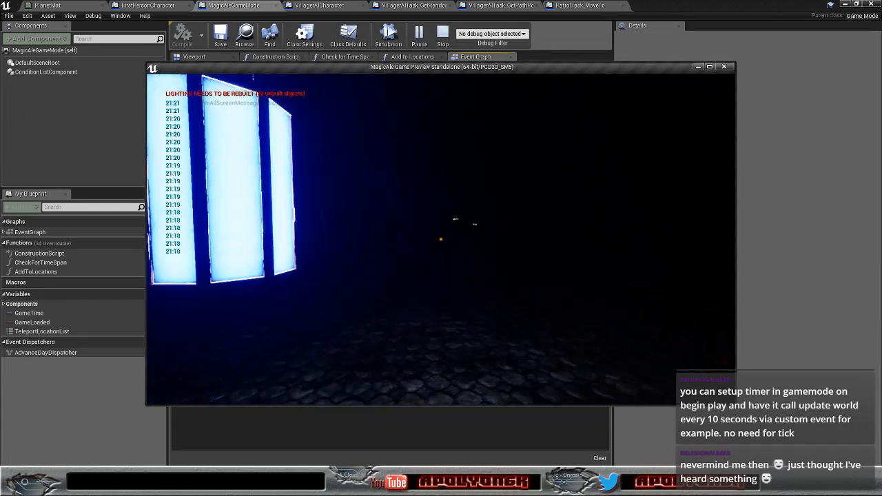
pyautogui.press('w')
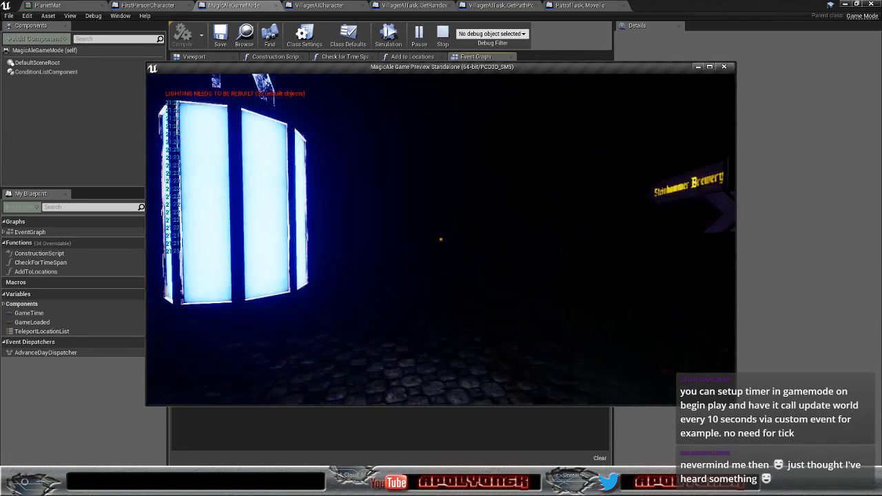
pyautogui.press('w')
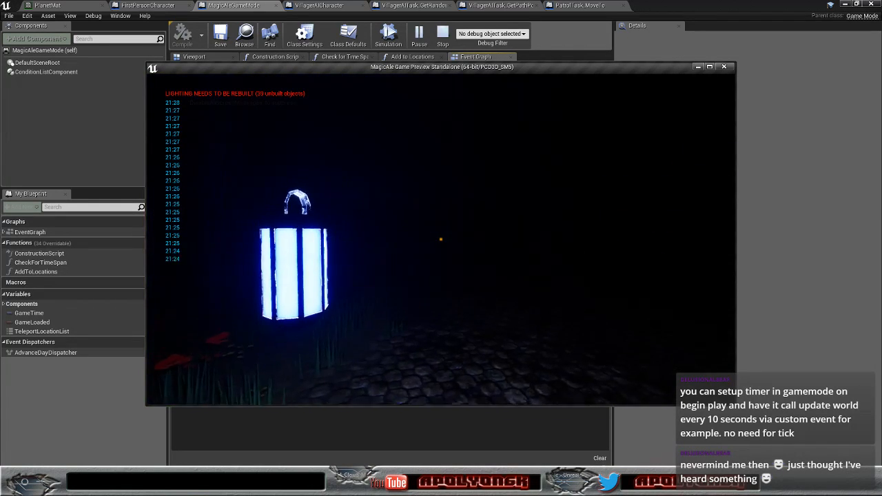
# Step: Continue by lantern light along the pitch-dark cobbled road beyond the brewery signpost, testing how far it illuminates the ground
pyautogui.press('s')
pyautogui.press('w')
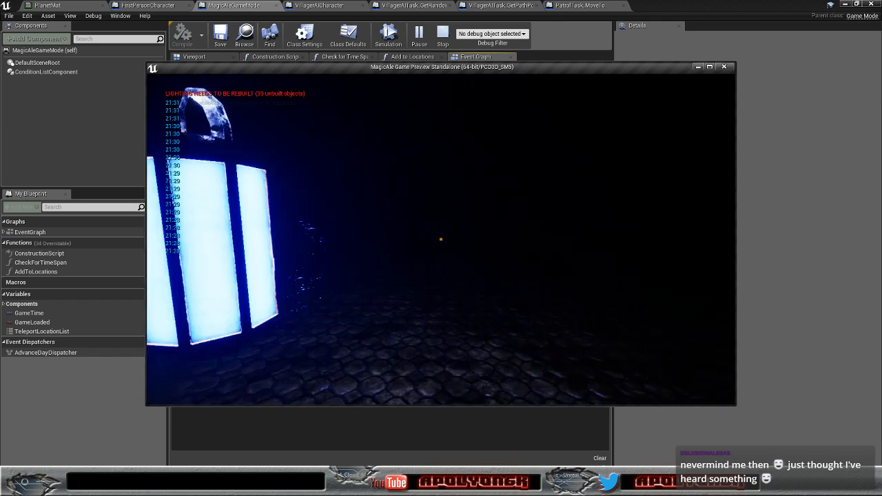
pyautogui.press('w')
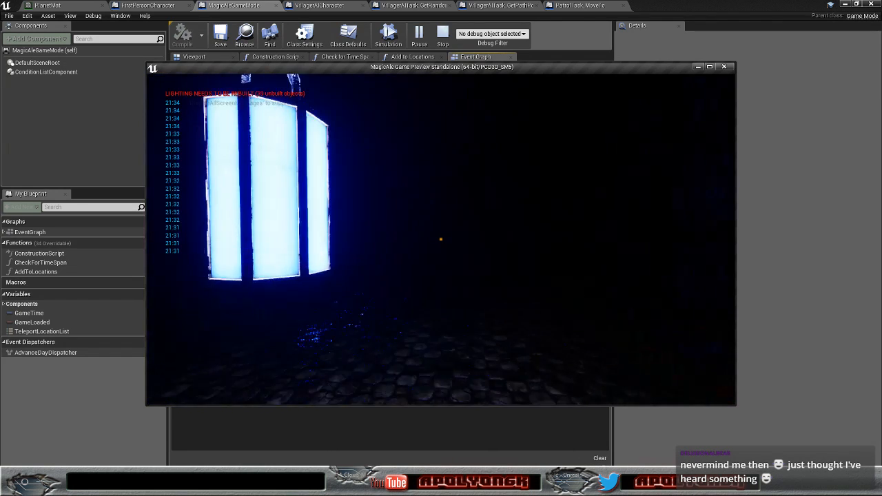
pyautogui.press('w')
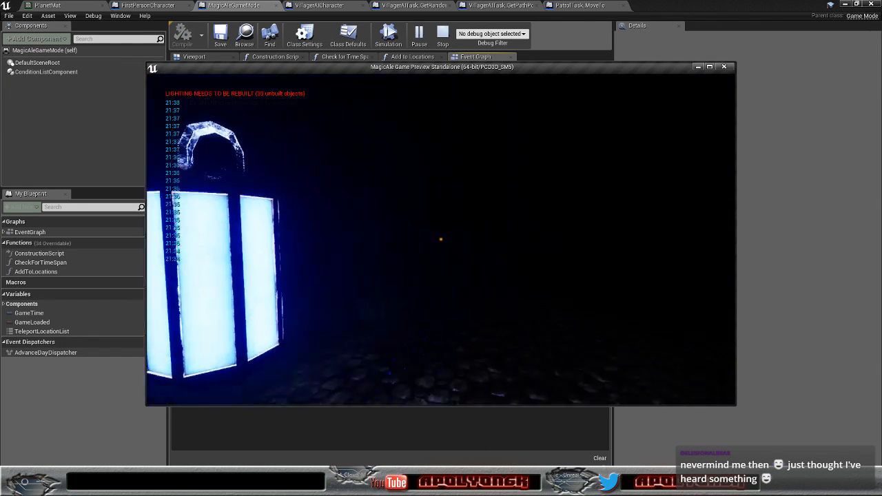
pyautogui.press('w')
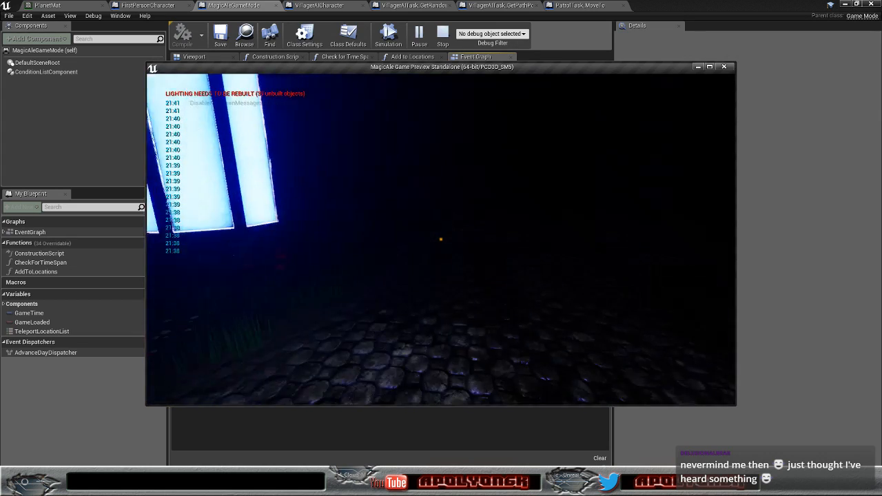
pyautogui.press('w')
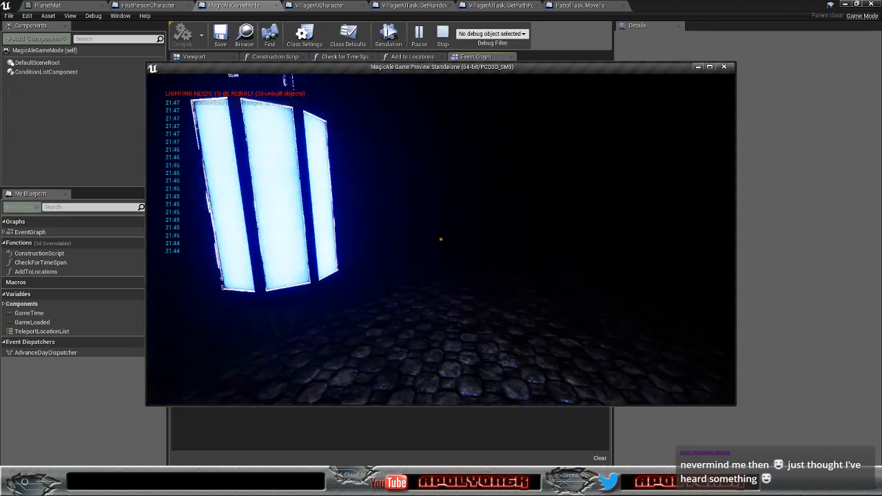
pyautogui.press('w')
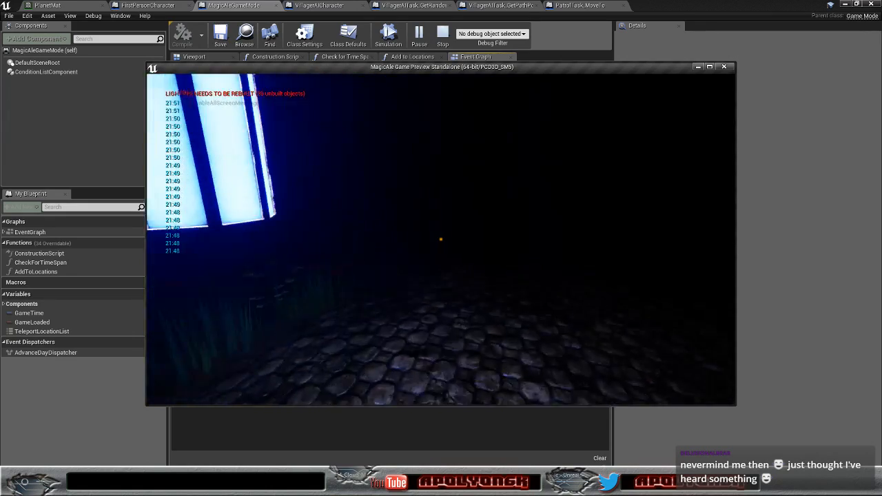
# Step: Follow the pitch-dark cobbled road by lantern light until reaching the two-armed wooden signpost
pyautogui.press('w')
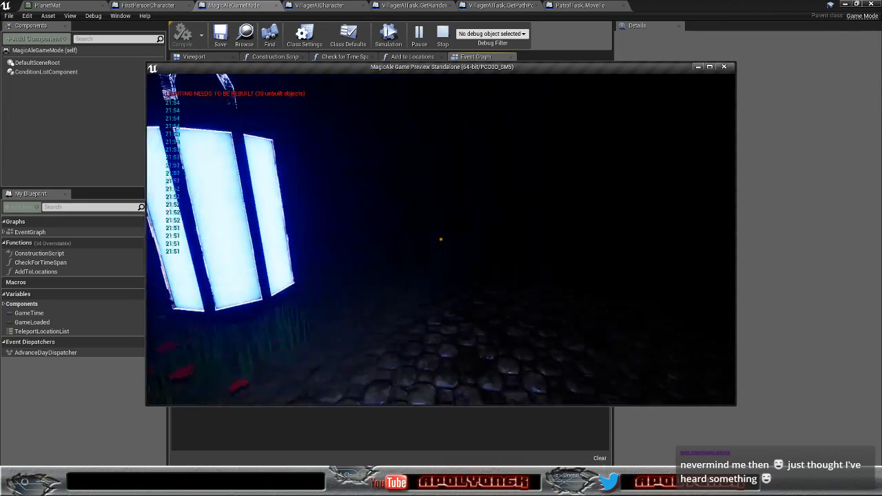
pyautogui.press('w')
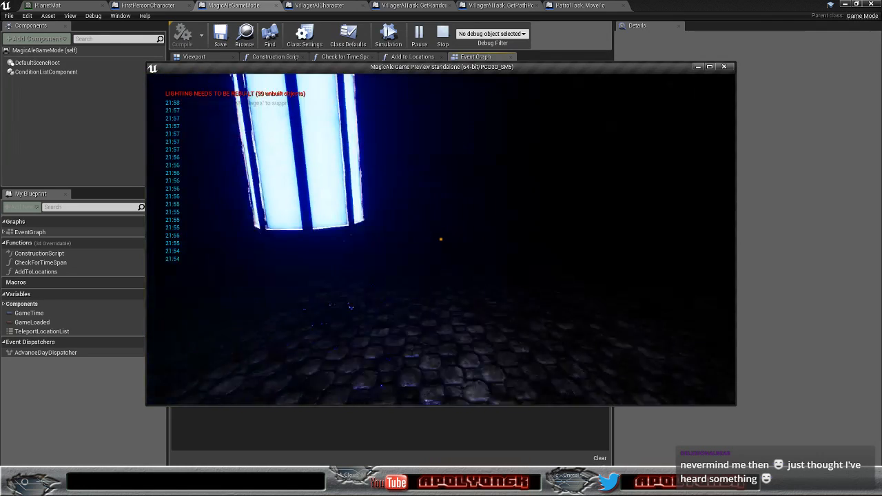
pyautogui.press('w')
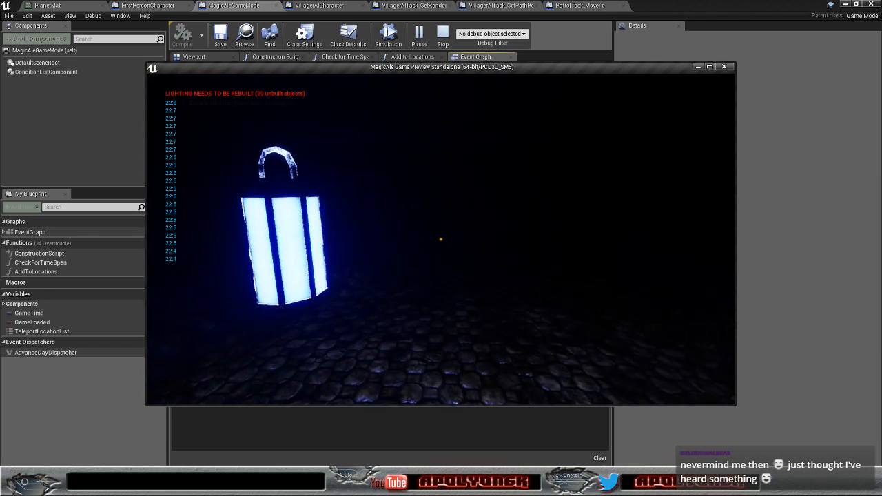
pyautogui.press('w')
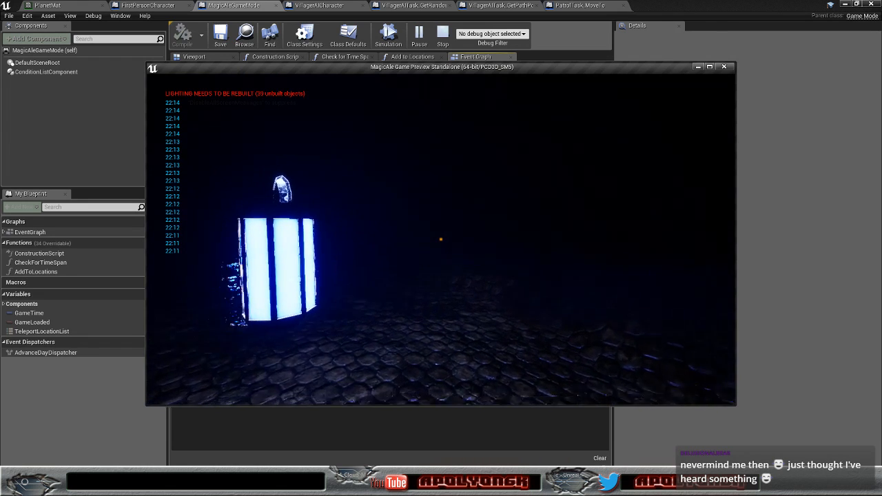
pyautogui.press('w')
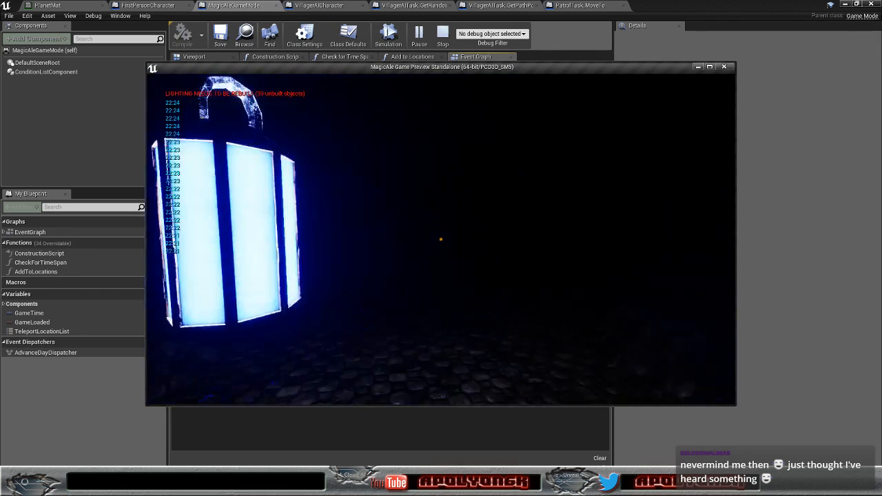
pyautogui.press('w')
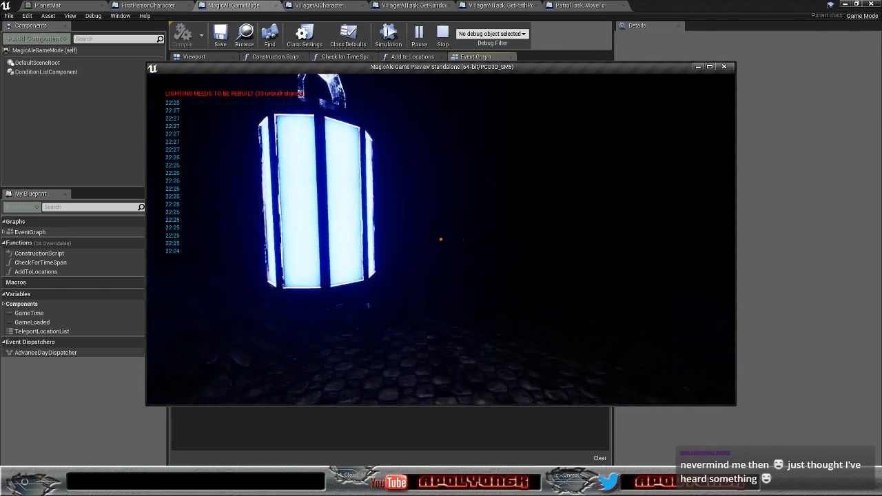
pyautogui.press('w')
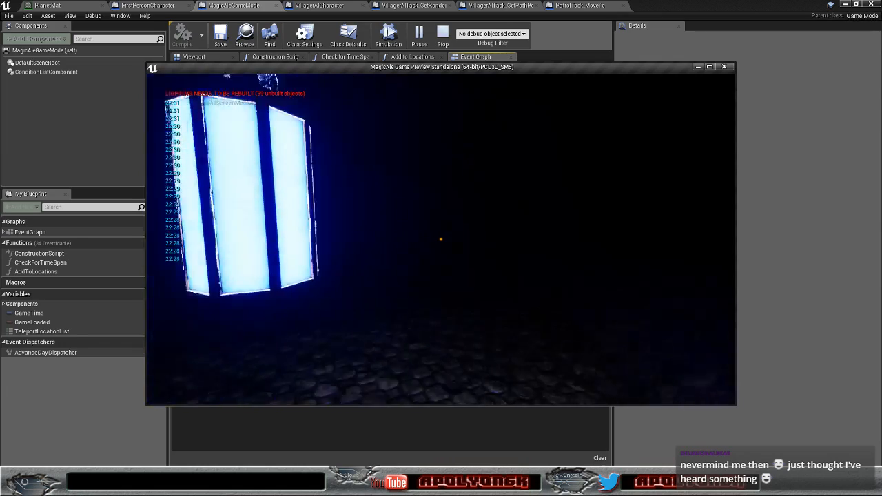
pyautogui.press('w')
pyautogui.press('w')
pyautogui.press('w')
pyautogui.press('w')
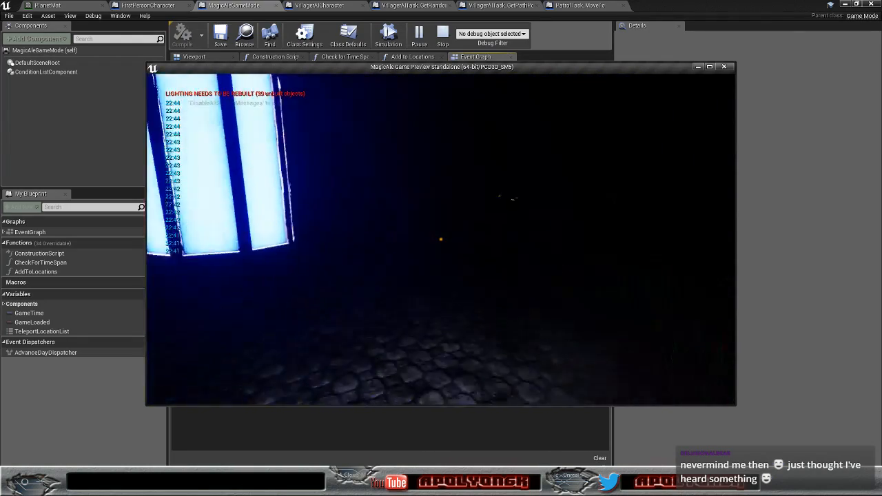
pyautogui.press('w')
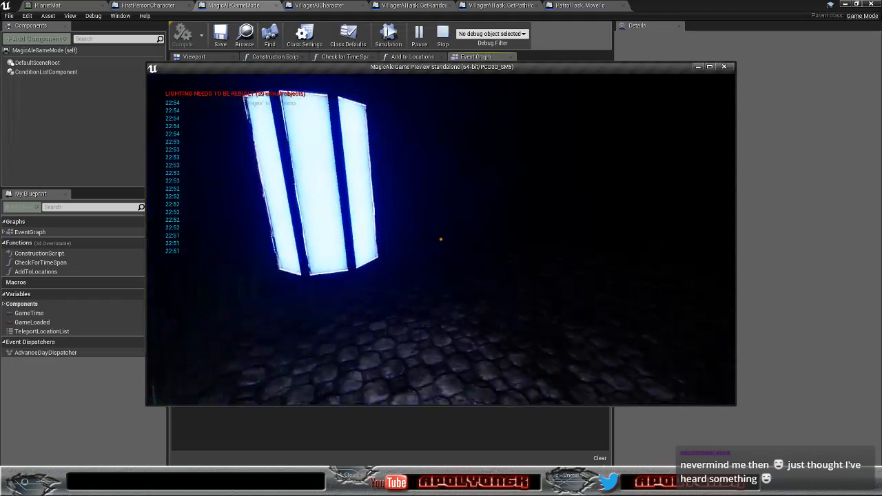
pyautogui.press('w')
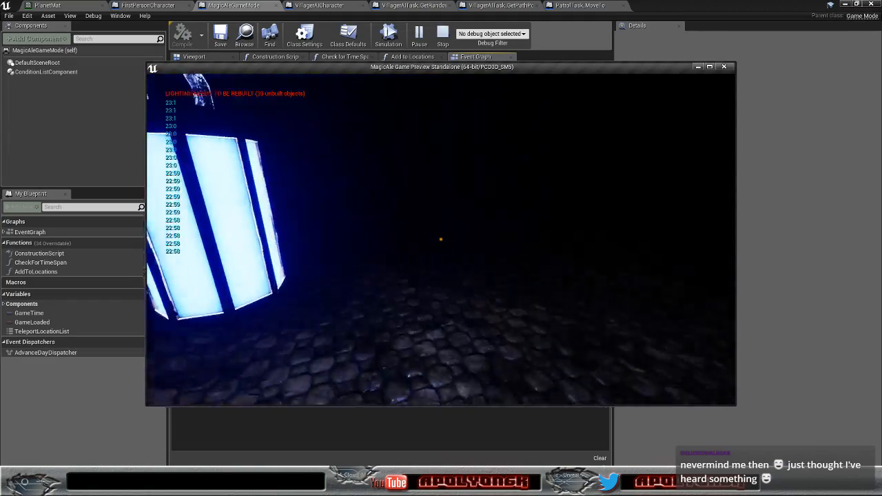
pyautogui.press('w')
pyautogui.press('w')
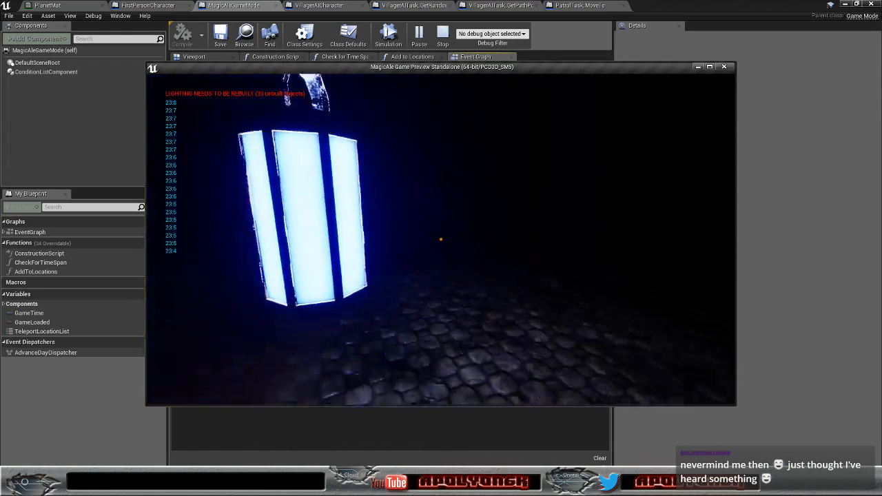
pyautogui.press('w')
pyautogui.press('w')
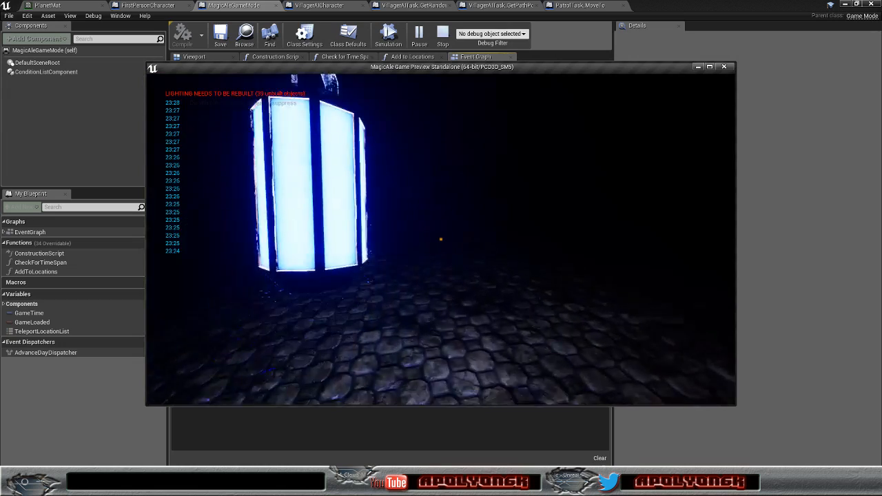
pyautogui.press('w')
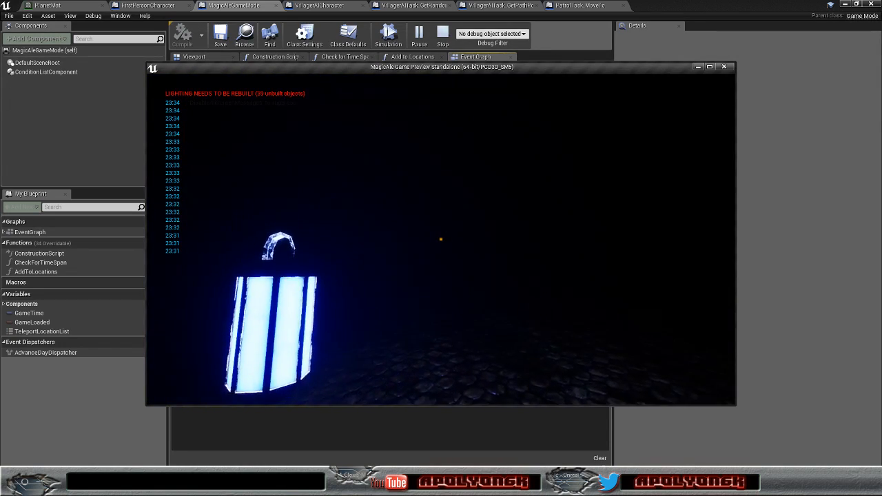
pyautogui.press('w')
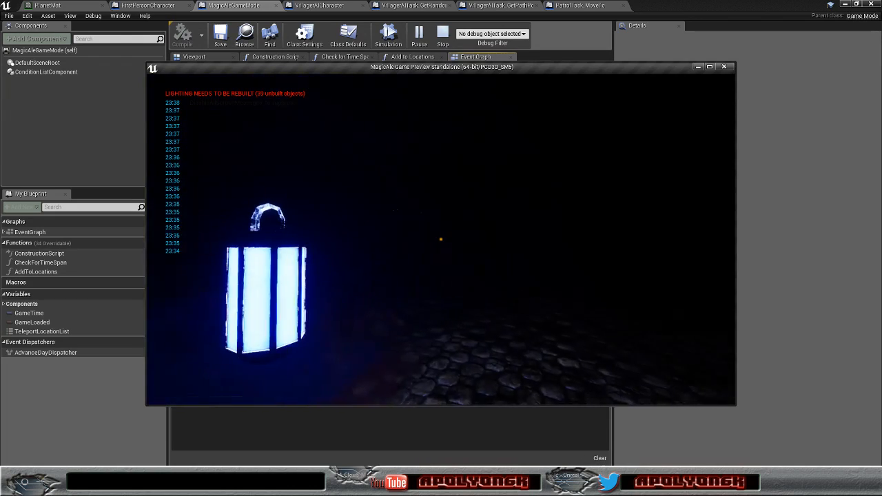
pyautogui.press('w')
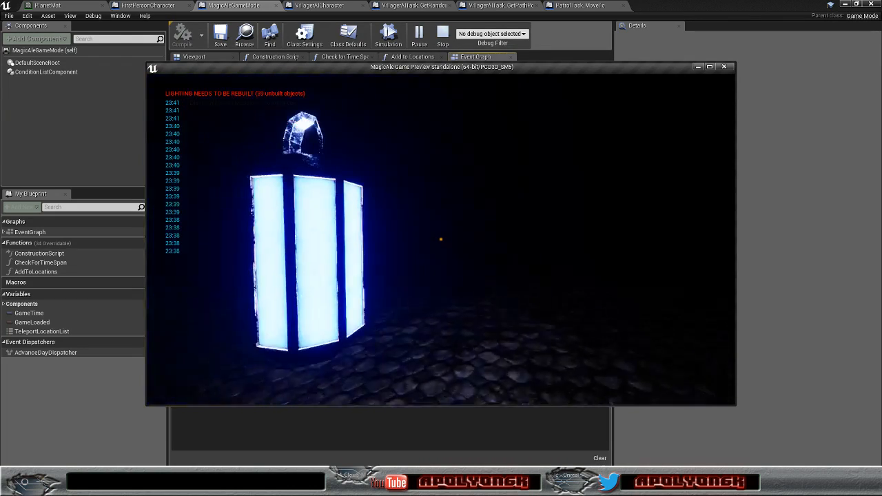
pyautogui.press('w')
pyautogui.press('w')
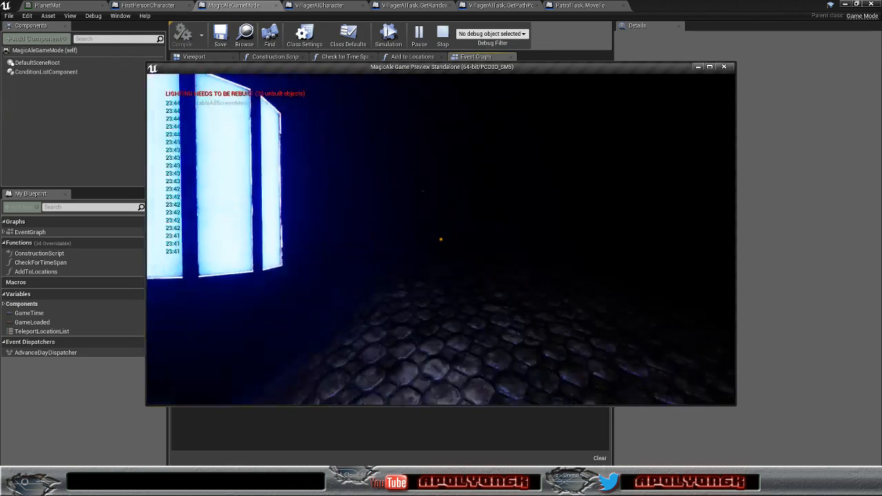
pyautogui.press('w')
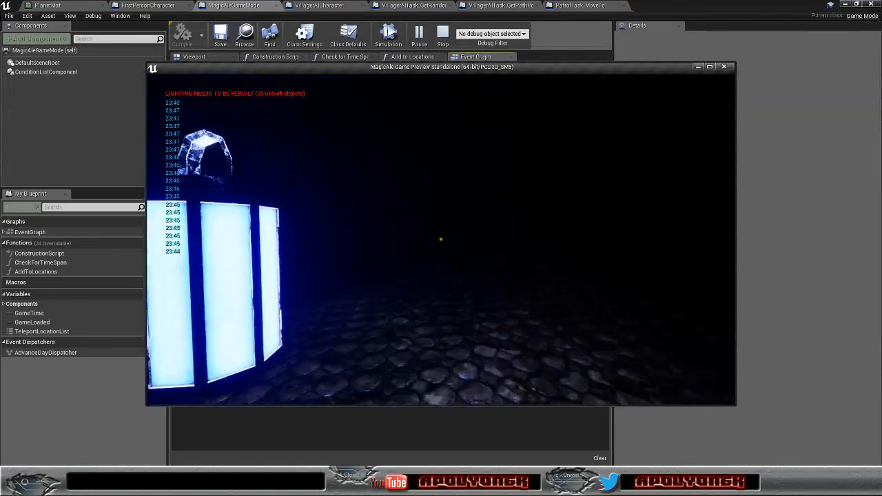
pyautogui.press('w')
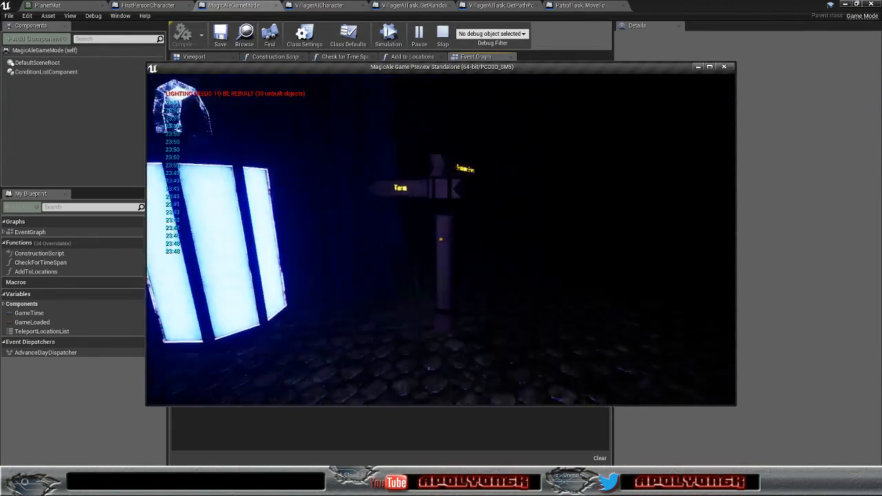
# Step: Continue past the two-armed signpost along the cobbled road to the large building and enter its timber-framed hallway
pyautogui.press('w')
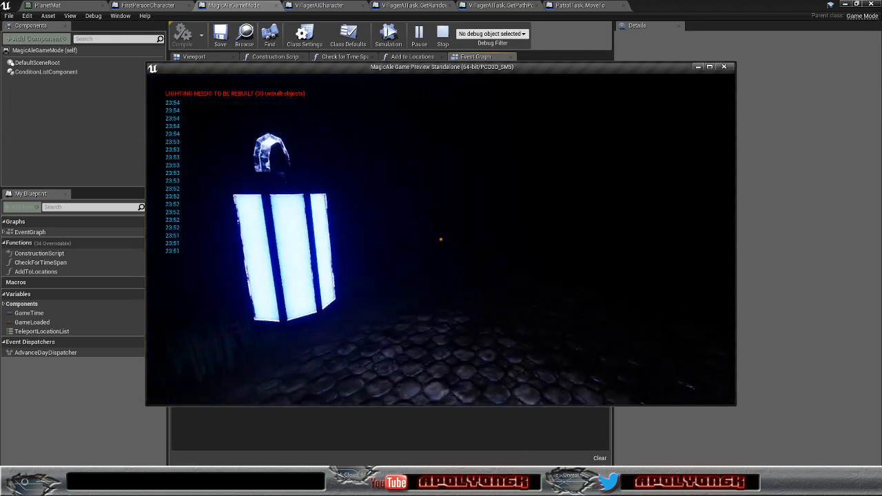
pyautogui.press('w')
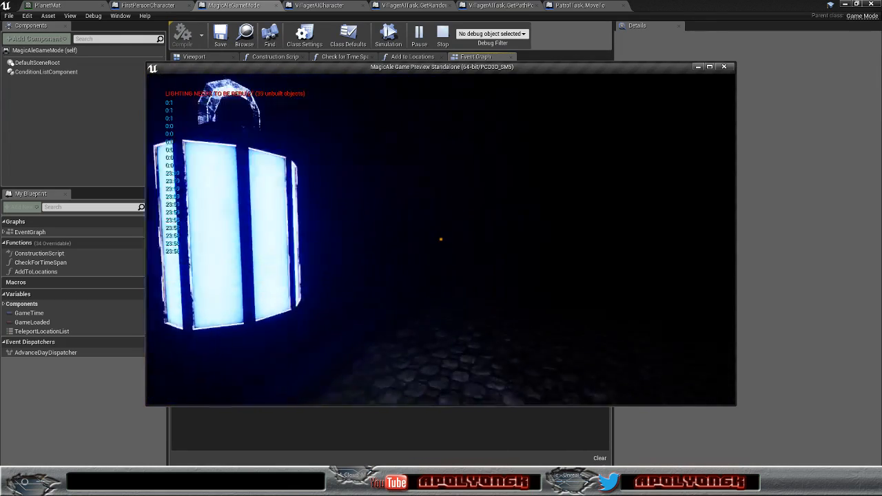
pyautogui.press('w')
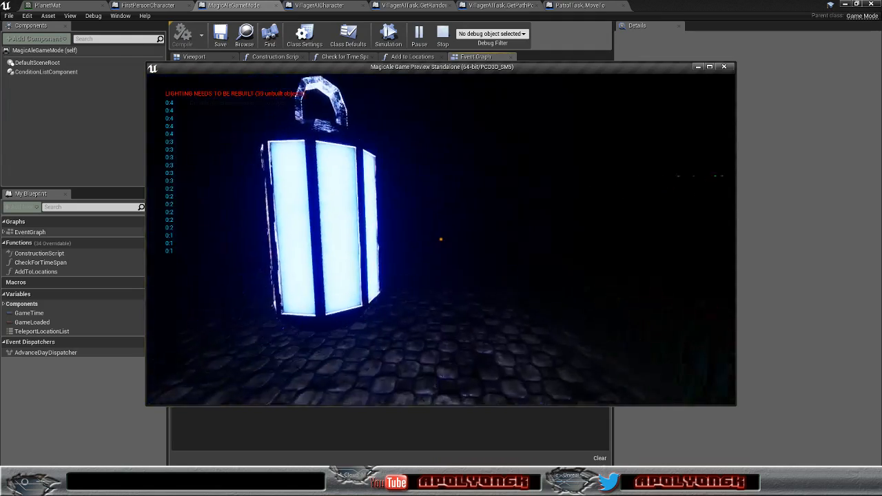
pyautogui.press('w')
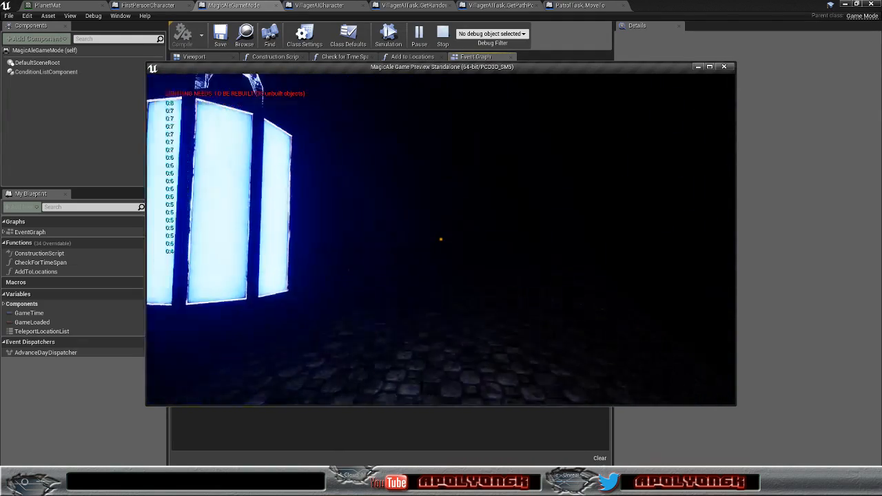
pyautogui.press('w')
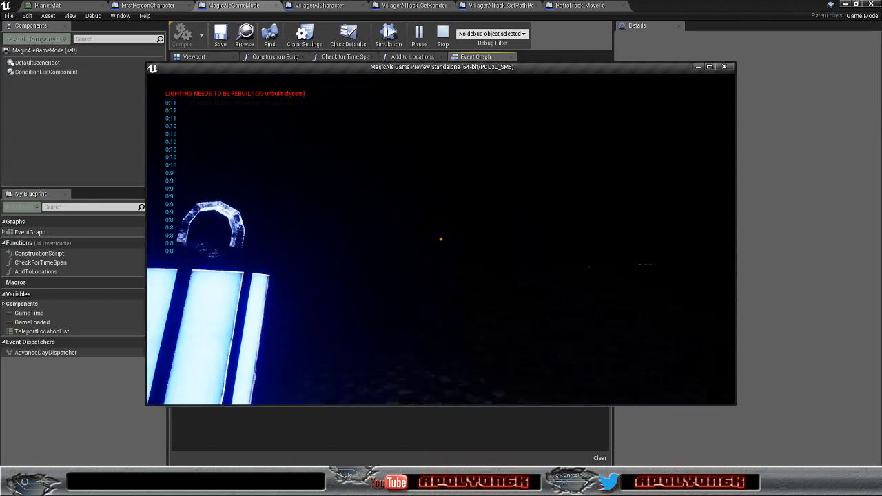
pyautogui.press('w')
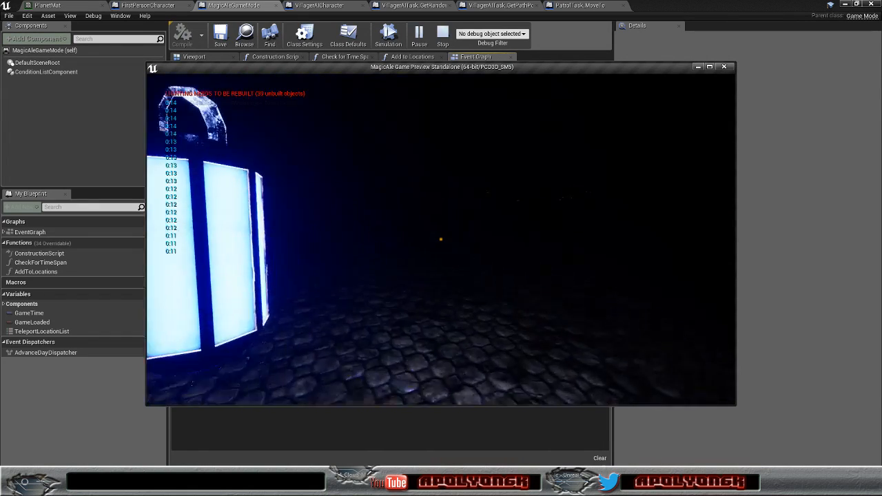
pyautogui.press('w')
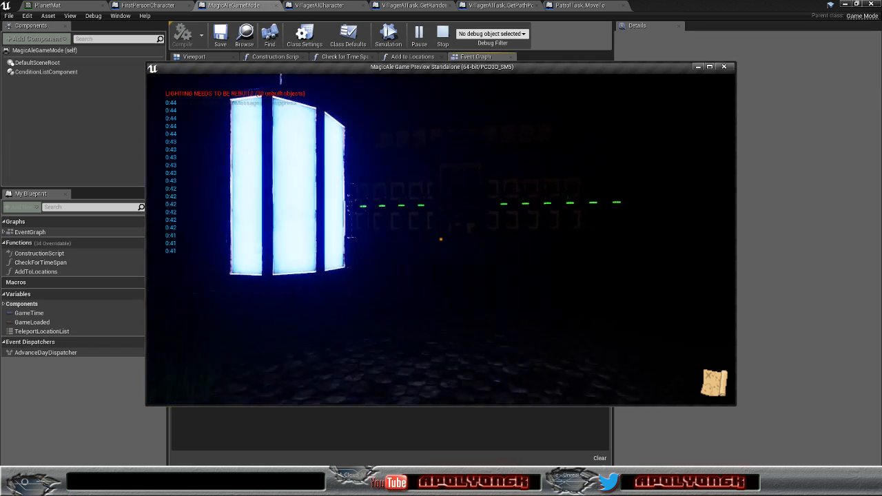
pyautogui.press('w')
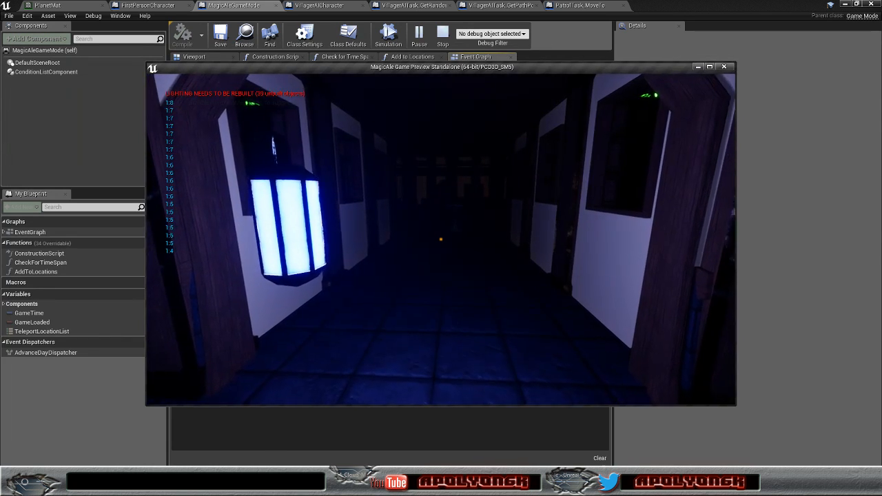
# Step: Explore the dark hall by lantern light, passing the benches, tables and chairs to reach the stools between the wooden pillars
pyautogui.press('w')
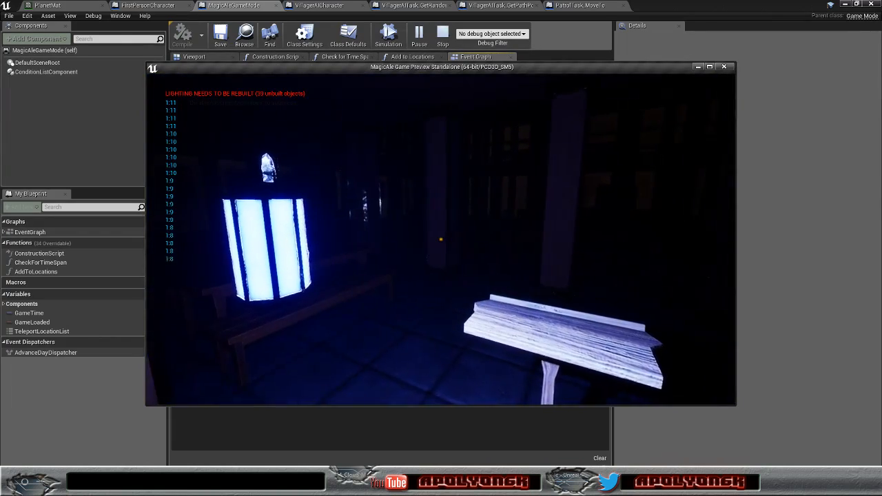
pyautogui.press('w')
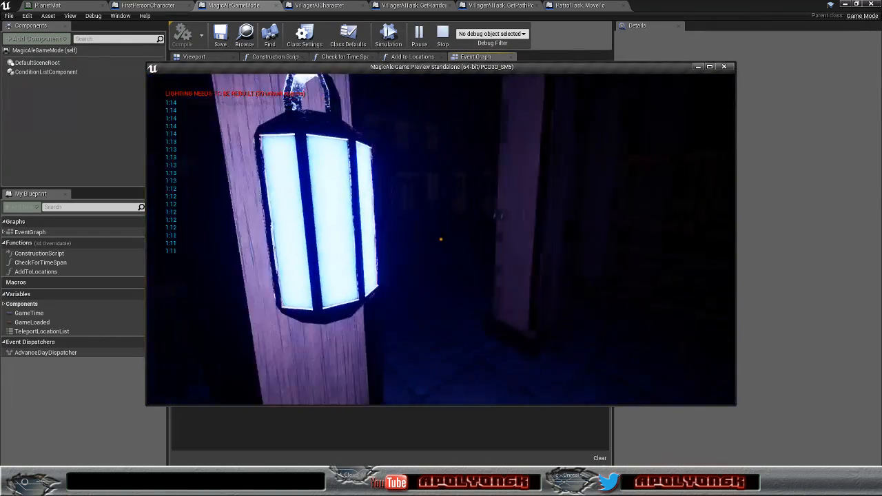
pyautogui.press('w')
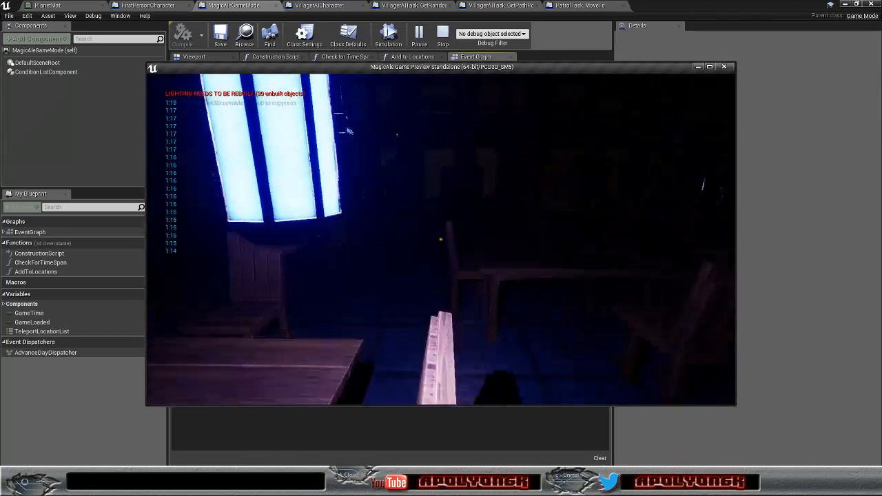
pyautogui.press('w')
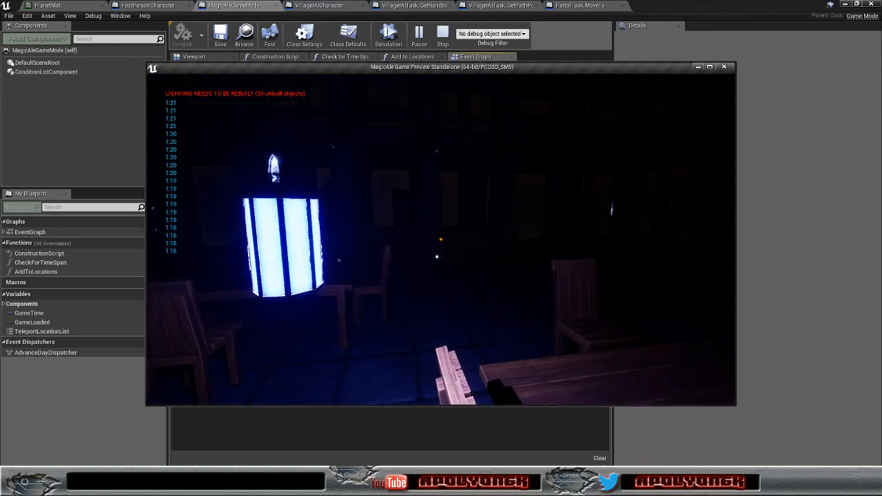
pyautogui.press('w')
pyautogui.press('w')
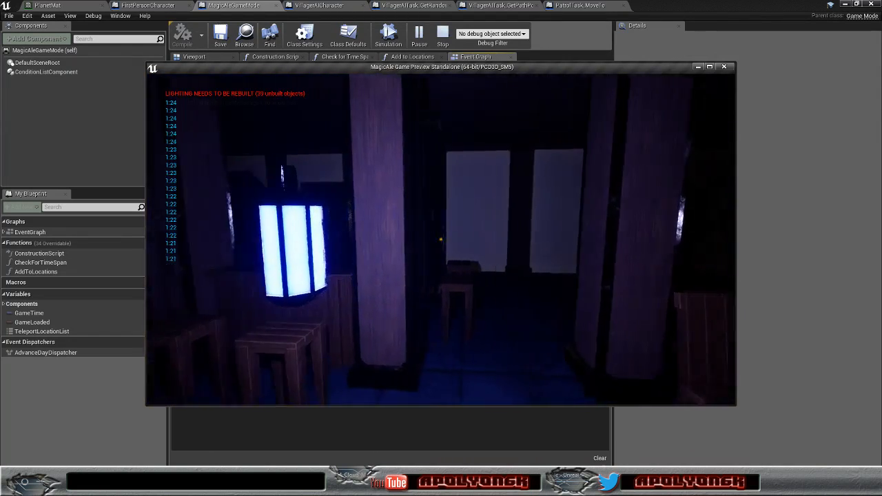
# Step: Try to open the wooden plank door beyond the hall, and walk back toward the barrels
pyautogui.press('w')
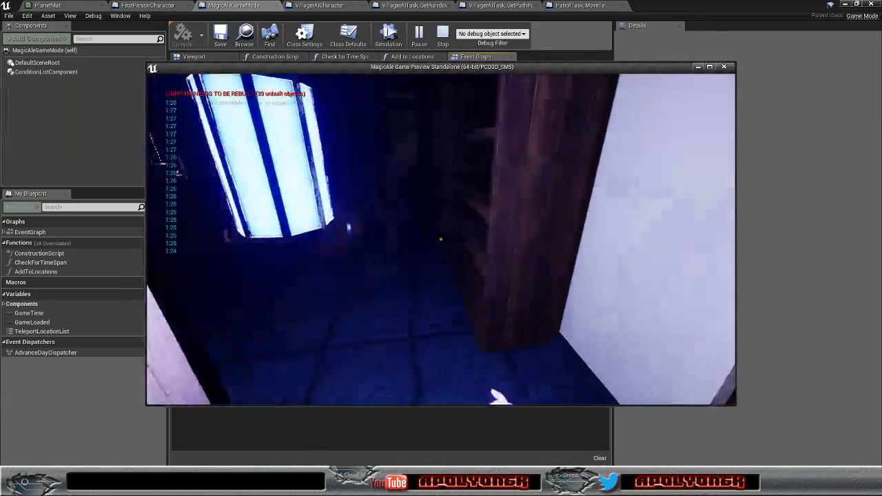
pyautogui.press('w')
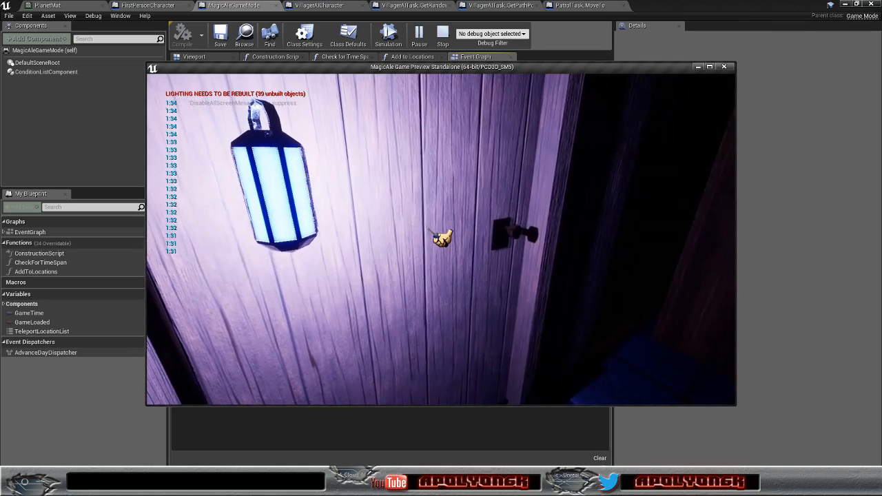
pyautogui.click(441, 238)
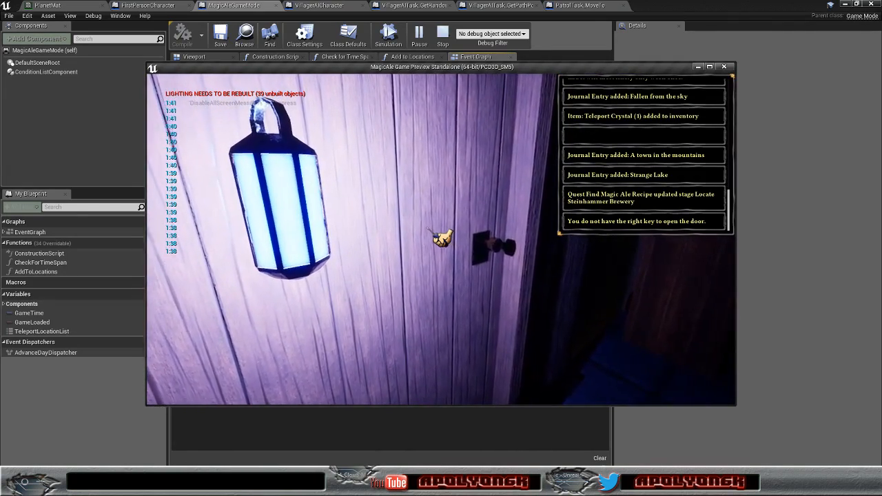
pyautogui.press('w')
pyautogui.press('w')
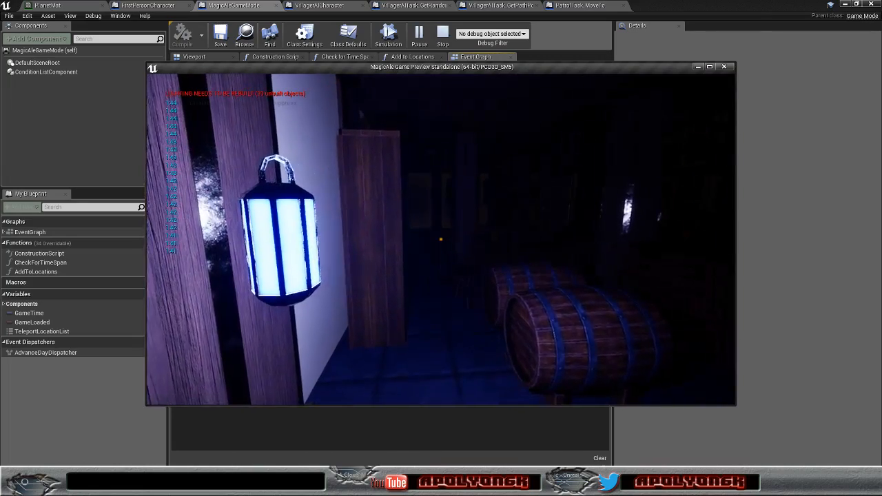
# Step: Walk past the barrels and tables to the long timber-framed corridor by lantern light, and end the play session
pyautogui.press('w')
pyautogui.press('w')
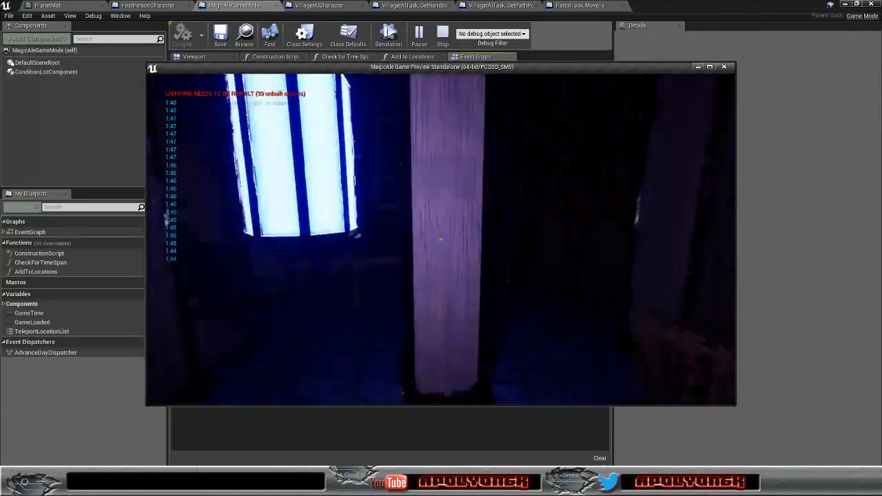
pyautogui.press('w')
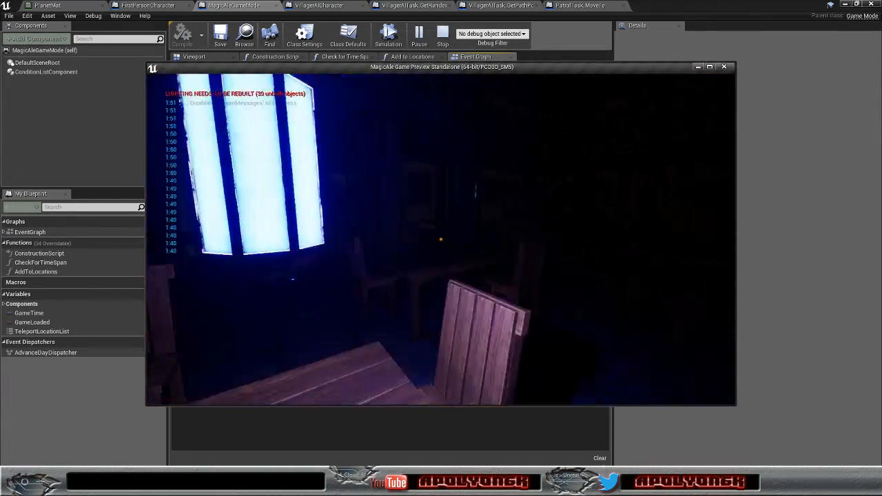
pyautogui.press('w')
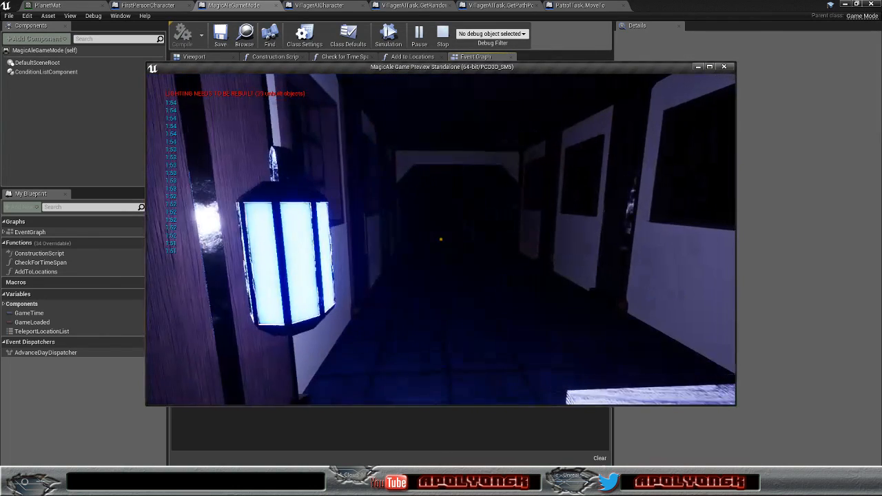
pyautogui.press('Escape')
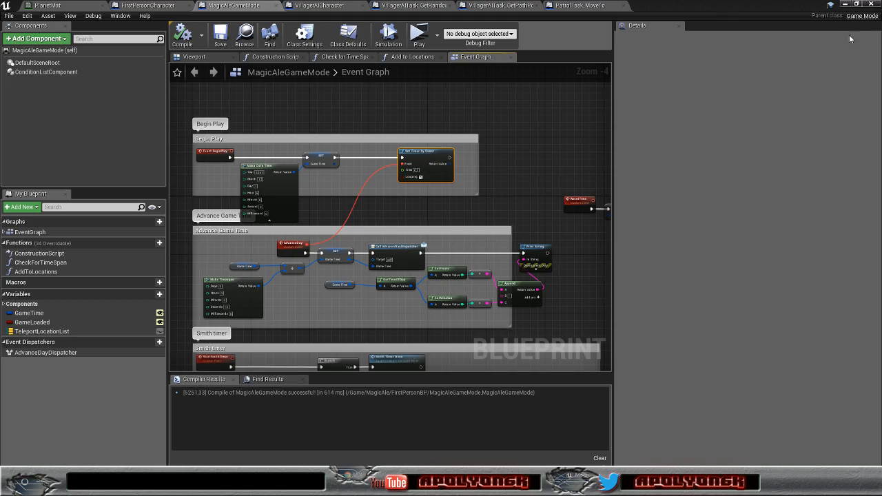
# Step: Return to the Main level and paint the Base landscape layer over bare ground beside the cobbled paths near the house steps
pyautogui.click(845, 4)
pyautogui.moveTo(518, 187); pyautogui.dragTo(193, 204, button='right')
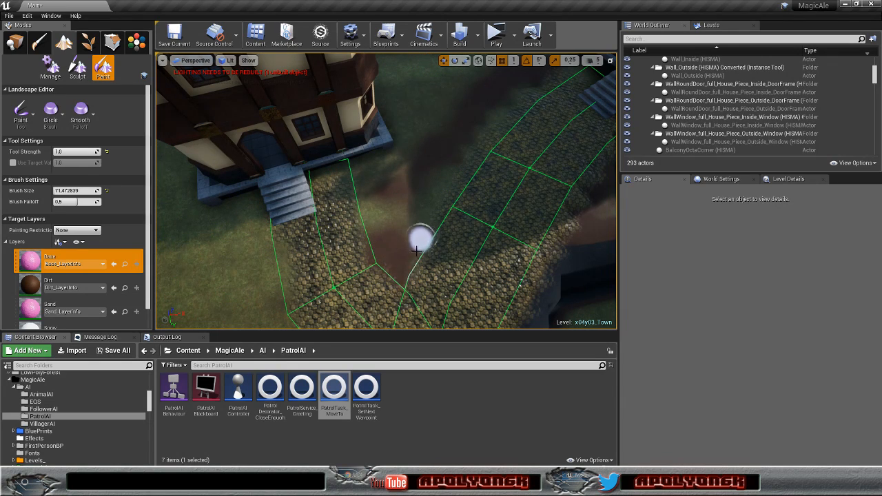
pyautogui.moveTo(490, 132); pyautogui.dragTo(522, 101)
pyautogui.moveTo(522, 101)
pyautogui.mouseDown(button='right')
pyautogui.moveTo(551, 69)
pyautogui.moveTo(492, 200)
pyautogui.mouseUp(button='right')
pyautogui.moveTo(447, 281); pyautogui.dragTo(434, 248)
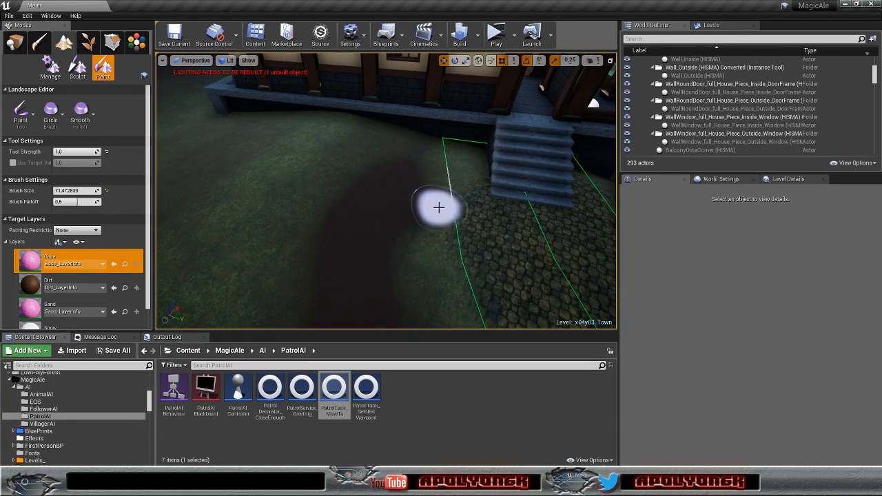
pyautogui.moveTo(443, 216); pyautogui.dragTo(365, 179, button='right')
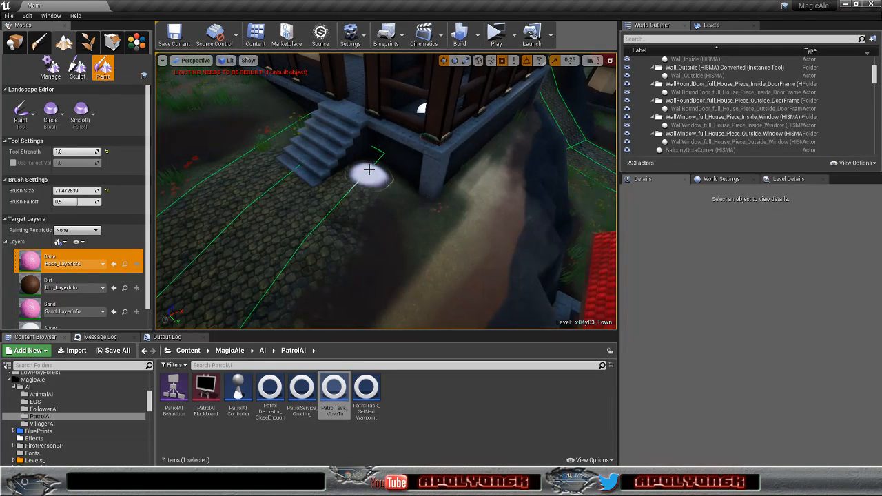
# Step: Examine the ground and cobbled paths around the town's red-roofed houses, gate walls and nearby forest
pyautogui.moveTo(305, 272)
pyautogui.mouseDown(button='right')
pyautogui.moveTo(179, 255)
pyautogui.moveTo(262, 276)
pyautogui.moveTo(364, 251)
pyautogui.mouseUp(button='right')
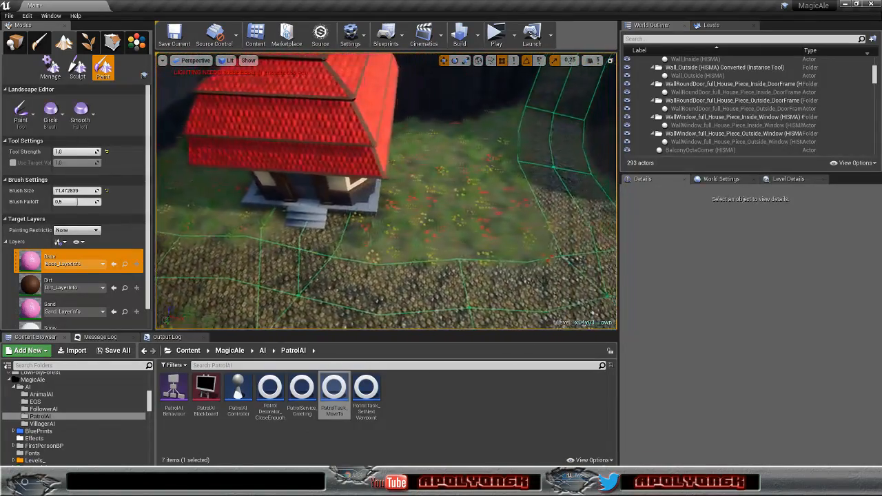
pyautogui.moveTo(385, 191); pyautogui.dragTo(338, 191, button='right')
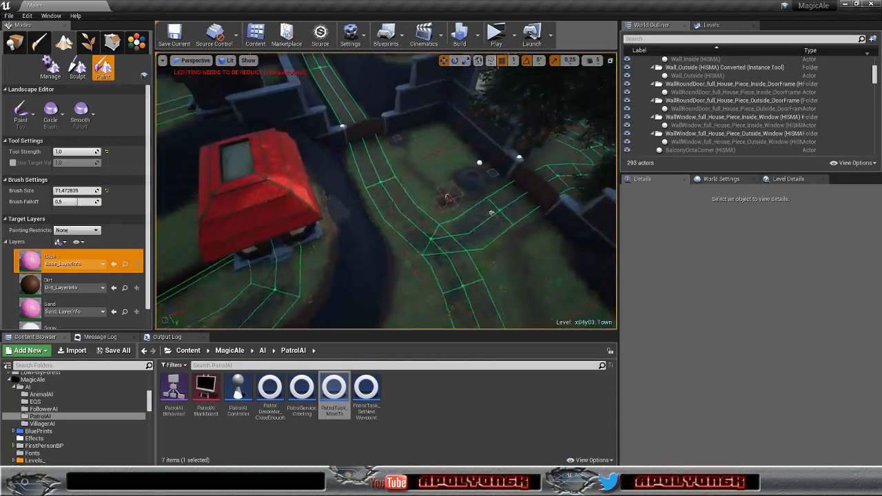
pyautogui.moveTo(386, 191); pyautogui.dragTo(427, 177, button='right')
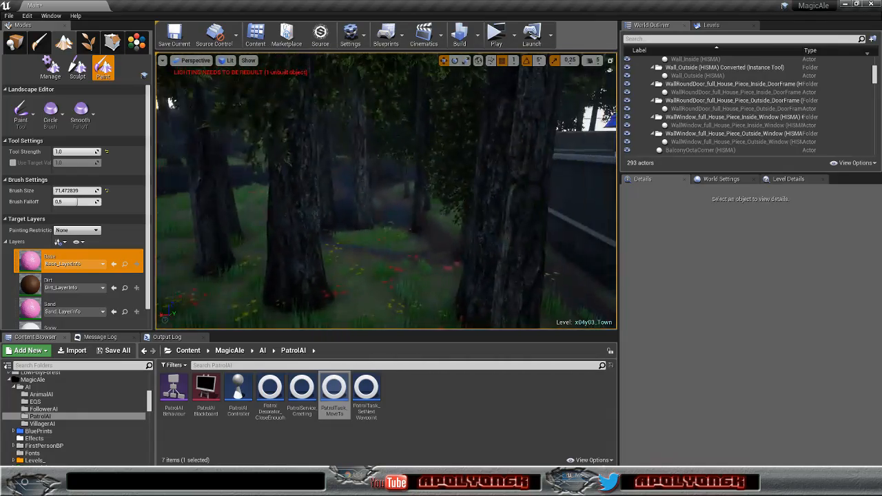
pyautogui.moveTo(386, 191); pyautogui.dragTo(482, 200, button='right')
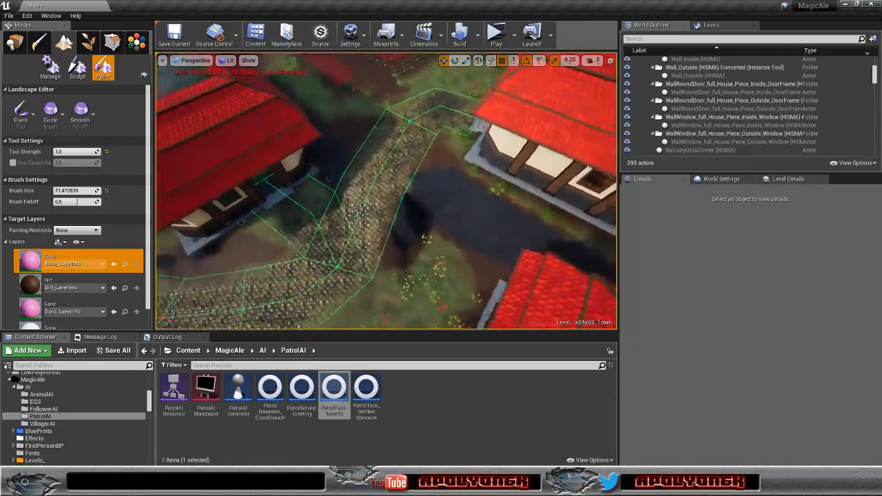
pyautogui.moveTo(386, 191); pyautogui.dragTo(358, 197, button='right')
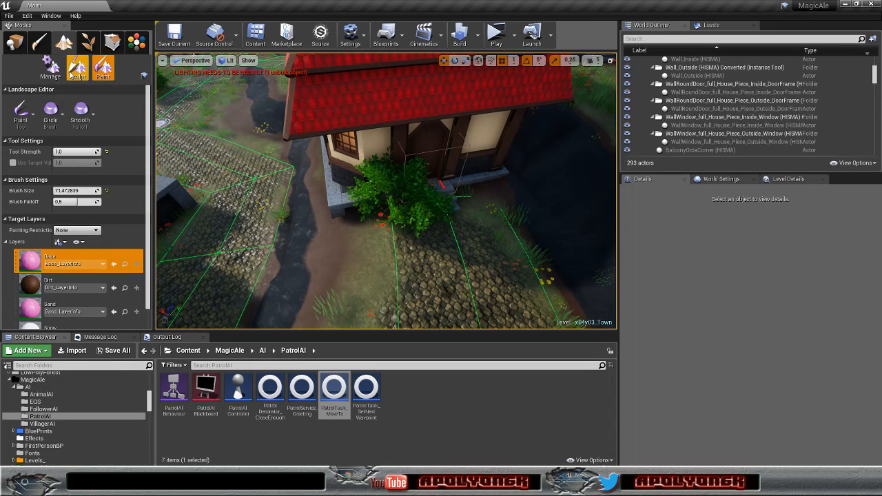
# Step: Cut a hole in the landscape beneath the floor of the small red-roofed house with the Visibility sculpting tool
pyautogui.click(77, 67)
pyautogui.click(26, 116)
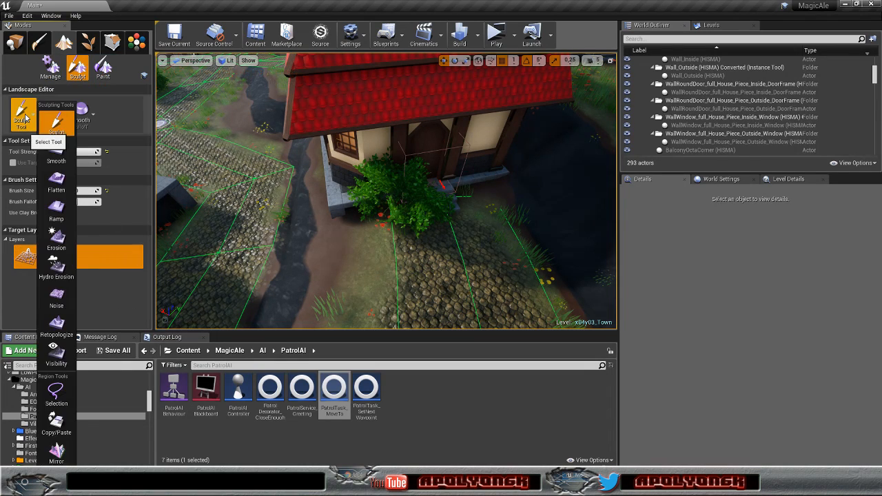
pyautogui.click(68, 355)
pyautogui.moveTo(387, 207); pyautogui.dragTo(503, 181, button='right')
pyautogui.press('a')
pyautogui.press('w')
pyautogui.moveTo(385, 249)
pyautogui.mouseDown(button='right')
pyautogui.moveTo(390, 241)
pyautogui.moveTo(385, 248)
pyautogui.moveTo(377, 240)
pyautogui.mouseUp(button='right')
pyautogui.press('w')
pyautogui.scroll(5, 384, 247)
pyautogui.scroll(3, 377, 240)
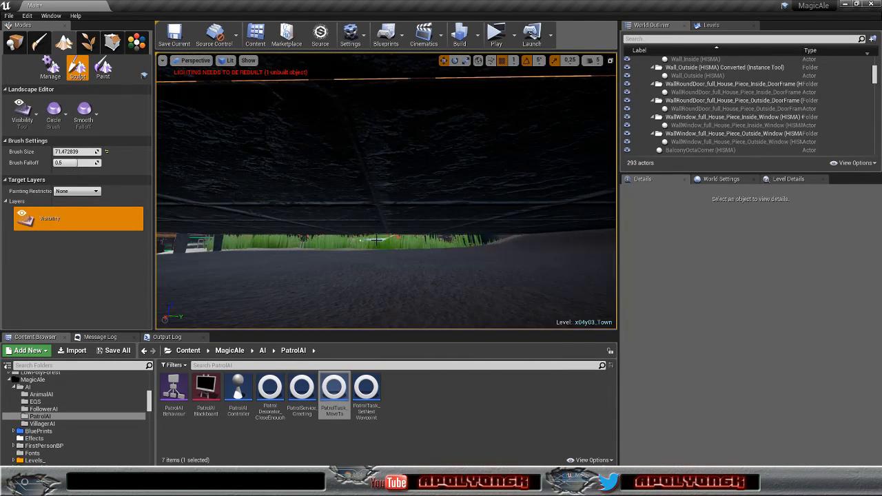
pyautogui.scroll(2, 377, 248)
pyautogui.scroll(2, 379, 256)
pyautogui.moveTo(378, 255); pyautogui.dragTo(269, 280, button='right')
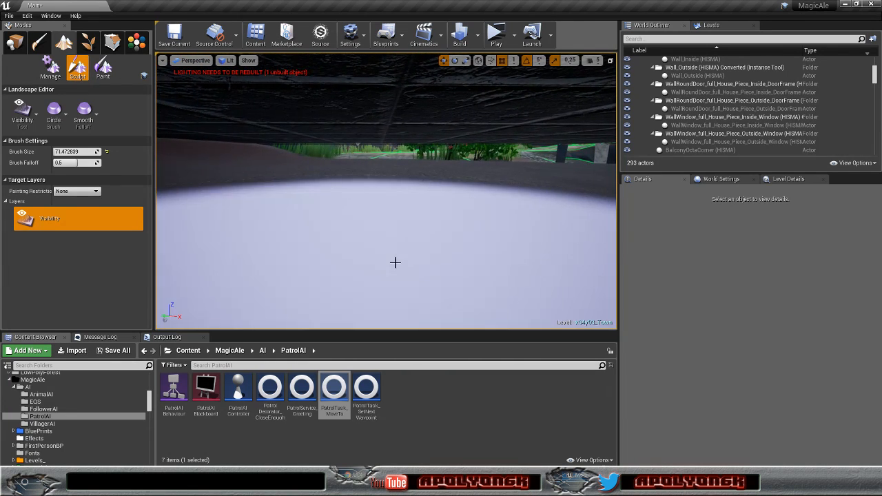
pyautogui.click(352, 250)
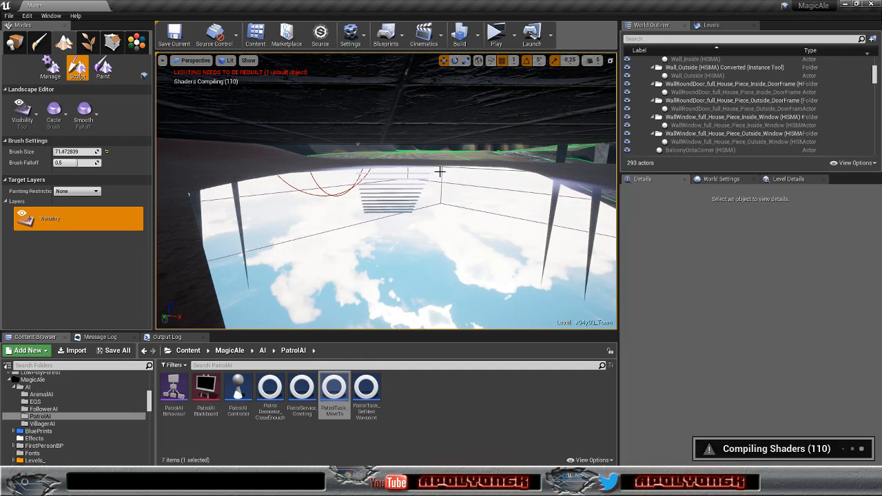
pyautogui.moveTo(469, 166)
pyautogui.mouseDown()
pyautogui.moveTo(228, 178)
pyautogui.moveTo(249, 153)
pyautogui.mouseUp()
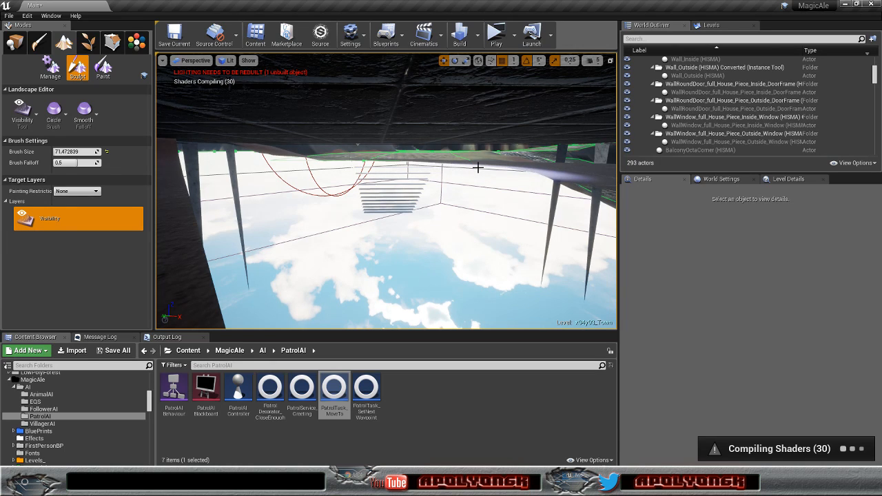
# Step: Extend the landscape hole beneath the house toward its other foundation walls
pyautogui.moveTo(441, 198)
pyautogui.mouseDown(button='right')
pyautogui.moveTo(475, 220)
pyautogui.moveTo(476, 175)
pyautogui.moveTo(266, 175)
pyautogui.moveTo(323, 148)
pyautogui.mouseUp(button='right')
pyautogui.moveTo(433, 140)
pyautogui.mouseDown()
pyautogui.moveTo(483, 133)
pyautogui.moveTo(361, 132)
pyautogui.moveTo(246, 177)
pyautogui.mouseUp()
pyautogui.moveTo(306, 153); pyautogui.dragTo(429, 147, button='right')
pyautogui.moveTo(307, 153); pyautogui.dragTo(343, 141)
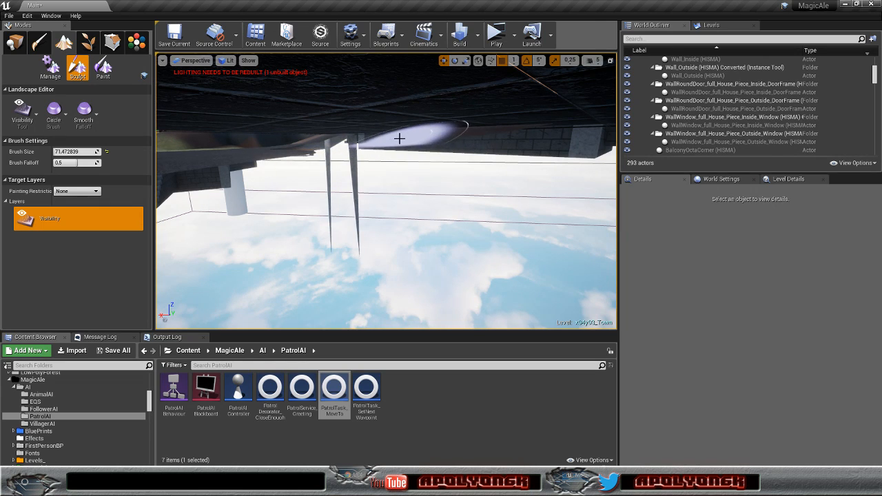
pyautogui.moveTo(247, 163); pyautogui.dragTo(222, 165)
pyautogui.moveTo(222, 165)
pyautogui.mouseDown(button='right')
pyautogui.moveTo(157, 160)
pyautogui.moveTo(171, 200)
pyautogui.mouseUp(button='right')
pyautogui.press('w')
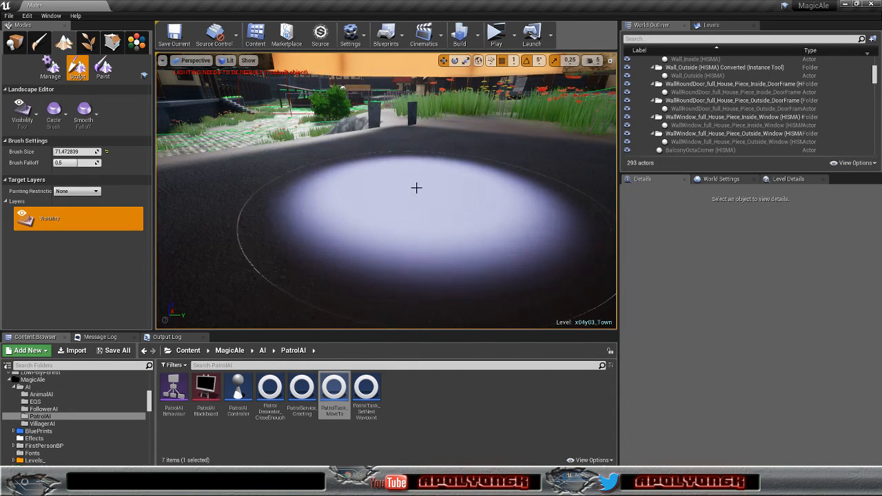
# Step: Hide the landscape patch remaining under the house between the grassy edge and the stone foundation
pyautogui.moveTo(415, 187); pyautogui.dragTo(482, 192, button='right')
pyautogui.moveTo(433, 168); pyautogui.dragTo(429, 173, button='right')
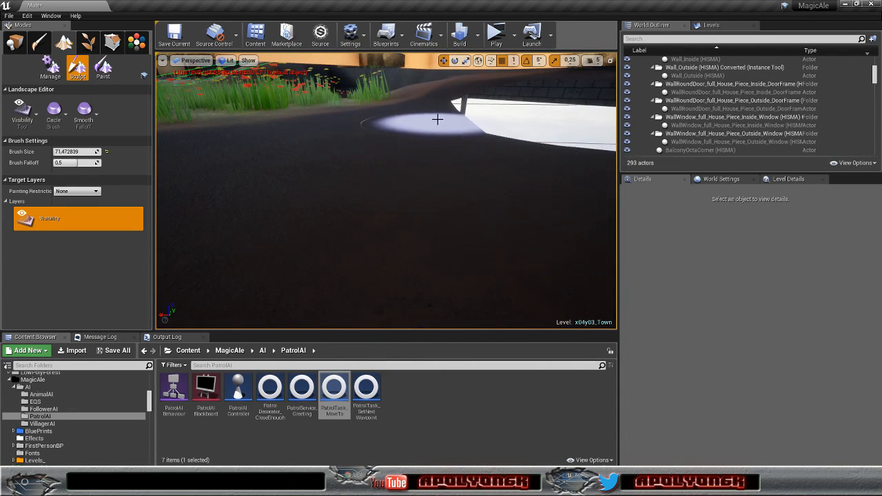
pyautogui.moveTo(437, 120); pyautogui.dragTo(413, 126)
pyautogui.moveTo(321, 142)
pyautogui.mouseDown()
pyautogui.moveTo(320, 174)
pyautogui.moveTo(474, 172)
pyautogui.mouseUp()
pyautogui.moveTo(475, 172)
pyautogui.mouseDown(button='right')
pyautogui.moveTo(599, 169)
pyautogui.moveTo(503, 181)
pyautogui.mouseUp(button='right')
pyautogui.moveTo(427, 187)
pyautogui.mouseDown()
pyautogui.moveTo(352, 205)
pyautogui.moveTo(455, 139)
pyautogui.mouseUp()
pyautogui.moveTo(504, 115); pyautogui.dragTo(528, 116)
# Step: Cut away the last landscape strips along the edges of the hole under the house floor
pyautogui.moveTo(528, 117); pyautogui.dragTo(634, 86, button='right')
pyautogui.moveTo(402, 168); pyautogui.dragTo(401, 172, button='right')
pyautogui.moveTo(401, 173)
pyautogui.mouseDown()
pyautogui.moveTo(368, 204)
pyautogui.moveTo(356, 171)
pyautogui.mouseUp()
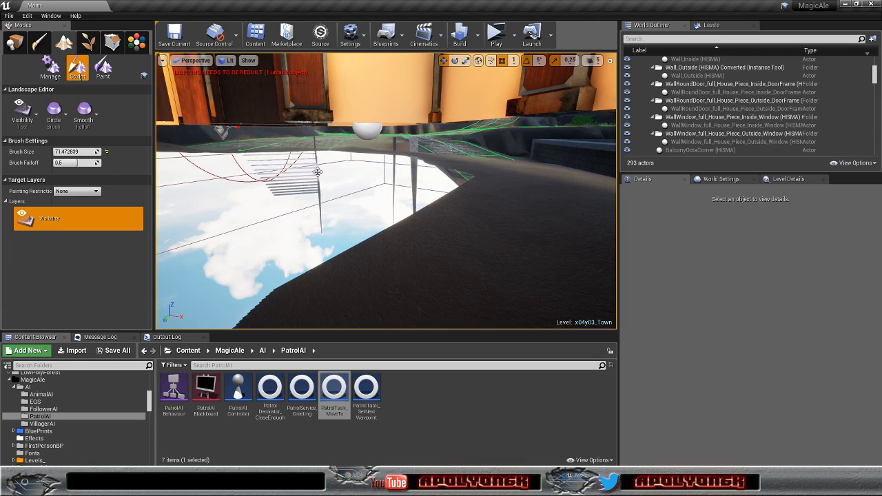
pyautogui.moveTo(417, 198)
pyautogui.mouseDown()
pyautogui.moveTo(439, 194)
pyautogui.moveTo(382, 239)
pyautogui.mouseUp()
pyautogui.moveTo(382, 238); pyautogui.dragTo(503, 241, button='right')
pyautogui.moveTo(309, 219); pyautogui.dragTo(326, 204)
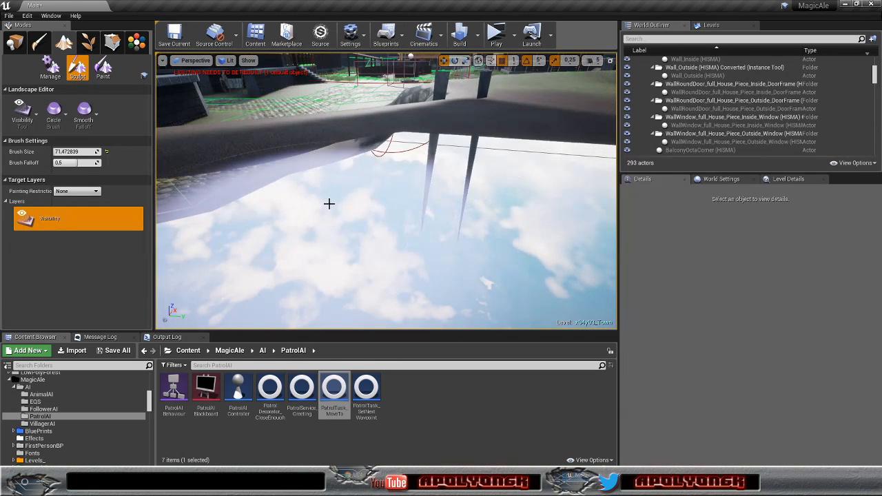
# Step: Paint the Base and Dirt landscape layers around the house's front corner to clear the bush covering its entrance steps
pyautogui.moveTo(501, 132); pyautogui.dragTo(793, 190, button='right')
pyautogui.moveTo(385, 191); pyautogui.dragTo(364, 131, button='right')
pyautogui.click(106, 66)
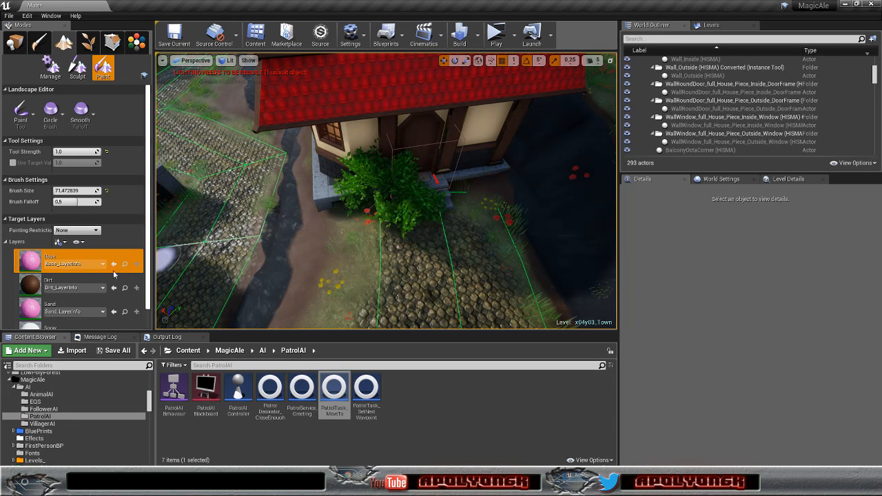
pyautogui.moveTo(324, 214); pyautogui.dragTo(348, 209)
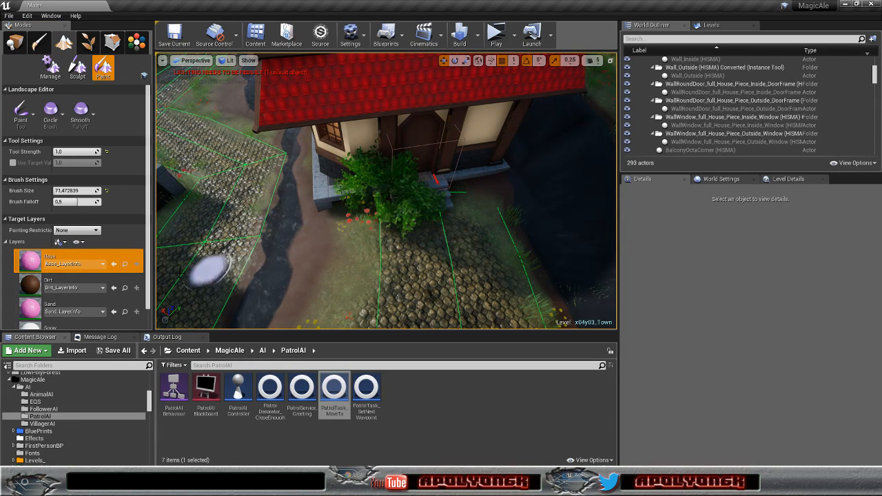
pyautogui.click(30, 287)
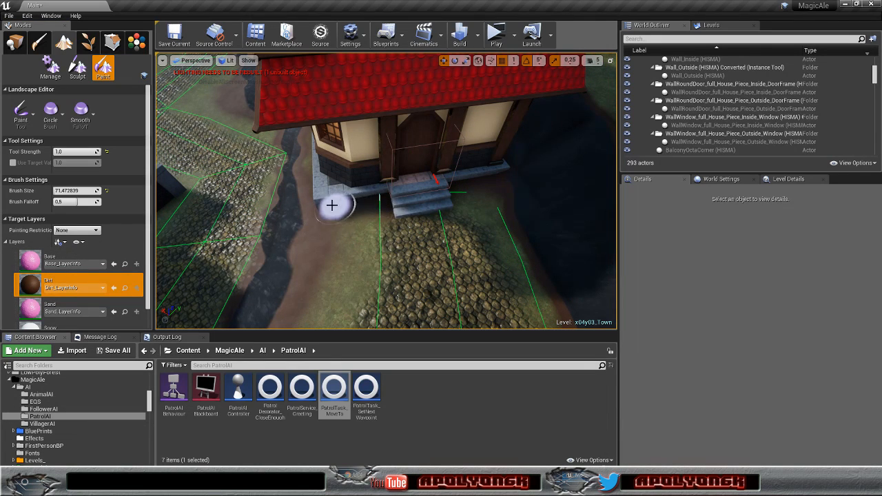
pyautogui.press('a')
pyautogui.moveTo(411, 204); pyautogui.dragTo(494, 197, button='right')
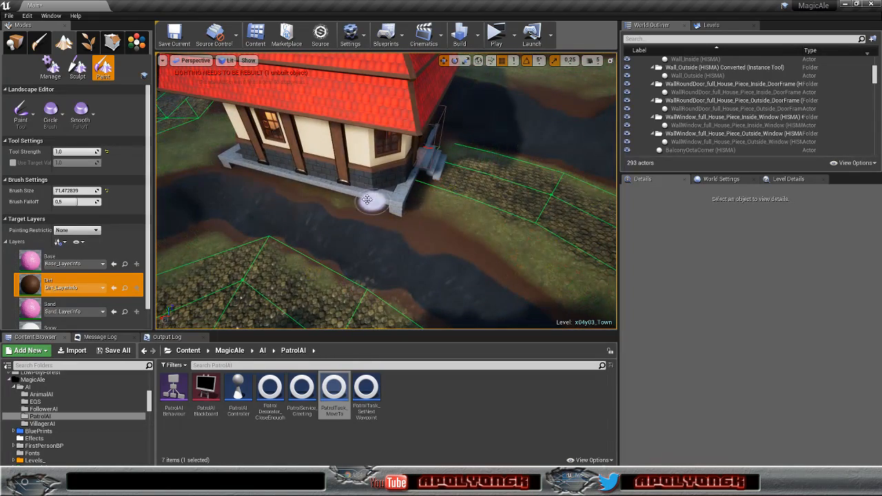
# Step: Hide the landscape beneath the floor of another red-roofed house with the Visibility sculpting tool
pyautogui.press('d')
pyautogui.moveTo(317, 188); pyautogui.dragTo(379, 188, button='right')
pyautogui.press('w')
pyautogui.press('w')
pyautogui.press('w')
pyautogui.press('s')
pyautogui.press('w')
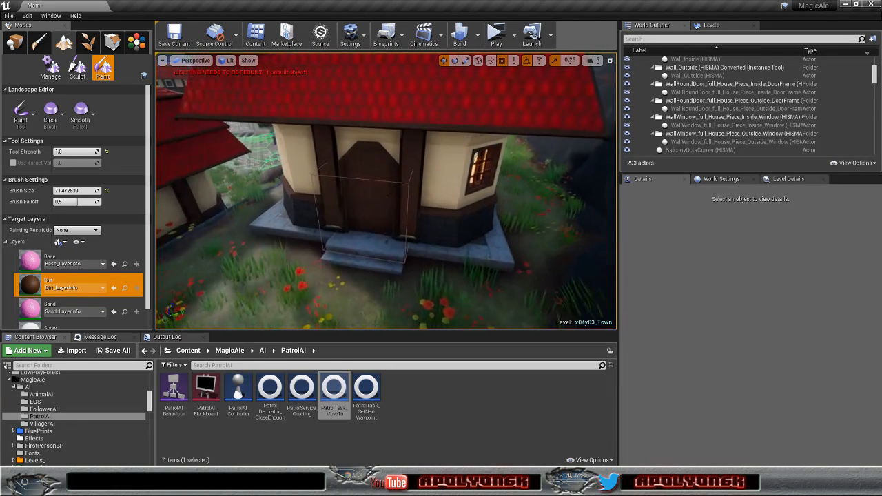
pyautogui.click(77, 66)
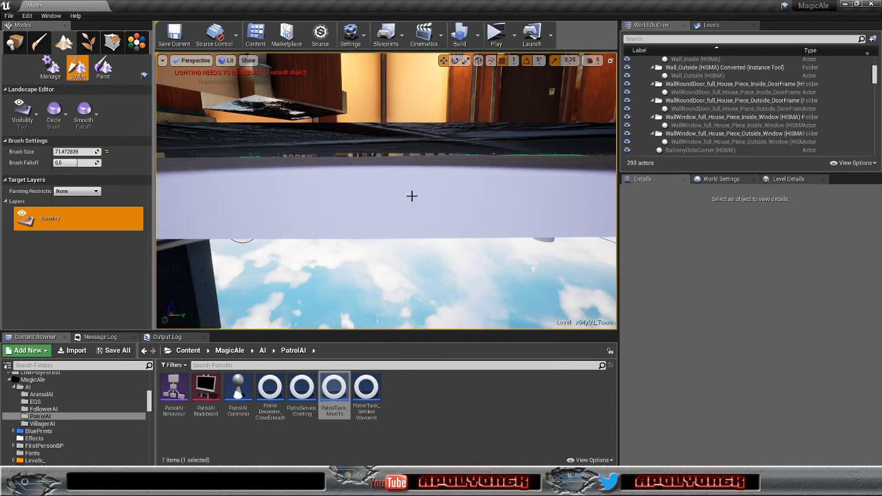
pyautogui.moveTo(447, 173); pyautogui.dragTo(606, 172, button='right')
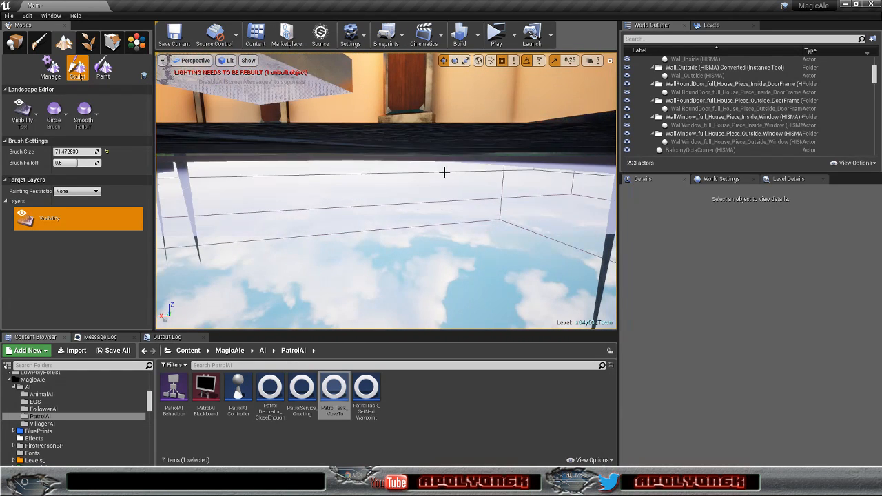
pyautogui.moveTo(456, 179); pyautogui.dragTo(541, 181, button='right')
# Step: Switch to placement mode and hide the FoundationCorner (HISMA) and FoundationWall (HISMA) actors around the town houses
pyautogui.moveTo(404, 193)
pyautogui.mouseDown(button='right')
pyautogui.moveTo(386, 193)
pyautogui.moveTo(407, 193)
pyautogui.moveTo(414, 255)
pyautogui.moveTo(428, 252)
pyautogui.moveTo(386, 238)
pyautogui.mouseUp(button='right')
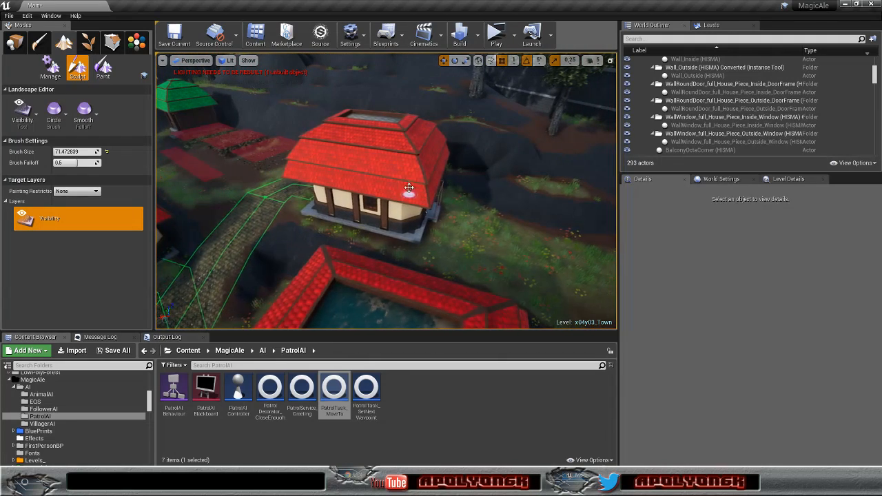
pyautogui.click(11, 47)
pyautogui.click(383, 196)
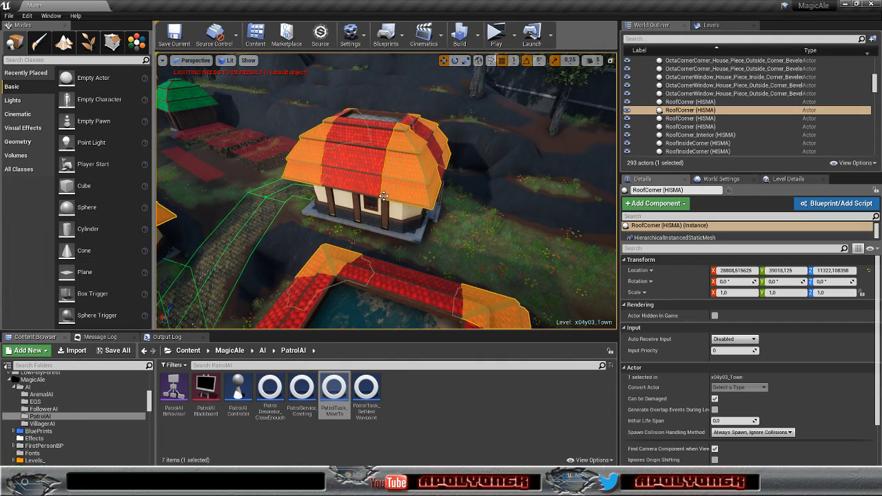
pyautogui.click(408, 234)
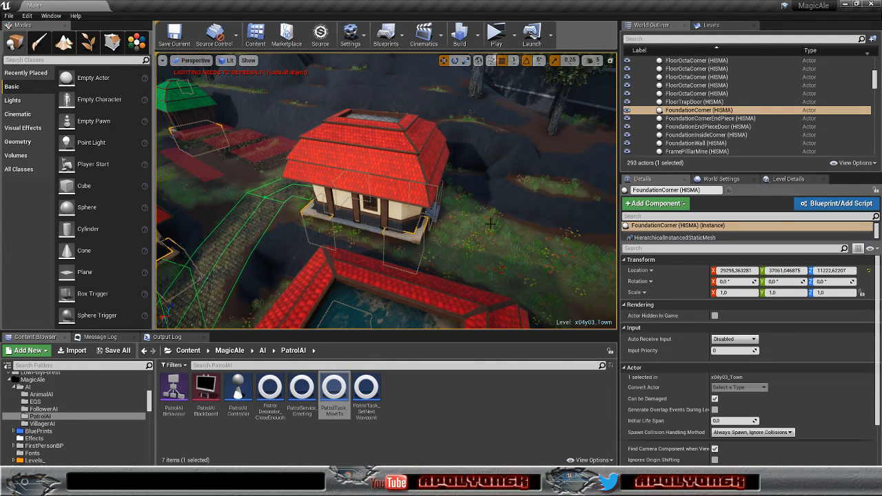
pyautogui.click(626, 112)
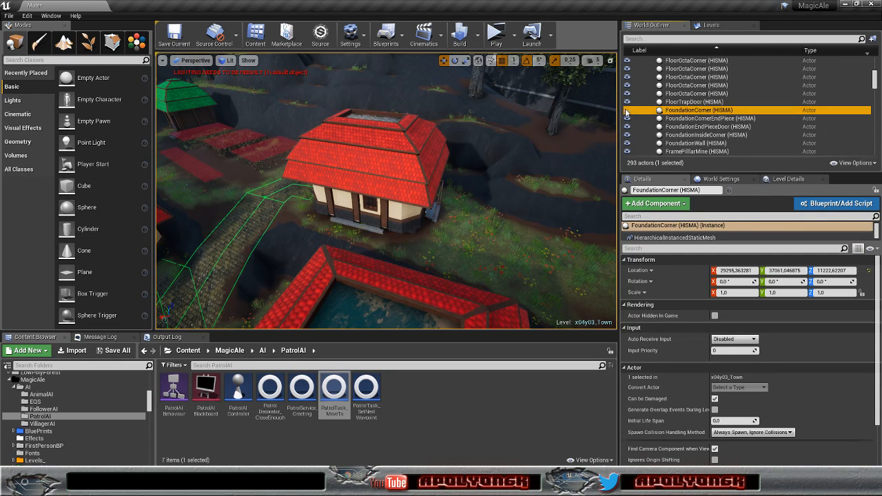
pyautogui.click(379, 229)
pyautogui.click(627, 144)
pyautogui.moveTo(537, 179); pyautogui.dragTo(538, 207, button='right')
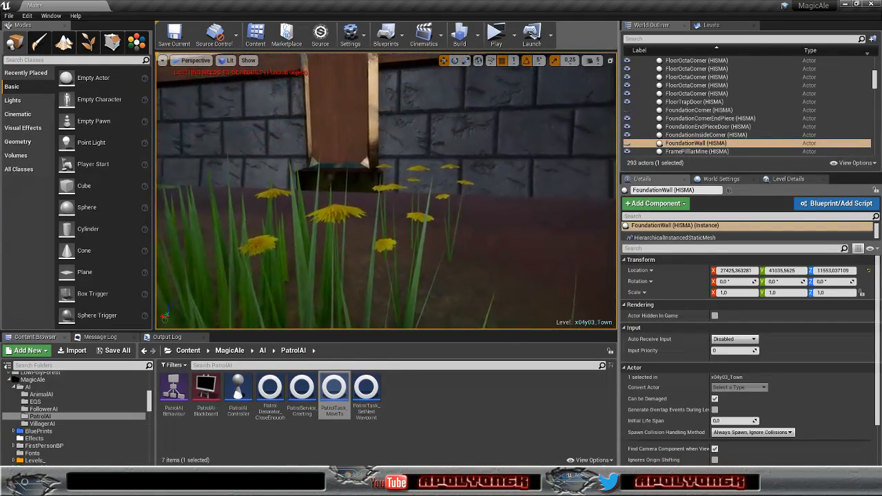
pyautogui.moveTo(538, 207); pyautogui.dragTo(551, 248, button='right')
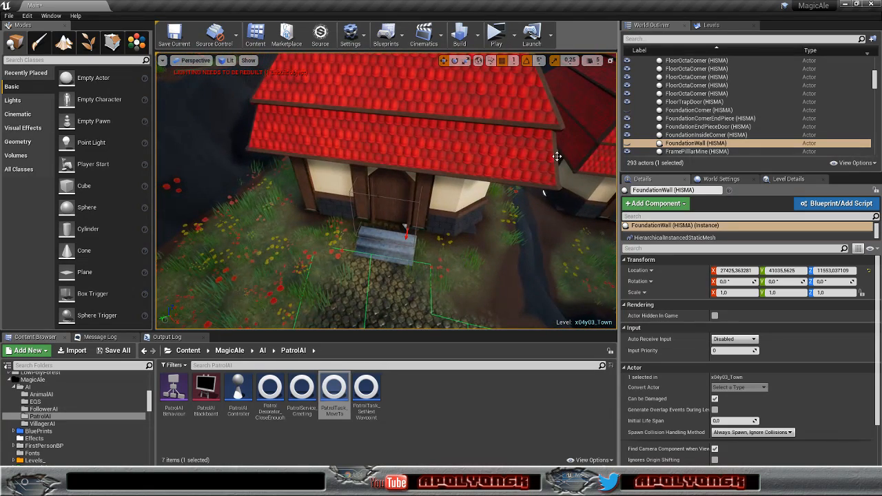
# Step: Unhide the FoundationWall (HISMA) and FoundationCorner (HISMA) actors and switch back to landscape sculpting mode
pyautogui.click(627, 143)
pyautogui.click(628, 110)
pyautogui.moveTo(496, 196); pyautogui.dragTo(486, 164, button='right')
pyautogui.scroll(3, 476, 210)
pyautogui.hotkey('shift', '3')
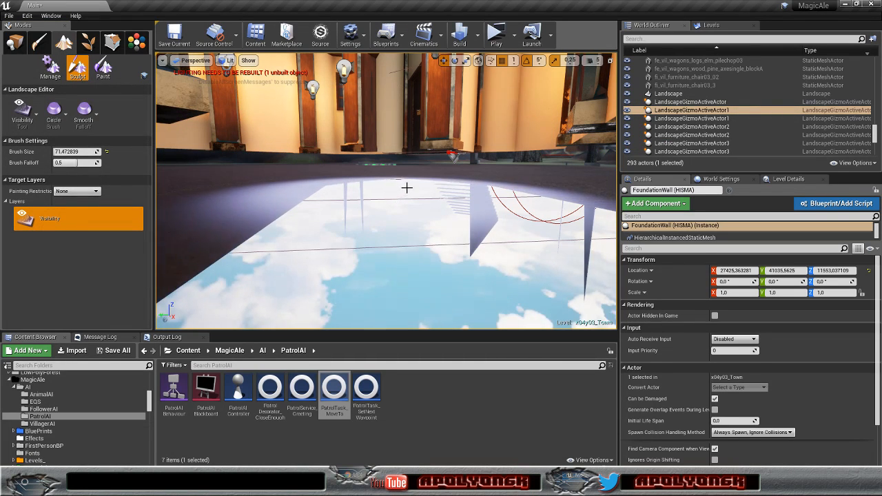
# Step: Cut away leftover landscape along the edge of the hole beneath the house with the Visibility tool
pyautogui.moveTo(438, 174); pyautogui.dragTo(489, 178, button='right')
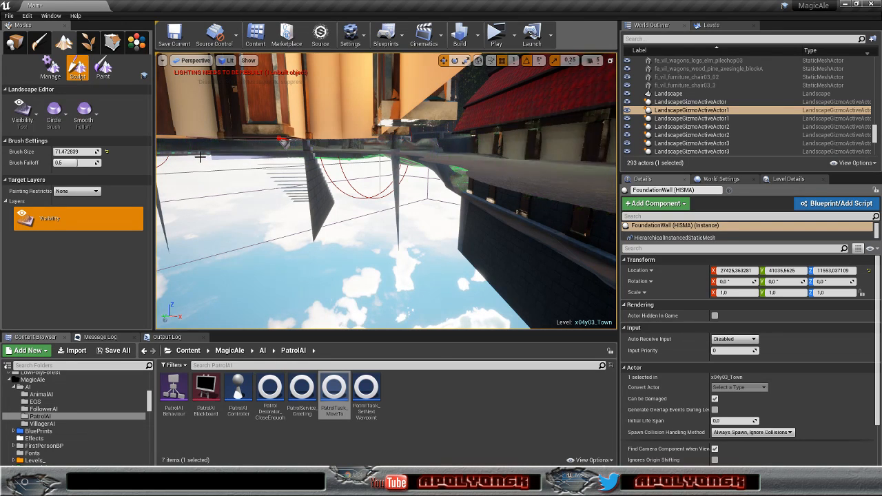
pyautogui.moveTo(278, 200); pyautogui.dragTo(173, 202, button='right')
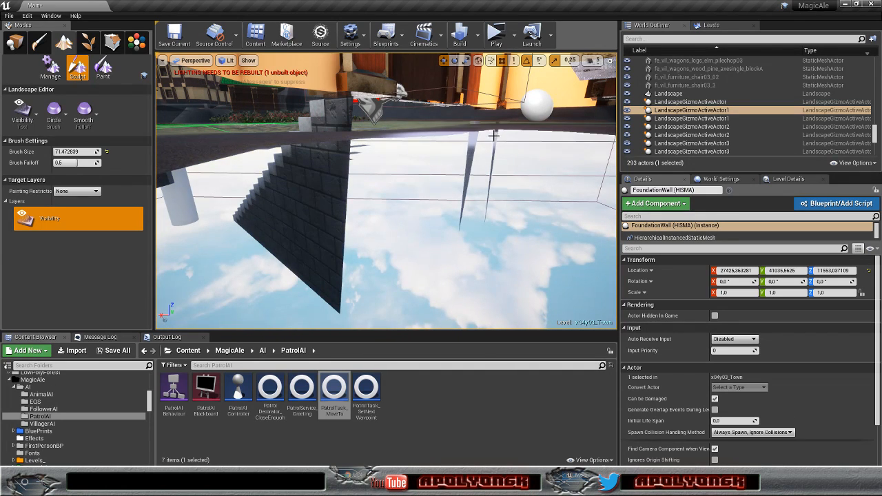
pyautogui.moveTo(524, 169); pyautogui.dragTo(593, 163, button='right')
pyautogui.scroll(5, 515, 170)
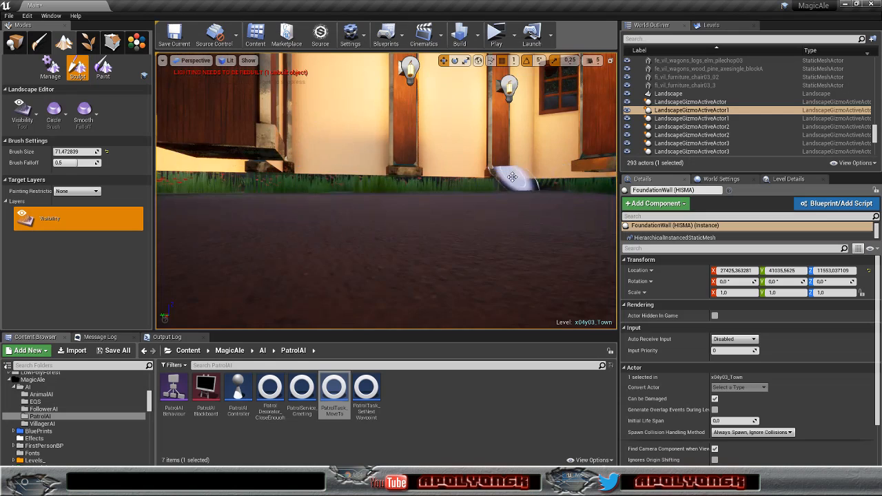
pyautogui.moveTo(515, 173); pyautogui.dragTo(510, 210, button='right')
pyautogui.moveTo(486, 221)
pyautogui.mouseDown()
pyautogui.moveTo(483, 199)
pyautogui.moveTo(344, 170)
pyautogui.moveTo(442, 145)
pyautogui.mouseUp()
pyautogui.moveTo(473, 138); pyautogui.dragTo(517, 168, button='right')
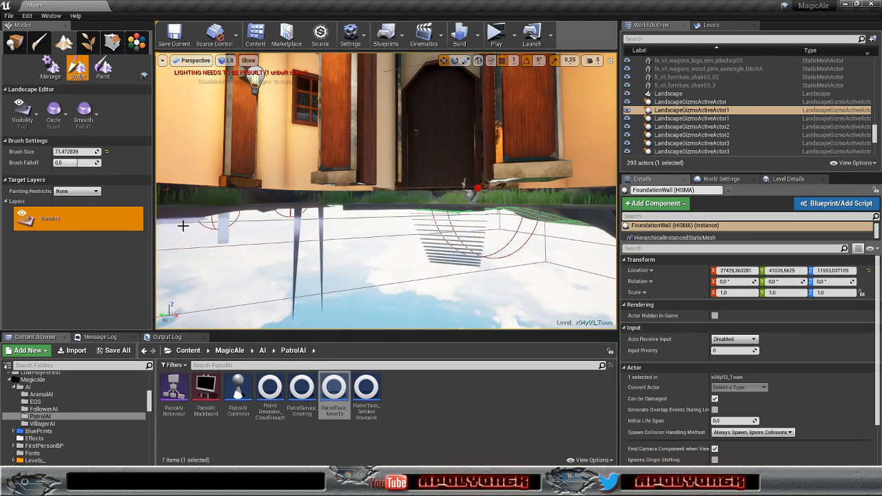
pyautogui.moveTo(174, 220); pyautogui.dragTo(313, 225, button='right')
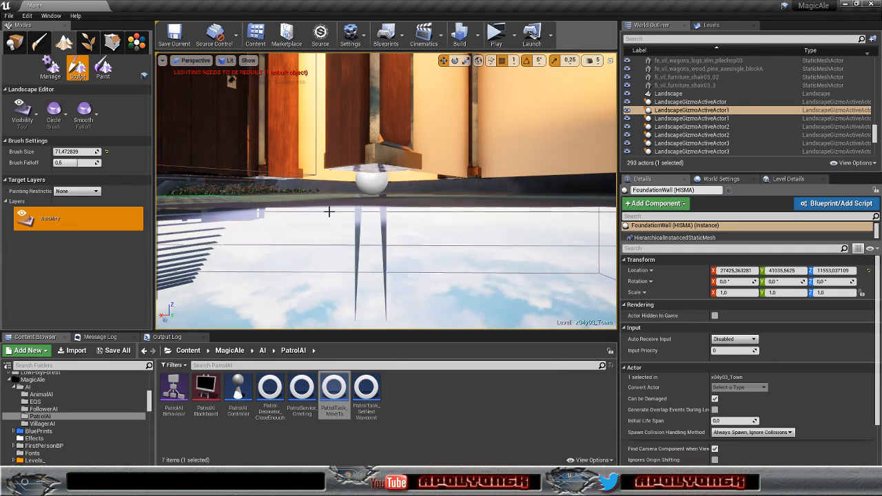
pyautogui.moveTo(383, 203); pyautogui.dragTo(193, 241, button='right')
pyautogui.press('s')
pyautogui.press('w')
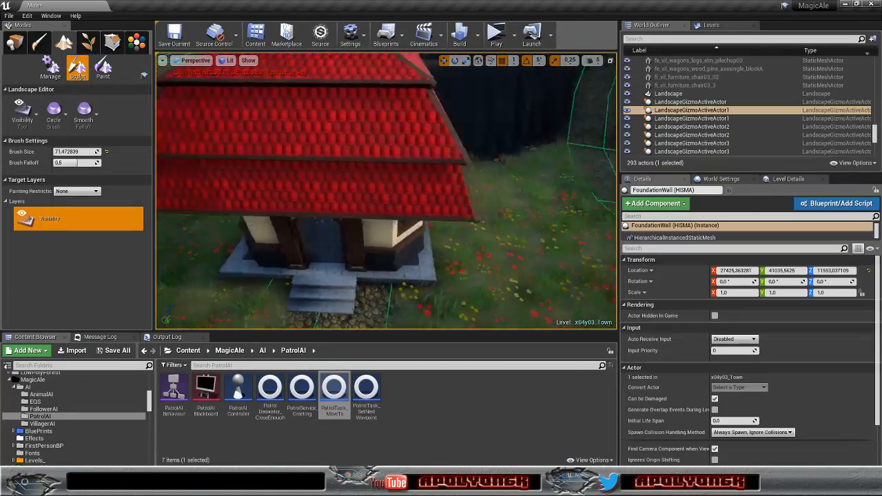
# Step: Set the camera speed to 2 and hide the landscape growing through the blue stone floor of the house
pyautogui.moveTo(386, 191); pyautogui.dragTo(538, 200, button='right')
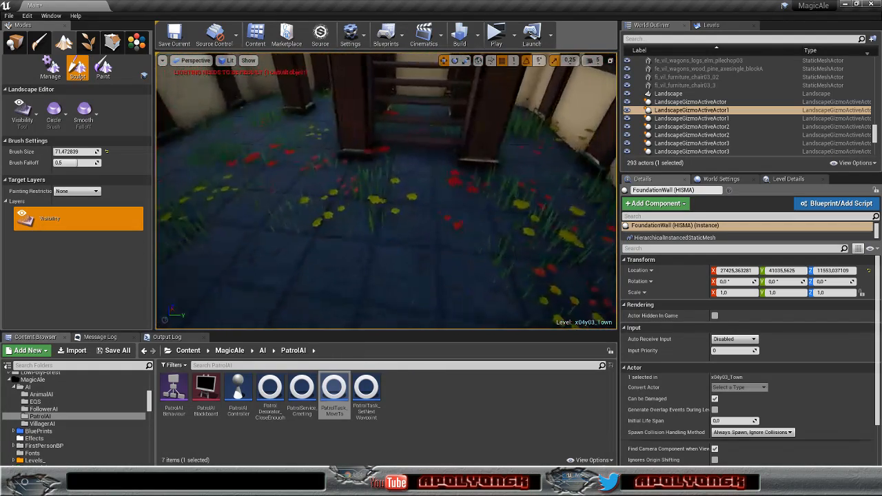
pyautogui.moveTo(361, 203)
pyautogui.mouseDown(button='right')
pyautogui.moveTo(359, 186)
pyautogui.moveTo(370, 209)
pyautogui.mouseUp(button='right')
pyautogui.moveTo(368, 251)
pyautogui.mouseDown(button='right')
pyautogui.moveTo(384, 216)
pyautogui.moveTo(372, 243)
pyautogui.mouseUp(button='right')
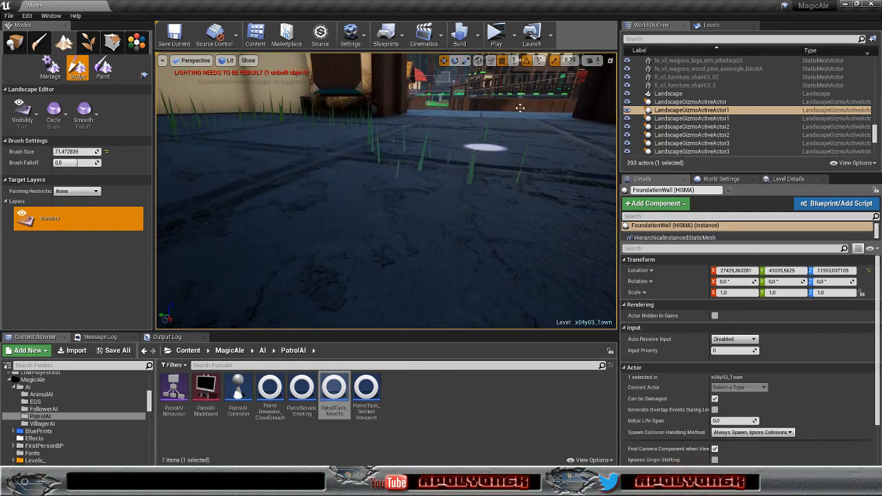
pyautogui.click(597, 61)
pyautogui.click(605, 83)
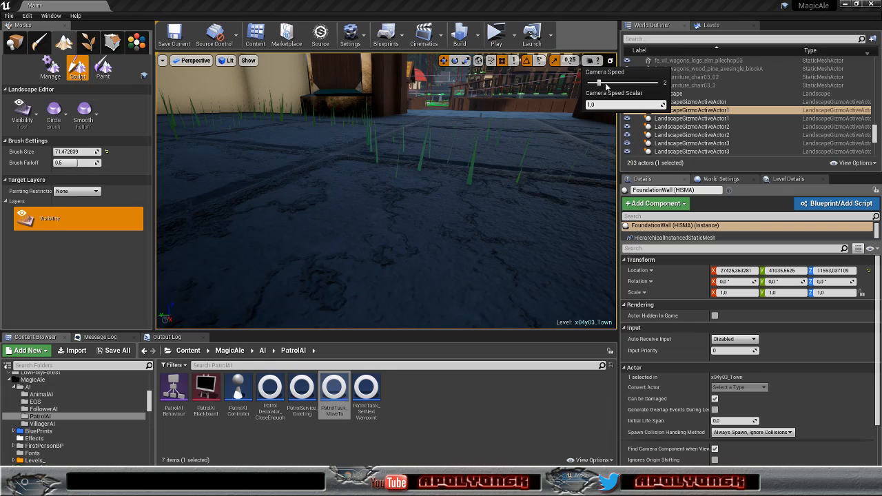
pyautogui.moveTo(528, 147); pyautogui.dragTo(497, 169, button='right')
pyautogui.click(419, 212)
pyautogui.moveTo(419, 211)
pyautogui.mouseDown()
pyautogui.moveTo(408, 137)
pyautogui.moveTo(530, 134)
pyautogui.moveTo(364, 129)
pyautogui.moveTo(206, 155)
pyautogui.moveTo(222, 165)
pyautogui.moveTo(253, 163)
pyautogui.moveTo(311, 256)
pyautogui.moveTo(421, 305)
pyautogui.moveTo(477, 308)
pyautogui.moveTo(483, 298)
pyautogui.mouseUp()
pyautogui.moveTo(484, 297); pyautogui.dragTo(586, 317, button='right')
pyautogui.moveTo(437, 288)
pyautogui.mouseDown()
pyautogui.moveTo(505, 217)
pyautogui.moveTo(497, 150)
pyautogui.moveTo(402, 108)
pyautogui.moveTo(521, 118)
pyautogui.moveTo(384, 99)
pyautogui.moveTo(586, 102)
pyautogui.moveTo(332, 91)
pyautogui.moveTo(560, 94)
pyautogui.moveTo(538, 98)
pyautogui.mouseUp()
pyautogui.moveTo(537, 98); pyautogui.dragTo(610, 88, button='right')
pyautogui.moveTo(372, 143); pyautogui.dragTo(410, 159)
pyautogui.moveTo(409, 159)
pyautogui.mouseDown(button='right')
pyautogui.moveTo(476, 155)
pyautogui.moveTo(461, 157)
pyautogui.mouseUp(button='right')
pyautogui.moveTo(376, 162)
pyautogui.mouseDown()
pyautogui.moveTo(420, 185)
pyautogui.moveTo(412, 166)
pyautogui.moveTo(270, 148)
pyautogui.moveTo(433, 201)
pyautogui.mouseUp()
pyautogui.moveTo(432, 200)
pyautogui.mouseDown(button='right')
pyautogui.moveTo(337, 180)
pyautogui.moveTo(368, 167)
pyautogui.moveTo(331, 168)
pyautogui.moveTo(406, 172)
pyautogui.moveTo(373, 175)
pyautogui.moveTo(384, 207)
pyautogui.mouseUp(button='right')
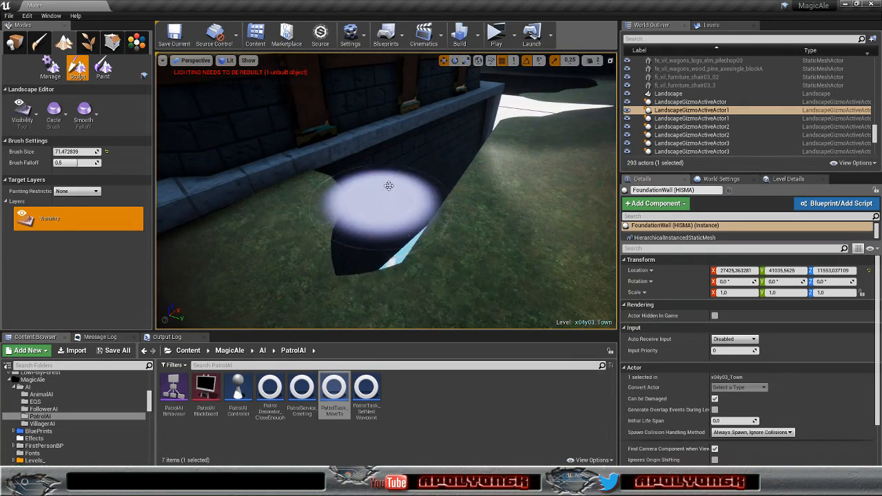
# Step: Restore the landscape cut away outside the foundation wall and fill the small hole near the rock behind the house
pyautogui.moveTo(404, 169)
pyautogui.keyDown('shift'); pyautogui.mouseDown()
pyautogui.moveTo(366, 213)
pyautogui.moveTo(392, 171)
pyautogui.mouseUp(); pyautogui.keyUp('shift')
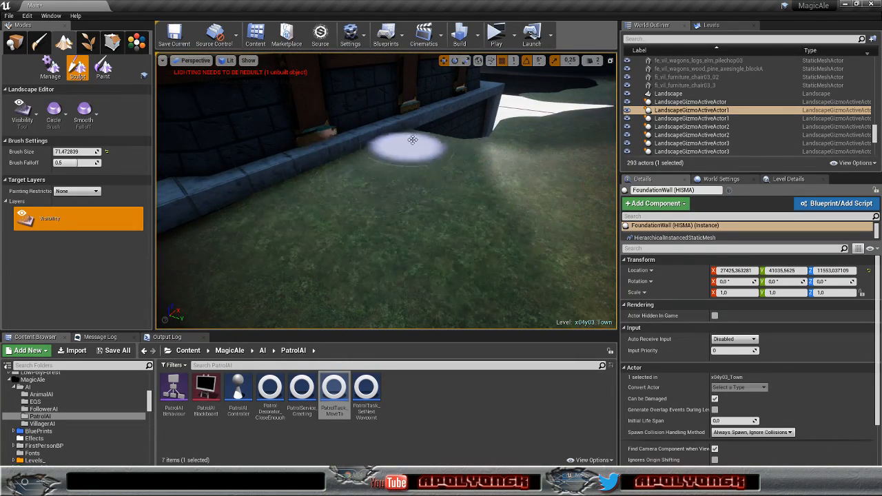
pyautogui.keyDown('shift'); pyautogui.moveTo(486, 102); pyautogui.dragTo(572, 103); pyautogui.keyUp('shift')
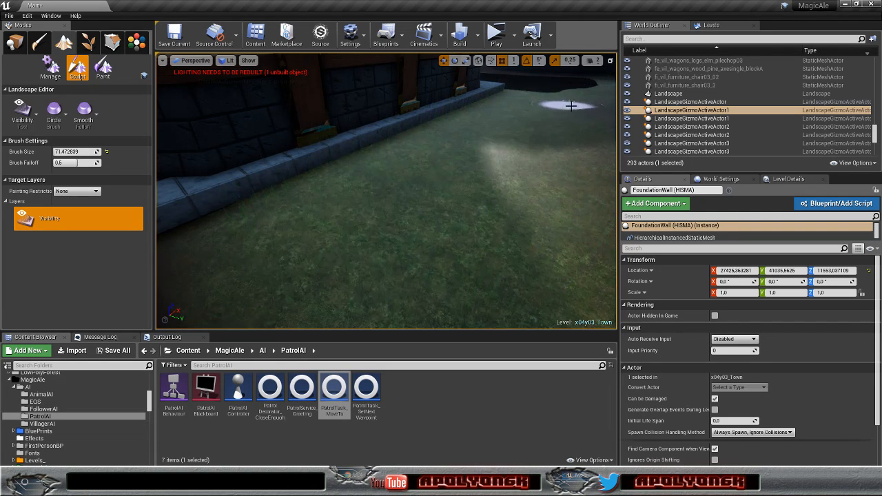
pyautogui.moveTo(574, 99)
pyautogui.mouseDown(button='right')
pyautogui.moveTo(583, 63)
pyautogui.moveTo(584, 95)
pyautogui.moveTo(513, 132)
pyautogui.mouseUp(button='right')
pyautogui.keyDown('shift'); pyautogui.moveTo(343, 205); pyautogui.dragTo(366, 161); pyautogui.keyUp('shift')
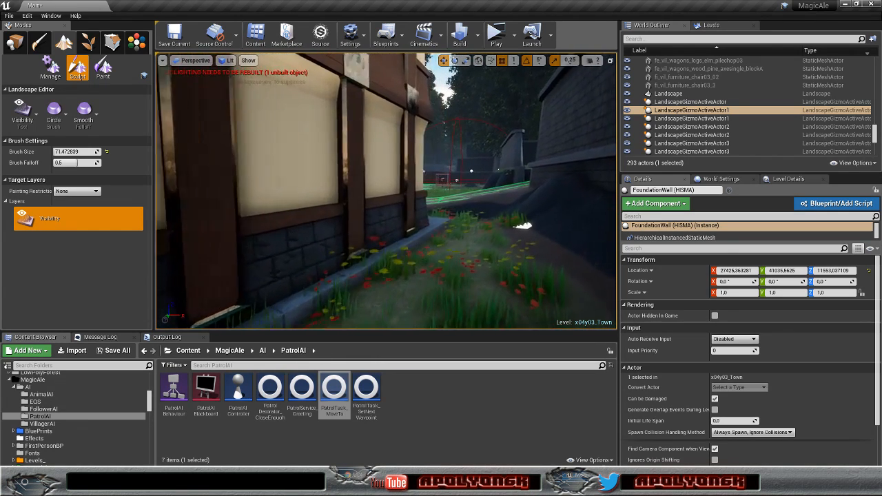
pyautogui.press('w')
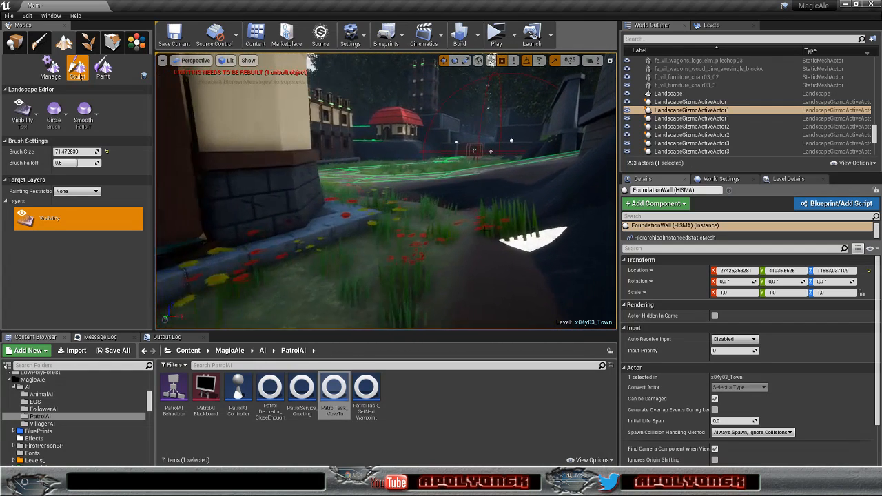
pyautogui.press('w')
pyautogui.click(494, 264)
# Step: Cut away the remaining landscape beneath the house floor from below and check the foundation corners and front stairs
pyautogui.press('w')
pyautogui.moveTo(454, 234)
pyautogui.mouseDown(button='right')
pyautogui.moveTo(386, 256)
pyautogui.moveTo(258, 266)
pyautogui.moveTo(317, 251)
pyautogui.mouseUp(button='right')
pyautogui.press('d')
pyautogui.press('w')
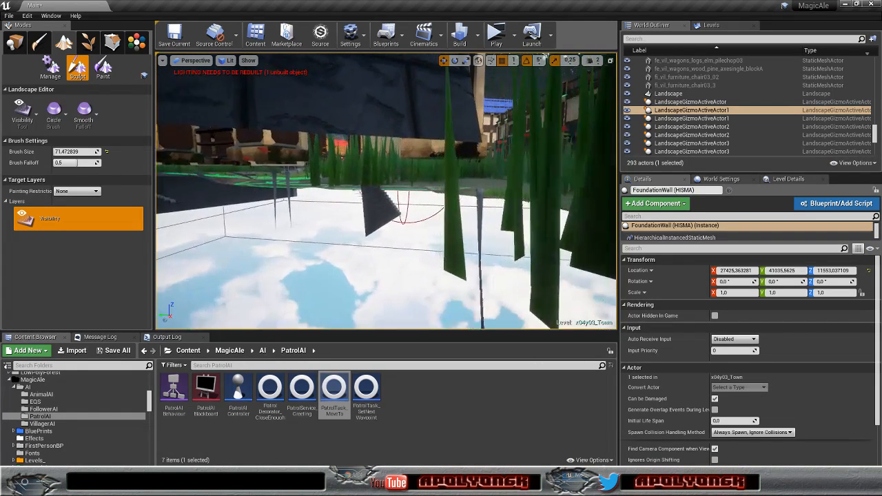
pyautogui.moveTo(382, 200); pyautogui.dragTo(386, 200, button='right')
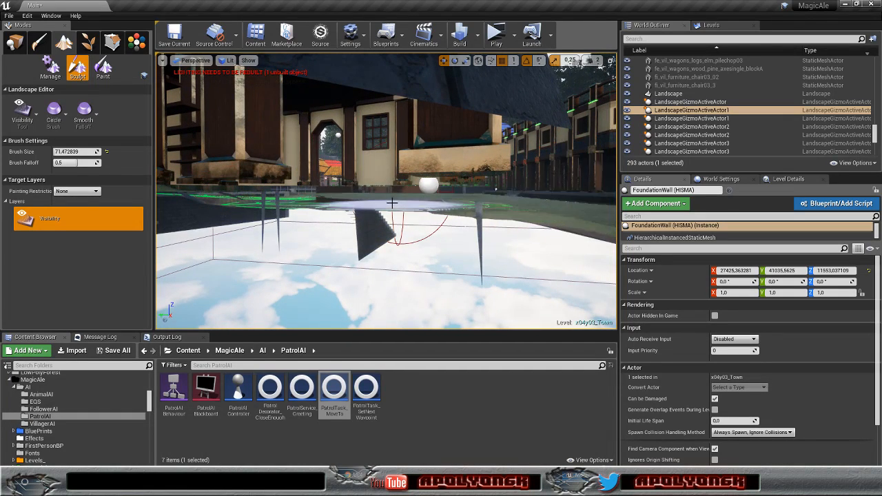
pyautogui.moveTo(421, 207)
pyautogui.mouseDown(button='right')
pyautogui.moveTo(417, 217)
pyautogui.moveTo(408, 208)
pyautogui.mouseUp(button='right')
pyautogui.moveTo(375, 197); pyautogui.dragTo(365, 175)
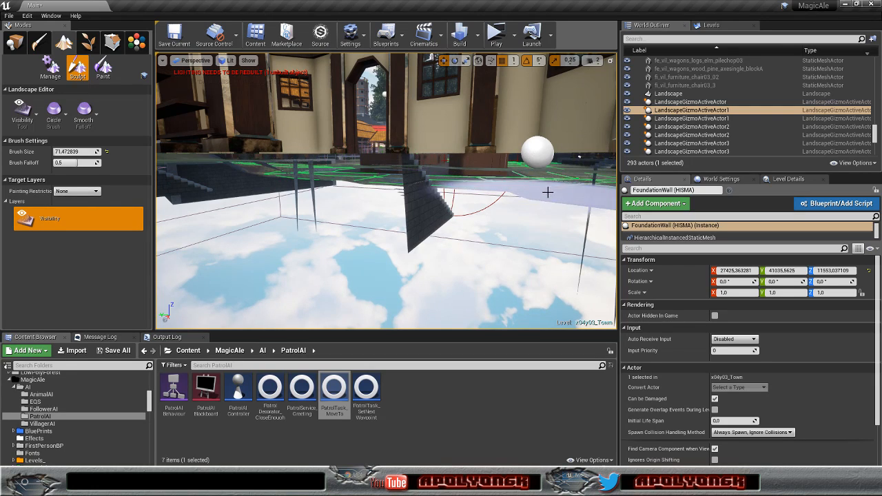
pyautogui.moveTo(538, 204); pyautogui.dragTo(498, 223, button='right')
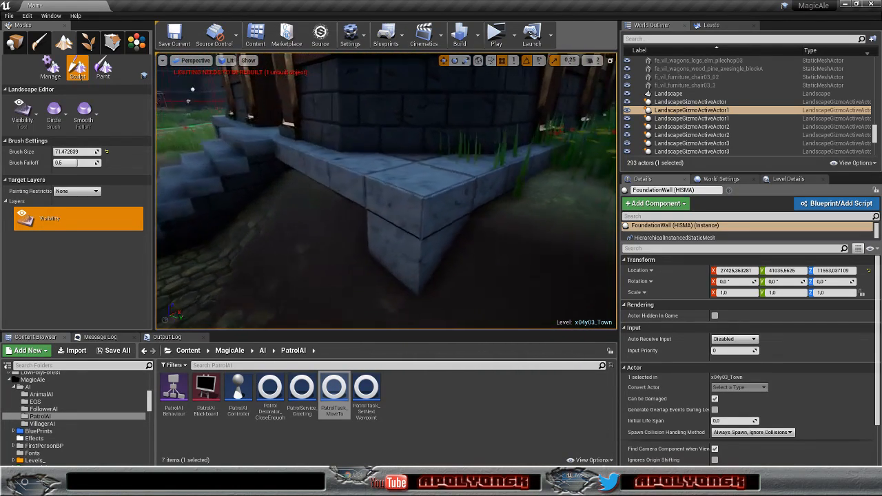
pyautogui.moveTo(386, 191); pyautogui.dragTo(428, 177, button='right')
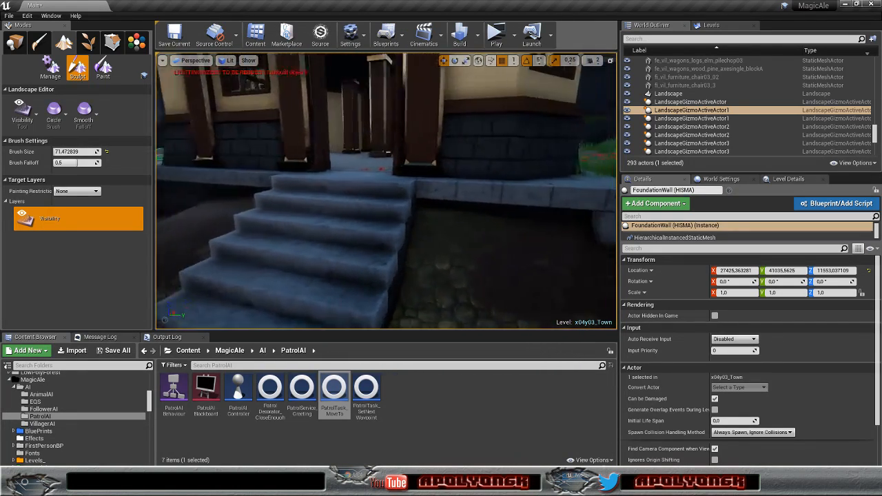
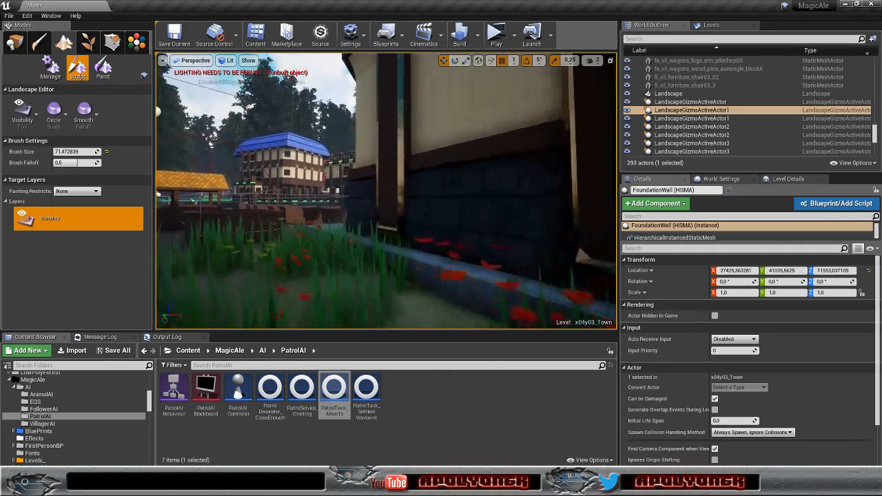
# Step: Paint the Dirt landscape layer along the foundation edge of the house to clear the grass and flowers
pyautogui.moveTo(385, 190); pyautogui.dragTo(434, 273, button='right')
pyautogui.click(103, 66)
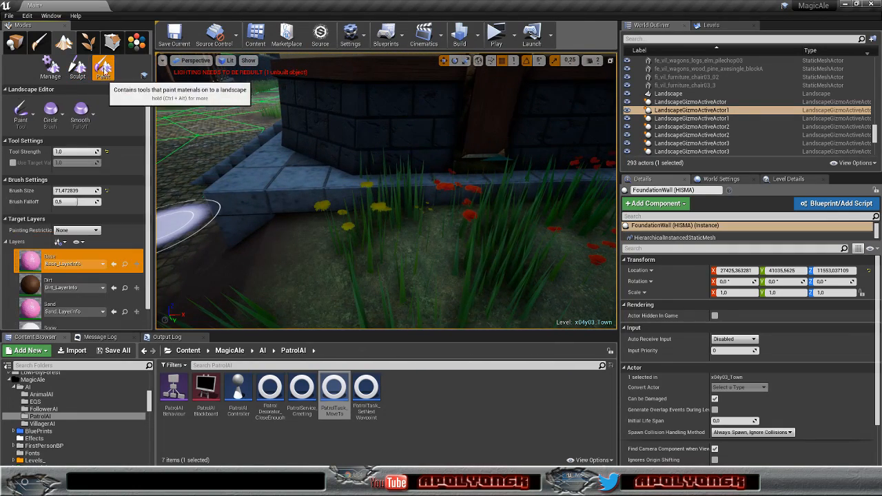
pyautogui.click(33, 282)
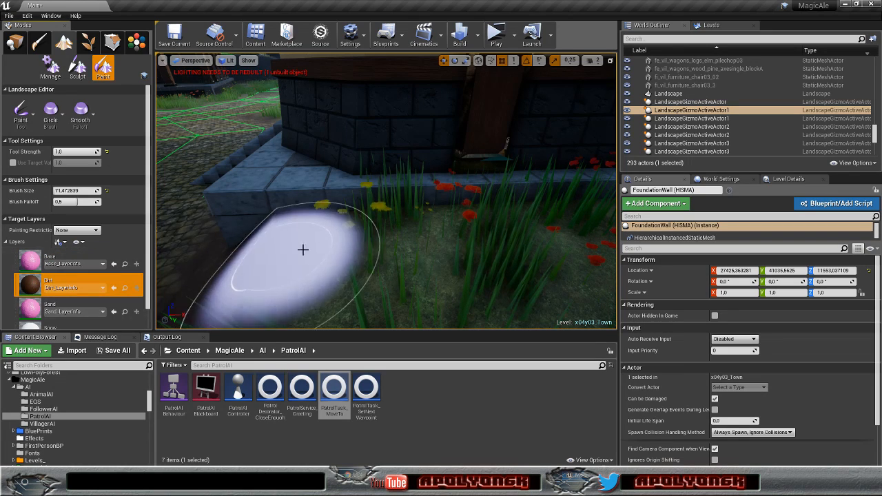
pyautogui.moveTo(356, 208); pyautogui.dragTo(421, 203)
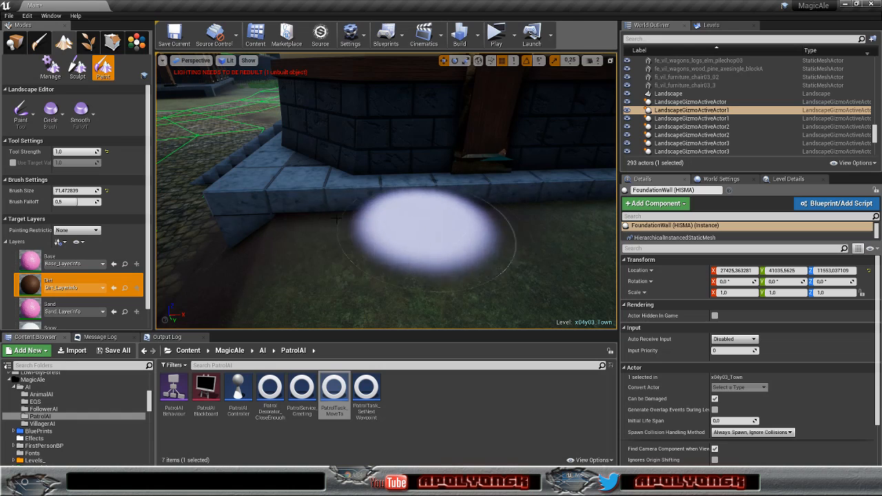
pyautogui.moveTo(522, 212); pyautogui.dragTo(362, 204, button='right')
pyautogui.press('d')
pyautogui.moveTo(362, 204); pyautogui.dragTo(419, 198)
pyautogui.moveTo(514, 201); pyautogui.dragTo(461, 198, button='right')
pyautogui.press('d')
pyautogui.moveTo(376, 184); pyautogui.dragTo(399, 182)
pyautogui.moveTo(574, 215)
pyautogui.mouseDown(button='right')
pyautogui.moveTo(507, 217)
pyautogui.moveTo(518, 217)
pyautogui.mouseUp(button='right')
pyautogui.press('d')
pyautogui.moveTo(401, 198)
pyautogui.mouseDown()
pyautogui.moveTo(497, 236)
pyautogui.moveTo(529, 237)
pyautogui.mouseUp()
pyautogui.press('d')
pyautogui.moveTo(530, 236); pyautogui.dragTo(467, 236, button='right')
pyautogui.moveTo(407, 216); pyautogui.dragTo(482, 172)
pyautogui.press('d')
pyautogui.moveTo(482, 172); pyautogui.dragTo(443, 174, button='right')
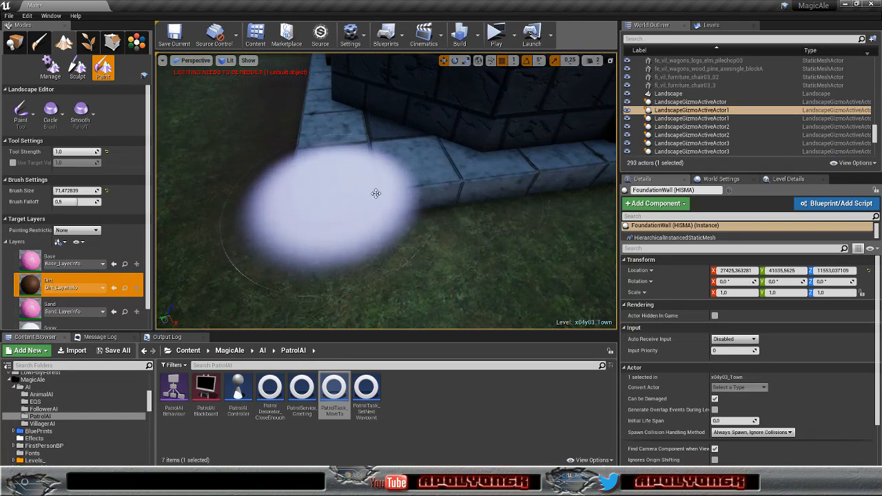
# Step: Extend the Dirt layer around the next foundation corner and along the adjoining wall of the house
pyautogui.moveTo(482, 195); pyautogui.dragTo(396, 213)
pyautogui.moveTo(395, 213); pyautogui.dragTo(380, 194, button='right')
pyautogui.press('d')
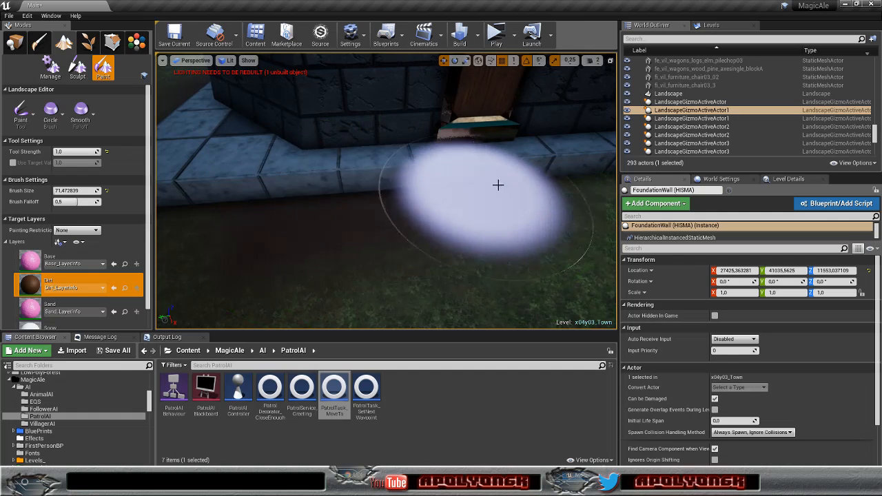
pyautogui.moveTo(500, 176); pyautogui.dragTo(509, 173)
pyautogui.press('d')
pyautogui.moveTo(509, 174); pyautogui.dragTo(485, 174, button='right')
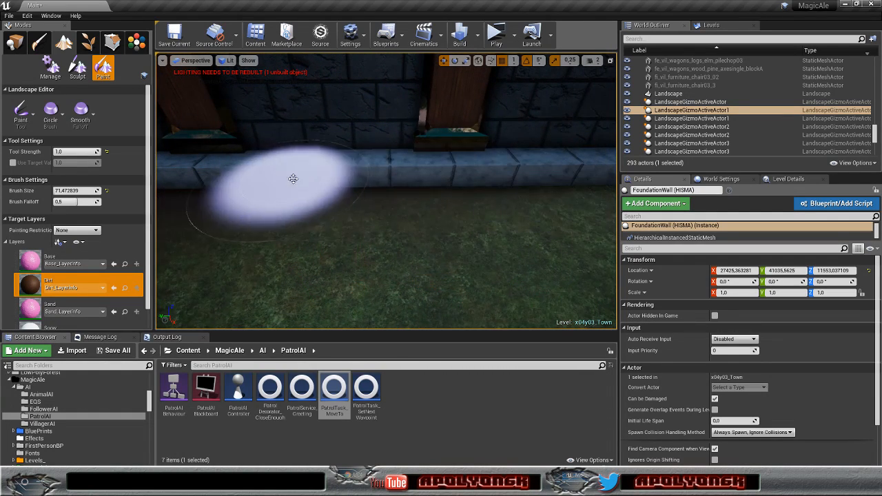
pyautogui.moveTo(413, 200); pyautogui.dragTo(441, 207, button='right')
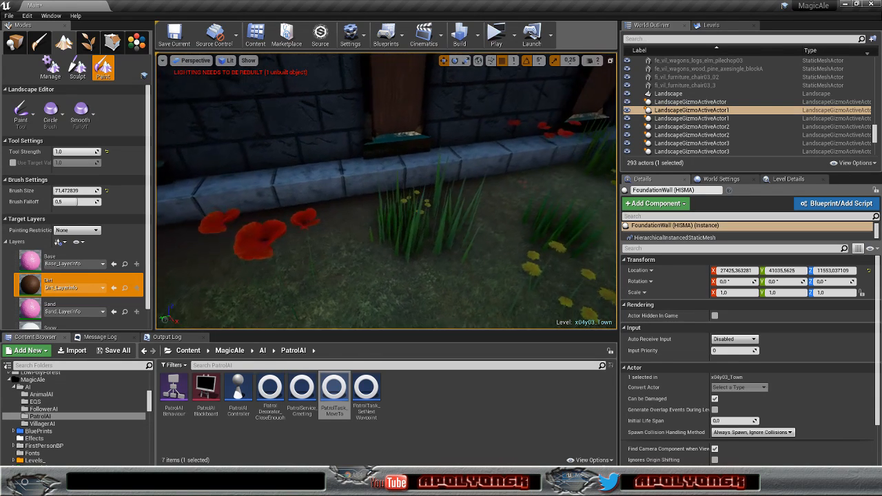
pyautogui.moveTo(386, 193); pyautogui.dragTo(405, 190, button='right')
pyautogui.moveTo(406, 190); pyautogui.dragTo(556, 182)
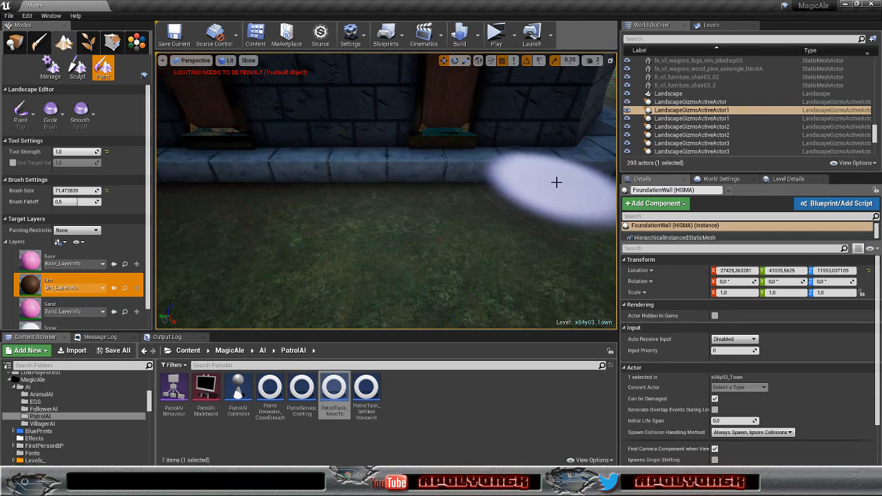
pyautogui.moveTo(454, 189)
pyautogui.mouseDown(button='right')
pyautogui.moveTo(370, 181)
pyautogui.moveTo(431, 188)
pyautogui.mouseUp(button='right')
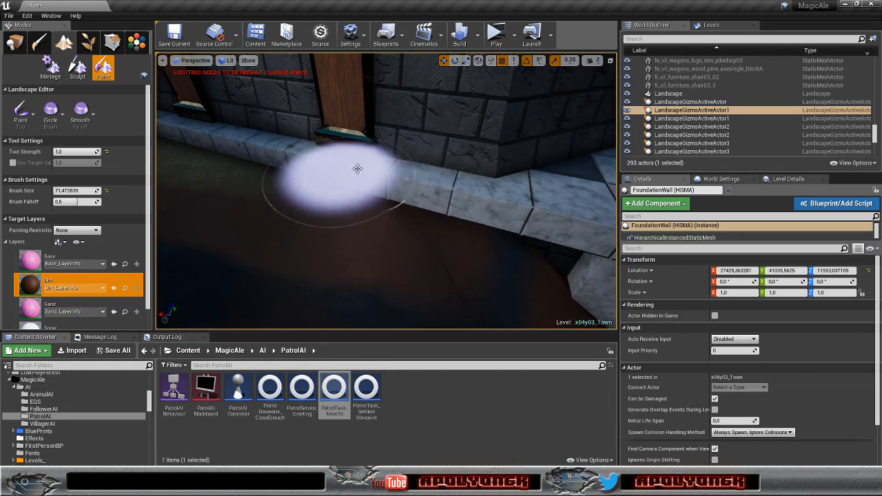
pyautogui.moveTo(386, 191)
pyautogui.mouseDown(button='right')
pyautogui.moveTo(296, 189)
pyautogui.moveTo(354, 179)
pyautogui.mouseUp(button='right')
pyautogui.moveTo(354, 179); pyautogui.dragTo(387, 191)
pyautogui.moveTo(395, 191)
pyautogui.mouseDown(button='right')
pyautogui.moveTo(393, 213)
pyautogui.moveTo(379, 215)
pyautogui.mouseUp(button='right')
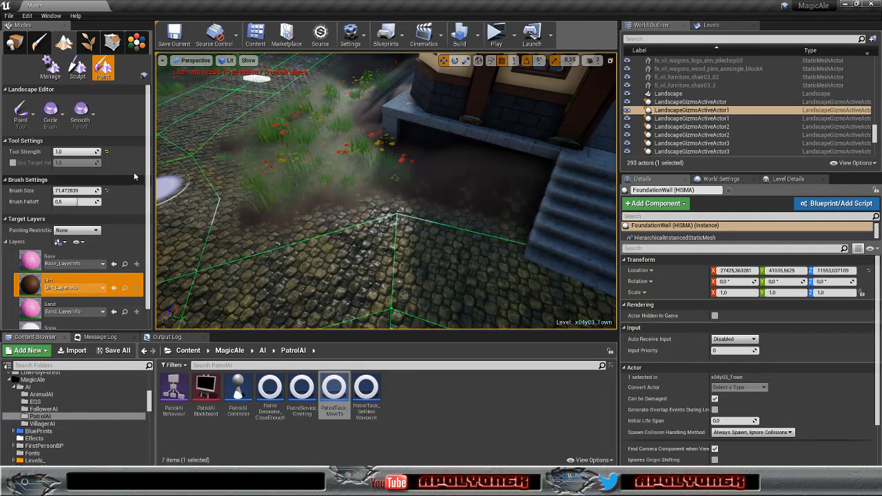
# Step: Paint the Base landscape layer over the grass beside the front stairs and along both edges of the cobblestone road
pyautogui.click(62, 260)
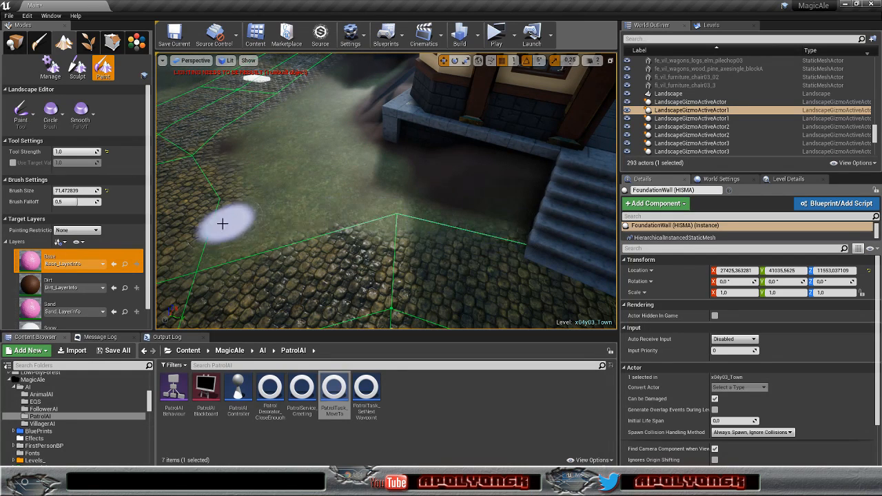
pyautogui.moveTo(238, 135)
pyautogui.mouseDown(button='right')
pyautogui.moveTo(247, 137)
pyautogui.moveTo(175, 103)
pyautogui.moveTo(331, 197)
pyautogui.mouseUp(button='right')
pyautogui.moveTo(345, 224); pyautogui.dragTo(349, 213)
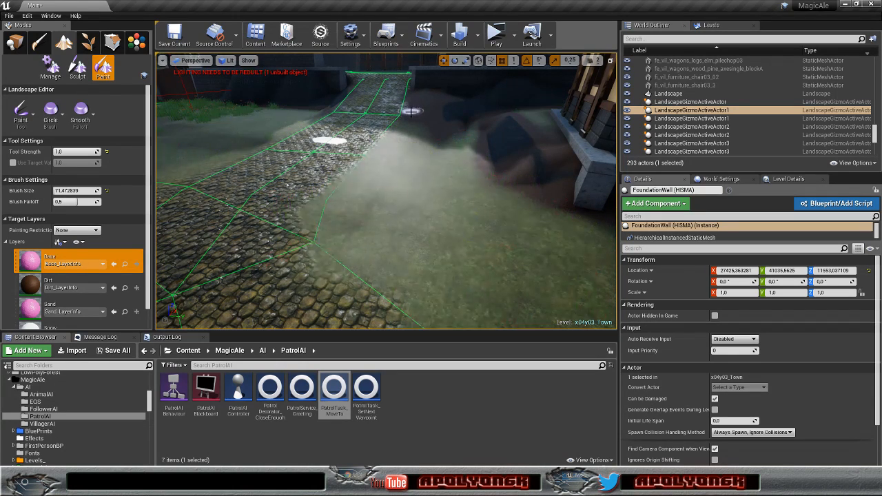
pyautogui.moveTo(324, 137)
pyautogui.mouseDown(button='right')
pyautogui.moveTo(238, 103)
pyautogui.moveTo(334, 109)
pyautogui.moveTo(320, 105)
pyautogui.mouseUp(button='right')
pyautogui.moveTo(340, 245); pyautogui.dragTo(322, 246)
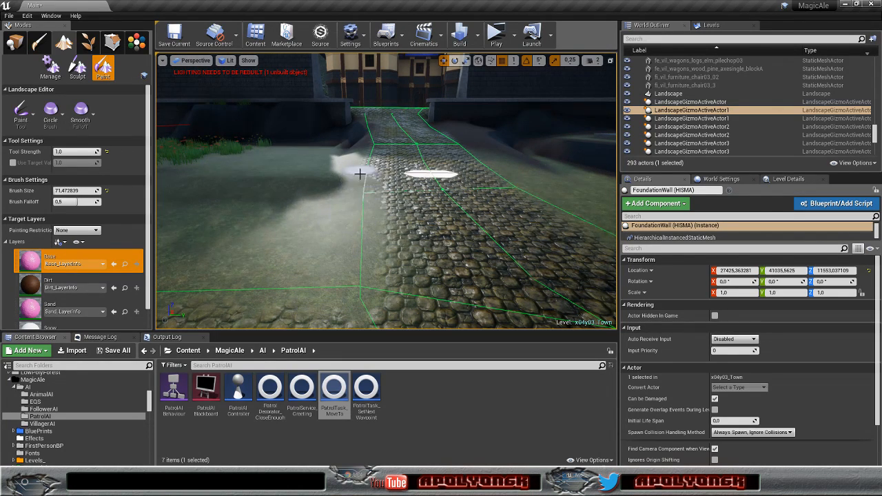
pyautogui.moveTo(360, 153); pyautogui.dragTo(375, 113, button='right')
# Step: Raise the camera speed to 5 and paint the Base layer along the road verges toward the stone walls
pyautogui.click(594, 61)
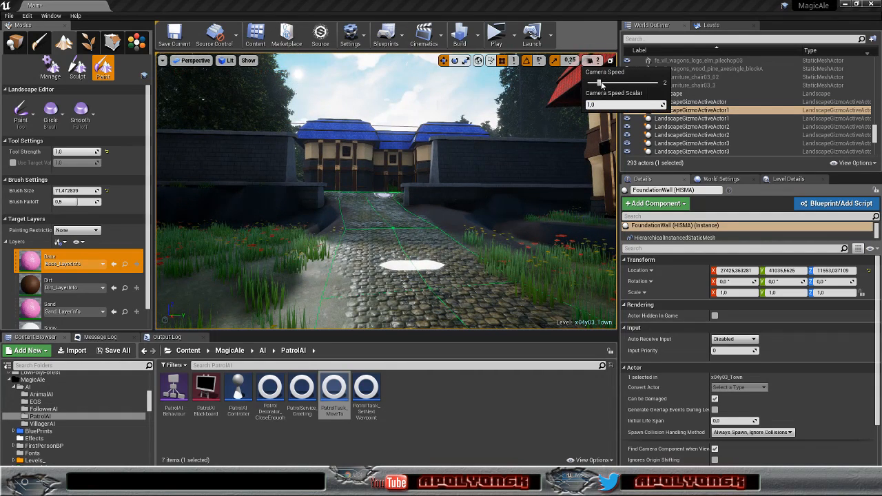
pyautogui.press('w')
pyautogui.moveTo(441, 165)
pyautogui.mouseDown(button='right')
pyautogui.moveTo(448, 162)
pyautogui.moveTo(438, 231)
pyautogui.moveTo(517, 277)
pyautogui.mouseUp(button='right')
pyautogui.press('s')
pyautogui.press('w')
pyautogui.moveTo(509, 210); pyautogui.dragTo(400, 172)
pyautogui.moveTo(326, 129)
pyautogui.mouseDown()
pyautogui.moveTo(310, 107)
pyautogui.moveTo(279, 98)
pyautogui.moveTo(295, 84)
pyautogui.moveTo(283, 78)
pyautogui.moveTo(273, 87)
pyautogui.moveTo(301, 115)
pyautogui.mouseUp()
pyautogui.moveTo(303, 117); pyautogui.dragTo(186, 110, button='right')
pyautogui.moveTo(297, 163)
pyautogui.mouseDown(button='right')
pyautogui.moveTo(265, 138)
pyautogui.moveTo(248, 141)
pyautogui.moveTo(276, 163)
pyautogui.mouseUp(button='right')
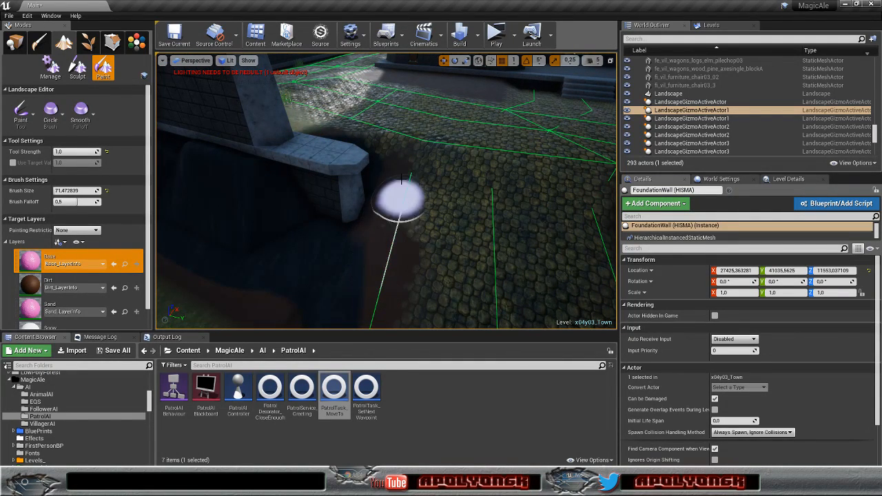
# Step: Paint the Base layer around the end of the stone wall and along the outer bend of the road behind it
pyautogui.moveTo(378, 139); pyautogui.dragTo(381, 198, button='right')
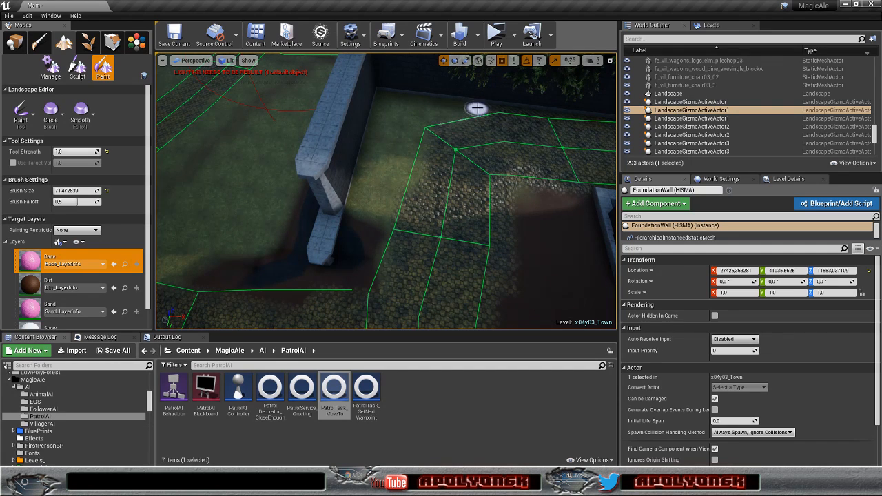
pyautogui.moveTo(546, 109); pyautogui.dragTo(509, 140, button='right')
pyautogui.moveTo(330, 250)
pyautogui.mouseDown()
pyautogui.moveTo(528, 79)
pyautogui.moveTo(497, 108)
pyautogui.moveTo(520, 94)
pyautogui.mouseUp()
pyautogui.moveTo(519, 97); pyautogui.dragTo(549, 104, button='right')
pyautogui.moveTo(534, 203); pyautogui.dragTo(520, 204, button='right')
pyautogui.moveTo(519, 204)
pyautogui.mouseDown()
pyautogui.moveTo(528, 211)
pyautogui.moveTo(473, 246)
pyautogui.moveTo(422, 167)
pyautogui.moveTo(354, 131)
pyautogui.moveTo(378, 150)
pyautogui.mouseUp()
pyautogui.moveTo(377, 150); pyautogui.dragTo(458, 156, button='right')
pyautogui.moveTo(354, 177)
pyautogui.mouseDown()
pyautogui.moveTo(449, 161)
pyautogui.moveTo(457, 151)
pyautogui.moveTo(459, 138)
pyautogui.moveTo(420, 87)
pyautogui.moveTo(418, 66)
pyautogui.mouseUp()
pyautogui.moveTo(417, 69)
pyautogui.mouseDown(button='right')
pyautogui.moveTo(415, 46)
pyautogui.moveTo(431, 40)
pyautogui.moveTo(409, 92)
pyautogui.mouseUp(button='right')
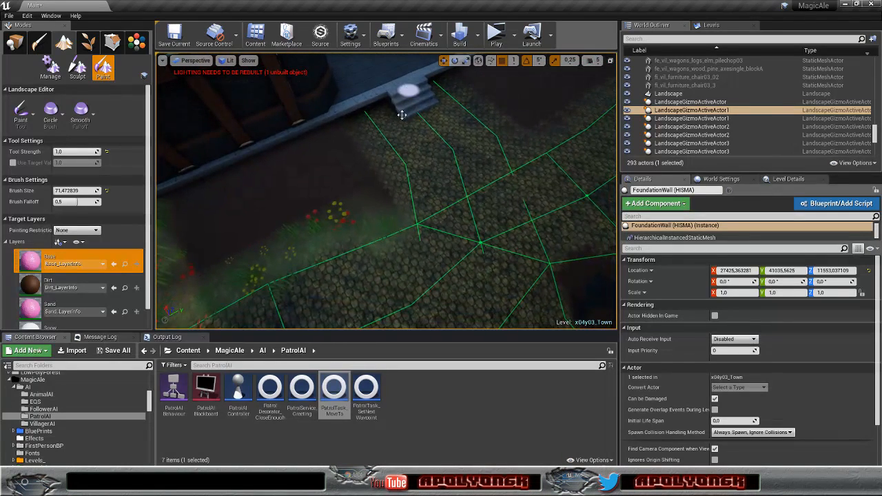
# Step: Paint the Base layer on both sides of the path to the house stairs and along the adjoining road edge
pyautogui.moveTo(387, 217)
pyautogui.mouseDown()
pyautogui.moveTo(397, 203)
pyautogui.moveTo(388, 159)
pyautogui.mouseUp()
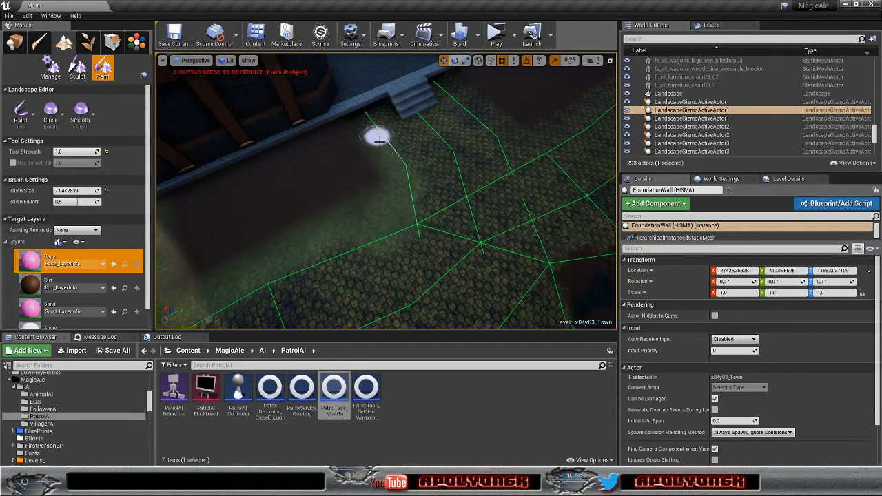
pyautogui.moveTo(413, 118)
pyautogui.mouseDown(button='right')
pyautogui.moveTo(376, 103)
pyautogui.moveTo(344, 114)
pyautogui.moveTo(417, 118)
pyautogui.mouseUp(button='right')
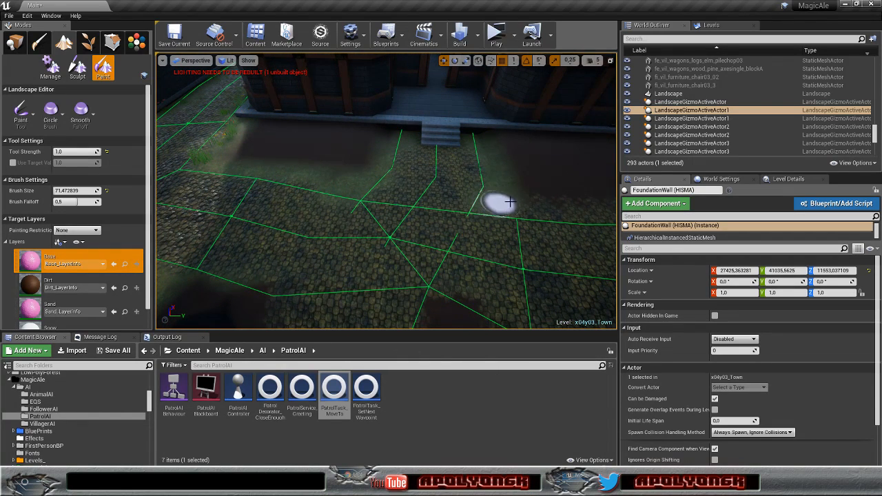
pyautogui.moveTo(527, 207); pyautogui.dragTo(295, 203, button='right')
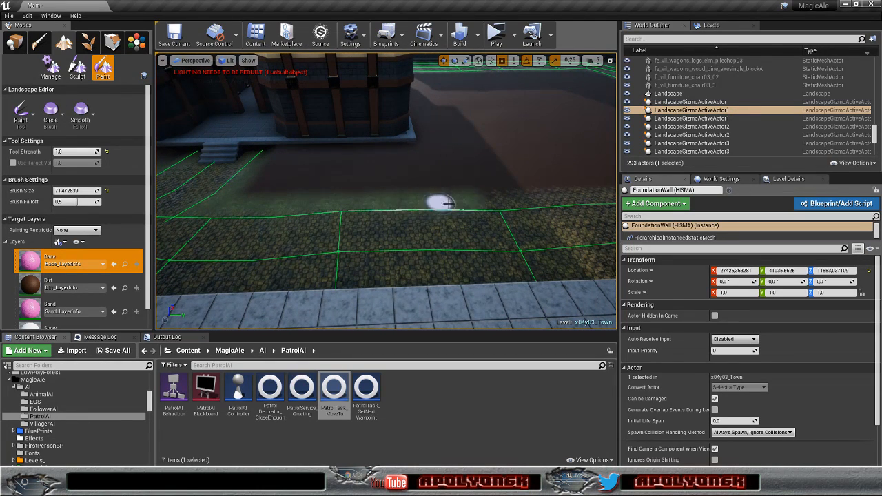
pyautogui.moveTo(517, 205); pyautogui.dragTo(294, 157, button='right')
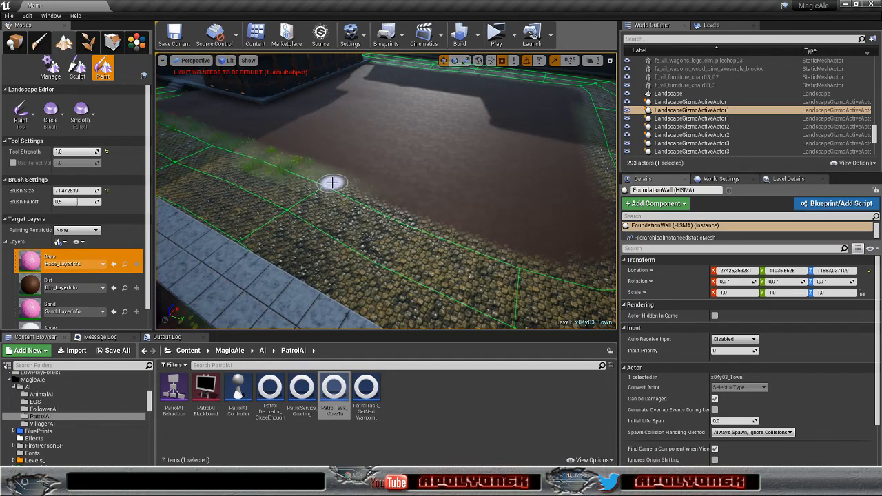
# Step: Paint a Base layer border between the large open dirt plot and the cobblestone road around it
pyautogui.hotkey('ctrl', 'z')
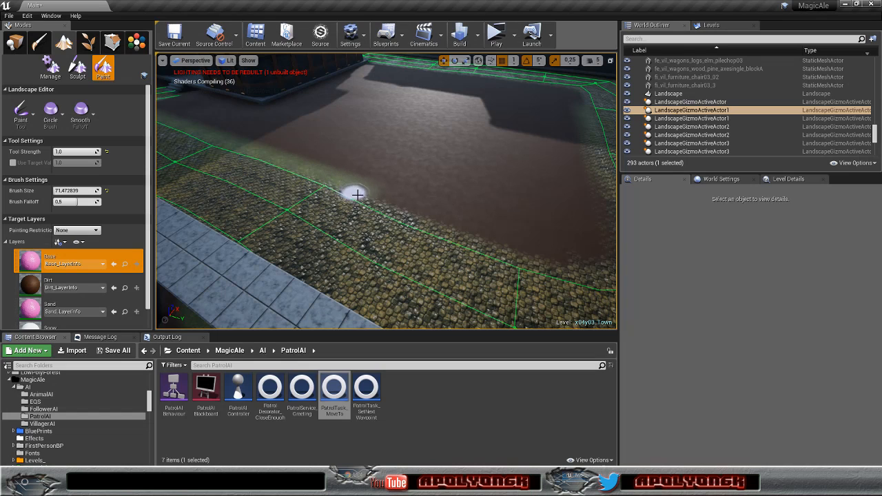
pyautogui.moveTo(460, 240); pyautogui.dragTo(583, 275)
pyautogui.press('d')
pyautogui.moveTo(560, 260)
pyautogui.mouseDown(button='right')
pyautogui.moveTo(517, 266)
pyautogui.moveTo(546, 280)
pyautogui.mouseUp(button='right')
pyautogui.moveTo(345, 233)
pyautogui.mouseDown()
pyautogui.moveTo(378, 255)
pyautogui.moveTo(420, 248)
pyautogui.moveTo(561, 161)
pyautogui.mouseUp()
pyautogui.moveTo(505, 202)
pyautogui.mouseDown()
pyautogui.moveTo(428, 252)
pyautogui.moveTo(393, 251)
pyautogui.mouseUp()
pyautogui.moveTo(392, 251); pyautogui.dragTo(381, 234, button='right')
pyautogui.moveTo(258, 211)
pyautogui.mouseDown()
pyautogui.moveTo(524, 243)
pyautogui.moveTo(516, 246)
pyautogui.moveTo(578, 238)
pyautogui.mouseUp()
pyautogui.moveTo(577, 237)
pyautogui.mouseDown(button='right')
pyautogui.moveTo(441, 207)
pyautogui.moveTo(394, 239)
pyautogui.mouseUp(button='right')
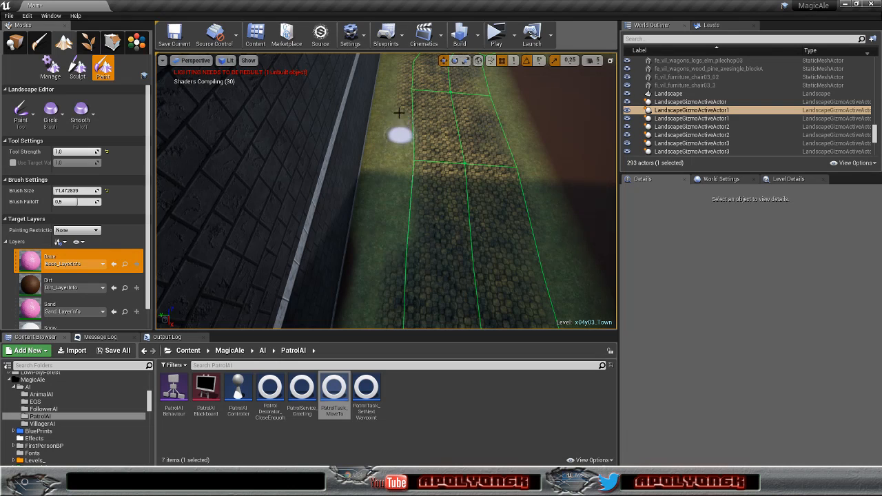
# Step: Paint the Base layer on the strip between the dark brick wall and the road, around the inner wall corner
pyautogui.moveTo(404, 96)
pyautogui.mouseDown(button='right')
pyautogui.moveTo(393, 62)
pyautogui.moveTo(373, 155)
pyautogui.mouseUp(button='right')
pyautogui.moveTo(373, 155)
pyautogui.mouseDown()
pyautogui.moveTo(347, 213)
pyautogui.moveTo(404, 93)
pyautogui.moveTo(397, 110)
pyautogui.mouseUp()
pyautogui.moveTo(372, 122); pyautogui.dragTo(361, 126, button='right')
pyautogui.moveTo(319, 201); pyautogui.dragTo(363, 158)
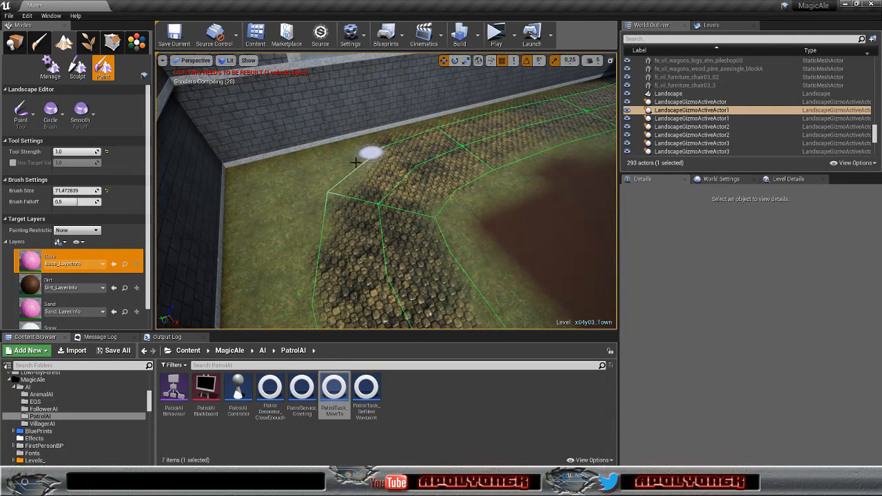
# Step: Continue the Base layer strip between the next wall and the road, down to the wall's end near the stairs
pyautogui.moveTo(430, 125); pyautogui.dragTo(478, 127, button='right')
pyautogui.moveTo(414, 172); pyautogui.dragTo(415, 222, button='right')
pyautogui.moveTo(393, 272); pyautogui.dragTo(393, 256)
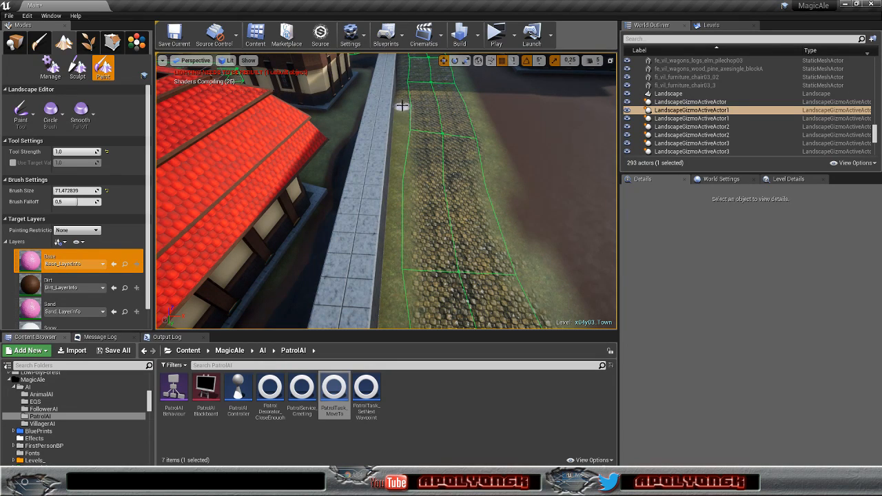
pyautogui.moveTo(399, 99)
pyautogui.mouseDown(button='right')
pyautogui.moveTo(404, 57)
pyautogui.moveTo(404, 107)
pyautogui.mouseUp(button='right')
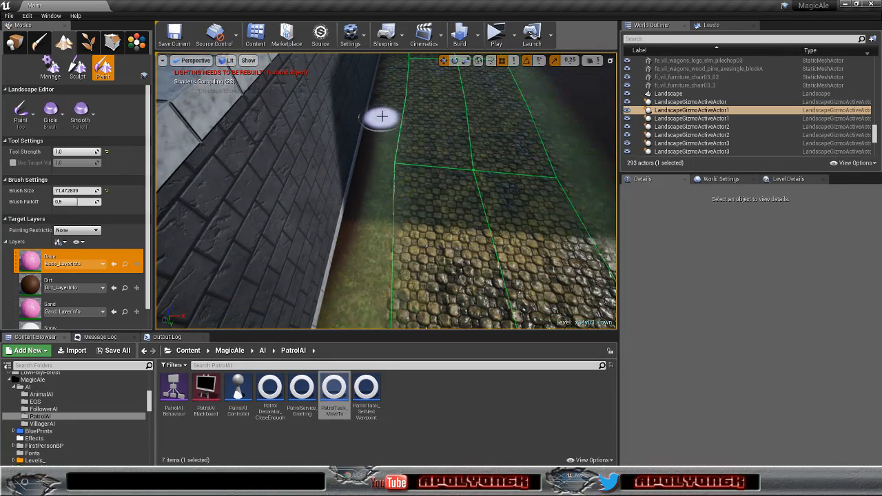
pyautogui.moveTo(386, 86)
pyautogui.mouseDown(button='right')
pyautogui.moveTo(386, 39)
pyautogui.moveTo(387, 86)
pyautogui.mouseUp(button='right')
pyautogui.press('w')
pyautogui.press('s')
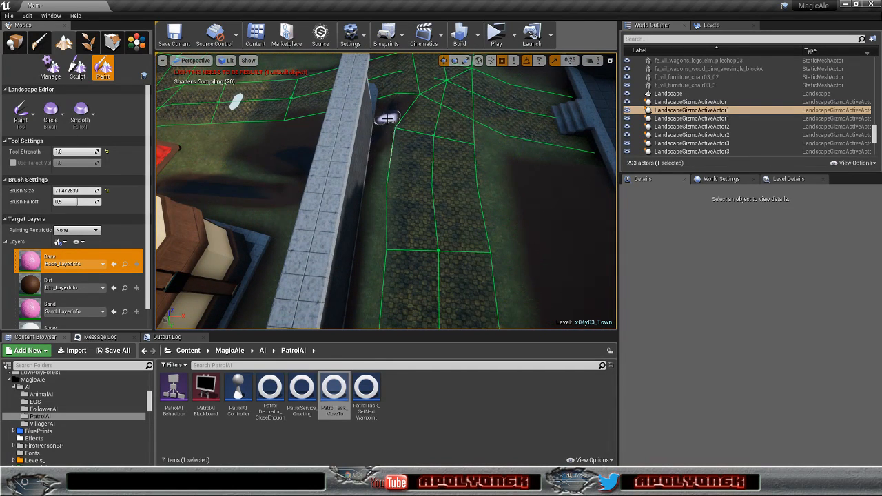
# Step: Clear the flowers along the opposite brick wall with the Base layer, following the road around that wall's corner
pyautogui.moveTo(385, 165)
pyautogui.mouseDown(button='right')
pyautogui.moveTo(518, 155)
pyautogui.moveTo(592, 164)
pyautogui.moveTo(597, 131)
pyautogui.moveTo(538, 155)
pyautogui.moveTo(550, 202)
pyautogui.moveTo(566, 215)
pyautogui.moveTo(606, 200)
pyautogui.mouseUp(button='right')
pyautogui.press('w')
pyautogui.press('w')
pyautogui.moveTo(380, 206)
pyautogui.mouseDown(button='right')
pyautogui.moveTo(431, 205)
pyautogui.moveTo(381, 207)
pyautogui.mouseUp(button='right')
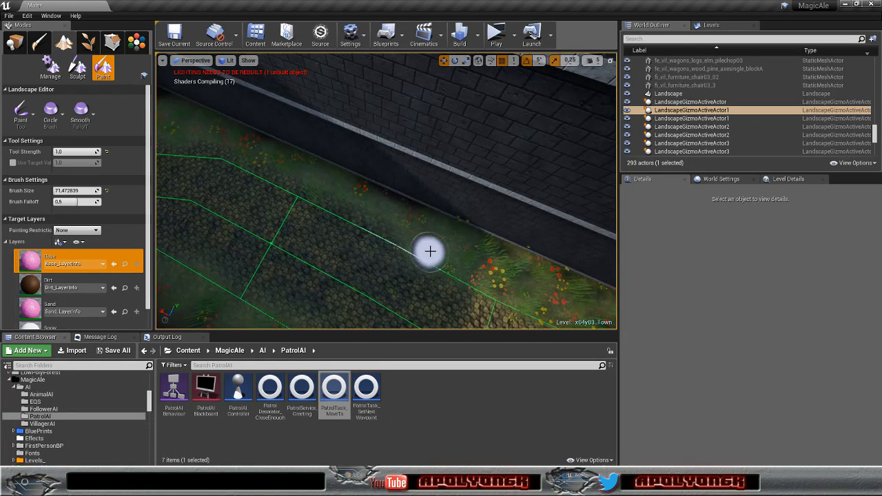
pyautogui.moveTo(429, 252); pyautogui.dragTo(362, 214)
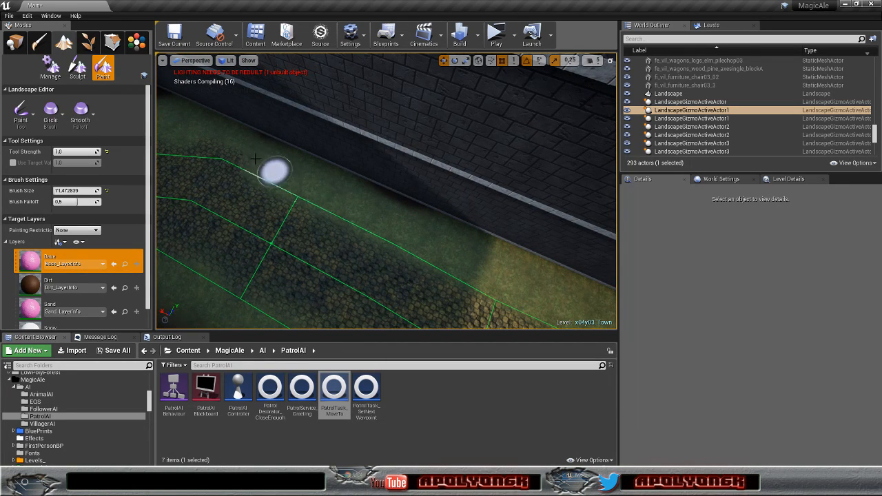
pyautogui.moveTo(199, 142); pyautogui.dragTo(248, 159, button='right')
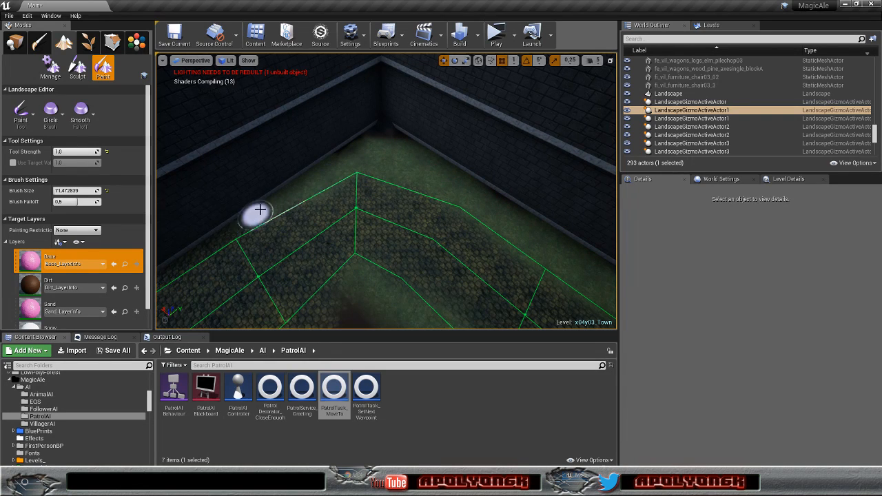
pyautogui.moveTo(259, 210); pyautogui.dragTo(213, 213, button='right')
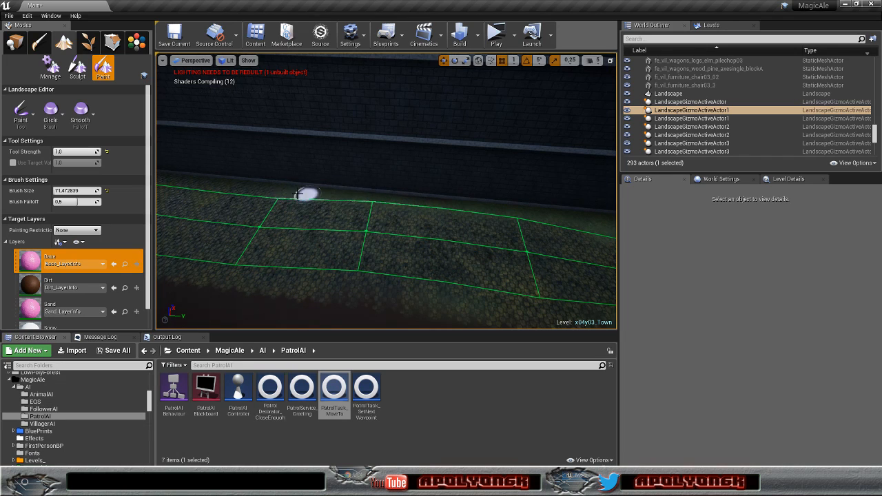
pyautogui.moveTo(242, 184); pyautogui.dragTo(291, 193, button='right')
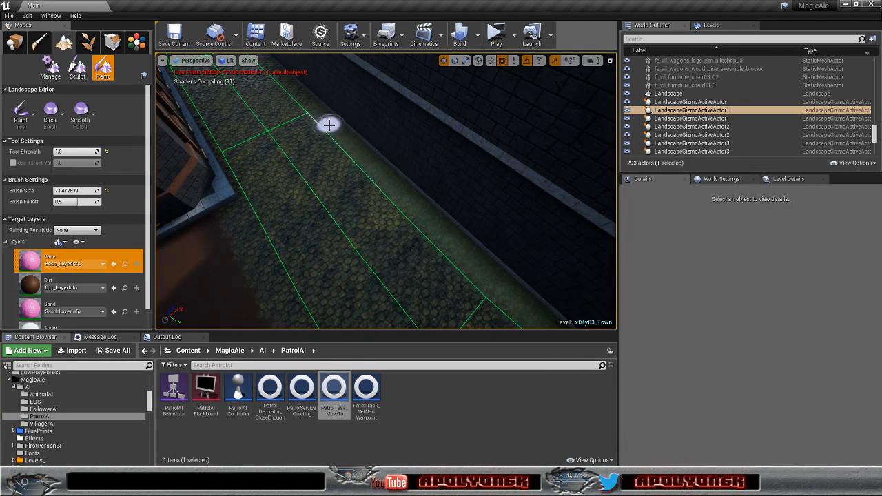
# Step: Extend the Base layer along the boundary wall beside the timber-framed building, up to the next wall corner
pyautogui.press('w')
pyautogui.moveTo(340, 156)
pyautogui.mouseDown(button='right')
pyautogui.moveTo(339, 141)
pyautogui.moveTo(334, 228)
pyautogui.moveTo(345, 230)
pyautogui.mouseUp(button='right')
pyautogui.moveTo(414, 238); pyautogui.dragTo(383, 164)
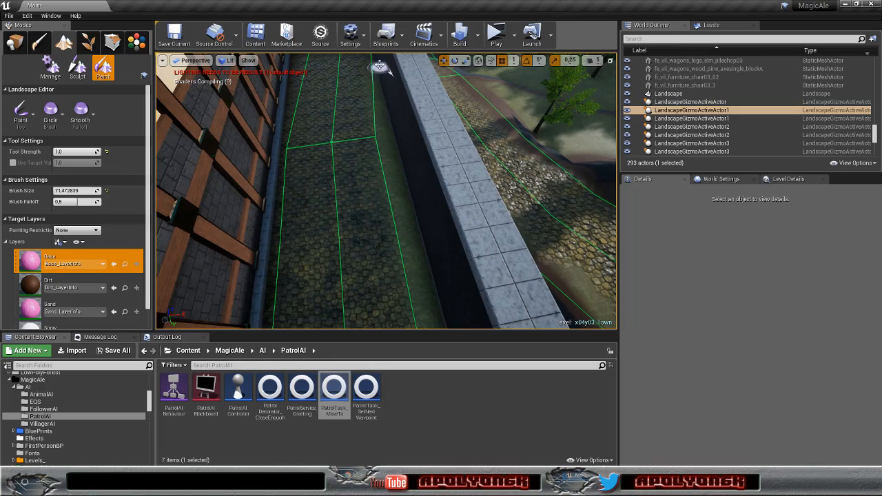
pyautogui.press('w')
pyautogui.moveTo(380, 69); pyautogui.dragTo(437, 117, button='right')
pyautogui.press('s')
pyautogui.press('w')
pyautogui.press('s')
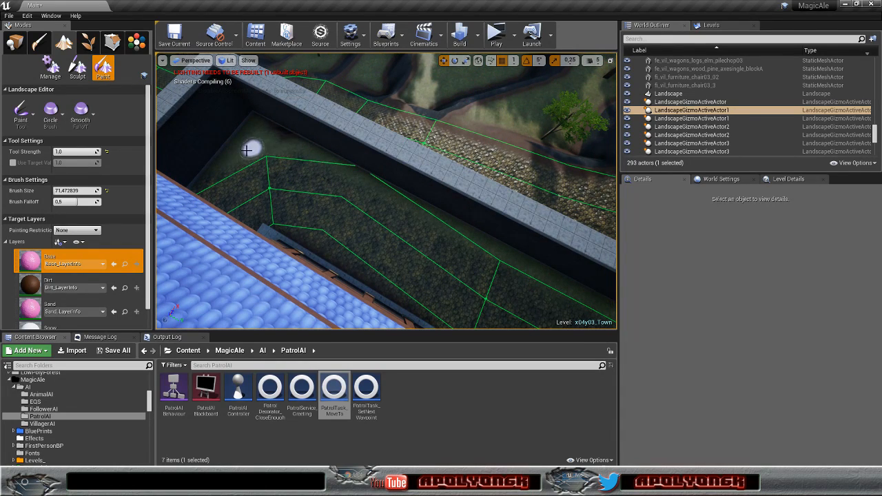
# Step: Paint the Base layer around the corner and along the boundary wall behind the blue-roofed building
pyautogui.moveTo(248, 157)
pyautogui.mouseDown(button='right')
pyautogui.moveTo(214, 152)
pyautogui.moveTo(186, 103)
pyautogui.moveTo(200, 90)
pyautogui.moveTo(169, 107)
pyautogui.mouseUp(button='right')
pyautogui.press('w')
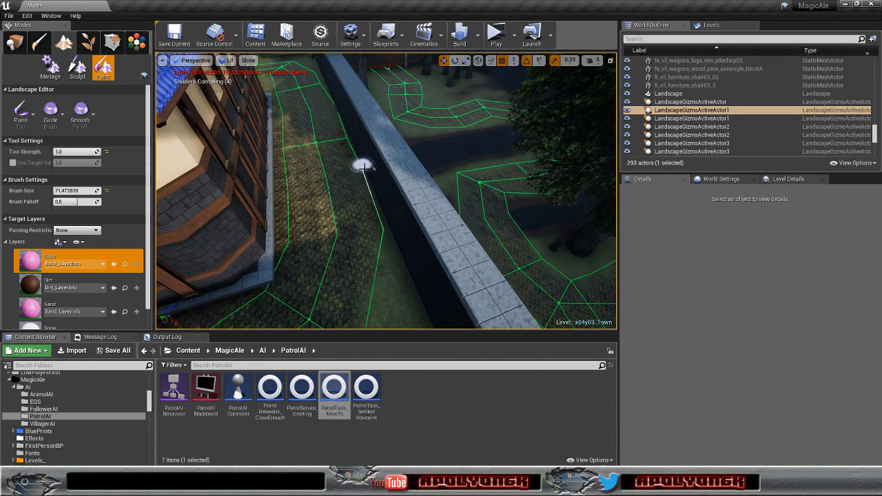
pyautogui.press('s')
pyautogui.moveTo(357, 167)
pyautogui.mouseDown(button='right')
pyautogui.moveTo(317, 186)
pyautogui.moveTo(272, 186)
pyautogui.moveTo(224, 162)
pyautogui.moveTo(255, 179)
pyautogui.mouseUp(button='right')
pyautogui.press('w')
# Step: Paint the Dirt landscape layer between the blue-roofed building's foundation and the road
pyautogui.click(29, 286)
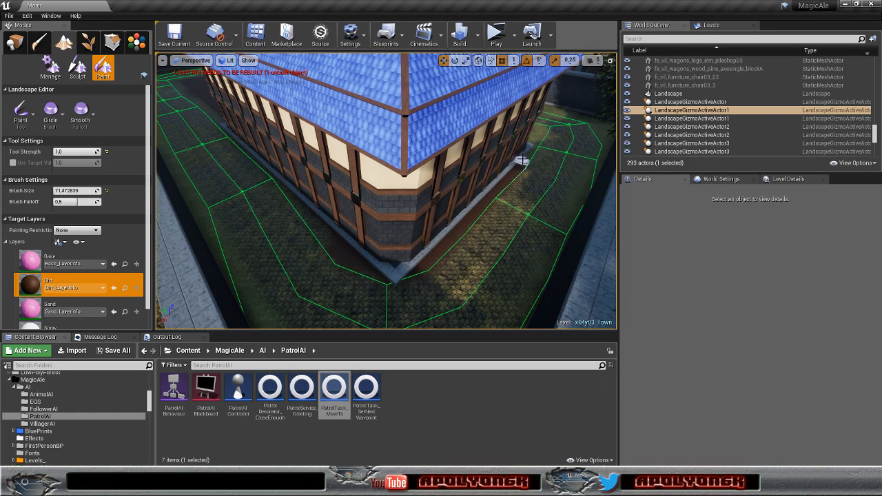
pyautogui.moveTo(527, 152)
pyautogui.mouseDown(button='right')
pyautogui.moveTo(559, 135)
pyautogui.moveTo(568, 118)
pyautogui.moveTo(565, 153)
pyautogui.moveTo(508, 148)
pyautogui.mouseUp(button='right')
pyautogui.press('w')
pyautogui.moveTo(310, 162)
pyautogui.mouseDown()
pyautogui.moveTo(314, 233)
pyautogui.moveTo(305, 203)
pyautogui.moveTo(317, 238)
pyautogui.moveTo(348, 236)
pyautogui.moveTo(315, 240)
pyautogui.moveTo(515, 224)
pyautogui.moveTo(485, 216)
pyautogui.moveTo(512, 186)
pyautogui.moveTo(497, 165)
pyautogui.moveTo(510, 199)
pyautogui.mouseUp()
pyautogui.moveTo(514, 206); pyautogui.dragTo(472, 200, button='right')
pyautogui.press('d')
pyautogui.moveTo(411, 169)
pyautogui.mouseDown()
pyautogui.moveTo(406, 219)
pyautogui.moveTo(417, 234)
pyautogui.moveTo(491, 235)
pyautogui.moveTo(384, 236)
pyautogui.moveTo(404, 246)
pyautogui.moveTo(374, 246)
pyautogui.moveTo(544, 239)
pyautogui.mouseUp()
pyautogui.moveTo(544, 238); pyautogui.dragTo(541, 239, button='right')
# Step: Spread the Dirt layer along the edge of the open plot up to the cobblestone road
pyautogui.press('d')
pyautogui.moveTo(448, 245)
pyautogui.mouseDown()
pyautogui.moveTo(191, 252)
pyautogui.moveTo(251, 259)
pyautogui.moveTo(374, 232)
pyautogui.moveTo(386, 242)
pyautogui.moveTo(469, 228)
pyautogui.mouseUp()
pyautogui.moveTo(469, 227); pyautogui.dragTo(458, 207, button='right')
pyautogui.press('d')
pyautogui.moveTo(210, 233)
pyautogui.mouseDown()
pyautogui.moveTo(335, 223)
pyautogui.moveTo(366, 235)
pyautogui.moveTo(407, 232)
pyautogui.moveTo(256, 230)
pyautogui.moveTo(448, 228)
pyautogui.moveTo(443, 234)
pyautogui.moveTo(528, 222)
pyautogui.moveTo(516, 227)
pyautogui.moveTo(566, 208)
pyautogui.moveTo(564, 196)
pyautogui.mouseUp()
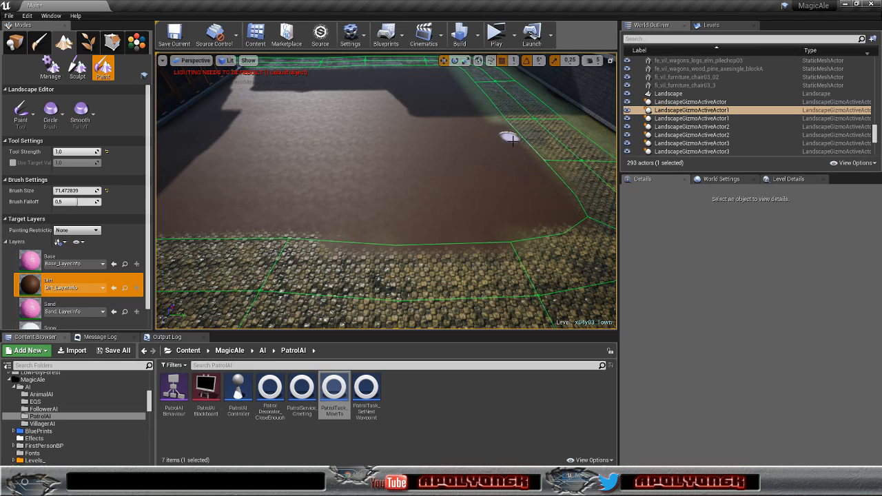
# Step: Continue the Dirt layer along the open plot's remaining road edges to the building's foundation corner
pyautogui.moveTo(500, 123)
pyautogui.mouseDown(button='right')
pyautogui.moveTo(551, 69)
pyautogui.moveTo(561, 138)
pyautogui.moveTo(592, 155)
pyautogui.mouseUp(button='right')
pyautogui.moveTo(446, 247)
pyautogui.mouseDown()
pyautogui.moveTo(431, 230)
pyautogui.moveTo(431, 207)
pyautogui.moveTo(392, 169)
pyautogui.moveTo(376, 137)
pyautogui.moveTo(384, 147)
pyautogui.moveTo(337, 110)
pyautogui.mouseUp()
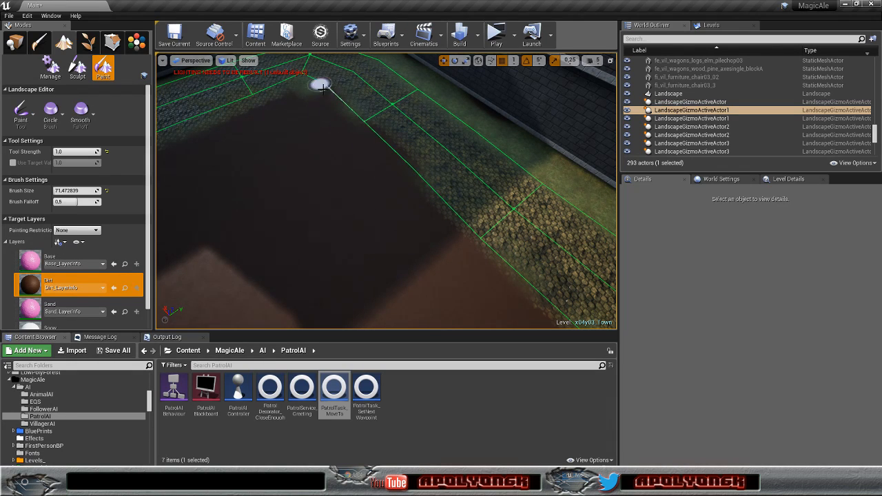
pyautogui.moveTo(230, 114); pyautogui.dragTo(209, 122)
pyautogui.moveTo(209, 122)
pyautogui.mouseDown(button='right')
pyautogui.moveTo(159, 116)
pyautogui.moveTo(269, 134)
pyautogui.mouseUp(button='right')
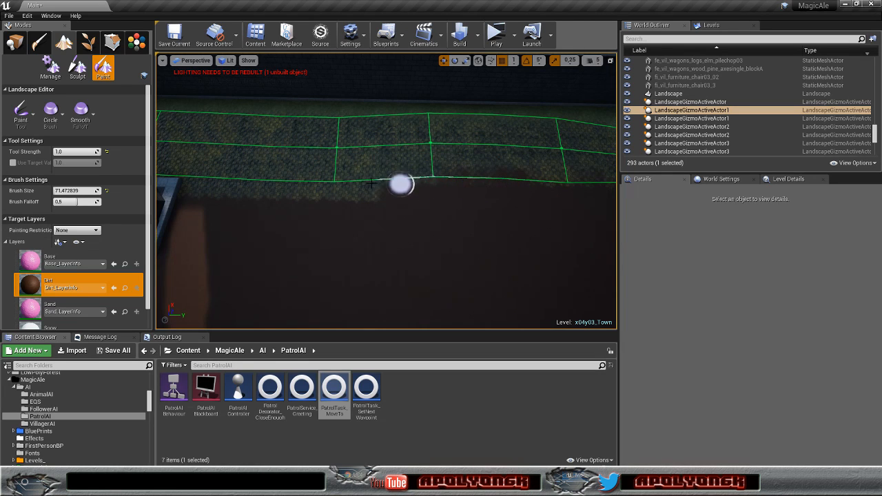
pyautogui.moveTo(179, 185)
pyautogui.mouseDown(button='right')
pyautogui.moveTo(114, 176)
pyautogui.moveTo(42, 186)
pyautogui.mouseUp(button='right')
pyautogui.moveTo(237, 185); pyautogui.dragTo(237, 192, button='right')
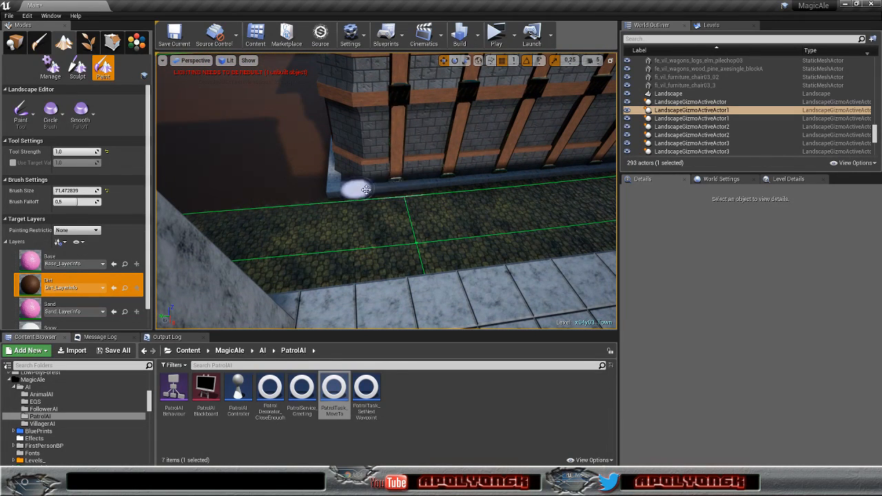
# Step: Paint a Dirt strip over the cobblestones along the building's foundation wall and around its corner
pyautogui.moveTo(501, 181)
pyautogui.mouseDown(button='right')
pyautogui.moveTo(509, 183)
pyautogui.moveTo(441, 181)
pyautogui.moveTo(489, 200)
pyautogui.moveTo(413, 191)
pyautogui.moveTo(476, 200)
pyautogui.moveTo(448, 198)
pyautogui.mouseUp(button='right')
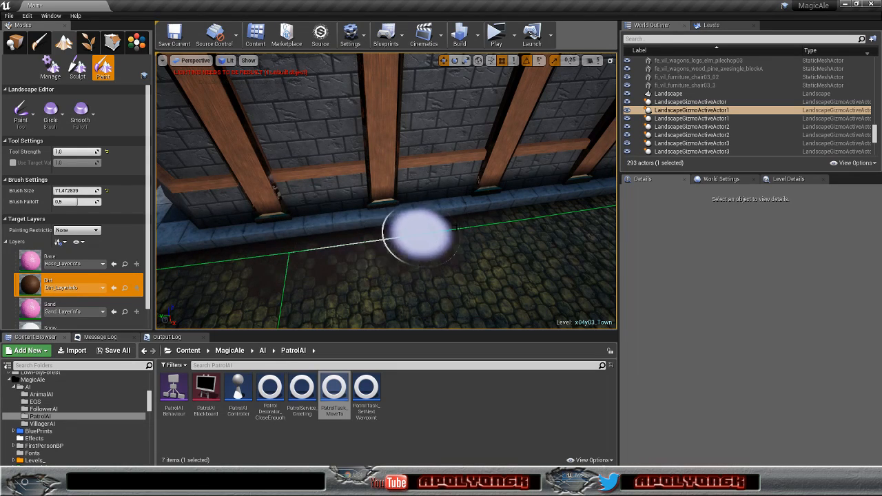
pyautogui.moveTo(465, 222); pyautogui.dragTo(339, 189, button='right')
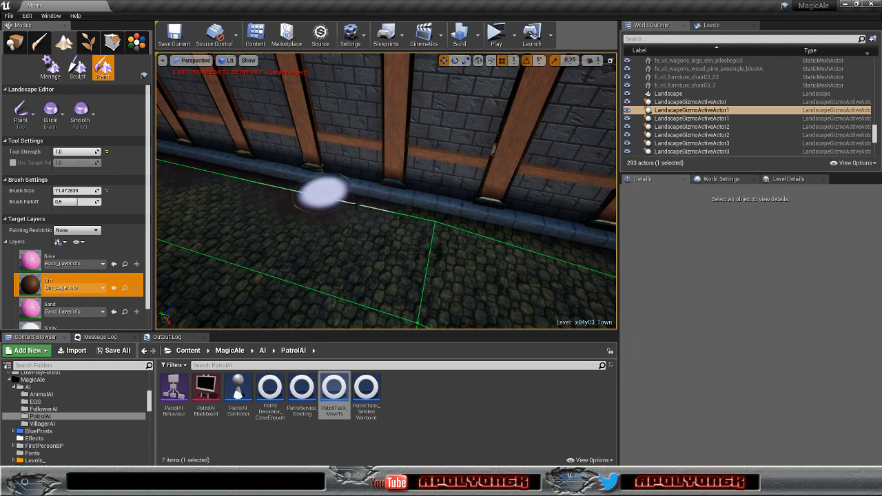
pyautogui.moveTo(462, 225); pyautogui.dragTo(584, 261)
pyautogui.moveTo(584, 261); pyautogui.dragTo(662, 254, button='right')
pyautogui.moveTo(235, 230); pyautogui.dragTo(228, 225, button='right')
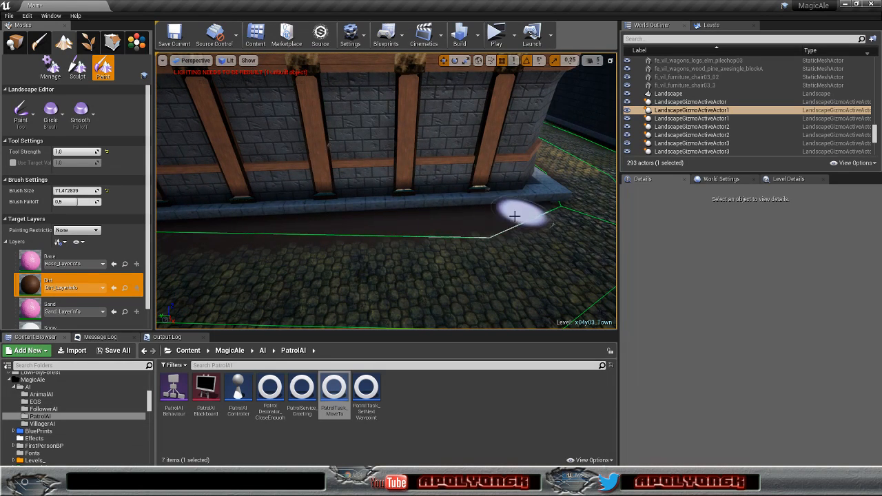
pyautogui.moveTo(536, 199); pyautogui.dragTo(431, 208, button='right')
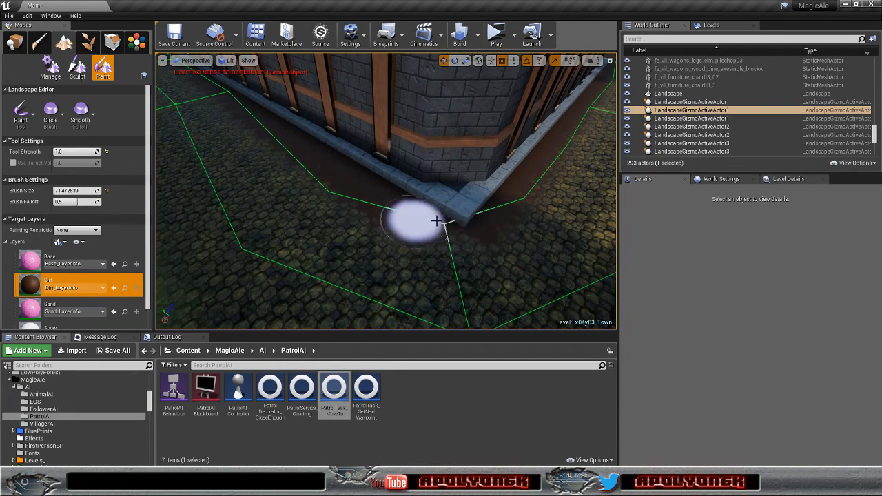
pyautogui.moveTo(455, 218)
pyautogui.mouseDown(button='right')
pyautogui.moveTo(448, 204)
pyautogui.moveTo(358, 175)
pyautogui.moveTo(404, 164)
pyautogui.moveTo(445, 200)
pyautogui.moveTo(516, 198)
pyautogui.moveTo(506, 153)
pyautogui.moveTo(469, 219)
pyautogui.mouseUp(button='right')
# Step: Switch from painting layers to sculpting with the Visibility tool and cut holes in the grassy terrain beneath the building's floor
pyautogui.scroll(2, 463, 211)
pyautogui.scroll(1, 464, 211)
pyautogui.scroll(-1, 464, 207)
pyautogui.moveTo(460, 206); pyautogui.dragTo(438, 162, button='right')
pyautogui.click(76, 76)
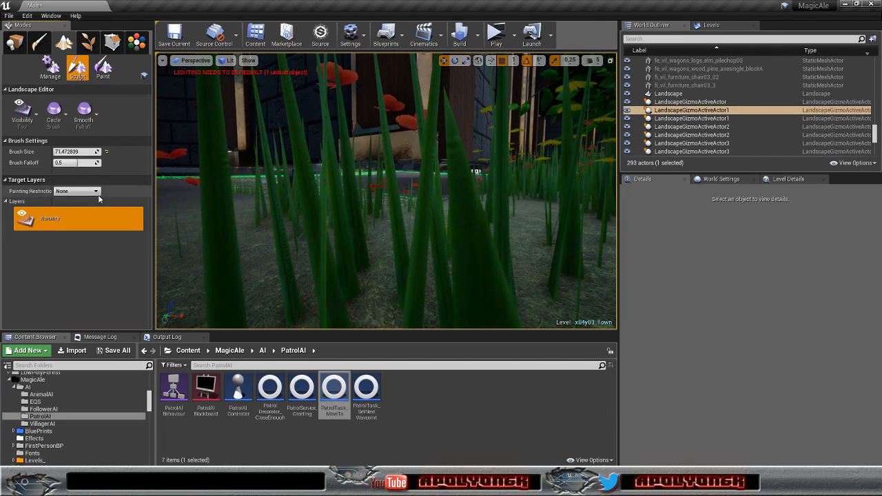
pyautogui.scroll(2, 425, 244)
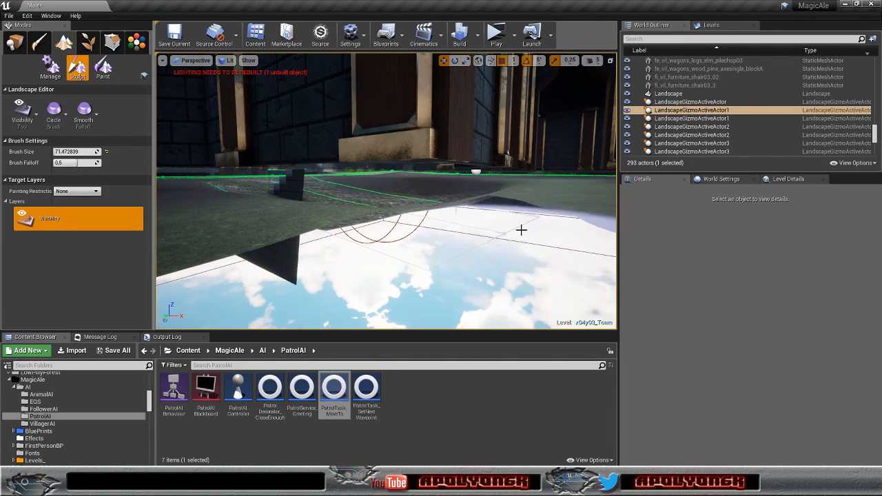
pyautogui.moveTo(574, 192); pyautogui.dragTo(648, 188, button='right')
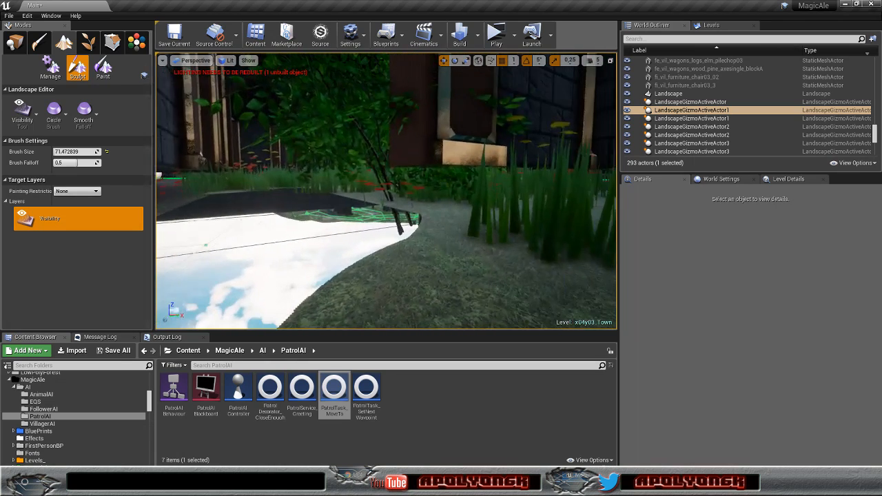
pyautogui.scroll(2, 494, 230)
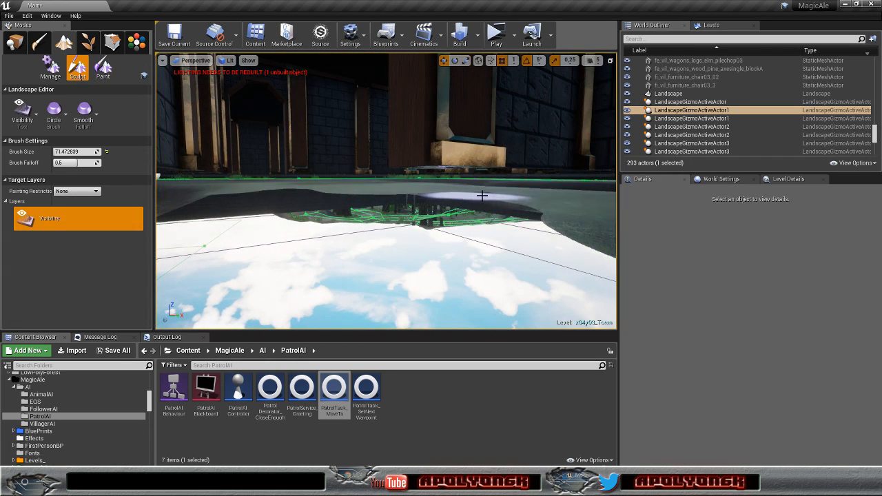
# Step: Extend the terrain hole beneath the building by erasing the ground around its existing edges
pyautogui.moveTo(431, 241); pyautogui.dragTo(607, 249, button='right')
pyautogui.moveTo(431, 240); pyautogui.dragTo(342, 193)
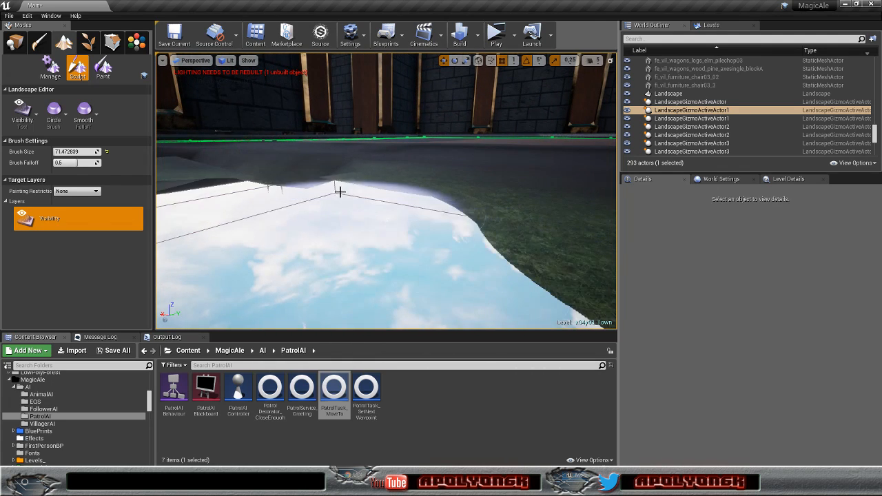
pyautogui.moveTo(531, 195); pyautogui.dragTo(524, 245)
pyautogui.moveTo(475, 228); pyautogui.dragTo(600, 220, button='right')
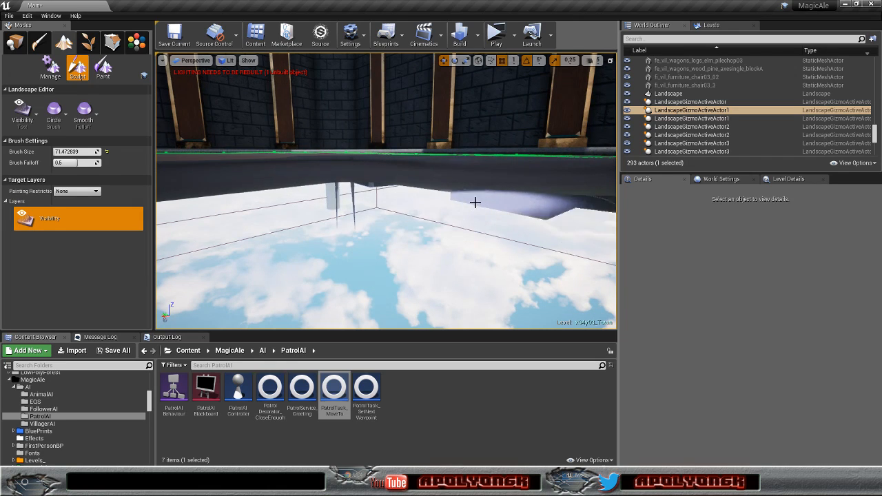
pyautogui.moveTo(537, 198)
pyautogui.mouseDown(button='right')
pyautogui.moveTo(387, 227)
pyautogui.moveTo(255, 215)
pyautogui.moveTo(469, 252)
pyautogui.mouseUp(button='right')
pyautogui.moveTo(468, 252)
pyautogui.mouseDown()
pyautogui.moveTo(433, 156)
pyautogui.moveTo(401, 138)
pyautogui.mouseUp()
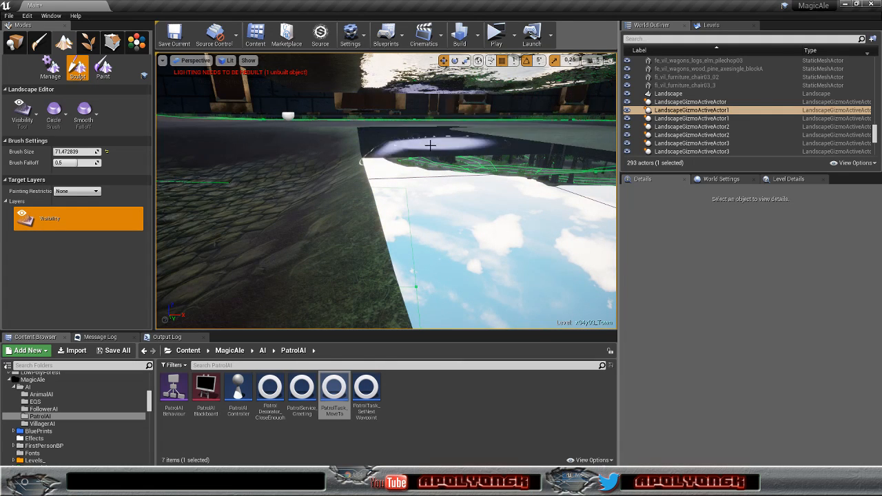
# Step: Erase more of the terrain under the building near the staircase and the dark inner section
pyautogui.moveTo(477, 126); pyautogui.dragTo(513, 109, button='right')
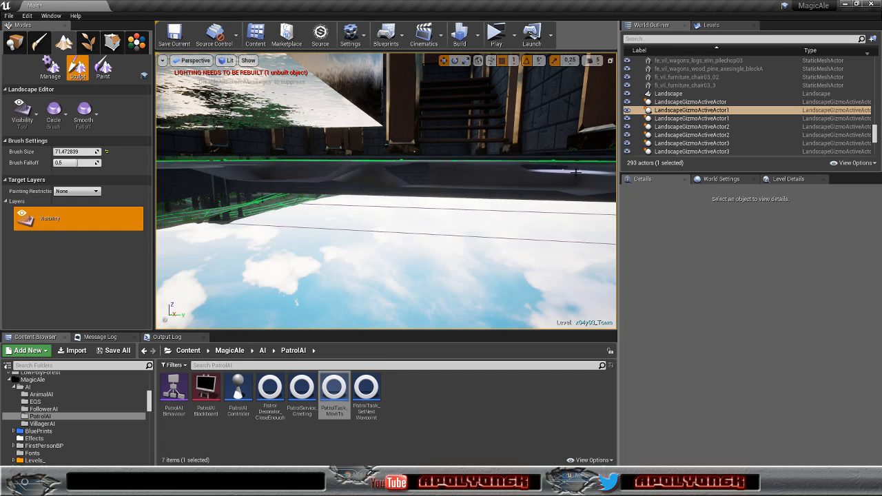
pyautogui.moveTo(595, 178)
pyautogui.mouseDown(button='right')
pyautogui.moveTo(602, 173)
pyautogui.moveTo(597, 227)
pyautogui.moveTo(510, 213)
pyautogui.moveTo(420, 231)
pyautogui.moveTo(296, 199)
pyautogui.moveTo(459, 197)
pyautogui.moveTo(310, 207)
pyautogui.mouseUp(button='right')
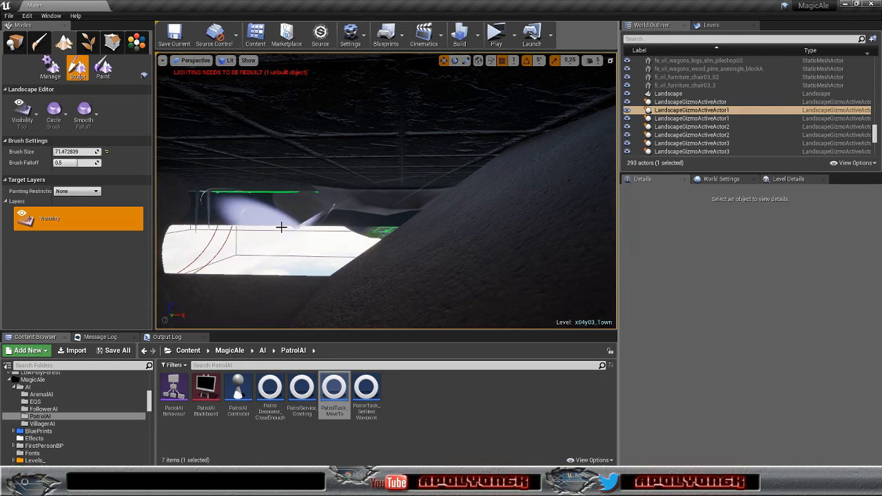
pyautogui.moveTo(386, 191); pyautogui.dragTo(386, 90, button='right')
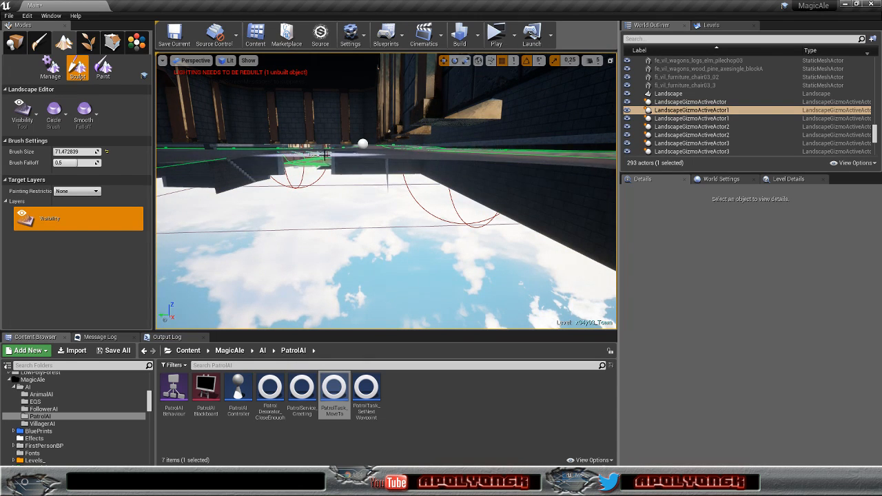
pyautogui.moveTo(337, 164); pyautogui.dragTo(169, 162, button='right')
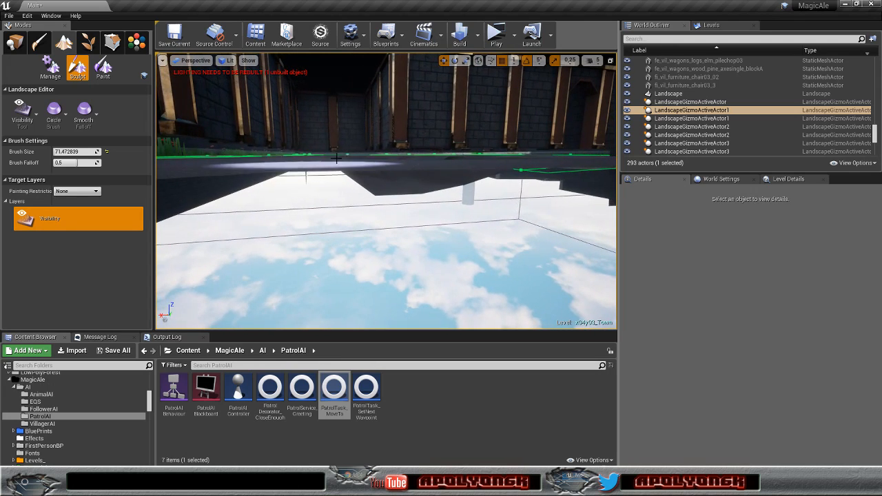
# Step: Select the Flatten tool and level the terrain bumps hanging beneath the building's floor
pyautogui.click(24, 112)
pyautogui.click(60, 182)
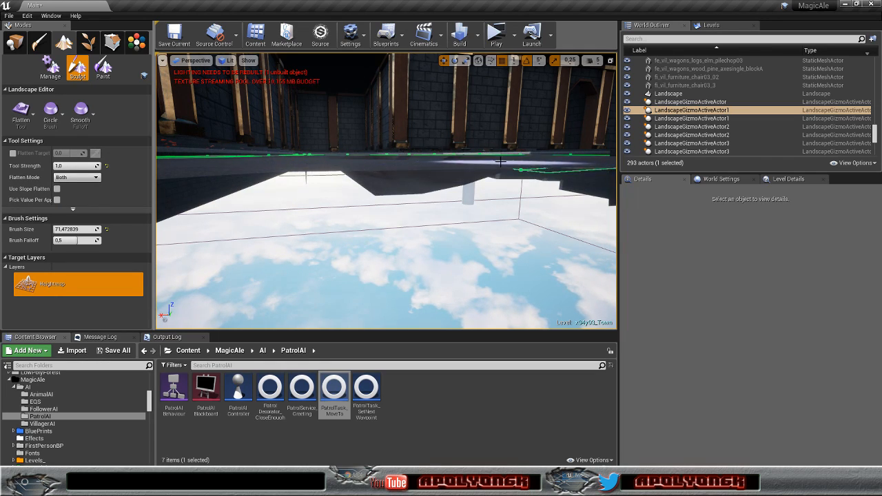
pyautogui.moveTo(365, 193)
pyautogui.mouseDown(button='right')
pyautogui.moveTo(414, 172)
pyautogui.moveTo(422, 141)
pyautogui.moveTo(441, 221)
pyautogui.moveTo(413, 228)
pyautogui.moveTo(400, 196)
pyautogui.moveTo(427, 238)
pyautogui.moveTo(400, 217)
pyautogui.moveTo(382, 231)
pyautogui.moveTo(403, 238)
pyautogui.moveTo(344, 236)
pyautogui.mouseUp(button='right')
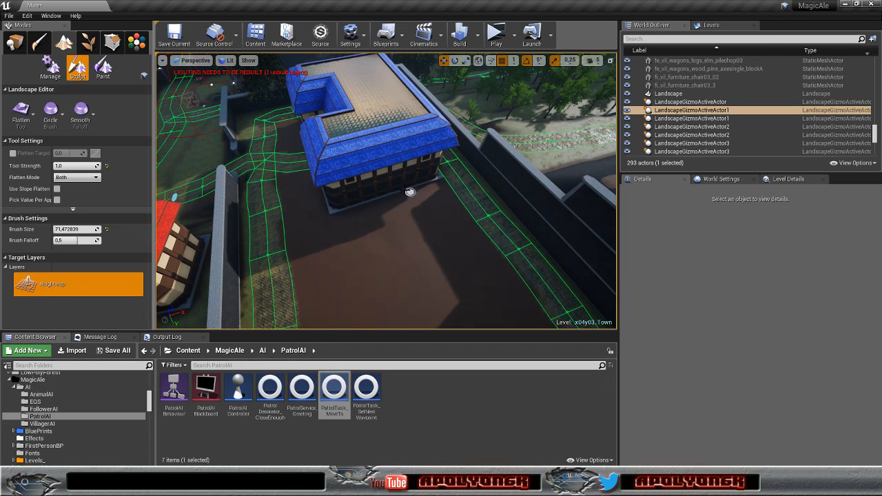
pyautogui.press('w')
pyautogui.moveTo(378, 173)
pyautogui.mouseDown(button='right')
pyautogui.moveTo(372, 134)
pyautogui.moveTo(387, 112)
pyautogui.moveTo(354, 181)
pyautogui.mouseUp(button='right')
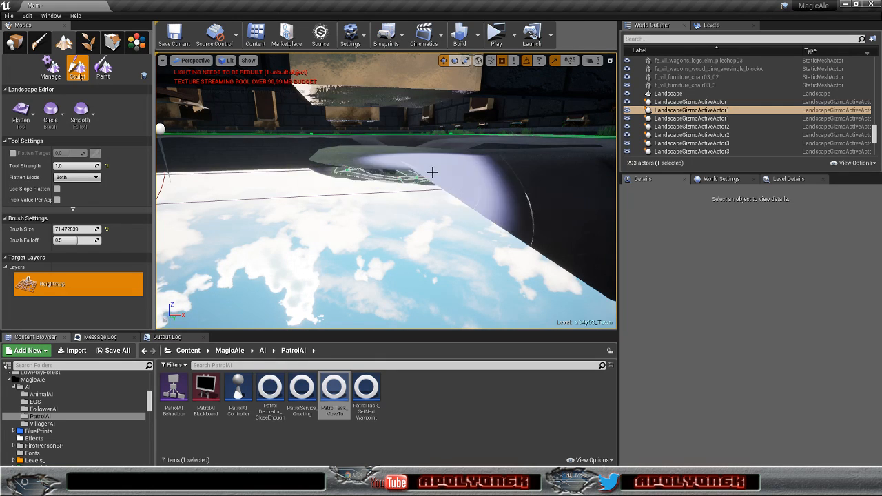
pyautogui.moveTo(475, 185); pyautogui.dragTo(615, 176, button='right')
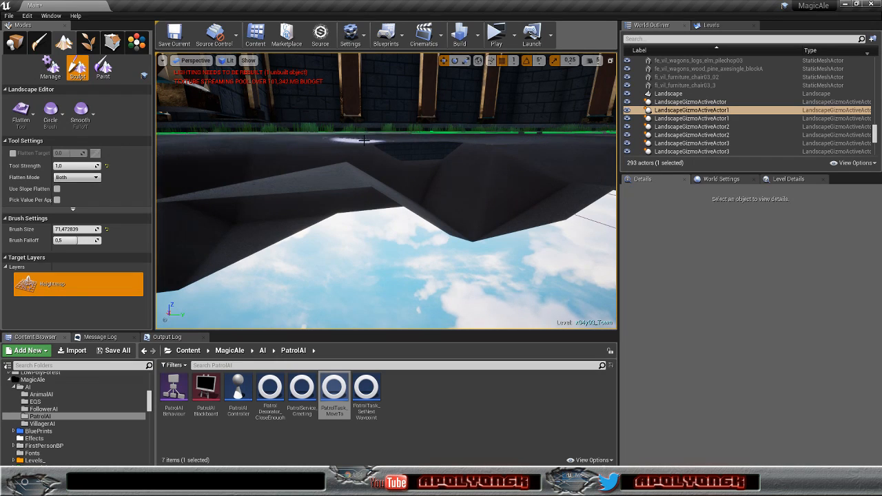
pyautogui.moveTo(489, 152)
pyautogui.mouseDown()
pyautogui.moveTo(517, 160)
pyautogui.moveTo(368, 173)
pyautogui.moveTo(217, 163)
pyautogui.moveTo(144, 172)
pyautogui.mouseUp()
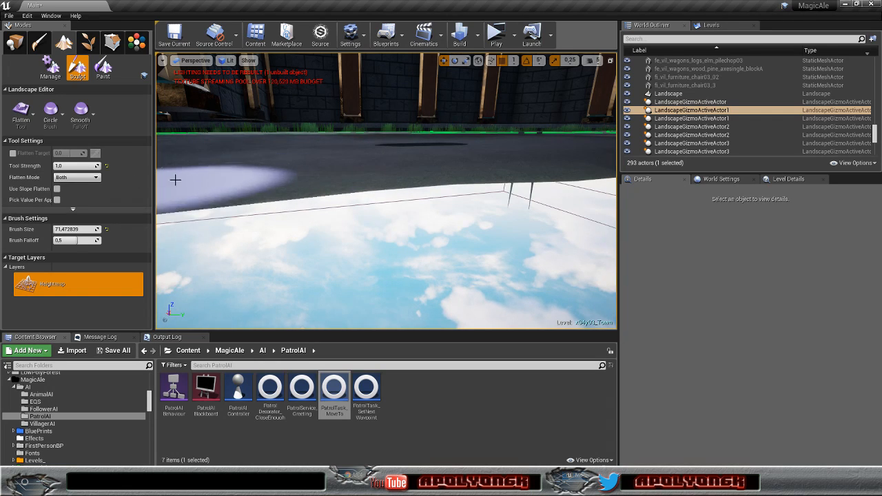
pyautogui.moveTo(246, 170)
pyautogui.mouseDown()
pyautogui.moveTo(325, 160)
pyautogui.moveTo(587, 166)
pyautogui.mouseUp()
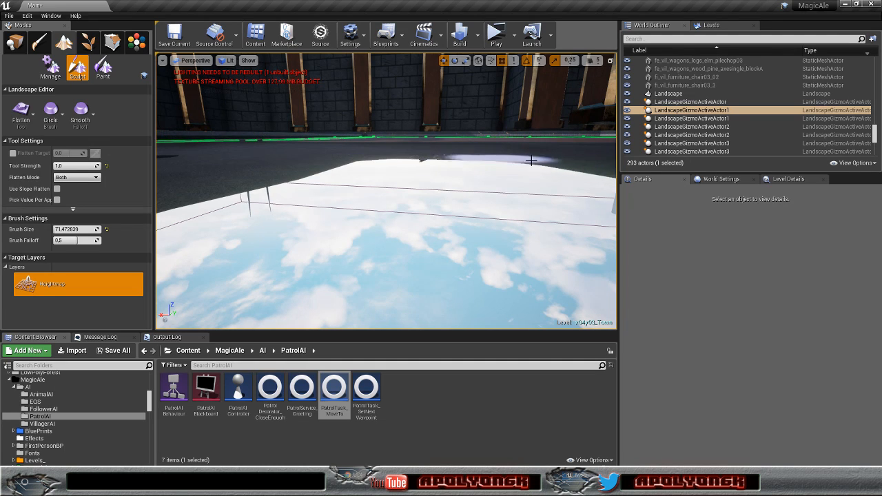
# Step: Flatten the remaining uneven terrain beneath the building's pillars, including the sunken dark area
pyautogui.moveTo(533, 172); pyautogui.dragTo(399, 151, button='right')
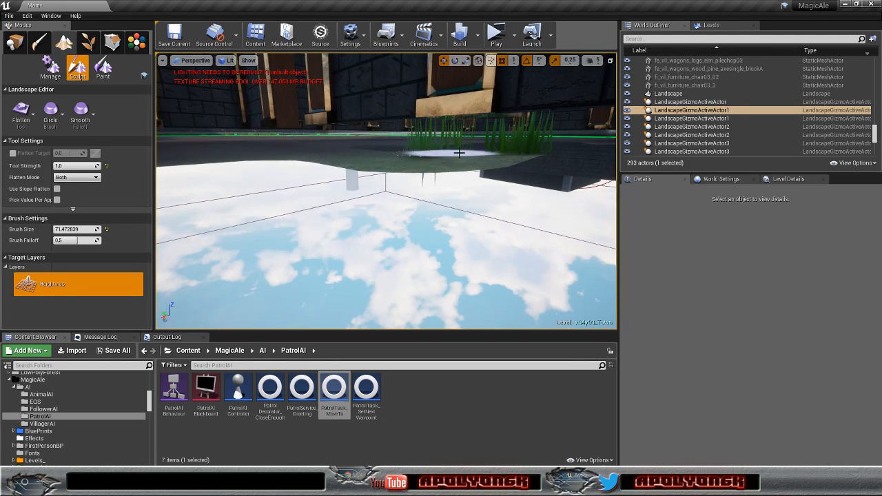
pyautogui.moveTo(530, 188); pyautogui.dragTo(607, 183, button='right')
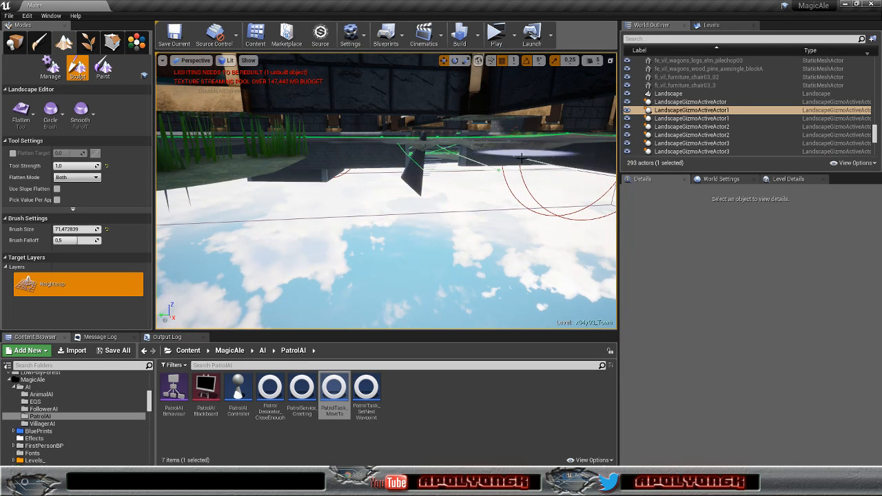
pyautogui.moveTo(533, 179); pyautogui.dragTo(631, 178, button='right')
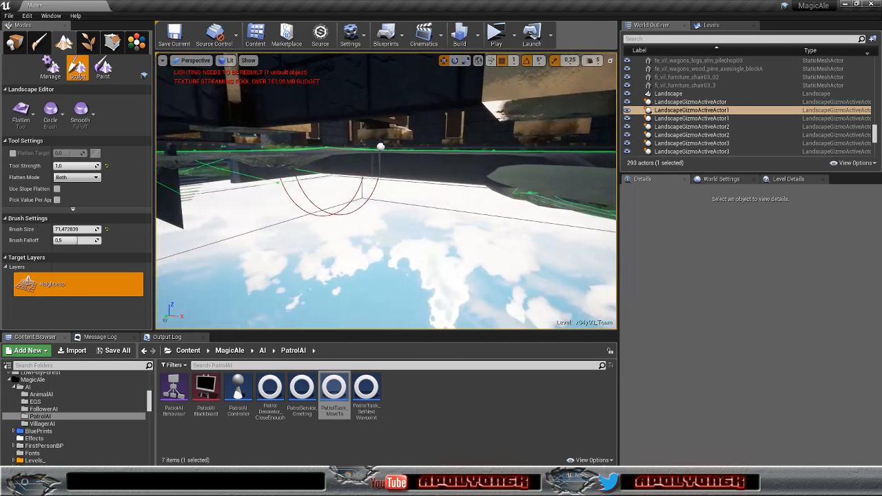
pyautogui.moveTo(465, 186); pyautogui.dragTo(465, 182, button='right')
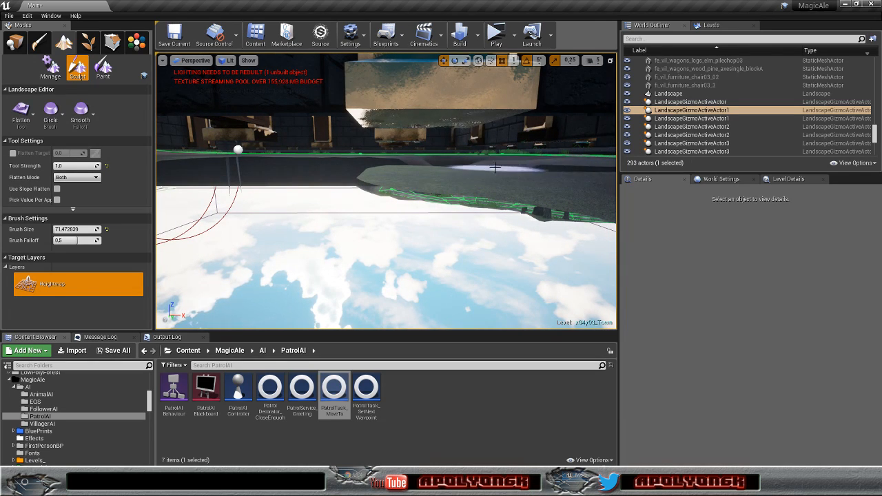
pyautogui.moveTo(443, 163); pyautogui.dragTo(442, 163, button='right')
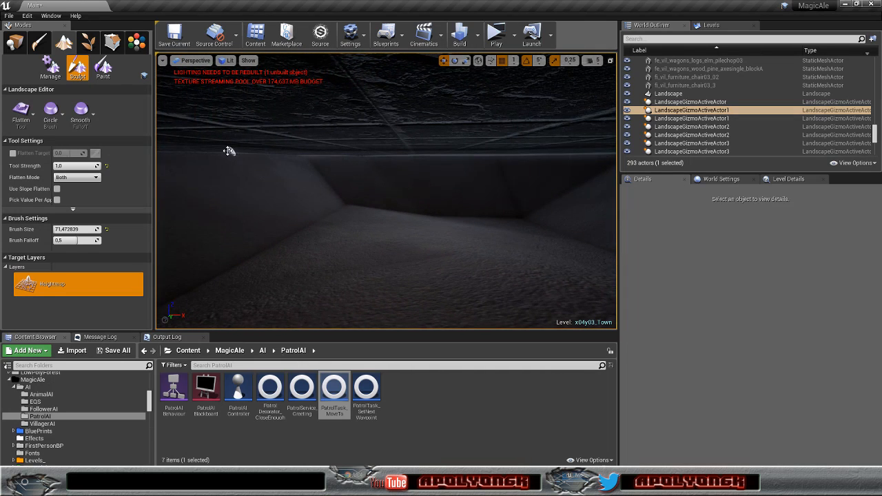
pyautogui.moveTo(243, 166); pyautogui.dragTo(304, 160)
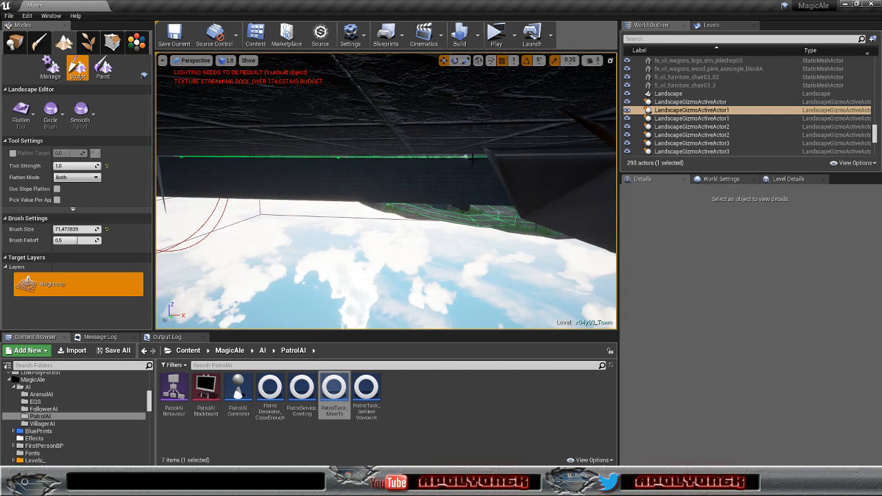
pyautogui.moveTo(588, 165)
pyautogui.mouseDown(button='right')
pyautogui.moveTo(605, 162)
pyautogui.moveTo(591, 161)
pyautogui.moveTo(601, 163)
pyautogui.moveTo(604, 181)
pyautogui.moveTo(600, 161)
pyautogui.mouseUp(button='right')
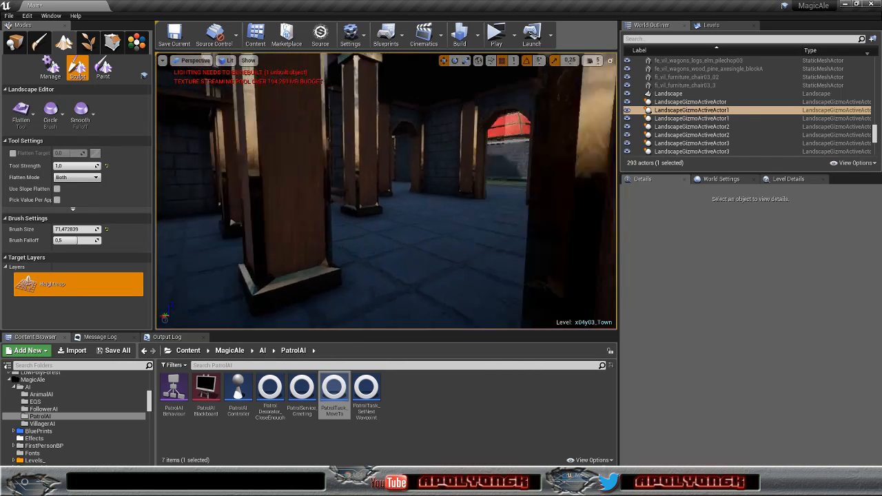
pyautogui.moveTo(386, 191)
pyautogui.mouseDown(button='right')
pyautogui.moveTo(427, 191)
pyautogui.moveTo(393, 203)
pyautogui.moveTo(386, 182)
pyautogui.moveTo(403, 176)
pyautogui.moveTo(404, 187)
pyautogui.moveTo(330, 188)
pyautogui.mouseUp(button='right')
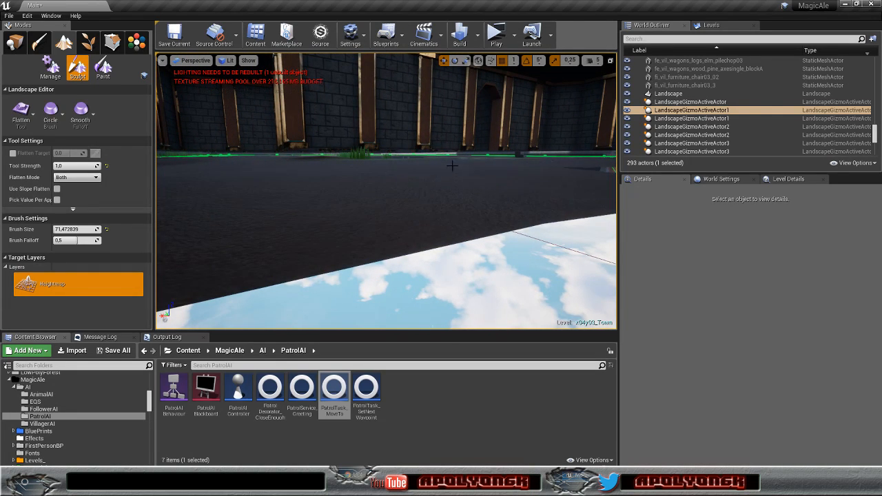
# Step: Return to the Visibility tool and cut away the leveled terrain beside the building's foundation wall
pyautogui.click(21, 111)
pyautogui.click(58, 358)
pyautogui.moveTo(352, 238); pyautogui.dragTo(413, 234, button='right')
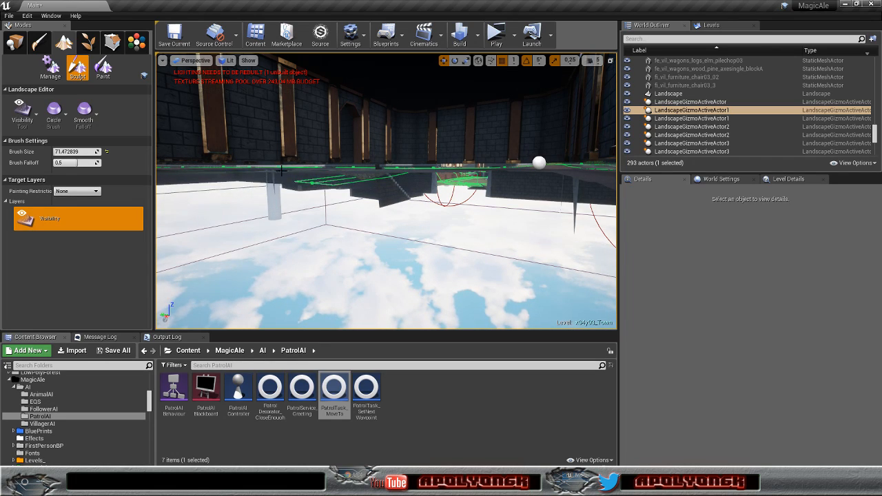
pyautogui.press('w')
pyautogui.moveTo(356, 178); pyautogui.dragTo(320, 182, button='right')
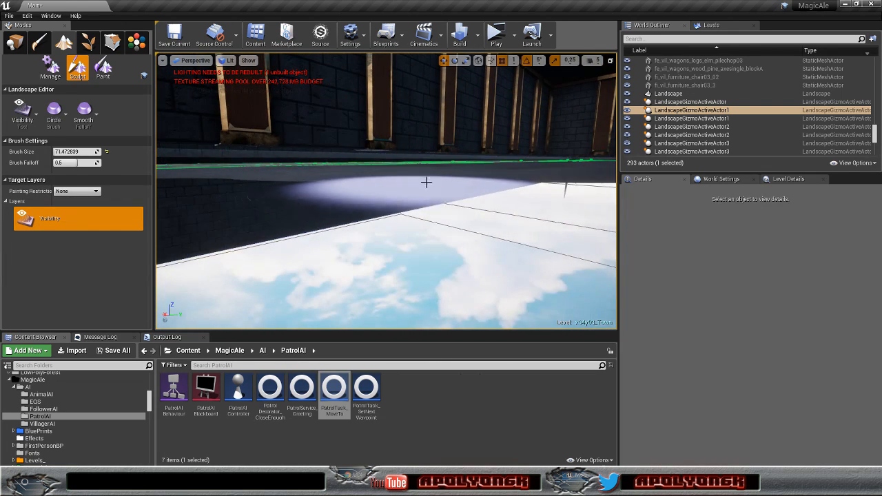
pyautogui.moveTo(547, 168)
pyautogui.mouseDown(button='right')
pyautogui.moveTo(513, 162)
pyautogui.moveTo(517, 183)
pyautogui.moveTo(541, 197)
pyautogui.moveTo(575, 193)
pyautogui.moveTo(562, 188)
pyautogui.moveTo(568, 173)
pyautogui.moveTo(559, 167)
pyautogui.mouseUp(button='right')
pyautogui.press('w')
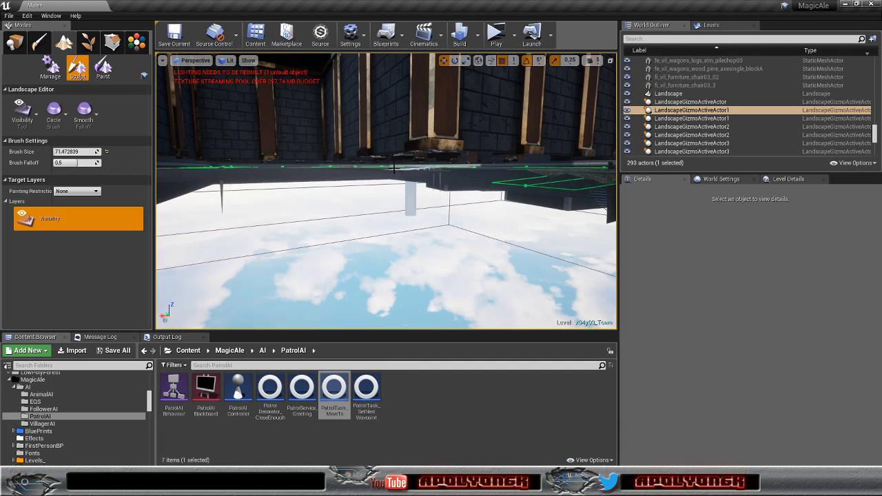
# Step: Erase the leftover terrain beneath the building's pillar bases with the Visibility tool
pyautogui.moveTo(348, 176)
pyautogui.mouseDown(button='right')
pyautogui.moveTo(321, 173)
pyautogui.moveTo(296, 155)
pyautogui.moveTo(299, 190)
pyautogui.moveTo(448, 155)
pyautogui.mouseUp(button='right')
pyautogui.press('w')
pyautogui.press('w')
pyautogui.moveTo(321, 171); pyautogui.dragTo(284, 151)
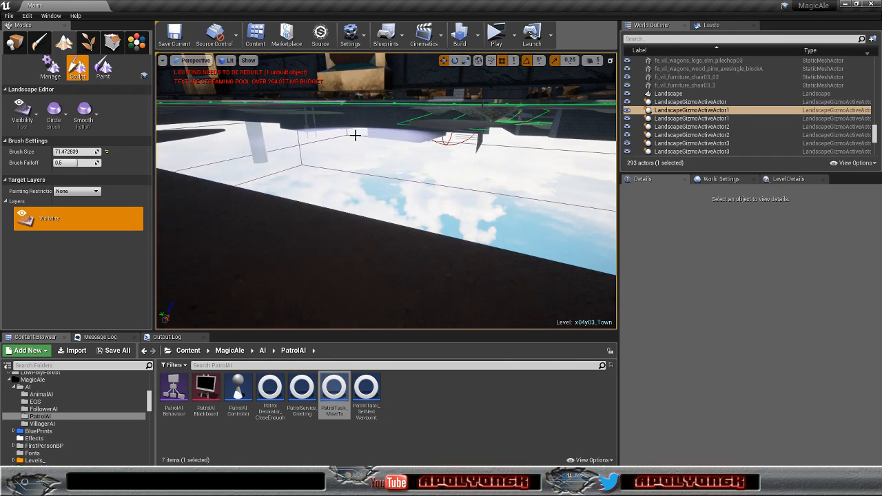
pyautogui.moveTo(430, 128); pyautogui.dragTo(530, 118, button='right')
pyautogui.scroll(-3, 324, 210)
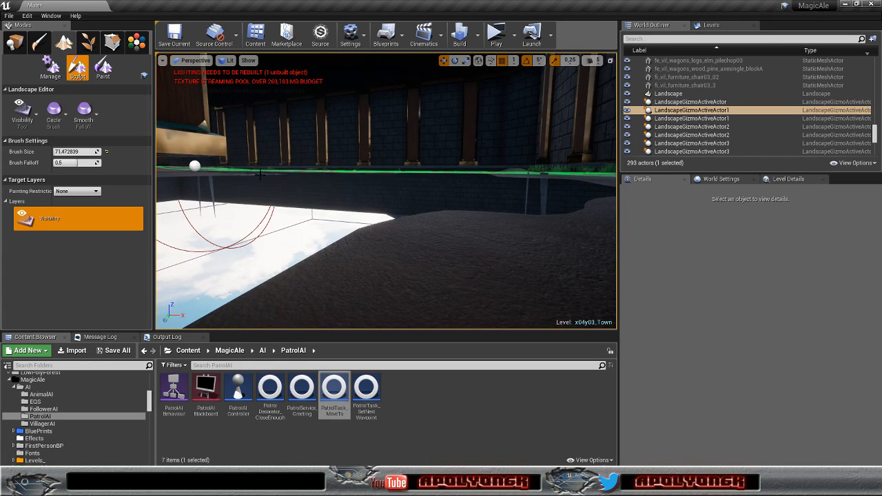
# Step: Widen the hole across the dark ground between the pillars and the grass outside the foundation
pyautogui.moveTo(231, 205)
pyautogui.mouseDown()
pyautogui.moveTo(387, 258)
pyautogui.moveTo(416, 234)
pyautogui.mouseUp()
pyautogui.moveTo(415, 235); pyautogui.dragTo(504, 244, button='right')
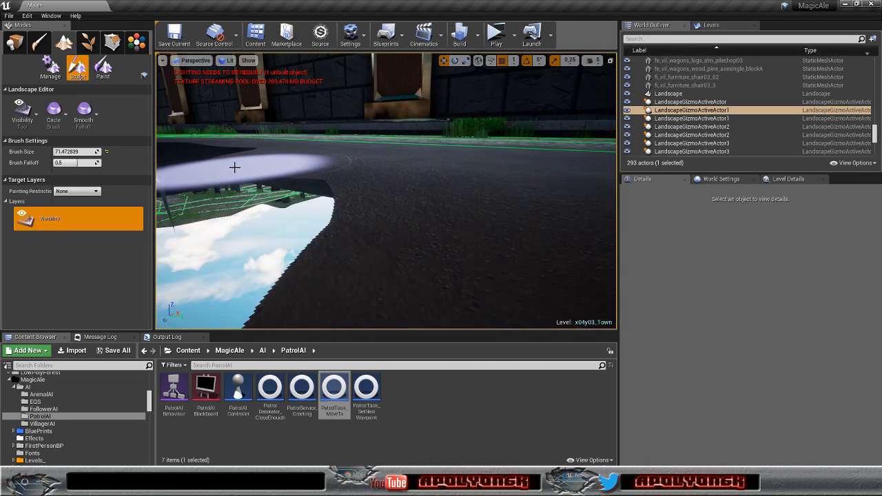
pyautogui.moveTo(295, 172)
pyautogui.mouseDown()
pyautogui.moveTo(478, 193)
pyautogui.moveTo(469, 186)
pyautogui.mouseUp()
pyautogui.moveTo(470, 186); pyautogui.dragTo(395, 191, button='right')
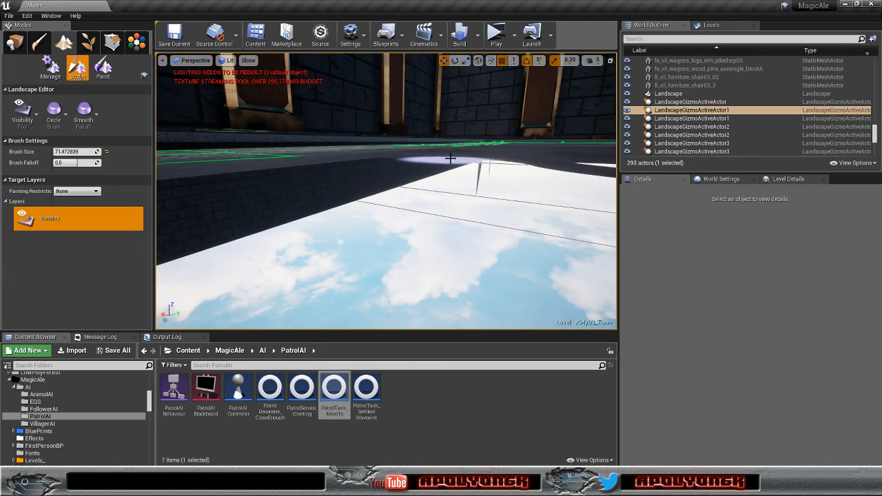
# Step: Cut away the remaining terrain strip along the inner side of the foundation wall next to the large pillar base
pyautogui.moveTo(560, 165)
pyautogui.mouseDown(button='right')
pyautogui.moveTo(593, 164)
pyautogui.moveTo(589, 140)
pyautogui.moveTo(585, 201)
pyautogui.mouseUp(button='right')
pyautogui.press('w')
pyautogui.moveTo(514, 191)
pyautogui.mouseDown()
pyautogui.moveTo(479, 126)
pyautogui.moveTo(432, 108)
pyautogui.mouseUp()
pyautogui.press('w')
pyautogui.moveTo(431, 108)
pyautogui.mouseDown(button='right')
pyautogui.moveTo(421, 124)
pyautogui.moveTo(386, 103)
pyautogui.moveTo(344, 96)
pyautogui.mouseUp(button='right')
pyautogui.moveTo(423, 142); pyautogui.dragTo(405, 123, button='right')
pyautogui.moveTo(388, 158); pyautogui.dragTo(321, 213, button='right')
pyautogui.moveTo(325, 169); pyautogui.dragTo(617, 168, button='right')
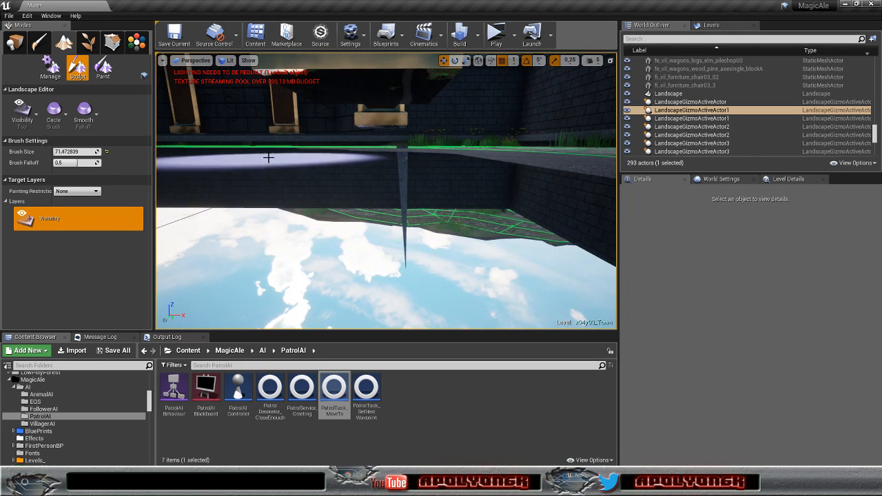
pyautogui.moveTo(381, 166); pyautogui.dragTo(293, 202, button='right')
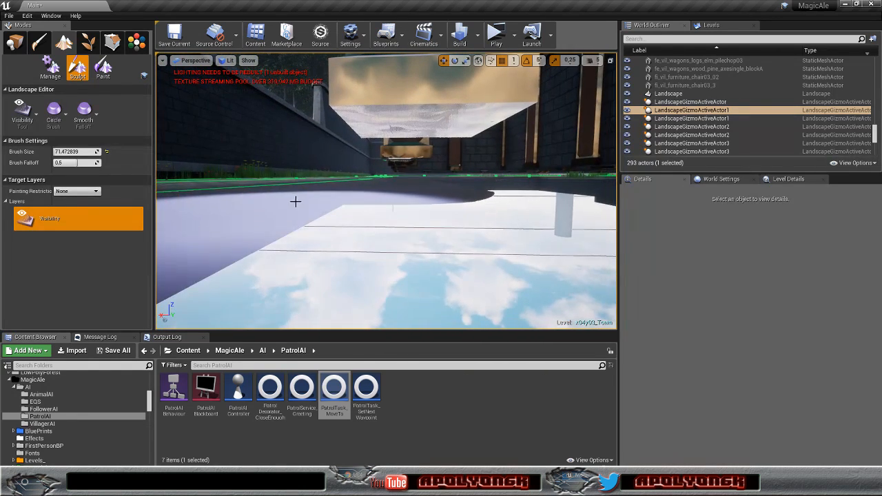
pyautogui.moveTo(293, 201); pyautogui.dragTo(338, 195)
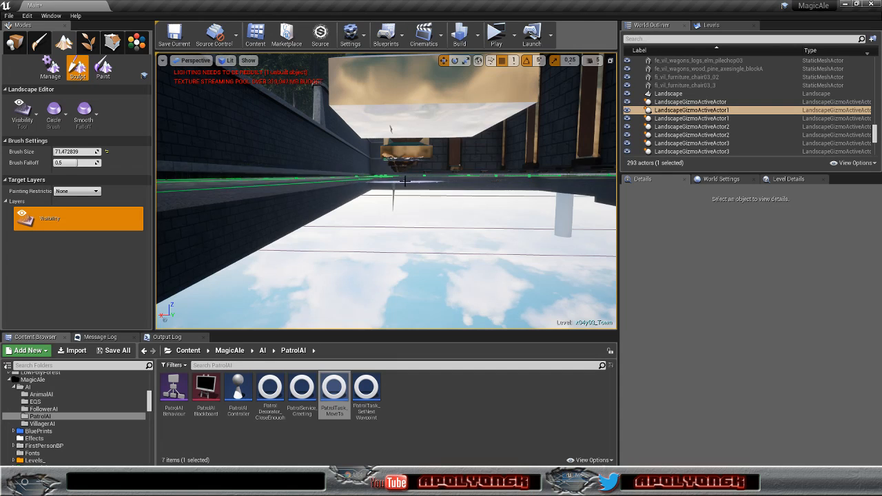
# Step: Cut away the terrain beneath the building's tiled floor with the Visibility tool
pyautogui.moveTo(409, 178); pyautogui.dragTo(504, 163, button='right')
pyautogui.moveTo(386, 192); pyautogui.dragTo(523, 200, button='right')
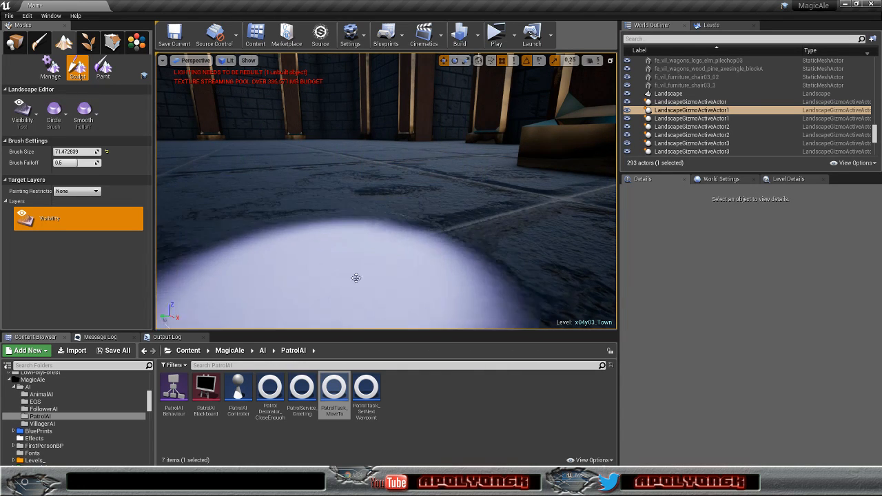
pyautogui.moveTo(423, 263)
pyautogui.mouseDown(button='right')
pyautogui.moveTo(393, 266)
pyautogui.moveTo(551, 265)
pyautogui.moveTo(551, 227)
pyautogui.moveTo(517, 229)
pyautogui.moveTo(479, 238)
pyautogui.moveTo(541, 254)
pyautogui.moveTo(586, 241)
pyautogui.moveTo(678, 242)
pyautogui.moveTo(683, 231)
pyautogui.moveTo(713, 235)
pyautogui.mouseUp(button='right')
pyautogui.scroll(3, 392, 266)
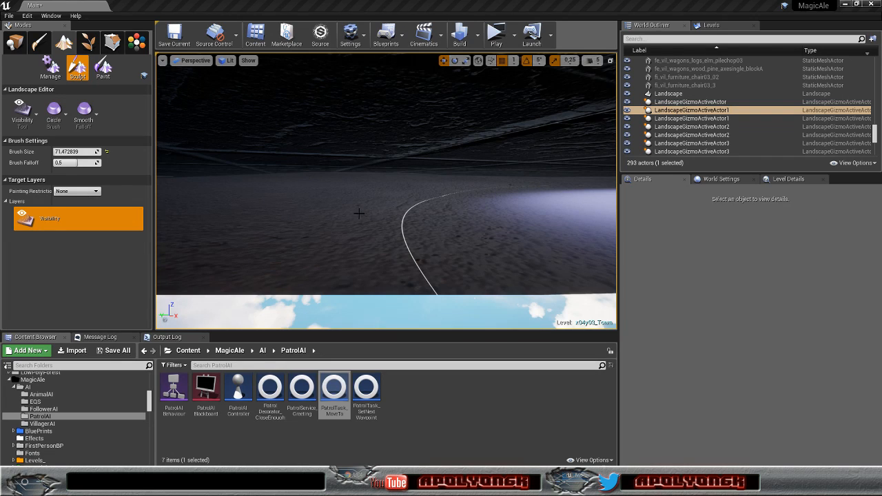
pyautogui.click(386, 218)
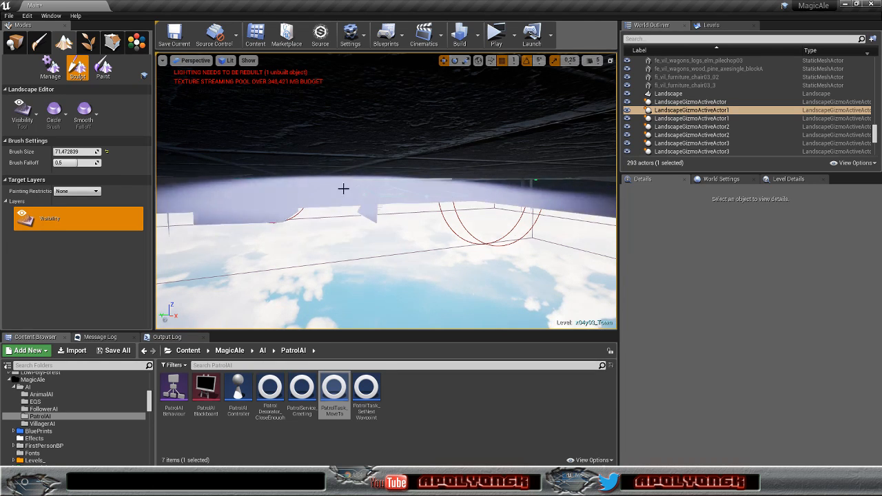
pyautogui.moveTo(217, 187); pyautogui.dragTo(165, 186, button='right')
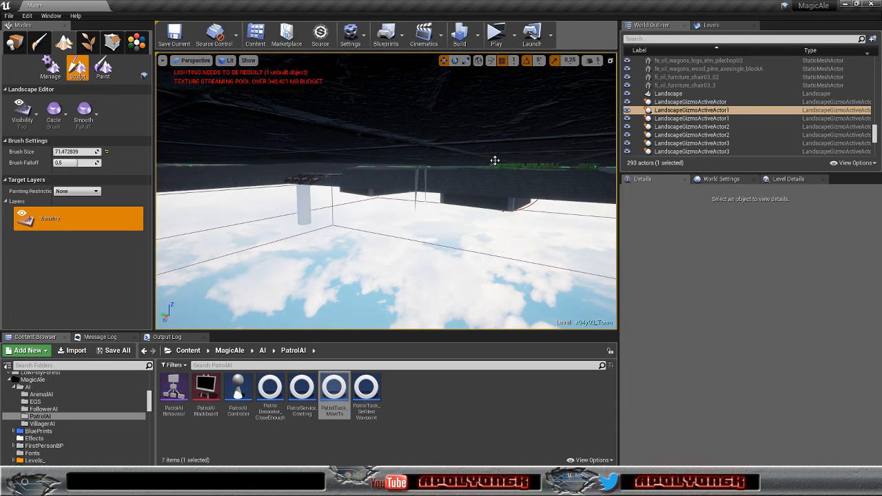
pyautogui.click(430, 161)
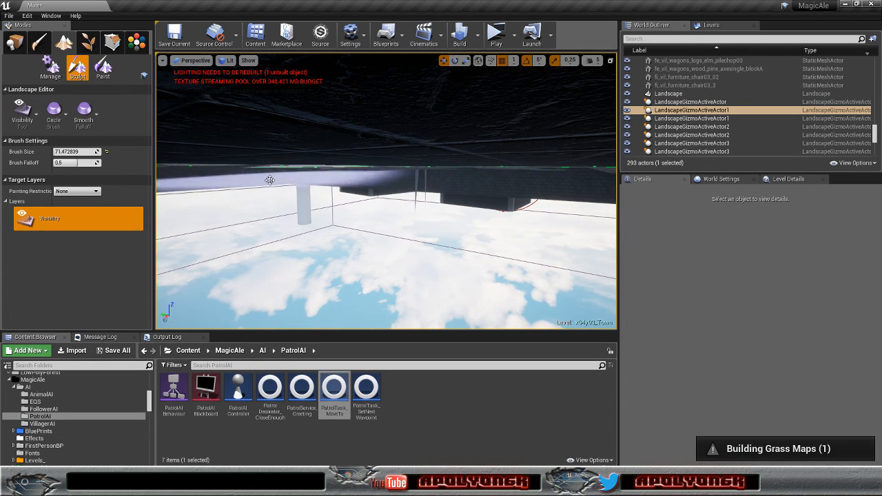
# Step: Erase the remaining terrain strips beneath the floor along the inner side of the brick foundation wall
pyautogui.moveTo(335, 202); pyautogui.dragTo(496, 201, button='right')
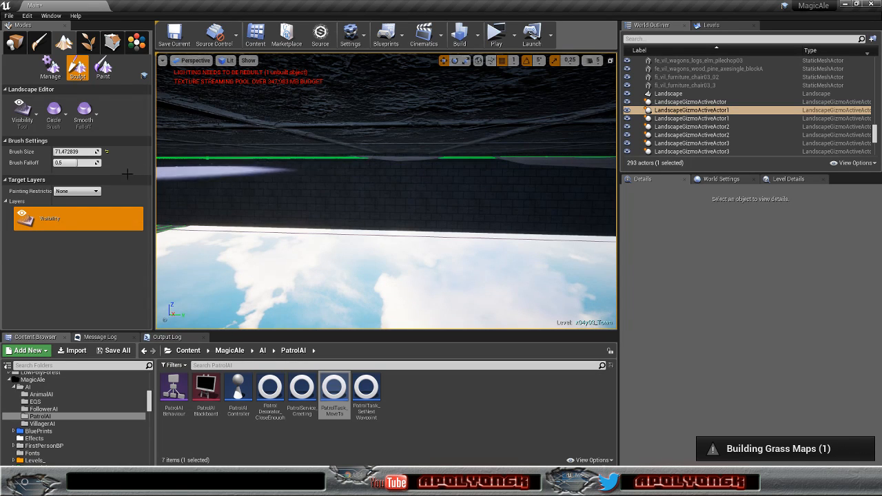
pyautogui.moveTo(330, 177); pyautogui.dragTo(227, 176, button='right')
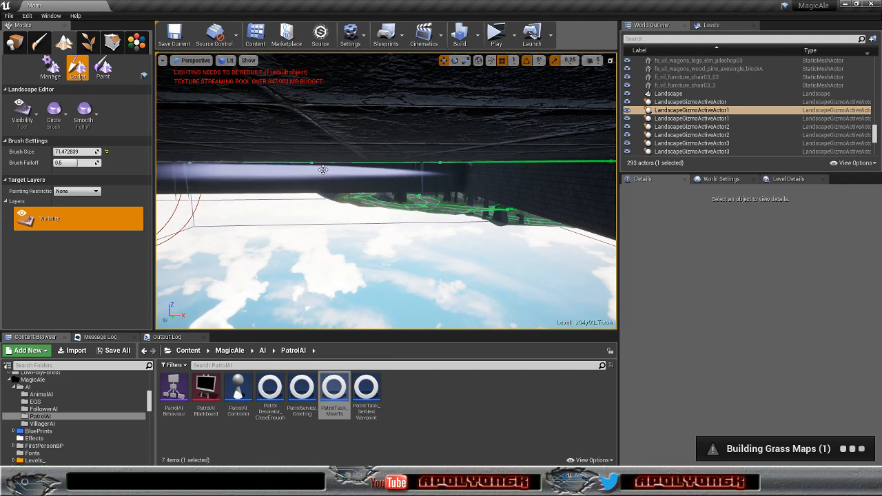
pyautogui.moveTo(386, 191); pyautogui.dragTo(283, 175, button='right')
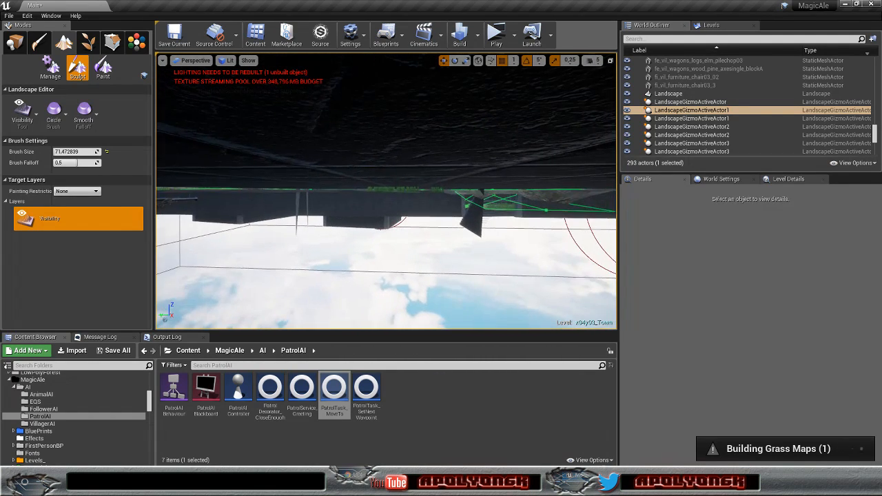
pyautogui.moveTo(362, 181); pyautogui.dragTo(380, 172, button='right')
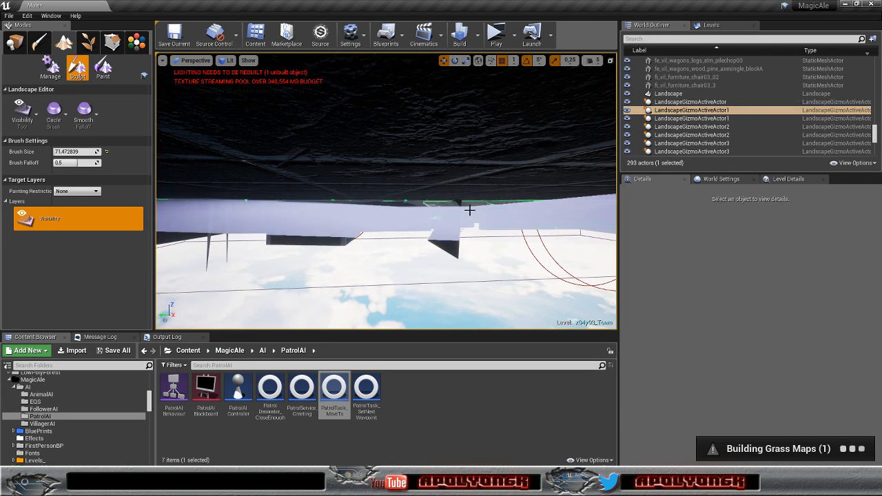
pyautogui.moveTo(488, 234); pyautogui.dragTo(547, 273, button='right')
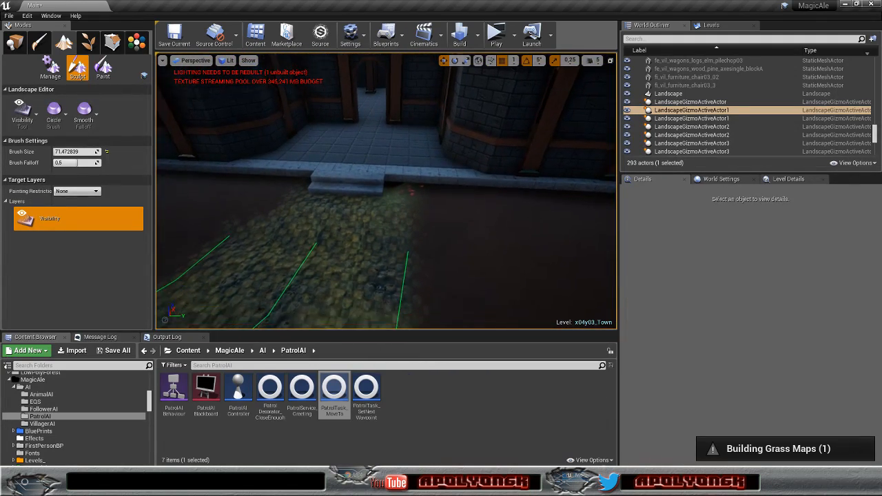
# Step: Switch from Visibility to Flatten at the entrance, and paint the Dirt layer over the grass beside the entrance step
pyautogui.moveTo(386, 191); pyautogui.dragTo(449, 246, button='right')
pyautogui.click(23, 110)
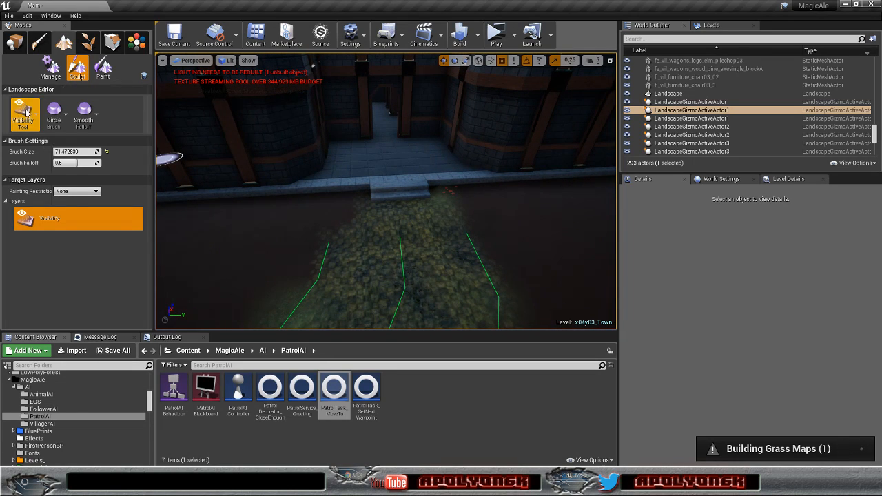
pyautogui.click(23, 110)
pyautogui.click(59, 183)
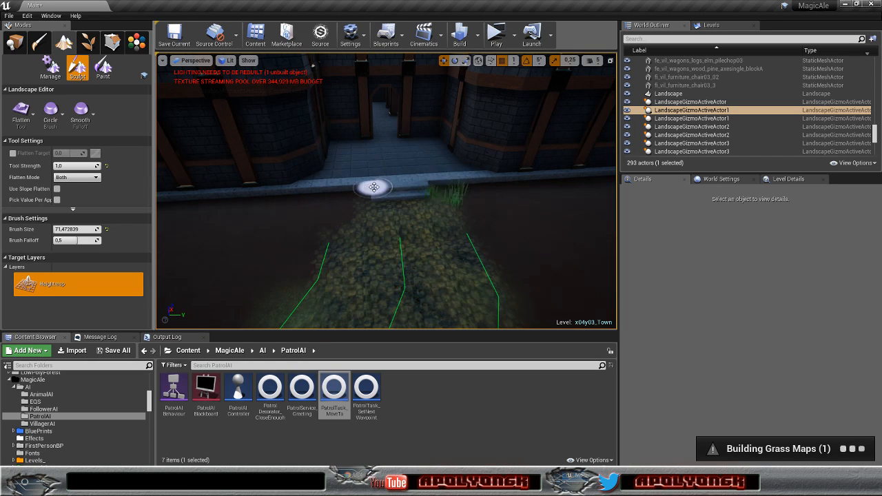
pyautogui.click(103, 66)
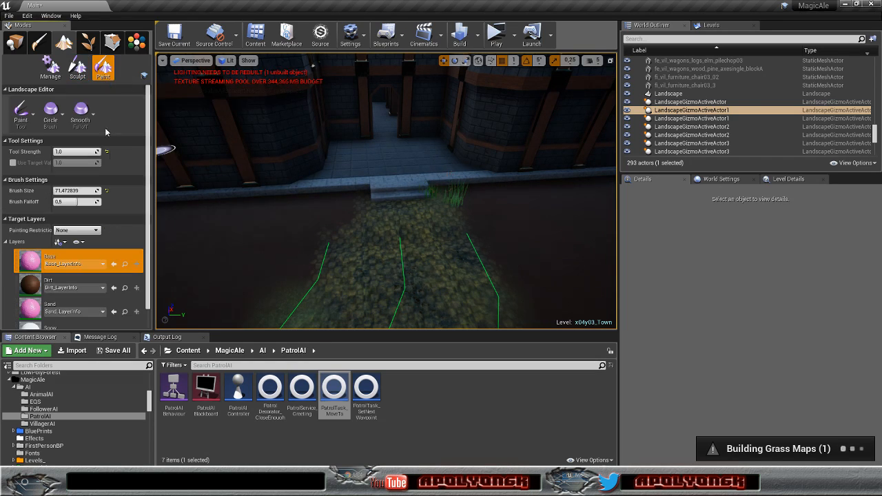
pyautogui.click(35, 281)
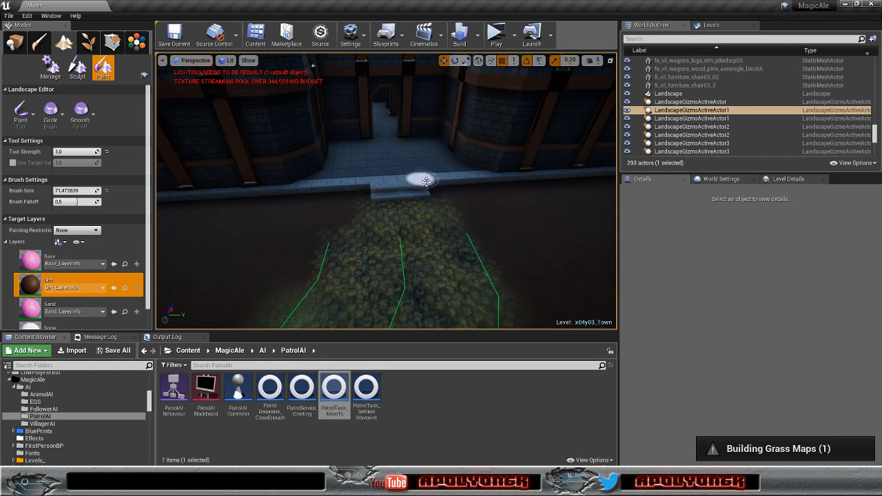
pyautogui.moveTo(501, 197)
pyautogui.mouseDown(button='right')
pyautogui.moveTo(296, 193)
pyautogui.moveTo(513, 201)
pyautogui.mouseUp(button='right')
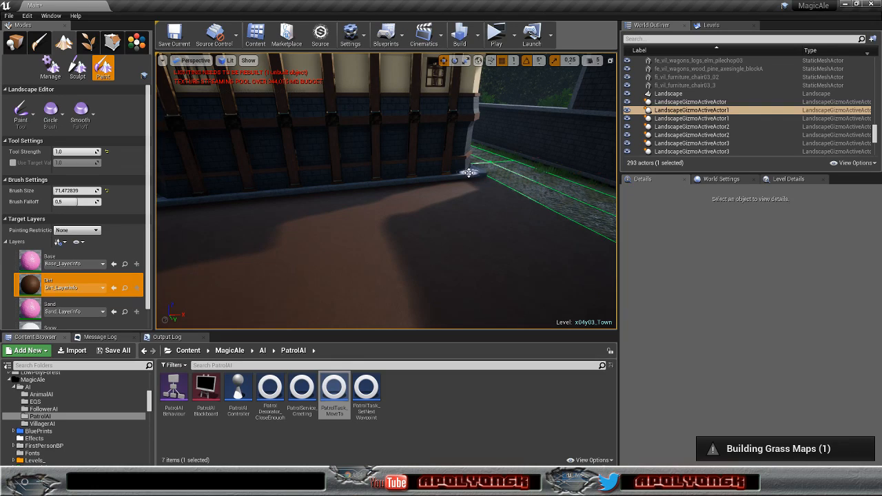
# Step: Cut a hole with the Visibility tool in the dark ground beneath the neighbouring building, beside its brick pillar base
pyautogui.moveTo(485, 241); pyautogui.dragTo(565, 193, button='right')
pyautogui.moveTo(386, 193); pyautogui.dragTo(399, 207, button='right')
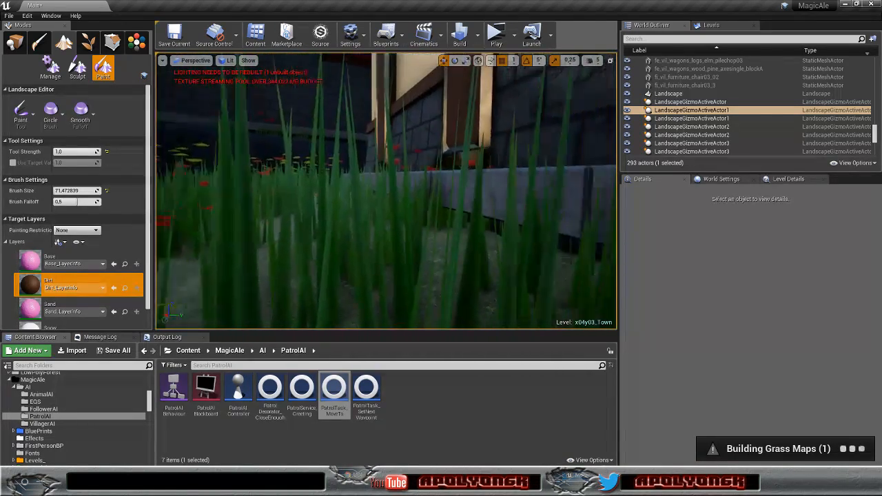
pyautogui.press('w')
pyautogui.moveTo(276, 212); pyautogui.dragTo(358, 214, button='right')
pyautogui.scroll(3, 276, 212)
pyautogui.scroll(6, 276, 211)
pyautogui.press('w')
pyautogui.press('w')
pyautogui.scroll(5, 279, 207)
pyautogui.moveTo(281, 206)
pyautogui.mouseDown(button='right')
pyautogui.moveTo(258, 187)
pyautogui.moveTo(224, 181)
pyautogui.moveTo(162, 189)
pyautogui.moveTo(383, 220)
pyautogui.mouseUp(button='right')
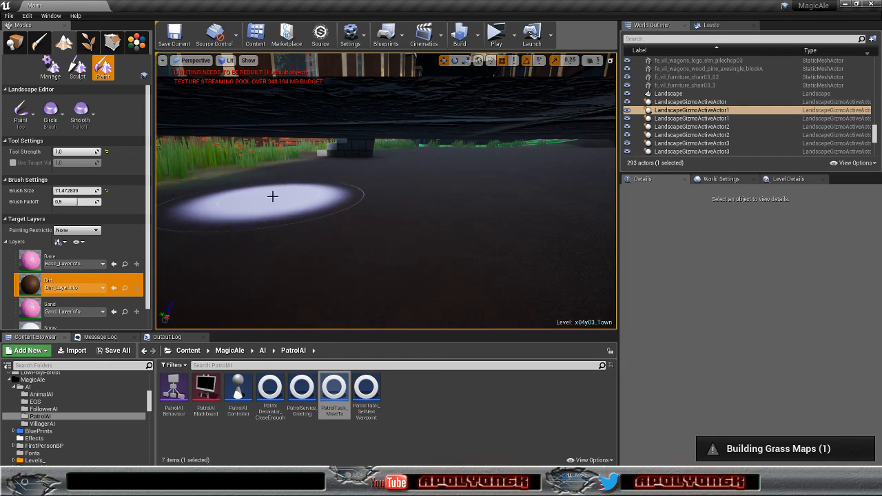
pyautogui.click(77, 66)
pyautogui.click(21, 110)
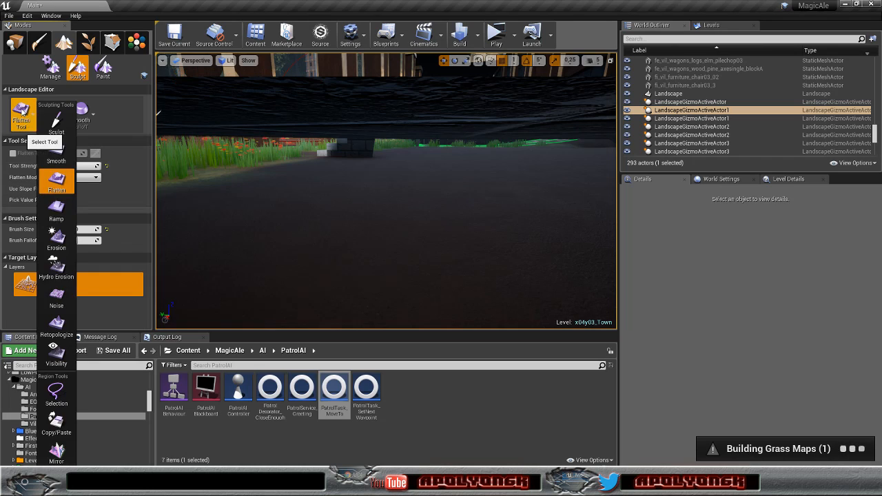
pyautogui.click(56, 351)
pyautogui.moveTo(319, 285)
pyautogui.mouseDown()
pyautogui.moveTo(425, 176)
pyautogui.moveTo(361, 195)
pyautogui.moveTo(385, 167)
pyautogui.mouseUp()
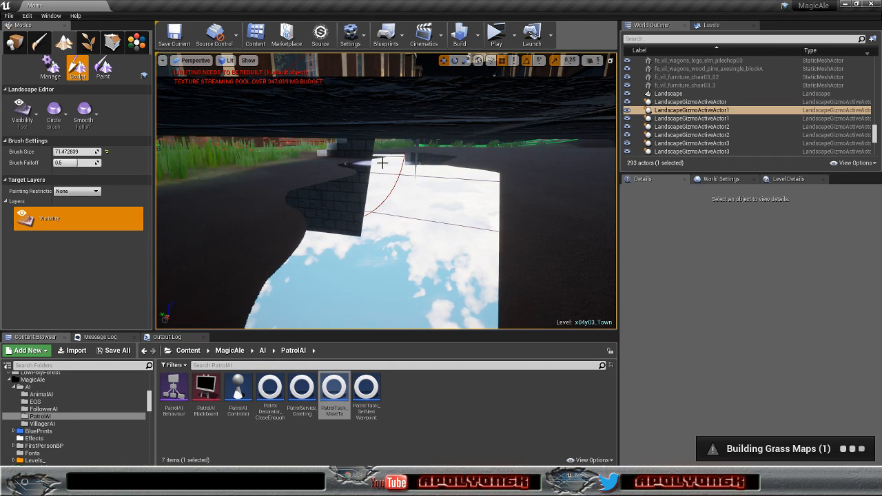
pyautogui.moveTo(385, 161)
pyautogui.mouseDown()
pyautogui.moveTo(324, 191)
pyautogui.moveTo(301, 198)
pyautogui.moveTo(308, 187)
pyautogui.moveTo(292, 189)
pyautogui.moveTo(296, 214)
pyautogui.mouseUp()
# Step: Widen the hole across the dark ground toward the flowering grass bordering the building
pyautogui.moveTo(296, 214)
pyautogui.mouseDown(button='right')
pyautogui.moveTo(158, 214)
pyautogui.moveTo(172, 209)
pyautogui.mouseUp(button='right')
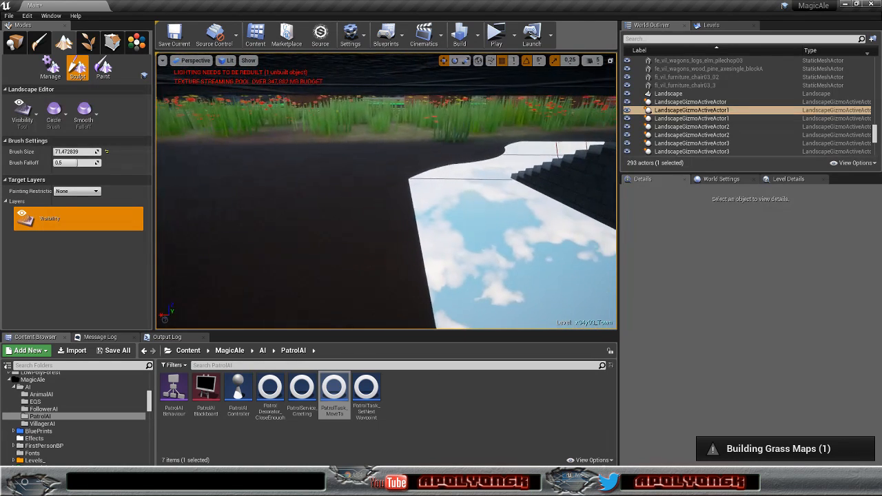
pyautogui.moveTo(462, 173)
pyautogui.mouseDown()
pyautogui.moveTo(348, 177)
pyautogui.moveTo(465, 163)
pyautogui.moveTo(252, 173)
pyautogui.moveTo(310, 169)
pyautogui.moveTo(310, 239)
pyautogui.mouseUp()
pyautogui.moveTo(309, 238)
pyautogui.mouseDown(button='right')
pyautogui.moveTo(309, 220)
pyautogui.moveTo(317, 238)
pyautogui.mouseUp(button='right')
pyautogui.moveTo(317, 239)
pyautogui.mouseDown()
pyautogui.moveTo(353, 254)
pyautogui.moveTo(354, 162)
pyautogui.moveTo(341, 128)
pyautogui.moveTo(352, 124)
pyautogui.mouseUp()
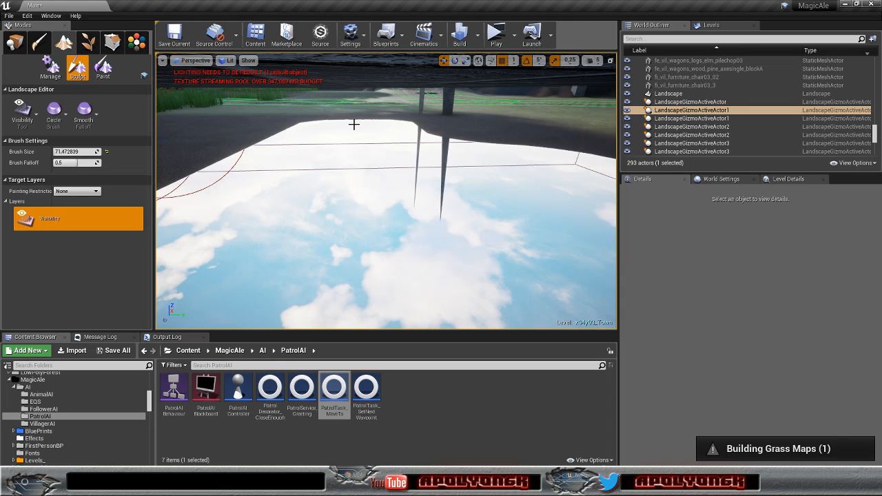
pyautogui.moveTo(434, 125)
pyautogui.mouseDown()
pyautogui.moveTo(467, 122)
pyautogui.moveTo(464, 140)
pyautogui.mouseUp()
# Step: Erase the terrain on the side of the hole opposite the brick pillar base
pyautogui.moveTo(464, 140)
pyautogui.mouseDown(button='right')
pyautogui.moveTo(345, 141)
pyautogui.moveTo(317, 162)
pyautogui.moveTo(248, 155)
pyautogui.mouseUp(button='right')
pyautogui.moveTo(462, 153); pyautogui.dragTo(354, 121)
pyautogui.moveTo(355, 120); pyautogui.dragTo(464, 173, button='right')
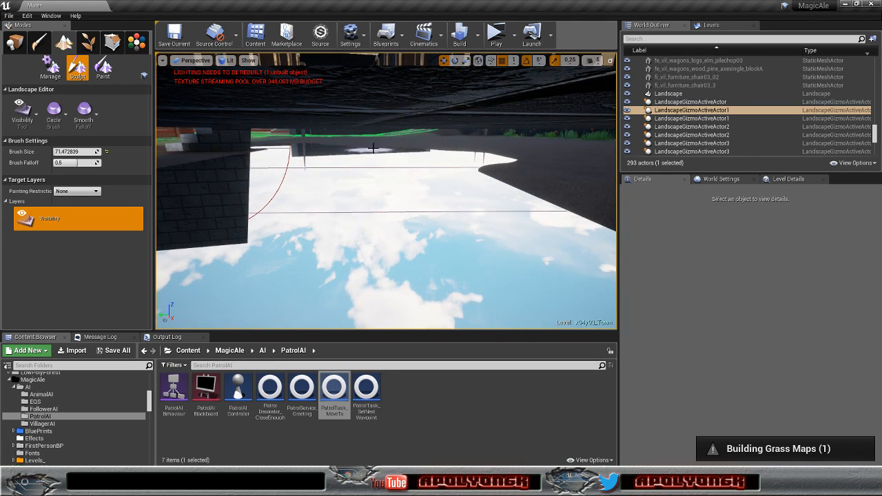
pyautogui.moveTo(460, 173); pyautogui.dragTo(505, 191)
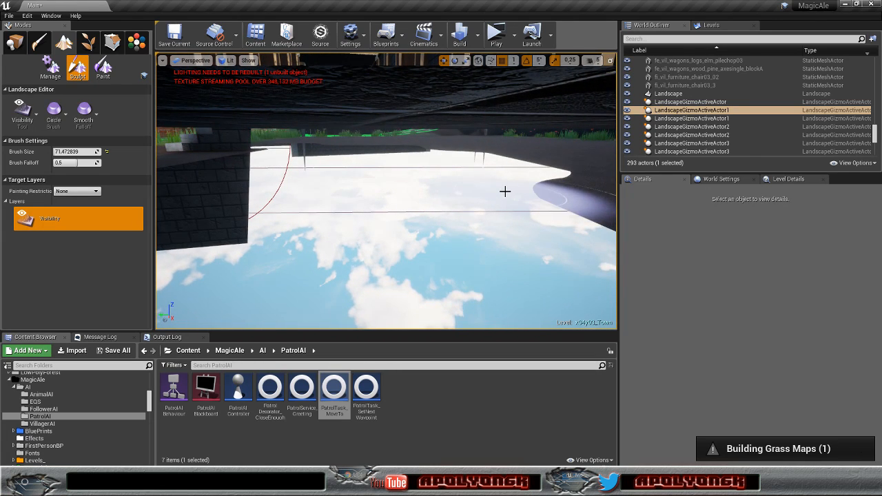
# Step: Extend the hole through the dark ground under the building's floor toward the far foundation edge
pyautogui.moveTo(505, 191); pyautogui.dragTo(303, 178, button='right')
pyautogui.moveTo(289, 177); pyautogui.dragTo(486, 193)
pyautogui.moveTo(486, 193); pyautogui.dragTo(487, 199, button='right')
pyautogui.moveTo(486, 199)
pyautogui.mouseDown()
pyautogui.moveTo(372, 216)
pyautogui.moveTo(454, 186)
pyautogui.moveTo(366, 178)
pyautogui.mouseUp()
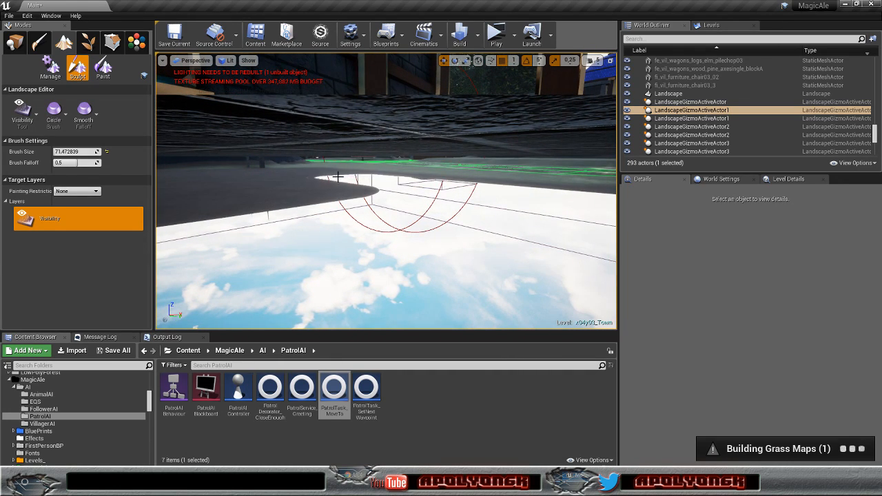
pyautogui.moveTo(264, 176)
pyautogui.mouseDown()
pyautogui.moveTo(338, 190)
pyautogui.moveTo(190, 202)
pyautogui.mouseUp()
# Step: Trim the leftover terrain strips around the far edge of the hole beneath the floor
pyautogui.moveTo(265, 213); pyautogui.dragTo(386, 203, button='right')
pyautogui.moveTo(476, 225)
pyautogui.mouseDown()
pyautogui.moveTo(456, 208)
pyautogui.moveTo(312, 195)
pyautogui.mouseUp()
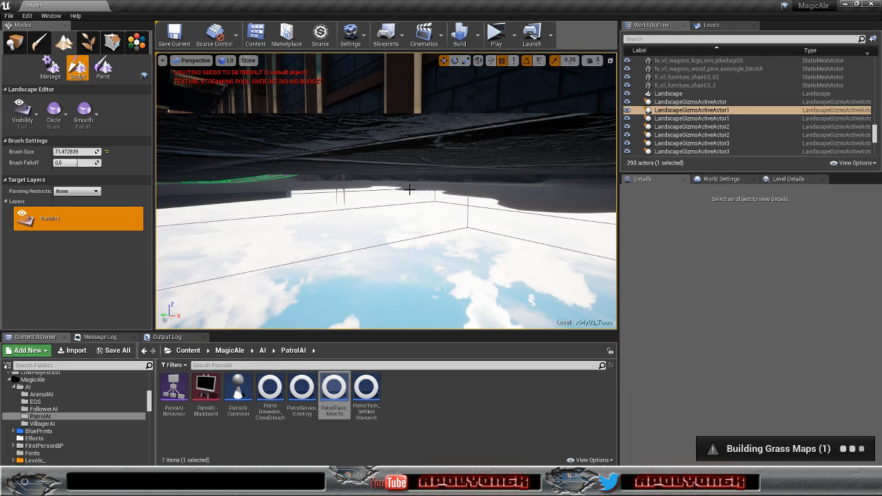
pyautogui.moveTo(502, 198); pyautogui.dragTo(565, 205)
pyautogui.moveTo(565, 204)
pyautogui.mouseDown(button='right')
pyautogui.moveTo(610, 193)
pyautogui.moveTo(606, 205)
pyautogui.moveTo(614, 207)
pyautogui.moveTo(599, 189)
pyautogui.mouseUp(button='right')
# Step: Check the building's outer corner beside the water, and cut away the dark ground bordering the hole under the building
pyautogui.moveTo(559, 209); pyautogui.dragTo(558, 209, button='right')
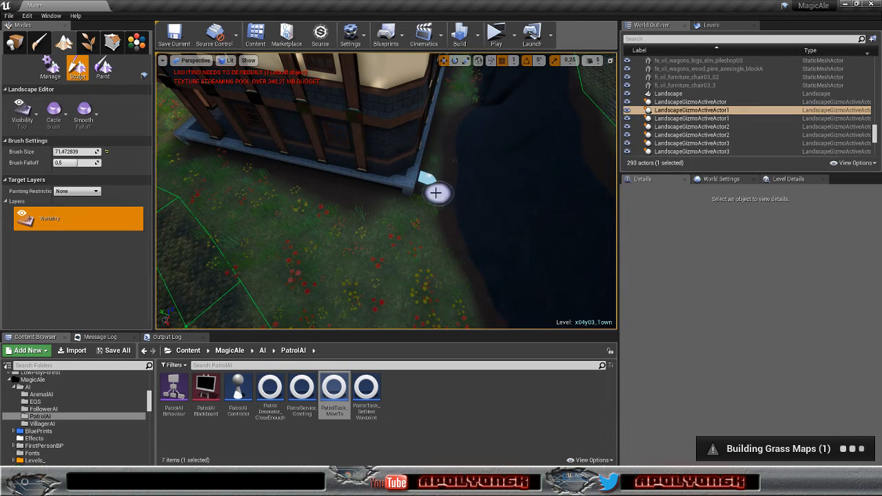
pyautogui.moveTo(423, 172); pyautogui.dragTo(429, 177, button='right')
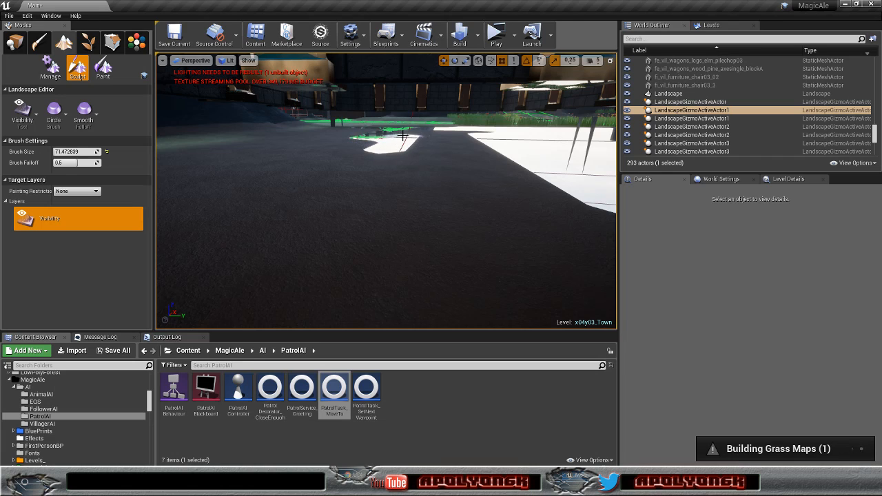
pyautogui.moveTo(432, 156); pyautogui.dragTo(390, 180)
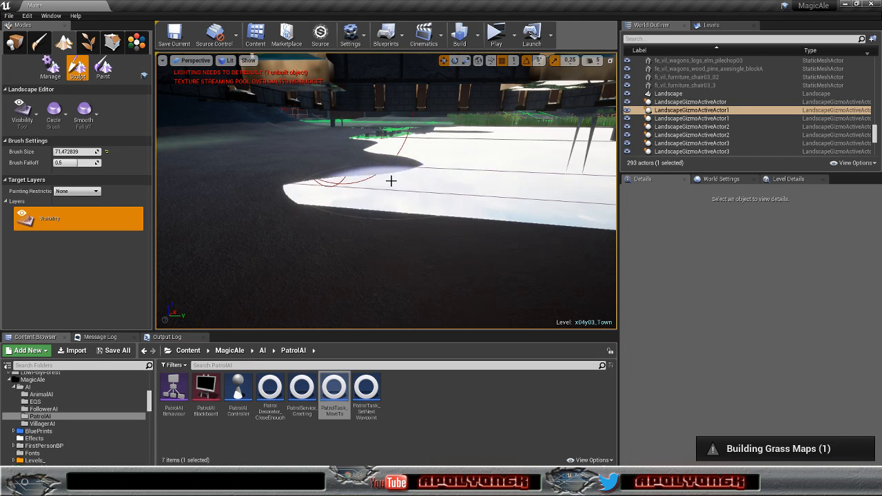
pyautogui.moveTo(354, 171); pyautogui.dragTo(358, 154, button='right')
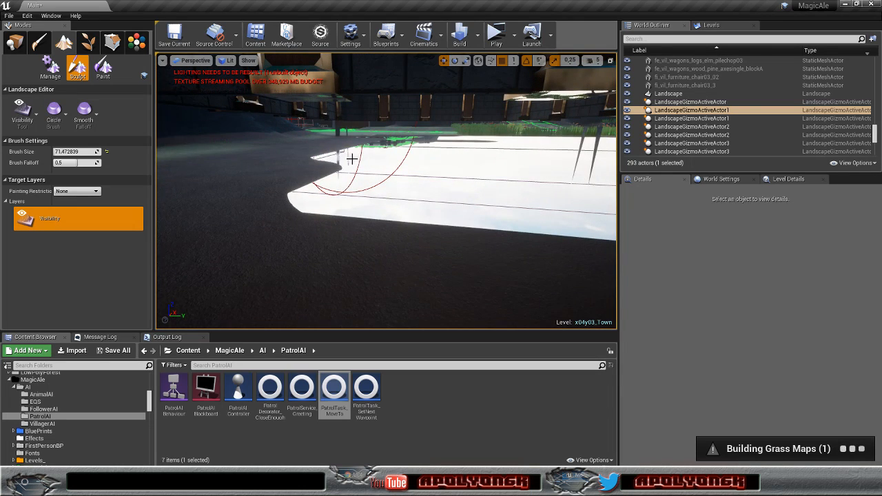
pyautogui.moveTo(307, 180)
pyautogui.mouseDown()
pyautogui.moveTo(259, 200)
pyautogui.moveTo(354, 240)
pyautogui.moveTo(451, 249)
pyautogui.mouseUp()
pyautogui.moveTo(451, 248); pyautogui.dragTo(451, 248, button='right')
# Step: Widen the hole into the dark ground alongside its straight edge, starting from the far end
pyautogui.moveTo(338, 248)
pyautogui.mouseDown()
pyautogui.moveTo(282, 197)
pyautogui.moveTo(262, 150)
pyautogui.moveTo(325, 122)
pyautogui.moveTo(336, 113)
pyautogui.moveTo(330, 104)
pyautogui.mouseUp()
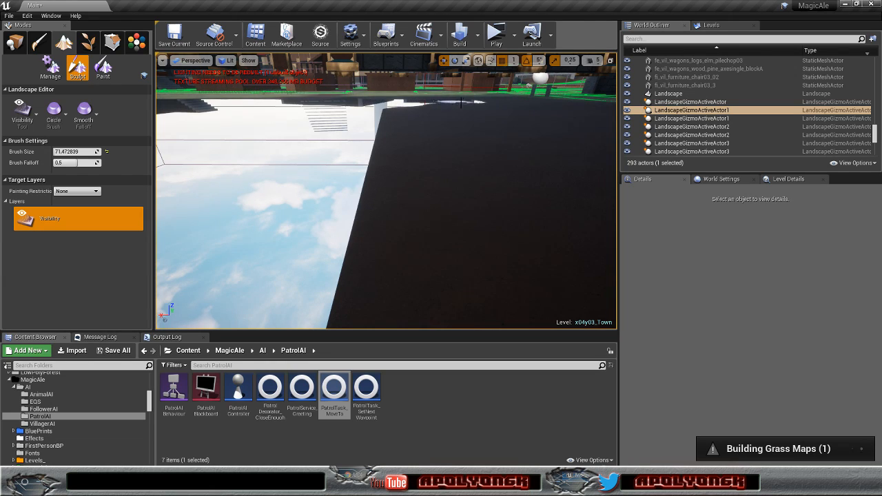
pyautogui.moveTo(424, 108); pyautogui.dragTo(412, 123)
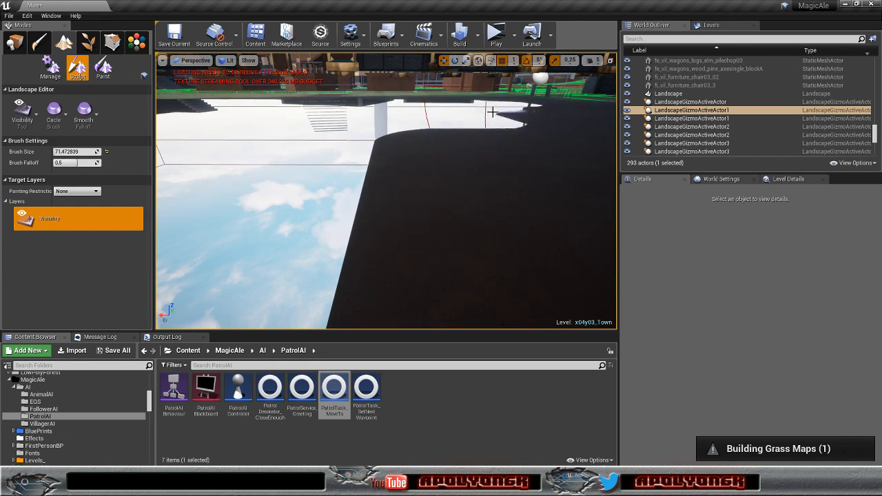
pyautogui.moveTo(528, 104)
pyautogui.mouseDown()
pyautogui.moveTo(562, 114)
pyautogui.moveTo(530, 138)
pyautogui.moveTo(423, 164)
pyautogui.moveTo(455, 187)
pyautogui.mouseUp()
pyautogui.moveTo(455, 187); pyautogui.dragTo(565, 190, button='right')
# Step: Cut away the dark terrain in front of the brick foundation wall up to the corner of the hole
pyautogui.moveTo(456, 186)
pyautogui.mouseDown()
pyautogui.moveTo(383, 232)
pyautogui.moveTo(369, 163)
pyautogui.moveTo(341, 131)
pyautogui.mouseUp()
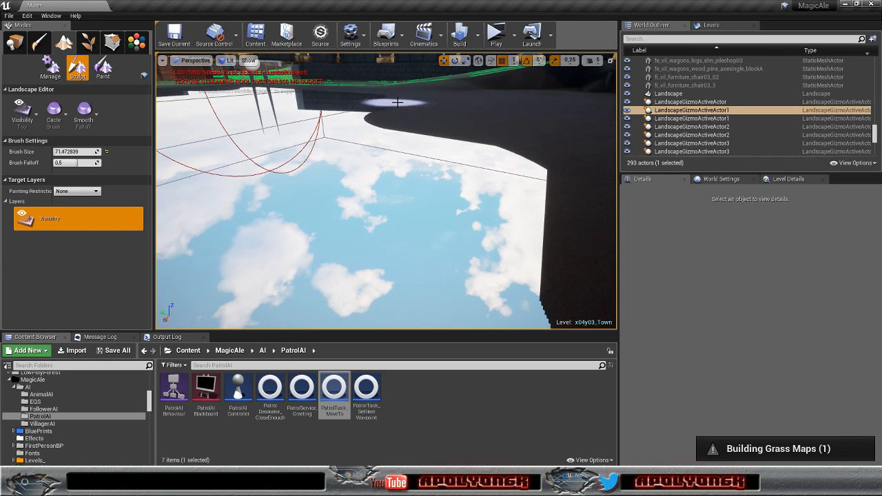
pyautogui.moveTo(452, 106)
pyautogui.mouseDown()
pyautogui.moveTo(410, 119)
pyautogui.moveTo(504, 118)
pyautogui.mouseUp()
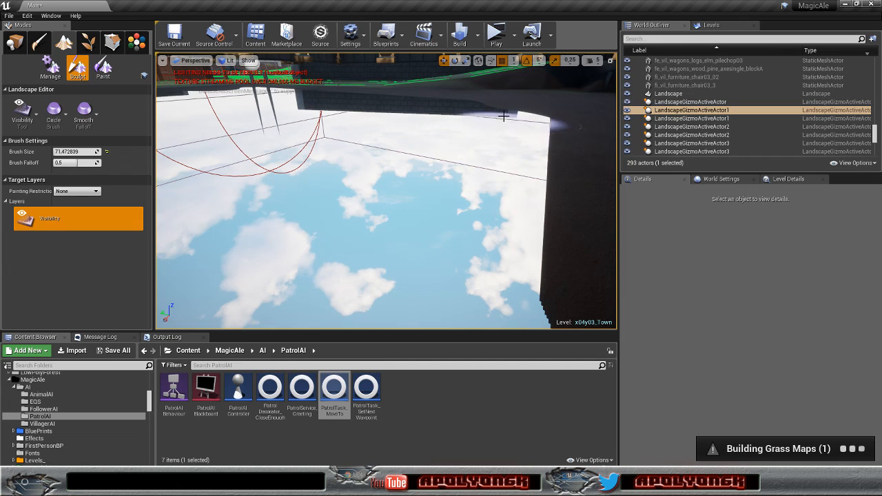
pyautogui.moveTo(561, 112); pyautogui.dragTo(548, 156)
pyautogui.moveTo(548, 156)
pyautogui.mouseDown(button='right')
pyautogui.moveTo(706, 157)
pyautogui.moveTo(518, 200)
pyautogui.mouseUp(button='right')
pyautogui.moveTo(517, 200)
pyautogui.mouseDown()
pyautogui.moveTo(362, 179)
pyautogui.moveTo(255, 134)
pyautogui.moveTo(390, 132)
pyautogui.moveTo(323, 114)
pyautogui.moveTo(544, 155)
pyautogui.mouseUp()
# Step: Erase the remaining terrain around the two thin spikes and along the hole's rim beneath the floor
pyautogui.moveTo(551, 91)
pyautogui.mouseDown(button='right')
pyautogui.moveTo(565, 89)
pyautogui.moveTo(555, 76)
pyautogui.moveTo(407, 58)
pyautogui.moveTo(482, 65)
pyautogui.moveTo(510, 82)
pyautogui.mouseUp(button='right')
pyautogui.moveTo(489, 198); pyautogui.dragTo(499, 210)
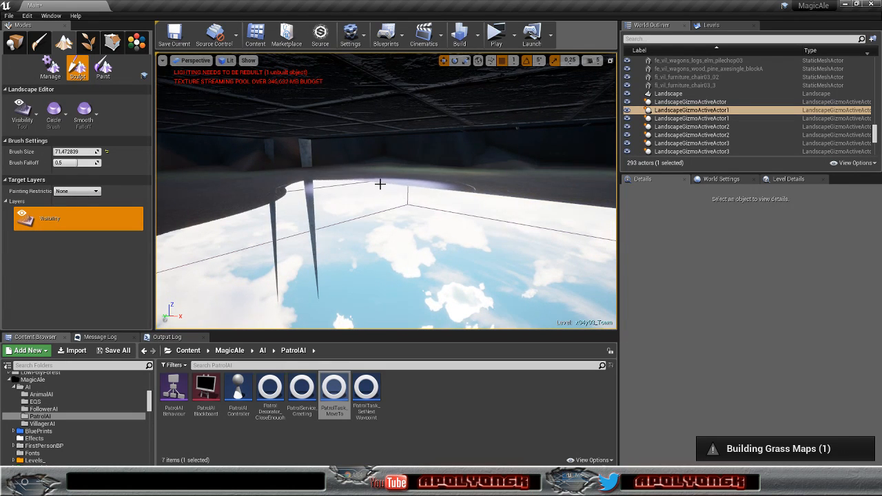
pyautogui.moveTo(316, 185); pyautogui.dragTo(238, 213)
pyautogui.moveTo(238, 213); pyautogui.dragTo(423, 224, button='right')
pyautogui.moveTo(423, 225); pyautogui.dragTo(340, 191)
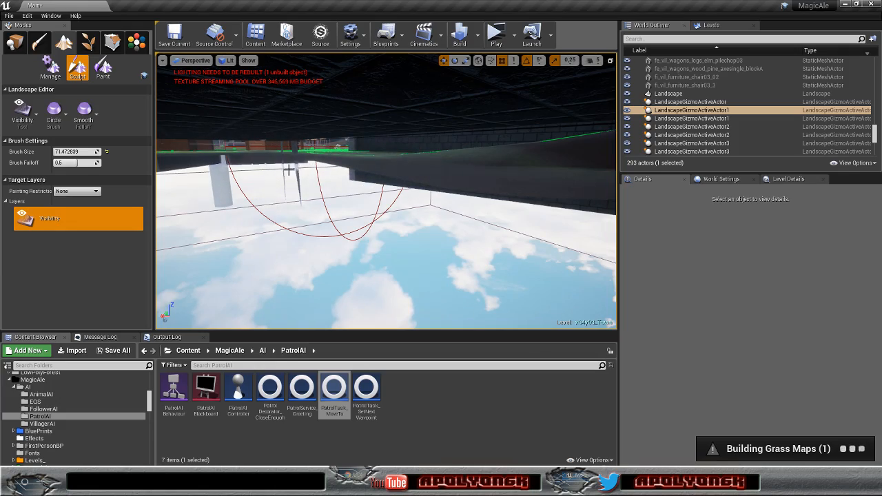
# Step: Cut away the remaining terrain strip along the hole's edge beneath the building's dark floor
pyautogui.moveTo(451, 192)
pyautogui.mouseDown(button='right')
pyautogui.moveTo(310, 207)
pyautogui.moveTo(241, 196)
pyautogui.moveTo(310, 192)
pyautogui.moveTo(454, 217)
pyautogui.moveTo(365, 211)
pyautogui.moveTo(407, 228)
pyautogui.moveTo(449, 194)
pyautogui.moveTo(414, 231)
pyautogui.moveTo(389, 224)
pyautogui.mouseUp(button='right')
pyautogui.moveTo(471, 264); pyautogui.dragTo(266, 200)
pyautogui.moveTo(250, 189); pyautogui.dragTo(207, 173, button='right')
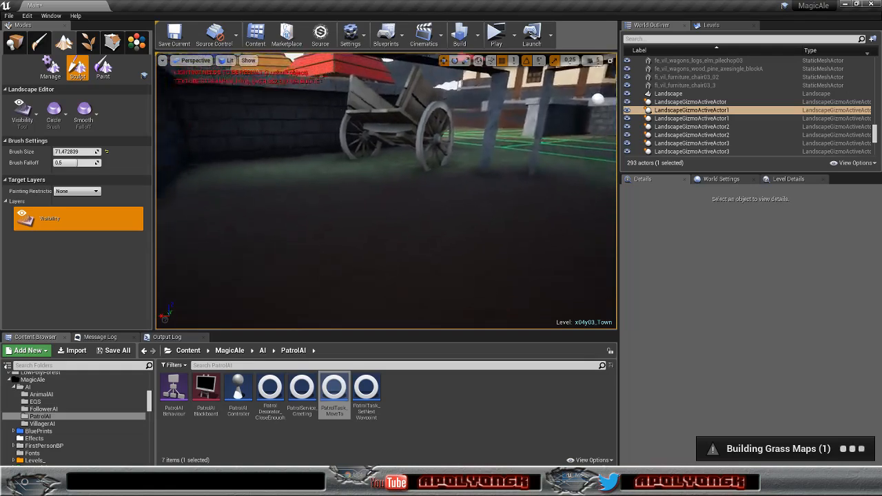
# Step: Open a visibility hole in the dark ground under the next building, around the post and stone wall
pyautogui.moveTo(386, 191); pyautogui.dragTo(448, 213, button='right')
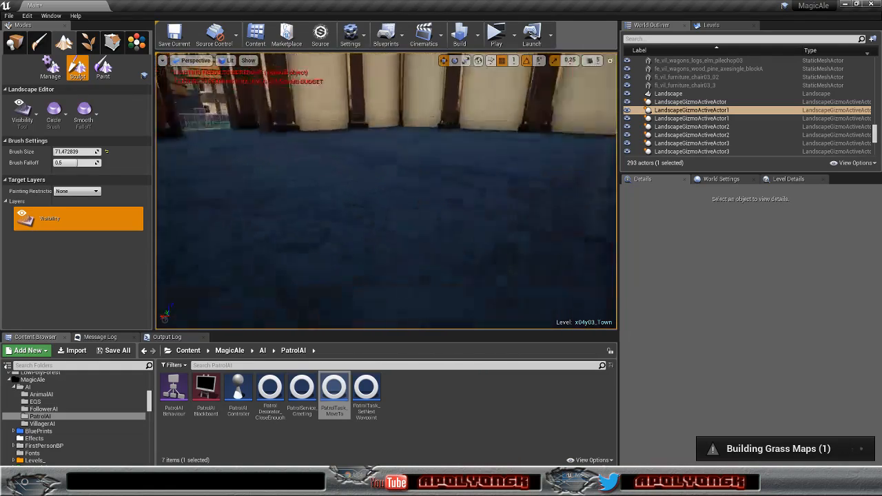
pyautogui.moveTo(386, 191); pyautogui.dragTo(496, 248, button='right')
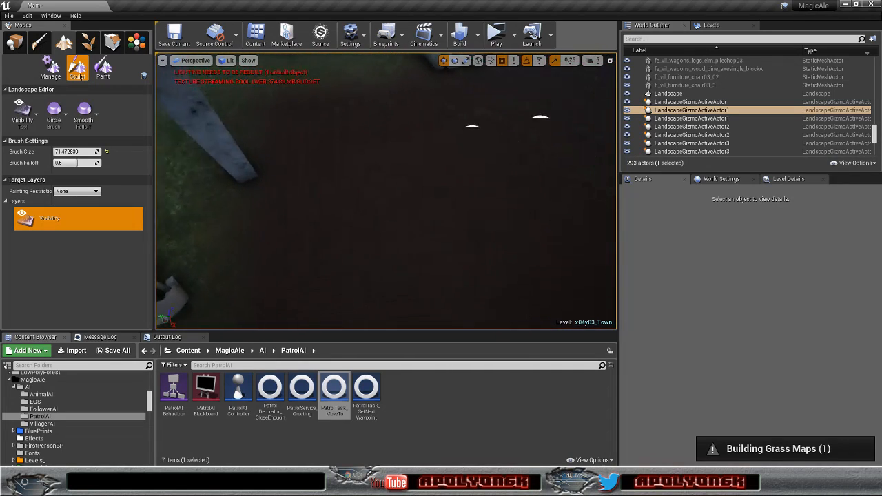
pyautogui.moveTo(335, 183)
pyautogui.mouseDown()
pyautogui.moveTo(374, 177)
pyautogui.moveTo(393, 162)
pyautogui.moveTo(311, 178)
pyautogui.mouseUp()
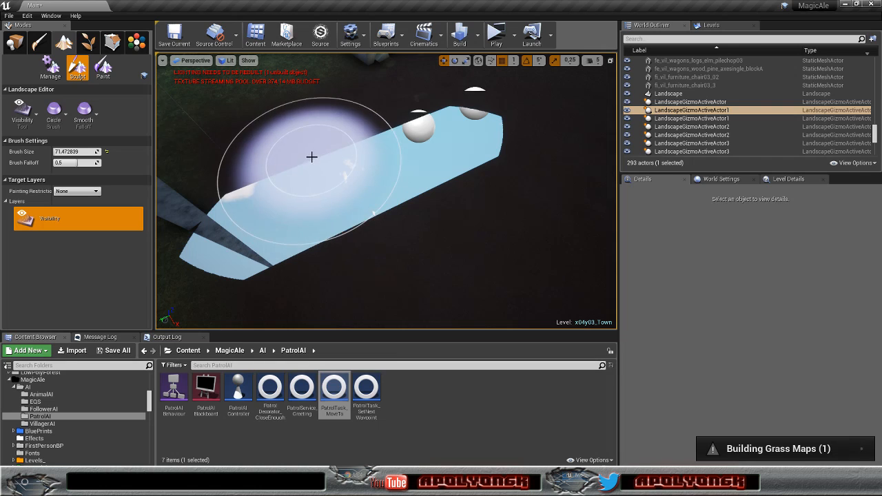
pyautogui.moveTo(430, 112)
pyautogui.mouseDown()
pyautogui.moveTo(526, 94)
pyautogui.moveTo(477, 164)
pyautogui.moveTo(386, 223)
pyautogui.mouseUp()
pyautogui.moveTo(386, 223)
pyautogui.mouseDown(button='right')
pyautogui.moveTo(386, 200)
pyautogui.moveTo(398, 202)
pyautogui.mouseUp(button='right')
pyautogui.moveTo(414, 231)
pyautogui.mouseDown()
pyautogui.moveTo(311, 227)
pyautogui.moveTo(328, 179)
pyautogui.mouseUp()
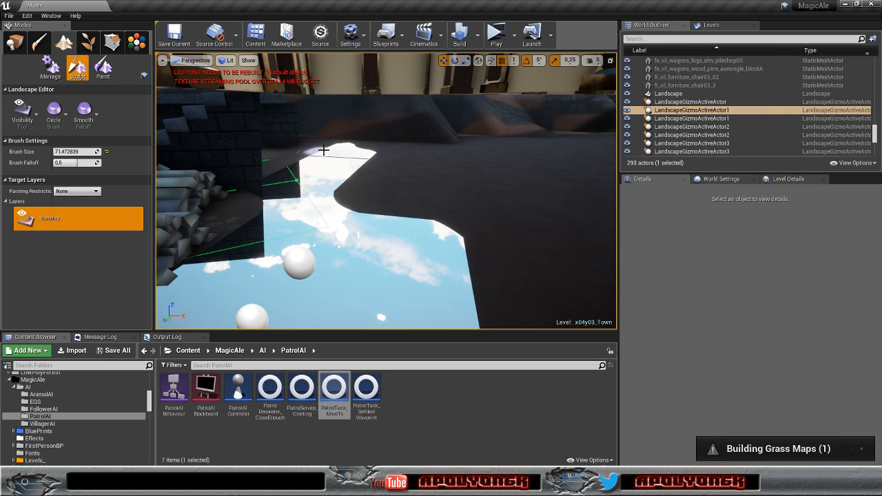
# Step: Widen the hole into the dark ground across from the brick wall and the stacked logs
pyautogui.moveTo(472, 148)
pyautogui.mouseDown()
pyautogui.moveTo(407, 168)
pyautogui.moveTo(467, 161)
pyautogui.moveTo(467, 190)
pyautogui.moveTo(533, 234)
pyautogui.mouseUp()
pyautogui.moveTo(534, 235)
pyautogui.mouseDown(button='right')
pyautogui.moveTo(655, 224)
pyautogui.moveTo(527, 290)
pyautogui.moveTo(514, 317)
pyautogui.mouseUp(button='right')
pyautogui.moveTo(381, 276)
pyautogui.mouseDown()
pyautogui.moveTo(404, 246)
pyautogui.moveTo(425, 154)
pyautogui.moveTo(324, 218)
pyautogui.moveTo(291, 168)
pyautogui.moveTo(386, 119)
pyautogui.moveTo(198, 90)
pyautogui.mouseUp()
pyautogui.moveTo(285, 118)
pyautogui.mouseDown(button='right')
pyautogui.moveTo(257, 78)
pyautogui.moveTo(292, 70)
pyautogui.mouseUp(button='right')
pyautogui.moveTo(335, 256)
pyautogui.mouseDown()
pyautogui.moveTo(384, 230)
pyautogui.moveTo(473, 207)
pyautogui.moveTo(344, 227)
pyautogui.mouseUp()
# Step: Cut the dark ground at the hole's corner facing the brick walls and the wooden cart
pyautogui.moveTo(344, 227)
pyautogui.mouseDown(button='right')
pyautogui.moveTo(457, 238)
pyautogui.moveTo(465, 269)
pyautogui.moveTo(443, 235)
pyautogui.mouseUp(button='right')
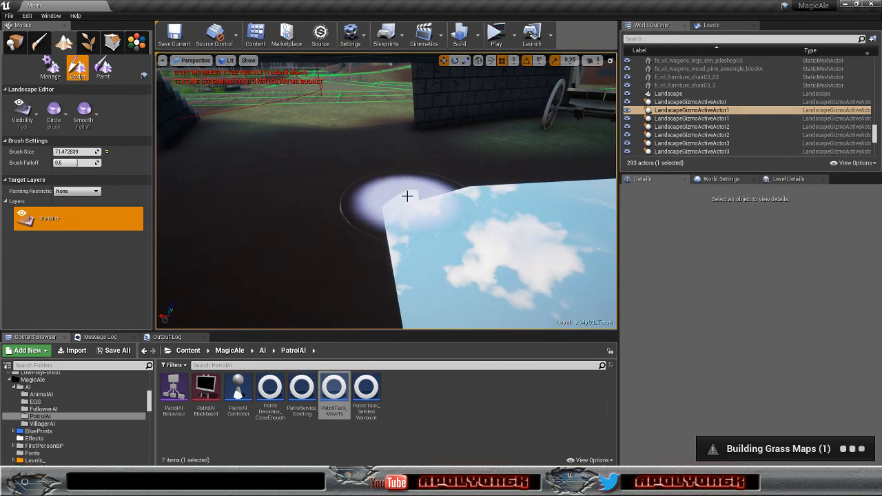
pyautogui.moveTo(344, 168)
pyautogui.mouseDown()
pyautogui.moveTo(211, 173)
pyautogui.moveTo(301, 172)
pyautogui.moveTo(283, 209)
pyautogui.moveTo(286, 237)
pyautogui.mouseUp()
pyautogui.moveTo(286, 237); pyautogui.dragTo(384, 270, button='right')
pyautogui.moveTo(483, 262); pyautogui.dragTo(255, 272)
# Step: Cut back the dark ground along the hole's far edge, towards the sloping terrain under the building
pyautogui.moveTo(331, 248)
pyautogui.mouseDown(button='right')
pyautogui.moveTo(413, 241)
pyautogui.moveTo(367, 213)
pyautogui.mouseUp(button='right')
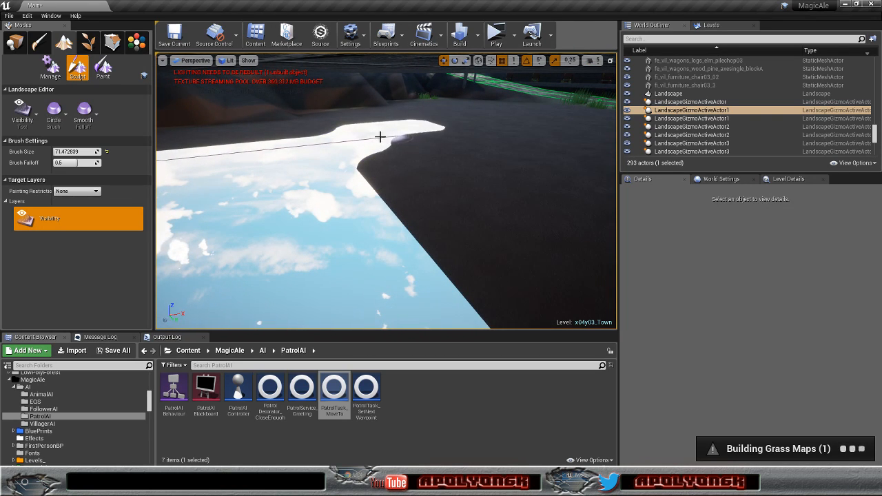
pyautogui.moveTo(441, 131)
pyautogui.mouseDown()
pyautogui.moveTo(424, 154)
pyautogui.moveTo(471, 165)
pyautogui.moveTo(492, 209)
pyautogui.mouseUp()
pyautogui.moveTo(492, 209)
pyautogui.mouseDown(button='right')
pyautogui.moveTo(524, 220)
pyautogui.moveTo(402, 179)
pyautogui.mouseUp(button='right')
pyautogui.moveTo(402, 179)
pyautogui.mouseDown()
pyautogui.moveTo(502, 156)
pyautogui.moveTo(504, 126)
pyautogui.mouseUp()
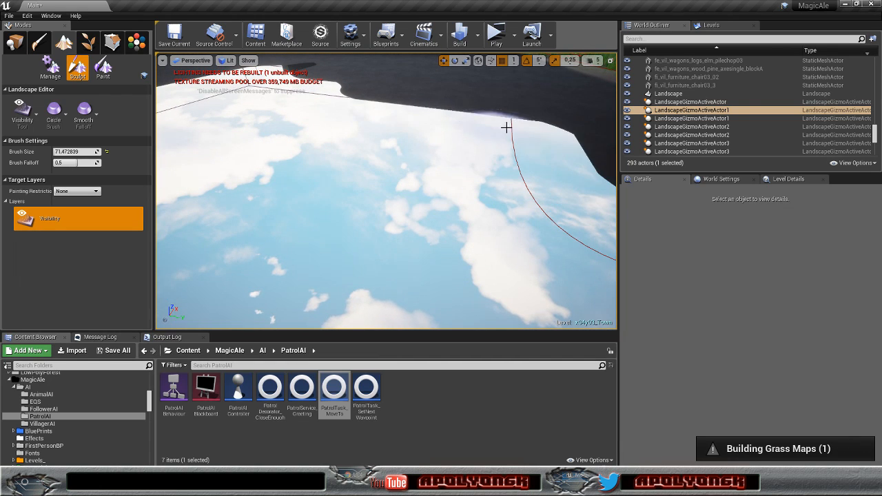
pyautogui.moveTo(382, 92); pyautogui.dragTo(508, 109)
# Step: Erase the terrain tongue beside the stone stair foundation and extend the hole along the grassy edge
pyautogui.moveTo(508, 109)
pyautogui.mouseDown(button='right')
pyautogui.moveTo(579, 73)
pyautogui.moveTo(565, 58)
pyautogui.mouseUp(button='right')
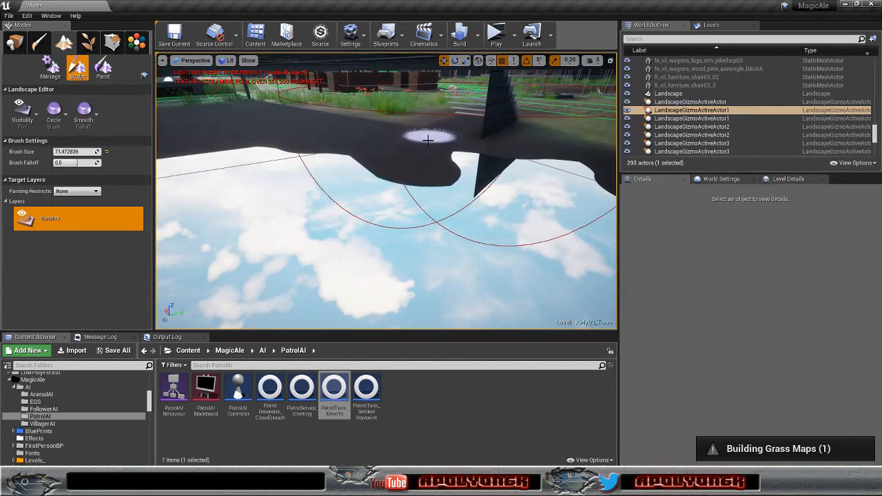
pyautogui.moveTo(429, 155); pyautogui.dragTo(425, 164)
pyautogui.moveTo(370, 139)
pyautogui.mouseDown()
pyautogui.moveTo(268, 112)
pyautogui.moveTo(322, 146)
pyautogui.moveTo(240, 118)
pyautogui.mouseUp()
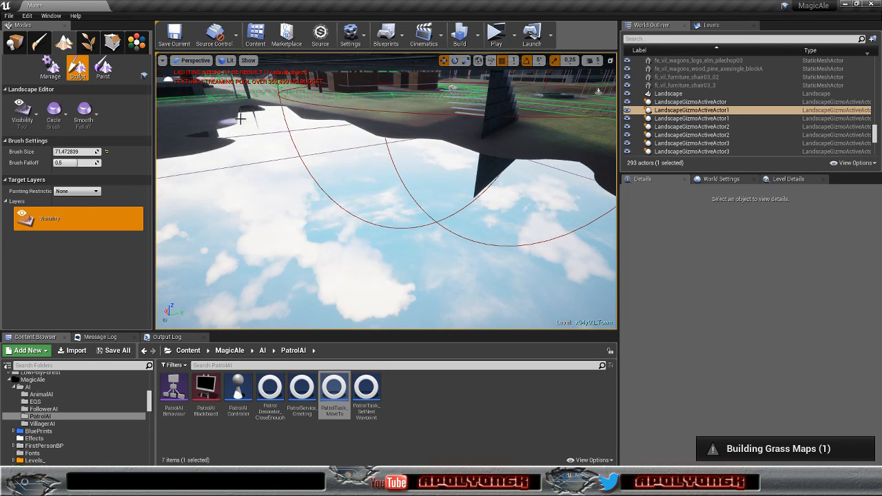
pyautogui.press('w')
pyautogui.moveTo(222, 134)
pyautogui.mouseDown(button='right')
pyautogui.moveTo(179, 135)
pyautogui.moveTo(180, 142)
pyautogui.mouseUp(button='right')
pyautogui.moveTo(222, 159)
pyautogui.mouseDown()
pyautogui.moveTo(270, 226)
pyautogui.moveTo(421, 175)
pyautogui.moveTo(411, 128)
pyautogui.moveTo(501, 147)
pyautogui.moveTo(506, 169)
pyautogui.mouseUp()
# Step: Cut a channel through the dark ground beneath the floor, from the grass-side opening towards the stair foundation
pyautogui.moveTo(506, 169)
pyautogui.mouseDown(button='right')
pyautogui.moveTo(400, 172)
pyautogui.moveTo(345, 155)
pyautogui.moveTo(344, 179)
pyautogui.moveTo(341, 131)
pyautogui.moveTo(341, 179)
pyautogui.moveTo(517, 219)
pyautogui.mouseUp(button='right')
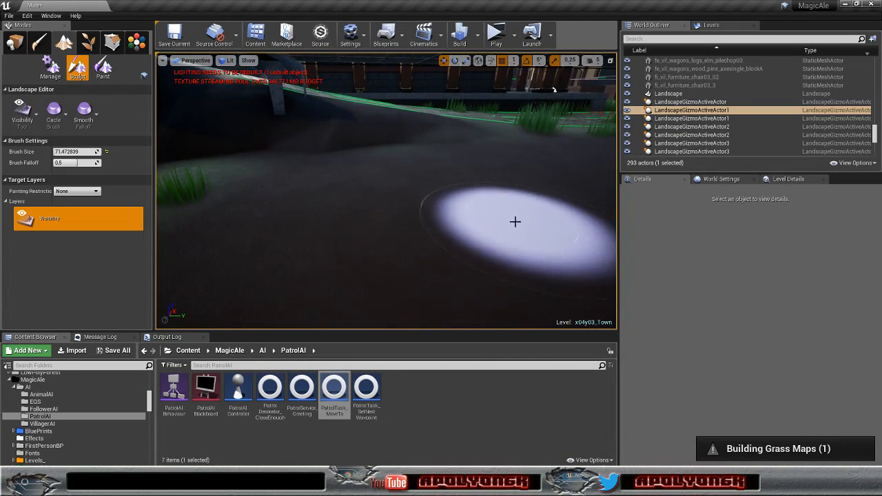
pyautogui.moveTo(375, 175)
pyautogui.mouseDown()
pyautogui.moveTo(366, 168)
pyautogui.moveTo(517, 161)
pyautogui.moveTo(355, 166)
pyautogui.moveTo(350, 226)
pyautogui.moveTo(415, 234)
pyautogui.mouseUp()
pyautogui.moveTo(416, 234); pyautogui.dragTo(565, 222, button='right')
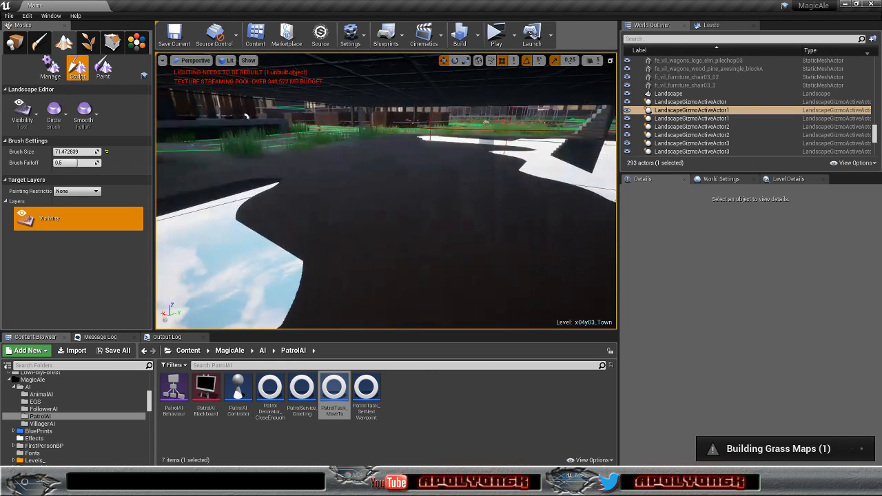
pyautogui.moveTo(257, 242); pyautogui.dragTo(297, 182)
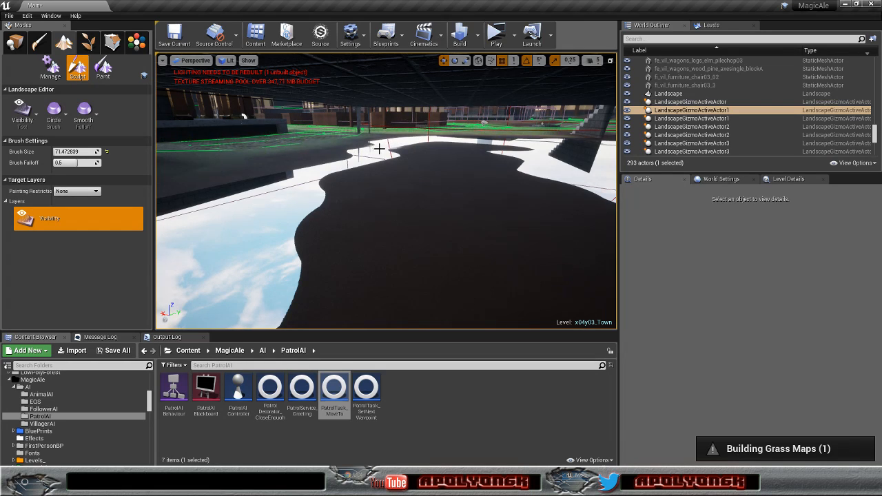
pyautogui.moveTo(280, 178); pyautogui.dragTo(374, 186)
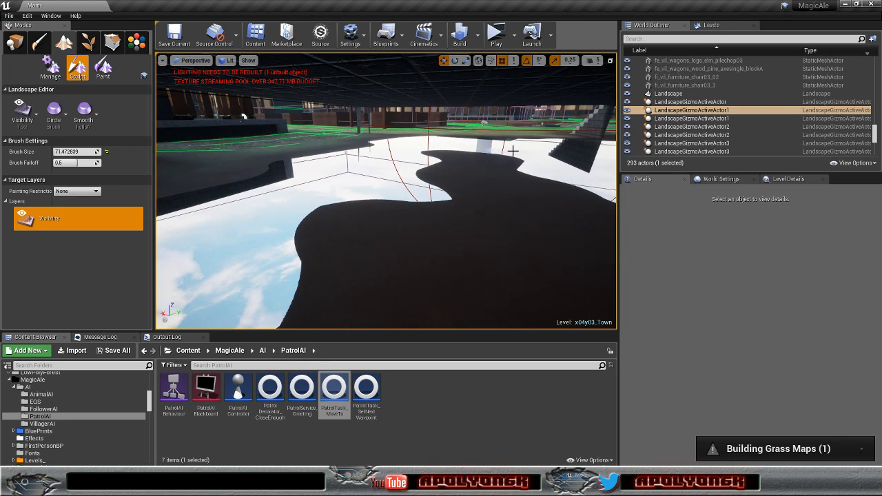
pyautogui.moveTo(510, 150); pyautogui.dragTo(478, 168)
pyautogui.moveTo(438, 146)
pyautogui.mouseDown()
pyautogui.moveTo(478, 223)
pyautogui.moveTo(541, 269)
pyautogui.moveTo(457, 230)
pyautogui.mouseUp()
# Step: Erase the remaining dark ground under the floor, working towards the rocky slope
pyautogui.moveTo(457, 231)
pyautogui.mouseDown(button='right')
pyautogui.moveTo(427, 248)
pyautogui.moveTo(430, 242)
pyautogui.mouseUp(button='right')
pyautogui.moveTo(290, 176)
pyautogui.mouseDown()
pyautogui.moveTo(329, 197)
pyautogui.moveTo(437, 183)
pyautogui.mouseUp()
pyautogui.moveTo(442, 166); pyautogui.dragTo(490, 143, button='right')
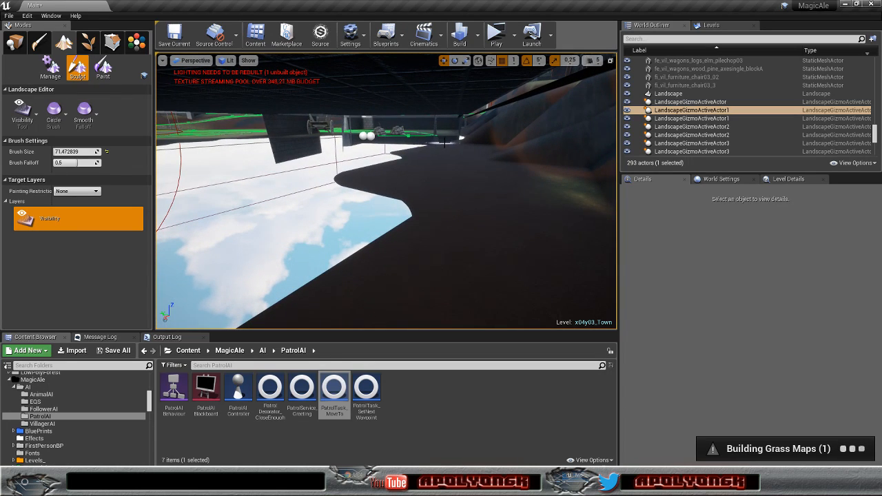
pyautogui.moveTo(450, 140)
pyautogui.mouseDown()
pyautogui.moveTo(470, 187)
pyautogui.moveTo(439, 169)
pyautogui.moveTo(464, 272)
pyautogui.moveTo(390, 286)
pyautogui.mouseUp()
pyautogui.moveTo(390, 285)
pyautogui.mouseDown(button='right')
pyautogui.moveTo(482, 307)
pyautogui.moveTo(458, 303)
pyautogui.mouseUp(button='right')
pyautogui.moveTo(312, 219); pyautogui.dragTo(390, 270)
pyautogui.moveTo(390, 270)
pyautogui.mouseDown(button='right')
pyautogui.moveTo(551, 262)
pyautogui.moveTo(413, 303)
pyautogui.moveTo(361, 213)
pyautogui.moveTo(390, 231)
pyautogui.mouseUp(button='right')
# Step: Switch to landscape painting and paint the Dirt layer along the building's stone base beside the front steps
pyautogui.moveTo(345, 140); pyautogui.dragTo(566, 276, button='right')
pyautogui.moveTo(396, 181); pyautogui.dragTo(383, 182, button='right')
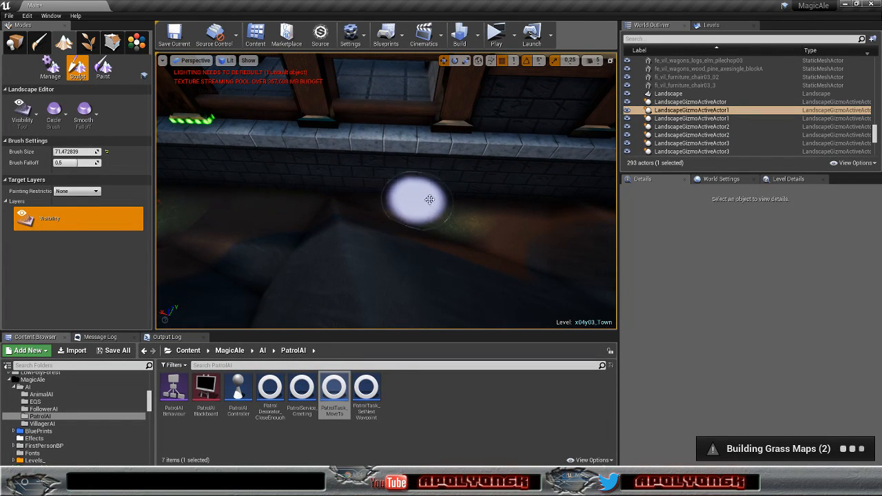
pyautogui.moveTo(525, 205)
pyautogui.mouseDown(button='right')
pyautogui.moveTo(507, 207)
pyautogui.moveTo(527, 215)
pyautogui.moveTo(499, 211)
pyautogui.moveTo(476, 190)
pyautogui.mouseUp(button='right')
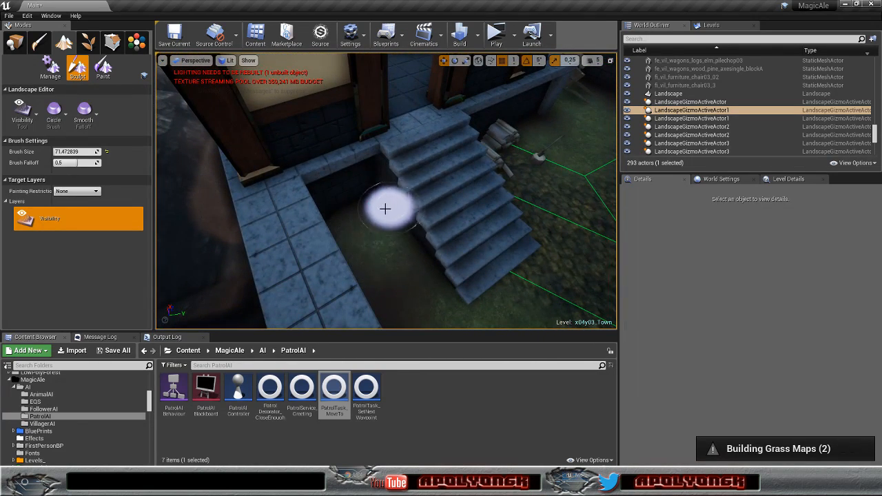
pyautogui.moveTo(386, 191)
pyautogui.mouseDown(button='right')
pyautogui.moveTo(468, 191)
pyautogui.moveTo(372, 191)
pyautogui.mouseUp(button='right')
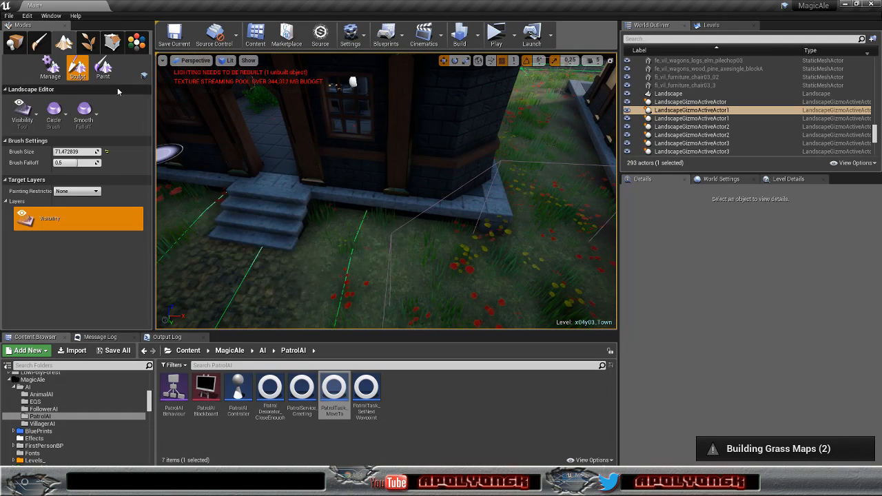
pyautogui.click(103, 66)
pyautogui.click(25, 286)
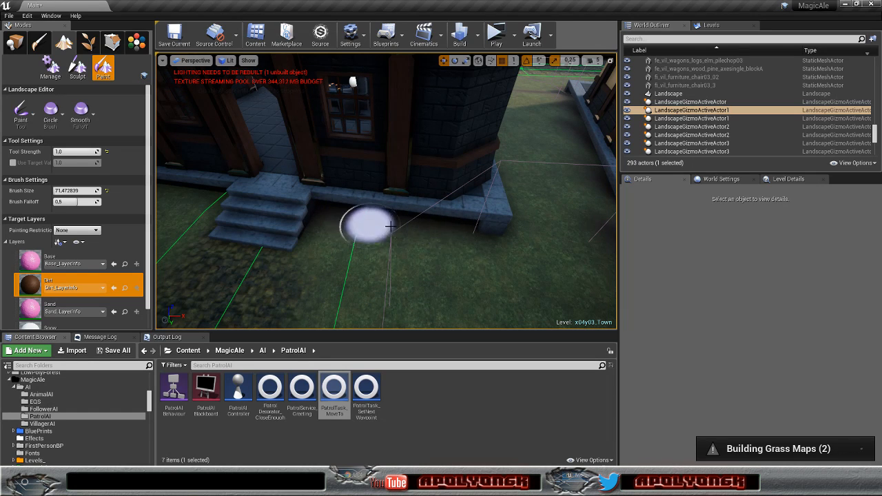
pyautogui.moveTo(407, 240)
pyautogui.mouseDown()
pyautogui.moveTo(447, 242)
pyautogui.moveTo(336, 234)
pyautogui.mouseUp()
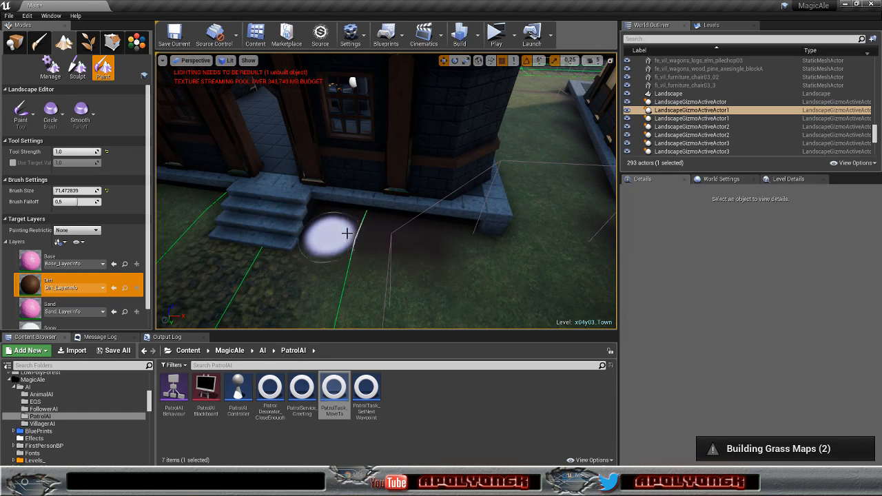
pyautogui.moveTo(487, 234)
pyautogui.mouseDown(button='right')
pyautogui.moveTo(331, 231)
pyautogui.moveTo(331, 297)
pyautogui.moveTo(303, 300)
pyautogui.mouseUp(button='right')
pyautogui.moveTo(231, 231)
pyautogui.mouseDown()
pyautogui.moveTo(216, 222)
pyautogui.moveTo(329, 227)
pyautogui.moveTo(179, 229)
pyautogui.moveTo(310, 241)
pyautogui.moveTo(384, 233)
pyautogui.moveTo(266, 226)
pyautogui.moveTo(455, 229)
pyautogui.moveTo(262, 216)
pyautogui.moveTo(544, 220)
pyautogui.moveTo(534, 221)
pyautogui.mouseUp()
pyautogui.moveTo(534, 220)
pyautogui.mouseDown(button='right')
pyautogui.moveTo(586, 219)
pyautogui.moveTo(572, 228)
pyautogui.moveTo(606, 231)
pyautogui.mouseUp(button='right')
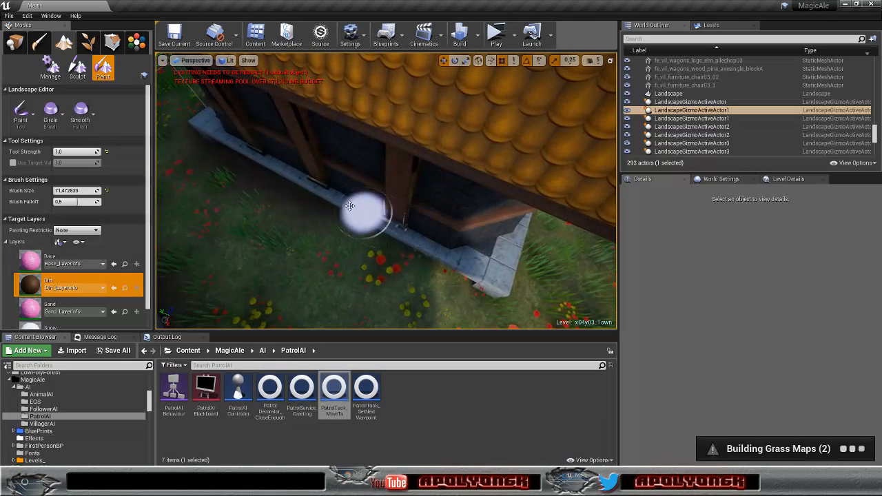
# Step: Paint the Dirt layer over the grass and flowers along the yellow-roofed building's side base
pyautogui.moveTo(376, 218); pyautogui.dragTo(418, 251)
pyautogui.moveTo(458, 279)
pyautogui.mouseDown()
pyautogui.moveTo(498, 297)
pyautogui.moveTo(436, 270)
pyautogui.mouseUp()
pyautogui.moveTo(337, 221); pyautogui.dragTo(310, 206)
pyautogui.moveTo(362, 260); pyautogui.dragTo(459, 231, button='right')
pyautogui.moveTo(269, 219)
pyautogui.mouseDown()
pyautogui.moveTo(259, 216)
pyautogui.moveTo(285, 211)
pyautogui.moveTo(352, 233)
pyautogui.mouseUp()
pyautogui.moveTo(405, 224); pyautogui.dragTo(569, 232)
# Step: Continue the Dirt layer around the building's corners and along its adjoining stone base
pyautogui.moveTo(569, 232)
pyautogui.mouseDown(button='right')
pyautogui.moveTo(482, 238)
pyautogui.moveTo(485, 262)
pyautogui.mouseUp(button='right')
pyautogui.moveTo(486, 207)
pyautogui.mouseDown()
pyautogui.moveTo(504, 227)
pyautogui.moveTo(513, 169)
pyautogui.mouseUp()
pyautogui.moveTo(513, 169)
pyautogui.mouseDown(button='right')
pyautogui.moveTo(462, 186)
pyautogui.moveTo(386, 165)
pyautogui.mouseUp(button='right')
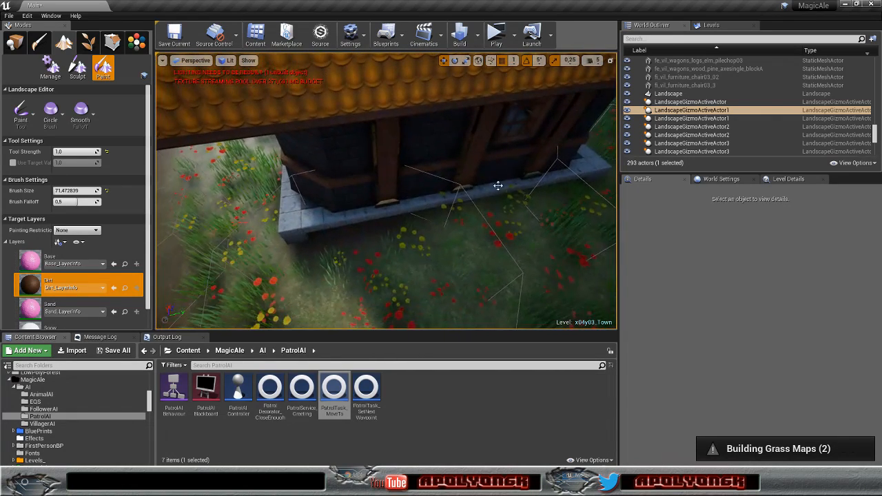
pyautogui.moveTo(376, 208); pyautogui.dragTo(385, 205)
pyautogui.moveTo(477, 195)
pyautogui.mouseDown()
pyautogui.moveTo(570, 179)
pyautogui.moveTo(557, 181)
pyautogui.mouseUp()
pyautogui.moveTo(557, 181)
pyautogui.mouseDown(button='right')
pyautogui.moveTo(400, 186)
pyautogui.moveTo(356, 172)
pyautogui.mouseUp(button='right')
pyautogui.moveTo(357, 171); pyautogui.dragTo(378, 203)
pyautogui.moveTo(337, 168)
pyautogui.mouseDown()
pyautogui.moveTo(360, 199)
pyautogui.moveTo(485, 138)
pyautogui.moveTo(463, 157)
pyautogui.moveTo(365, 182)
pyautogui.moveTo(301, 131)
pyautogui.moveTo(373, 203)
pyautogui.mouseUp()
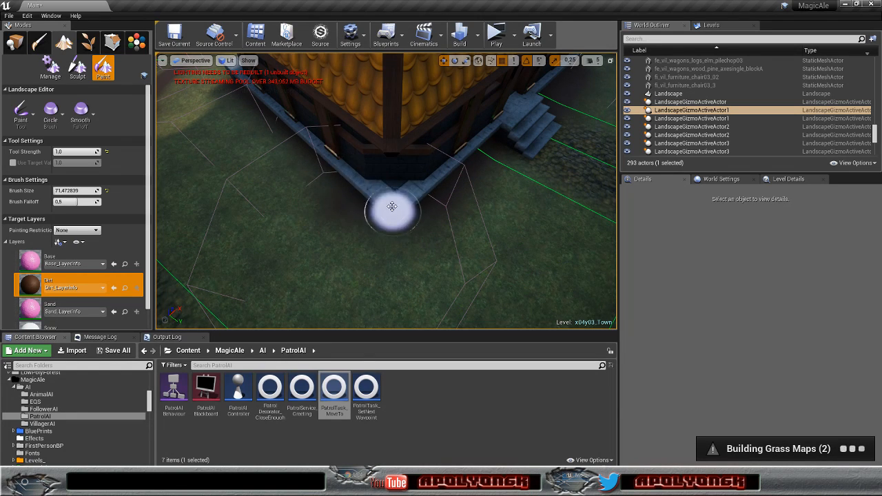
# Step: Return to the Visibility sculpt tool and start a hole in the grassy ground beneath the yellow-roofed building
pyautogui.moveTo(392, 209); pyautogui.dragTo(443, 146, button='right')
pyautogui.scroll(2, 387, 200)
pyautogui.moveTo(386, 208)
pyautogui.mouseDown(button='right')
pyautogui.moveTo(413, 241)
pyautogui.moveTo(441, 221)
pyautogui.moveTo(344, 222)
pyautogui.moveTo(369, 246)
pyautogui.moveTo(365, 283)
pyautogui.moveTo(279, 283)
pyautogui.mouseUp(button='right')
pyautogui.scroll(2, 383, 228)
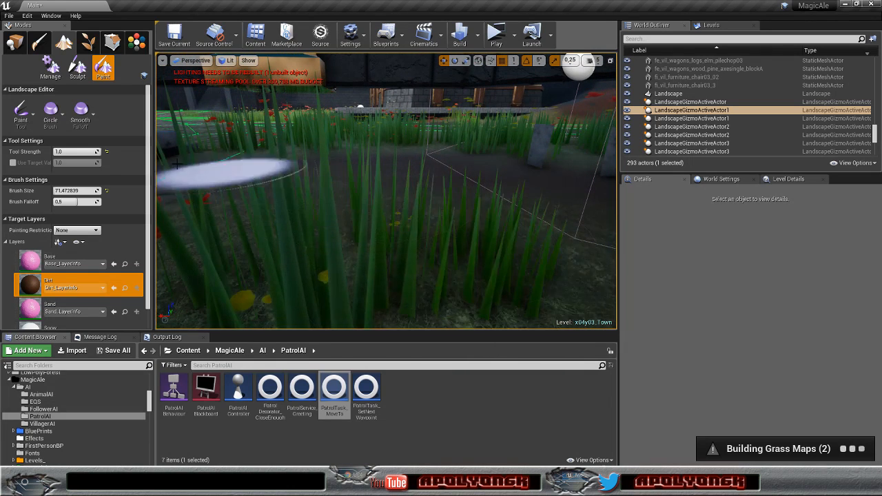
pyautogui.click(77, 67)
pyautogui.moveTo(418, 221)
pyautogui.mouseDown()
pyautogui.moveTo(434, 221)
pyautogui.moveTo(388, 205)
pyautogui.moveTo(279, 202)
pyautogui.mouseUp()
# Step: Extend the hole around the stair foundation and up to the corner of the brick wall
pyautogui.moveTo(313, 218); pyautogui.dragTo(258, 215, button='right')
pyautogui.moveTo(429, 234)
pyautogui.mouseDown()
pyautogui.moveTo(464, 209)
pyautogui.moveTo(421, 179)
pyautogui.mouseUp()
pyautogui.moveTo(364, 152); pyautogui.dragTo(403, 164)
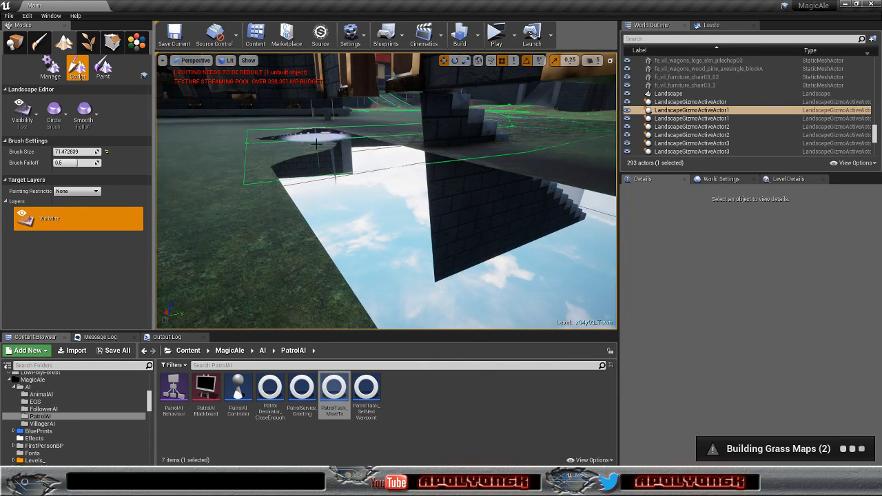
pyautogui.moveTo(302, 135); pyautogui.dragTo(305, 130)
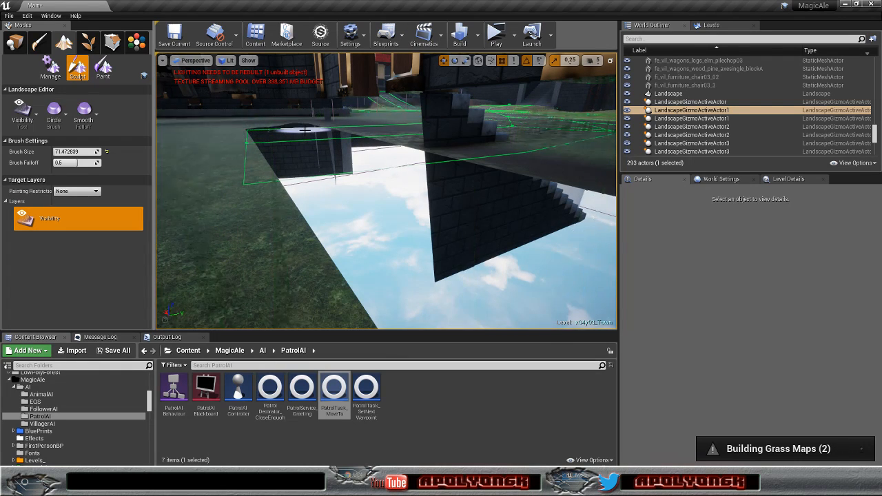
pyautogui.moveTo(246, 163); pyautogui.dragTo(269, 288)
# Step: Cut away the grassy ground beside the two thin posts under the floor
pyautogui.moveTo(270, 287)
pyautogui.mouseDown(button='right')
pyautogui.moveTo(207, 311)
pyautogui.moveTo(124, 286)
pyautogui.moveTo(155, 303)
pyautogui.moveTo(123, 286)
pyautogui.mouseUp(button='right')
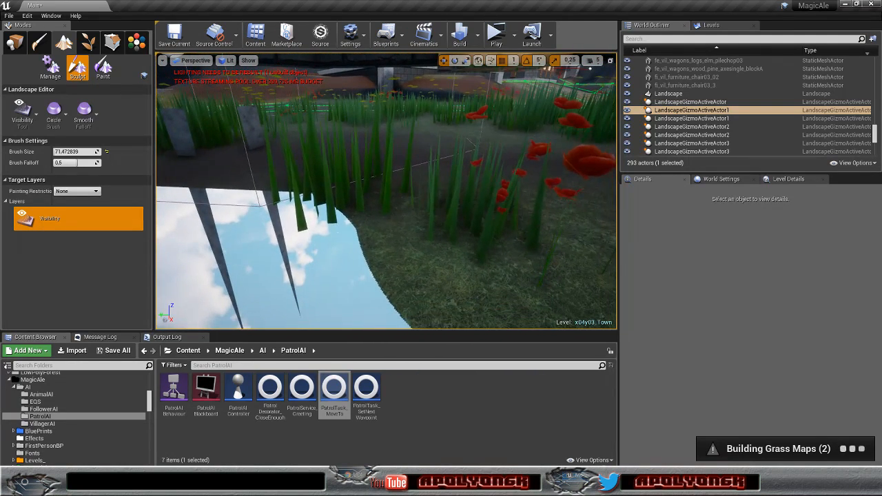
pyautogui.moveTo(357, 262)
pyautogui.mouseDown()
pyautogui.moveTo(347, 236)
pyautogui.moveTo(449, 223)
pyautogui.moveTo(404, 203)
pyautogui.moveTo(567, 200)
pyautogui.moveTo(336, 192)
pyautogui.moveTo(386, 201)
pyautogui.mouseUp()
pyautogui.moveTo(384, 224); pyautogui.dragTo(476, 228, button='right')
pyautogui.moveTo(384, 232)
pyautogui.mouseDown()
pyautogui.moveTo(406, 204)
pyautogui.moveTo(518, 150)
pyautogui.mouseUp()
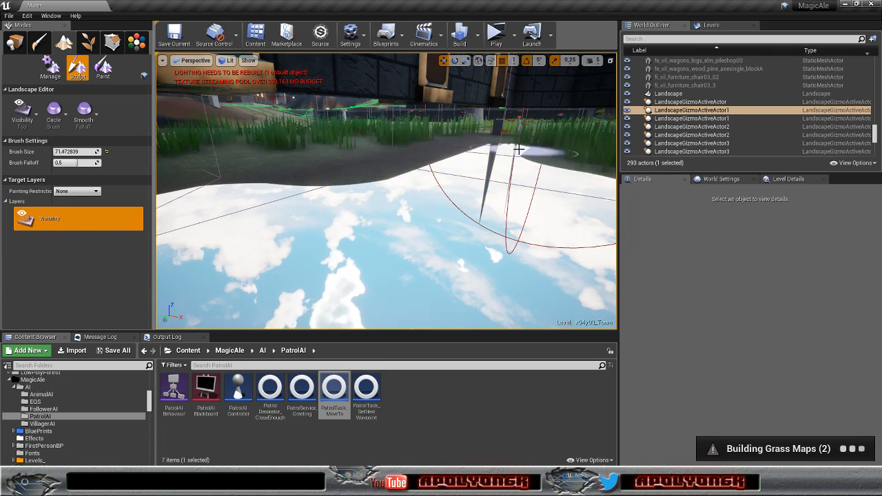
# Step: Widen the hole into the green terrain beyond the thin posts
pyautogui.moveTo(509, 193); pyautogui.dragTo(634, 193, button='right')
pyautogui.moveTo(488, 203); pyautogui.dragTo(398, 171)
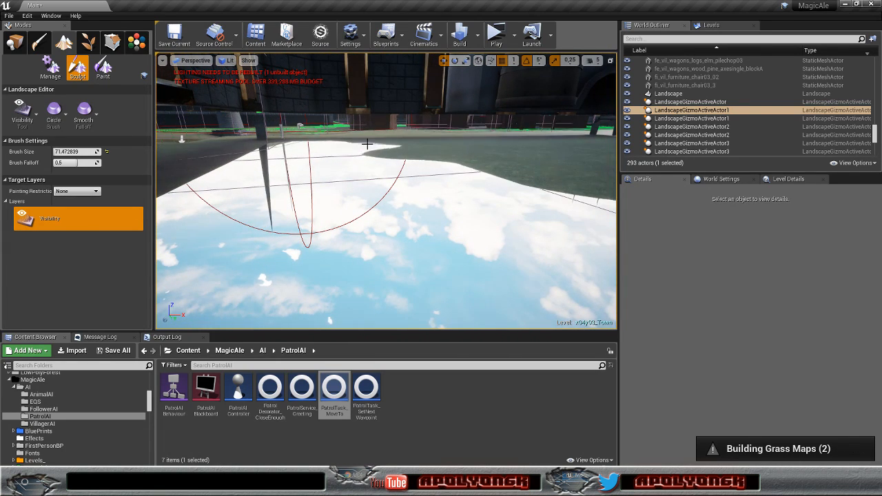
pyautogui.moveTo(364, 145)
pyautogui.mouseDown()
pyautogui.moveTo(387, 140)
pyautogui.moveTo(402, 158)
pyautogui.mouseUp()
pyautogui.moveTo(463, 164); pyautogui.dragTo(561, 172)
# Step: Erase the ground in front of the brick foundation wall and the leftover terrain along the hole's rim
pyautogui.moveTo(561, 171)
pyautogui.mouseDown(button='right')
pyautogui.moveTo(675, 162)
pyautogui.moveTo(671, 183)
pyautogui.mouseUp(button='right')
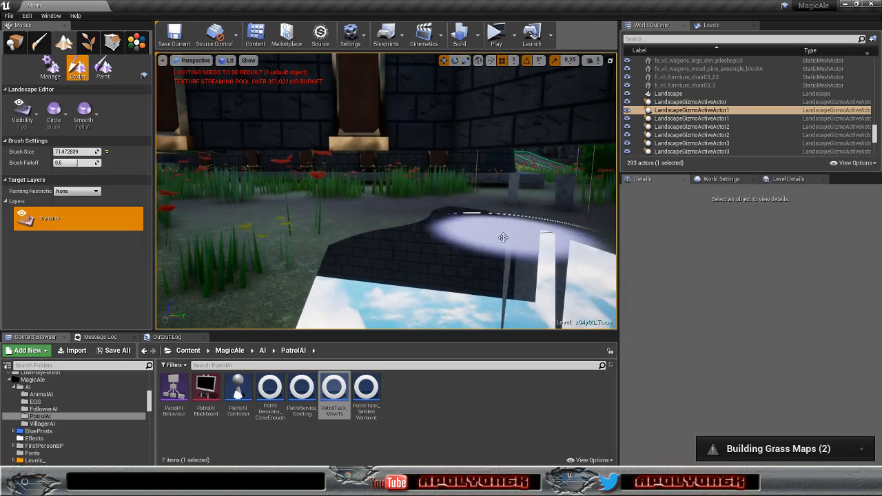
pyautogui.moveTo(449, 209)
pyautogui.mouseDown()
pyautogui.moveTo(262, 214)
pyautogui.moveTo(275, 207)
pyautogui.moveTo(254, 240)
pyautogui.moveTo(199, 274)
pyautogui.mouseUp()
pyautogui.moveTo(200, 273); pyautogui.dragTo(89, 274, button='right')
pyautogui.moveTo(289, 197); pyautogui.dragTo(441, 156)
pyautogui.moveTo(504, 158); pyautogui.dragTo(467, 146)
pyautogui.moveTo(558, 164); pyautogui.dragTo(561, 202)
pyautogui.moveTo(561, 202); pyautogui.dragTo(608, 203, button='right')
pyautogui.moveTo(533, 203); pyautogui.dragTo(418, 193)
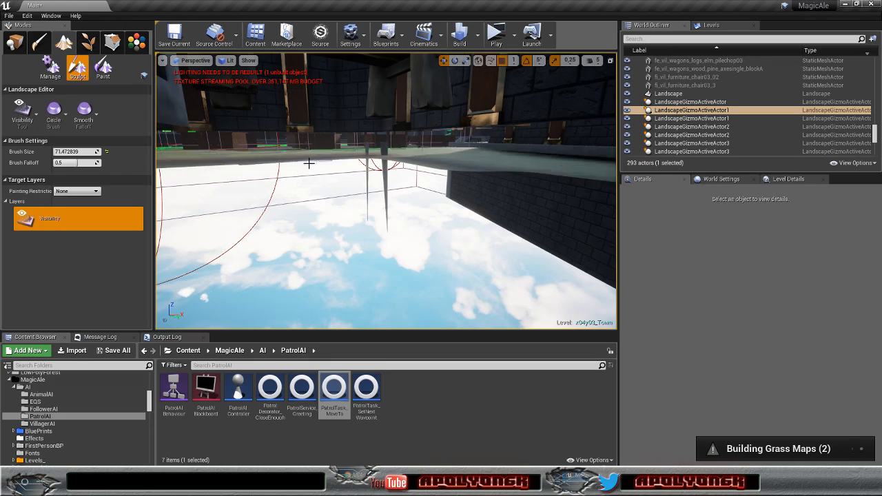
# Step: Examine the floor's underside and the outer stone base, and look over the neighbouring timber-framed building
pyautogui.moveTo(249, 185); pyautogui.dragTo(159, 163, button='right')
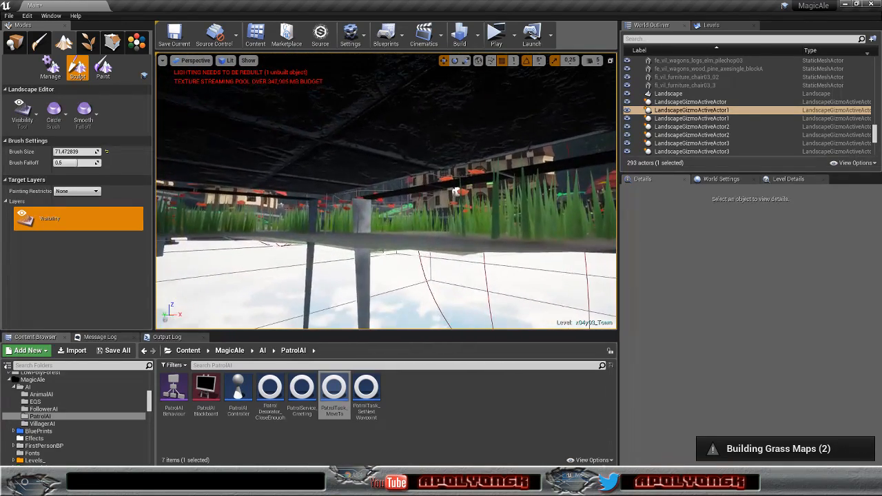
pyautogui.moveTo(386, 192); pyautogui.dragTo(358, 234, button='right')
pyautogui.moveTo(277, 194)
pyautogui.mouseDown(button='right')
pyautogui.moveTo(353, 182)
pyautogui.moveTo(297, 199)
pyautogui.moveTo(245, 194)
pyautogui.moveTo(235, 206)
pyautogui.mouseUp(button='right')
pyautogui.moveTo(343, 202); pyautogui.dragTo(368, 202, button='right')
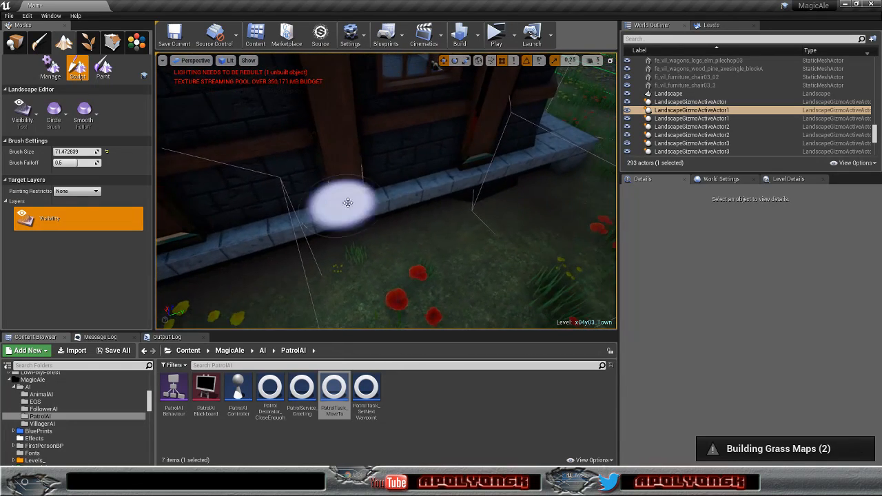
pyautogui.moveTo(499, 163); pyautogui.dragTo(421, 167, button='right')
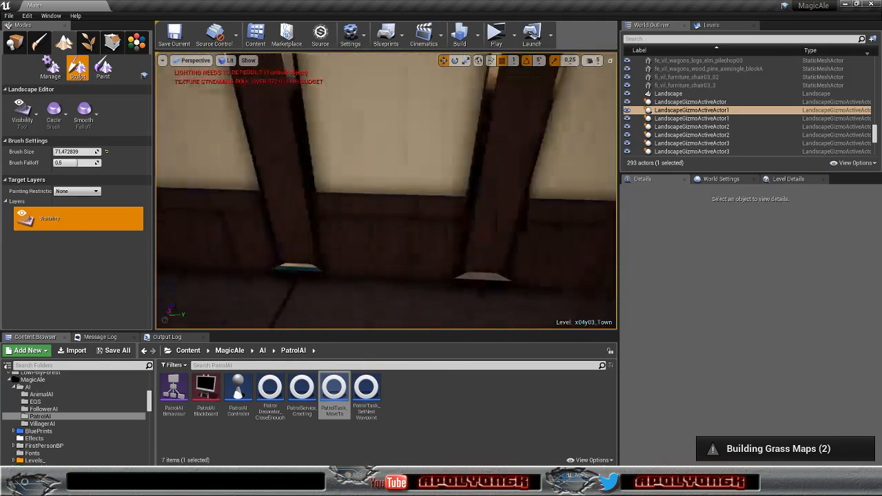
pyautogui.press('w')
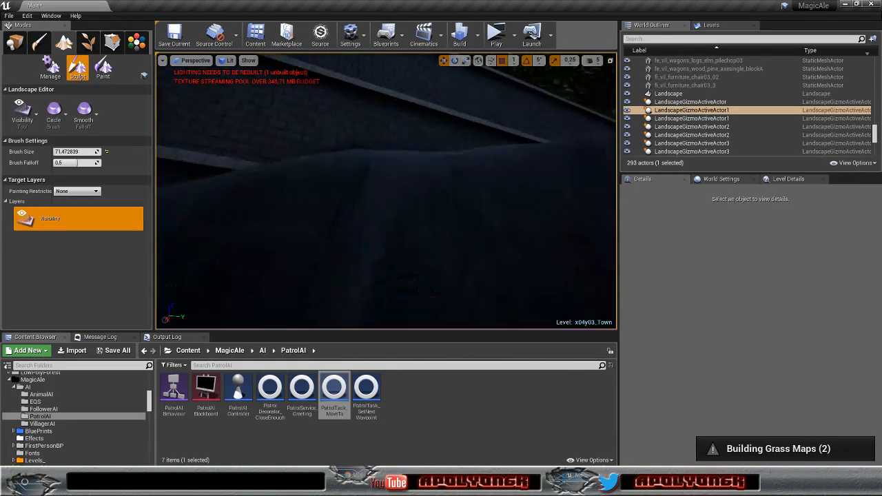
# Step: Paint the Dirt layer along the stone base around the red-roofed house beside the rocks, including its flowery rear side
pyautogui.scroll(6, 461, 244)
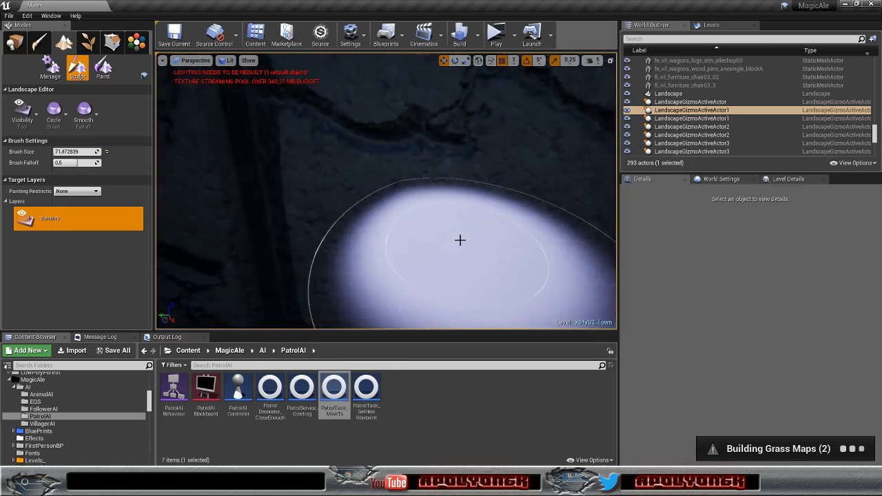
pyautogui.moveTo(453, 234)
pyautogui.mouseDown(button='right')
pyautogui.moveTo(179, 227)
pyautogui.moveTo(262, 230)
pyautogui.moveTo(165, 236)
pyautogui.moveTo(262, 242)
pyautogui.moveTo(296, 306)
pyautogui.mouseUp(button='right')
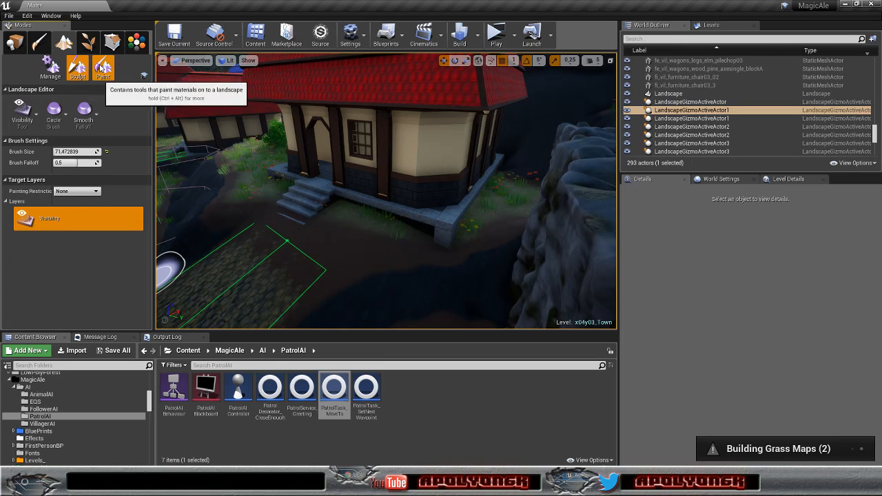
pyautogui.click(103, 67)
pyautogui.click(59, 285)
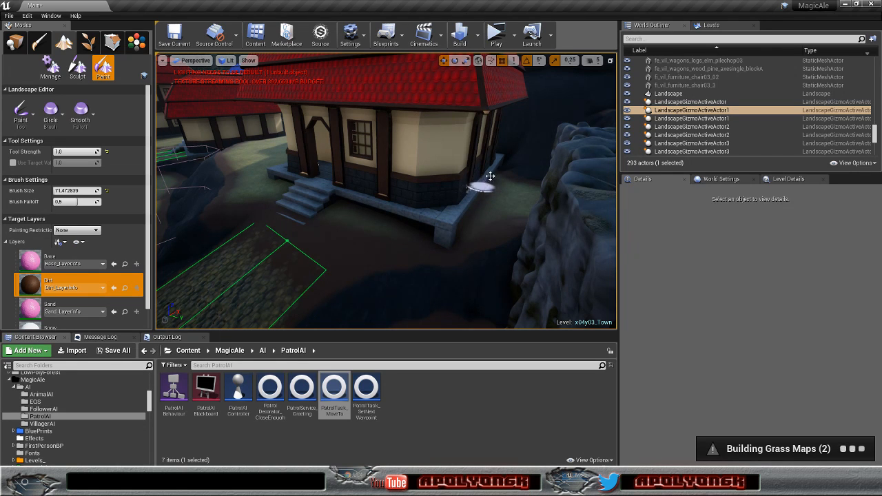
pyautogui.moveTo(494, 177)
pyautogui.mouseDown(button='right')
pyautogui.moveTo(491, 185)
pyautogui.moveTo(469, 148)
pyautogui.moveTo(400, 206)
pyautogui.moveTo(386, 203)
pyautogui.moveTo(455, 180)
pyautogui.moveTo(427, 177)
pyautogui.mouseUp(button='right')
pyautogui.moveTo(384, 235)
pyautogui.mouseDown()
pyautogui.moveTo(404, 235)
pyautogui.moveTo(363, 242)
pyautogui.moveTo(536, 253)
pyautogui.mouseUp()
pyautogui.moveTo(536, 253); pyautogui.dragTo(468, 252, button='right')
pyautogui.moveTo(431, 258)
pyautogui.mouseDown()
pyautogui.moveTo(531, 245)
pyautogui.moveTo(492, 250)
pyautogui.mouseUp()
pyautogui.moveTo(492, 250); pyautogui.dragTo(412, 254, button='right')
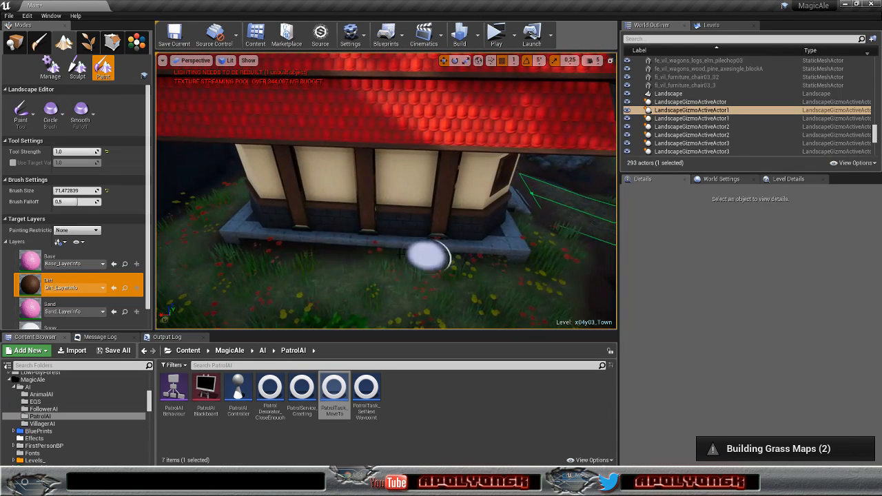
pyautogui.moveTo(466, 254); pyautogui.dragTo(383, 233, button='right')
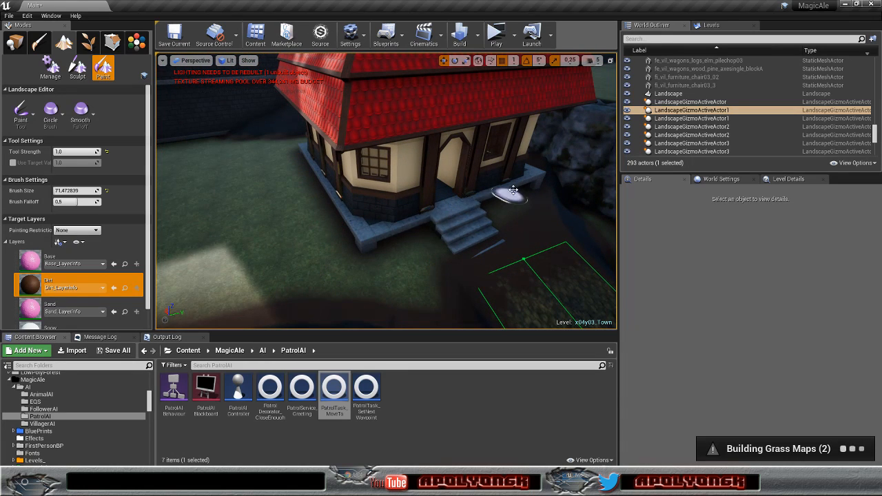
# Step: Cut away leftover terrain beneath the raised floor of the house with the Visibility sculpt tool
pyautogui.moveTo(370, 246)
pyautogui.mouseDown(button='right')
pyautogui.moveTo(379, 243)
pyautogui.moveTo(355, 231)
pyautogui.moveTo(394, 231)
pyautogui.moveTo(390, 221)
pyautogui.moveTo(385, 228)
pyautogui.mouseUp(button='right')
pyautogui.scroll(4, 382, 250)
pyautogui.moveTo(394, 262)
pyautogui.mouseDown(button='right')
pyautogui.moveTo(402, 274)
pyautogui.moveTo(477, 280)
pyautogui.moveTo(457, 262)
pyautogui.mouseUp(button='right')
pyautogui.scroll(5, 407, 286)
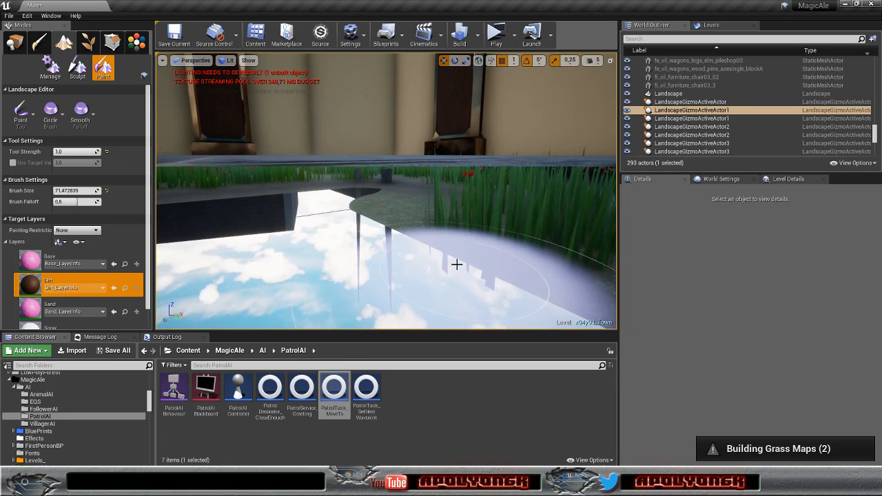
pyautogui.click(77, 67)
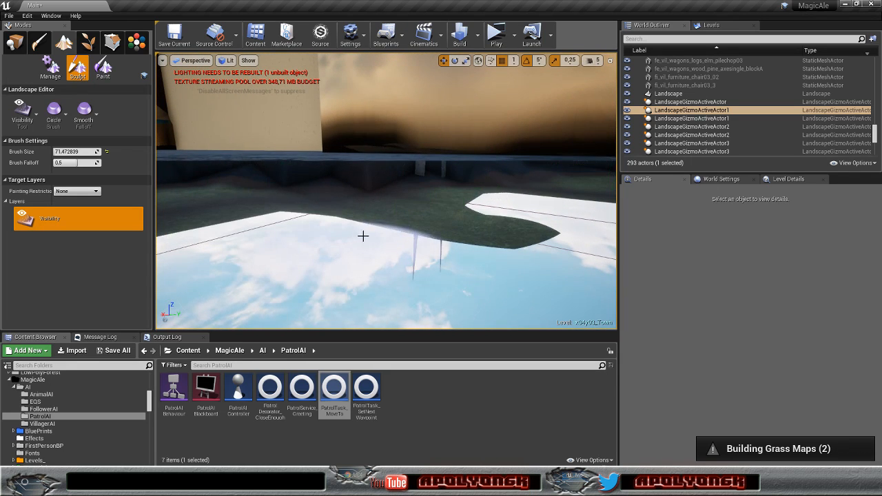
pyautogui.moveTo(452, 197)
pyautogui.mouseDown(button='right')
pyautogui.moveTo(514, 196)
pyautogui.moveTo(602, 176)
pyautogui.moveTo(598, 193)
pyautogui.moveTo(610, 215)
pyautogui.moveTo(597, 186)
pyautogui.moveTo(579, 192)
pyautogui.moveTo(594, 187)
pyautogui.moveTo(583, 211)
pyautogui.moveTo(591, 201)
pyautogui.moveTo(576, 201)
pyautogui.mouseUp(button='right')
pyautogui.press('w')
pyautogui.press('w')
pyautogui.press('s')
pyautogui.press('w')
pyautogui.press('s')
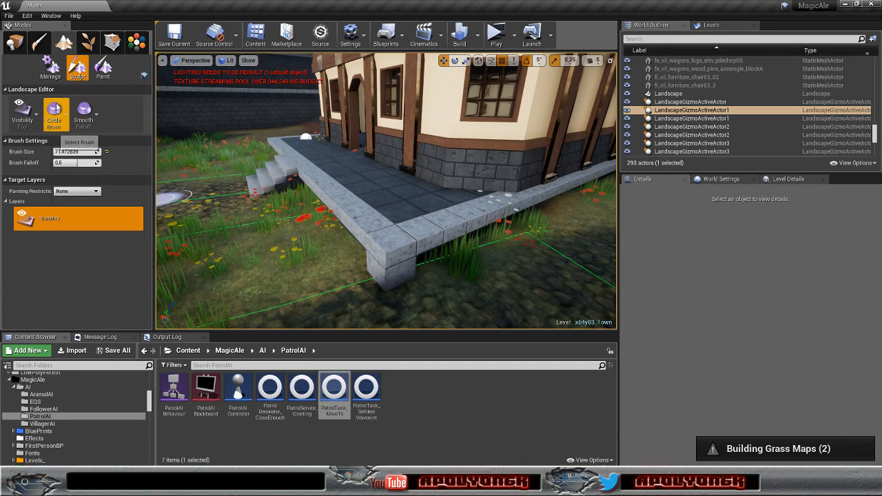
# Step: Paint the Dirt layer along the terrace's stone border, around its corner block and the adjoining side of the house
pyautogui.click(102, 67)
pyautogui.click(51, 285)
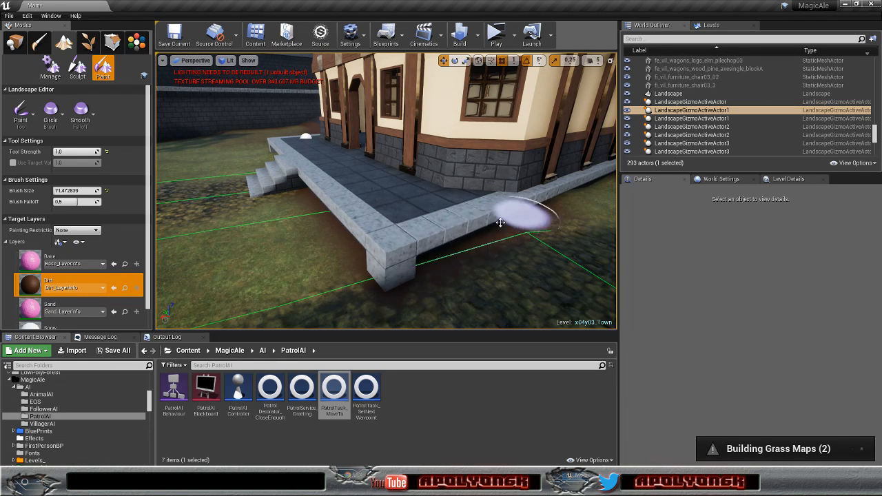
pyautogui.moveTo(377, 253); pyautogui.dragTo(557, 197)
pyautogui.moveTo(557, 197)
pyautogui.mouseDown(button='right')
pyautogui.moveTo(517, 206)
pyautogui.moveTo(441, 203)
pyautogui.moveTo(430, 191)
pyautogui.mouseUp(button='right')
pyautogui.press('d')
pyautogui.moveTo(429, 191)
pyautogui.mouseDown()
pyautogui.moveTo(483, 231)
pyautogui.moveTo(445, 218)
pyautogui.moveTo(505, 254)
pyautogui.mouseUp()
pyautogui.moveTo(505, 253); pyautogui.dragTo(566, 249, button='right')
# Step: Continue the Dirt layer around the terrace's remaining sides up to the flowery corner near the steps
pyautogui.moveTo(496, 248)
pyautogui.mouseDown()
pyautogui.moveTo(363, 223)
pyautogui.moveTo(437, 220)
pyautogui.mouseUp()
pyautogui.moveTo(437, 220)
pyautogui.mouseDown(button='right')
pyautogui.moveTo(493, 200)
pyautogui.moveTo(482, 214)
pyautogui.moveTo(441, 207)
pyautogui.moveTo(399, 255)
pyautogui.moveTo(344, 268)
pyautogui.mouseUp(button='right')
pyautogui.press('w')
pyautogui.moveTo(409, 242)
pyautogui.mouseDown(button='right')
pyautogui.moveTo(400, 258)
pyautogui.moveTo(409, 242)
pyautogui.mouseUp(button='right')
pyautogui.moveTo(409, 242)
pyautogui.mouseDown()
pyautogui.moveTo(475, 185)
pyautogui.moveTo(455, 197)
pyautogui.mouseUp()
pyautogui.moveTo(568, 102)
pyautogui.mouseDown()
pyautogui.moveTo(529, 124)
pyautogui.moveTo(565, 85)
pyautogui.mouseUp()
pyautogui.moveTo(565, 85)
pyautogui.mouseDown(button='right')
pyautogui.moveTo(497, 76)
pyautogui.moveTo(435, 86)
pyautogui.moveTo(497, 105)
pyautogui.mouseUp(button='right')
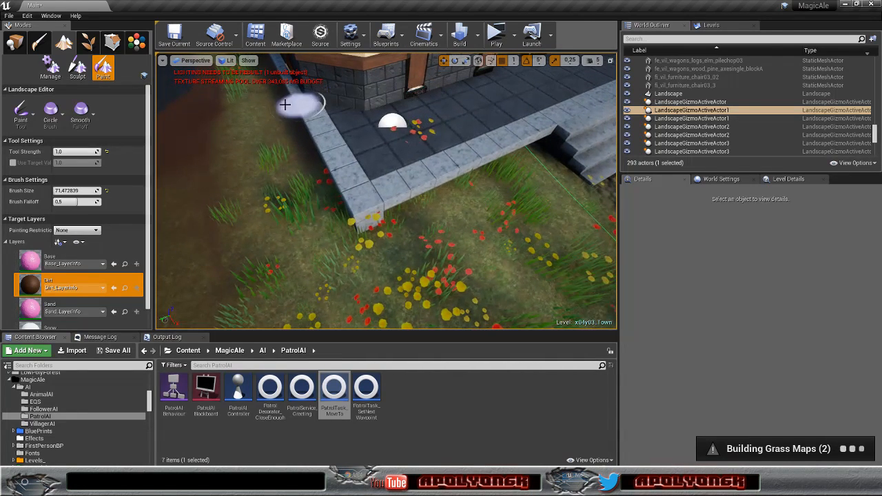
pyautogui.moveTo(300, 101); pyautogui.dragTo(338, 184)
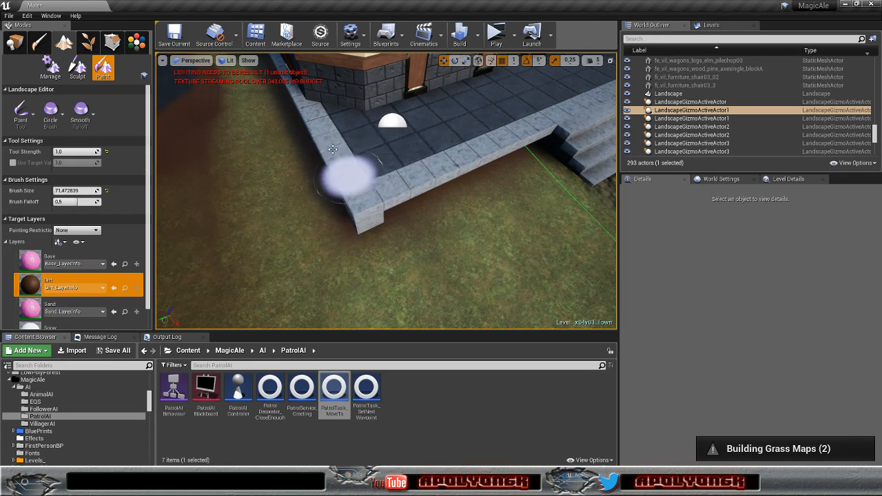
pyautogui.moveTo(321, 167)
pyautogui.mouseDown(button='right')
pyautogui.moveTo(298, 172)
pyautogui.moveTo(297, 117)
pyautogui.moveTo(299, 173)
pyautogui.mouseUp(button='right')
# Step: Cut a hole in the grassy ground beneath the timber-framed house with the Visibility sculpt tool
pyautogui.moveTo(476, 240); pyautogui.dragTo(476, 206, button='right')
pyautogui.scroll(5, 476, 240)
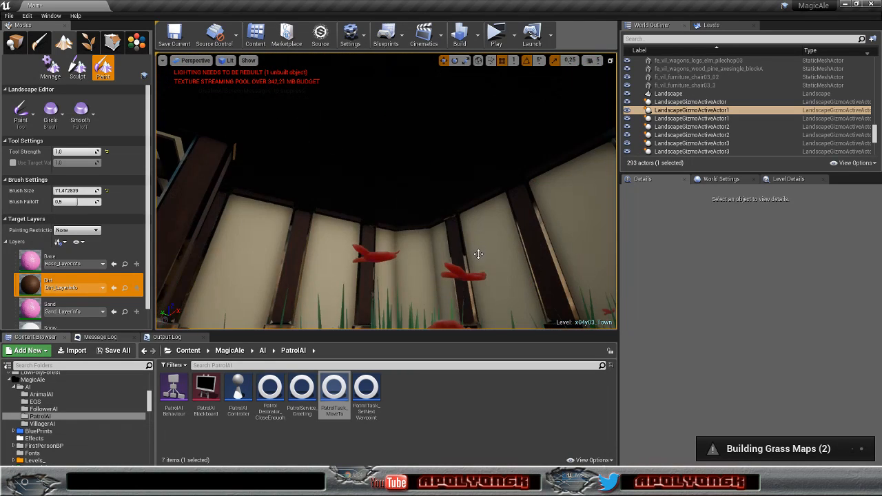
pyautogui.moveTo(479, 270)
pyautogui.mouseDown(button='right')
pyautogui.moveTo(478, 317)
pyautogui.moveTo(490, 328)
pyautogui.mouseUp(button='right')
pyautogui.scroll(3, 469, 278)
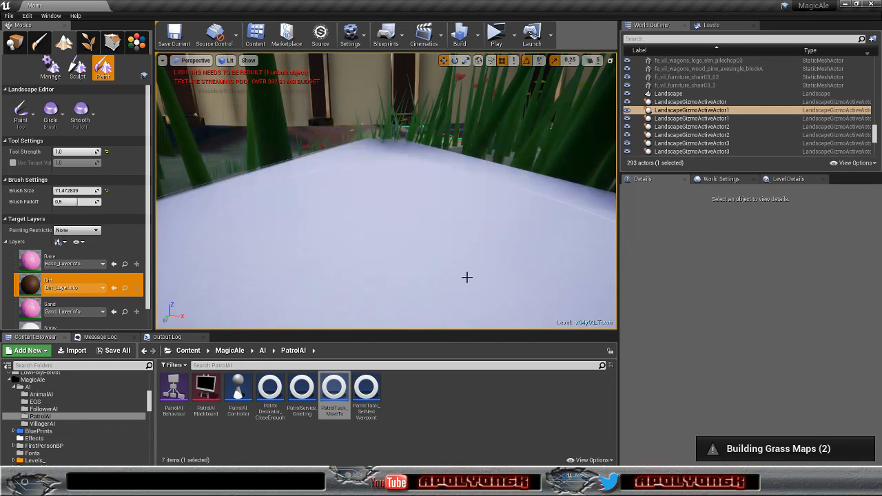
pyautogui.moveTo(468, 278); pyautogui.dragTo(476, 279, button='right')
pyautogui.moveTo(418, 227); pyautogui.dragTo(592, 227, button='right')
pyautogui.click(77, 67)
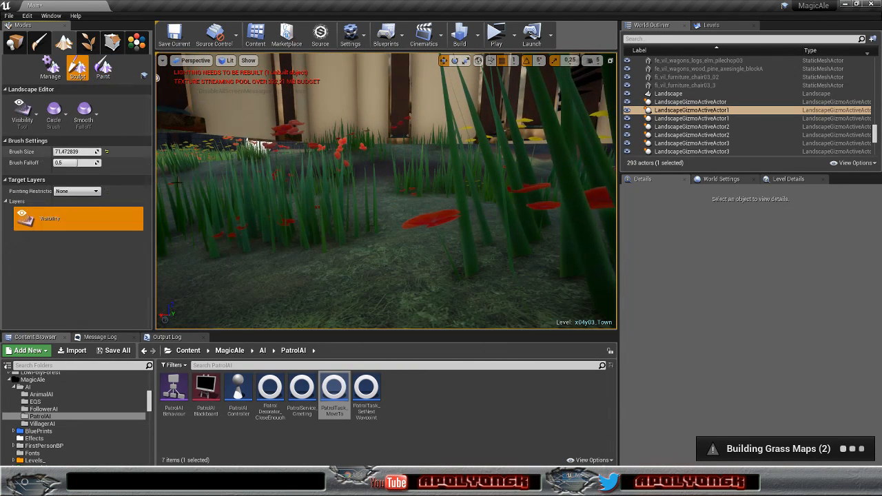
pyautogui.moveTo(263, 222)
pyautogui.mouseDown()
pyautogui.moveTo(320, 248)
pyautogui.moveTo(425, 248)
pyautogui.moveTo(392, 188)
pyautogui.moveTo(250, 187)
pyautogui.moveTo(514, 189)
pyautogui.moveTo(415, 190)
pyautogui.mouseUp()
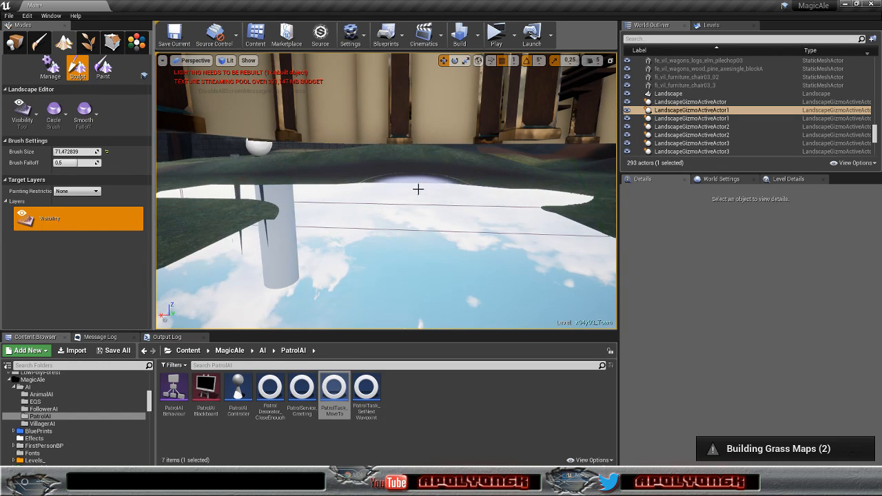
pyautogui.moveTo(527, 188); pyautogui.dragTo(510, 214)
# Step: Widen the hole under the house and erase the remaining grass patches along its rim
pyautogui.moveTo(510, 214); pyautogui.dragTo(598, 214, button='right')
pyautogui.moveTo(407, 199)
pyautogui.mouseDown()
pyautogui.moveTo(365, 182)
pyautogui.moveTo(390, 160)
pyautogui.moveTo(440, 183)
pyautogui.moveTo(453, 175)
pyautogui.moveTo(529, 194)
pyautogui.moveTo(528, 222)
pyautogui.mouseUp()
pyautogui.moveTo(528, 222)
pyautogui.mouseDown(button='right')
pyautogui.moveTo(407, 208)
pyautogui.moveTo(327, 177)
pyautogui.mouseUp(button='right')
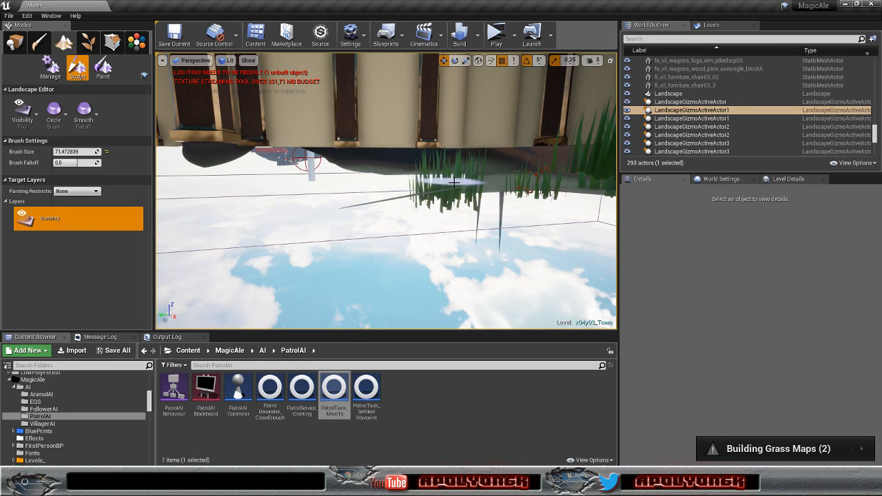
pyautogui.moveTo(452, 181); pyautogui.dragTo(473, 181)
# Step: Examine the dark hillside near the red-roofed houses, the pillared basement and the ground beside its floor
pyautogui.moveTo(456, 189)
pyautogui.mouseDown(button='right')
pyautogui.moveTo(541, 189)
pyautogui.moveTo(566, 175)
pyautogui.moveTo(456, 189)
pyautogui.moveTo(500, 237)
pyautogui.moveTo(491, 163)
pyautogui.moveTo(437, 179)
pyautogui.moveTo(441, 151)
pyautogui.moveTo(427, 193)
pyautogui.moveTo(379, 207)
pyautogui.moveTo(358, 253)
pyautogui.mouseUp(button='right')
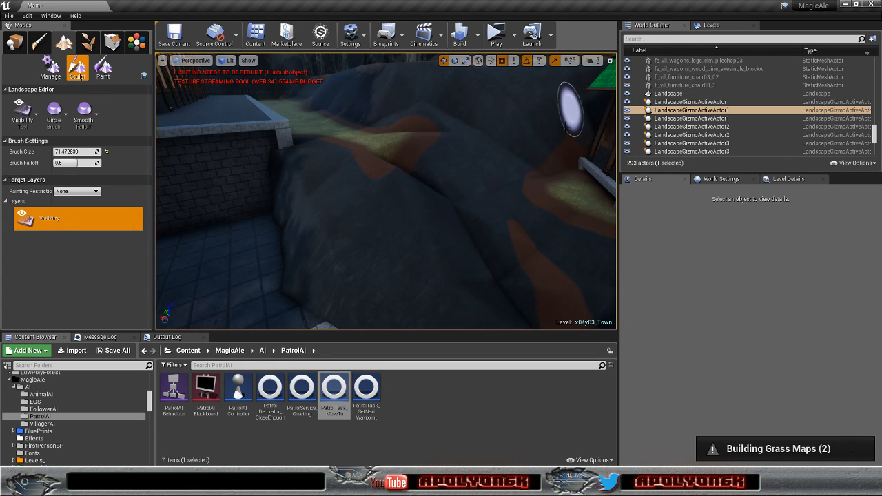
pyautogui.press('w')
pyautogui.moveTo(386, 191); pyautogui.dragTo(482, 198, button='right')
pyautogui.press('s')
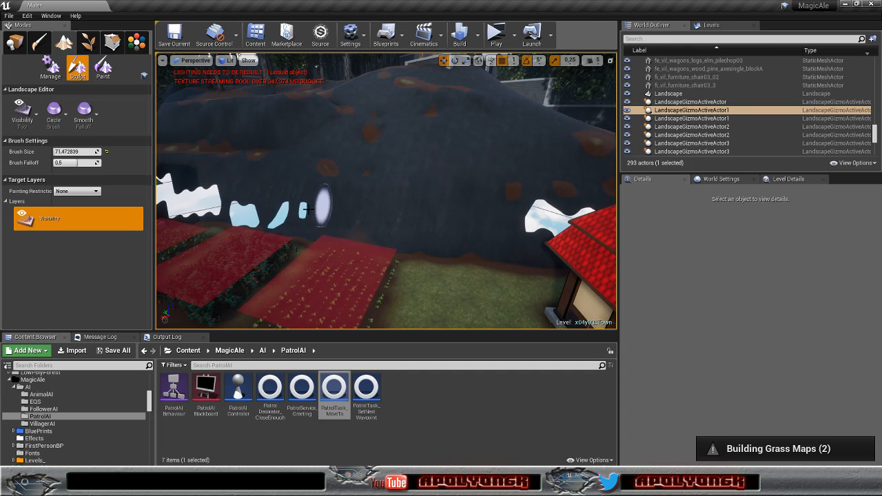
pyautogui.moveTo(236, 206); pyautogui.dragTo(345, 205, button='right')
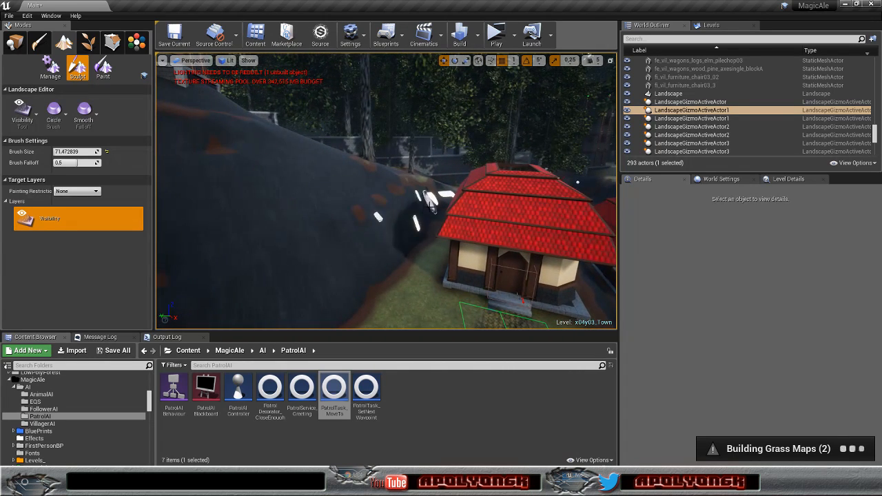
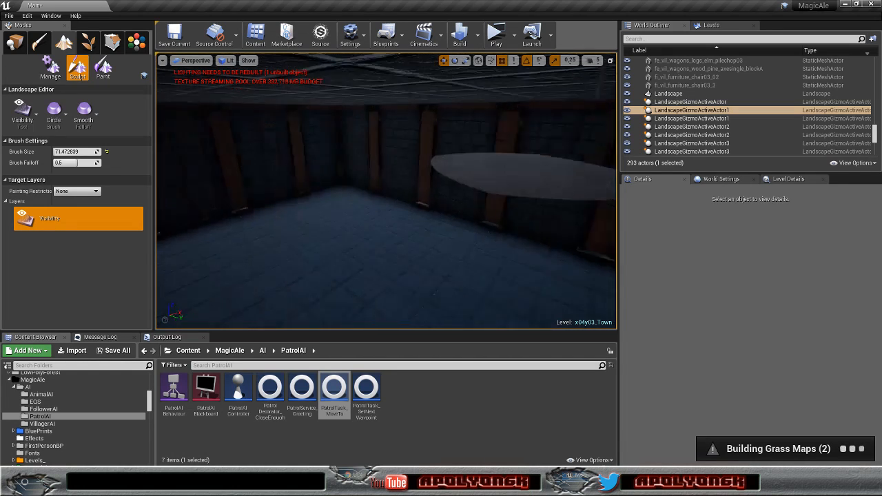
pyautogui.moveTo(296, 210)
pyautogui.mouseDown(button='right')
pyautogui.moveTo(482, 201)
pyautogui.moveTo(441, 217)
pyautogui.moveTo(462, 215)
pyautogui.moveTo(435, 211)
pyautogui.moveTo(458, 200)
pyautogui.moveTo(459, 214)
pyautogui.moveTo(430, 211)
pyautogui.moveTo(437, 208)
pyautogui.mouseUp(button='right')
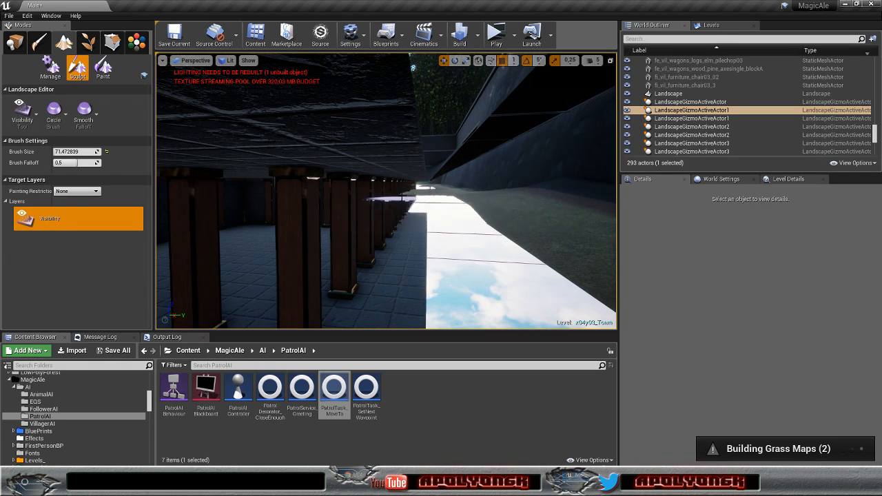
pyautogui.moveTo(415, 195)
pyautogui.mouseDown(button='right')
pyautogui.moveTo(410, 237)
pyautogui.moveTo(415, 200)
pyautogui.moveTo(431, 237)
pyautogui.moveTo(406, 236)
pyautogui.moveTo(385, 214)
pyautogui.moveTo(413, 219)
pyautogui.moveTo(406, 221)
pyautogui.moveTo(408, 208)
pyautogui.mouseUp(button='right')
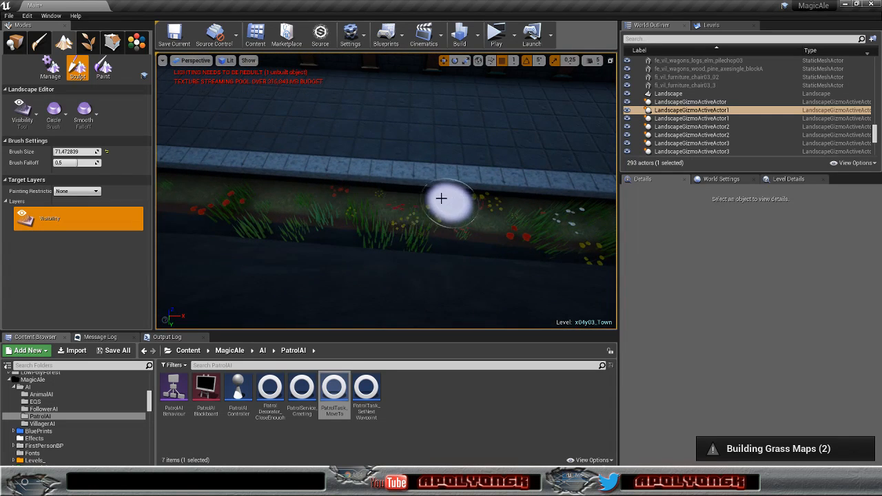
# Step: Paint the Dirt layer along the corner of the large timber-framed building's terrace, where the grass strip meets the stone border
pyautogui.moveTo(295, 186); pyautogui.dragTo(303, 190, button='right')
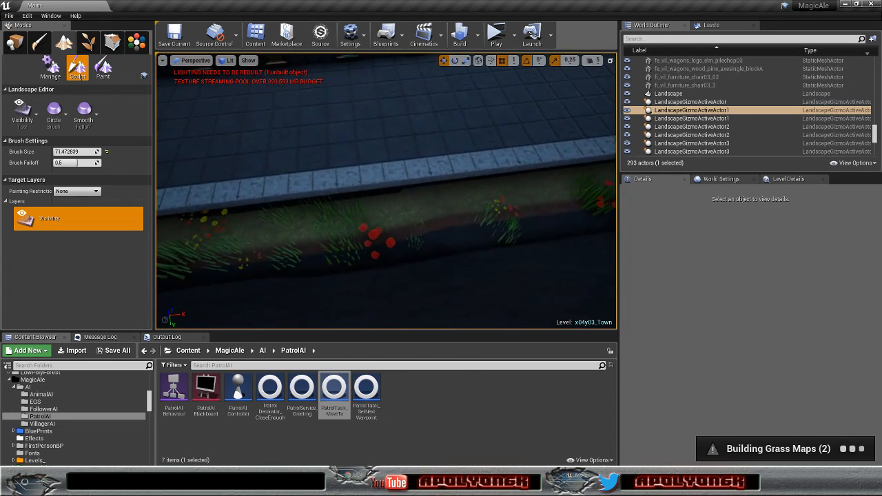
pyautogui.moveTo(262, 208); pyautogui.dragTo(317, 213, button='right')
pyautogui.moveTo(496, 253); pyautogui.dragTo(549, 252, button='right')
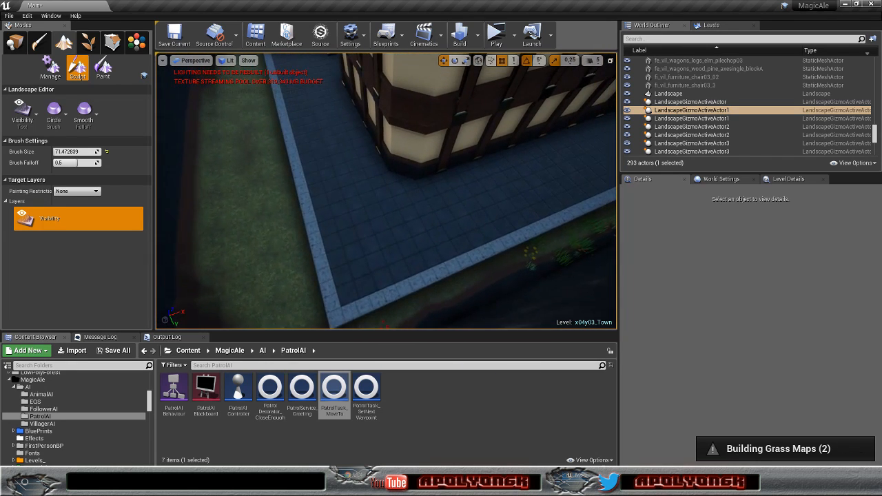
pyautogui.click(103, 67)
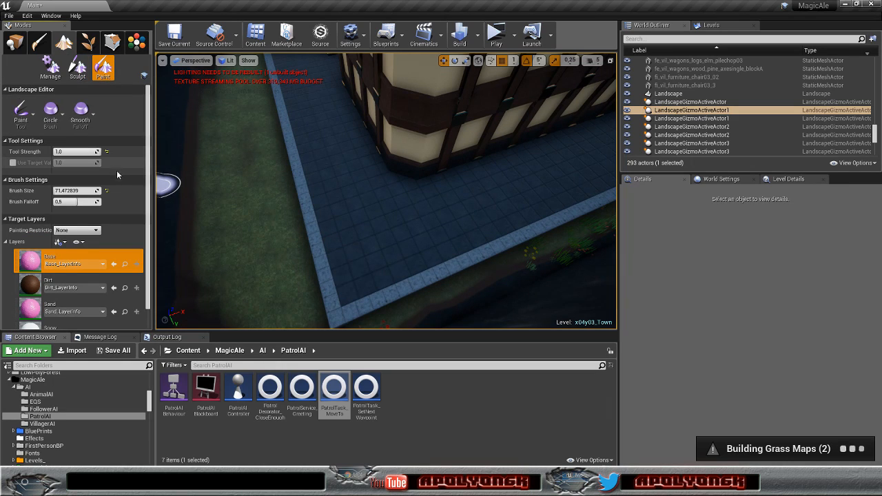
pyautogui.click(69, 284)
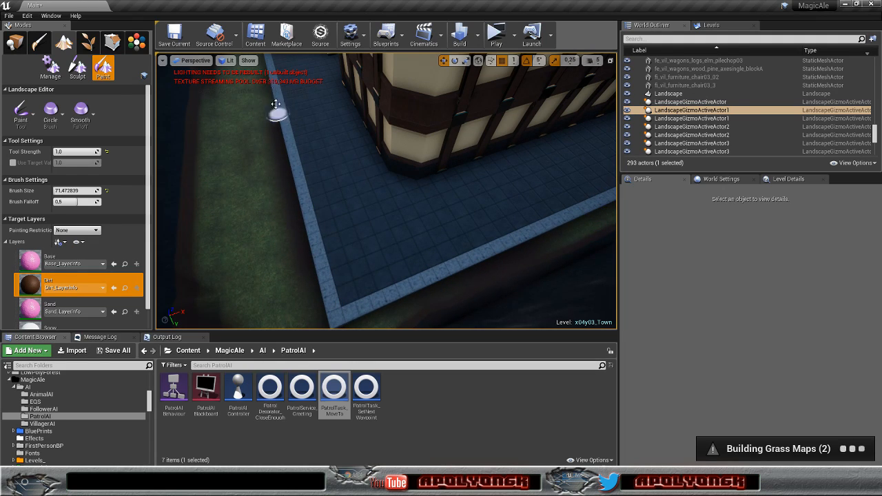
pyautogui.moveTo(290, 169)
pyautogui.mouseDown(button='right')
pyautogui.moveTo(365, 179)
pyautogui.moveTo(238, 172)
pyautogui.mouseUp(button='right')
pyautogui.moveTo(322, 138)
pyautogui.mouseDown(button='right')
pyautogui.moveTo(237, 138)
pyautogui.moveTo(261, 148)
pyautogui.mouseUp(button='right')
pyautogui.moveTo(304, 135); pyautogui.dragTo(465, 280)
# Step: Extend the Dirt layer along the long narrow grass strip between the large building's terrace and the dark slope
pyautogui.moveTo(465, 280); pyautogui.dragTo(361, 289, button='right')
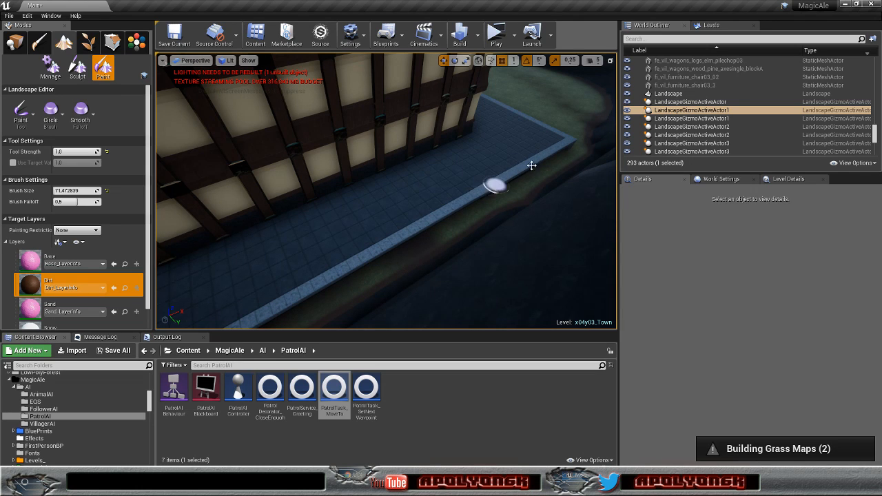
pyautogui.moveTo(557, 150); pyautogui.dragTo(364, 177, button='right')
pyautogui.moveTo(311, 114)
pyautogui.mouseDown()
pyautogui.moveTo(304, 112)
pyautogui.moveTo(358, 243)
pyautogui.moveTo(382, 256)
pyautogui.moveTo(598, 159)
pyautogui.mouseUp()
pyautogui.moveTo(598, 159)
pyautogui.mouseDown(button='right')
pyautogui.moveTo(496, 164)
pyautogui.moveTo(396, 135)
pyautogui.moveTo(423, 138)
pyautogui.moveTo(327, 152)
pyautogui.moveTo(255, 135)
pyautogui.moveTo(275, 141)
pyautogui.moveTo(283, 159)
pyautogui.moveTo(269, 165)
pyautogui.mouseUp(button='right')
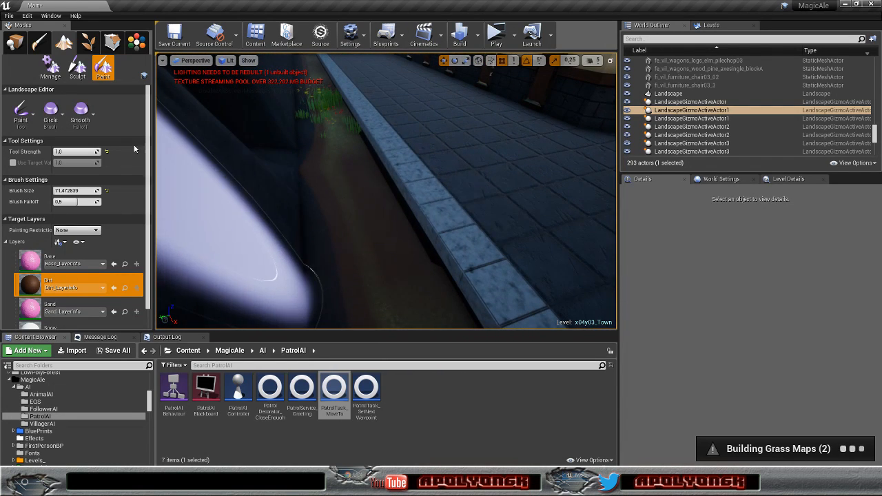
# Step: Paint the Dirt layer where the flowery lawn meets the large building's terrace, around the corner and beside the rock wall
pyautogui.click(77, 67)
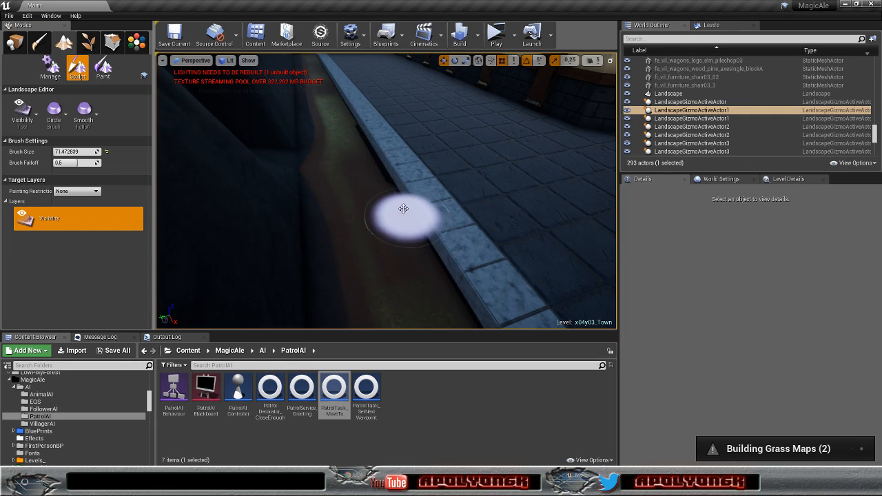
pyautogui.moveTo(365, 148)
pyautogui.mouseDown(button='right')
pyautogui.moveTo(375, 155)
pyautogui.moveTo(458, 146)
pyautogui.mouseUp(button='right')
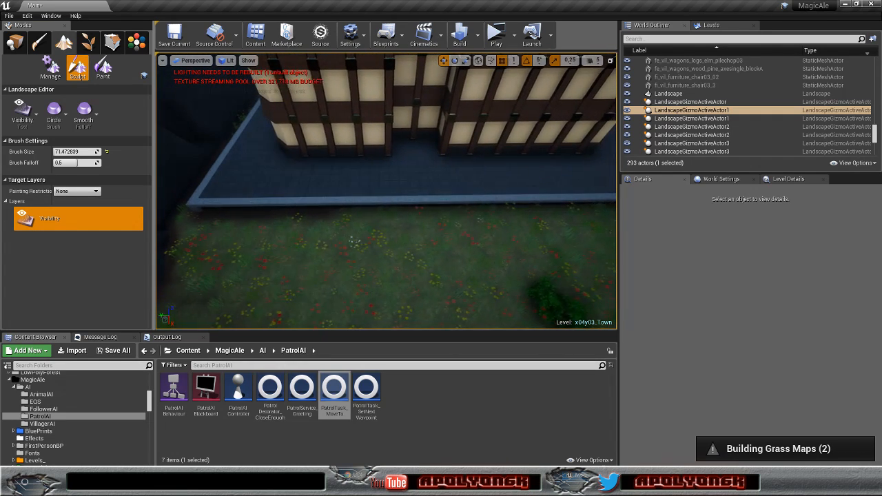
pyautogui.click(104, 67)
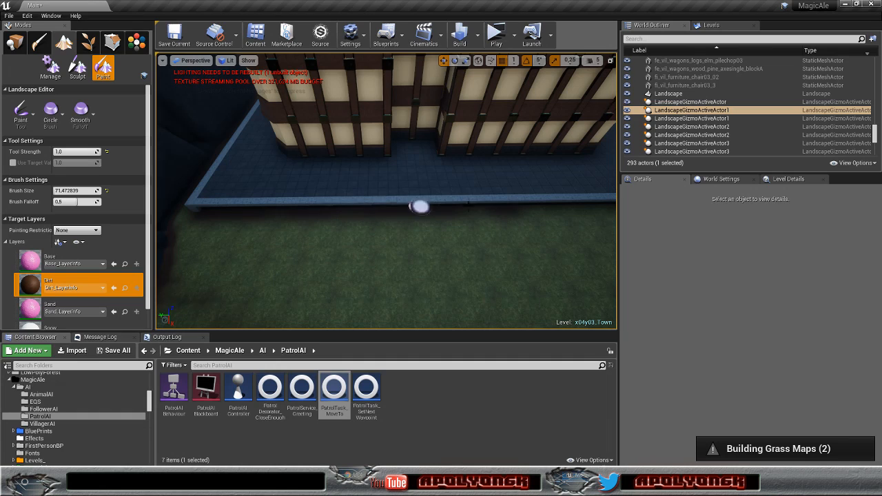
pyautogui.moveTo(515, 212)
pyautogui.mouseDown(button='right')
pyautogui.moveTo(563, 201)
pyautogui.moveTo(475, 220)
pyautogui.mouseUp(button='right')
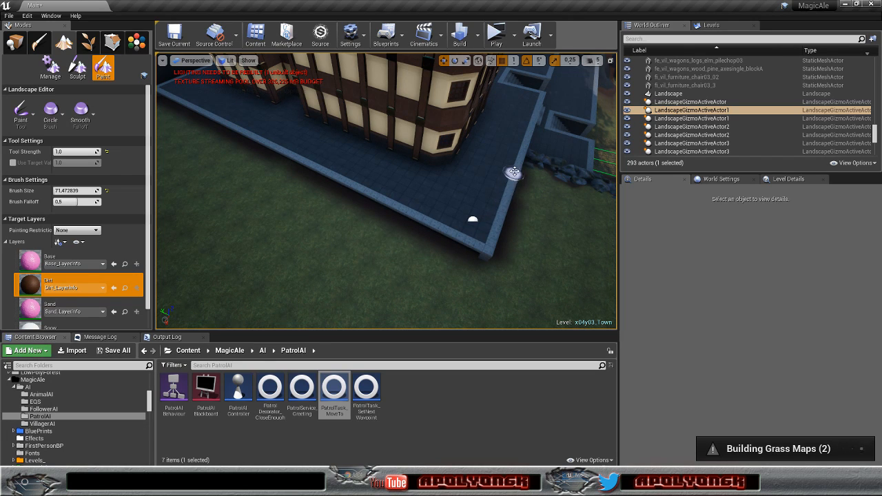
pyautogui.moveTo(514, 174); pyautogui.dragTo(513, 193, button='right')
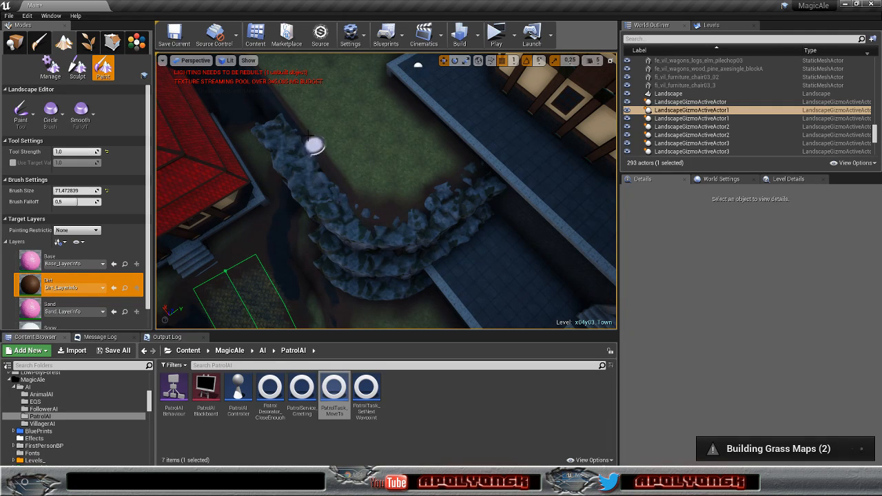
# Step: Use the Visibility sculpt tool to cut a landscape hole in the grass beneath the building's floor
pyautogui.moveTo(312, 172); pyautogui.dragTo(312, 169, button='right')
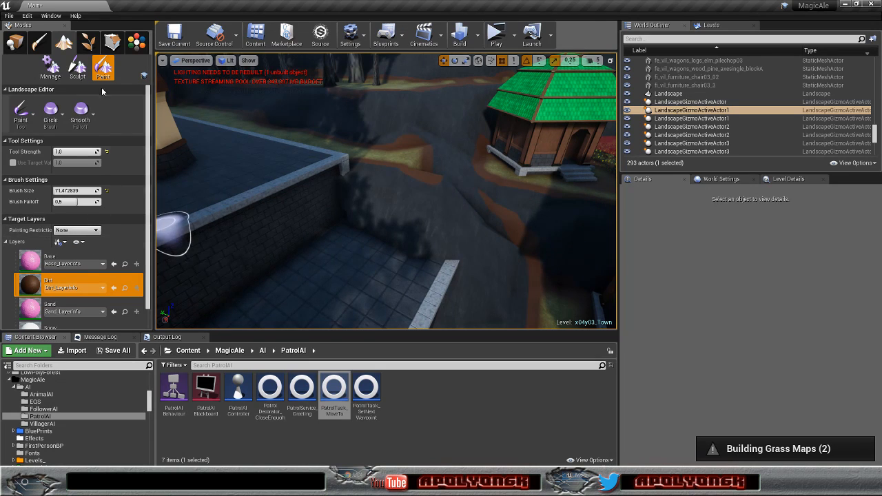
pyautogui.click(77, 66)
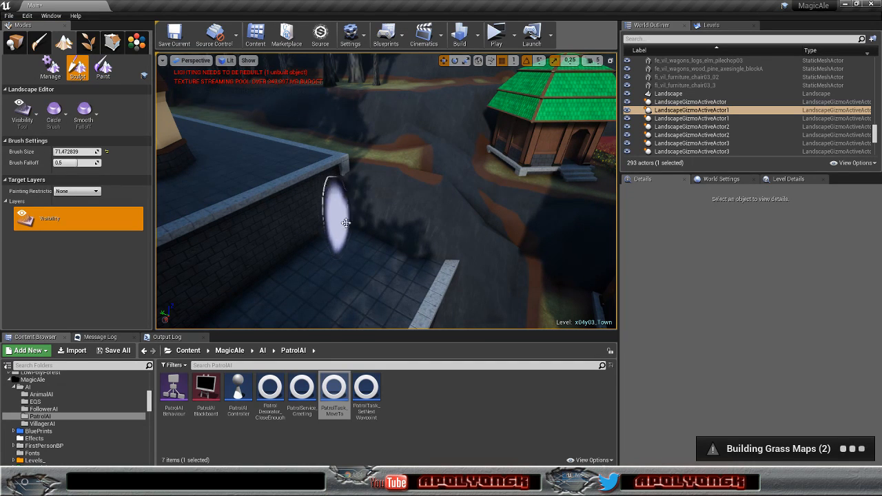
pyautogui.moveTo(312, 169); pyautogui.dragTo(312, 169, button='right')
pyautogui.moveTo(383, 232); pyautogui.dragTo(383, 232, button='right')
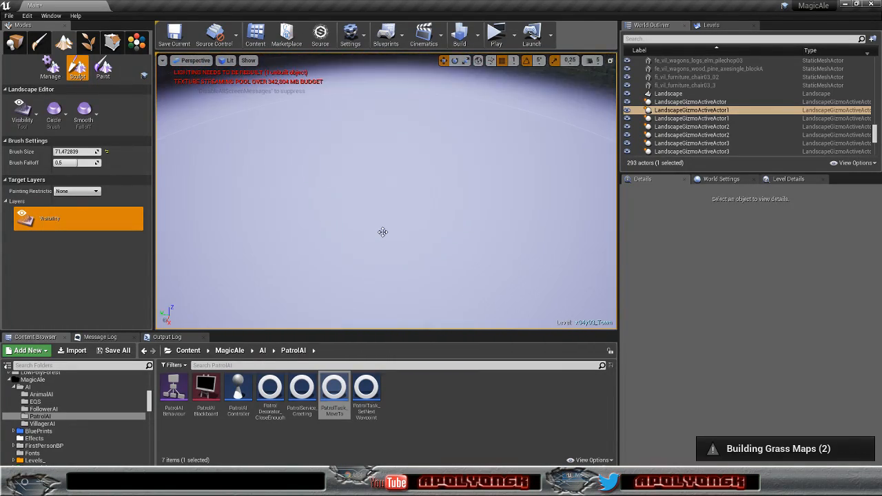
pyautogui.scroll(3, 381, 228)
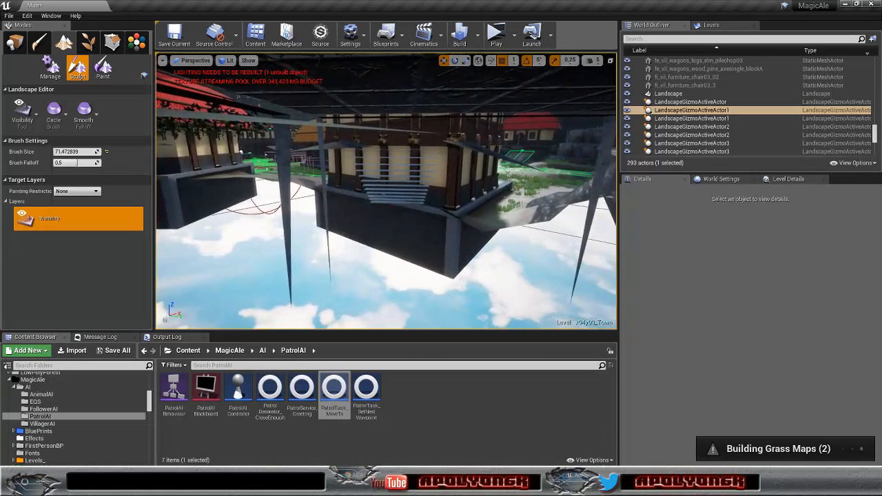
pyautogui.scroll(-3, 401, 230)
pyautogui.moveTo(396, 224); pyautogui.dragTo(394, 224, button='right')
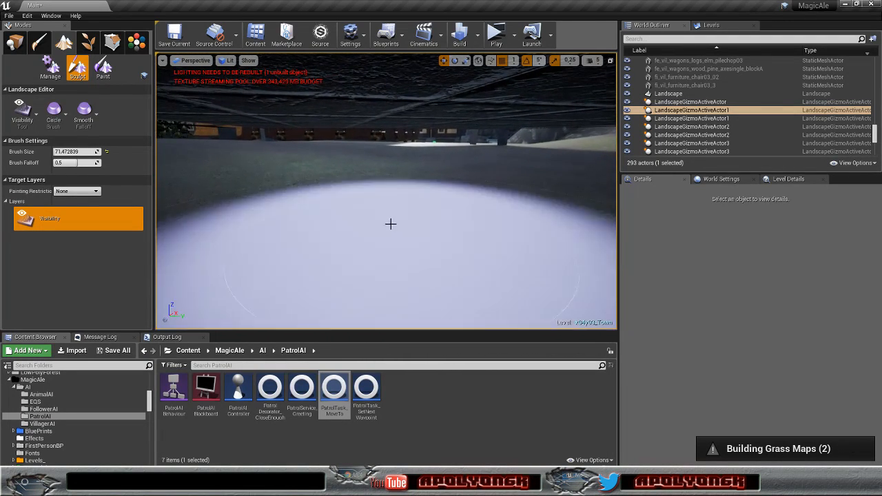
pyautogui.scroll(3, 337, 224)
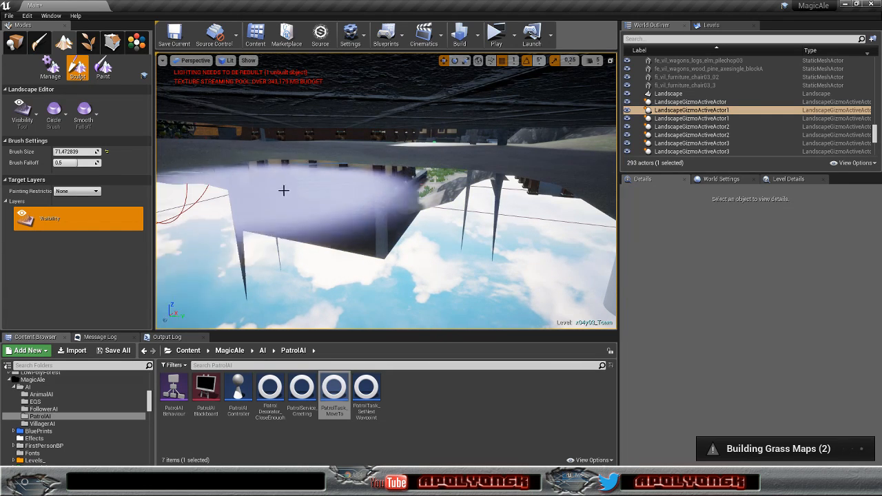
# Step: Extend the landscape hole under the building's floor toward its outer edges with the Visibility tool
pyautogui.moveTo(277, 167); pyautogui.dragTo(278, 167, button='right')
pyautogui.moveTo(251, 206); pyautogui.dragTo(251, 206, button='right')
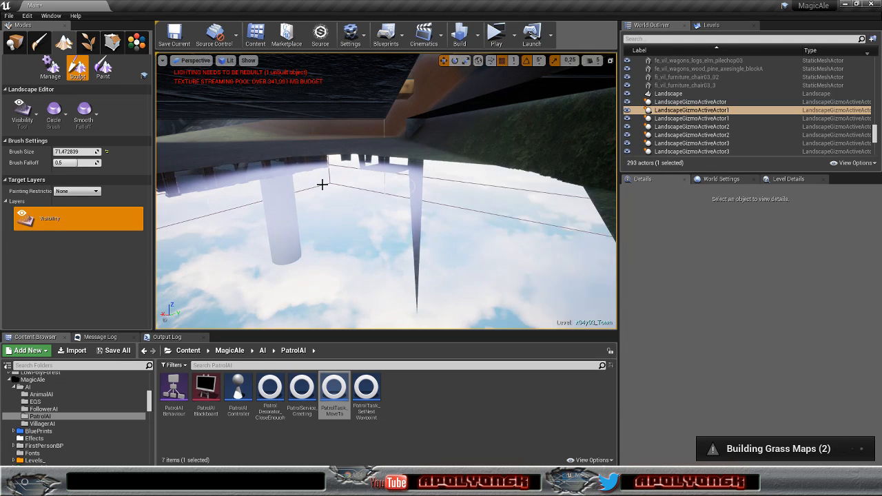
pyautogui.moveTo(386, 191); pyautogui.dragTo(385, 191, button='right')
pyautogui.moveTo(322, 243); pyautogui.dragTo(322, 244, button='right')
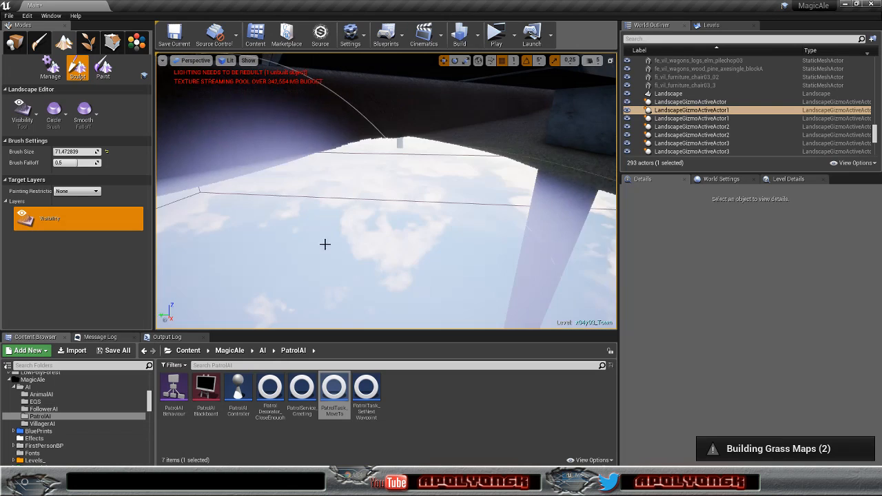
pyautogui.moveTo(395, 229); pyautogui.dragTo(394, 228, button='right')
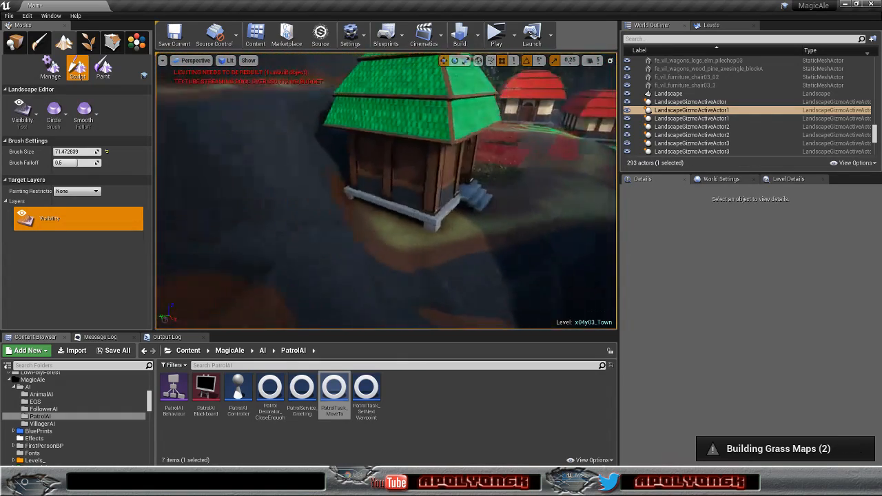
# Step: Paint the Dirt layer around the stone base of the small green-roofed hut
pyautogui.moveTo(386, 235)
pyautogui.mouseDown(button='right')
pyautogui.moveTo(372, 264)
pyautogui.moveTo(391, 282)
pyautogui.mouseUp(button='right')
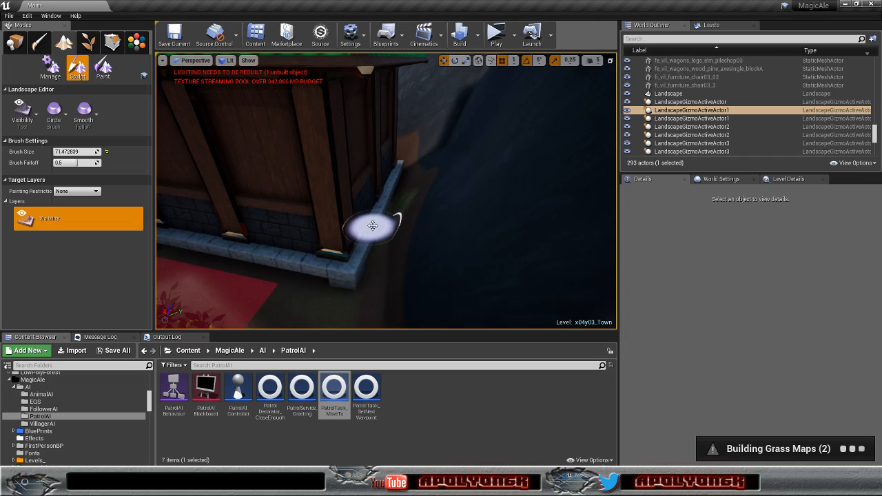
pyautogui.click(102, 66)
pyautogui.click(69, 284)
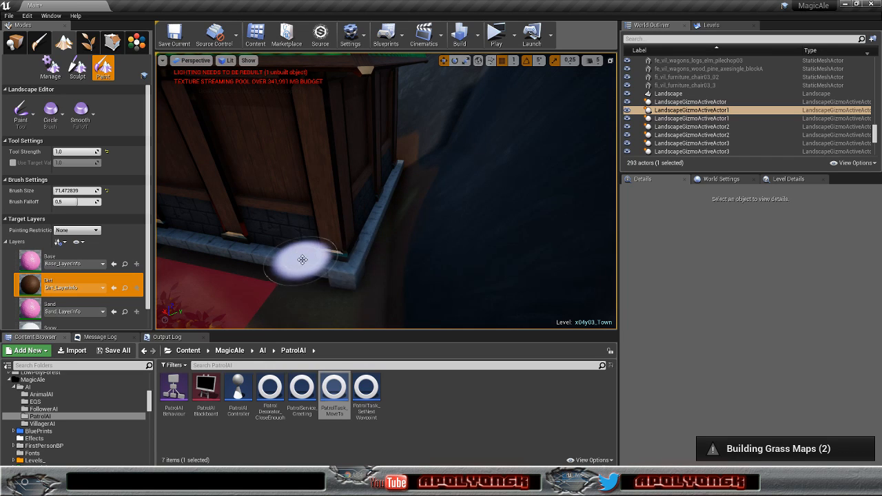
pyautogui.moveTo(333, 264)
pyautogui.mouseDown(button='right')
pyautogui.moveTo(276, 258)
pyautogui.moveTo(345, 234)
pyautogui.moveTo(282, 241)
pyautogui.moveTo(331, 231)
pyautogui.moveTo(372, 276)
pyautogui.moveTo(289, 259)
pyautogui.mouseUp(button='right')
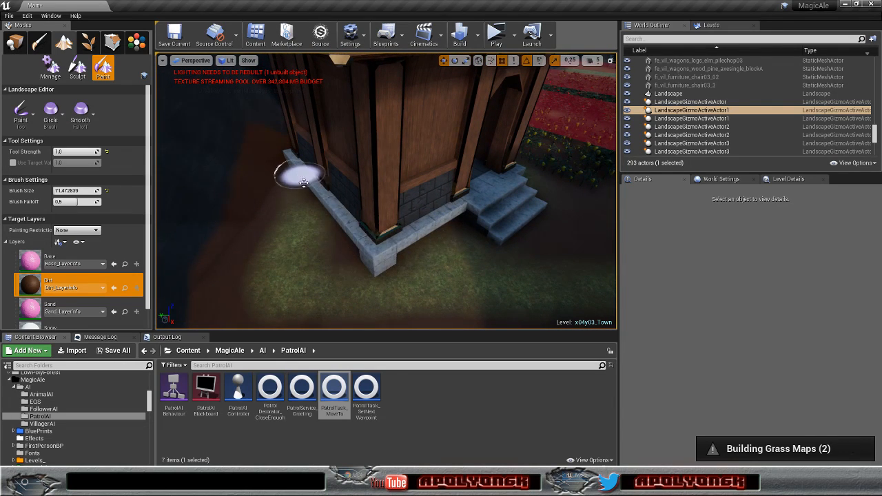
pyautogui.moveTo(350, 228)
pyautogui.mouseDown(button='right')
pyautogui.moveTo(441, 219)
pyautogui.moveTo(349, 229)
pyautogui.moveTo(408, 228)
pyautogui.mouseUp(button='right')
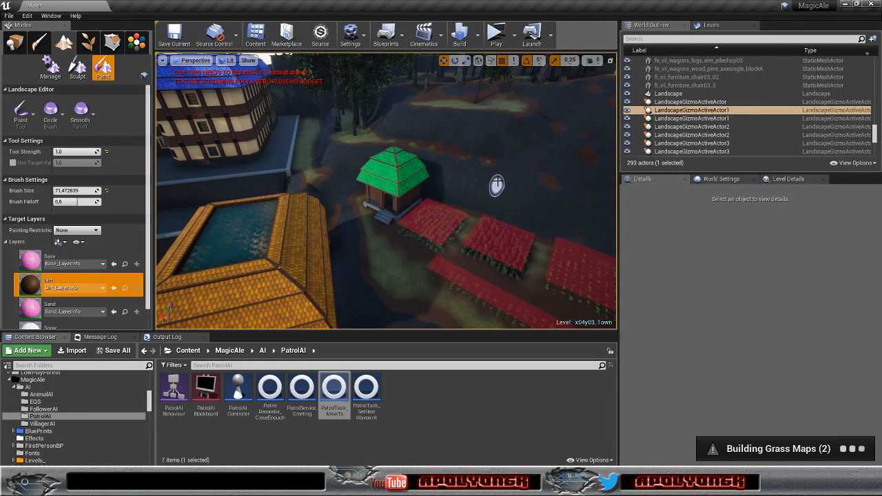
# Step: Paint the Dirt layer over the grass along the rear stone border of the red-roofed house
pyautogui.moveTo(380, 244)
pyautogui.mouseDown(button='right')
pyautogui.moveTo(242, 241)
pyautogui.moveTo(238, 219)
pyautogui.moveTo(252, 276)
pyautogui.moveTo(378, 242)
pyautogui.mouseUp(button='right')
pyautogui.press('w')
pyautogui.press('s')
pyautogui.press('w')
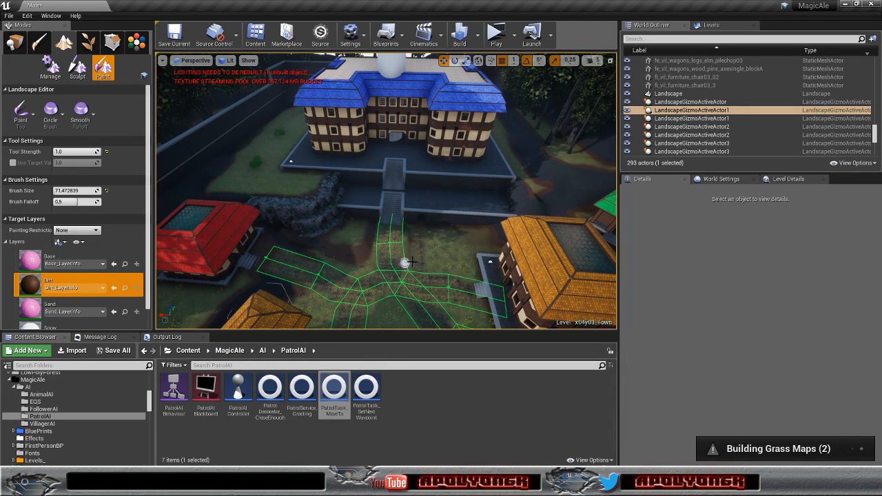
pyautogui.press('s')
pyautogui.moveTo(421, 267); pyautogui.dragTo(579, 278, button='right')
pyautogui.press('w')
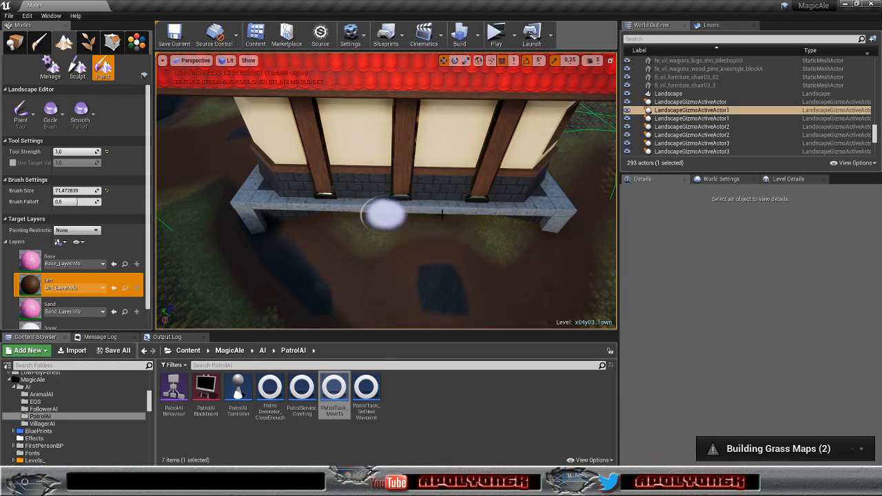
pyautogui.moveTo(350, 213); pyautogui.dragTo(555, 200)
# Step: Continue the Dirt layer along the red-roofed house's front border, from the corner past both sides of the doorstep
pyautogui.press('d')
pyautogui.moveTo(555, 200)
pyautogui.mouseDown(button='right')
pyautogui.moveTo(476, 173)
pyautogui.moveTo(428, 175)
pyautogui.moveTo(424, 196)
pyautogui.moveTo(400, 207)
pyautogui.moveTo(394, 219)
pyautogui.moveTo(404, 226)
pyautogui.mouseUp(button='right')
pyautogui.press('w')
pyautogui.press('s')
pyautogui.press('w')
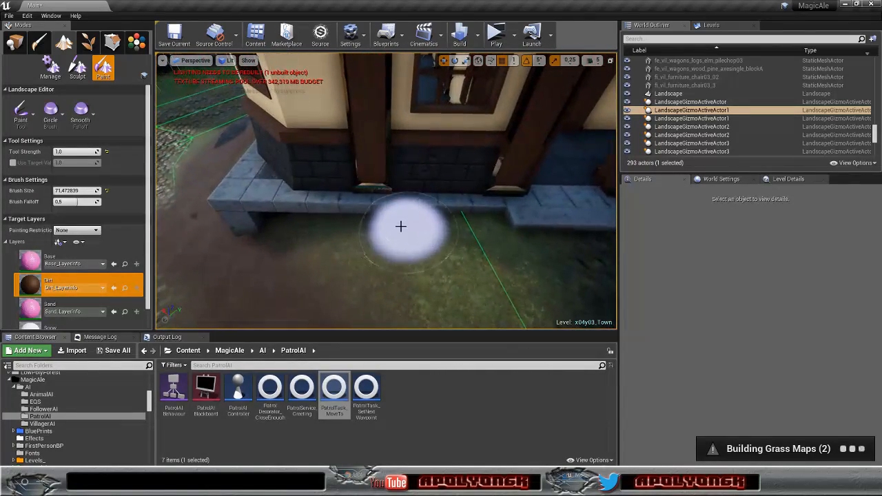
pyautogui.moveTo(456, 217)
pyautogui.mouseDown(button='right')
pyautogui.moveTo(524, 218)
pyautogui.moveTo(475, 219)
pyautogui.moveTo(496, 198)
pyautogui.moveTo(506, 237)
pyautogui.moveTo(451, 191)
pyautogui.mouseUp(button='right')
pyautogui.press('d')
pyautogui.press('s')
pyautogui.press('w')
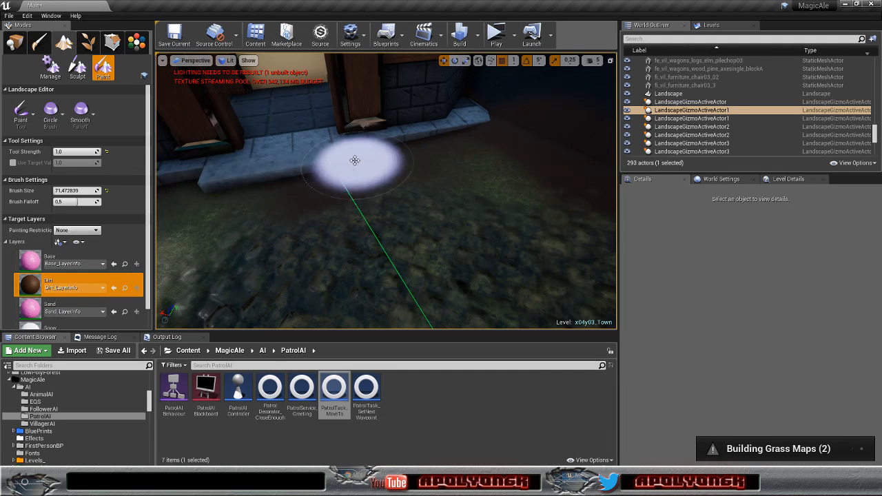
# Step: Paint the Road layer on the ground where the cobbled path meets the red-roofed house's doorstep
pyautogui.press('s')
pyautogui.moveTo(195, 198); pyautogui.dragTo(149, 202, button='right')
pyautogui.press('w')
pyautogui.moveTo(256, 242); pyautogui.dragTo(256, 242, button='right')
pyautogui.press('w')
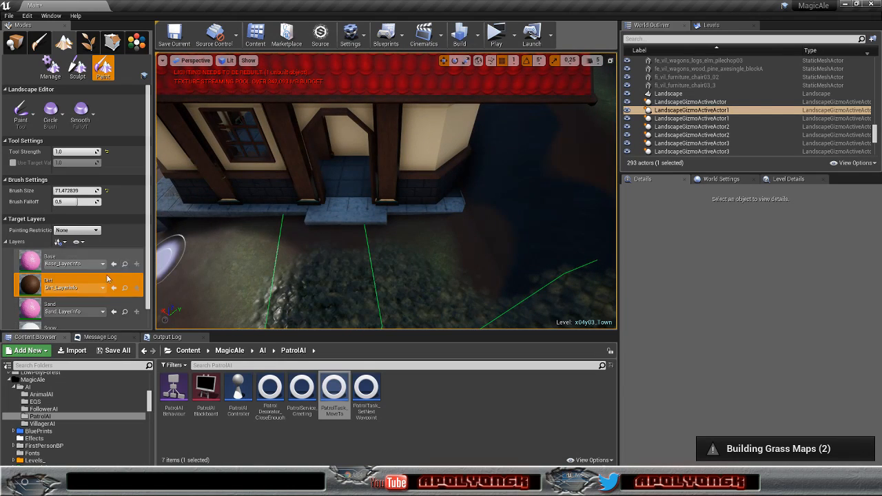
pyautogui.scroll(-2, 32, 321)
pyautogui.click(32, 316)
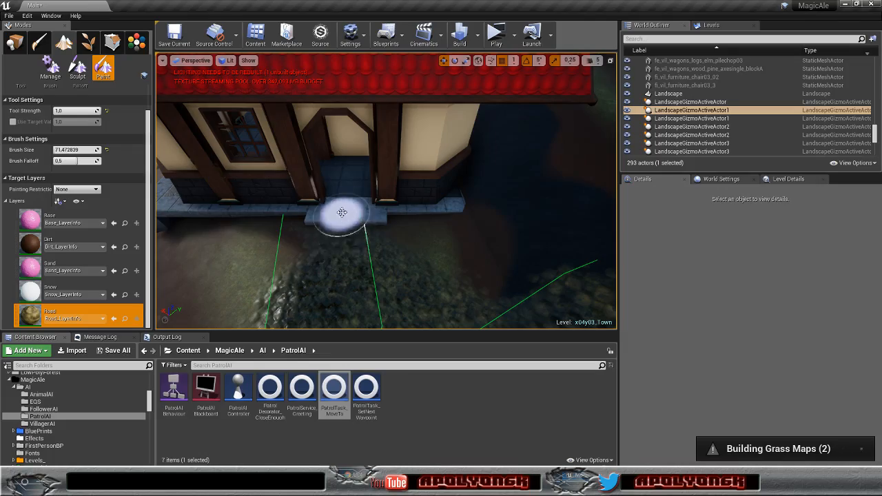
pyautogui.moveTo(343, 249)
pyautogui.mouseDown(button='right')
pyautogui.moveTo(324, 245)
pyautogui.moveTo(351, 251)
pyautogui.moveTo(330, 270)
pyautogui.moveTo(344, 251)
pyautogui.moveTo(335, 252)
pyautogui.moveTo(324, 207)
pyautogui.moveTo(297, 193)
pyautogui.mouseUp(button='right')
# Step: Go beneath the house's floor and cut an opening in the grassy landscape there with the Visibility sculpt tool
pyautogui.press('s')
pyautogui.press('w')
pyautogui.scroll(8, 336, 252)
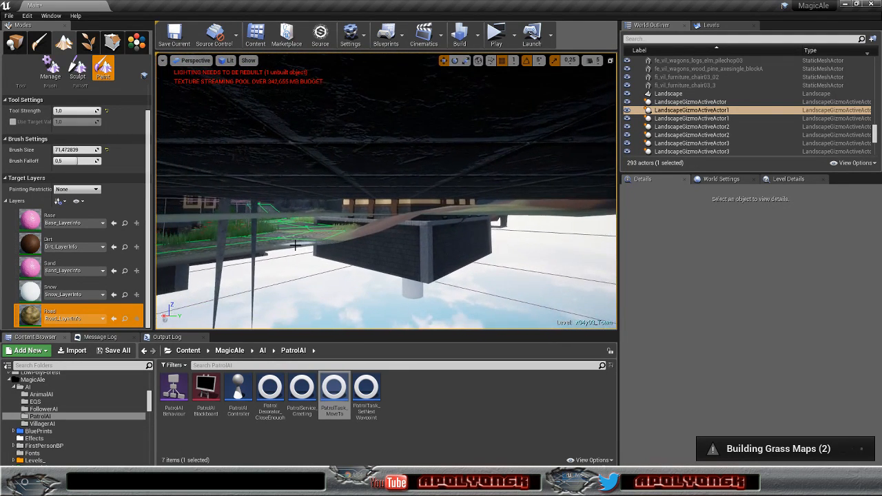
pyautogui.scroll(-3, 294, 245)
pyautogui.moveTo(295, 246)
pyautogui.mouseDown(button='right')
pyautogui.moveTo(300, 254)
pyautogui.moveTo(262, 270)
pyautogui.moveTo(224, 255)
pyautogui.moveTo(249, 246)
pyautogui.mouseUp(button='right')
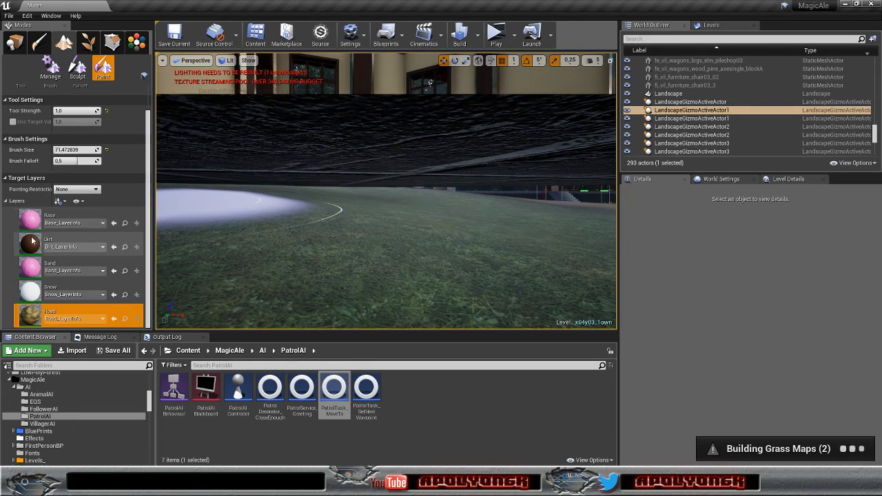
pyautogui.click(78, 67)
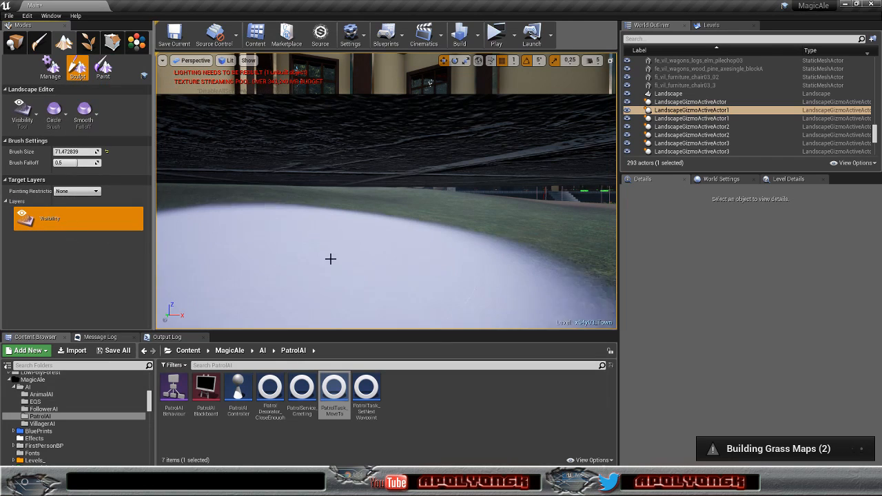
pyautogui.click(353, 256)
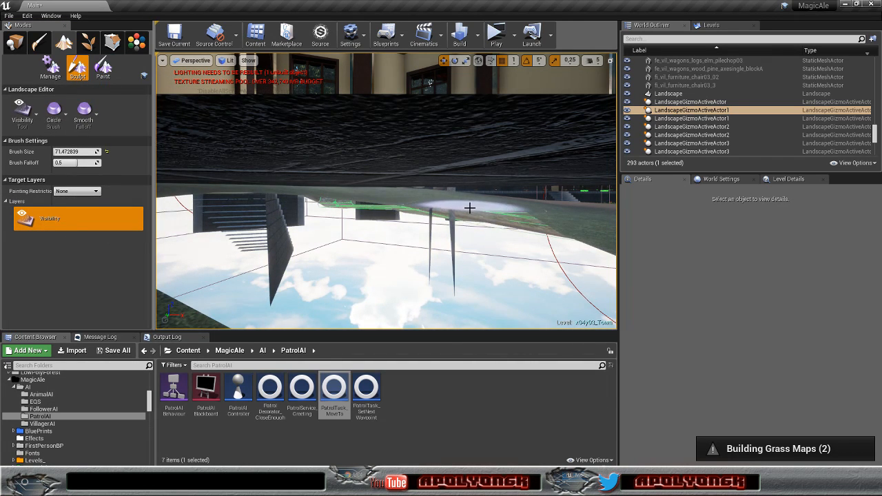
# Step: Widen the new landscape opening by erasing the remaining grass around its edges beneath the floor
pyautogui.moveTo(481, 236); pyautogui.dragTo(598, 261, button='right')
pyautogui.moveTo(482, 235)
pyautogui.mouseDown()
pyautogui.moveTo(414, 239)
pyautogui.moveTo(266, 202)
pyautogui.mouseUp()
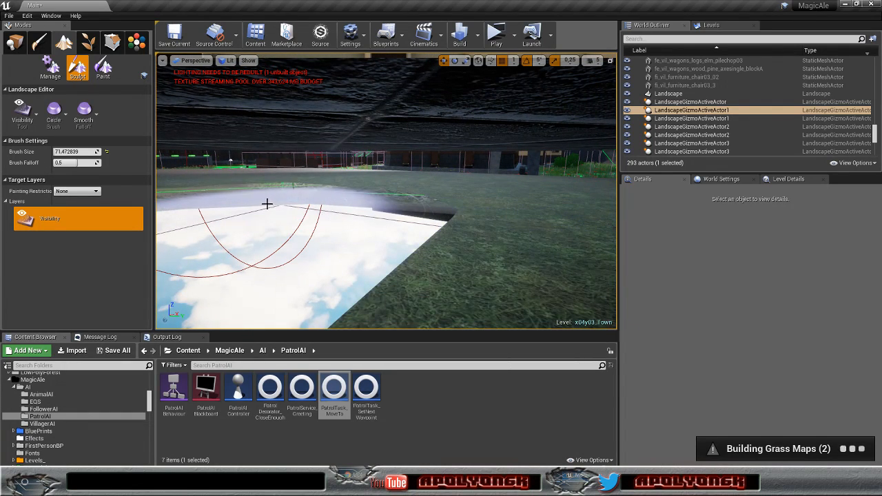
pyautogui.moveTo(451, 199)
pyautogui.mouseDown()
pyautogui.moveTo(490, 195)
pyautogui.moveTo(304, 186)
pyautogui.mouseUp()
pyautogui.moveTo(304, 188); pyautogui.dragTo(431, 191, button='right')
pyautogui.moveTo(304, 187)
pyautogui.mouseDown()
pyautogui.moveTo(339, 237)
pyautogui.moveTo(571, 187)
pyautogui.moveTo(282, 176)
pyautogui.moveTo(359, 180)
pyautogui.mouseUp()
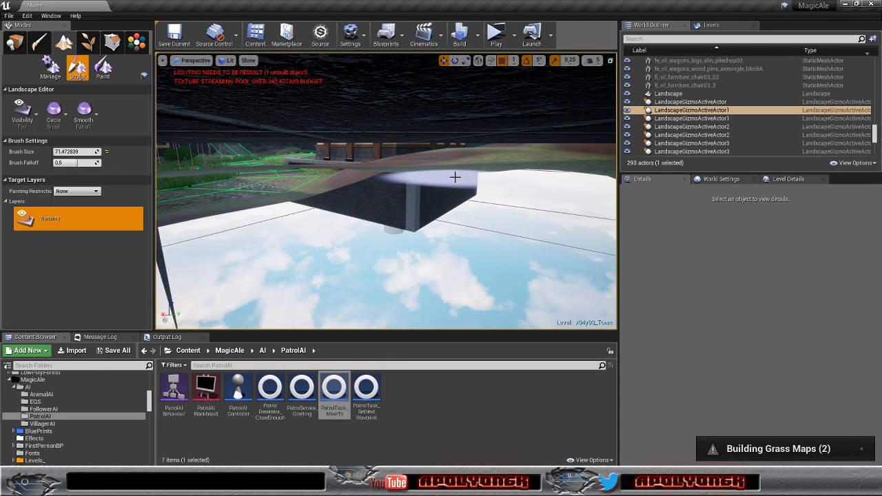
pyautogui.moveTo(579, 186); pyautogui.dragTo(725, 187, button='right')
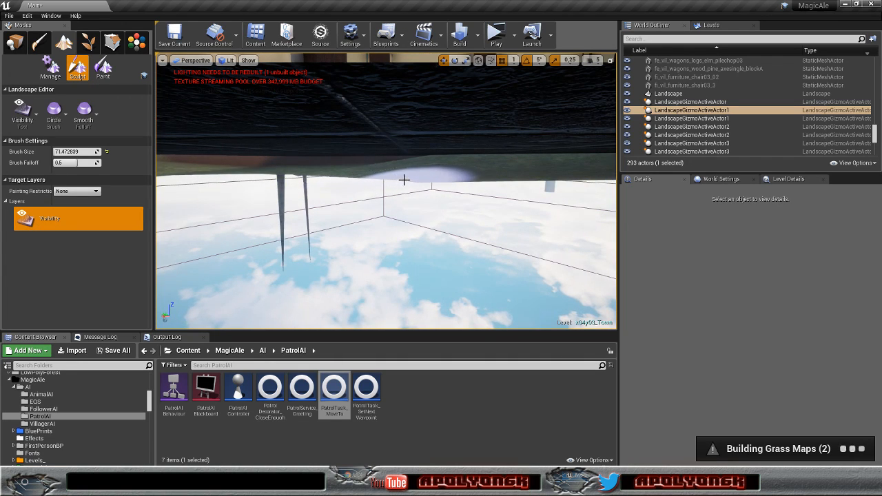
pyautogui.moveTo(526, 171); pyautogui.dragTo(799, 162, button='right')
pyautogui.moveTo(386, 191); pyautogui.dragTo(275, 173, button='right')
pyautogui.moveTo(386, 191); pyautogui.dragTo(407, 207, button='right')
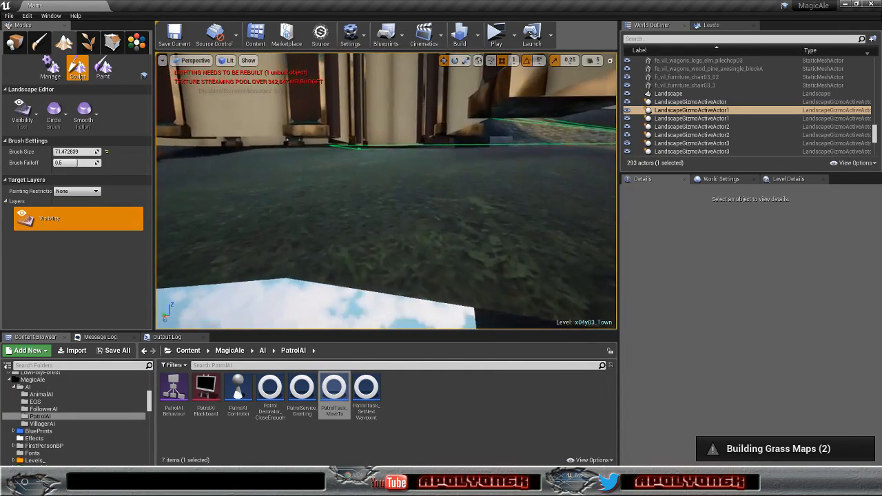
# Step: Flatten the hilltop beside the trees and its sloping edge toward the stone wall with the Flatten tool
pyautogui.moveTo(509, 199); pyautogui.dragTo(502, 209, button='right')
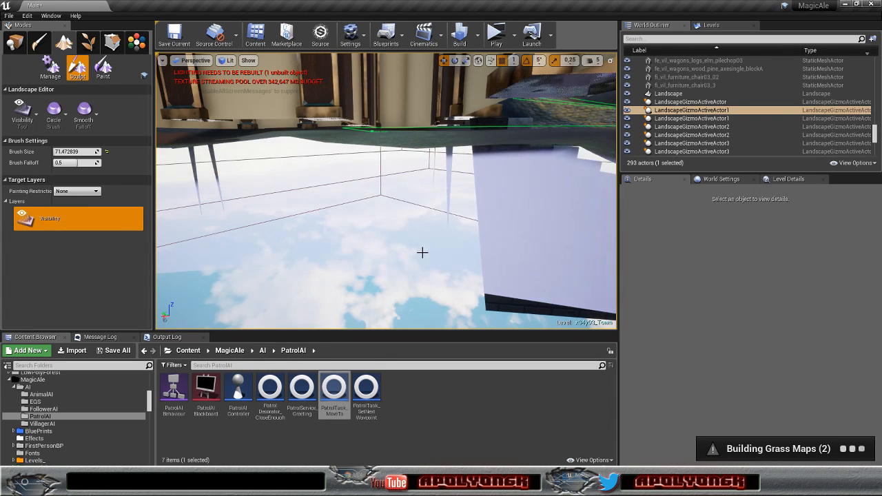
pyautogui.moveTo(385, 191); pyautogui.dragTo(459, 191, button='right')
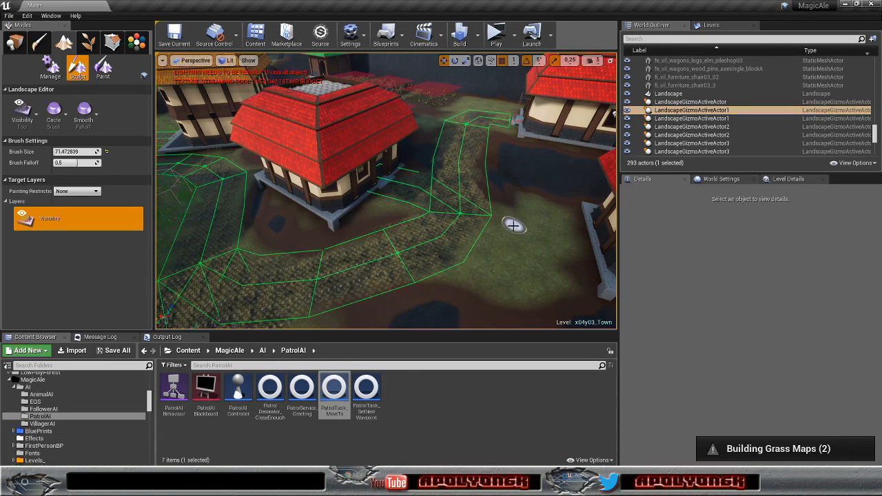
pyautogui.moveTo(386, 191)
pyautogui.mouseDown(button='right')
pyautogui.moveTo(468, 185)
pyautogui.moveTo(414, 175)
pyautogui.moveTo(448, 148)
pyautogui.moveTo(496, 162)
pyautogui.moveTo(462, 172)
pyautogui.moveTo(510, 169)
pyautogui.moveTo(448, 164)
pyautogui.moveTo(421, 176)
pyautogui.moveTo(421, 189)
pyautogui.mouseUp(button='right')
pyautogui.click(37, 115)
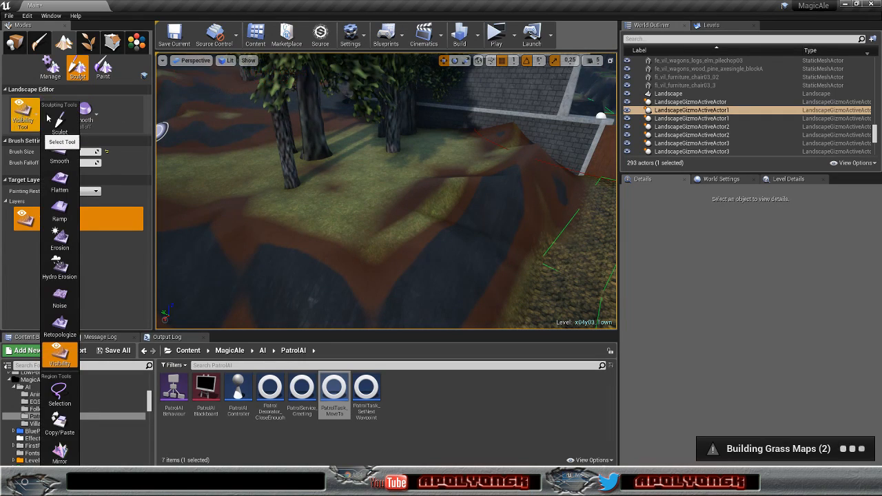
pyautogui.click(60, 179)
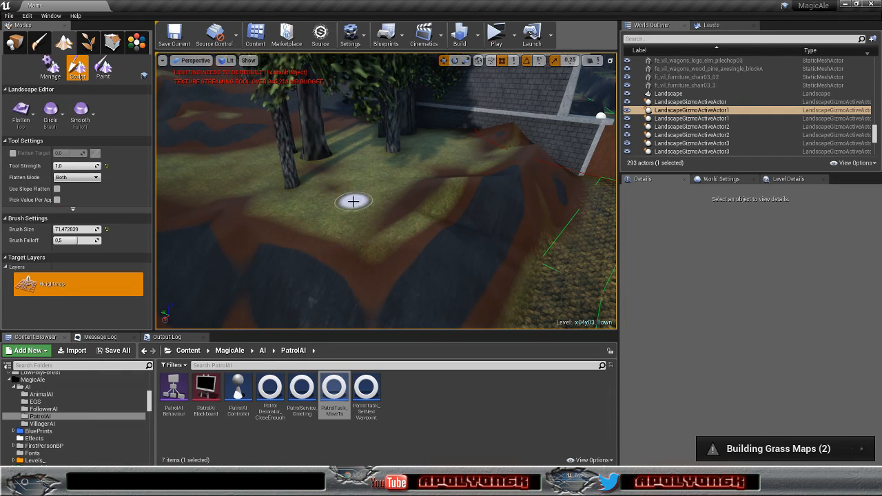
pyautogui.moveTo(353, 201); pyautogui.dragTo(412, 215)
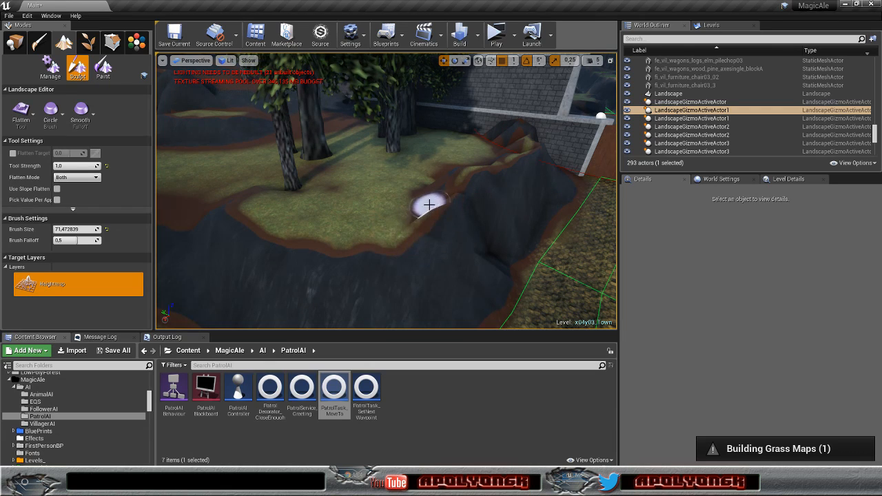
pyautogui.moveTo(426, 193); pyautogui.dragTo(454, 197)
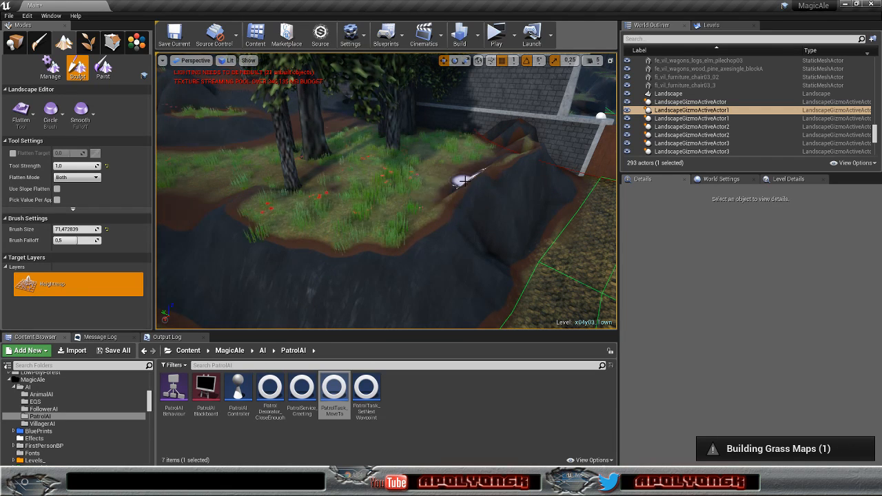
pyautogui.moveTo(510, 173)
pyautogui.mouseDown()
pyautogui.moveTo(508, 148)
pyautogui.moveTo(473, 168)
pyautogui.moveTo(517, 147)
pyautogui.moveTo(479, 161)
pyautogui.moveTo(447, 142)
pyautogui.moveTo(472, 152)
pyautogui.moveTo(518, 144)
pyautogui.moveTo(503, 168)
pyautogui.moveTo(484, 148)
pyautogui.moveTo(506, 171)
pyautogui.mouseUp()
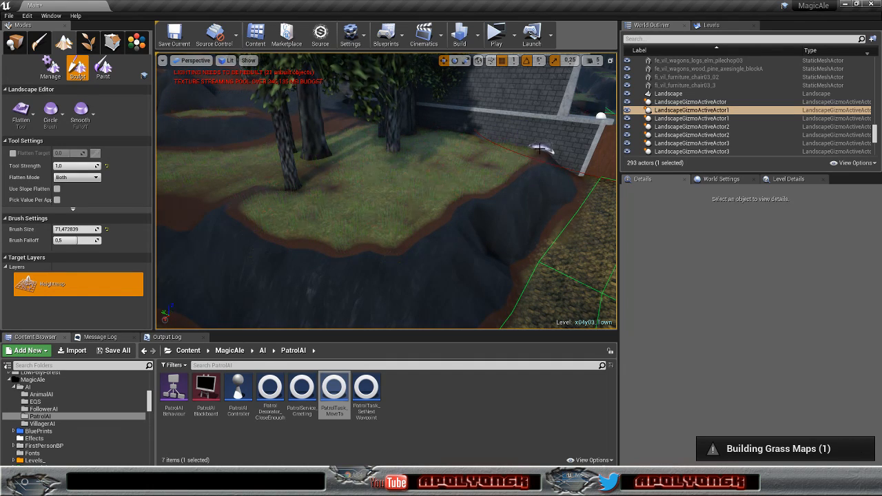
# Step: Flatten the raised terrain alongside the stone wall, and switch the sculpting tool to Visibility at the terrain hole
pyautogui.moveTo(413, 228)
pyautogui.mouseDown(button='right')
pyautogui.moveTo(255, 228)
pyautogui.moveTo(269, 237)
pyautogui.moveTo(286, 227)
pyautogui.moveTo(320, 238)
pyautogui.moveTo(355, 227)
pyautogui.moveTo(403, 233)
pyautogui.mouseUp(button='right')
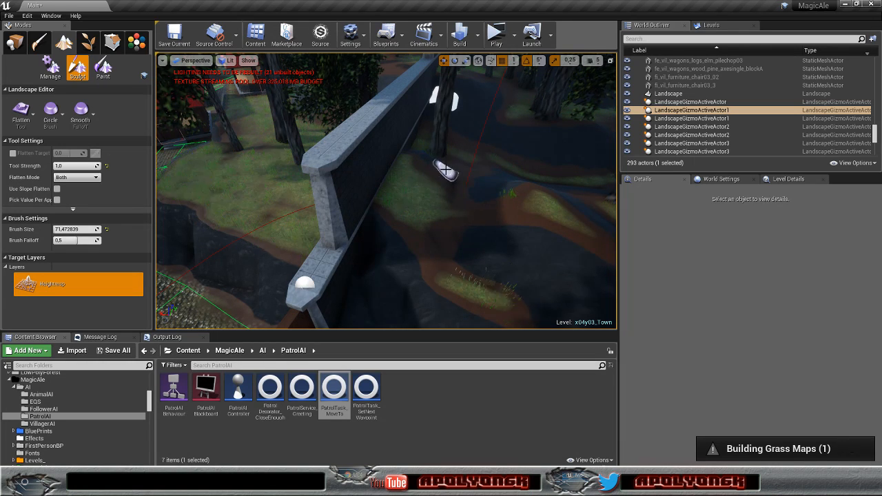
pyautogui.moveTo(460, 216); pyautogui.dragTo(407, 216, button='right')
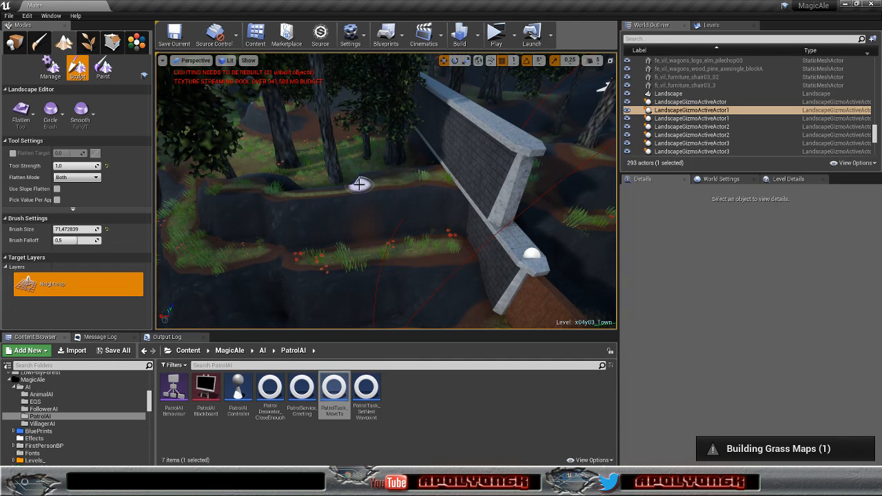
pyautogui.moveTo(329, 183); pyautogui.dragTo(425, 164)
pyautogui.moveTo(435, 170); pyautogui.dragTo(502, 182, button='right')
pyautogui.press('d')
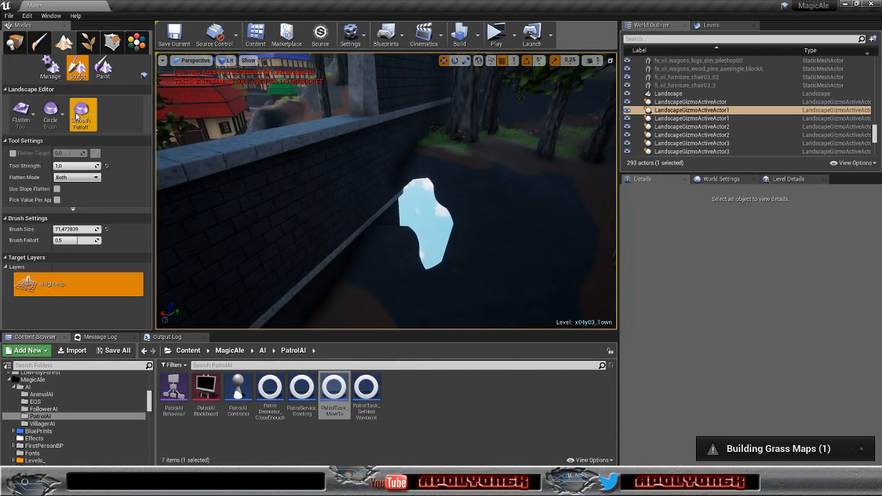
pyautogui.click(25, 114)
pyautogui.click(69, 341)
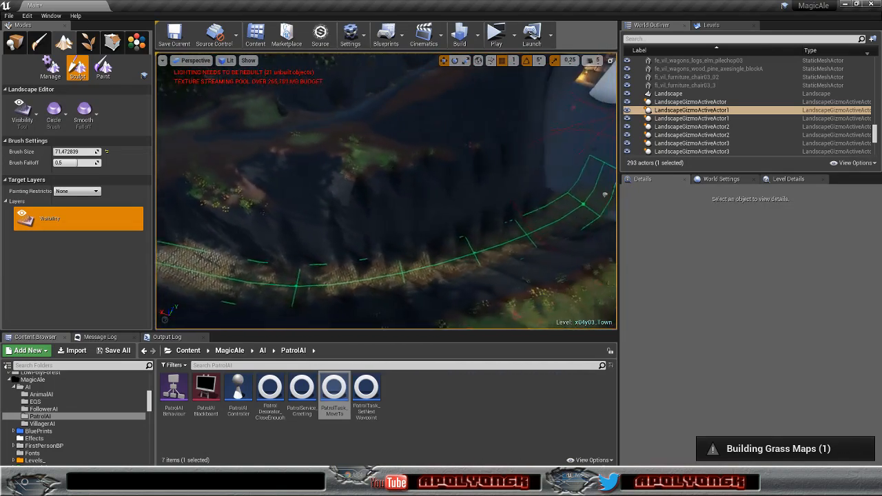
# Step: Smooth the jagged cliff face beside the cobbled road using the Smooth tool with a brush size of about 98
pyautogui.moveTo(386, 191); pyautogui.dragTo(344, 184, button='right')
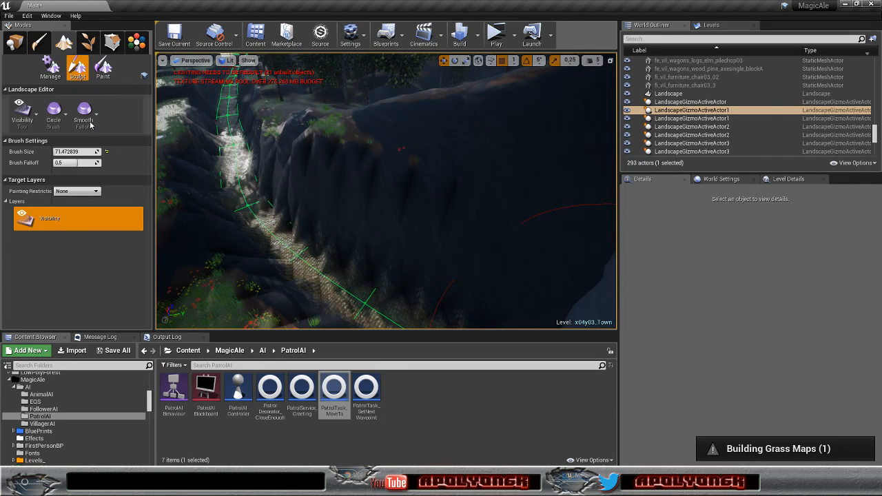
pyautogui.click(23, 111)
pyautogui.click(64, 157)
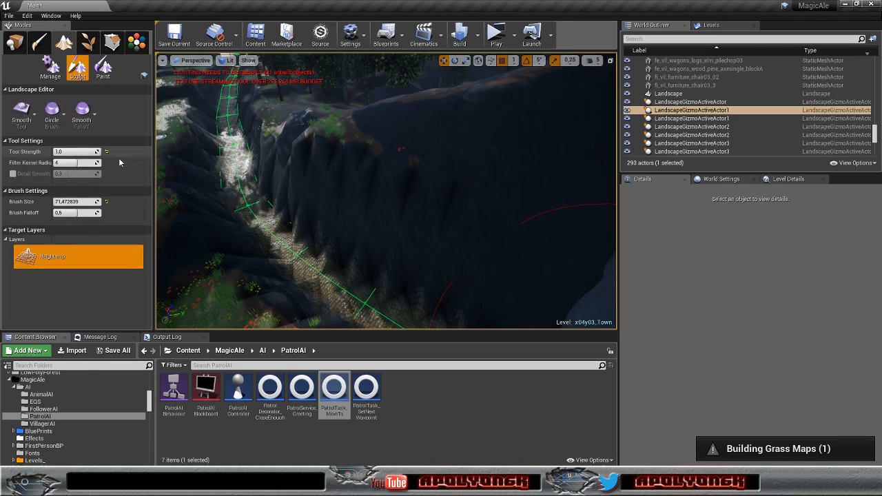
pyautogui.click(59, 201)
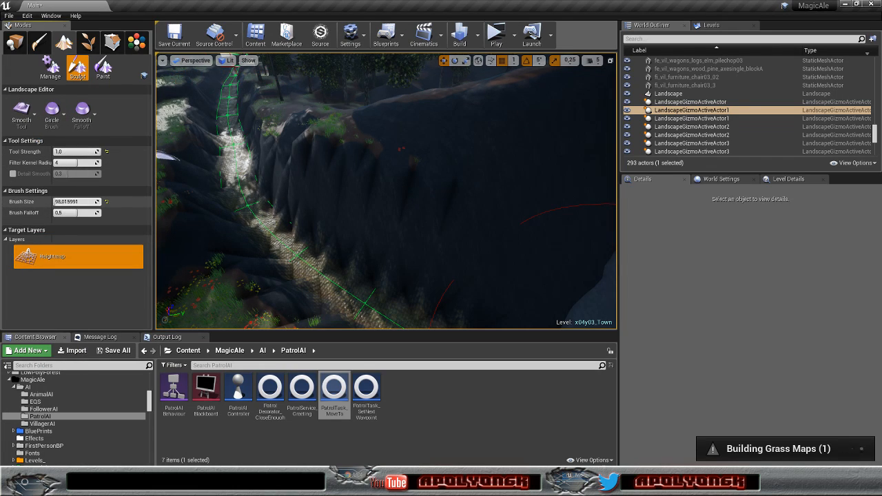
pyautogui.moveTo(445, 209)
pyautogui.mouseDown()
pyautogui.moveTo(439, 185)
pyautogui.moveTo(452, 186)
pyautogui.moveTo(318, 149)
pyautogui.moveTo(408, 193)
pyautogui.moveTo(392, 192)
pyautogui.mouseUp()
# Step: Try smoothing the cliff along the cobbled road near the stairs with a brush size of about 233, and undo the stroke
pyautogui.moveTo(392, 192); pyautogui.dragTo(177, 190, button='right')
pyautogui.moveTo(321, 177)
pyautogui.mouseDown()
pyautogui.moveTo(234, 170)
pyautogui.moveTo(501, 233)
pyautogui.mouseUp()
pyautogui.moveTo(502, 233)
pyautogui.mouseDown(button='right')
pyautogui.moveTo(379, 227)
pyautogui.moveTo(403, 227)
pyautogui.moveTo(345, 238)
pyautogui.moveTo(444, 229)
pyautogui.mouseUp(button='right')
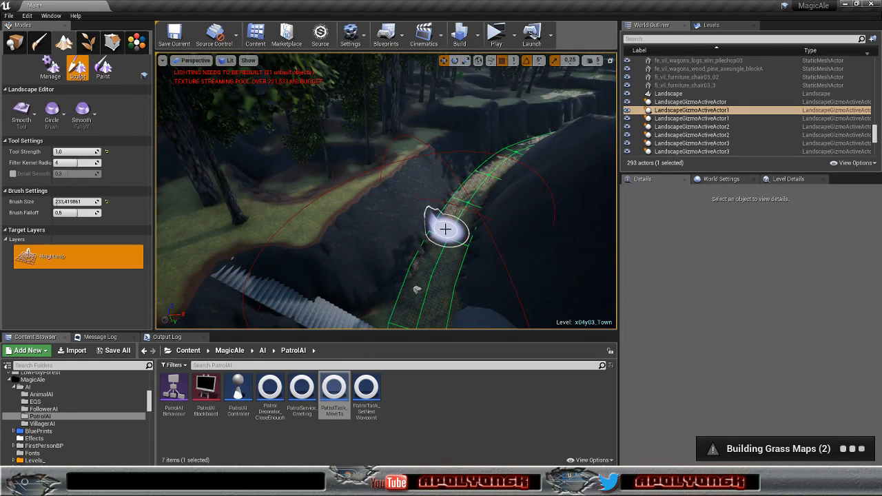
pyautogui.hotkey('ctrl', 'z')
# Step: Set the Smooth tool's strength to about 0.257 and brush size to about 98, undoing the trial smoothing stroke on the cliff
pyautogui.moveTo(437, 219)
pyautogui.mouseDown(button='right')
pyautogui.moveTo(489, 203)
pyautogui.moveTo(458, 241)
pyautogui.mouseUp(button='right')
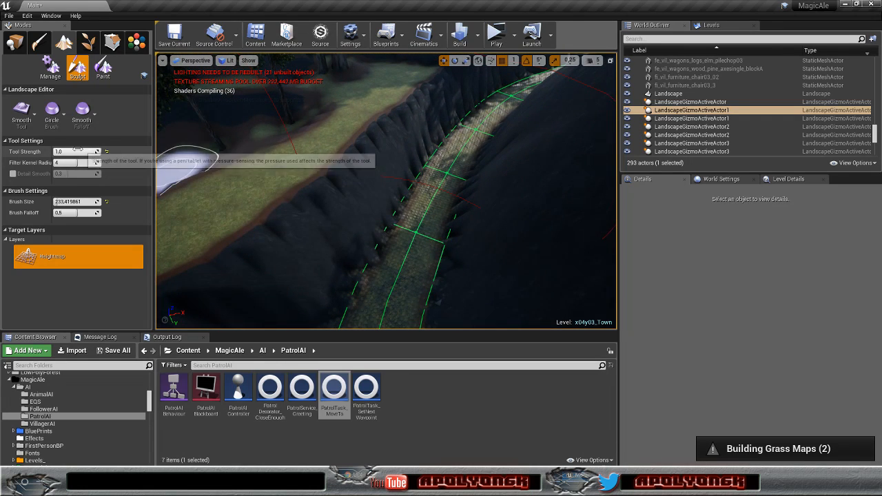
pyautogui.moveTo(80, 151); pyautogui.dragTo(65, 151)
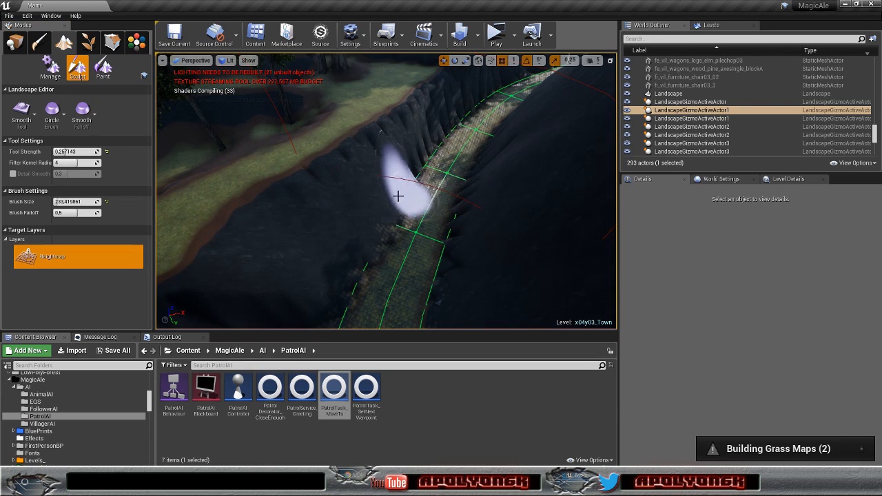
pyautogui.hotkey('ctrl', 'z')
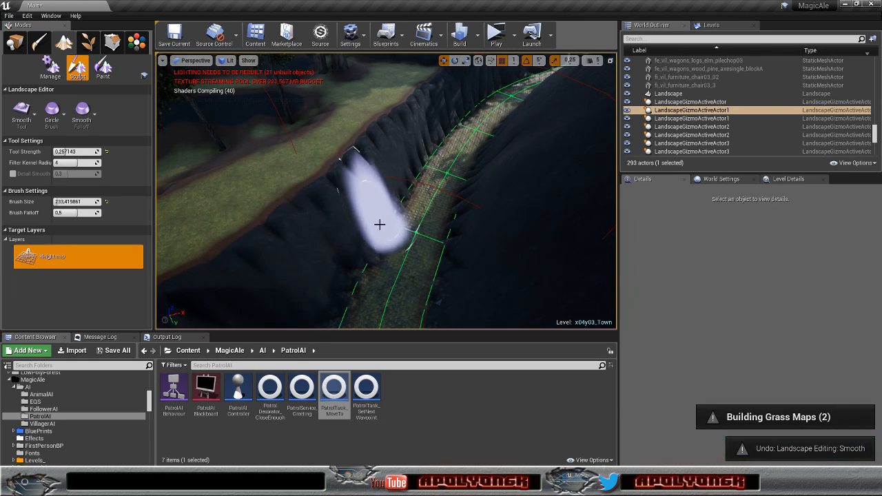
pyautogui.moveTo(86, 202); pyautogui.dragTo(66, 201)
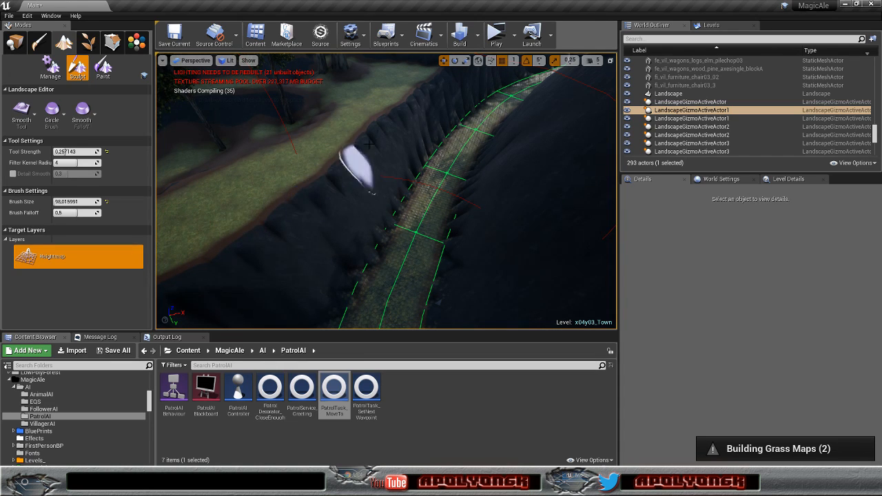
# Step: Place landscape Ramp points at the foot and at the top of the stone staircase
pyautogui.moveTo(337, 158); pyautogui.dragTo(579, 176, button='right')
pyautogui.press('w')
pyautogui.moveTo(351, 161); pyautogui.dragTo(389, 165, button='right')
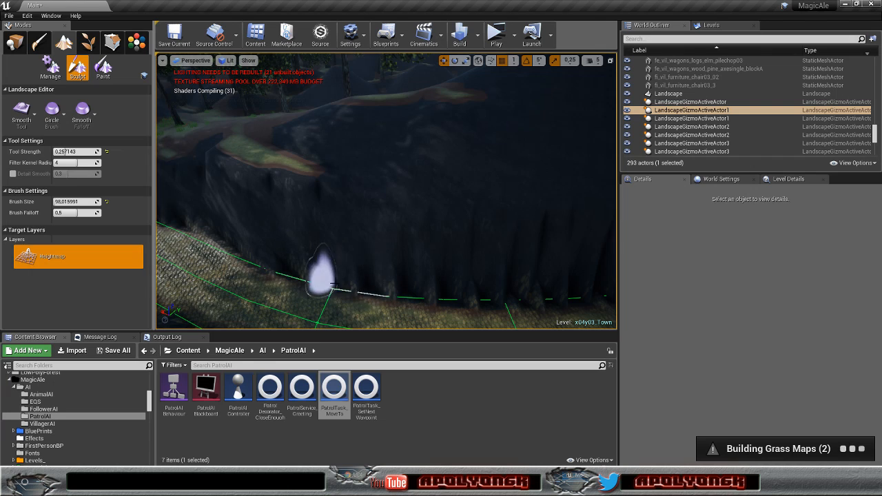
pyautogui.moveTo(391, 290)
pyautogui.mouseDown(button='right')
pyautogui.moveTo(173, 289)
pyautogui.moveTo(162, 291)
pyautogui.moveTo(160, 313)
pyautogui.moveTo(229, 307)
pyautogui.mouseUp(button='right')
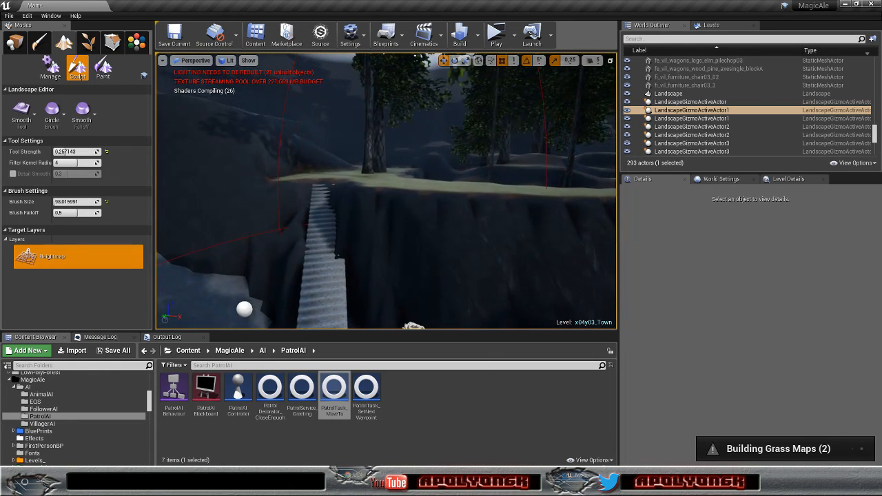
pyautogui.moveTo(228, 306); pyautogui.dragTo(244, 307, button='right')
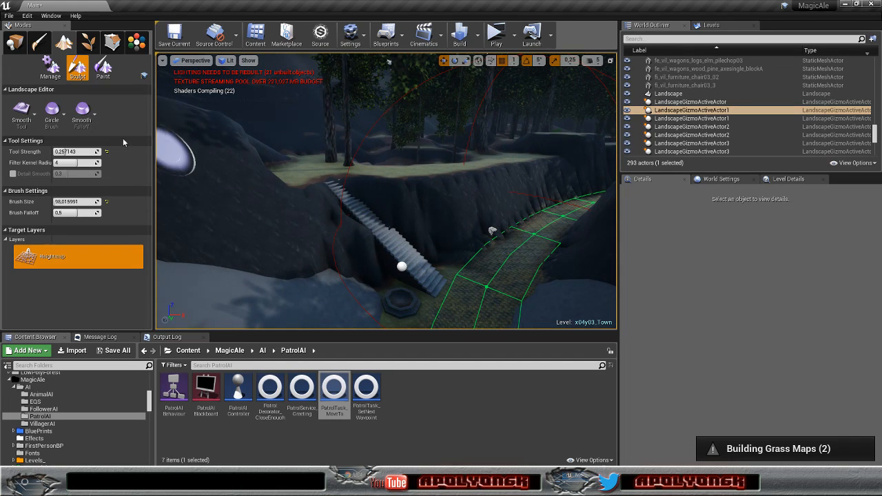
pyautogui.click(27, 114)
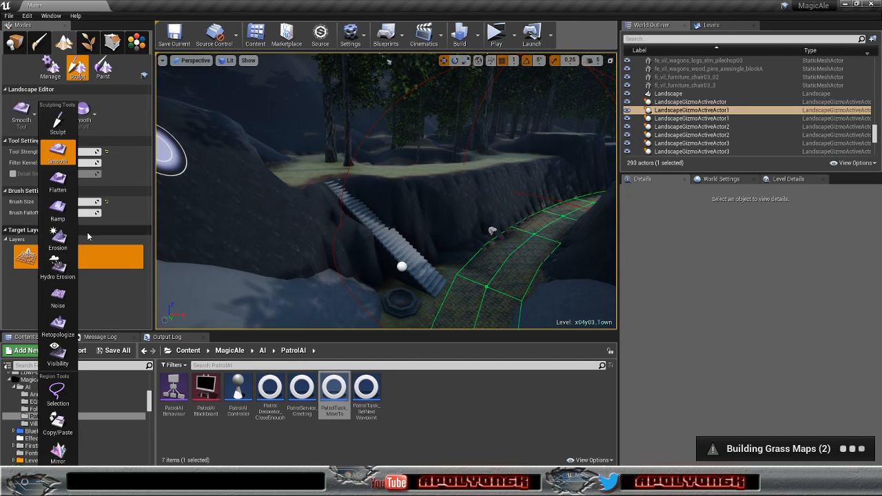
pyautogui.click(58, 210)
pyautogui.moveTo(300, 252); pyautogui.dragTo(260, 252, button='right')
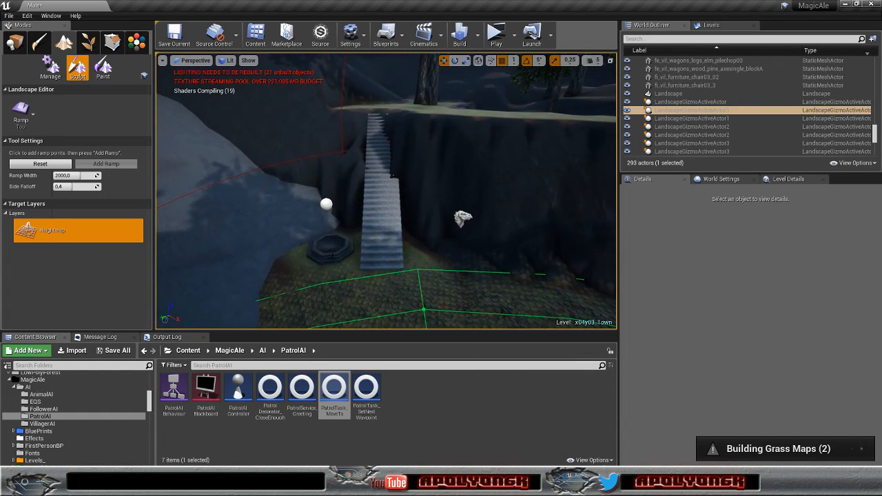
pyautogui.click(382, 271)
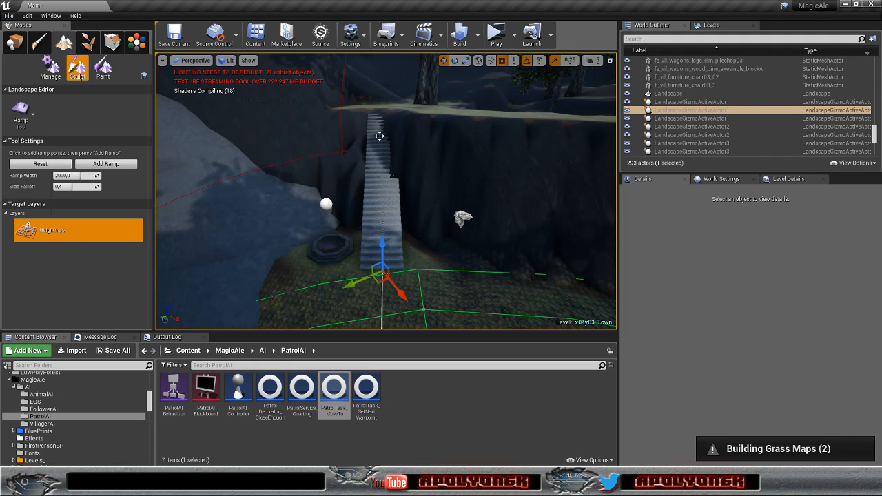
pyautogui.click(378, 108)
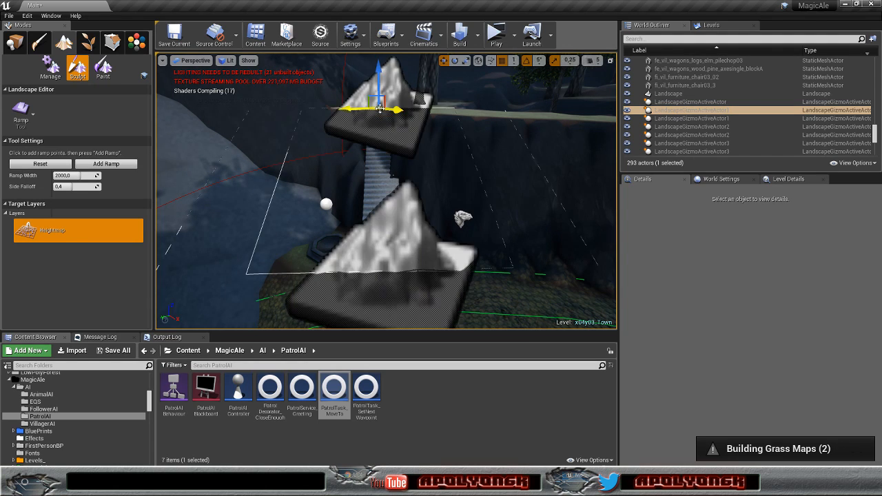
# Step: Set the ramp width to about 260 and side falloff to about 0.36, and add the ramp under the staircase
pyautogui.moveTo(407, 165); pyautogui.dragTo(482, 179, button='right')
pyautogui.moveTo(427, 179); pyautogui.dragTo(459, 206, button='right')
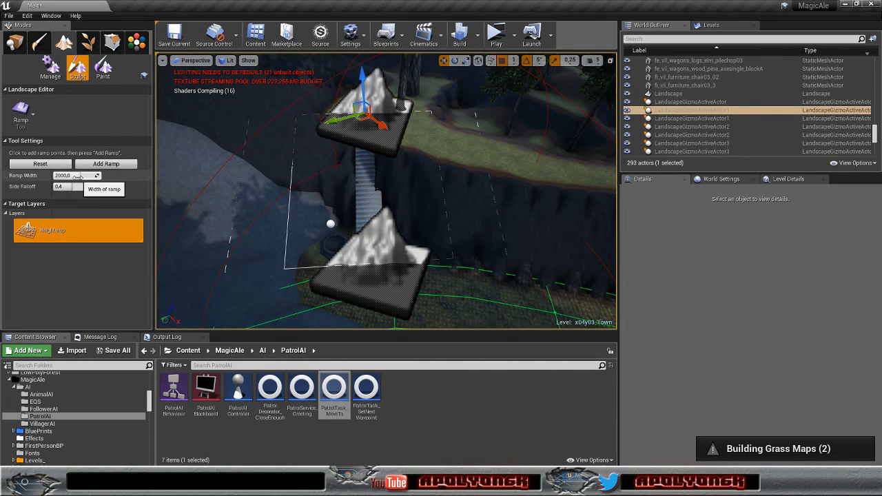
pyautogui.moveTo(76, 177); pyautogui.dragTo(58, 177)
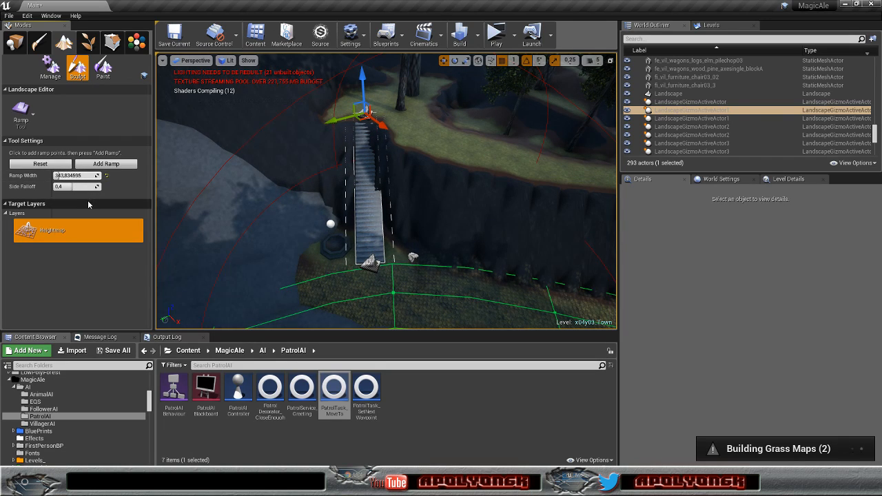
pyautogui.moveTo(72, 193); pyautogui.dragTo(69, 186)
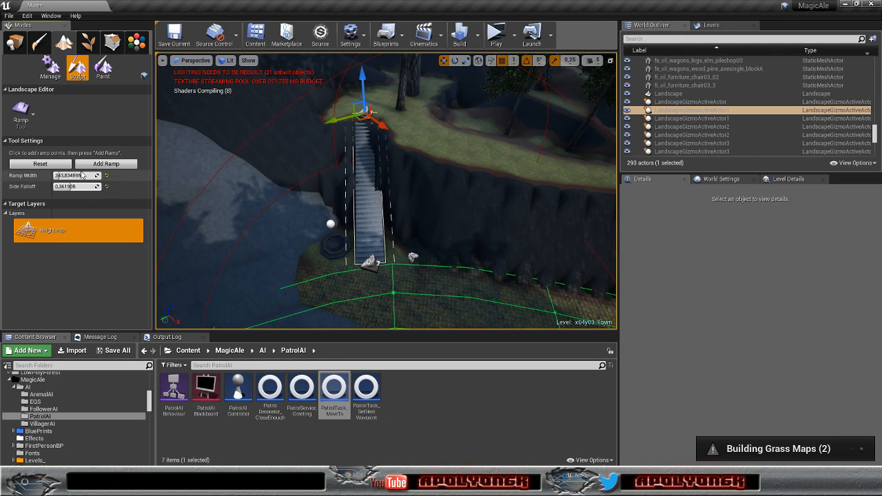
pyautogui.moveTo(59, 175); pyautogui.dragTo(57, 175)
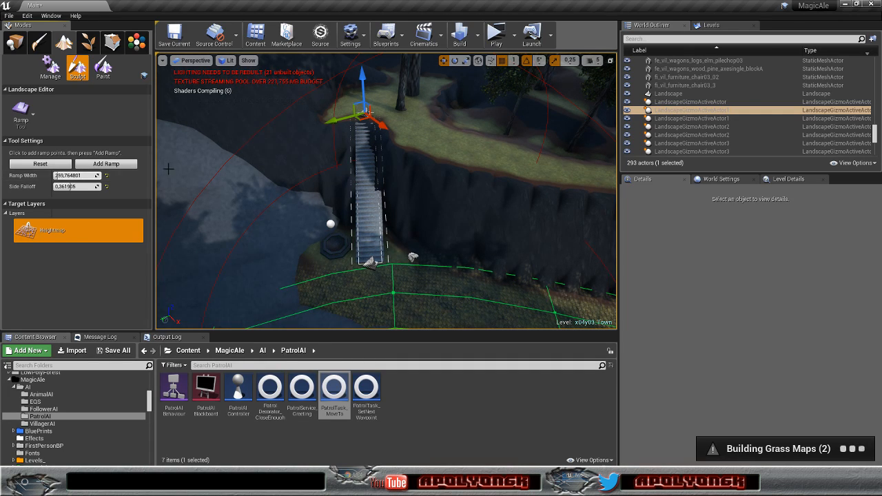
pyautogui.click(119, 168)
# Step: Apply the ramp again along the staircase and select the ramp point at the foot of the stairs
pyautogui.moveTo(372, 206); pyautogui.dragTo(493, 184, button='right')
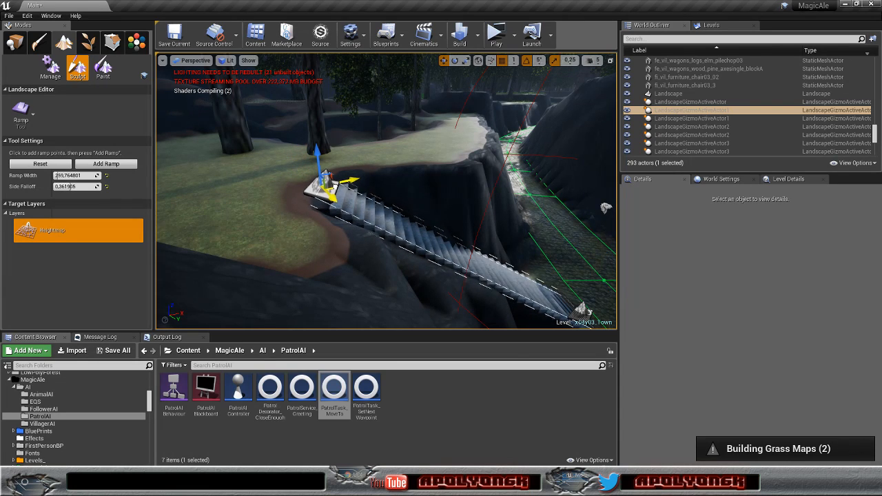
pyautogui.click(107, 165)
pyautogui.moveTo(213, 197); pyautogui.dragTo(173, 222, button='right')
pyautogui.click(407, 250)
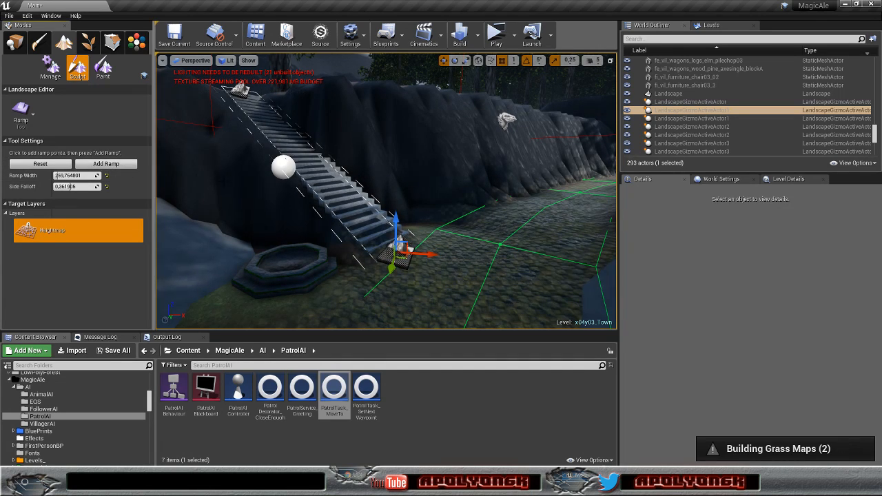
# Step: Select the ramp point at the top of the stairs and shift it slightly toward the grassy ledge
pyautogui.press('w')
pyautogui.moveTo(386, 193); pyautogui.dragTo(364, 164, button='right')
pyautogui.moveTo(430, 192); pyautogui.dragTo(387, 281, button='right')
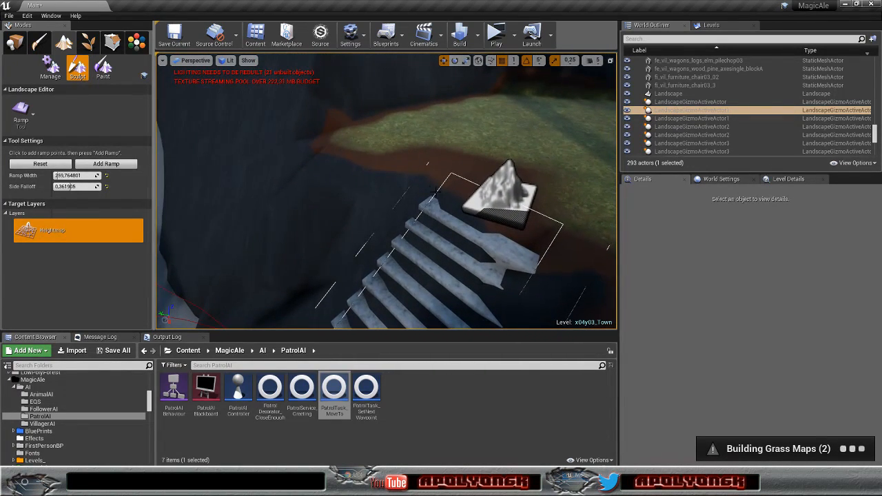
pyautogui.click(502, 197)
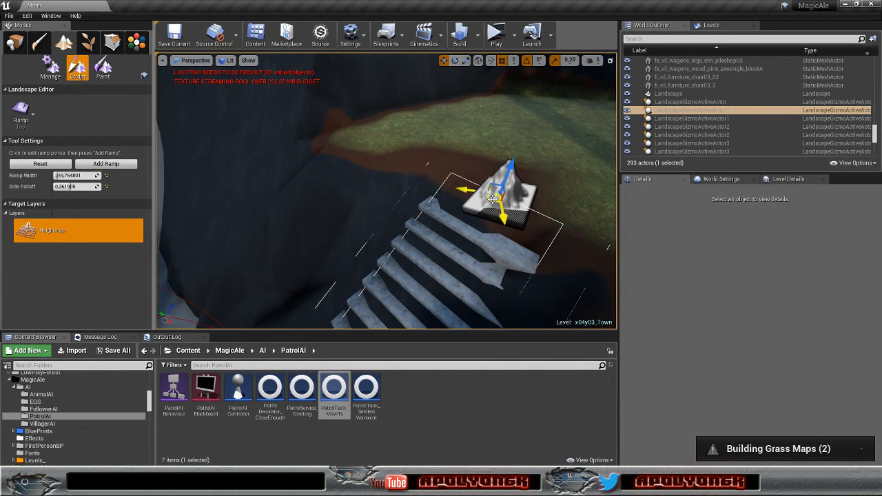
pyautogui.moveTo(490, 199); pyautogui.dragTo(493, 193)
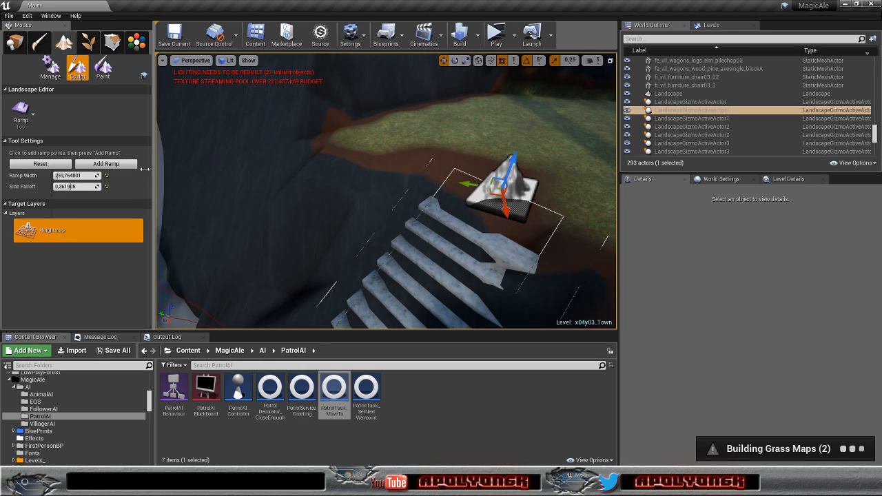
# Step: Add the ramp, shift the ramp point at the foot of the stairs slightly sideways, and add the ramp again
pyautogui.click(121, 166)
pyautogui.moveTo(289, 180); pyautogui.dragTo(415, 227, button='right')
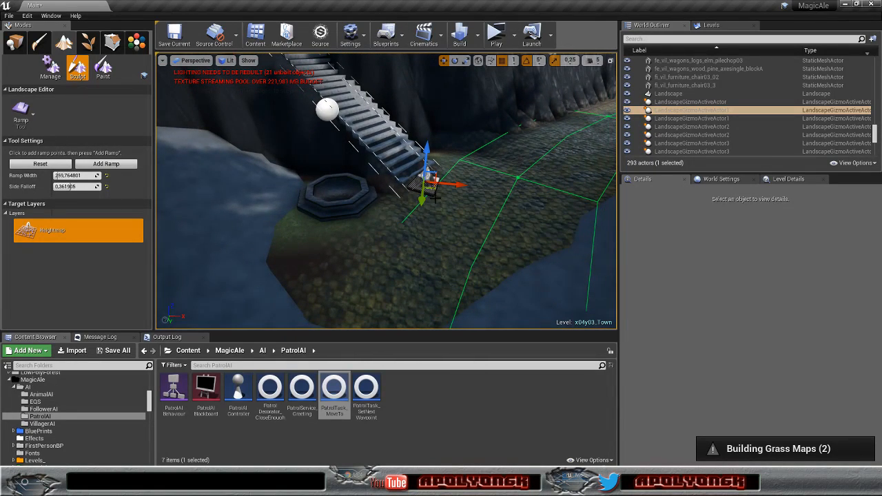
pyautogui.moveTo(433, 188); pyautogui.dragTo(430, 187)
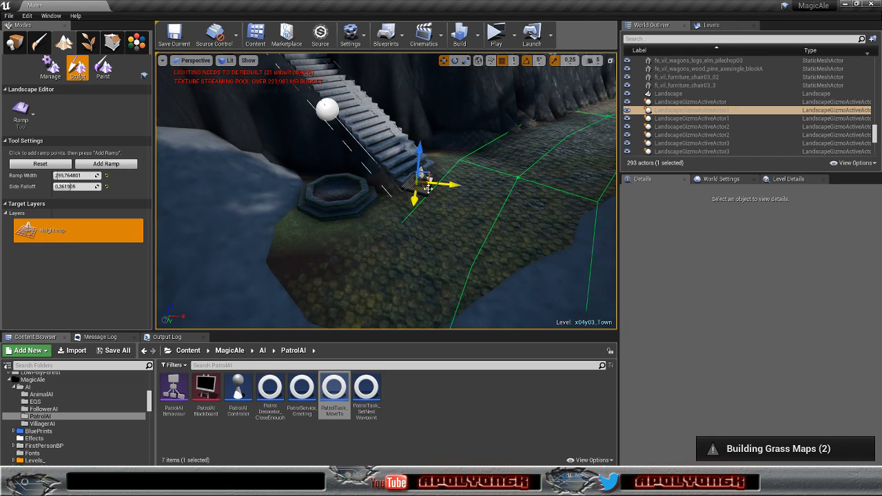
pyautogui.click(112, 165)
# Step: Flatten the grassy ledge at the top of the staircase with the Flatten tool
pyautogui.moveTo(289, 186)
pyautogui.mouseDown(button='right')
pyautogui.moveTo(169, 190)
pyautogui.moveTo(179, 131)
pyautogui.moveTo(190, 131)
pyautogui.moveTo(193, 207)
pyautogui.moveTo(186, 200)
pyautogui.moveTo(207, 255)
pyautogui.moveTo(200, 265)
pyautogui.mouseUp(button='right')
pyautogui.press('d')
pyautogui.press('w')
pyautogui.press('s')
pyautogui.press('w')
pyautogui.moveTo(378, 168); pyautogui.dragTo(272, 167, button='right')
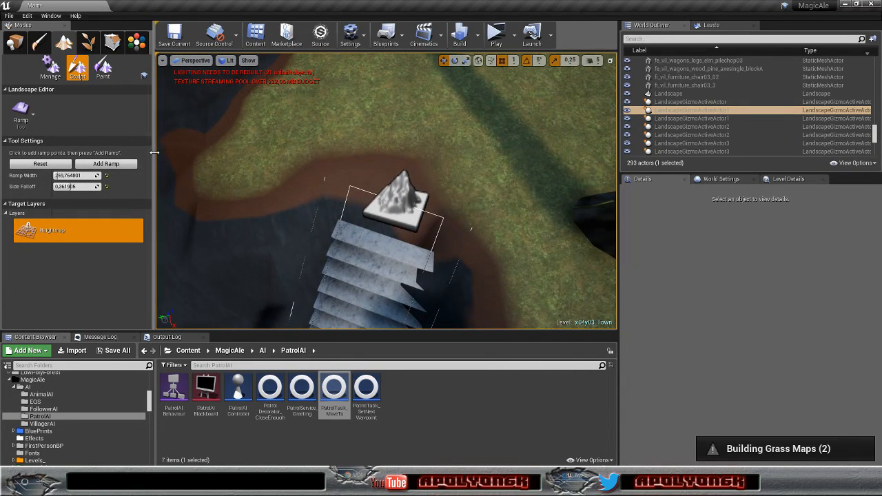
pyautogui.click(28, 112)
pyautogui.click(52, 179)
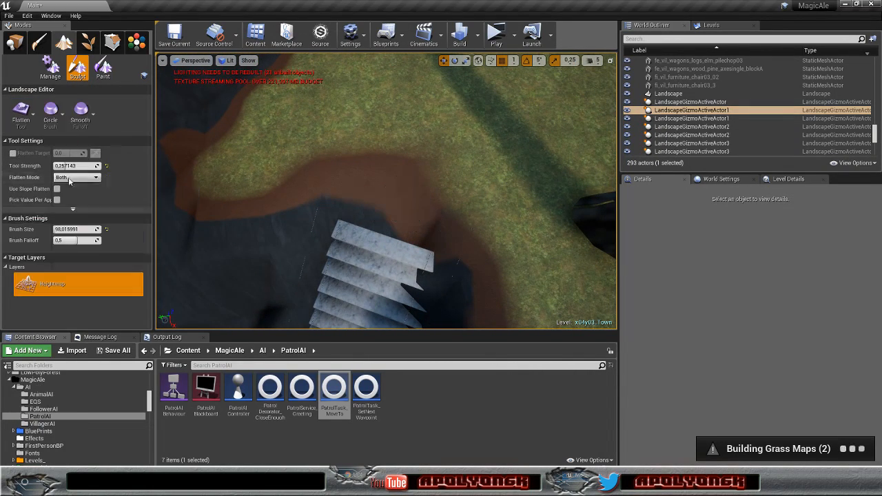
pyautogui.moveTo(394, 151)
pyautogui.mouseDown()
pyautogui.moveTo(386, 179)
pyautogui.moveTo(407, 189)
pyautogui.moveTo(459, 200)
pyautogui.moveTo(451, 204)
pyautogui.moveTo(510, 200)
pyautogui.moveTo(443, 193)
pyautogui.moveTo(517, 198)
pyautogui.mouseUp()
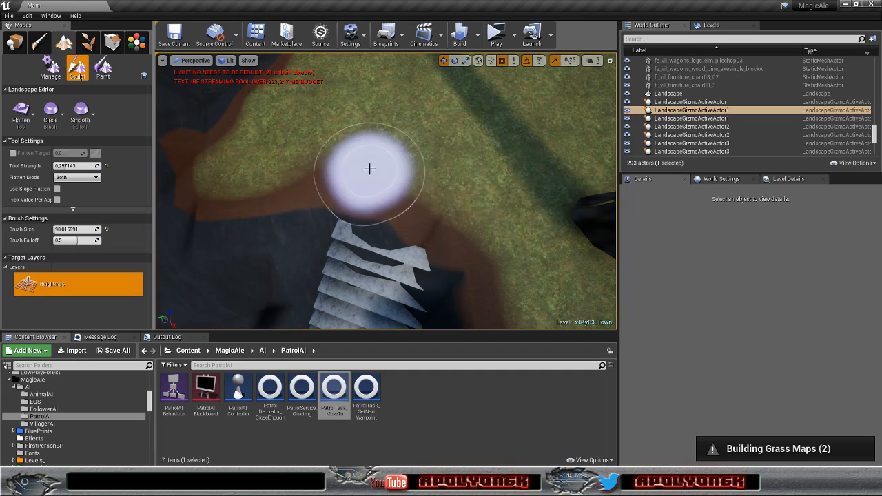
# Step: Set the Flatten tool strength to 1.0 and flatten the terrain above the top steps of the staircase
pyautogui.moveTo(69, 166); pyautogui.dragTo(109, 166)
pyautogui.moveTo(387, 145)
pyautogui.mouseDown()
pyautogui.moveTo(356, 187)
pyautogui.moveTo(437, 208)
pyautogui.moveTo(477, 239)
pyautogui.moveTo(383, 197)
pyautogui.mouseUp()
pyautogui.moveTo(384, 197)
pyautogui.mouseDown(button='right')
pyautogui.moveTo(414, 190)
pyautogui.moveTo(359, 220)
pyautogui.moveTo(455, 242)
pyautogui.moveTo(434, 179)
pyautogui.moveTo(379, 196)
pyautogui.moveTo(428, 200)
pyautogui.mouseUp(button='right')
pyautogui.press('s')
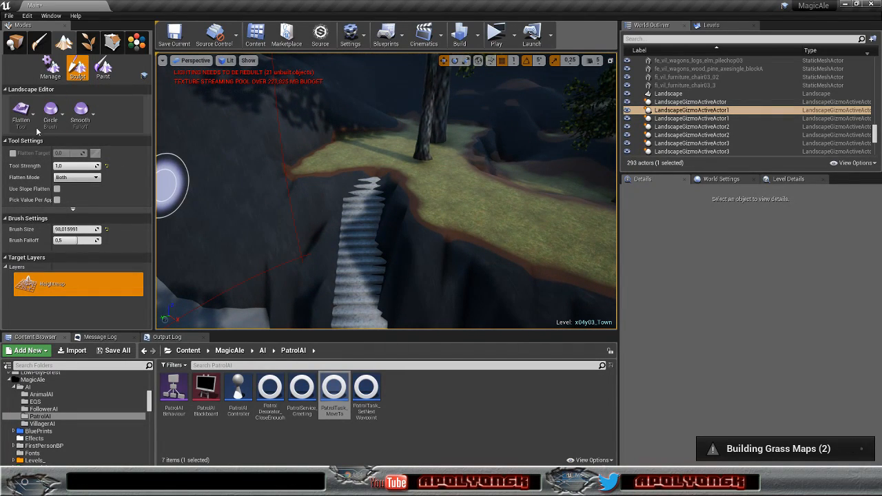
# Step: Switch to the Smooth sculpting tool and set its brush size to about 106 for the terrain above the stairs
pyautogui.click(21, 110)
pyautogui.click(56, 151)
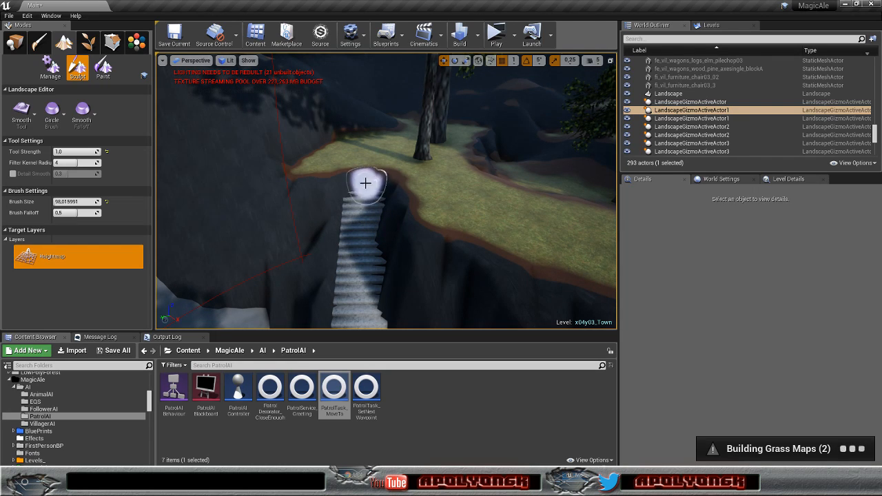
pyautogui.moveTo(57, 202)
pyautogui.mouseDown()
pyautogui.moveTo(67, 202)
pyautogui.moveTo(48, 202)
pyautogui.moveTo(88, 201)
pyautogui.mouseUp()
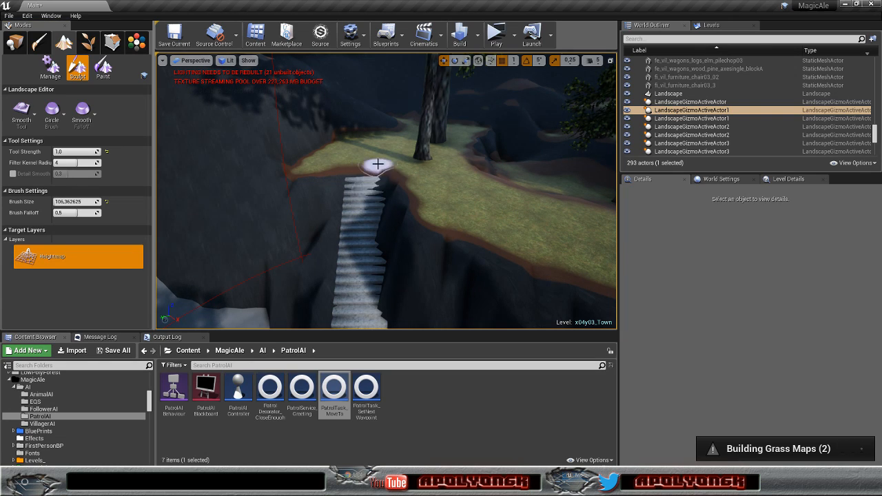
# Step: Examine the landscape around the staircase, the mountain slopes, the forest and the town buildings from several viewpoints
pyautogui.moveTo(360, 198)
pyautogui.mouseDown(button='right')
pyautogui.moveTo(517, 211)
pyautogui.moveTo(558, 248)
pyautogui.moveTo(503, 237)
pyautogui.moveTo(482, 215)
pyautogui.moveTo(458, 212)
pyautogui.moveTo(461, 204)
pyautogui.moveTo(482, 224)
pyautogui.mouseUp(button='right')
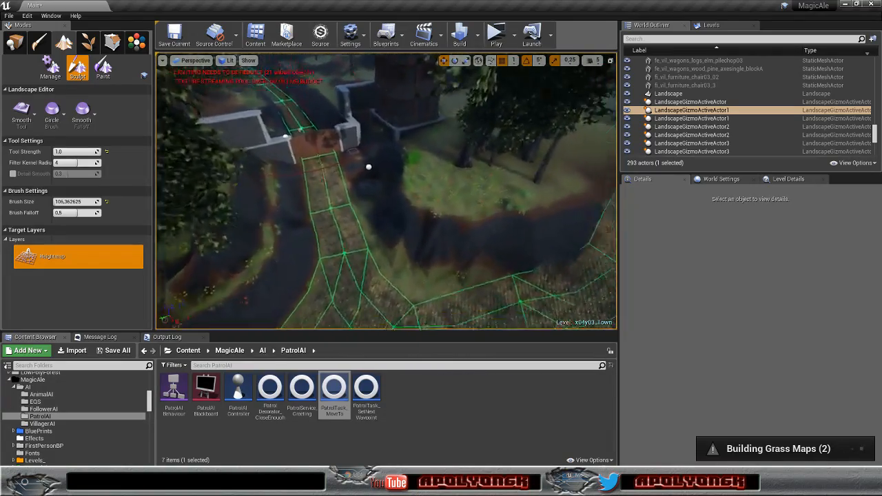
pyautogui.moveTo(386, 192); pyautogui.dragTo(362, 189, button='right')
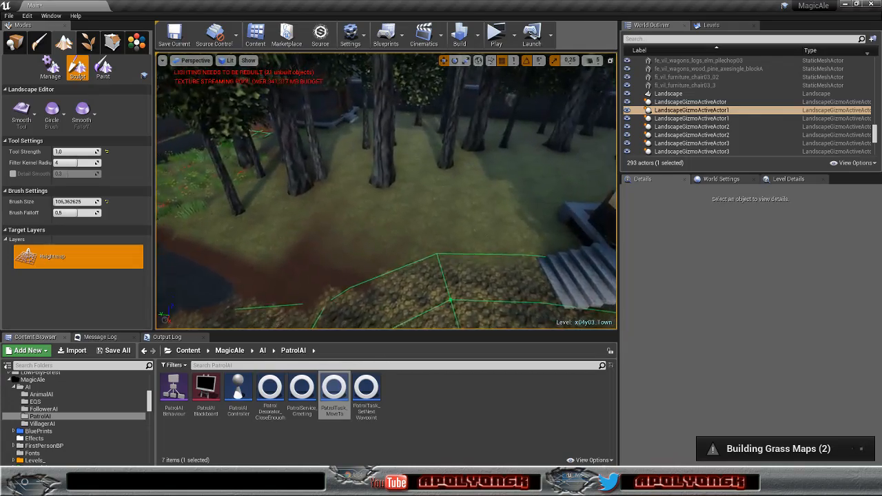
pyautogui.moveTo(386, 190)
pyautogui.mouseDown(button='right')
pyautogui.moveTo(338, 182)
pyautogui.moveTo(430, 204)
pyautogui.moveTo(567, 268)
pyautogui.moveTo(354, 236)
pyautogui.mouseUp(button='right')
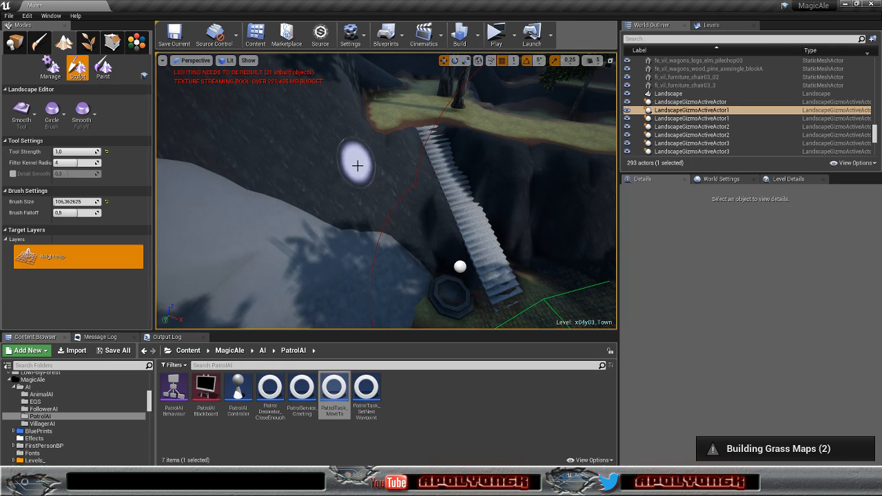
pyautogui.moveTo(368, 194); pyautogui.dragTo(311, 200, button='right')
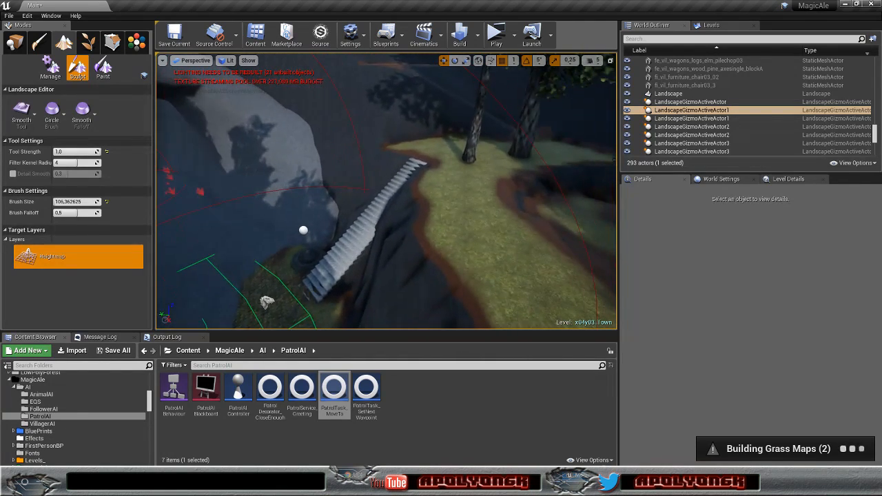
pyautogui.moveTo(386, 193); pyautogui.dragTo(517, 180, button='right')
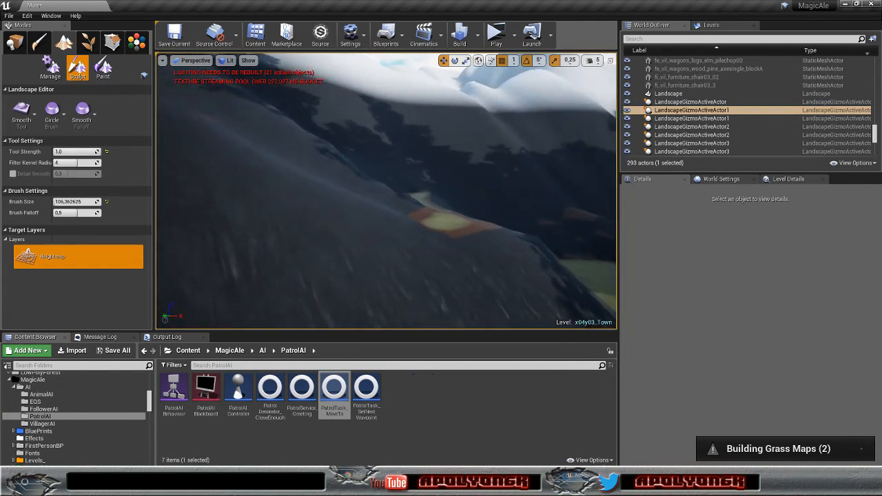
pyautogui.moveTo(386, 193); pyautogui.dragTo(324, 255, button='right')
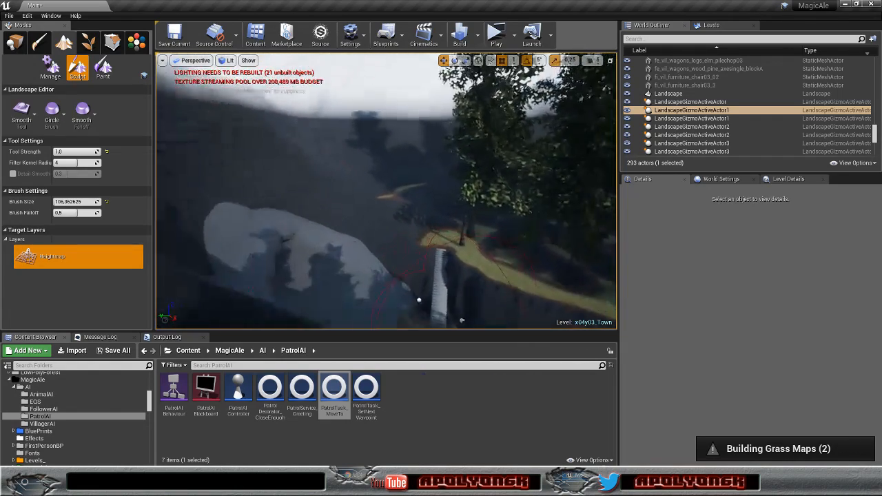
pyautogui.moveTo(386, 193); pyautogui.dragTo(527, 217, button='right')
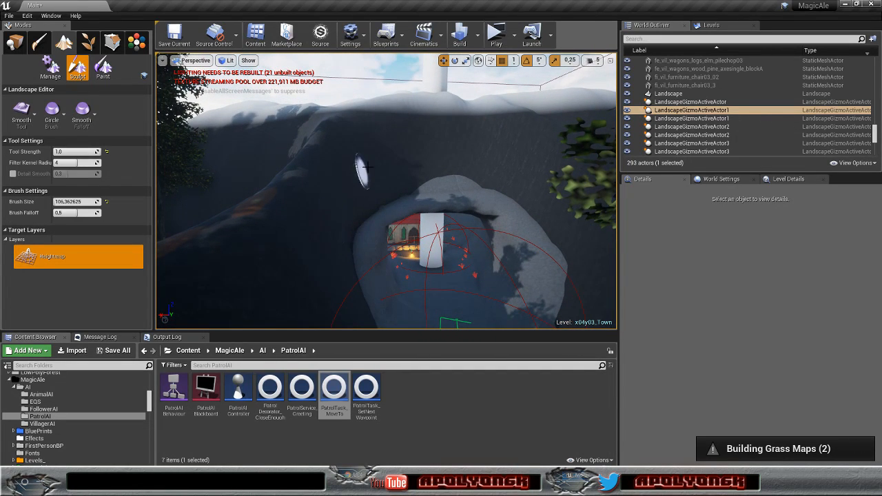
pyautogui.press('s')
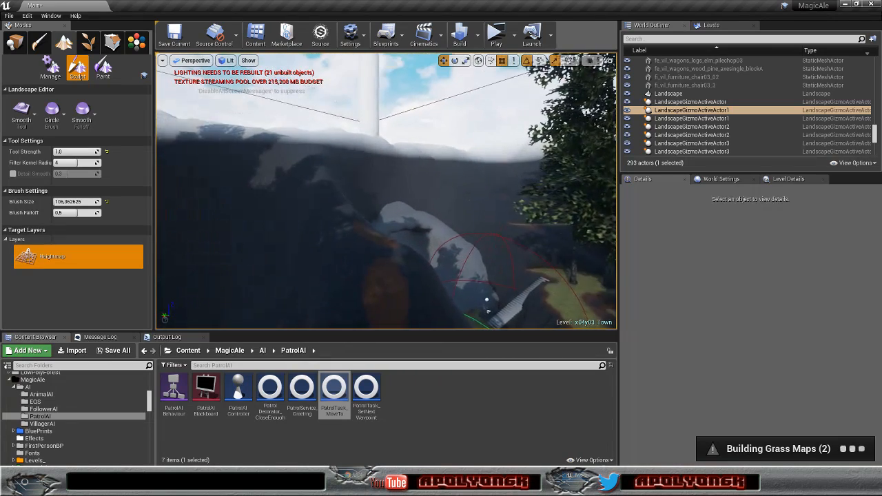
pyautogui.press('w')
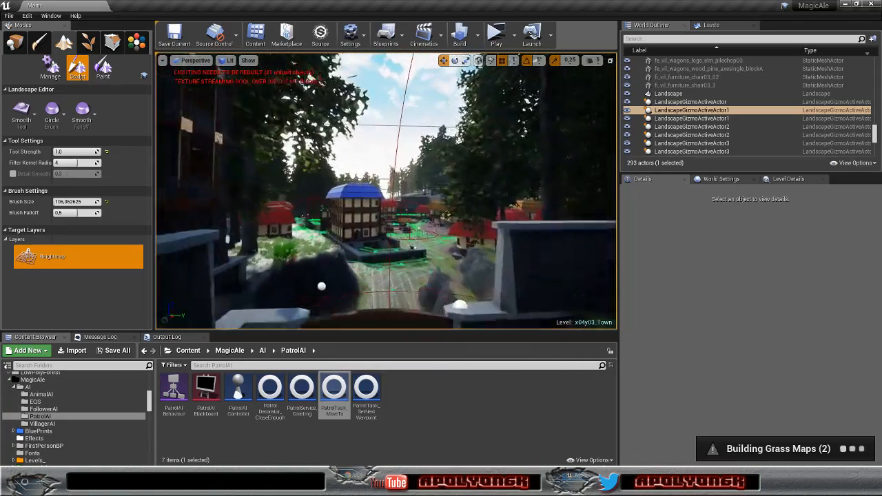
pyautogui.moveTo(375, 233); pyautogui.dragTo(317, 269, button='right')
pyautogui.moveTo(486, 172)
pyautogui.mouseDown(button='right')
pyautogui.moveTo(461, 169)
pyautogui.moveTo(517, 166)
pyautogui.mouseUp(button='right')
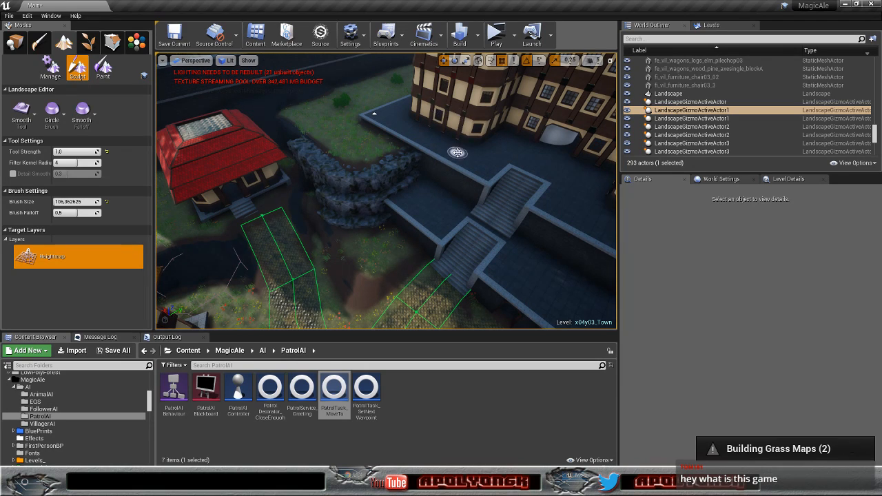
# Step: Start a game preview of the level and resume the saved game "Closed gates"
pyautogui.click(496, 33)
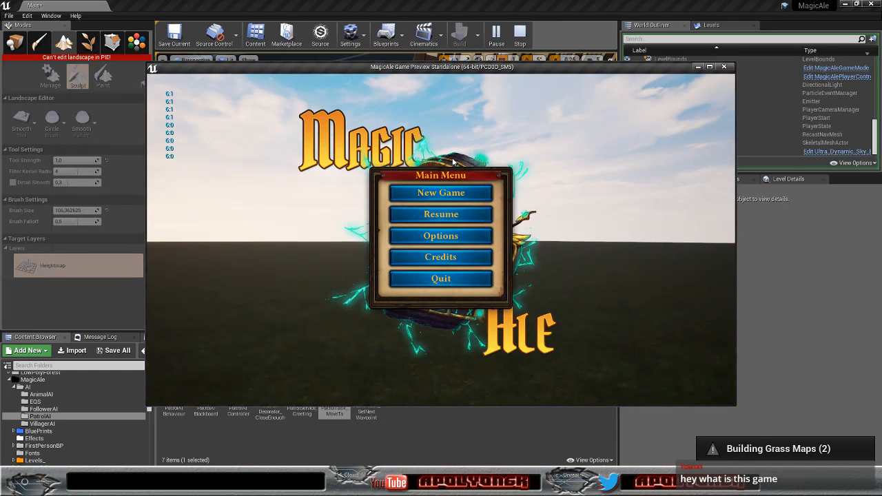
pyautogui.click(434, 216)
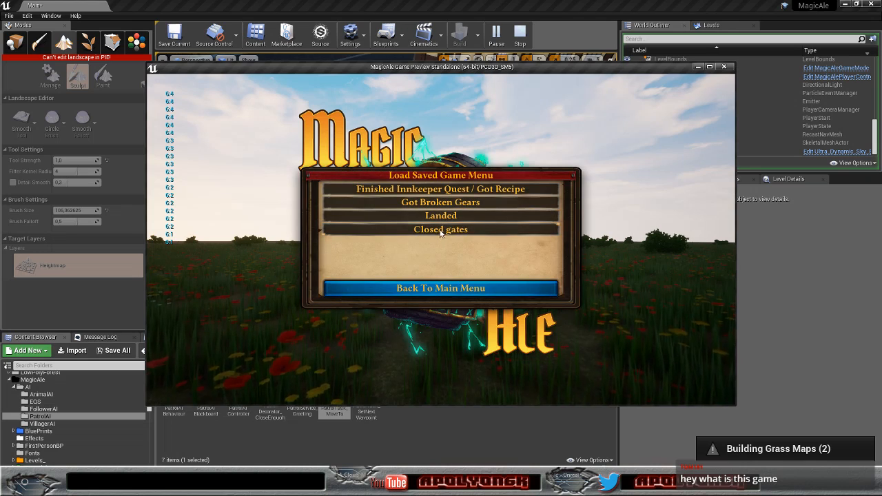
pyautogui.click(419, 231)
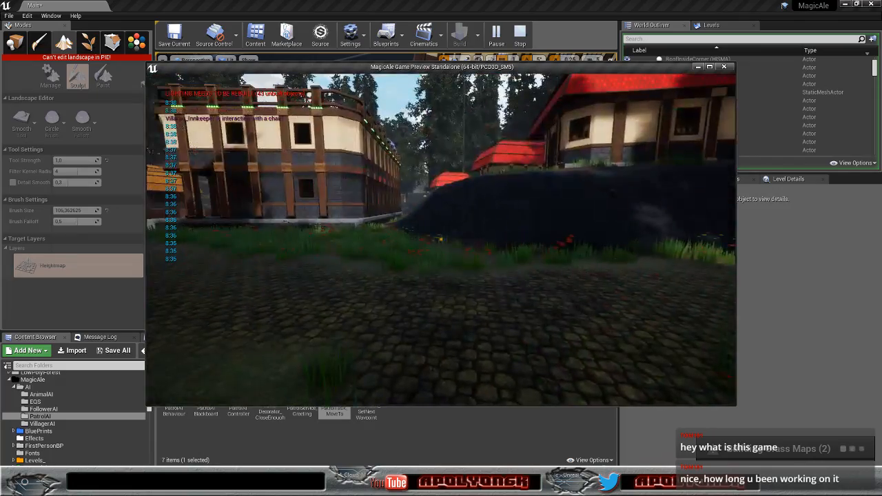
# Step: Walk through the town along the cobbled road, past the market stalls, to the yellow-clothed villager beside the large building
pyautogui.press('w')
pyautogui.press('w')
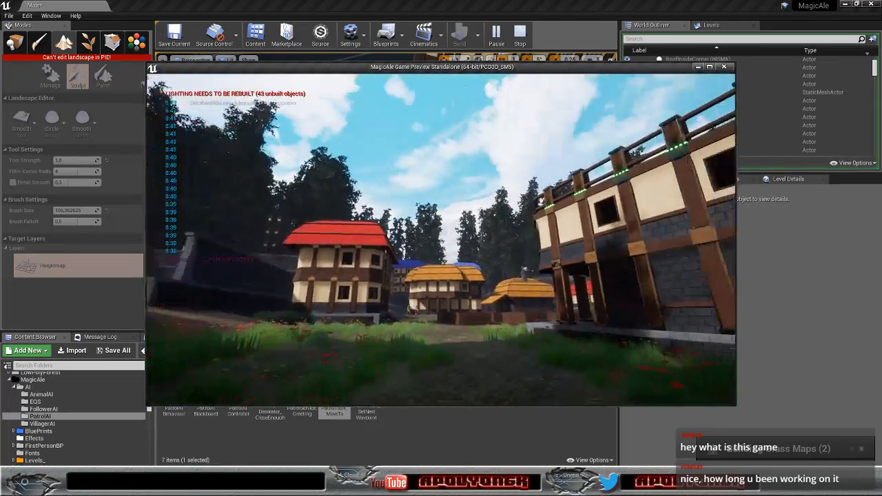
pyautogui.press('w')
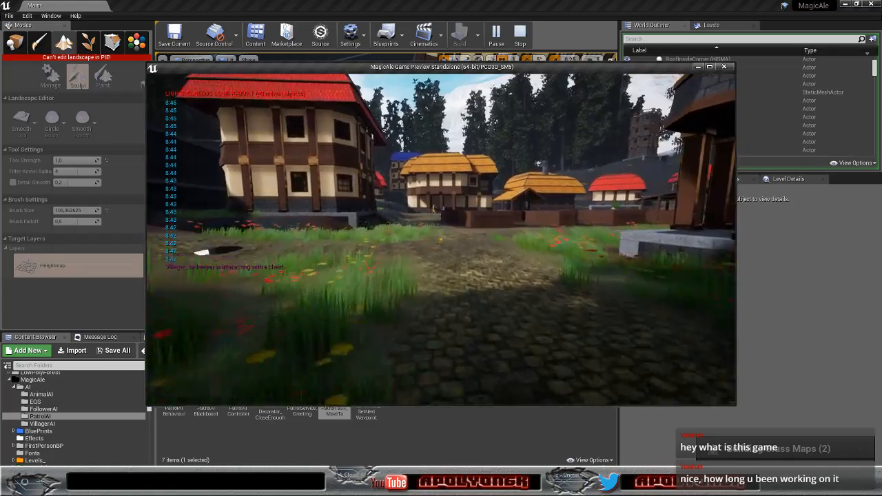
pyautogui.press('w')
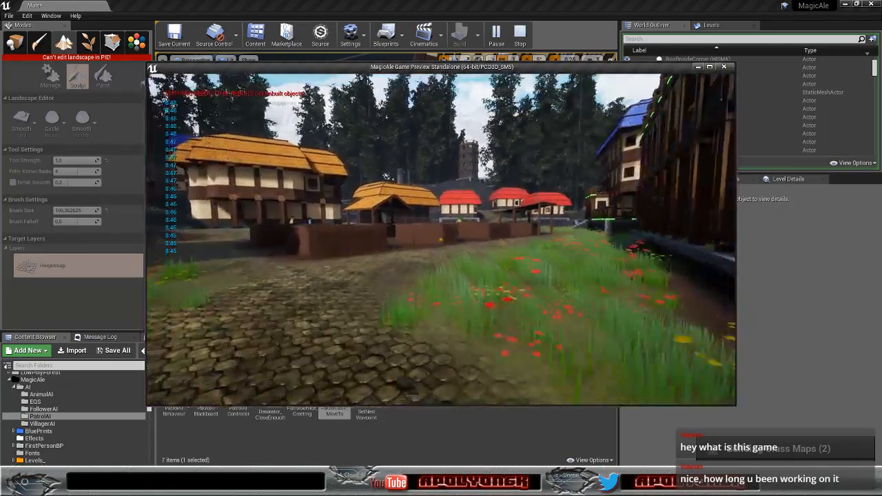
pyautogui.press('w')
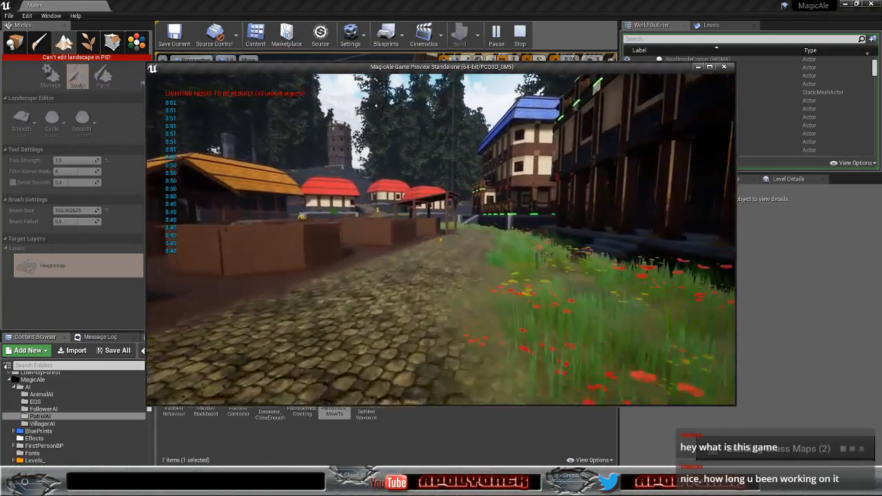
pyautogui.press('w')
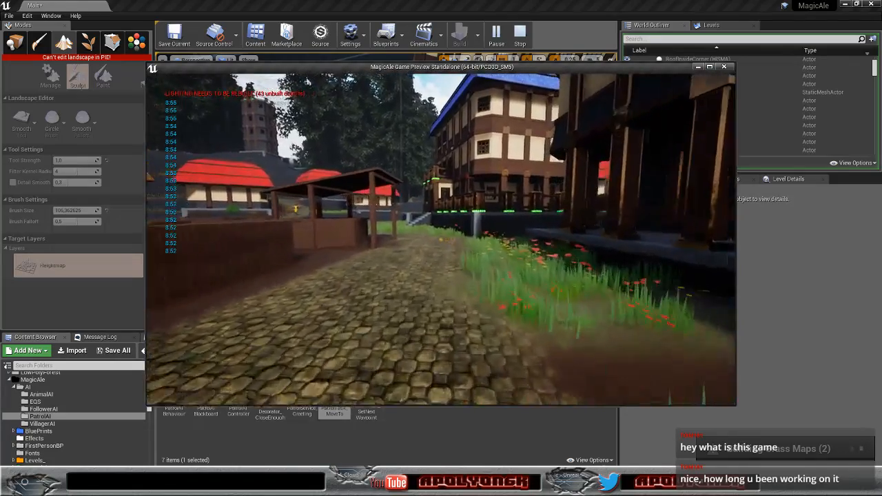
pyautogui.press('w')
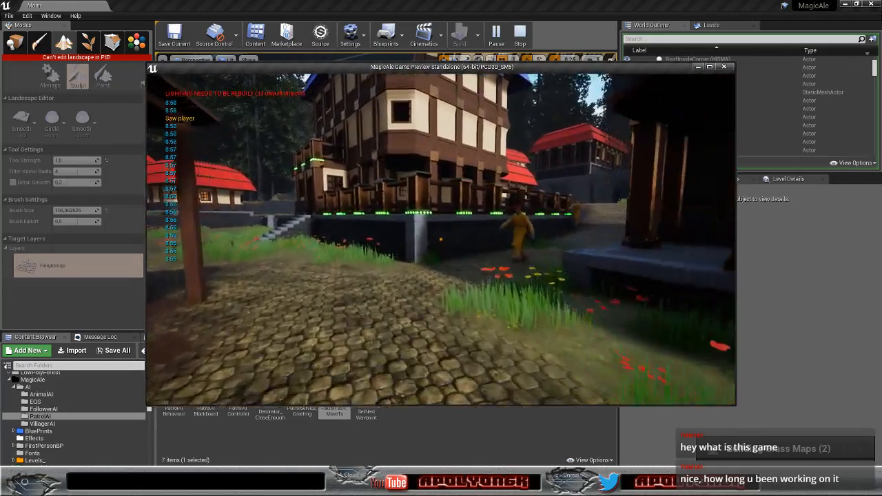
pyautogui.press('w')
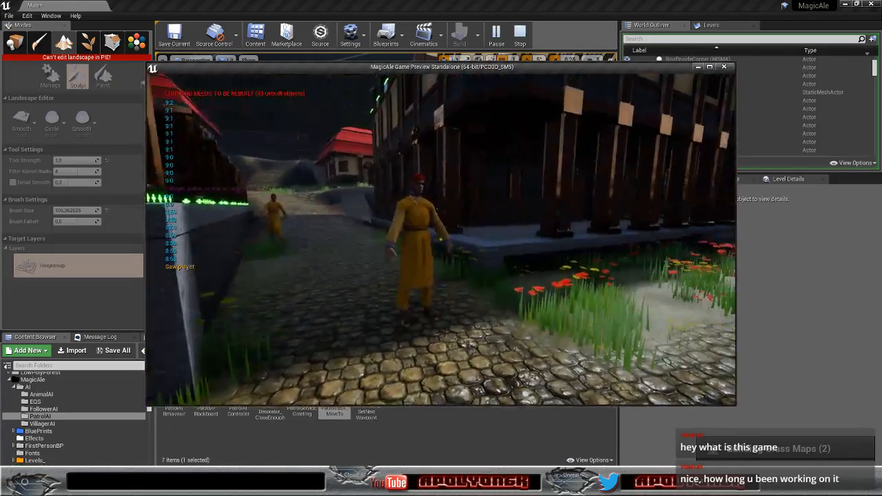
# Step: Talk to the Airdock Worker, asking about the incoming airship and its usual direction, and end by agreeing to have a look
pyautogui.press('e')
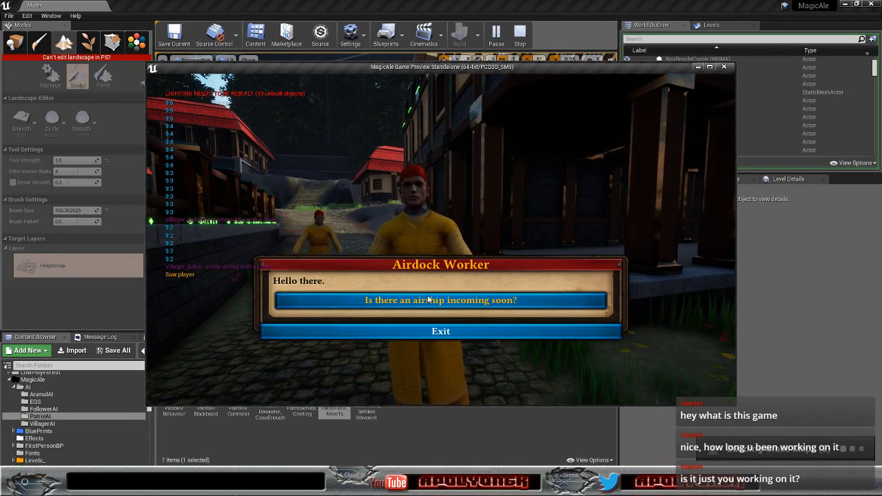
pyautogui.click(397, 301)
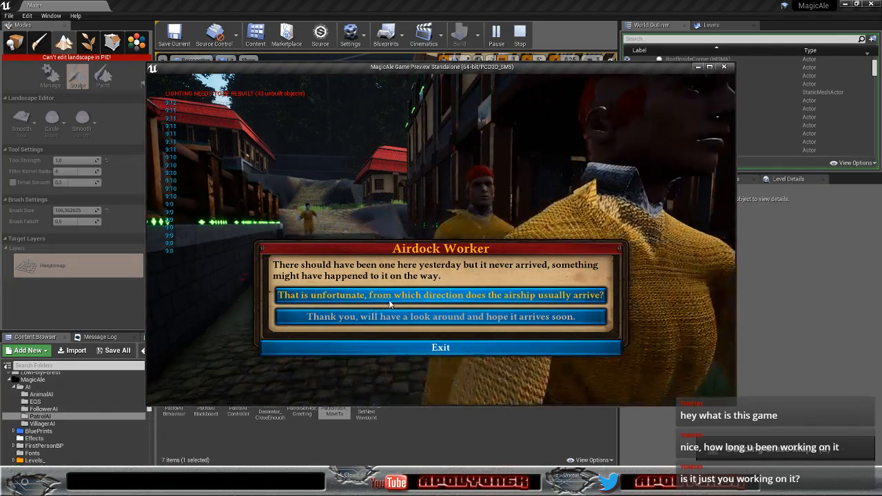
pyautogui.click(383, 296)
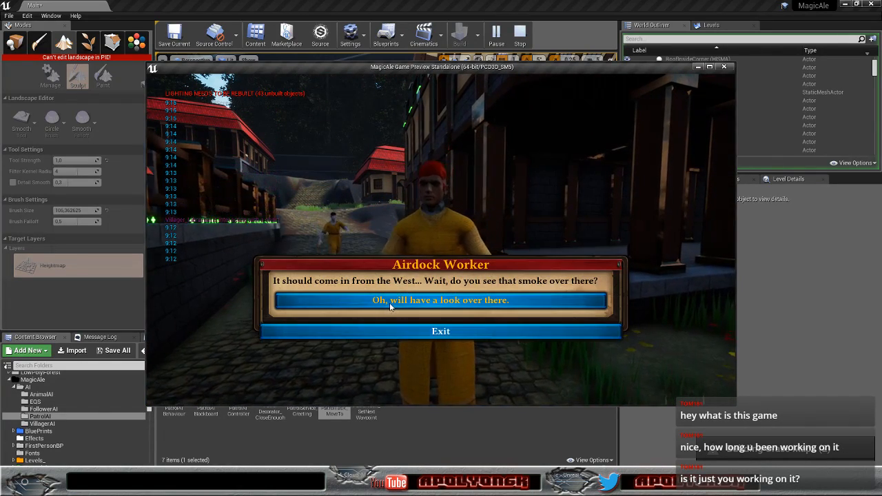
pyautogui.click(389, 301)
# Step: Walk from the Airdock Worker along the cobbled road and flower beds, past the white disc, to the shaded grass area
pyautogui.press('w')
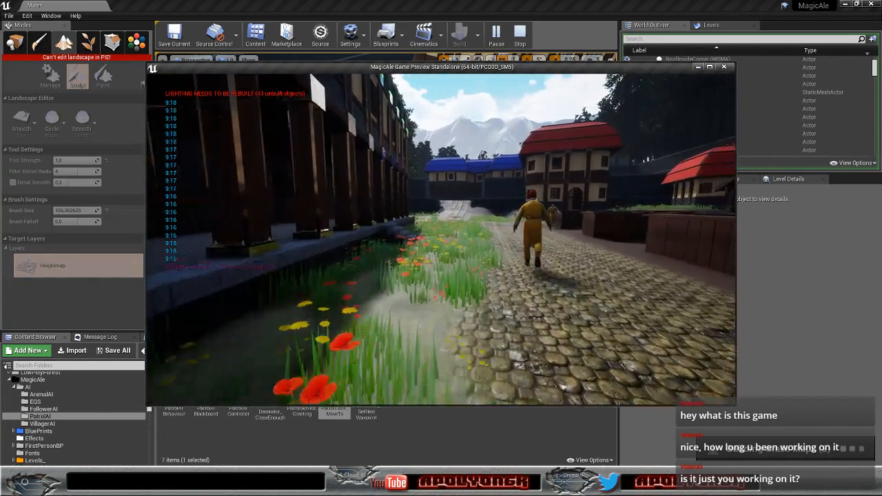
pyautogui.press('w')
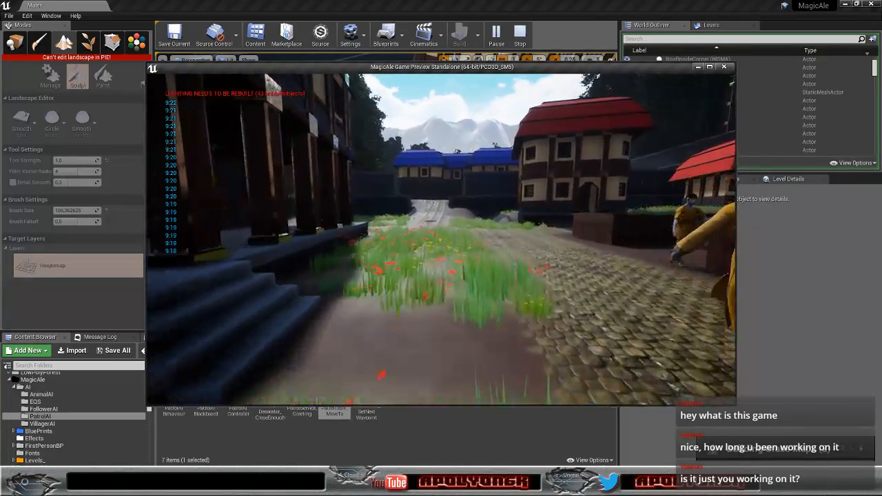
pyautogui.press('w')
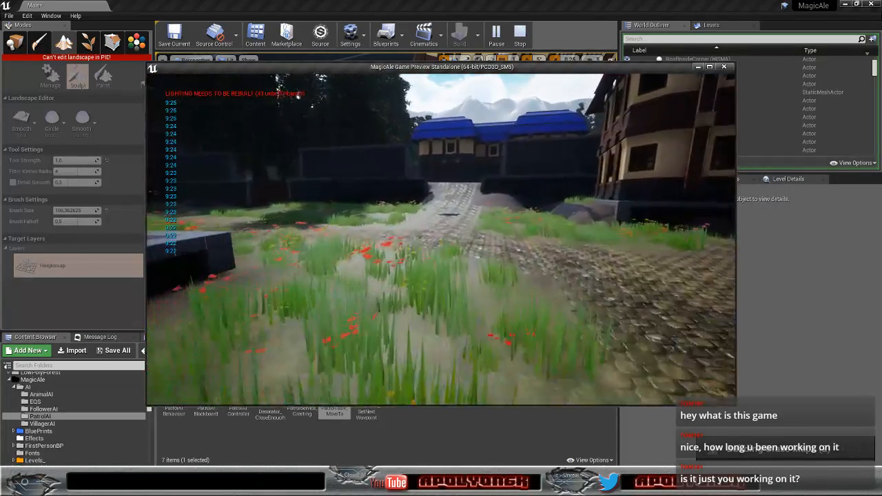
pyautogui.press('w')
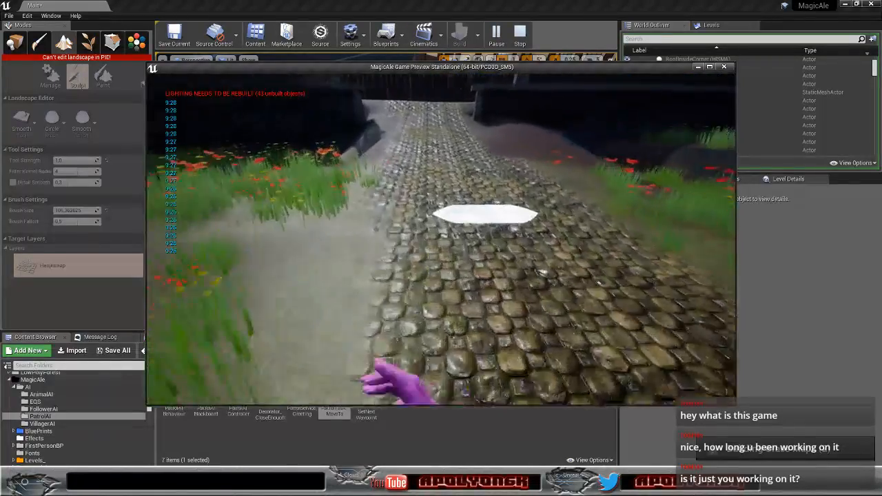
pyautogui.press('w')
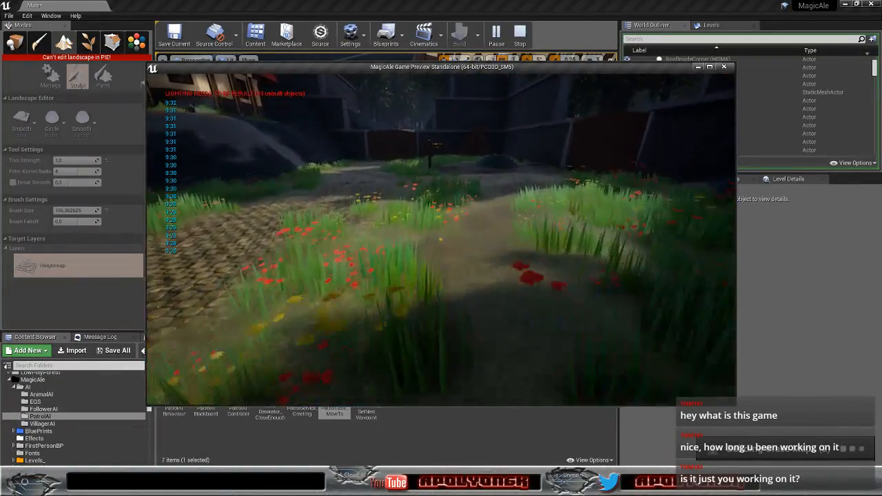
# Step: Explore the shaded walled area around the stone well, the Steinhammer Brewery signpost and the stacked crates
pyautogui.press('w')
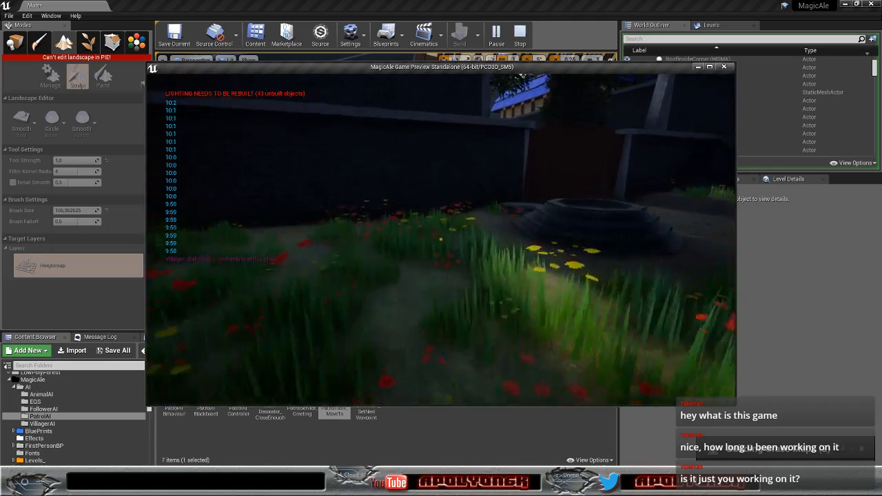
pyautogui.press('w')
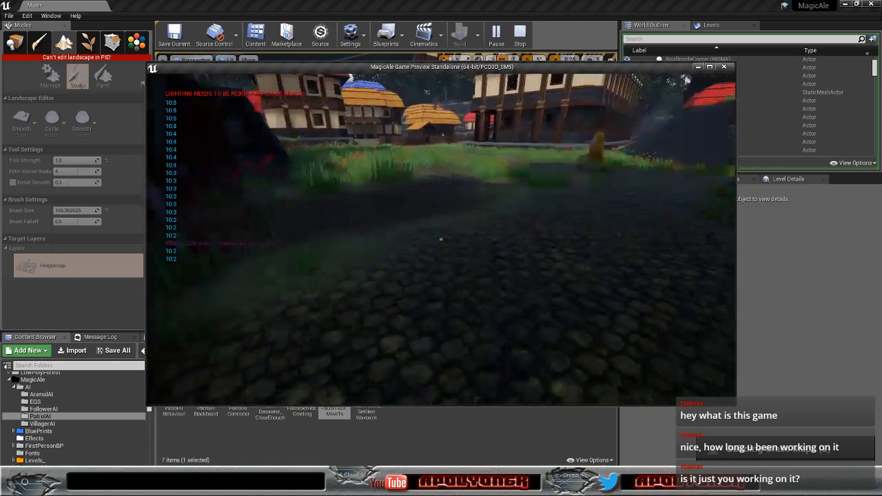
pyautogui.press('w')
pyautogui.press('w')
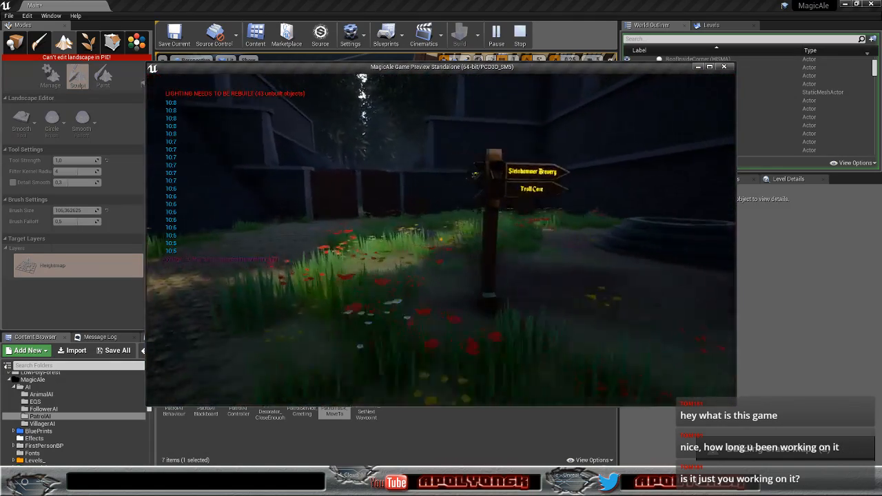
pyautogui.press('w')
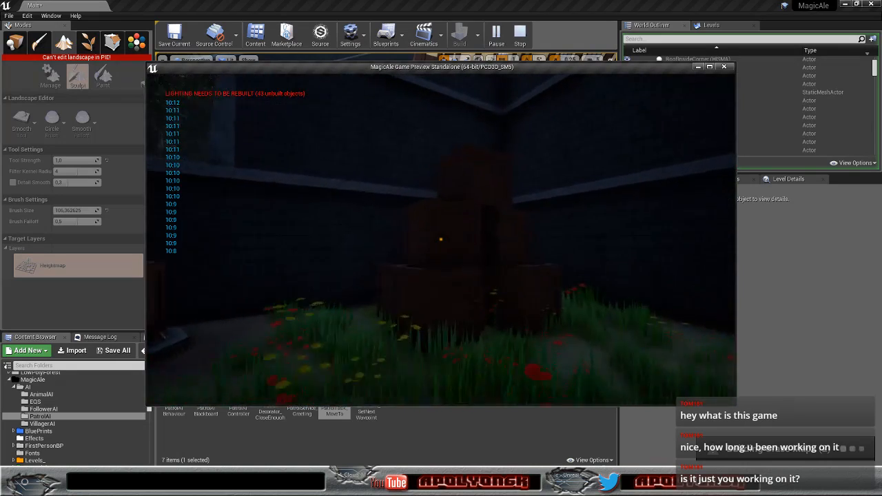
# Step: Carry a wooden crate to the octagonal stone plate between the wall and the well, and reposition it there
pyautogui.press('w')
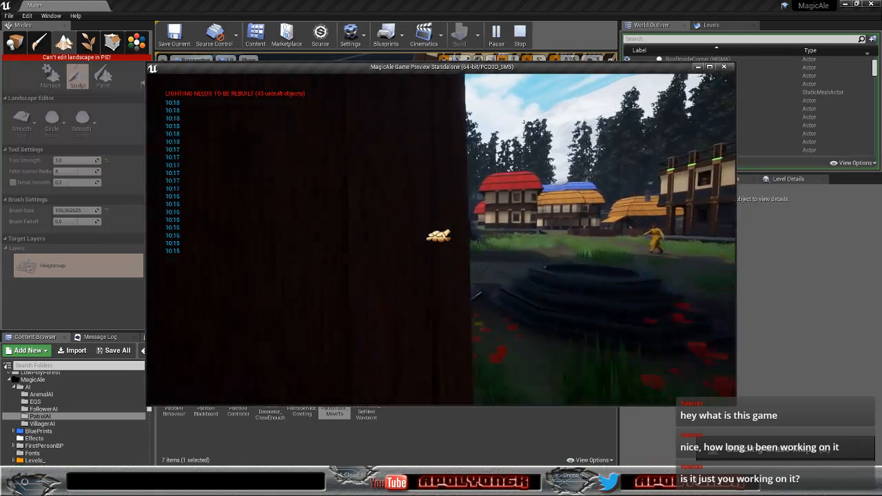
pyautogui.press('s')
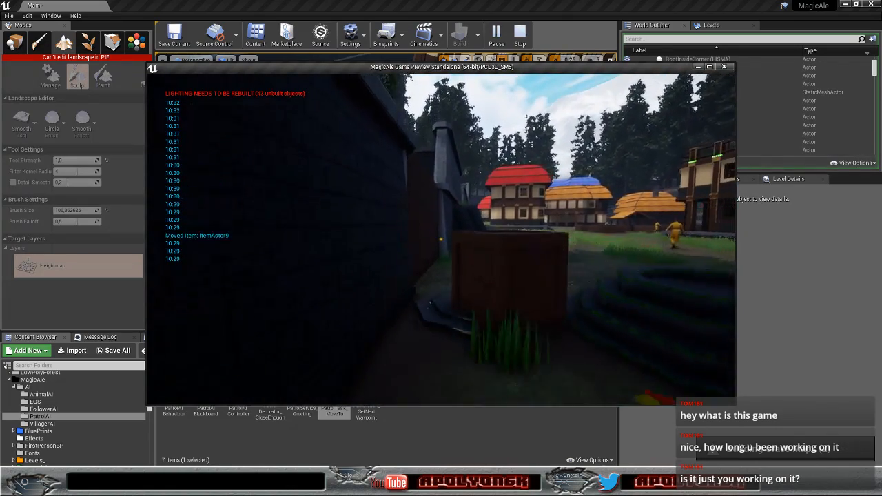
pyautogui.press('s')
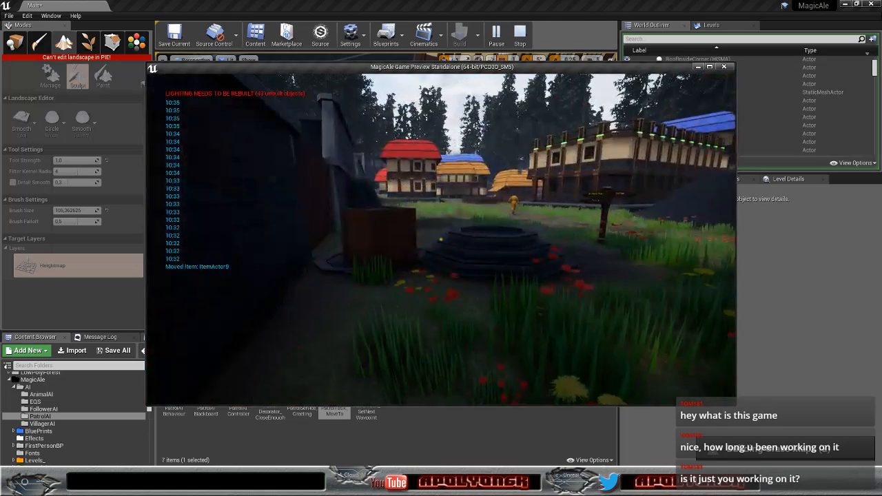
pyautogui.press('w')
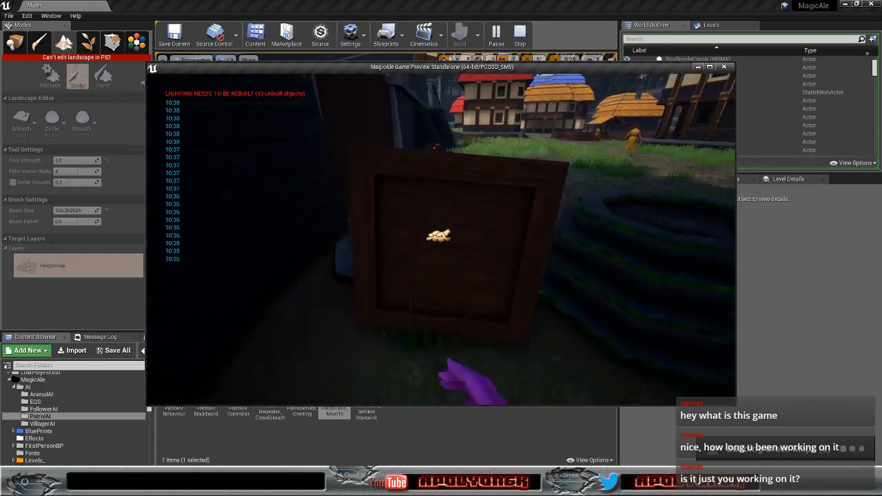
pyautogui.press('w')
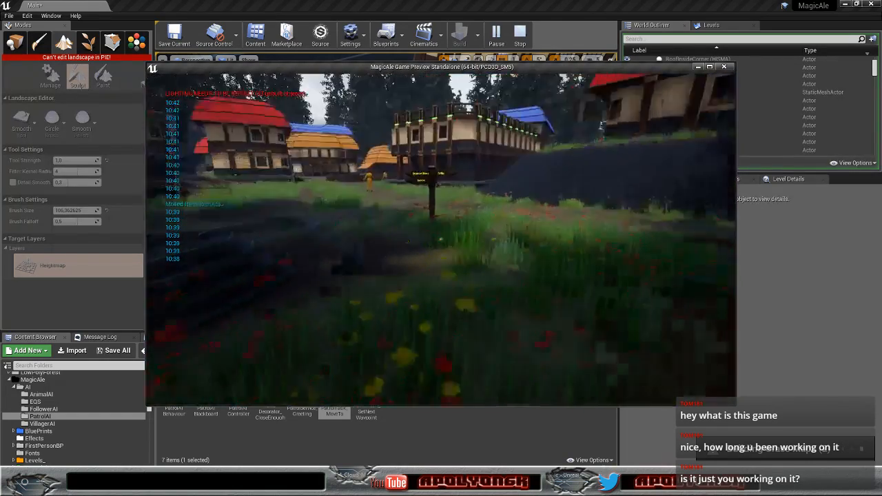
# Step: Check the octagonal stone plate by the gate, and carry a wooden crate along the wall towards it
pyautogui.press('w')
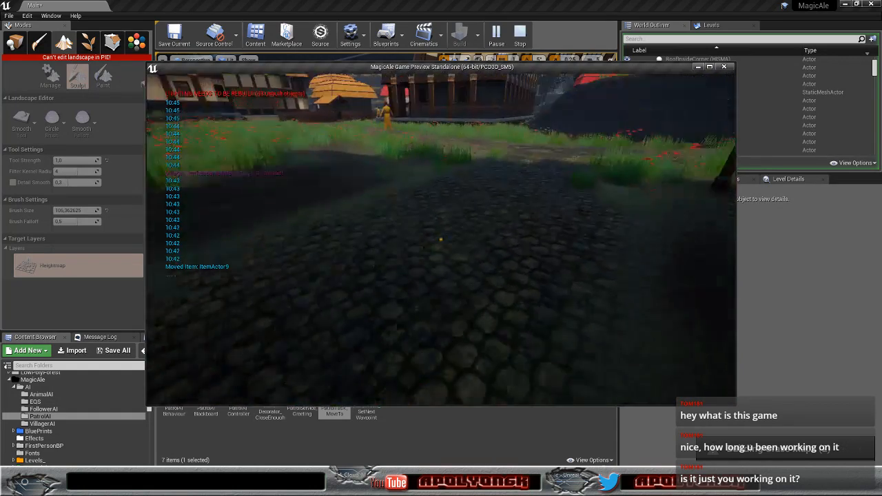
pyautogui.press('w')
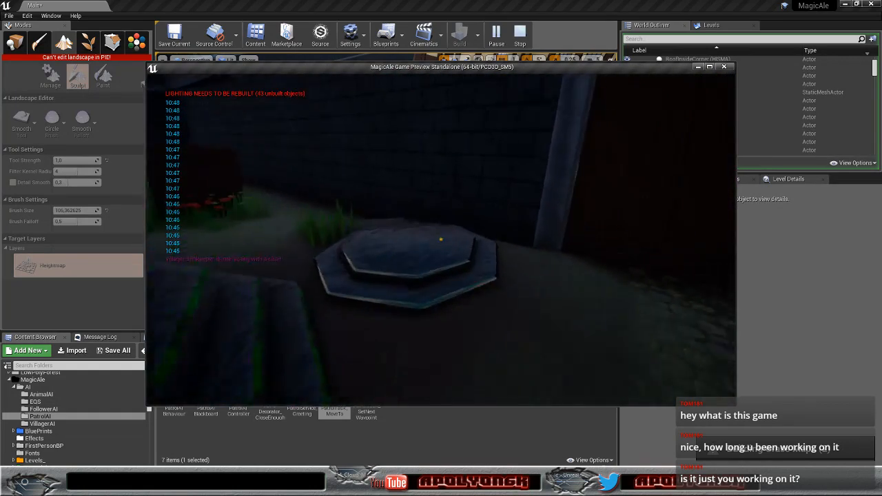
pyautogui.press('w')
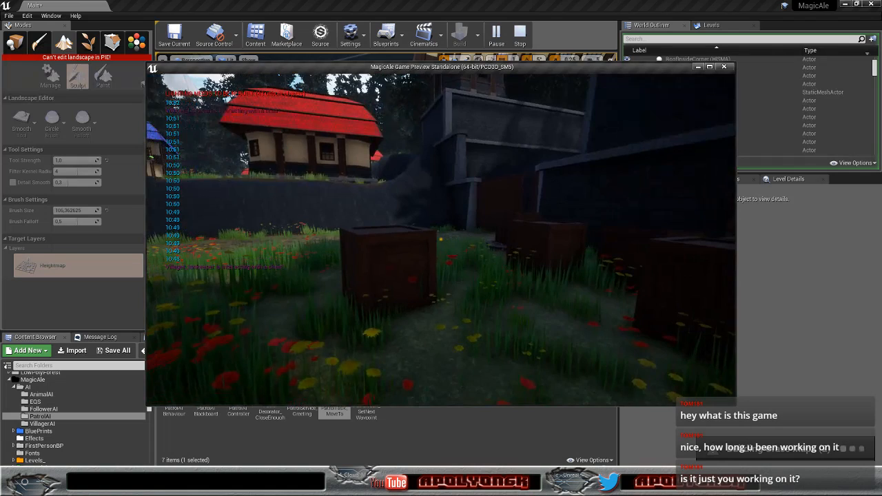
pyautogui.press('w')
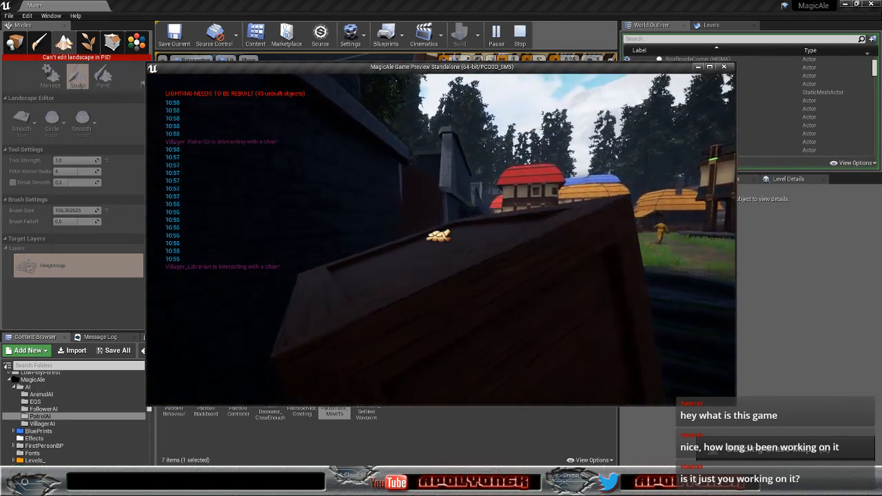
pyautogui.press('w')
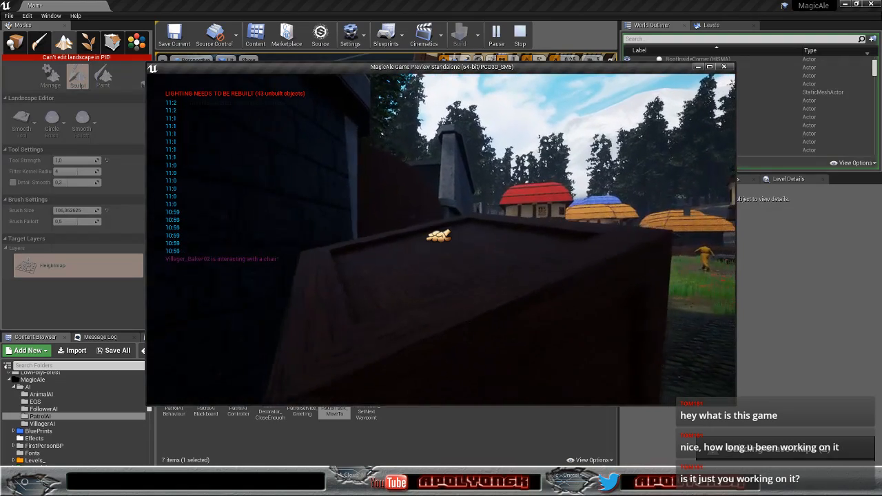
pyautogui.click(441, 239)
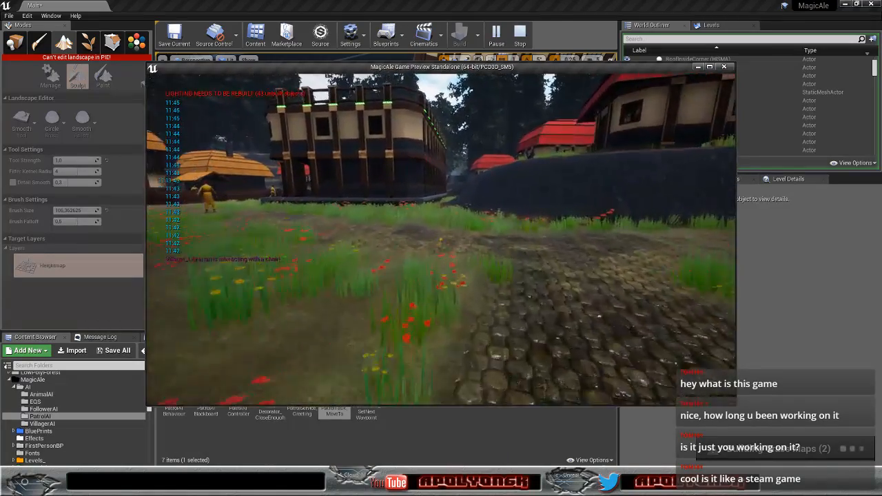
# Step: Walk through the town along the cobbled road, past the stalls and houses, to the stone staircase near the seated villager
pyautogui.press('w')
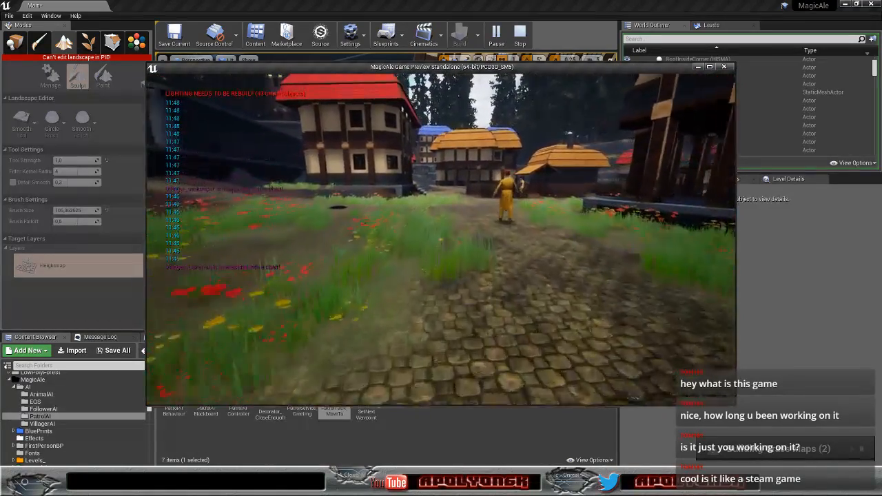
pyautogui.press('w')
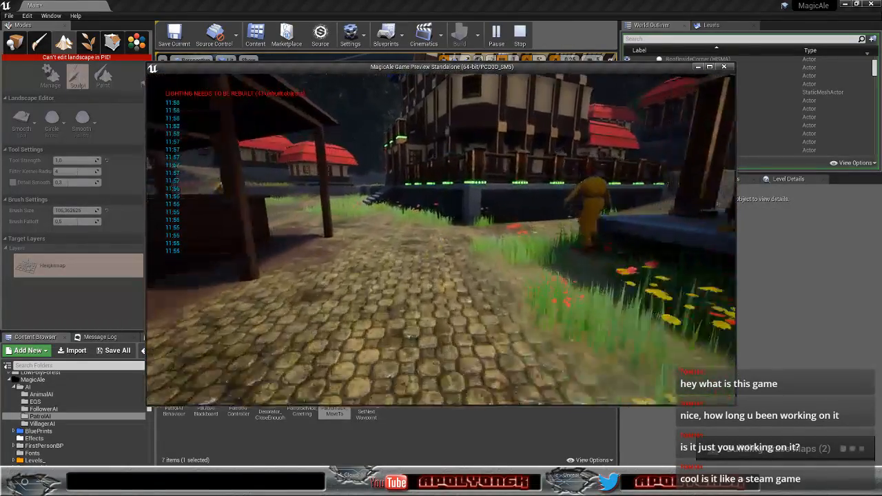
pyautogui.press('w')
pyautogui.press('w')
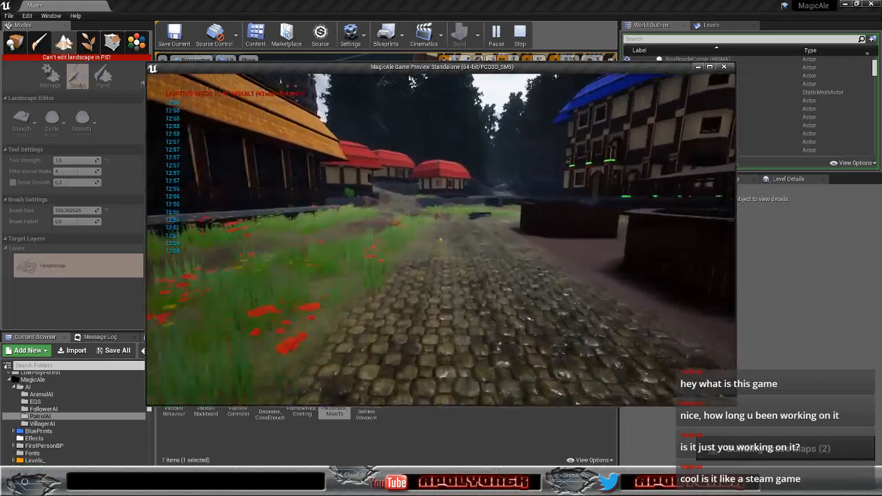
pyautogui.press('w')
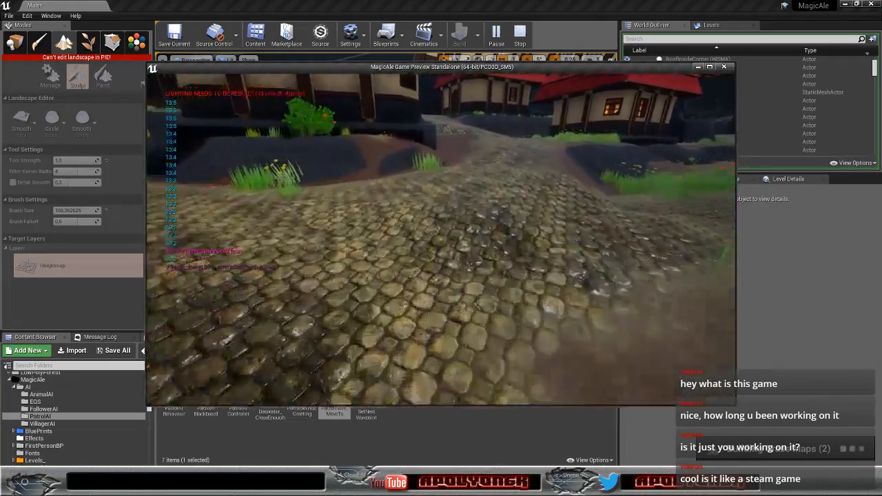
pyautogui.press('w')
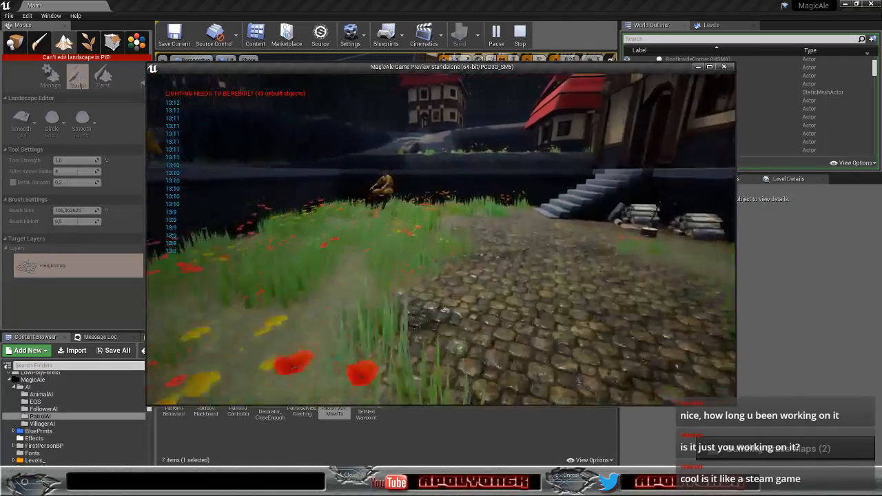
pyautogui.press('w')
pyautogui.press('a')
pyautogui.press('a')
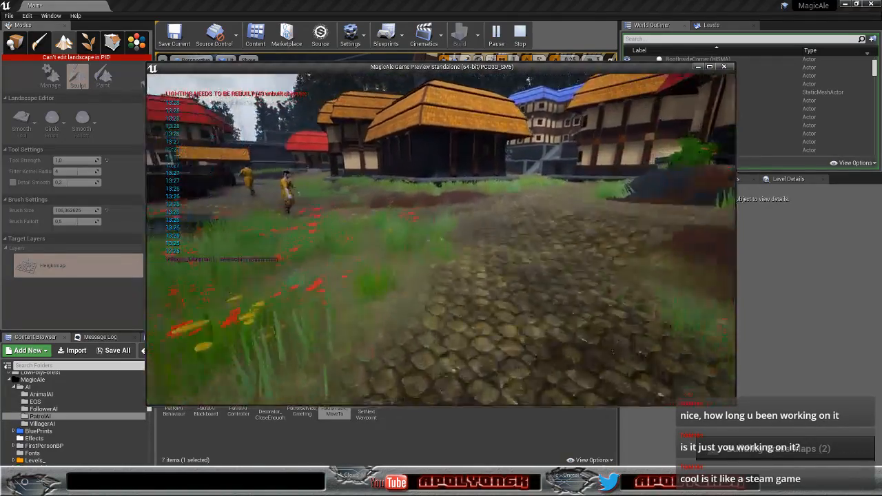
# Step: Walk back through town past the market stalls and red-roofed houses to the white disc on the cobbled ramp
pyautogui.press('w')
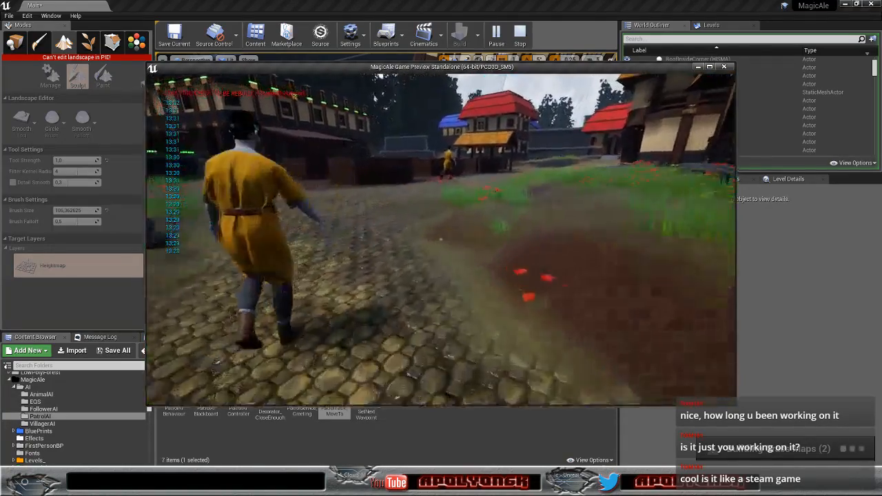
pyautogui.press('w')
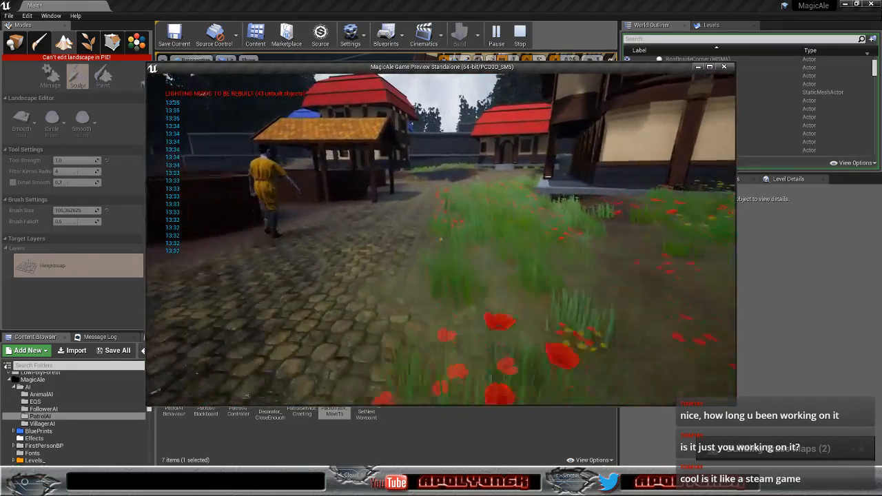
pyautogui.press('w')
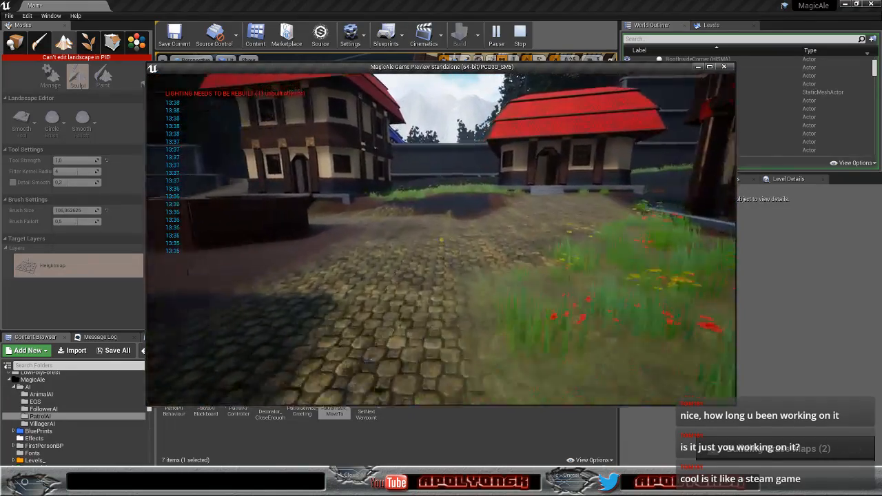
pyautogui.press('w')
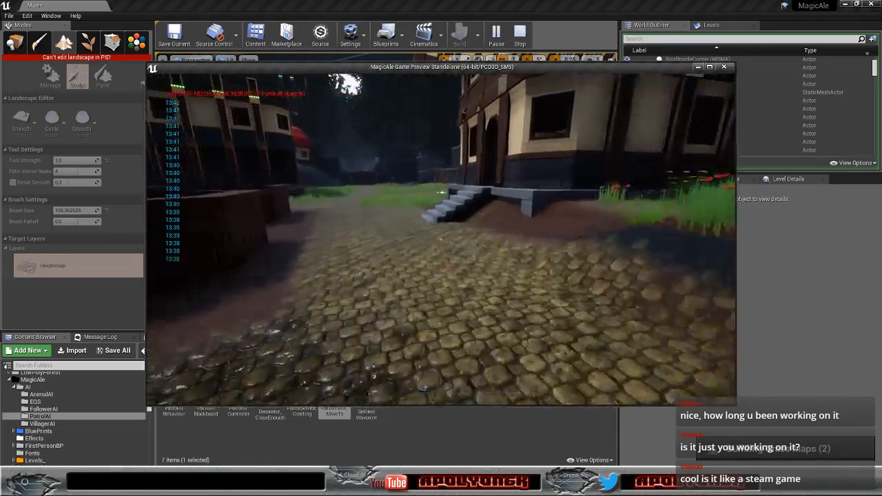
pyautogui.press('w')
pyautogui.press('w')
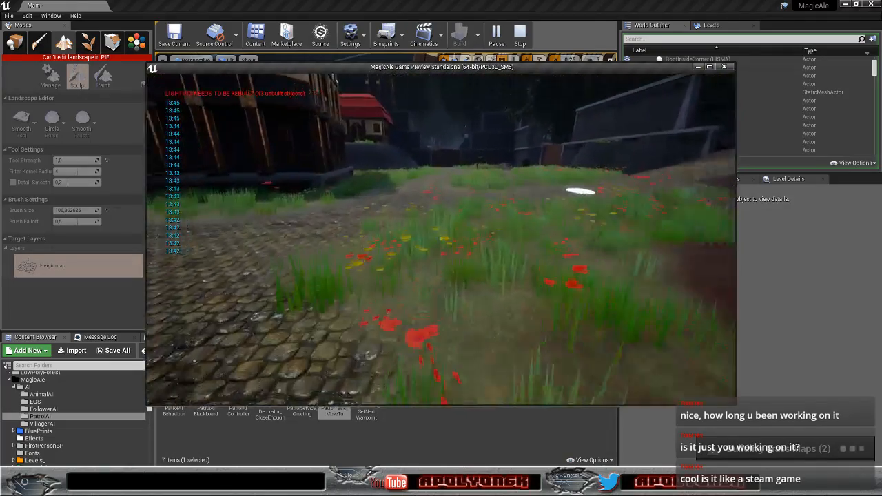
pyautogui.press('w')
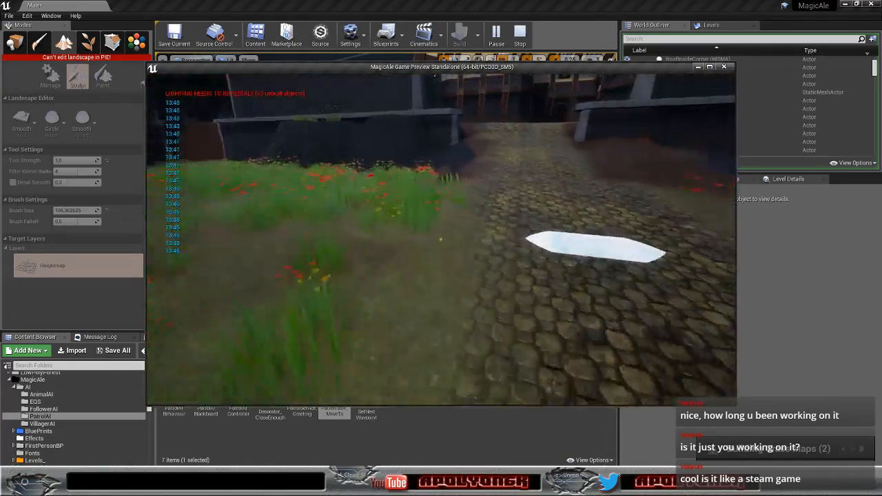
# Step: End the play-test and switch the landscape sculpting tool to Visibility
pyautogui.press('s')
pyautogui.press('Escape')
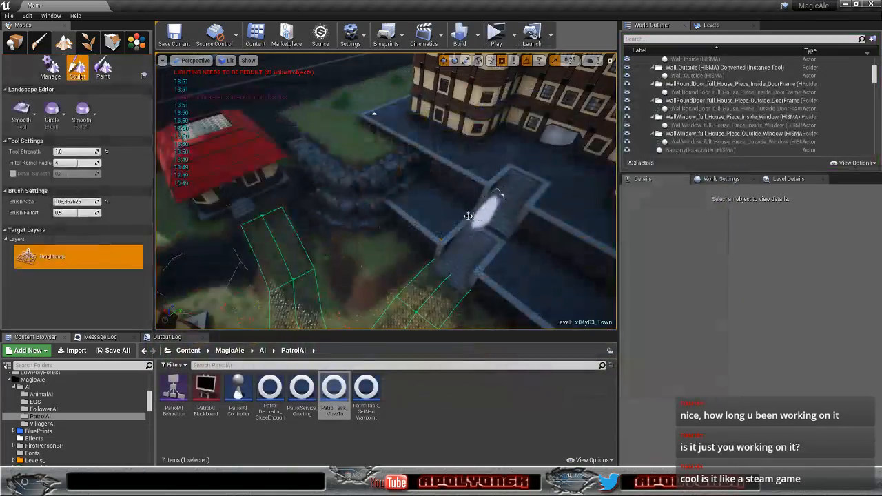
pyautogui.moveTo(386, 191); pyautogui.dragTo(441, 221, button='right')
pyautogui.press('s')
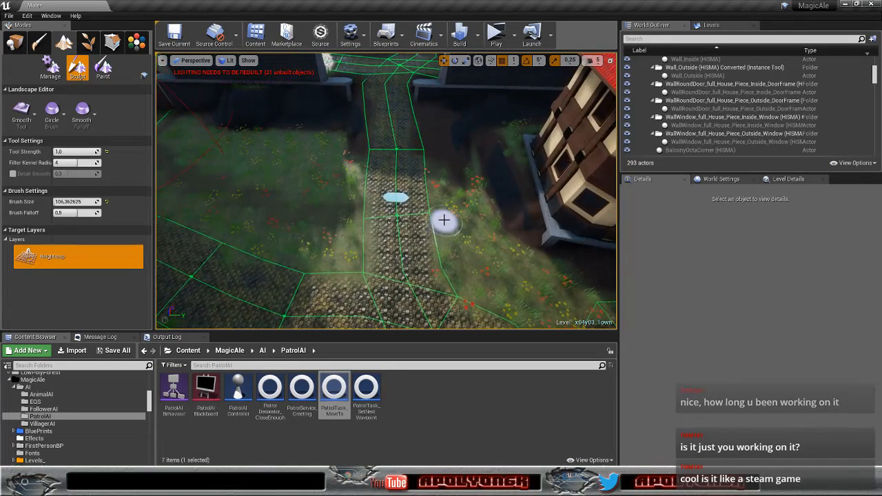
pyautogui.click(22, 112)
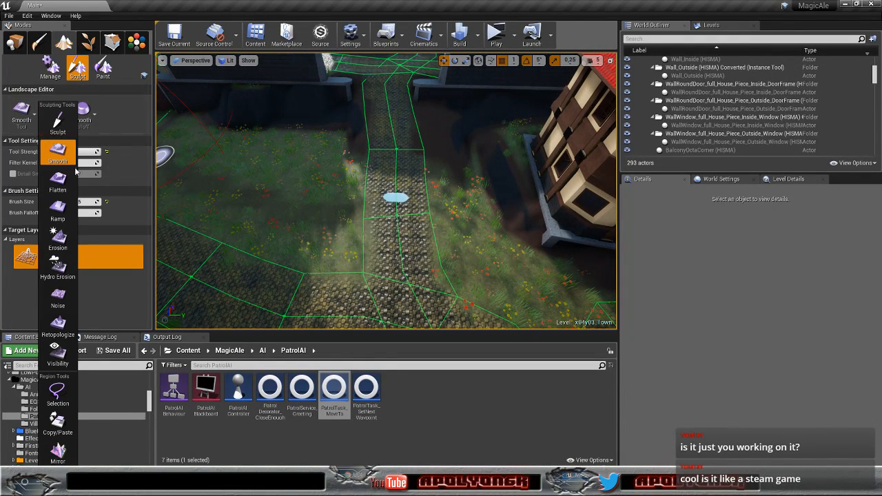
pyautogui.click(58, 355)
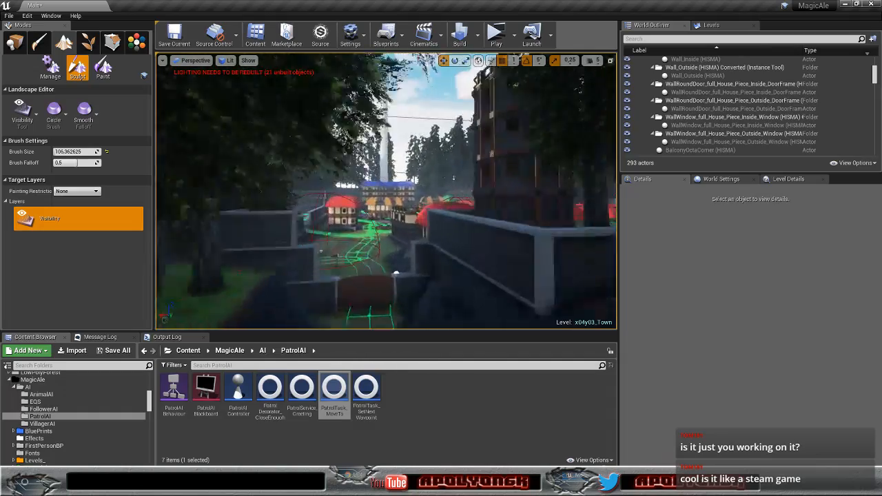
# Step: Select the range of map tile levels ending at x07y07 and load them into the world
pyautogui.moveTo(385, 190); pyautogui.dragTo(351, 225, button='right')
pyautogui.click(718, 27)
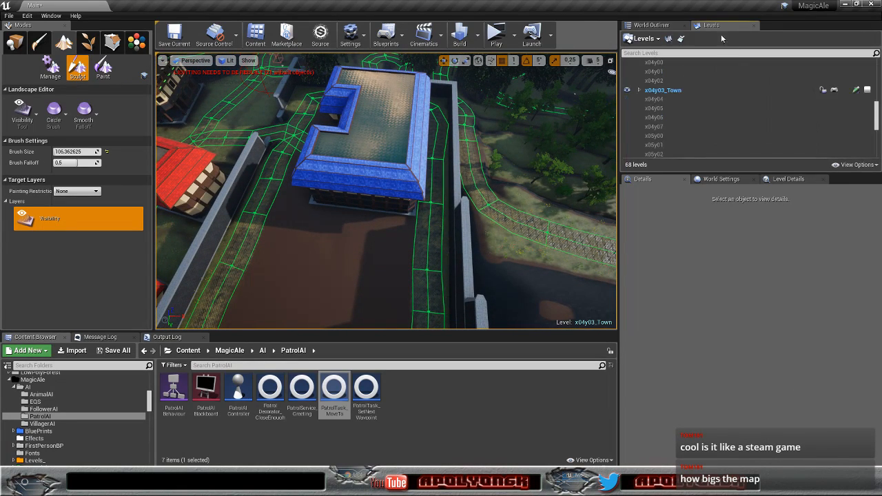
pyautogui.moveTo(875, 122); pyautogui.dragTo(877, 142)
pyautogui.click(677, 89)
pyautogui.keyDown('shift'); pyautogui.click(673, 153); pyautogui.keyUp('shift')
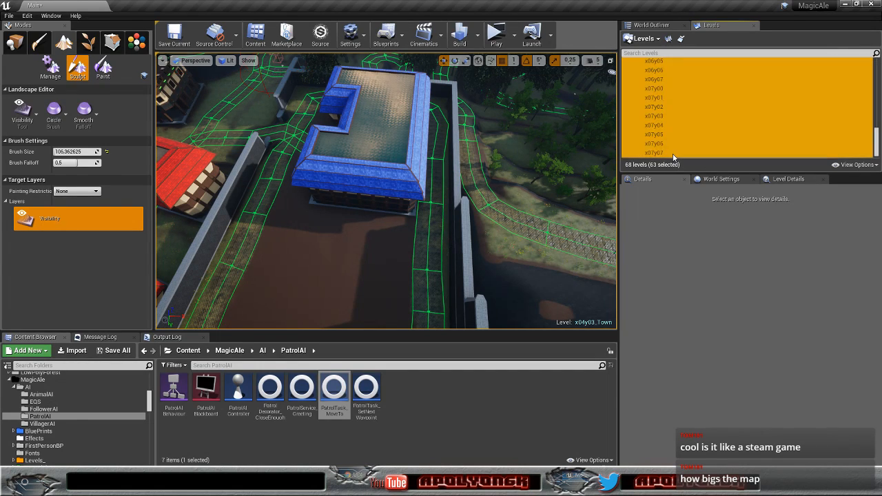
pyautogui.rightClick(673, 157)
pyautogui.click(689, 168)
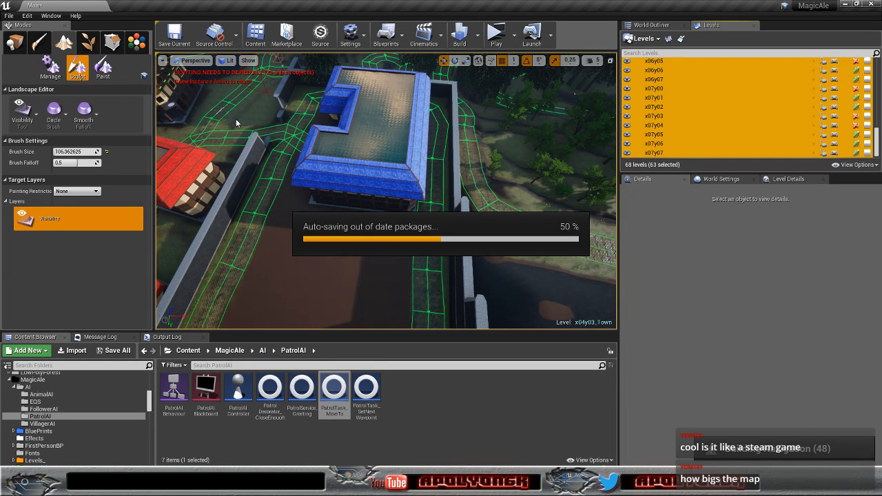
# Step: Leave landscape editing and inspect the loaded map from the mountains and purple lake to the stream outside the town wall
pyautogui.click(15, 43)
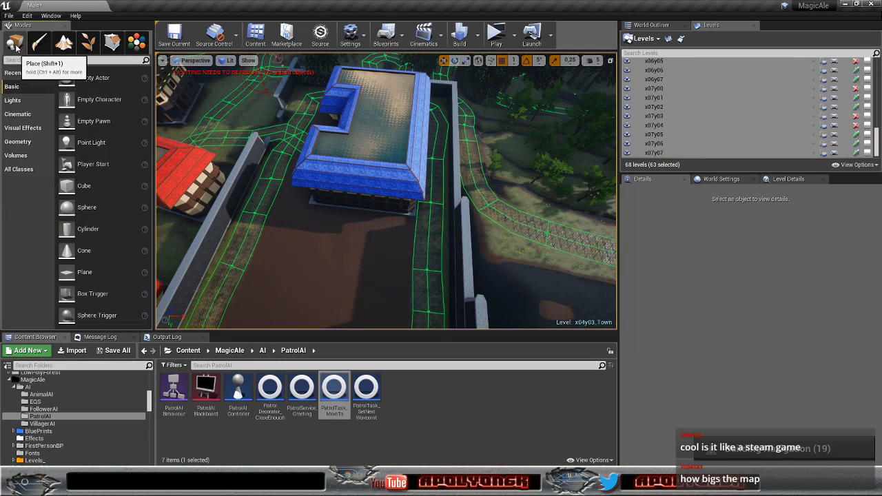
pyautogui.moveTo(327, 177); pyautogui.dragTo(209, 166, button='right')
pyautogui.press('s')
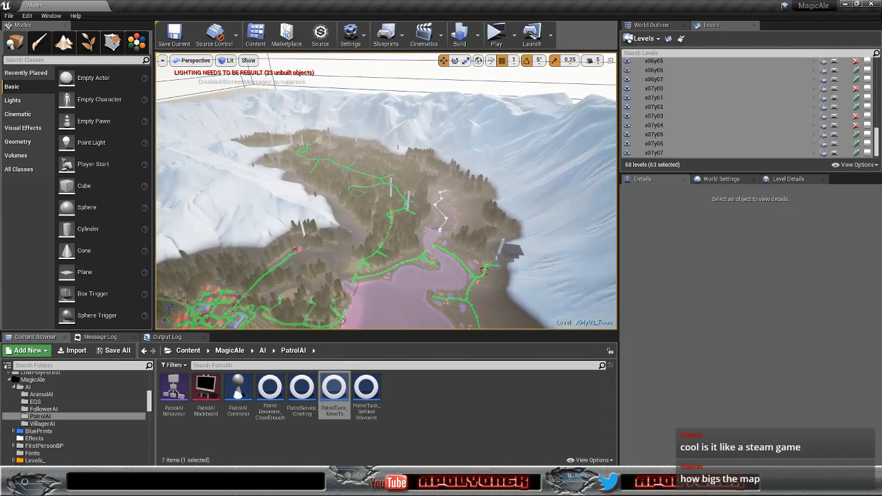
pyautogui.moveTo(209, 165); pyautogui.dragTo(252, 145, button='right')
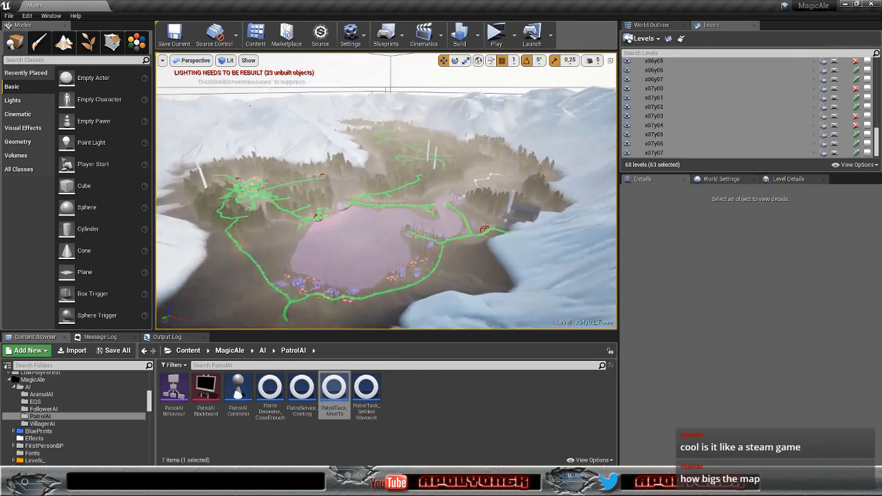
pyautogui.press('w')
pyautogui.moveTo(386, 191); pyautogui.dragTo(364, 205, button='right')
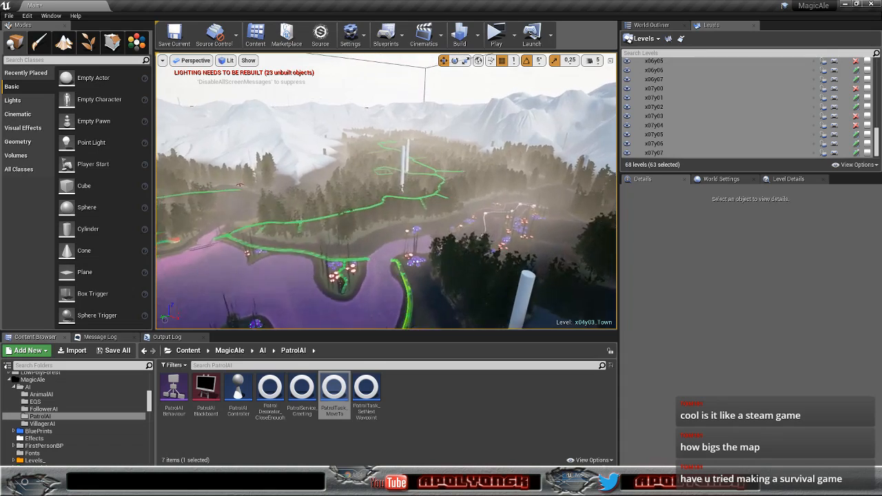
pyautogui.press('w')
pyautogui.moveTo(386, 191); pyautogui.dragTo(407, 213, button='right')
pyautogui.press('w')
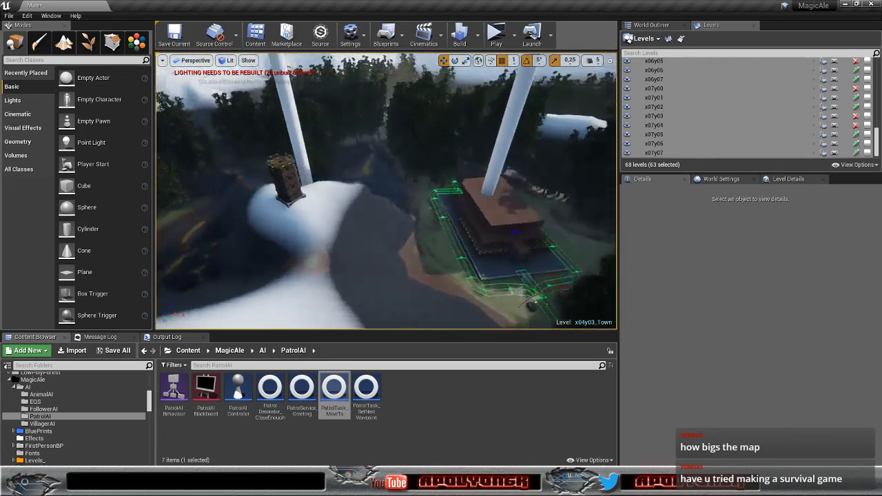
pyautogui.moveTo(386, 191); pyautogui.dragTo(338, 193, button='right')
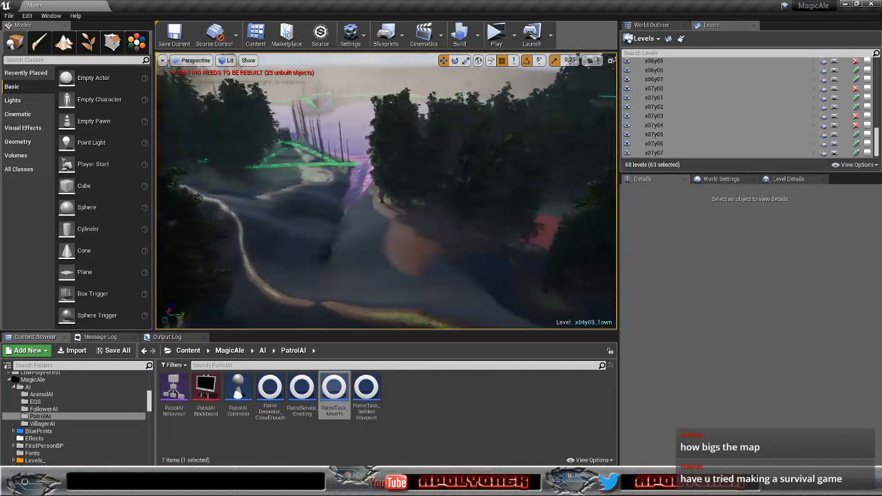
pyautogui.moveTo(386, 190); pyautogui.dragTo(454, 190, button='right')
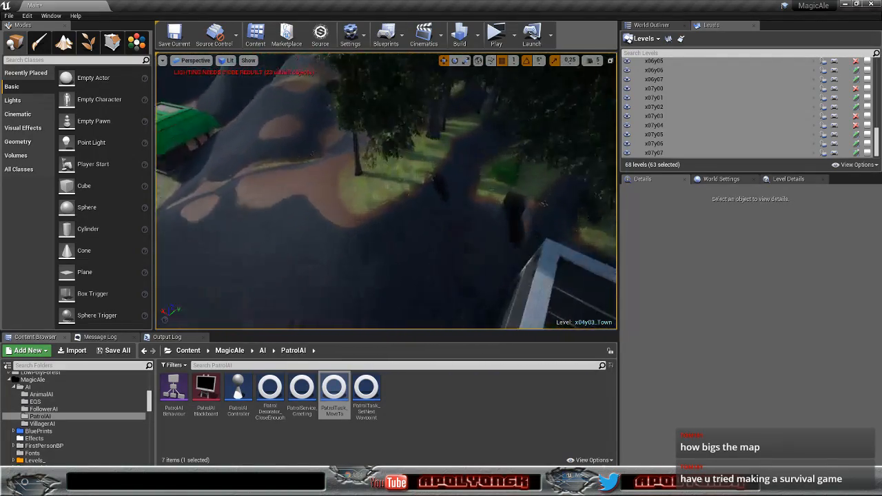
pyautogui.moveTo(386, 191); pyautogui.dragTo(386, 248, button='right')
pyautogui.moveTo(386, 191); pyautogui.dragTo(430, 170, button='right')
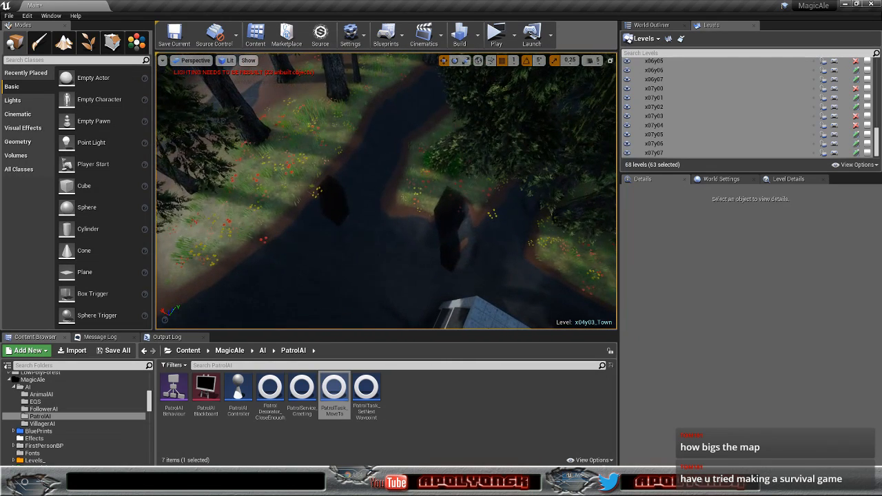
# Step: Try to smooth the dark terrain defect on the stream bank with the landscape Smooth tool
pyautogui.click(63, 42)
pyautogui.click(36, 114)
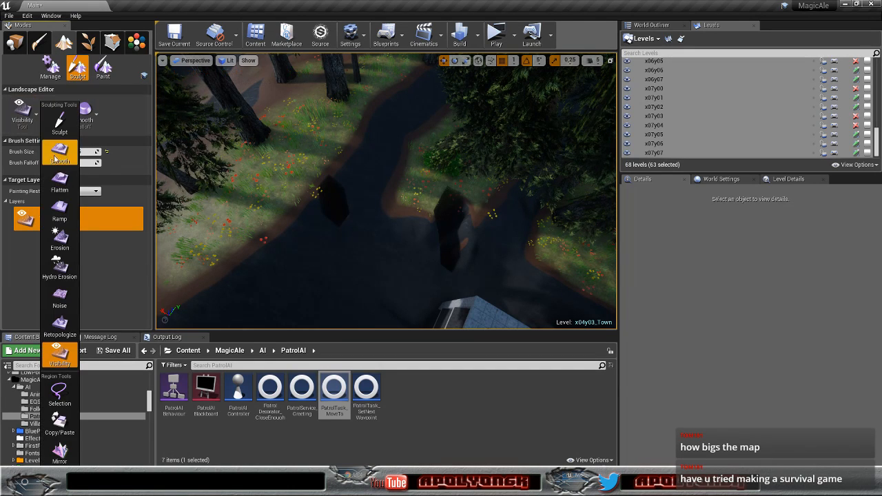
pyautogui.click(61, 149)
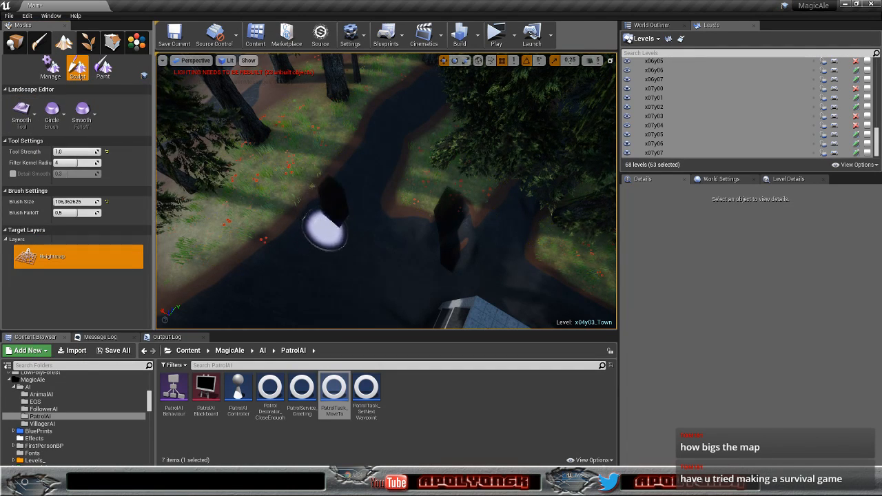
pyautogui.moveTo(344, 183); pyautogui.dragTo(359, 230)
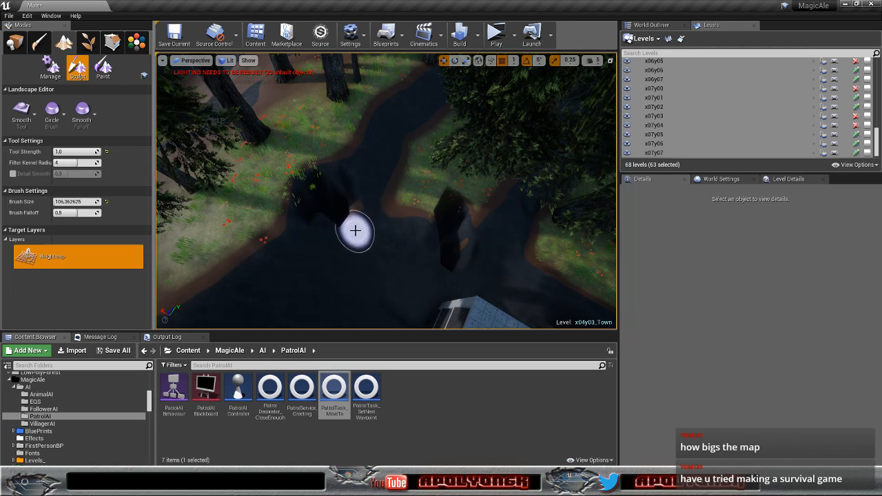
# Step: Flatten the dark terrain defects on both stream banks near the wall corner, and return to the Smooth tool
pyautogui.click(35, 114)
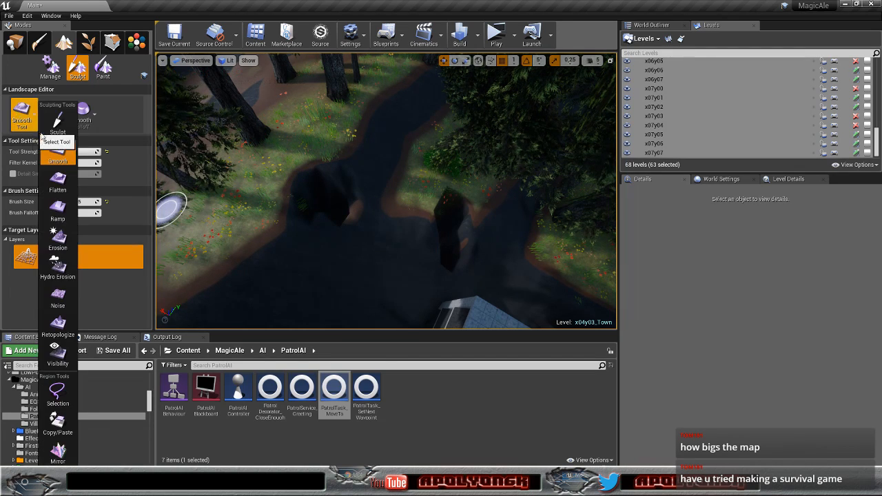
pyautogui.click(61, 182)
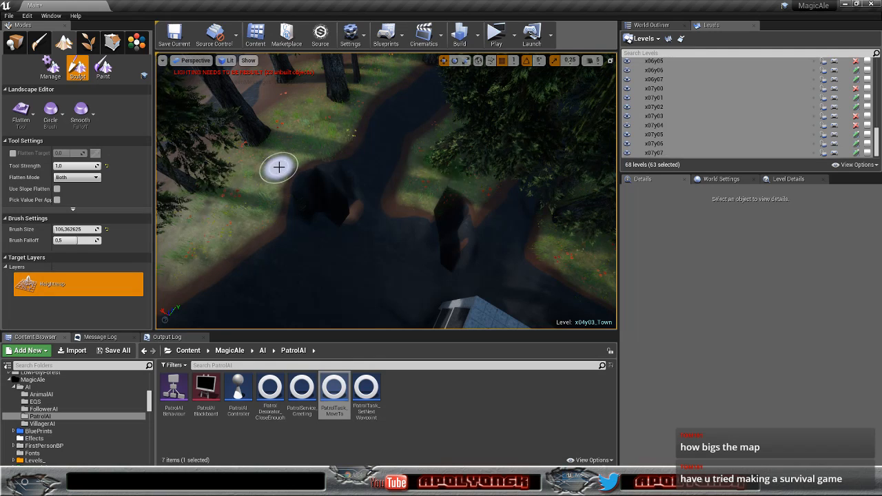
pyautogui.moveTo(331, 168)
pyautogui.mouseDown()
pyautogui.moveTo(345, 191)
pyautogui.moveTo(291, 211)
pyautogui.moveTo(324, 163)
pyautogui.moveTo(397, 238)
pyautogui.moveTo(459, 184)
pyautogui.moveTo(445, 237)
pyautogui.moveTo(460, 172)
pyautogui.moveTo(457, 230)
pyautogui.moveTo(417, 208)
pyautogui.mouseUp()
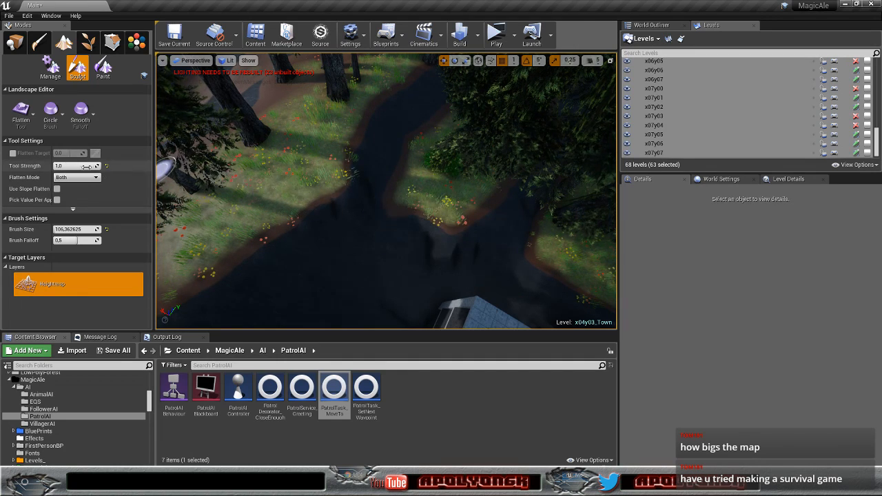
pyautogui.click(27, 120)
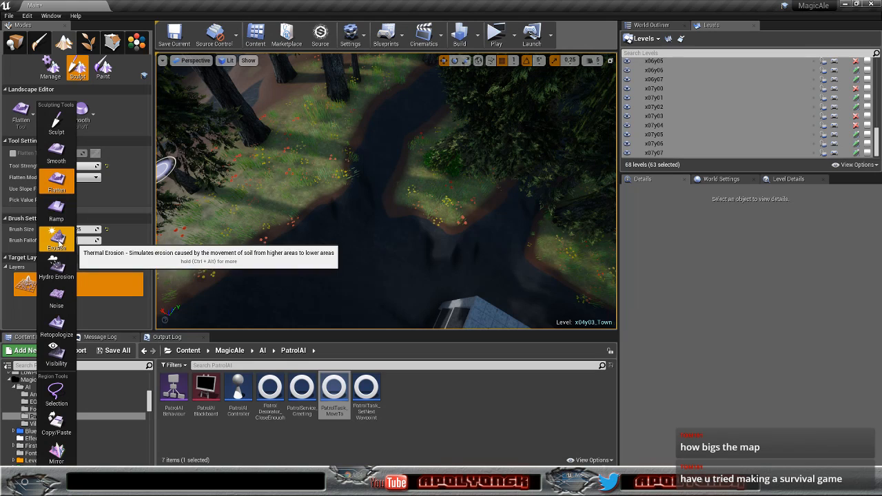
pyautogui.click(55, 158)
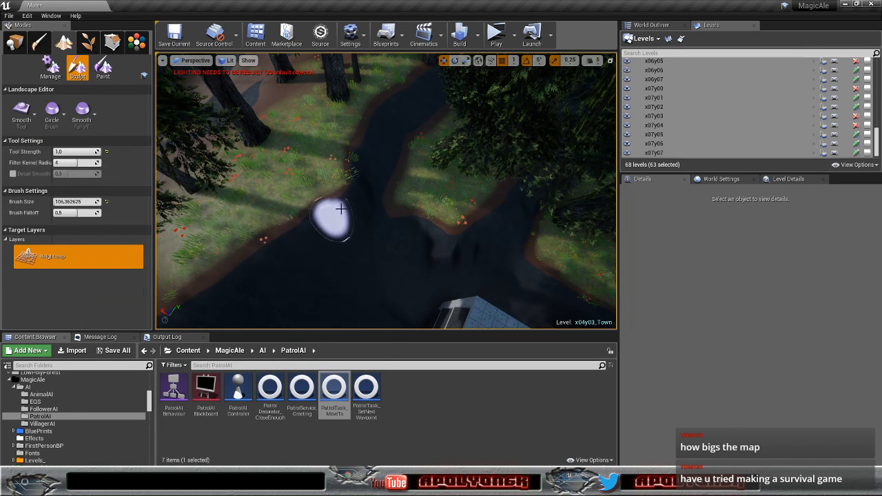
# Step: Examine the map from the town wall across the snowy mountains and forest to the purple river bridge, and return above the town
pyautogui.press('w')
pyautogui.moveTo(490, 256); pyautogui.dragTo(552, 257, button='right')
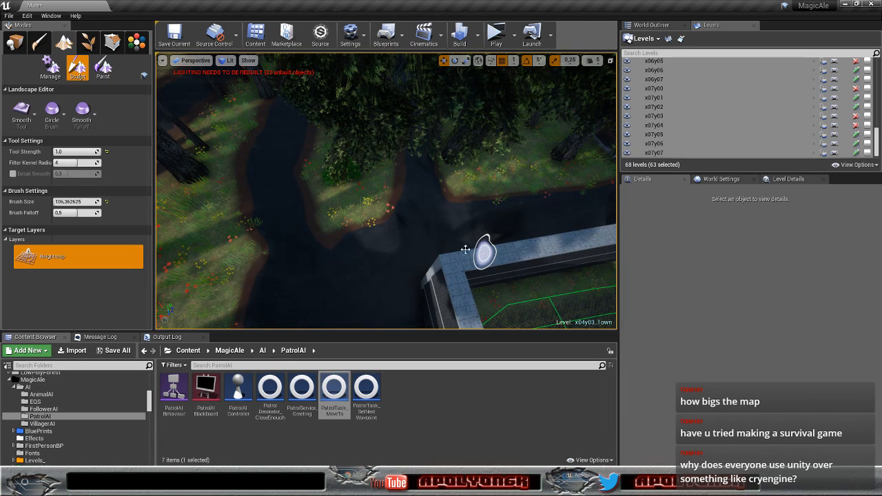
pyautogui.moveTo(437, 203)
pyautogui.mouseDown(button='right')
pyautogui.moveTo(414, 220)
pyautogui.moveTo(524, 189)
pyautogui.moveTo(513, 227)
pyautogui.moveTo(483, 220)
pyautogui.mouseUp(button='right')
pyautogui.press('w')
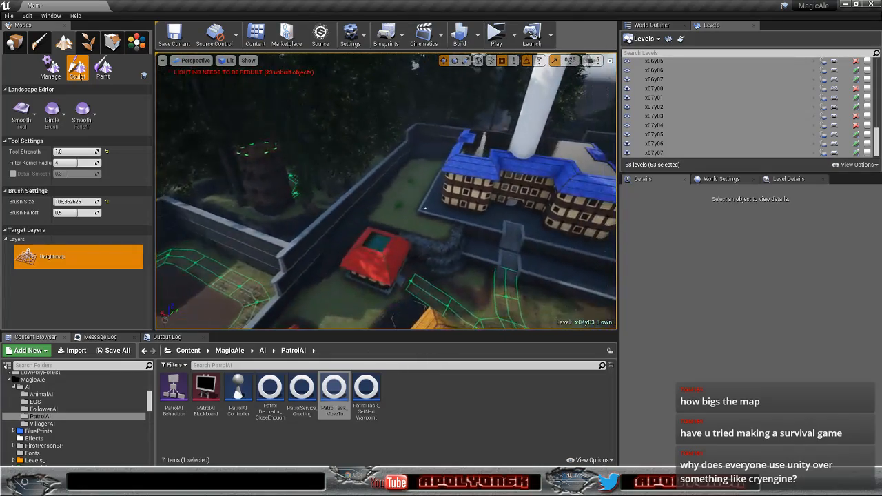
pyautogui.moveTo(386, 191)
pyautogui.mouseDown(button='right')
pyautogui.moveTo(424, 181)
pyautogui.moveTo(359, 191)
pyautogui.moveTo(380, 188)
pyautogui.moveTo(388, 201)
pyautogui.mouseUp(button='right')
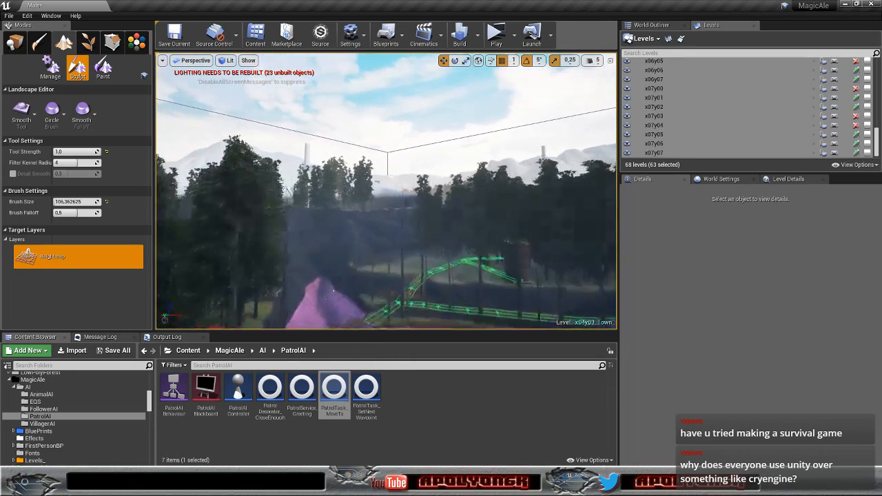
pyautogui.moveTo(385, 191)
pyautogui.mouseDown(button='right')
pyautogui.moveTo(372, 192)
pyautogui.moveTo(387, 210)
pyautogui.moveTo(371, 183)
pyautogui.mouseUp(button='right')
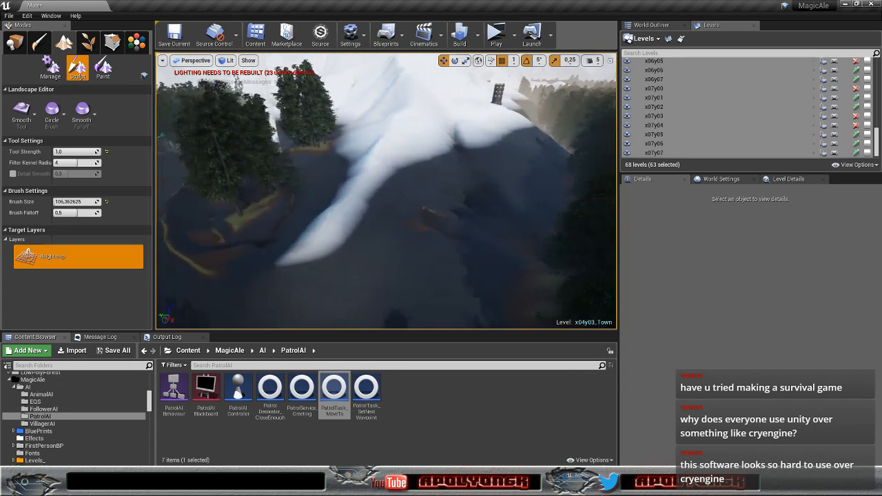
pyautogui.moveTo(386, 190); pyautogui.dragTo(389, 204, button='right')
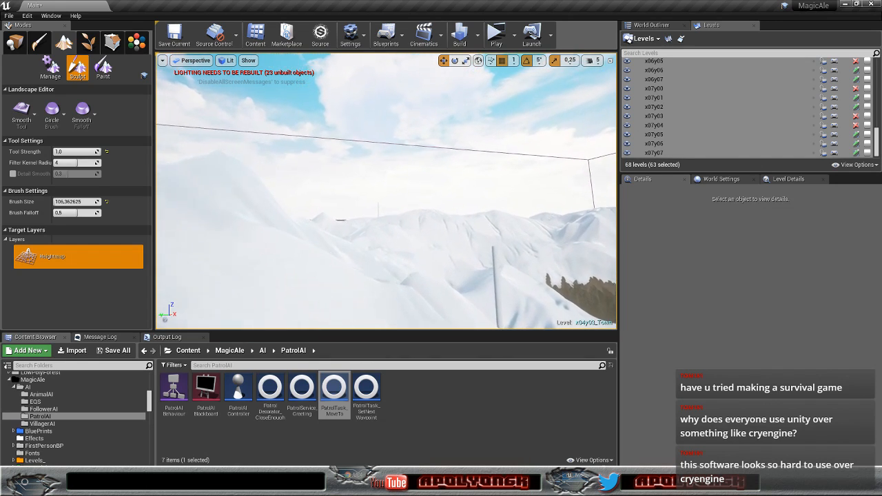
pyautogui.moveTo(439, 205); pyautogui.dragTo(438, 210, button='right')
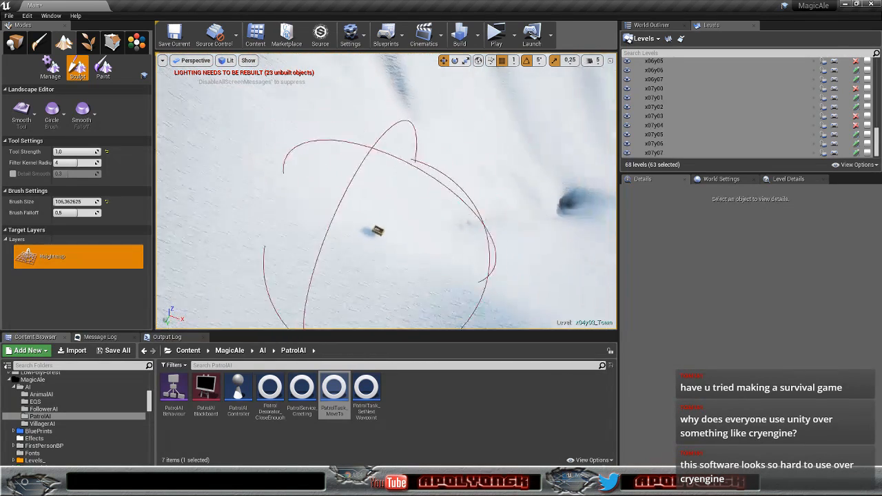
pyautogui.moveTo(386, 207)
pyautogui.mouseDown(button='right')
pyautogui.moveTo(368, 182)
pyautogui.moveTo(435, 154)
pyautogui.mouseUp(button='right')
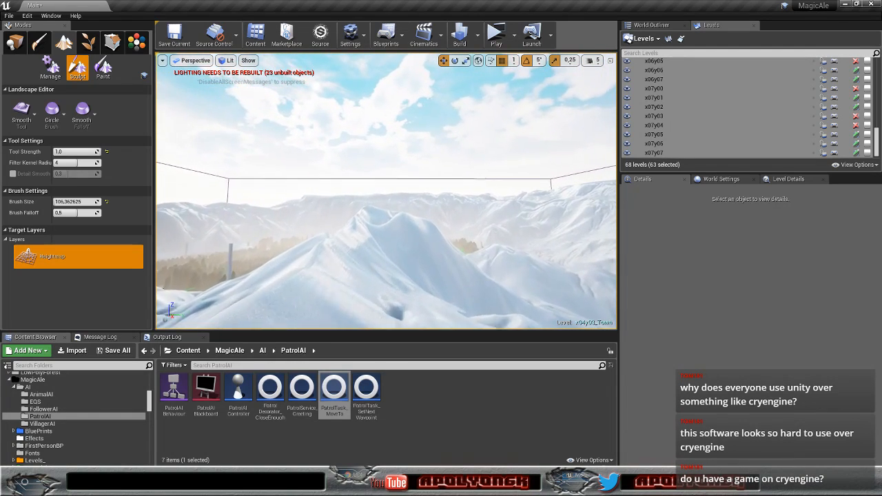
pyautogui.press('w')
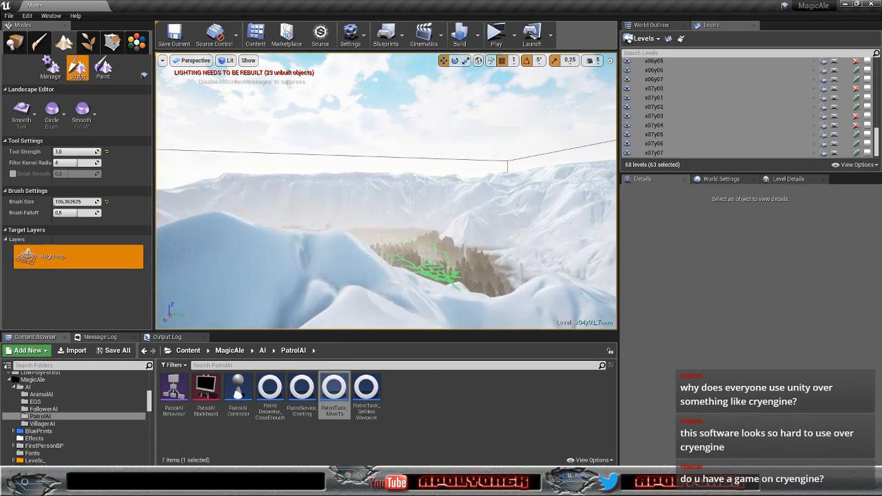
pyautogui.moveTo(386, 207); pyautogui.dragTo(417, 232, button='right')
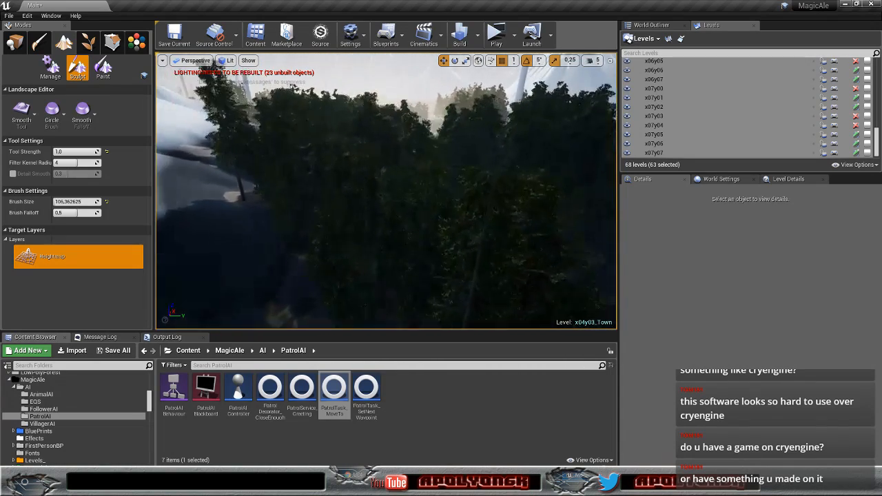
pyautogui.moveTo(410, 234)
pyautogui.mouseDown(button='right')
pyautogui.moveTo(407, 253)
pyautogui.moveTo(421, 242)
pyautogui.moveTo(431, 270)
pyautogui.moveTo(409, 240)
pyautogui.mouseUp(button='right')
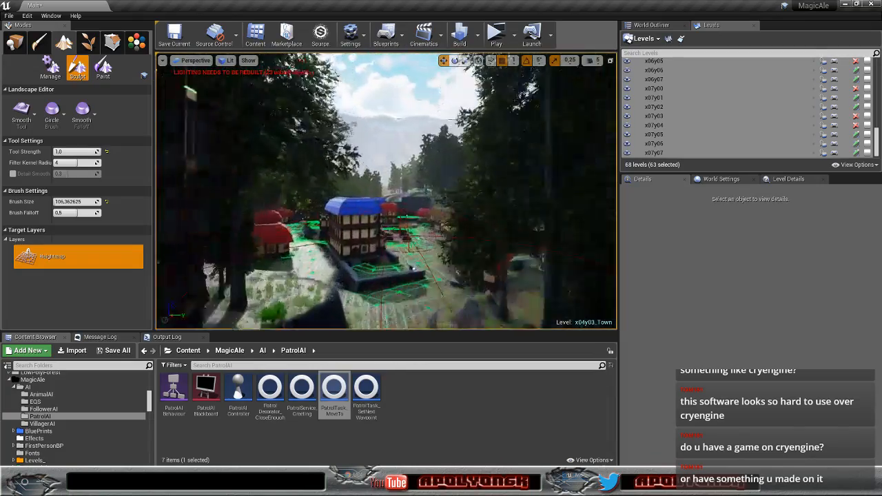
pyautogui.press('s')
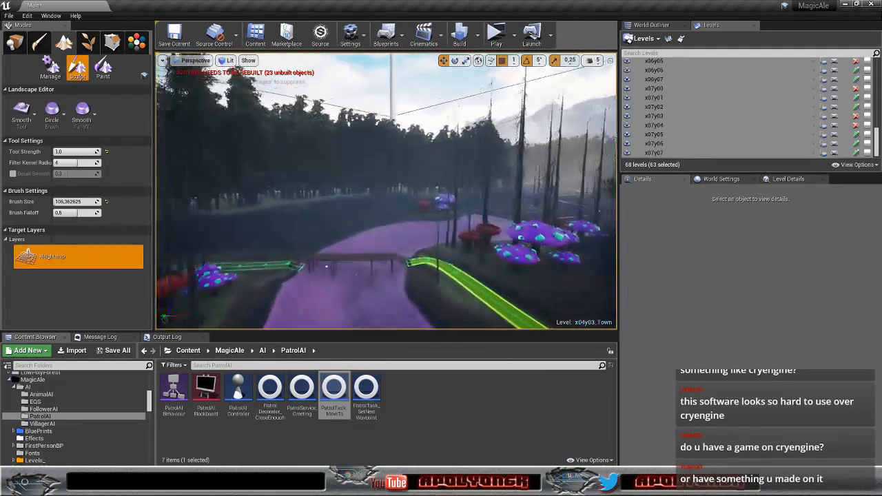
pyautogui.moveTo(386, 191); pyautogui.dragTo(358, 173, button='right')
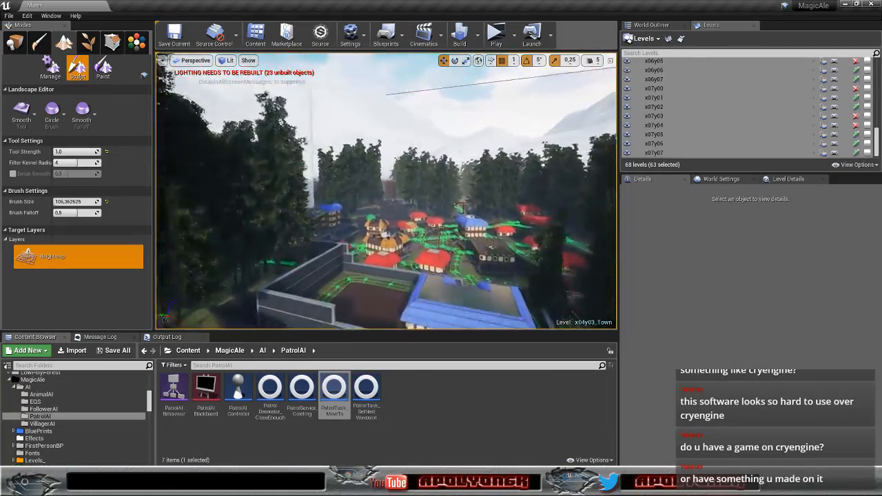
# Step: Leave landscape sculpting for placement mode while overlooking the town centre
pyautogui.press('w')
pyautogui.moveTo(397, 208); pyautogui.dragTo(396, 244, button='right')
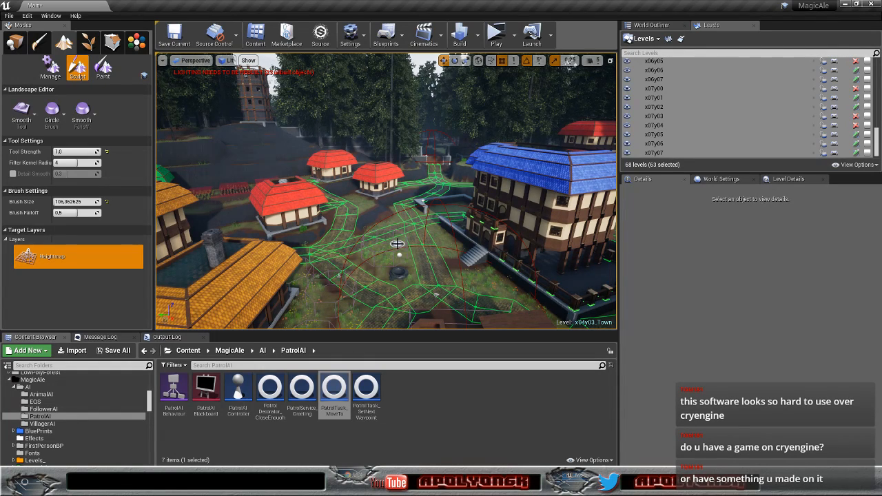
pyautogui.moveTo(397, 259); pyautogui.dragTo(330, 231, button='right')
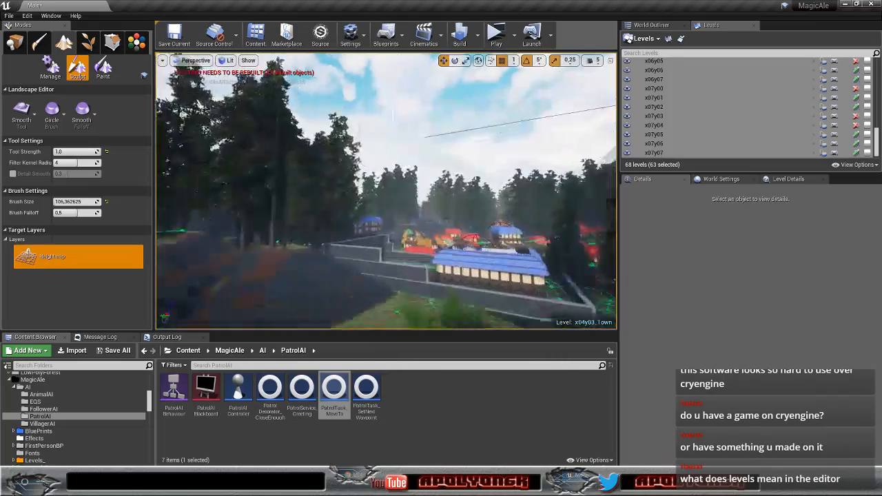
pyautogui.press('w')
pyautogui.moveTo(395, 250); pyautogui.dragTo(395, 281, button='right')
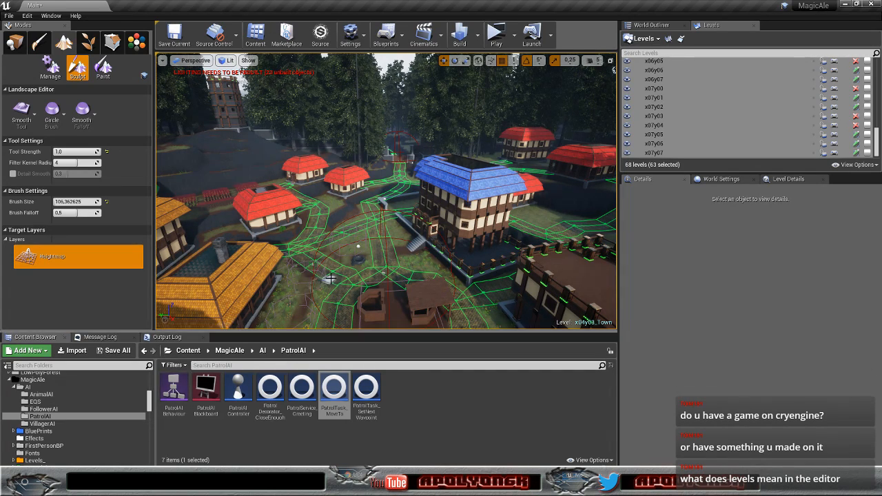
pyautogui.click(14, 43)
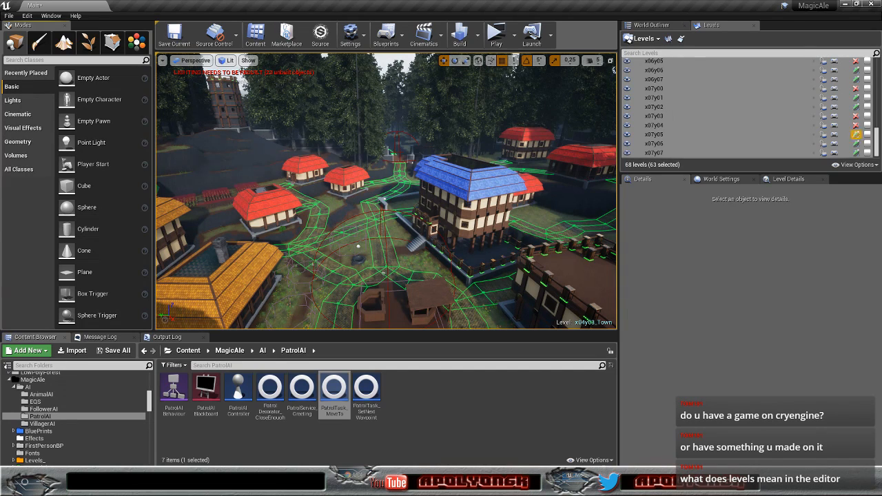
# Step: Temporarily hide the x04y03_Town level to view its tile area from above, and show it again
pyautogui.moveTo(878, 142); pyautogui.dragTo(880, 117)
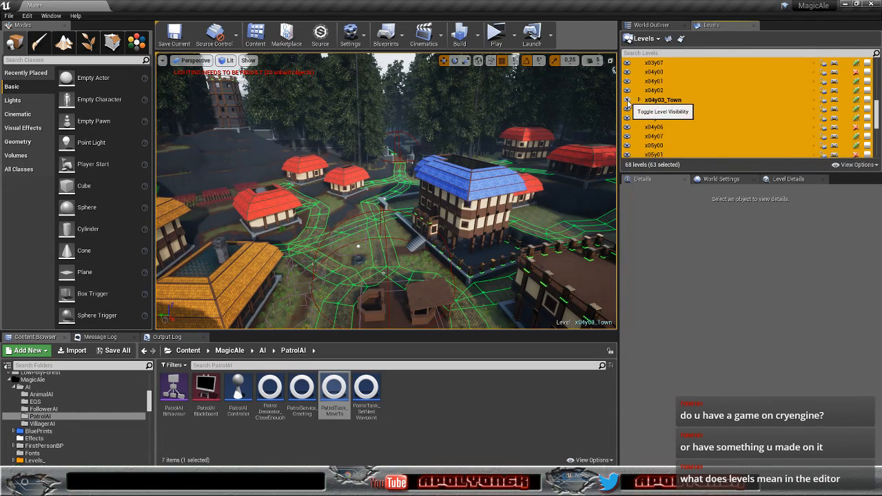
pyautogui.click(627, 100)
pyautogui.moveTo(536, 121); pyautogui.dragTo(323, 112, button='right')
pyautogui.press('s')
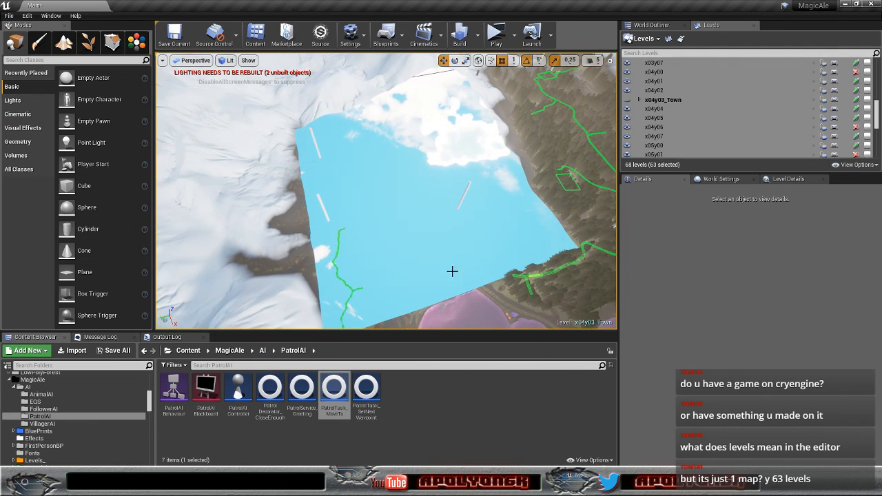
pyautogui.click(627, 102)
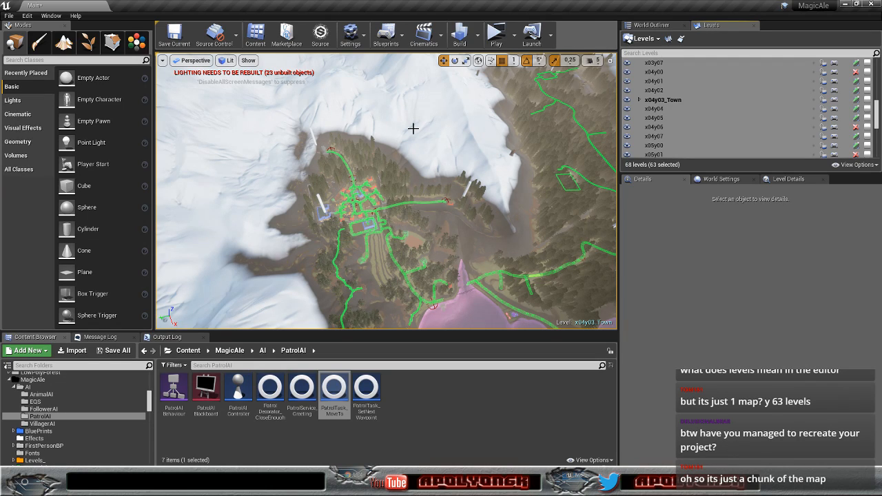
# Step: Review the full tile grid of the map in World Composition, and put its window away
pyautogui.click(791, 179)
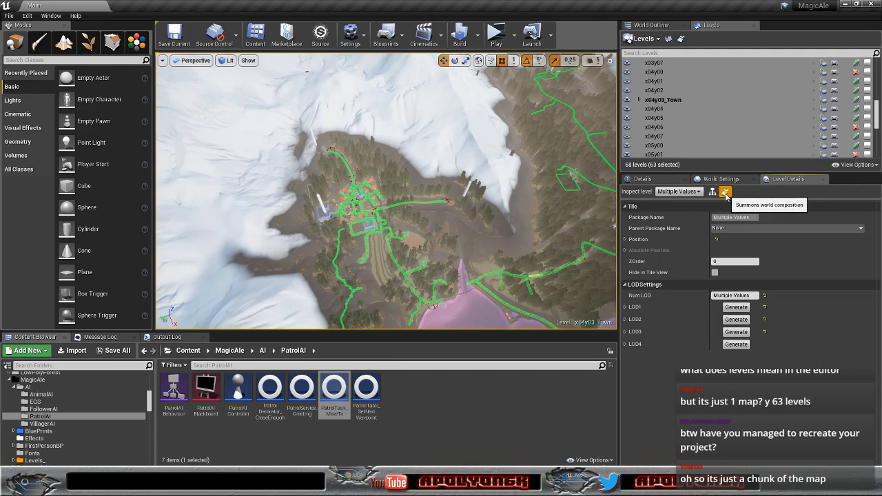
pyautogui.click(725, 192)
pyautogui.scroll(-8, 432, 213)
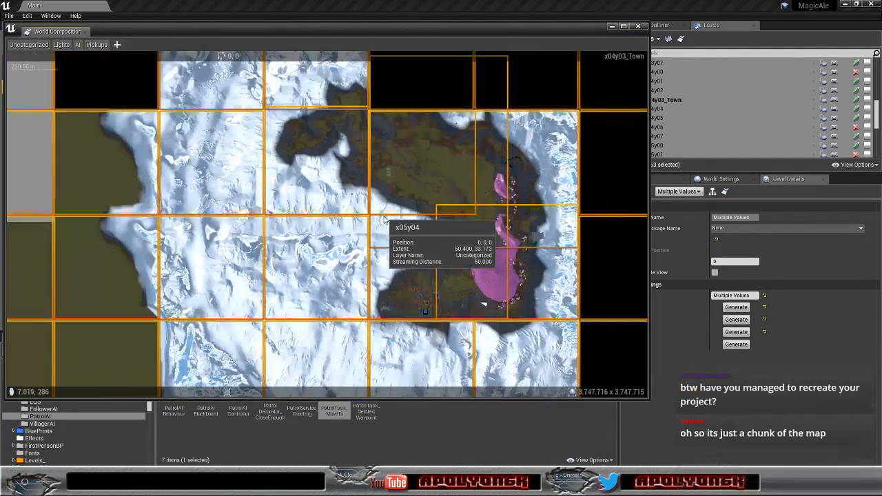
pyautogui.scroll(-1, 404, 216)
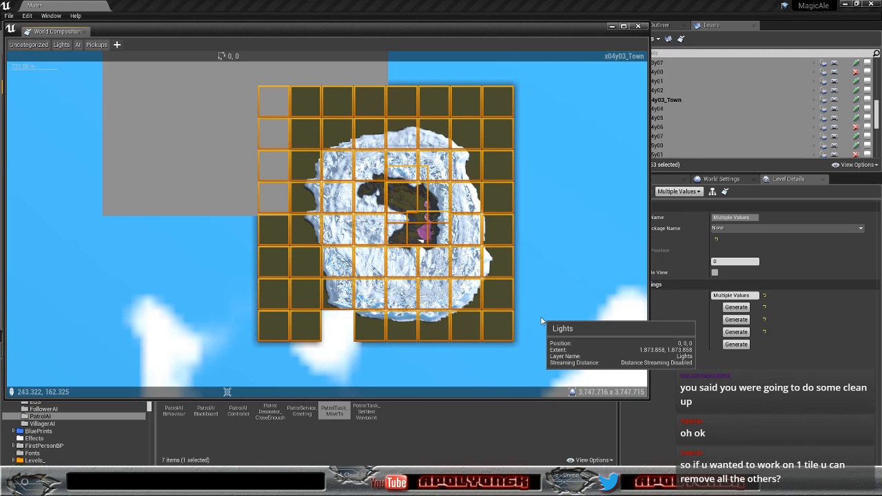
pyautogui.click(612, 27)
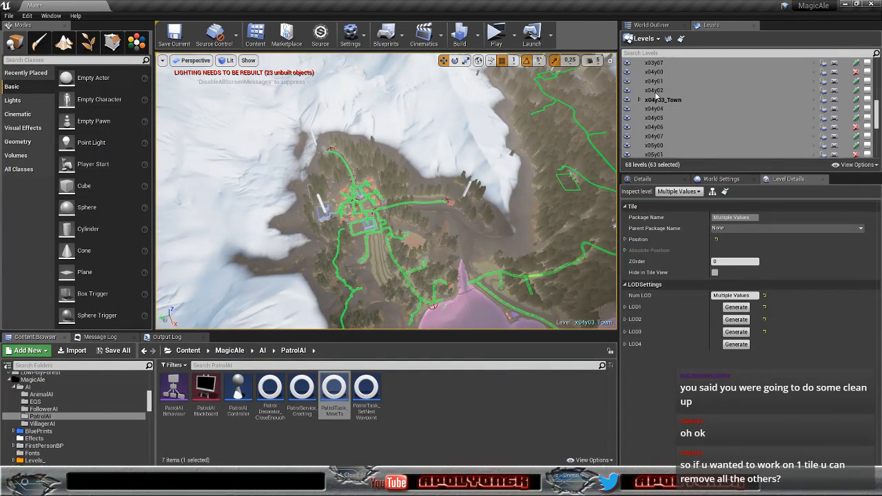
# Step: Unload every level except x04y03_Town, Lights and the Persistent Level, discarding the unsaved changes
pyautogui.click(665, 102)
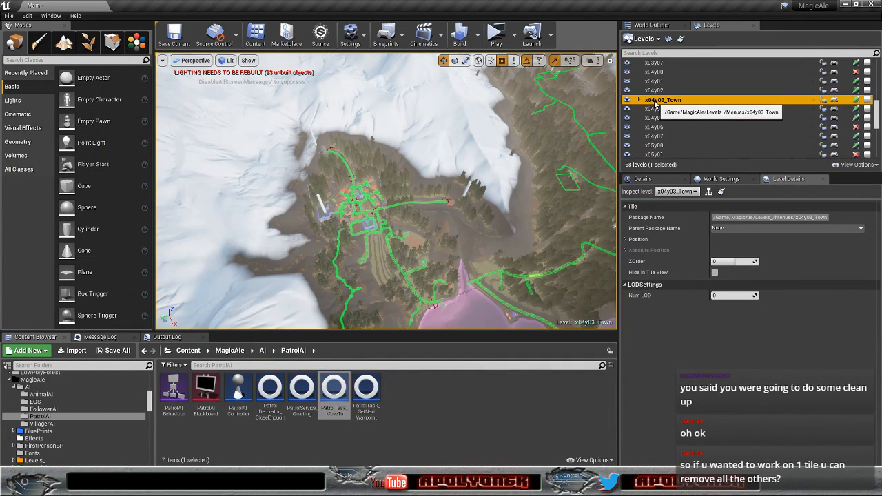
pyautogui.rightClick(655, 102)
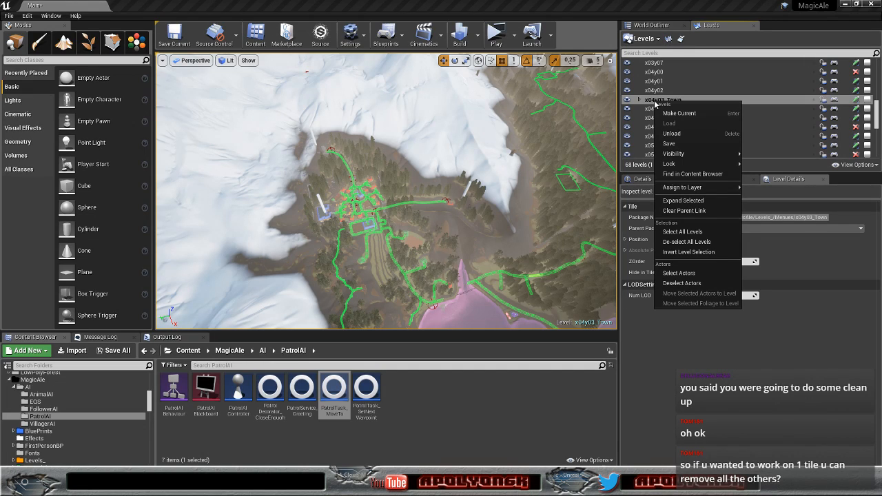
pyautogui.click(687, 252)
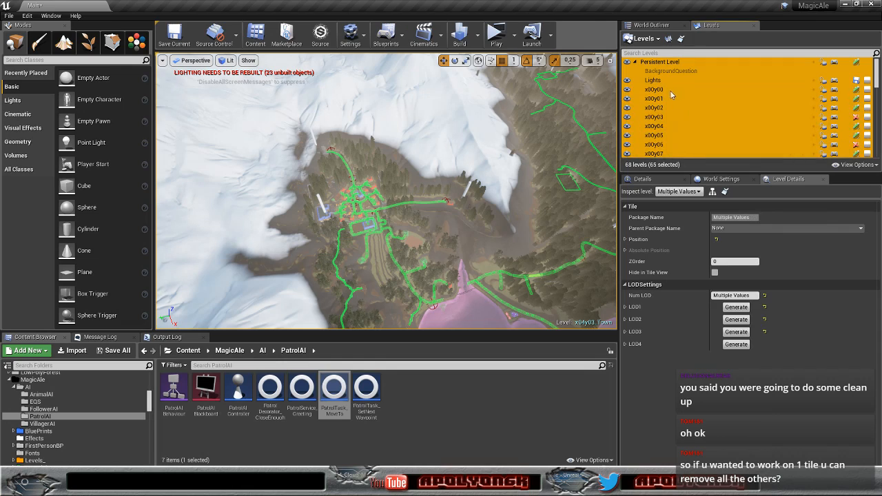
pyautogui.keyDown('ctrl'); pyautogui.click(659, 81); pyautogui.keyUp('ctrl')
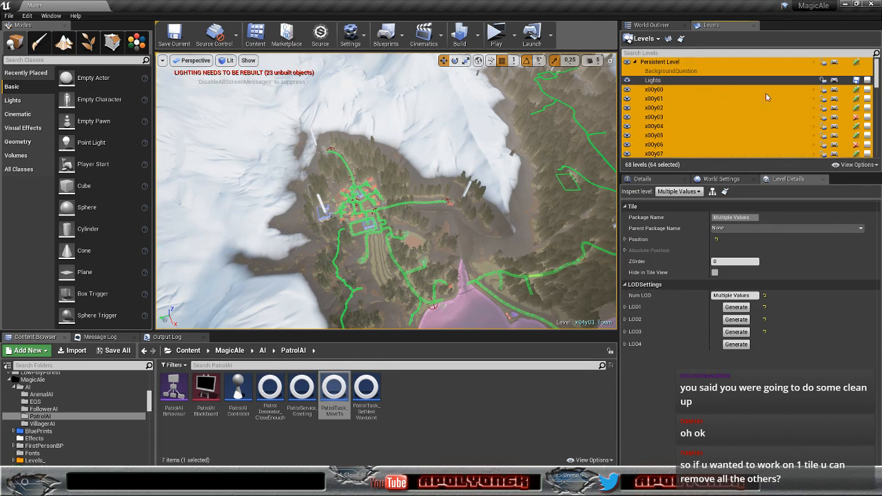
pyautogui.keyDown('ctrl'); pyautogui.click(668, 62); pyautogui.keyUp('ctrl')
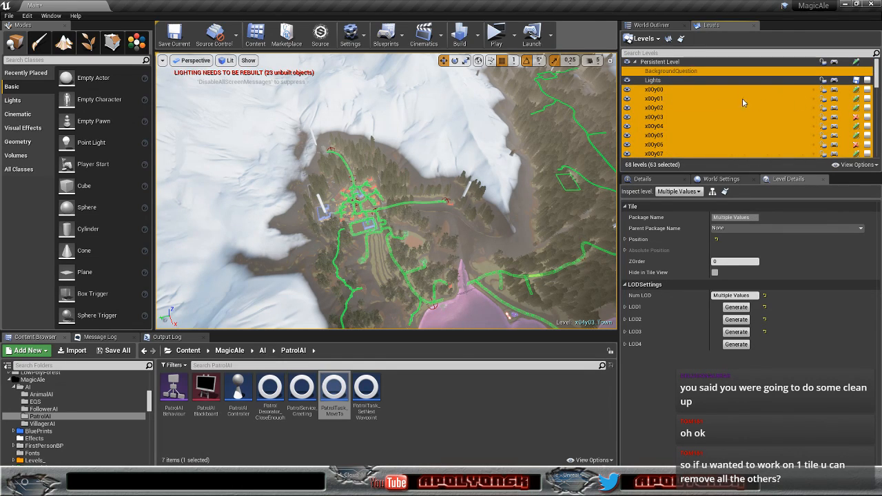
pyautogui.rightClick(659, 93)
pyautogui.click(672, 106)
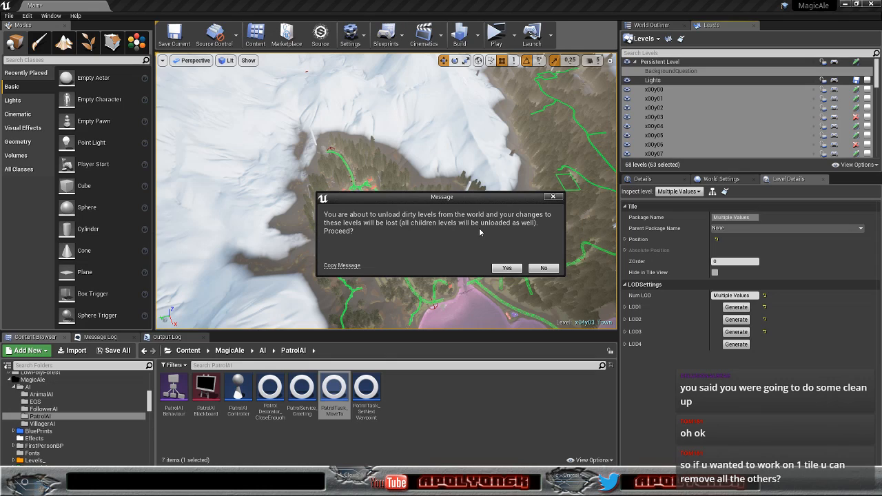
pyautogui.click(505, 268)
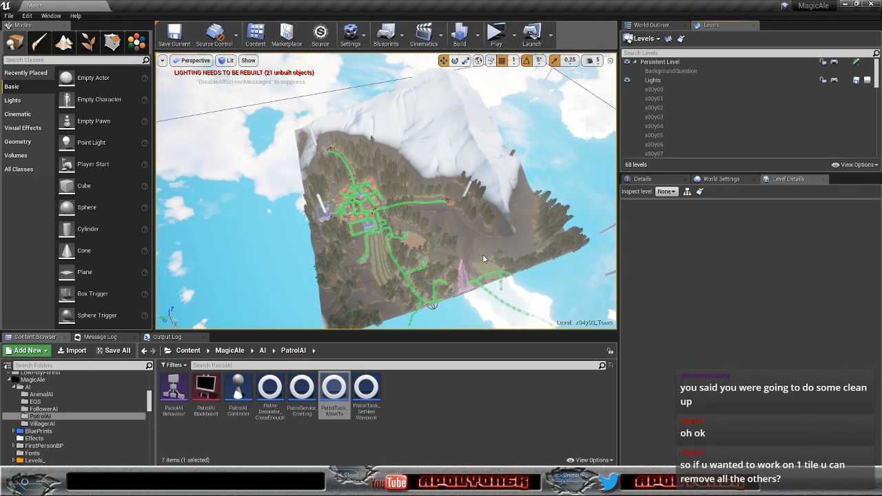
# Step: Inspect the isolated town tile from above and the red-roofed building inside the rock cave
pyautogui.moveTo(482, 252); pyautogui.dragTo(478, 206, button='right')
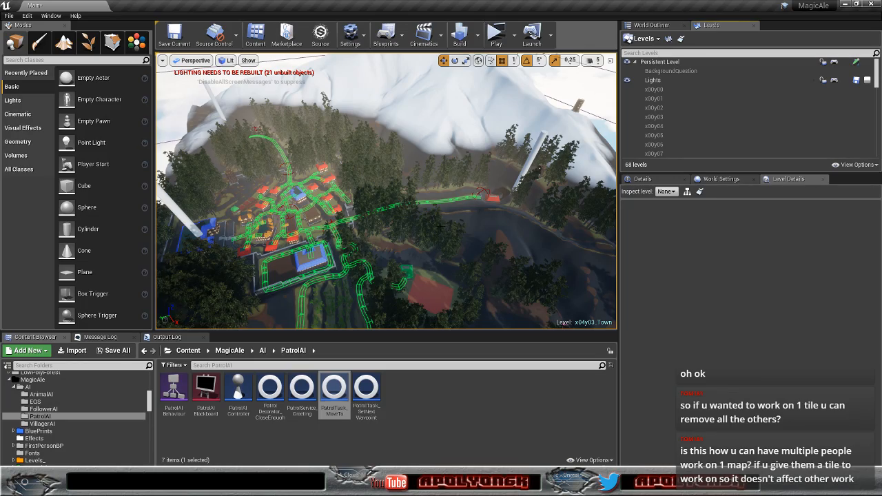
pyautogui.moveTo(430, 241)
pyautogui.mouseDown(button='right')
pyautogui.moveTo(390, 242)
pyautogui.moveTo(369, 262)
pyautogui.moveTo(365, 281)
pyautogui.moveTo(361, 258)
pyautogui.moveTo(431, 241)
pyautogui.mouseUp(button='right')
pyautogui.press('w')
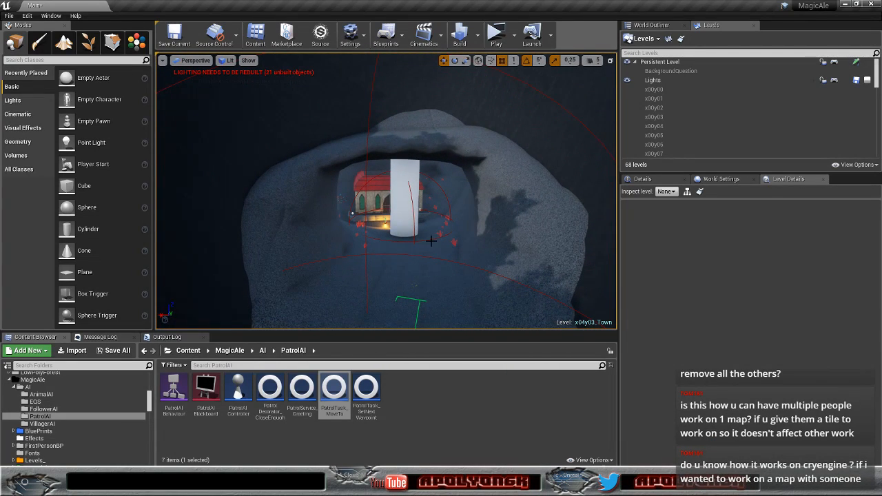
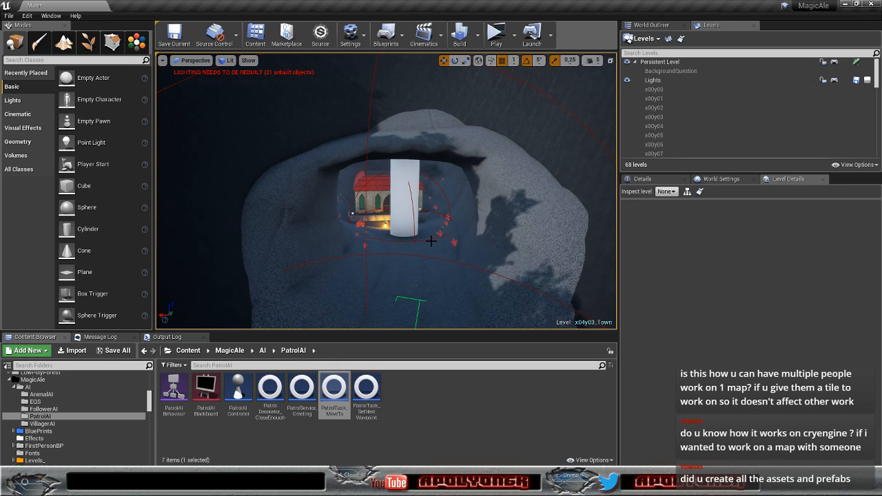
# Step: Examine a red-roofed town house and its surroundings by selecting its wall, roof and foundation pieces
pyautogui.moveTo(459, 247); pyautogui.dragTo(163, 299, button='right')
pyautogui.press('w')
pyautogui.press('s')
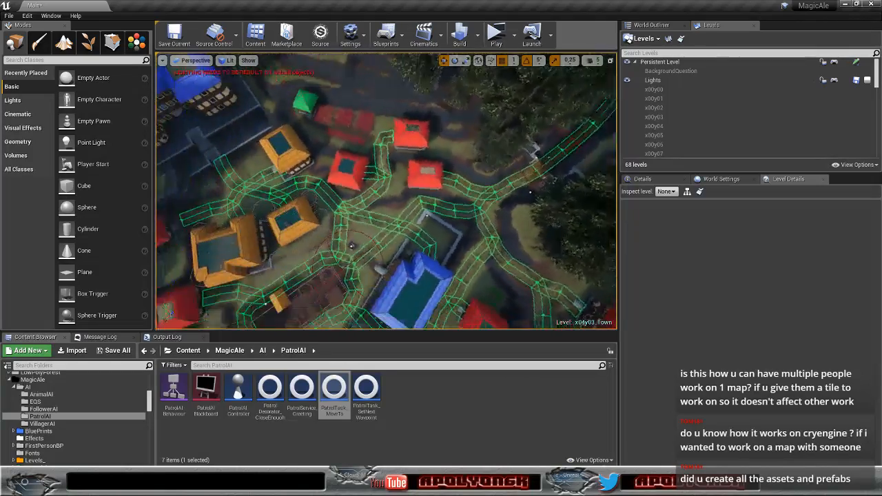
pyautogui.moveTo(386, 207); pyautogui.dragTo(492, 196, button='right')
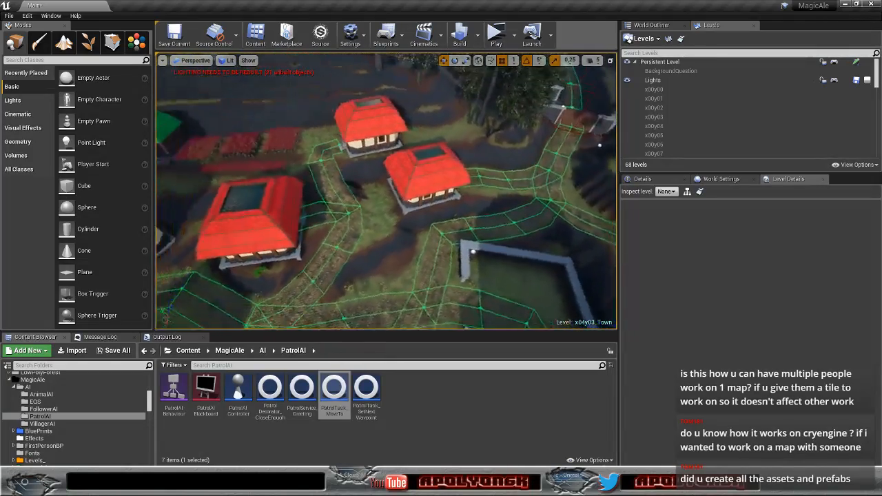
pyautogui.moveTo(385, 191); pyautogui.dragTo(331, 188, button='right')
pyautogui.press('w')
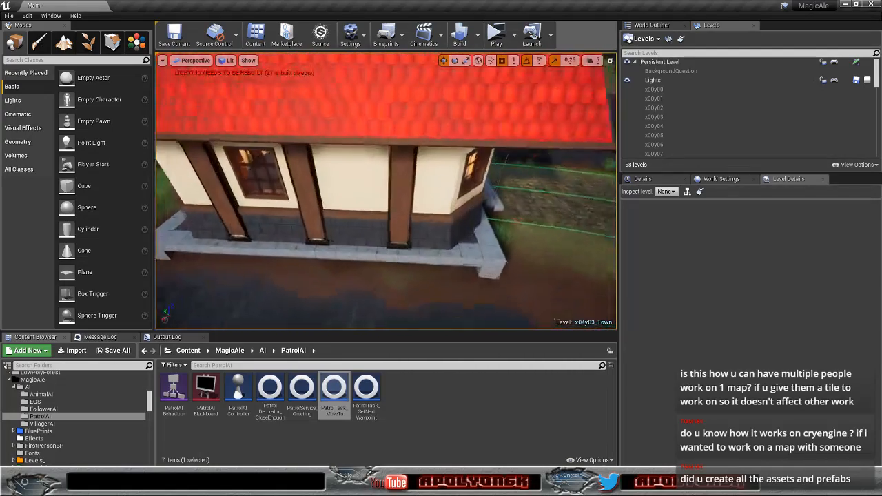
pyautogui.click(379, 213)
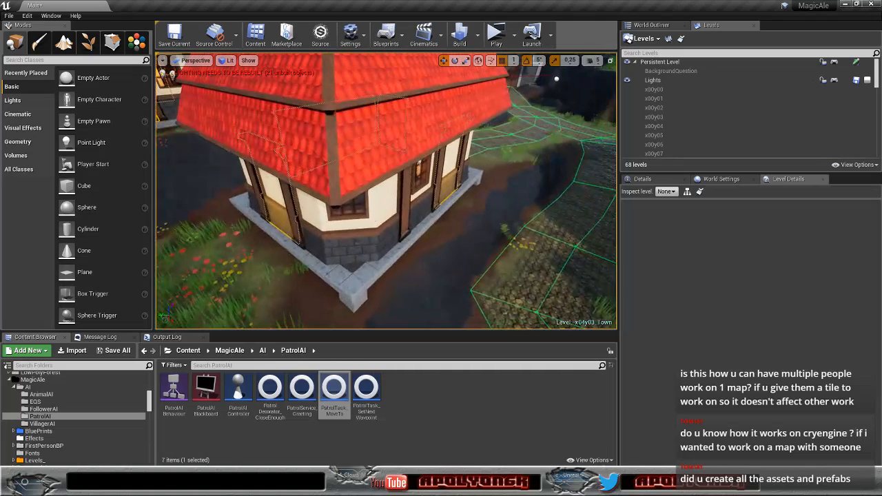
pyautogui.click(453, 113)
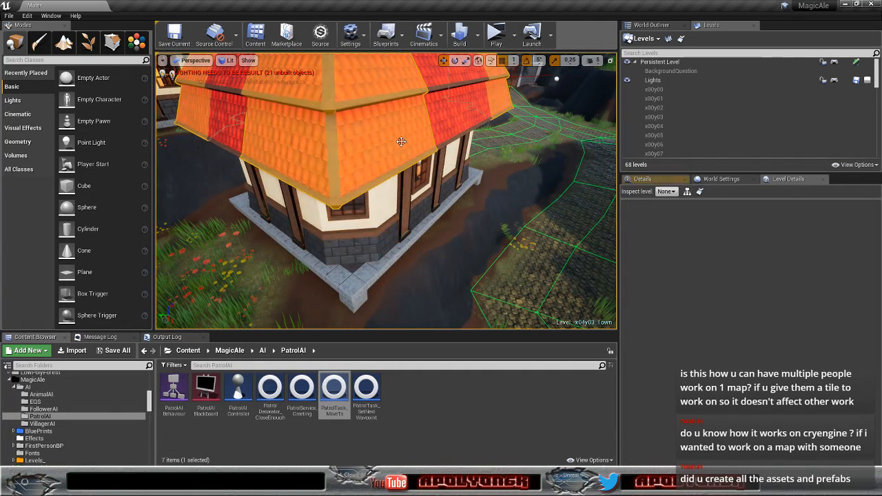
pyautogui.moveTo(386, 192); pyautogui.dragTo(344, 201, button='right')
pyautogui.press('s')
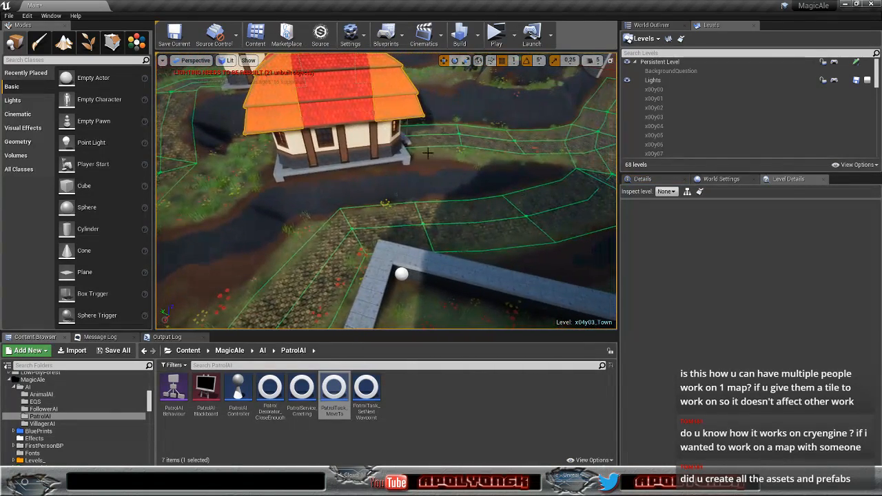
pyautogui.click(333, 195)
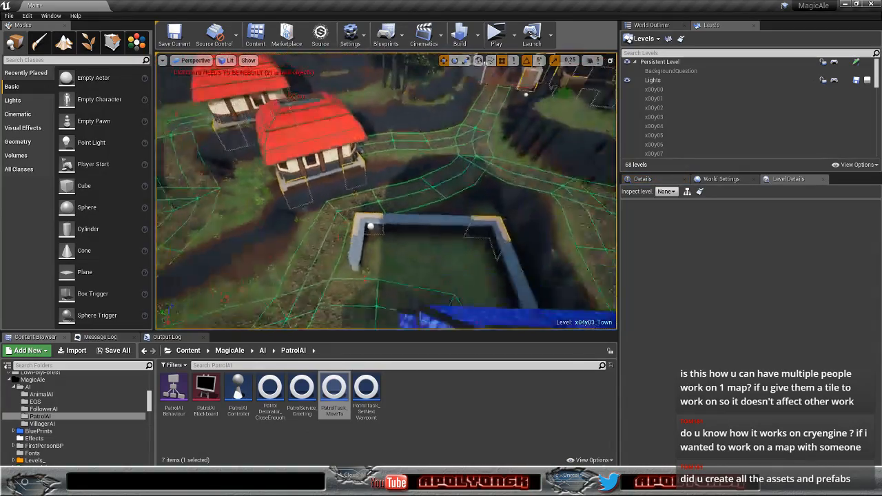
# Step: Examine the large blue-roofed building, selecting its wooden stairs, and view the market stalls from above
pyautogui.moveTo(386, 192); pyautogui.dragTo(421, 165, button='right')
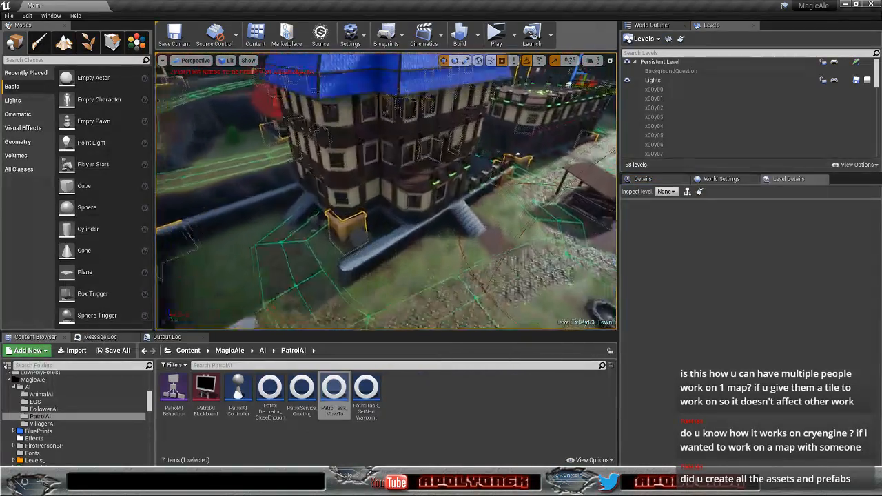
pyautogui.click(356, 209)
pyautogui.moveTo(356, 209); pyautogui.dragTo(451, 165, button='right')
pyautogui.press('w')
pyautogui.moveTo(409, 210); pyautogui.dragTo(300, 275, button='right')
pyautogui.press('s')
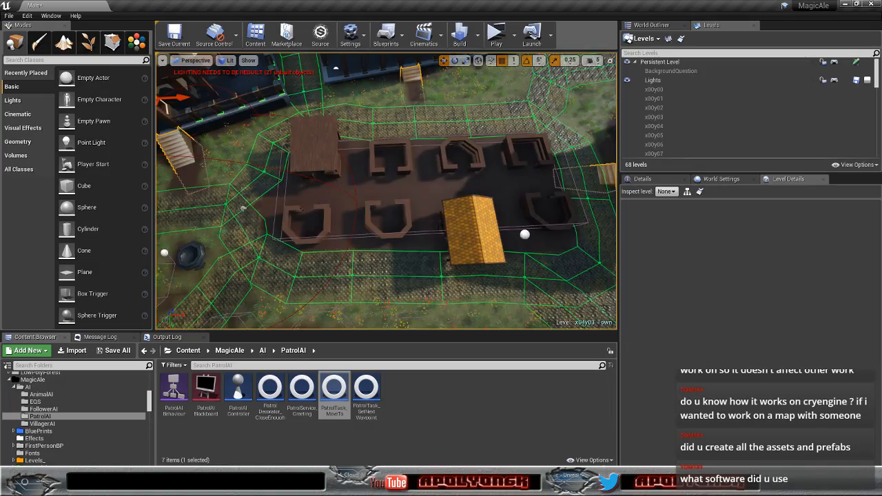
# Step: Examine the long blue-roofed building beside the town wall and the surrounding forest, and return above the town centre
pyautogui.press('w')
pyautogui.moveTo(386, 193); pyautogui.dragTo(441, 165, button='right')
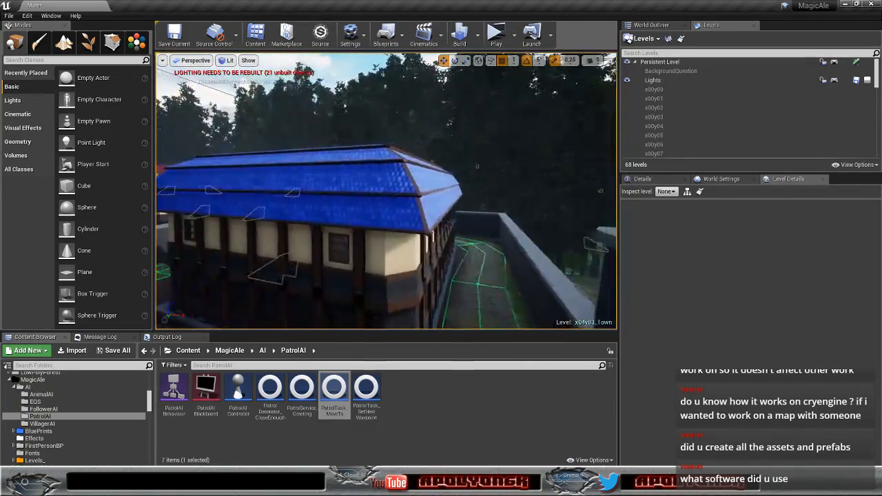
pyautogui.press('a')
pyautogui.moveTo(386, 193); pyautogui.dragTo(462, 166, button='right')
pyautogui.press('w')
pyautogui.moveTo(386, 193); pyautogui.dragTo(417, 138, button='right')
pyautogui.press('w')
pyautogui.moveTo(386, 193); pyautogui.dragTo(296, 186, button='right')
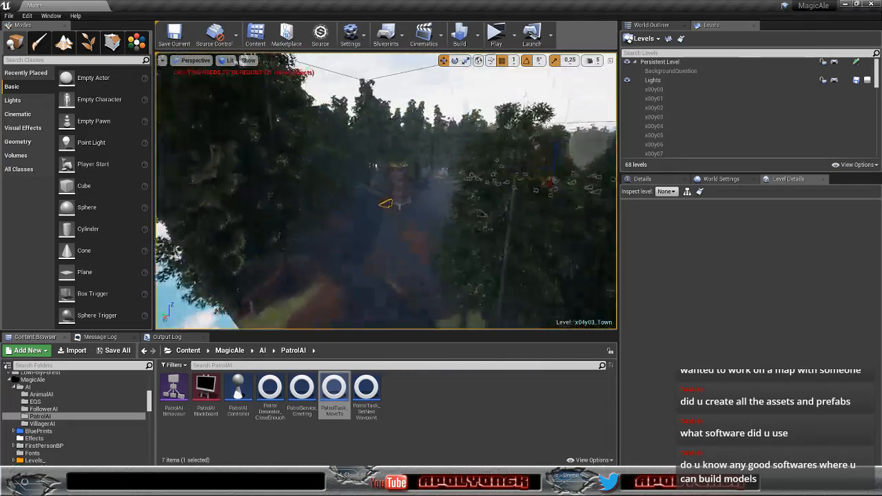
pyautogui.moveTo(386, 193); pyautogui.dragTo(406, 191, button='right')
pyautogui.press('w')
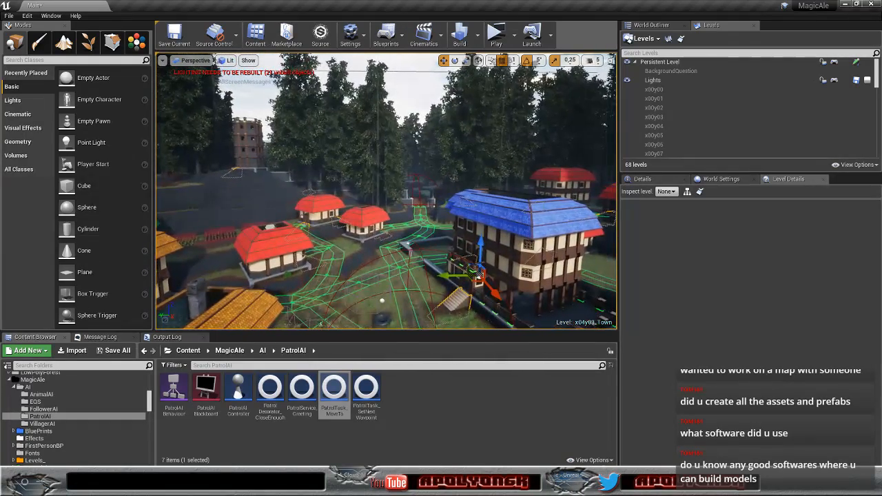
# Step: Look again at the red-roofed building in the rock cave outside the town
pyautogui.moveTo(438, 224); pyautogui.dragTo(400, 290, button='right')
pyautogui.press('s')
pyautogui.press('d')
pyautogui.press('w')
pyautogui.press('w')
pyautogui.press('w')
pyautogui.press('w')
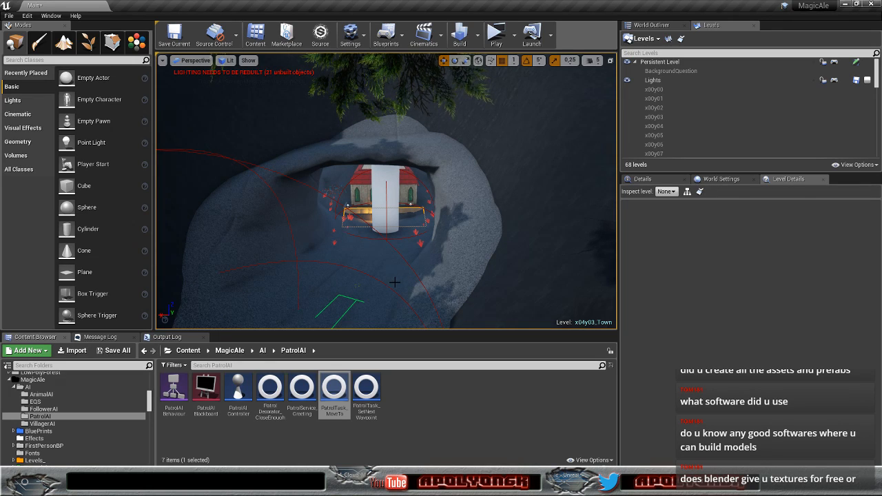
# Step: Inspect the yellow-roofed timber house in the town up close
pyautogui.moveTo(392, 267)
pyautogui.mouseDown(button='right')
pyautogui.moveTo(268, 224)
pyautogui.moveTo(311, 228)
pyautogui.moveTo(310, 256)
pyautogui.moveTo(390, 268)
pyautogui.mouseUp(button='right')
pyautogui.press('w')
pyautogui.press('s')
pyautogui.press('w')
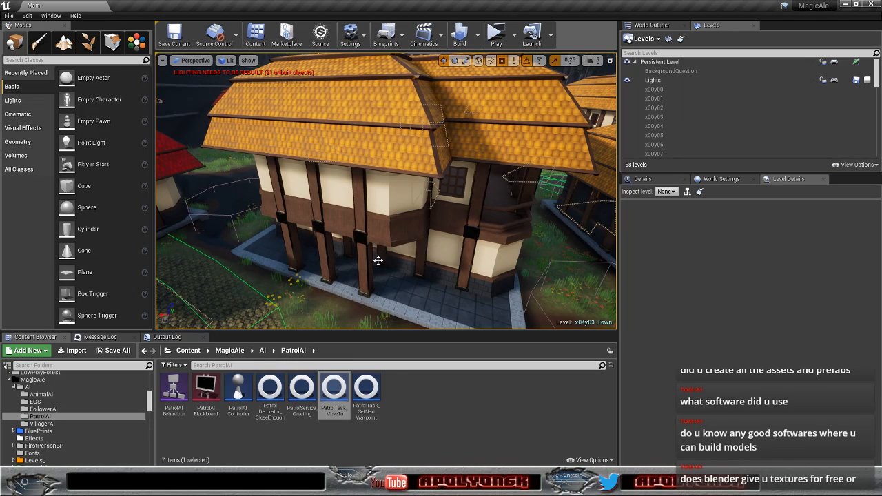
# Step: Inspect the yellow-roofed houses from above and fly to the fenced roof terrace of the neighbouring timber building
pyautogui.moveTo(338, 212); pyautogui.dragTo(330, 182, button='right')
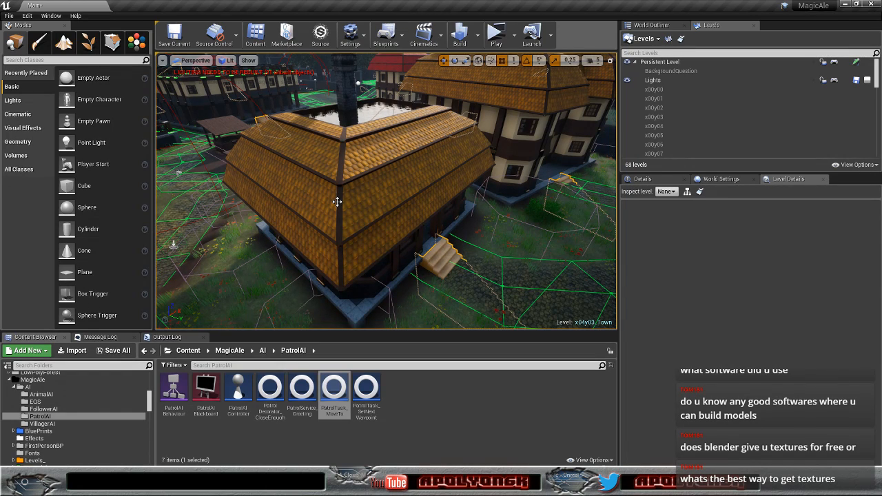
pyautogui.moveTo(323, 201)
pyautogui.mouseDown(button='right')
pyautogui.moveTo(249, 169)
pyautogui.moveTo(330, 173)
pyautogui.moveTo(282, 185)
pyautogui.moveTo(255, 241)
pyautogui.moveTo(238, 249)
pyautogui.moveTo(297, 242)
pyautogui.moveTo(277, 217)
pyautogui.moveTo(315, 215)
pyautogui.mouseUp(button='right')
pyautogui.press('w')
pyautogui.press('s')
pyautogui.press('w')
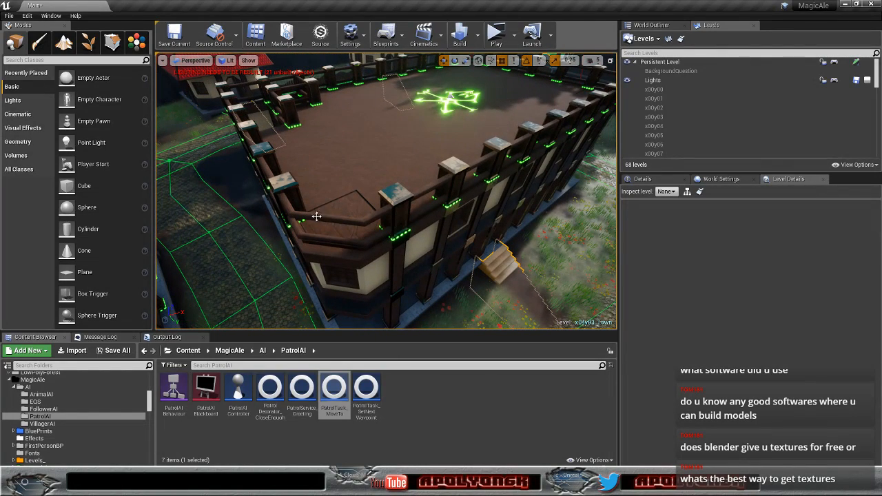
# Step: Select the balcony pillars around the roof terrace, show their details and open the BalconyPillar static mesh
pyautogui.click(390, 197)
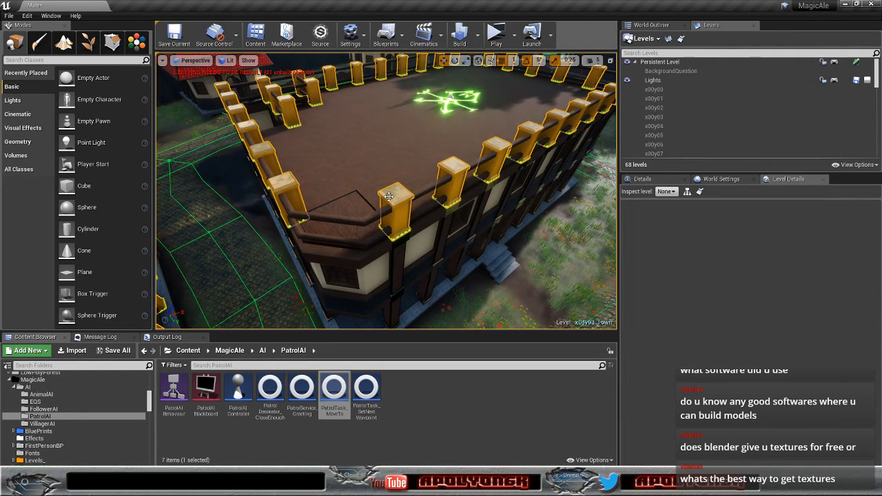
pyautogui.scroll(3, 392, 193)
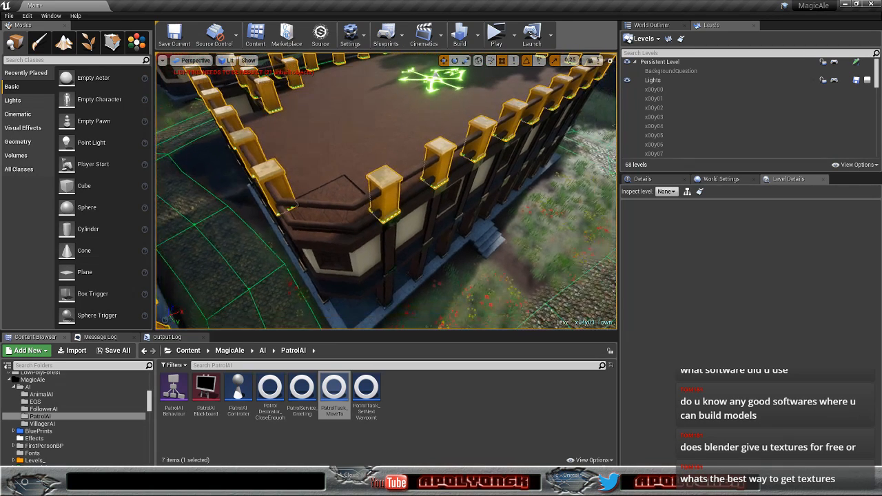
pyautogui.scroll(6, 396, 186)
pyautogui.scroll(-2, 396, 186)
pyautogui.moveTo(397, 180); pyautogui.dragTo(377, 163, button='right')
pyautogui.click(417, 186)
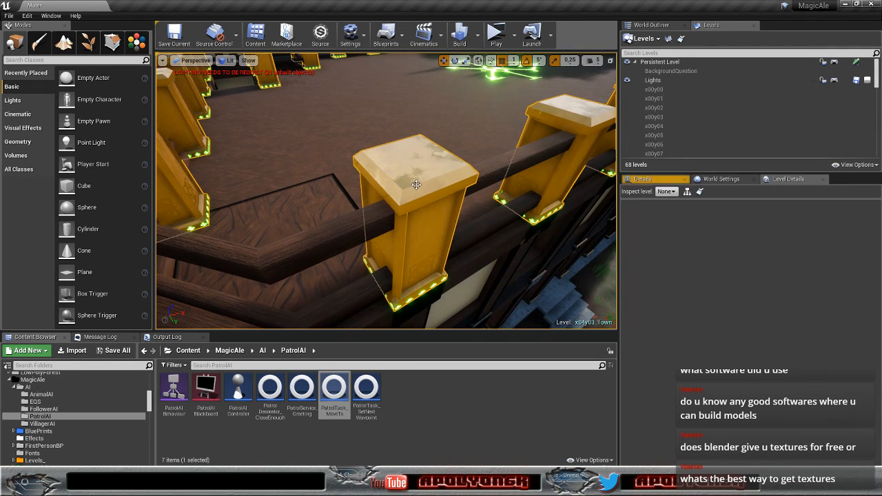
pyautogui.click(644, 179)
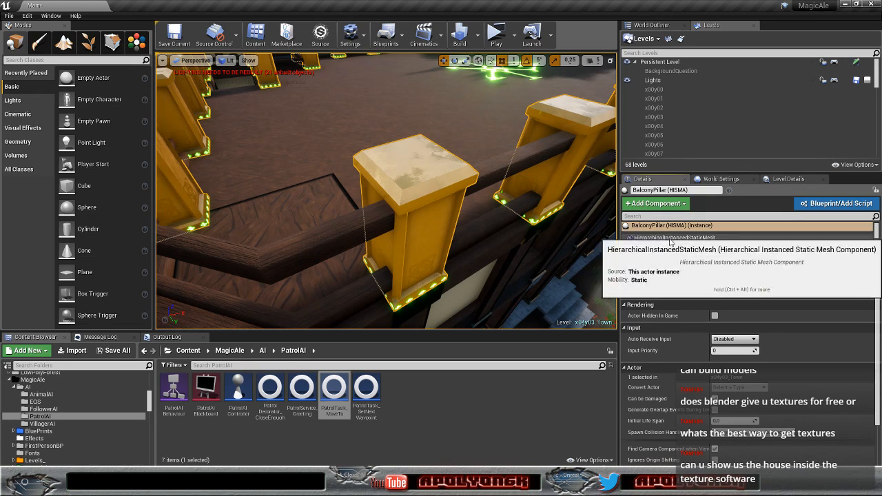
pyautogui.click(668, 238)
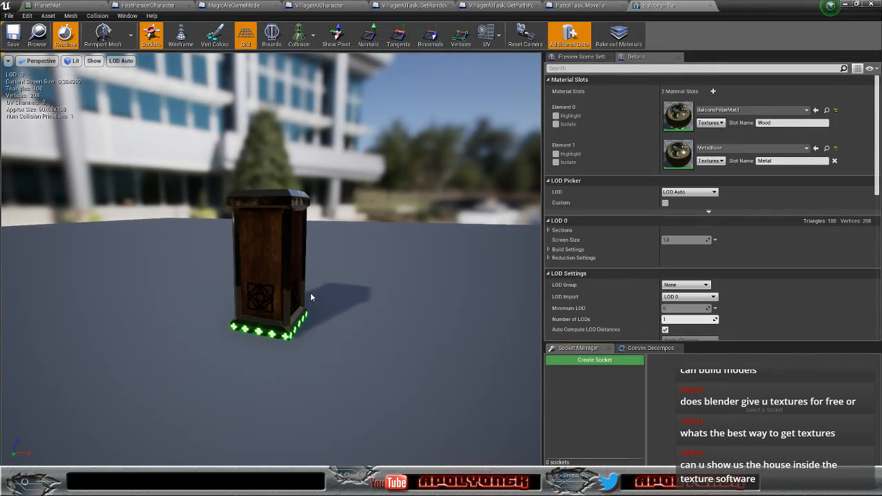
# Step: Examine the BalconyPillar mesh up close from several sides and return to the town level
pyautogui.scroll(2, 276, 279)
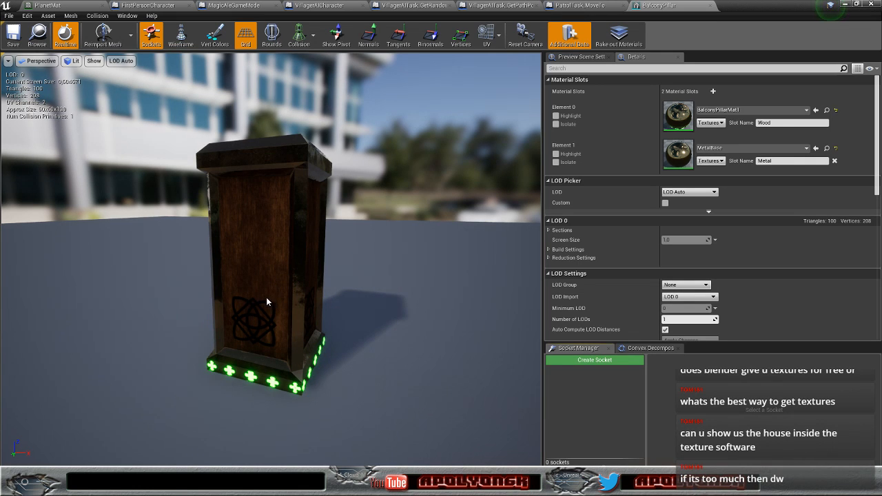
pyautogui.moveTo(240, 302); pyautogui.dragTo(214, 293)
pyautogui.moveTo(269, 262); pyautogui.dragTo(204, 320)
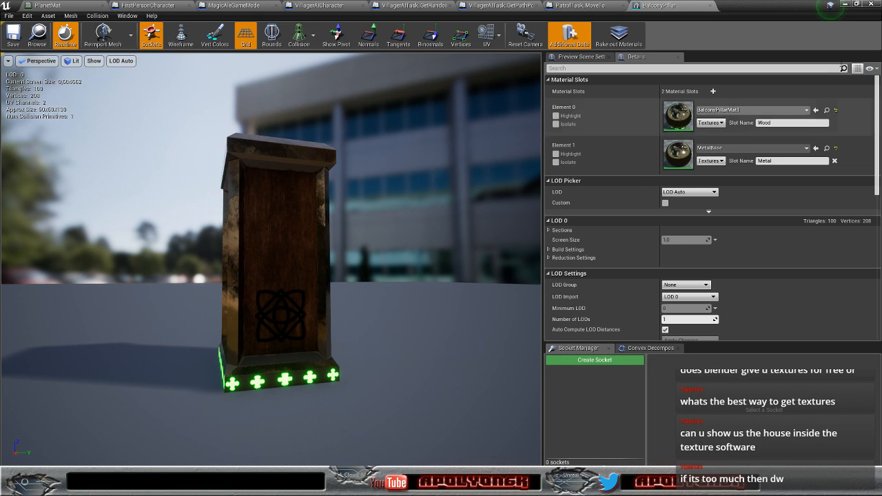
pyautogui.click(846, 6)
# Step: Inspect the plaster and timber facade of the blue-roofed building up close
pyautogui.moveTo(386, 191); pyautogui.dragTo(439, 136, button='right')
pyautogui.press('s')
pyautogui.press('w')
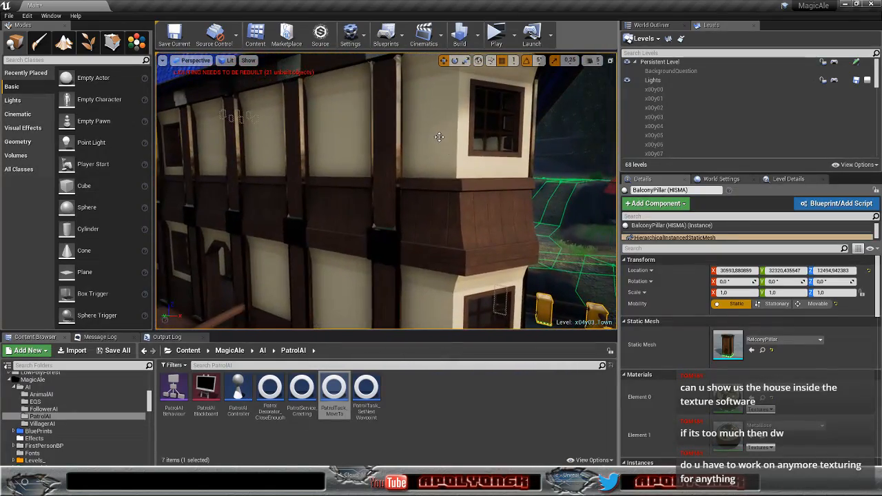
pyautogui.click(437, 135)
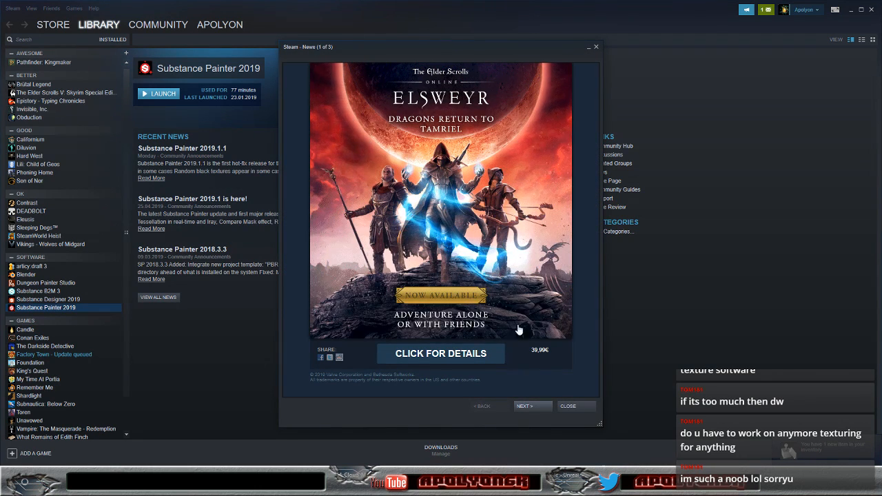
# Step: Dismiss the Steam news, launch Substance Designer 2019 from the Steam library and dismiss its welcome and latest news dialogs
pyautogui.click(569, 409)
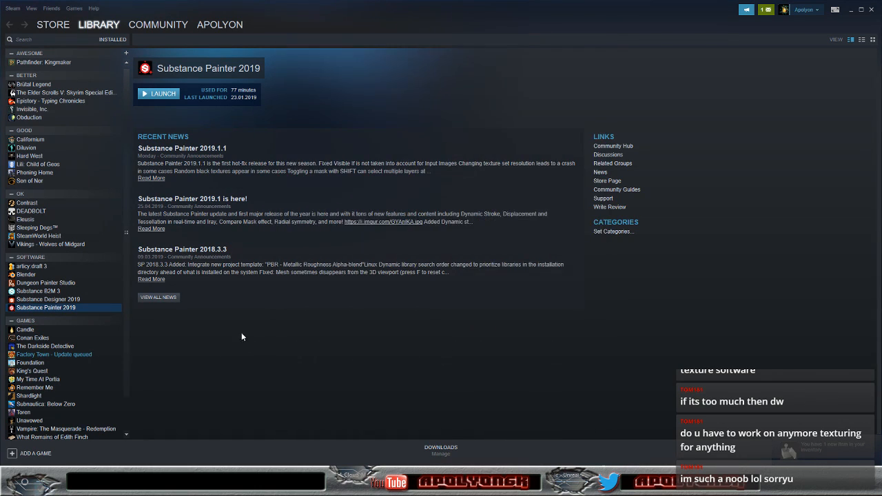
pyautogui.click(96, 299)
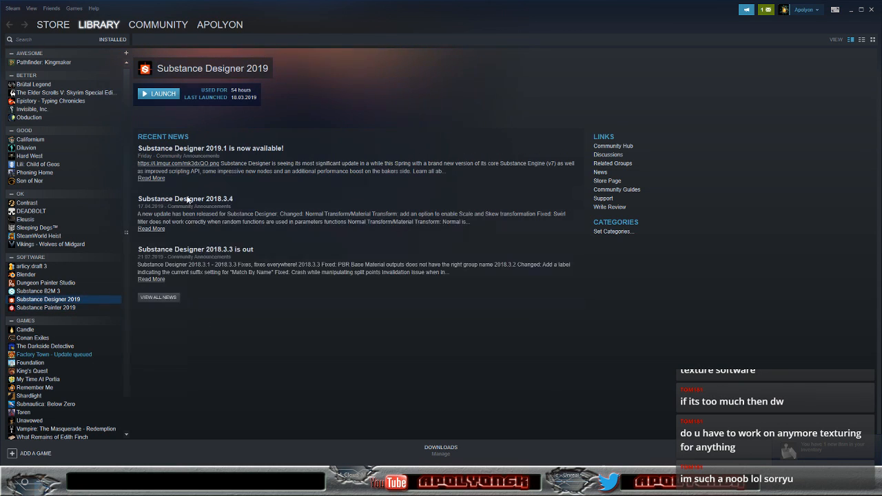
pyautogui.click(164, 93)
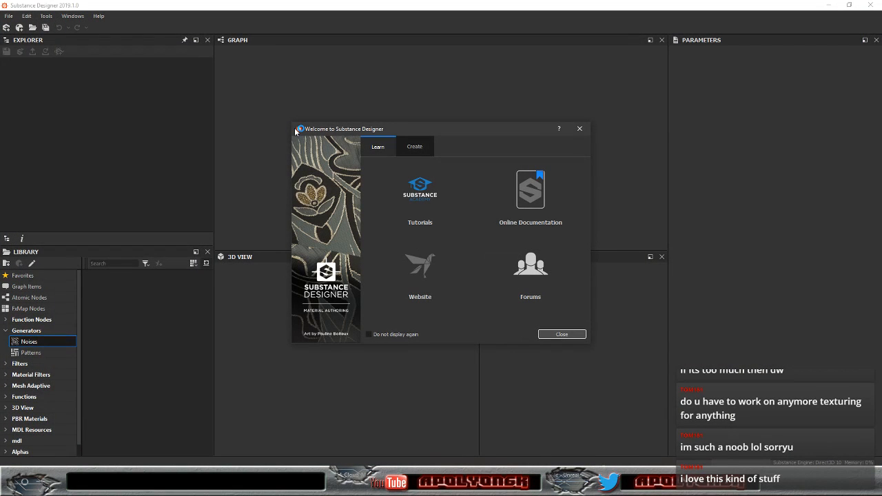
pyautogui.click(561, 334)
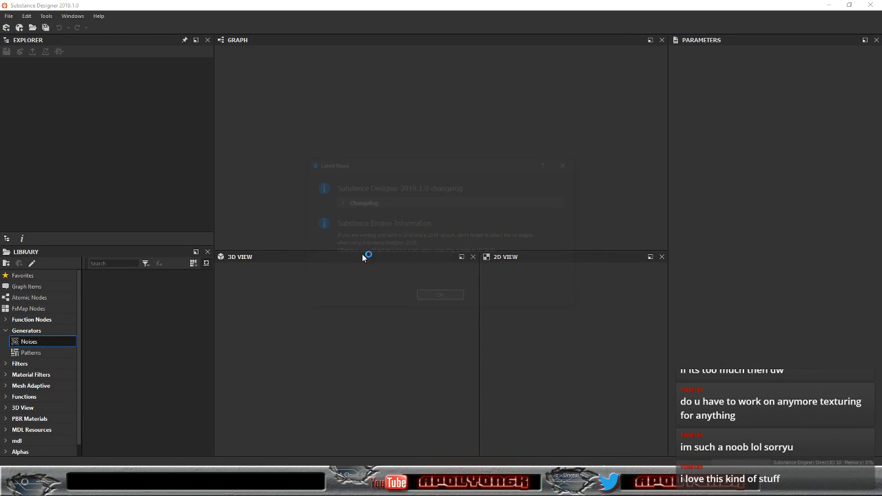
pyautogui.click(449, 299)
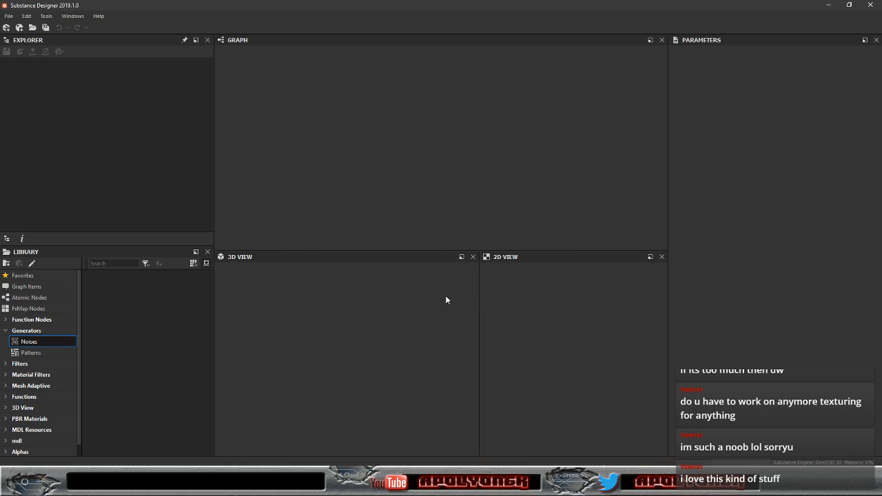
# Step: Open Shingles.sbs from the Substance Designer project folder, accept all format updates and dismiss the update report
pyautogui.click(32, 28)
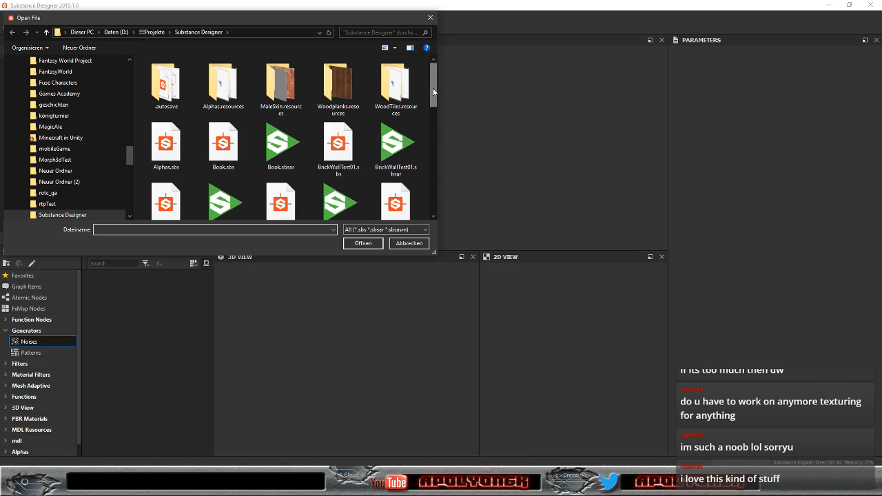
pyautogui.moveTo(434, 92); pyautogui.dragTo(435, 165)
pyautogui.click(405, 135)
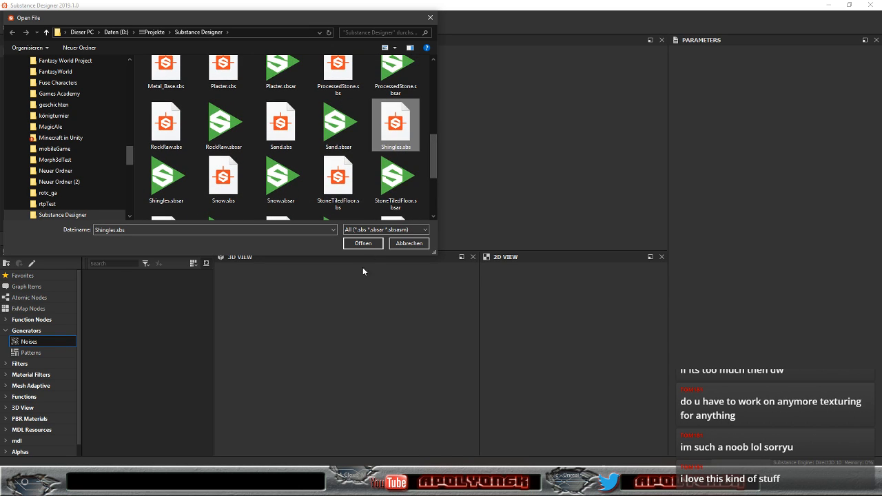
pyautogui.click(364, 244)
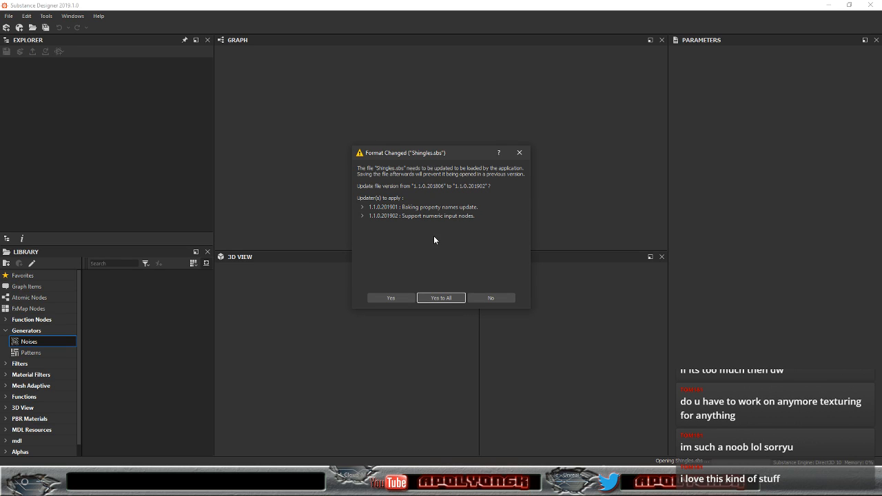
pyautogui.click(440, 298)
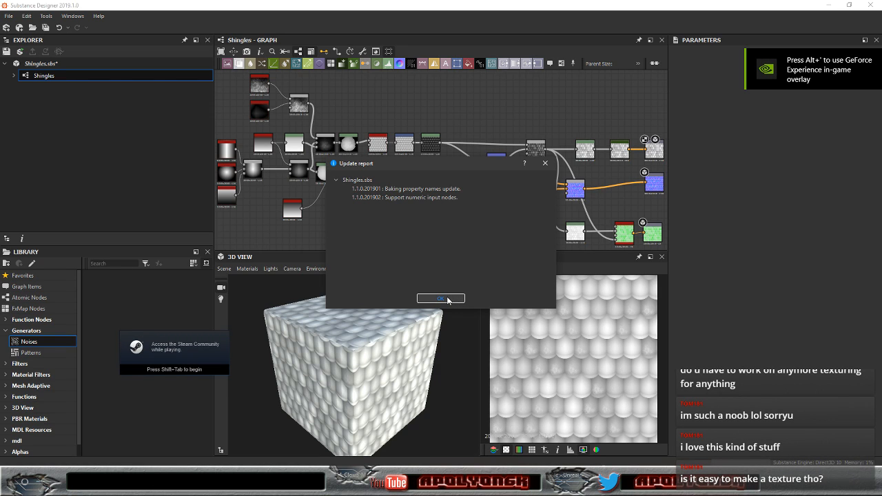
pyautogui.click(441, 298)
# Step: Examine the whole Shingles node graph and the shingle material on the 3D cube from another angle
pyautogui.scroll(-2, 368, 218)
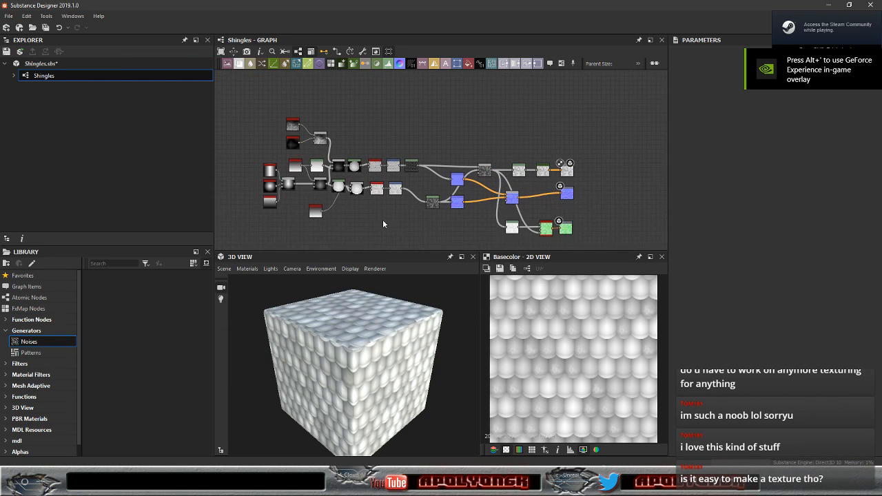
pyautogui.rightClick(387, 200)
pyautogui.click(459, 140)
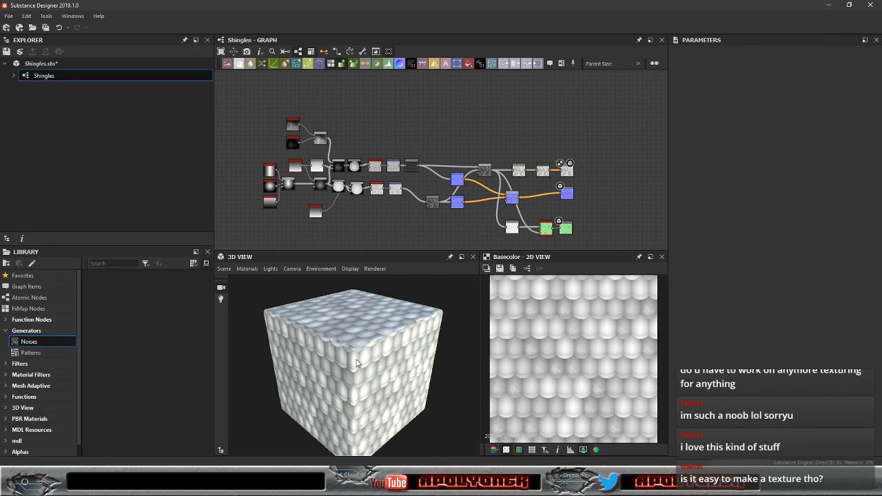
pyautogui.moveTo(345, 392); pyautogui.dragTo(363, 358)
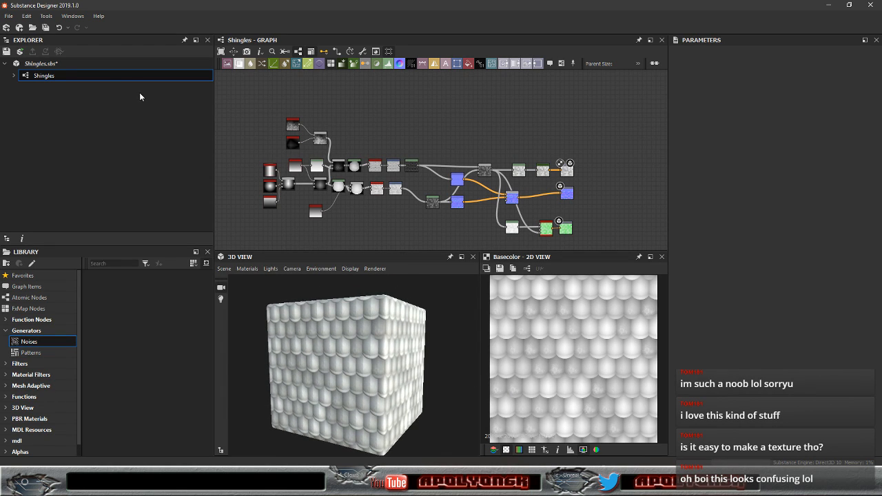
# Step: Open BrickWallTest01.sbs from the same folder, accepting all format updates and dismissing the update report
pyautogui.click(33, 27)
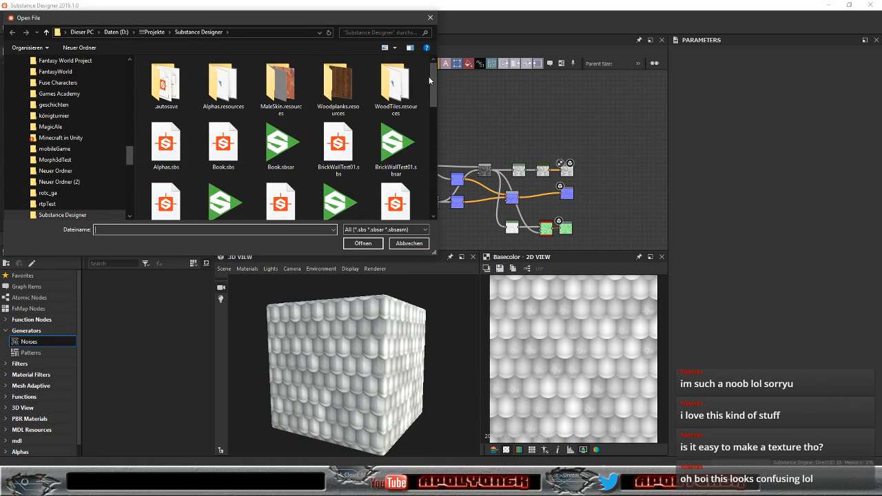
pyautogui.scroll(-1, 340, 97)
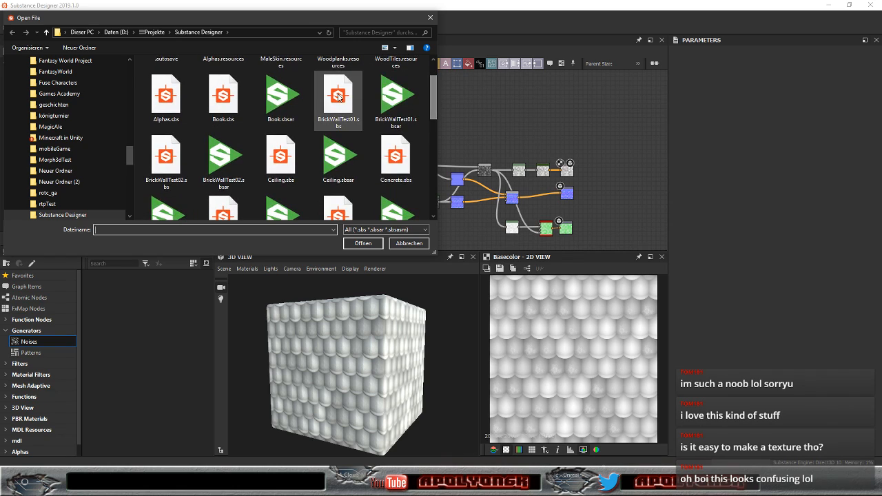
pyautogui.doubleClick(339, 97)
pyautogui.click(441, 298)
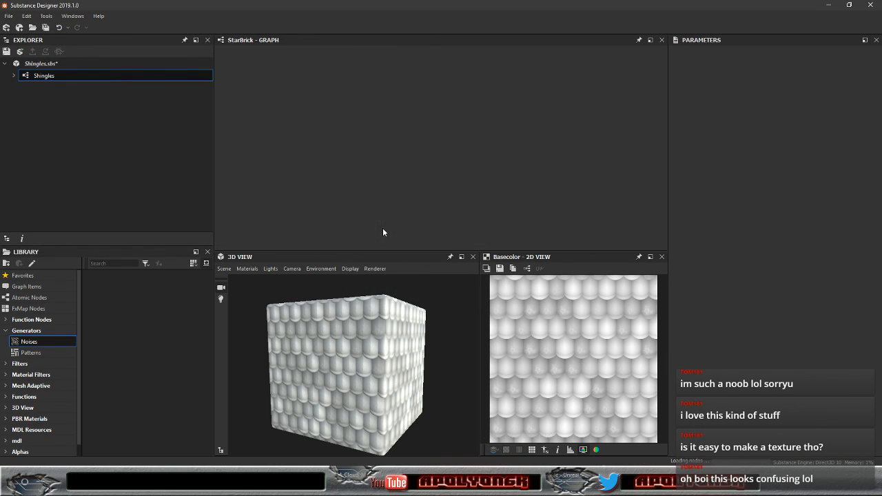
pyautogui.click(426, 298)
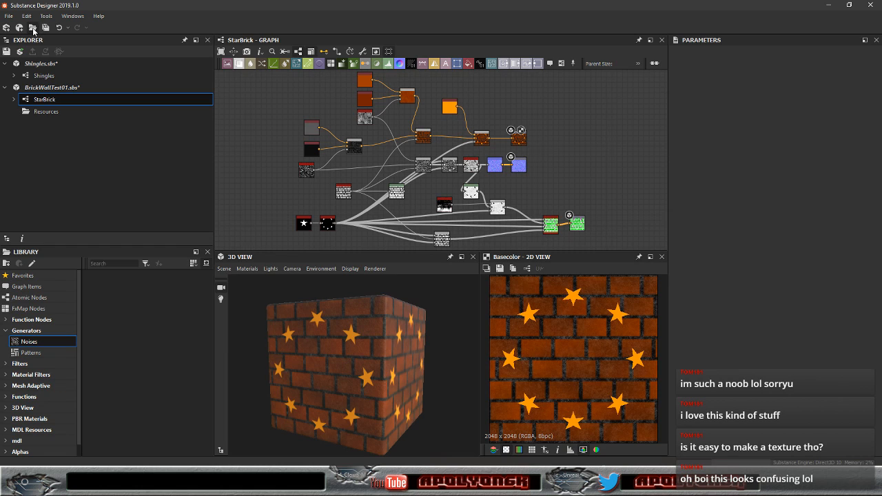
# Step: Open BrickWallTest02.sbs as well, accept all format updates and dismiss the update report
pyautogui.click(33, 28)
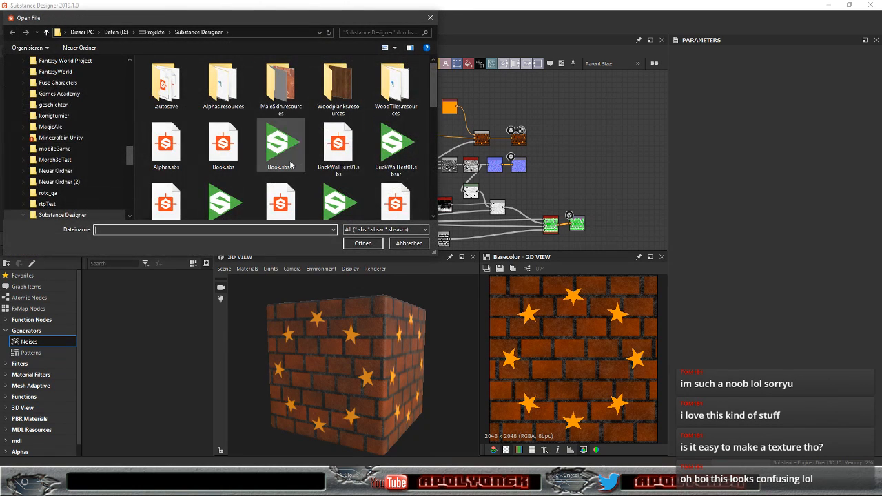
pyautogui.scroll(-1, 372, 169)
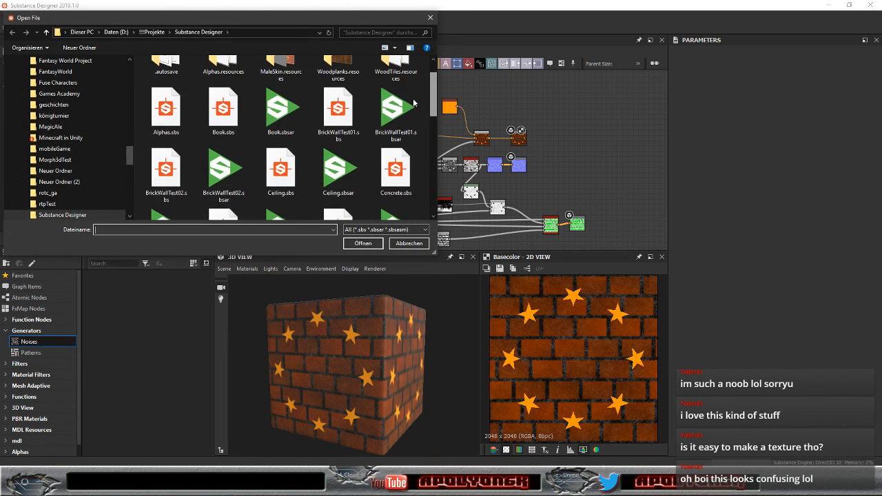
pyautogui.doubleClick(181, 168)
pyautogui.click(441, 298)
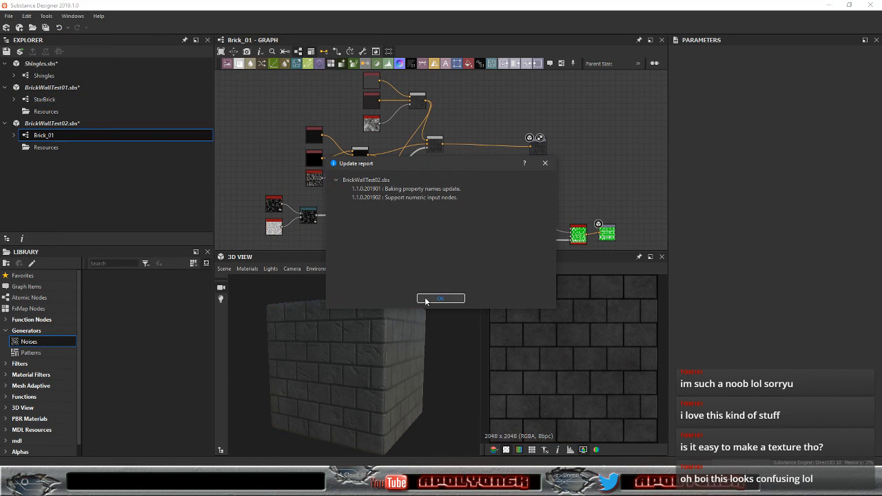
pyautogui.click(425, 301)
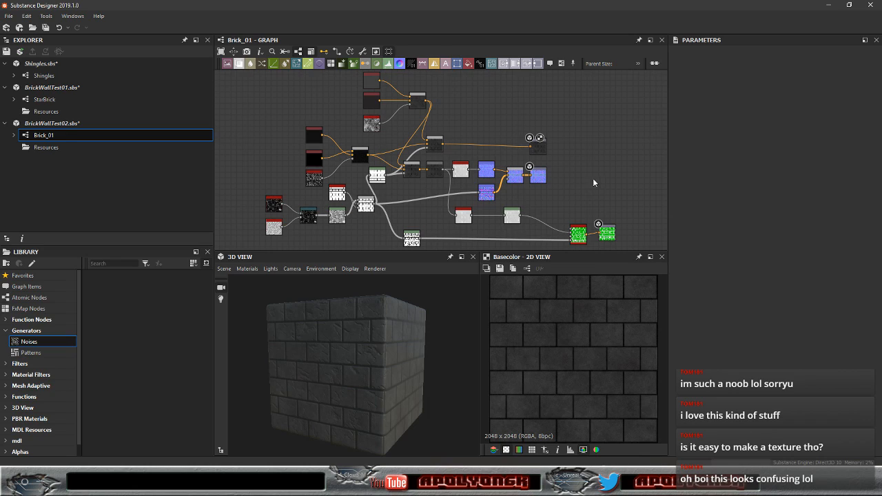
# Step: Inspect the Brick_01 graph's basecolor and PackedPBR outputs, the brick cube from other angles, and the pattern nodes up close
pyautogui.click(540, 149)
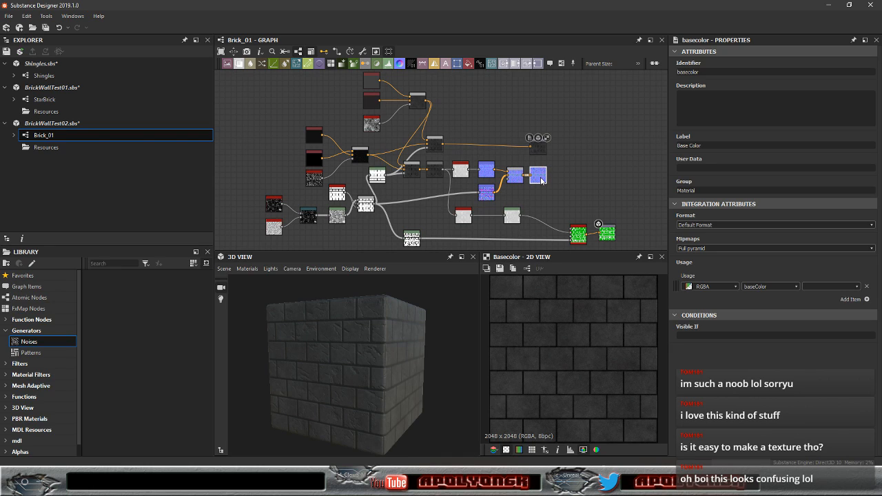
pyautogui.click(608, 229)
pyautogui.moveTo(610, 233); pyautogui.dragTo(610, 238)
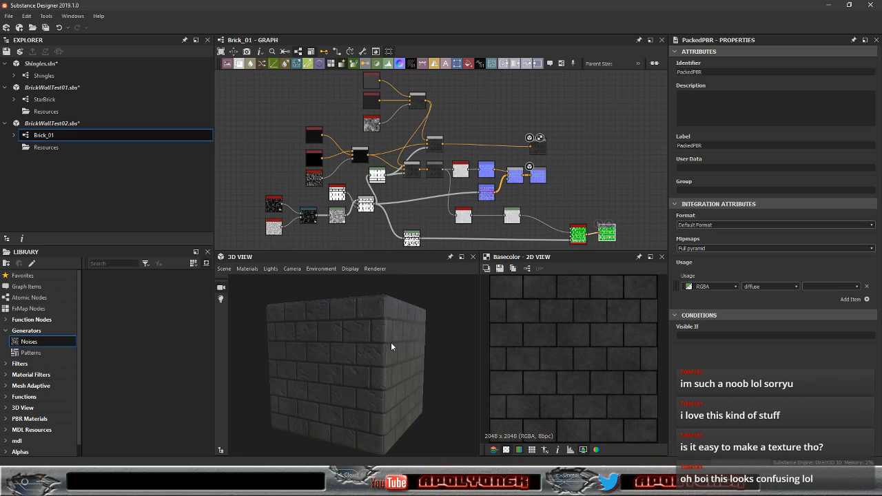
pyautogui.moveTo(355, 351); pyautogui.dragTo(377, 370)
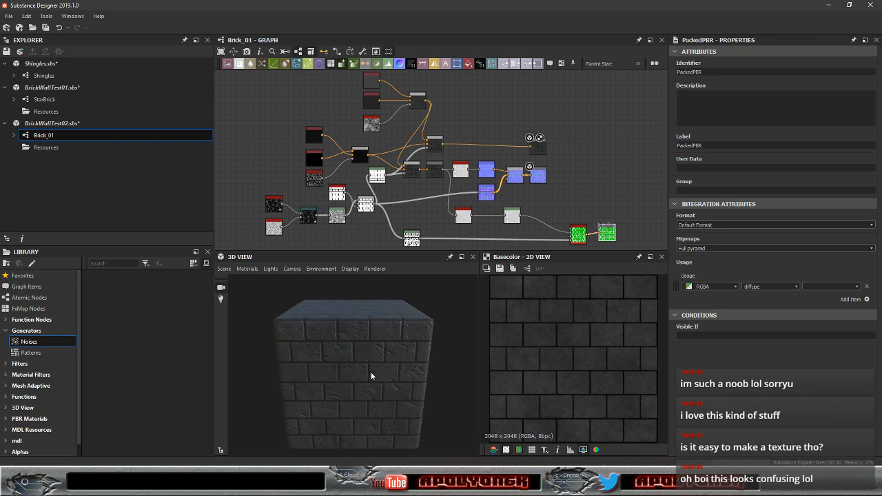
pyautogui.moveTo(367, 372); pyautogui.dragTo(347, 371)
pyautogui.scroll(3, 297, 231)
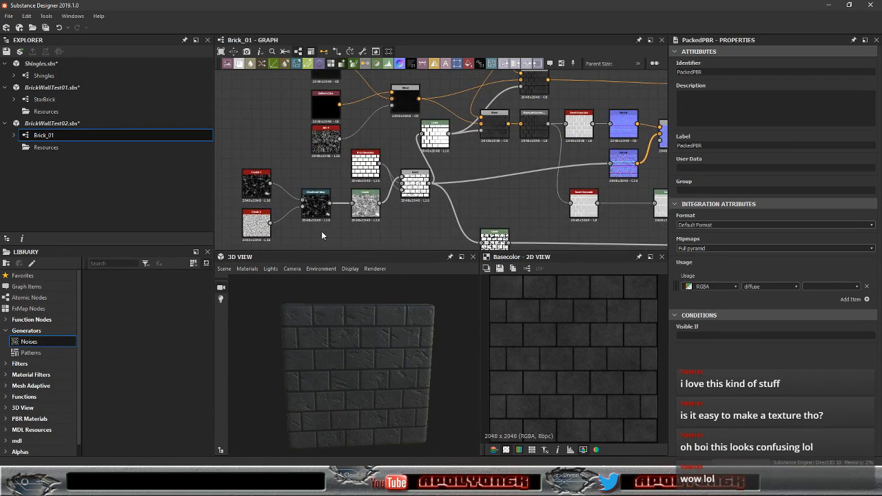
# Step: Examine the Crystal 1, Brick Generator and Blend nodes that form the brick pattern in the Brick_01 graph
pyautogui.scroll(2, 321, 232)
pyautogui.rightClick(392, 236)
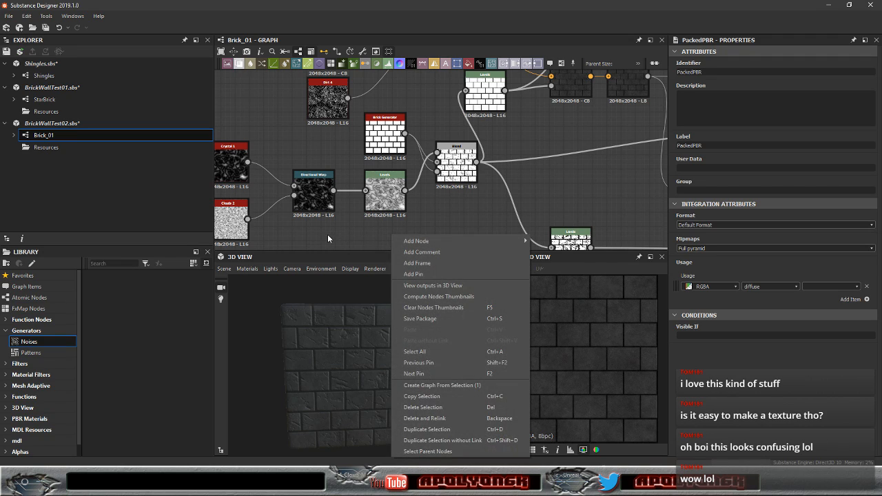
pyautogui.click(317, 233)
pyautogui.rightClick(357, 243)
pyautogui.click(235, 168)
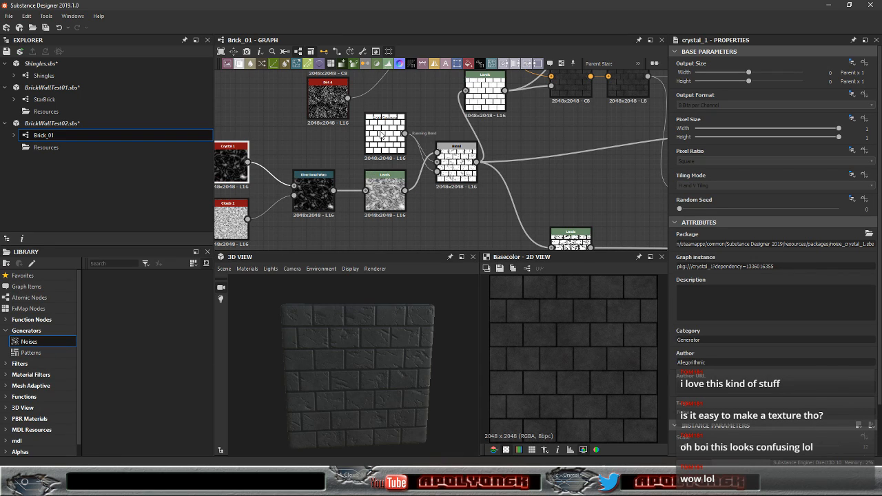
pyautogui.click(385, 136)
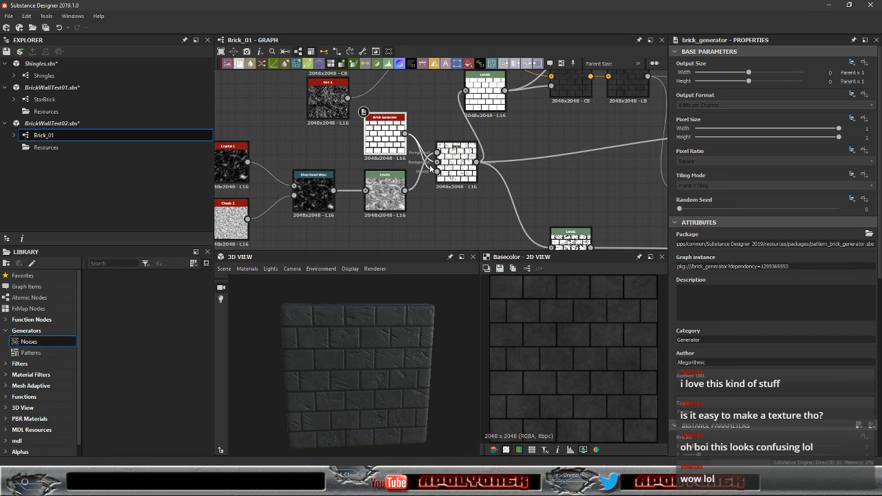
pyautogui.scroll(4, 383, 137)
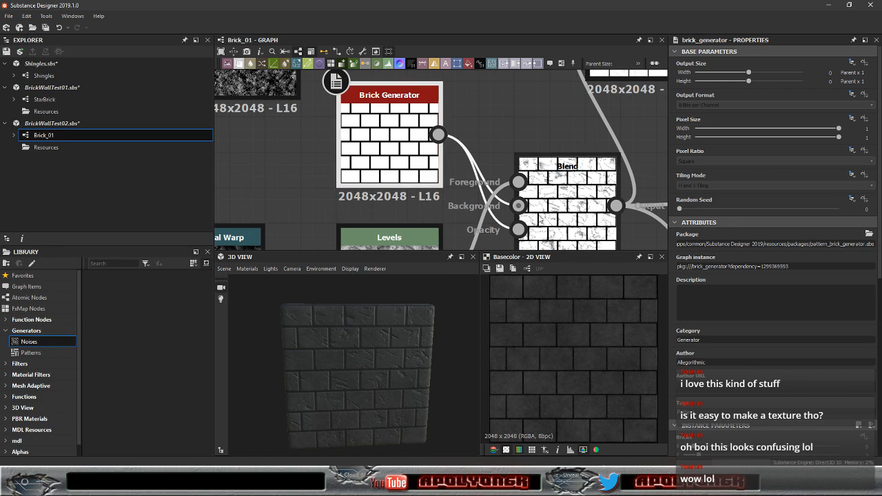
pyautogui.scroll(-4, 557, 201)
pyautogui.scroll(3, 570, 224)
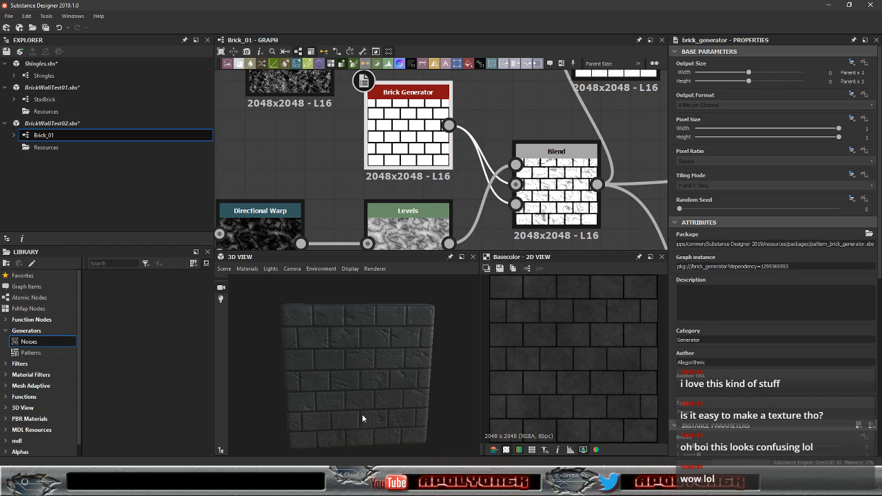
pyautogui.scroll(-5, 634, 123)
# Step: Trace how the Levels brick mask feeds the color Blend nodes, and examine the brick and mortar color blends up close
pyautogui.rightClick(624, 146)
pyautogui.moveTo(646, 119); pyautogui.dragTo(417, 219, button='middle')
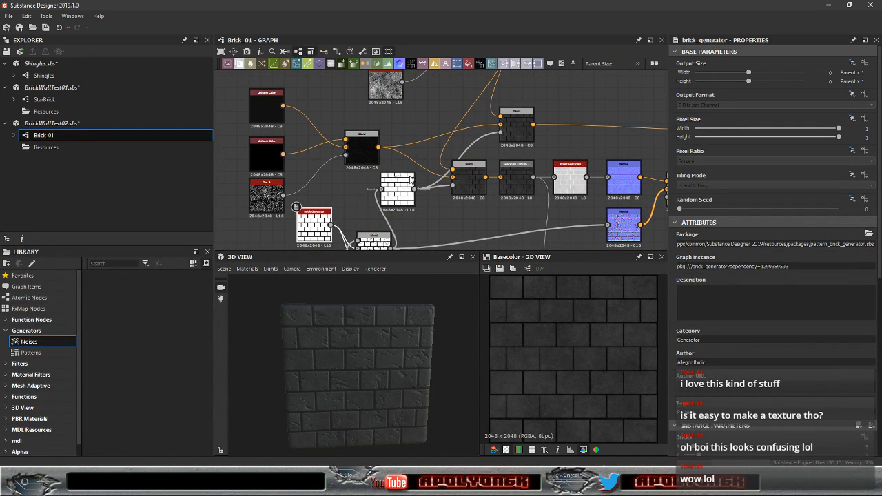
pyautogui.scroll(4, 473, 178)
pyautogui.click(469, 188)
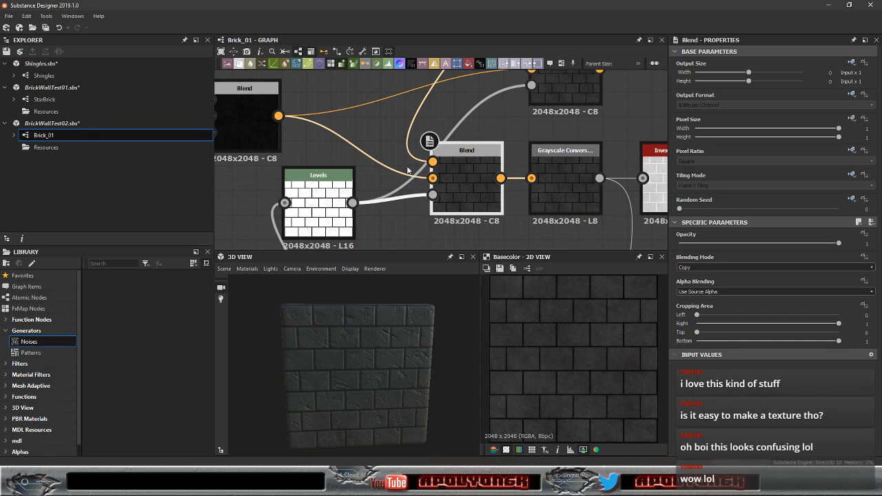
pyautogui.moveTo(346, 119); pyautogui.dragTo(432, 188, button='middle')
pyautogui.scroll(-5, 434, 183)
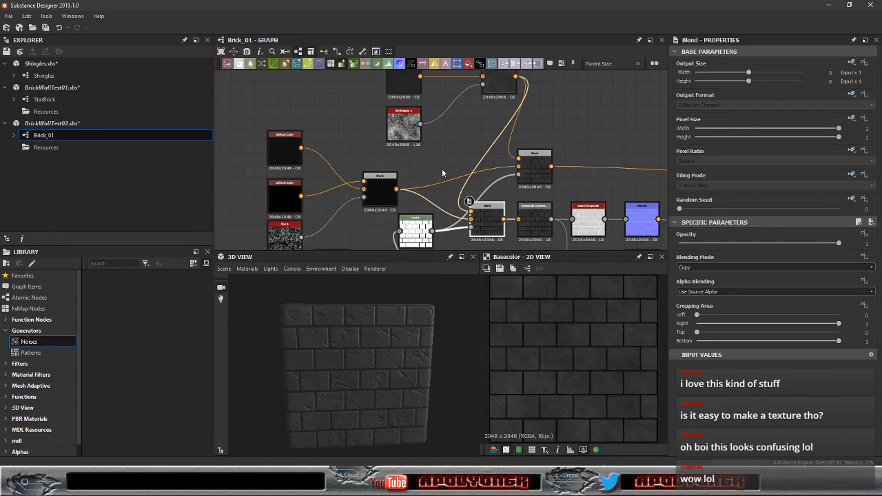
pyautogui.scroll(8, 443, 161)
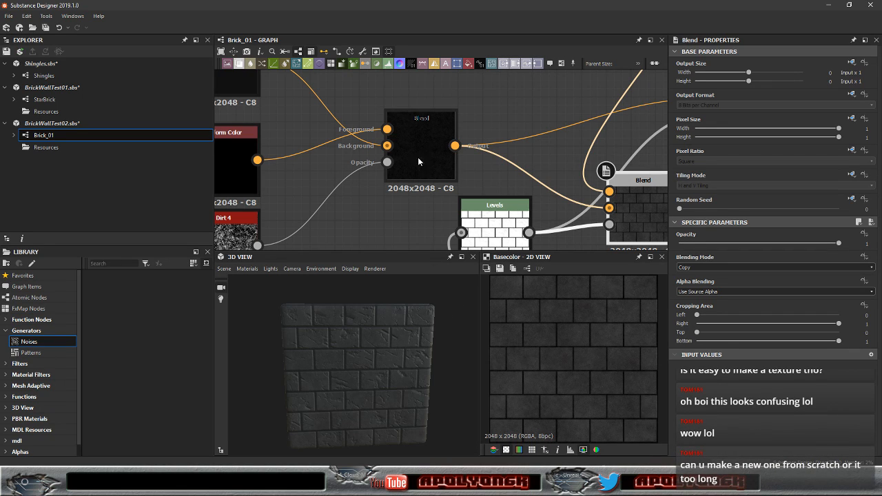
pyautogui.scroll(-4, 530, 123)
pyautogui.moveTo(554, 97); pyautogui.dragTo(376, 242, button='middle')
pyautogui.scroll(5, 411, 178)
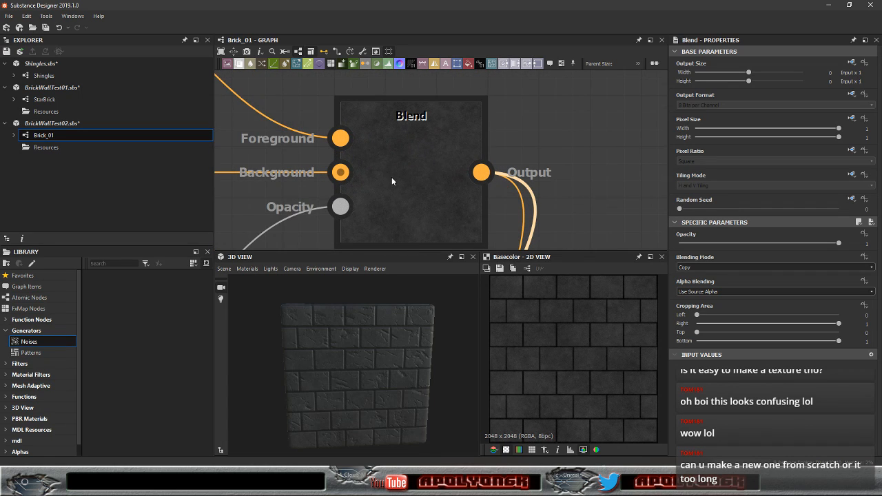
# Step: Follow the graph through Grayscale Conversion and Invert Grayscale to the blended Normal nodes and the normal output
pyautogui.scroll(-6, 419, 196)
pyautogui.moveTo(506, 214); pyautogui.dragTo(496, 87, button='middle')
pyautogui.moveTo(424, 197); pyautogui.dragTo(420, 150, button='middle')
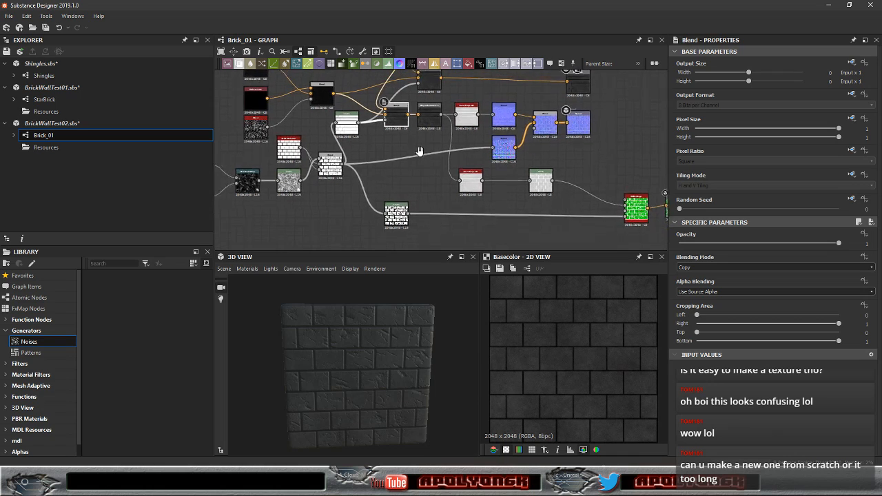
pyautogui.scroll(3, 420, 153)
pyautogui.moveTo(433, 185); pyautogui.dragTo(384, 227, button='middle')
pyautogui.moveTo(334, 207); pyautogui.dragTo(453, 188, button='middle')
pyautogui.moveTo(506, 169); pyautogui.dragTo(331, 174, button='middle')
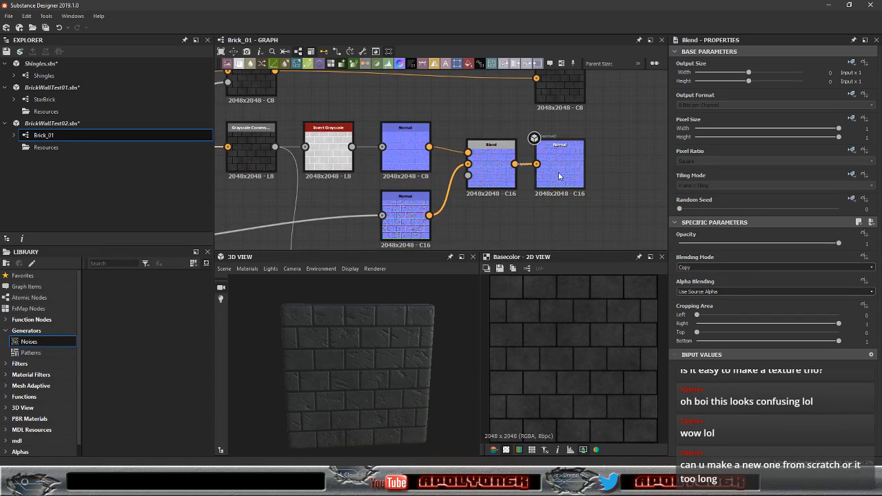
# Step: Examine the Invert Grayscale and Levels branches leading into RGBA Merge, and view the brick cube from another angle
pyautogui.moveTo(467, 235); pyautogui.dragTo(493, 86, button='middle')
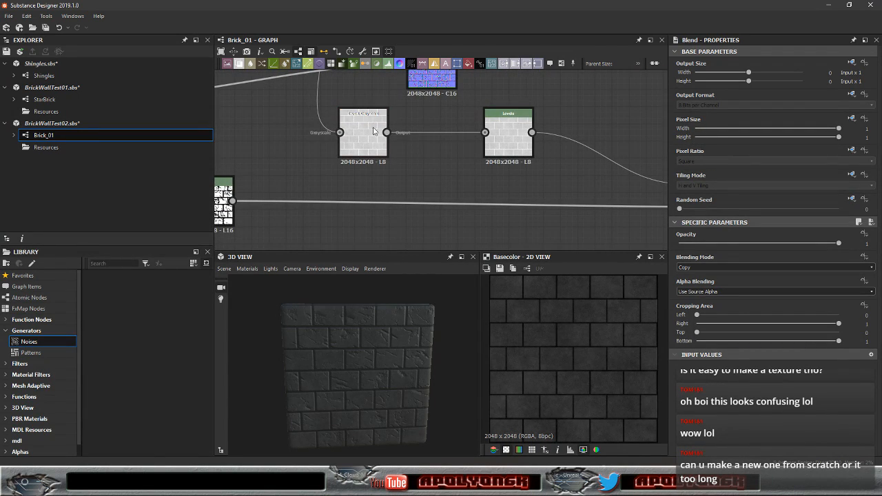
pyautogui.moveTo(594, 195); pyautogui.dragTo(510, 214, button='middle')
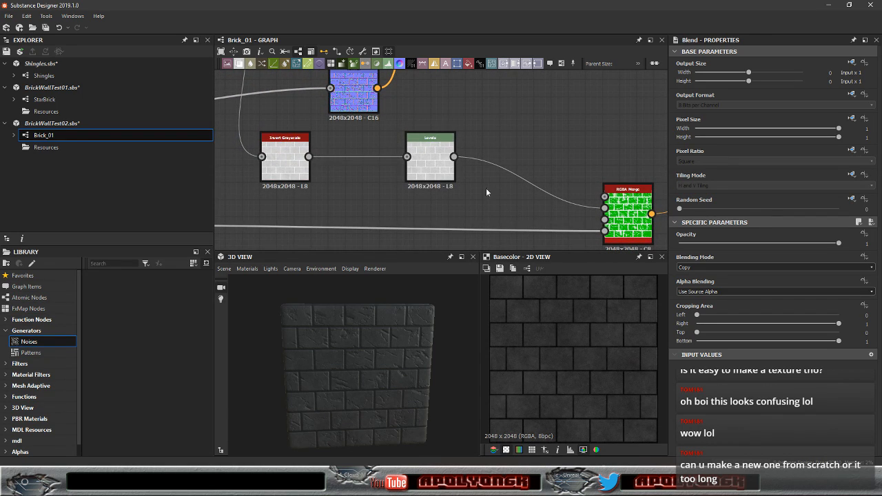
pyautogui.scroll(-2, 434, 206)
pyautogui.moveTo(378, 208); pyautogui.dragTo(493, 207, button='middle')
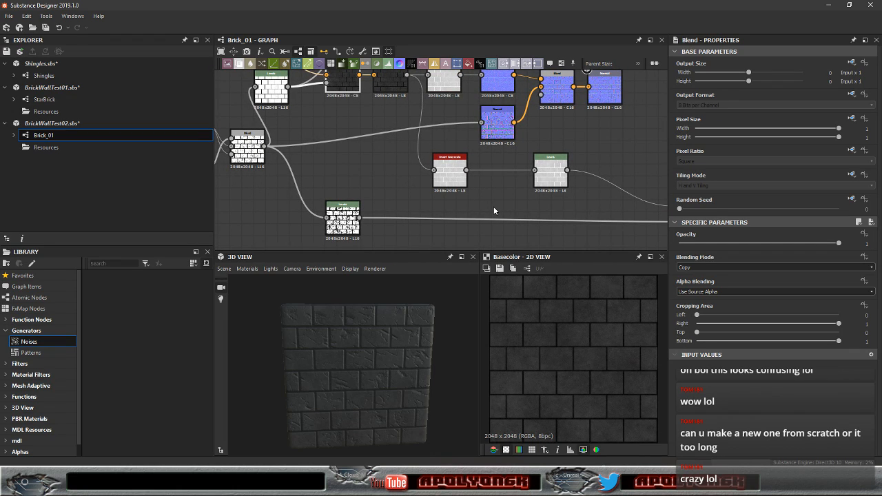
pyautogui.moveTo(564, 203); pyautogui.dragTo(515, 164, button='middle')
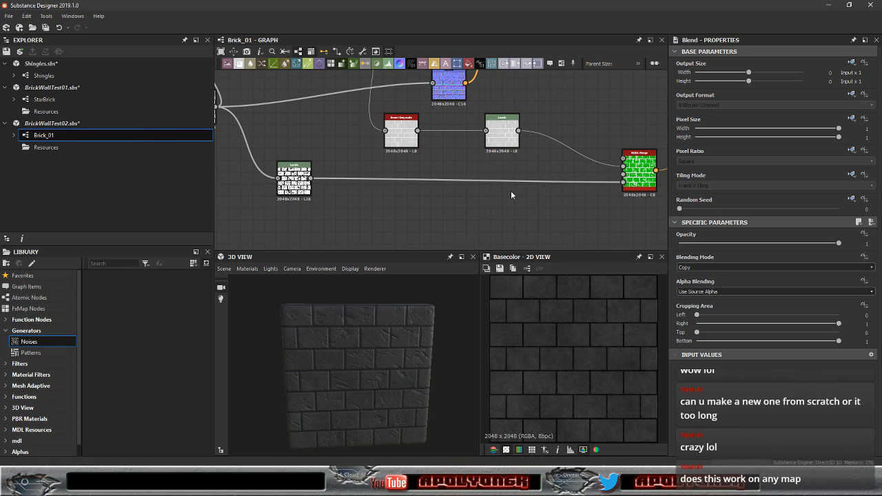
pyautogui.scroll(-3, 573, 124)
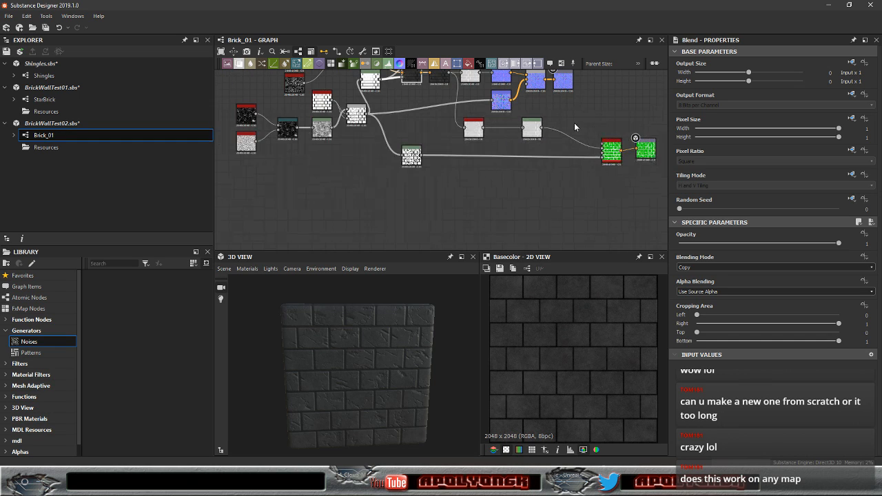
pyautogui.moveTo(604, 95); pyautogui.dragTo(573, 148, button='middle')
pyautogui.moveTo(386, 331); pyautogui.dragTo(327, 338)
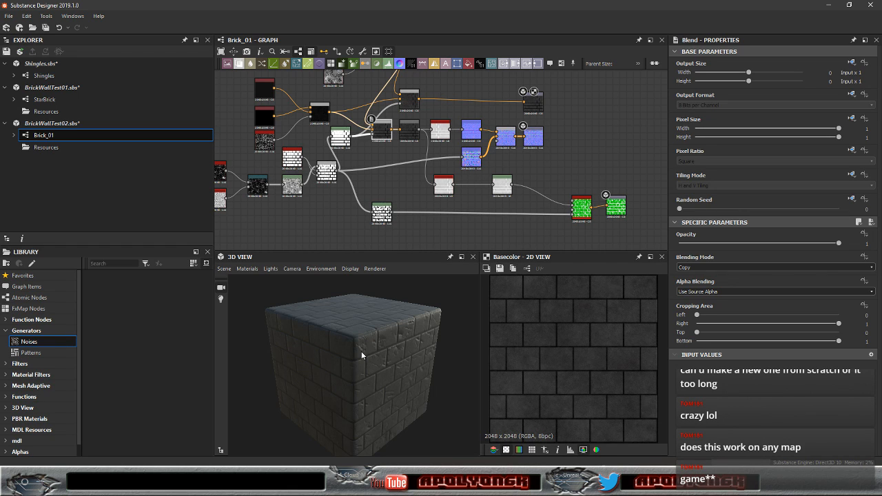
# Step: Switch to the Unreal Editor and open the MagicAle/Materials/Substances/Mine folder in the content browser
pyautogui.click(825, 5)
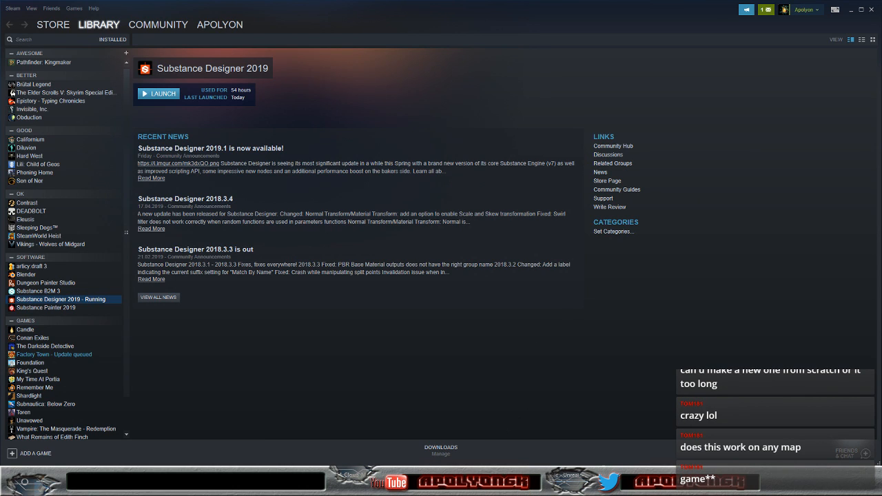
pyautogui.moveTo(571, 475)
pyautogui.click(558, 441)
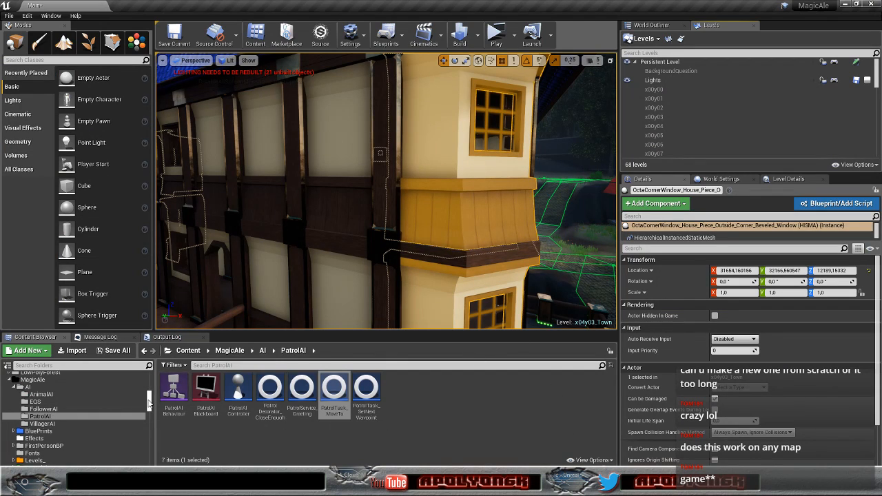
pyautogui.scroll(3, 152, 401)
pyautogui.scroll(3, 153, 400)
pyautogui.scroll(-7, 151, 393)
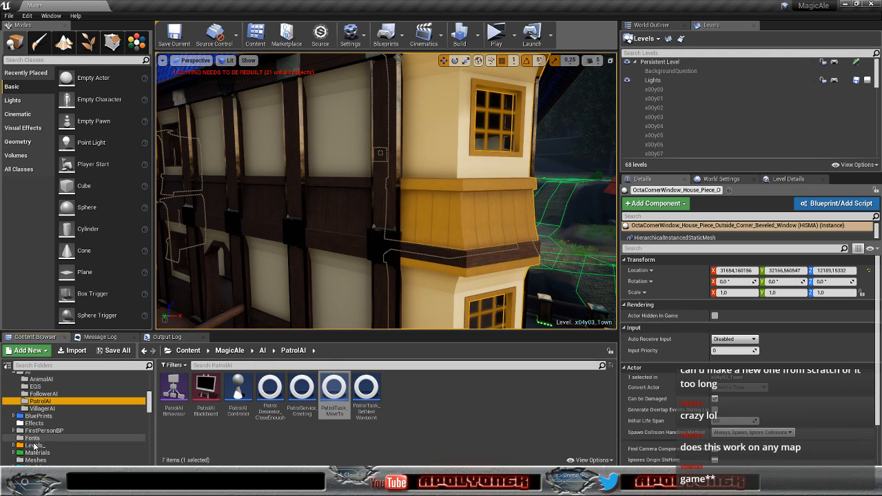
pyautogui.click(37, 452)
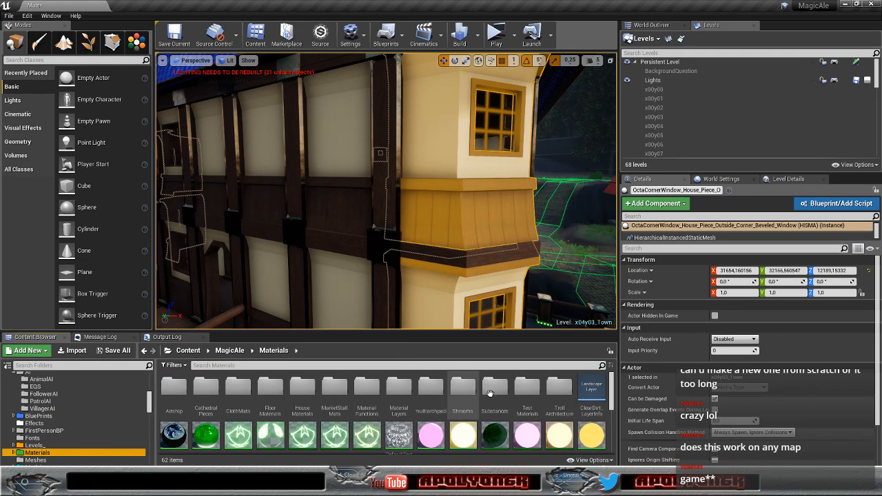
pyautogui.doubleClick(528, 387)
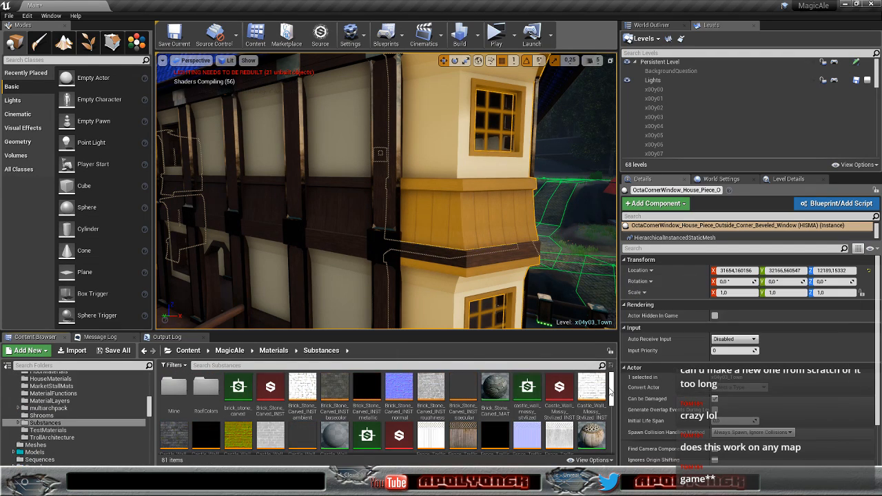
pyautogui.doubleClick(174, 390)
# Step: Open the Brick_01_MAT material and examine its texture node connections and the preview sphere
pyautogui.moveTo(611, 386); pyautogui.dragTo(612, 389)
pyautogui.click(528, 401)
pyautogui.doubleClick(528, 403)
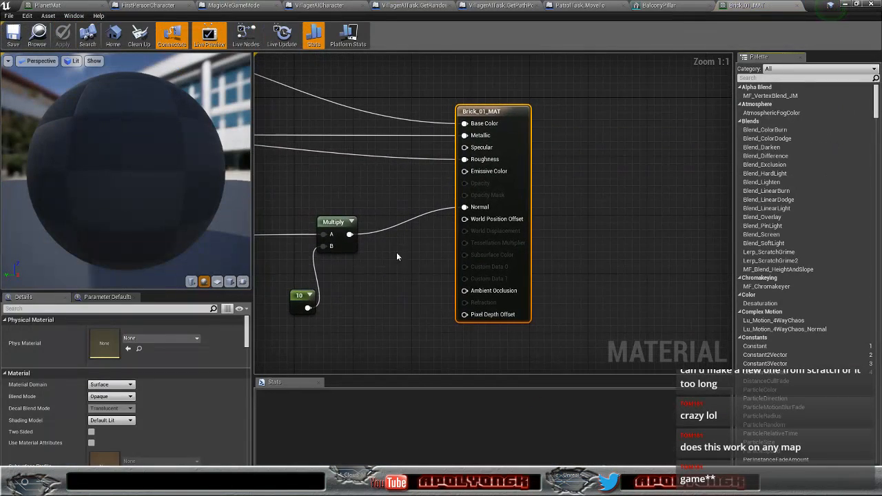
pyautogui.scroll(-4, 578, 219)
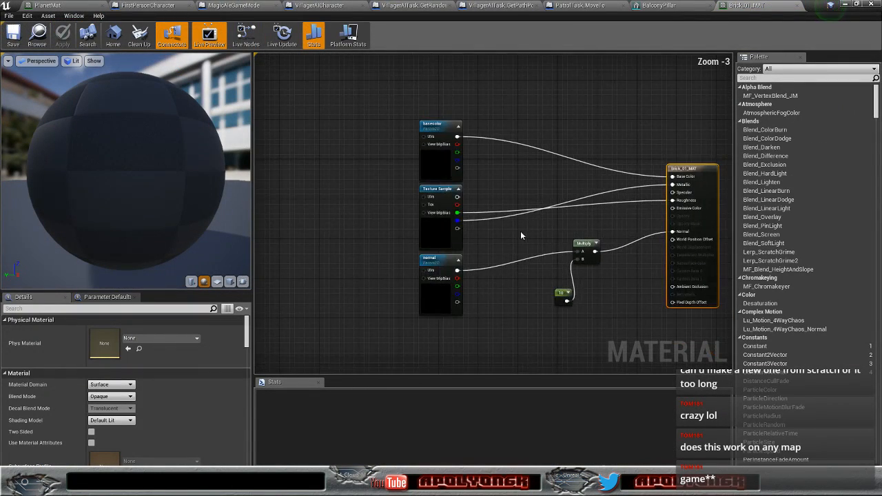
pyautogui.moveTo(522, 232); pyautogui.dragTo(449, 221, button='right')
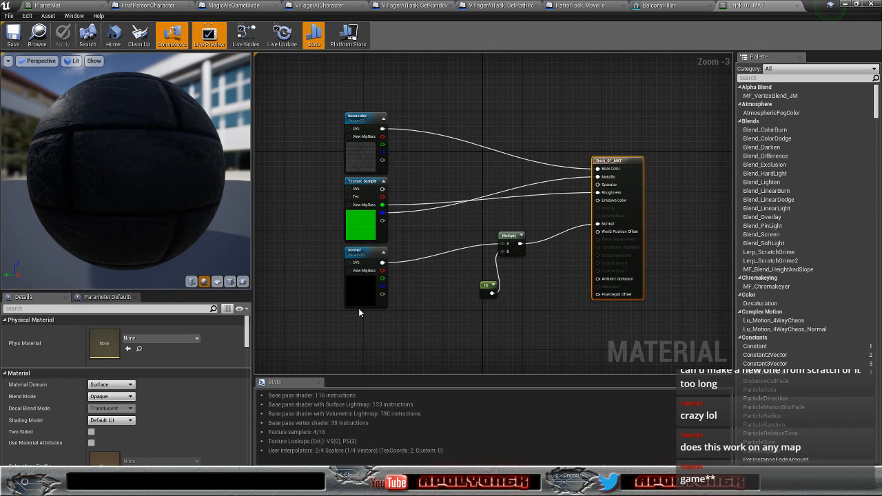
pyautogui.moveTo(104, 162); pyautogui.dragTo(62, 145)
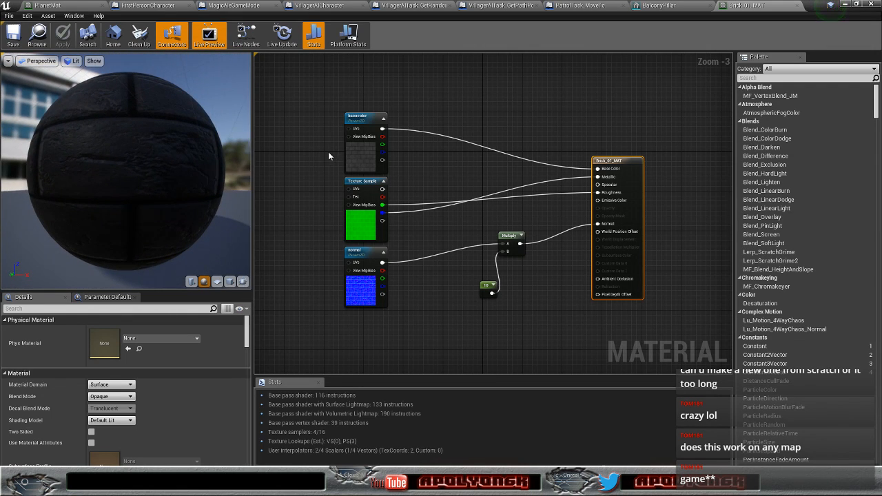
# Step: Open the Brick_01_INST substance graph instance from the Mine folder, check its outputs and close it
pyautogui.click(842, 4)
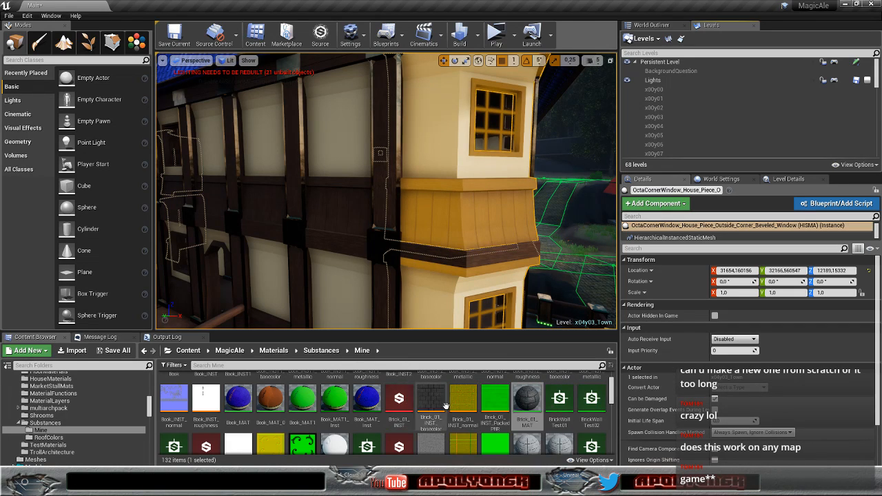
pyautogui.click(559, 398)
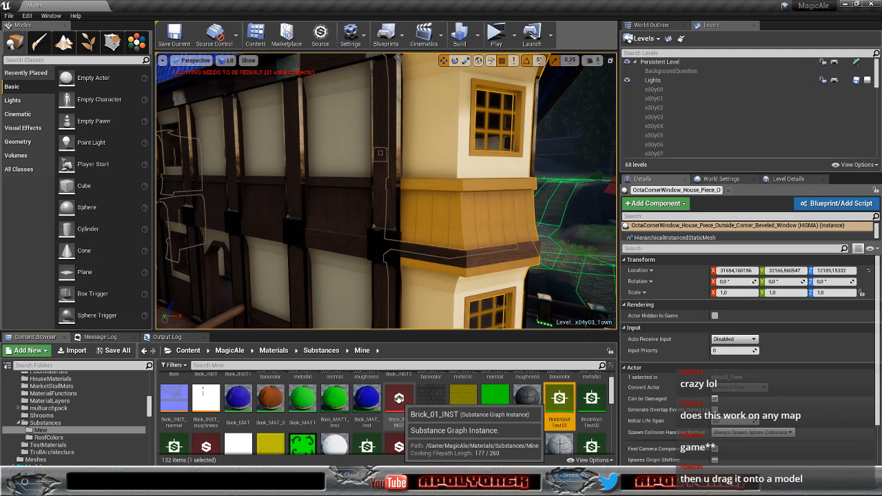
pyautogui.click(399, 399)
pyautogui.doubleClick(399, 399)
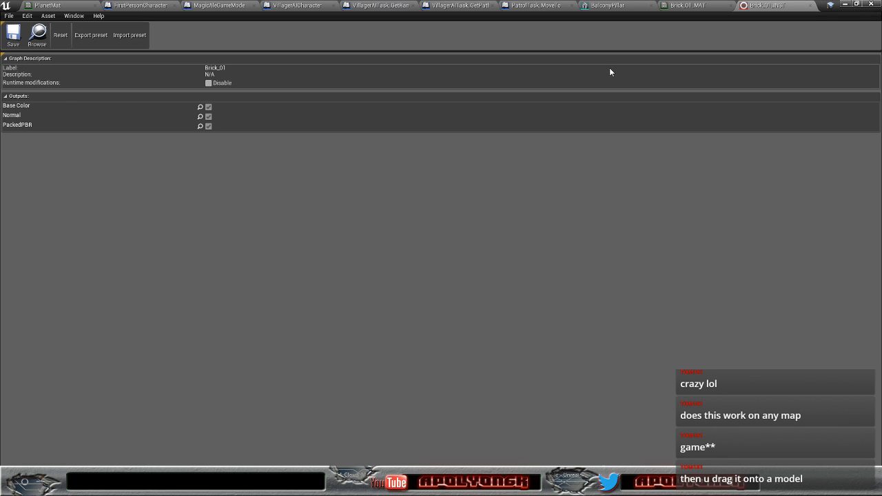
pyautogui.click(811, 5)
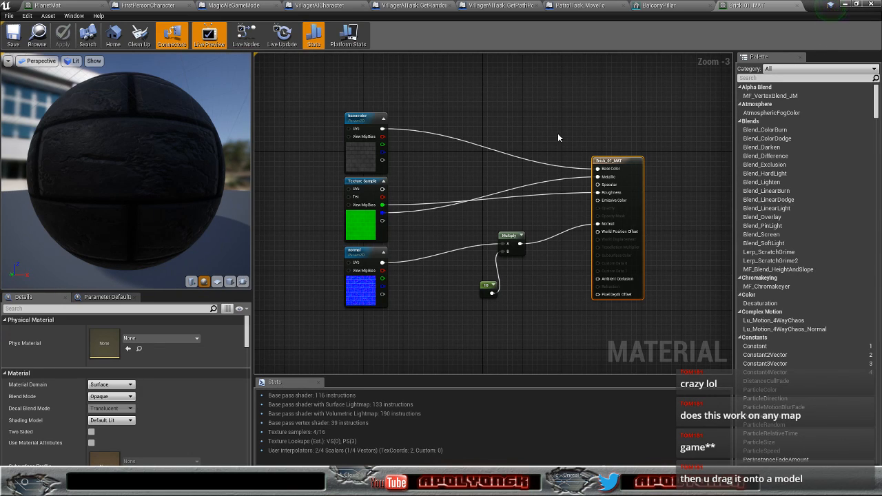
# Step: View the Brick_01_MAT preview sphere from another side, nudge the material's result node toward the textures and return to the level
pyautogui.moveTo(72, 147); pyautogui.dragTo(136, 159)
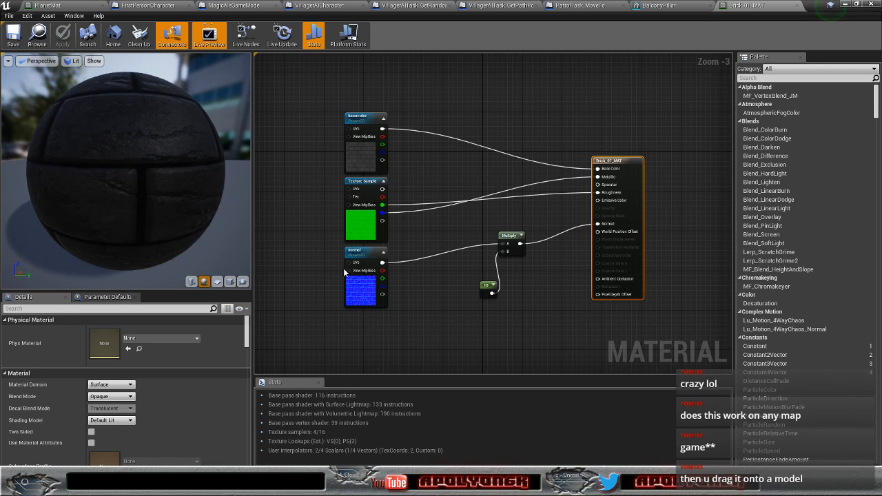
pyautogui.moveTo(623, 165); pyautogui.dragTo(614, 165)
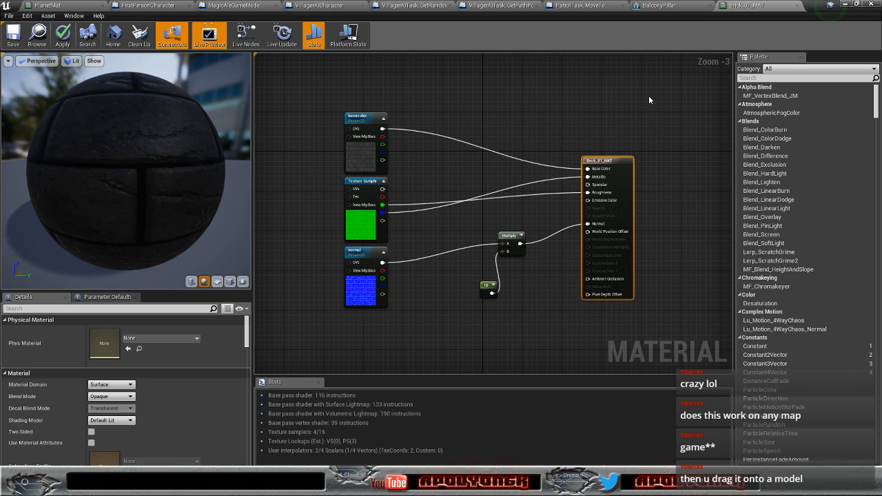
pyautogui.click(843, 5)
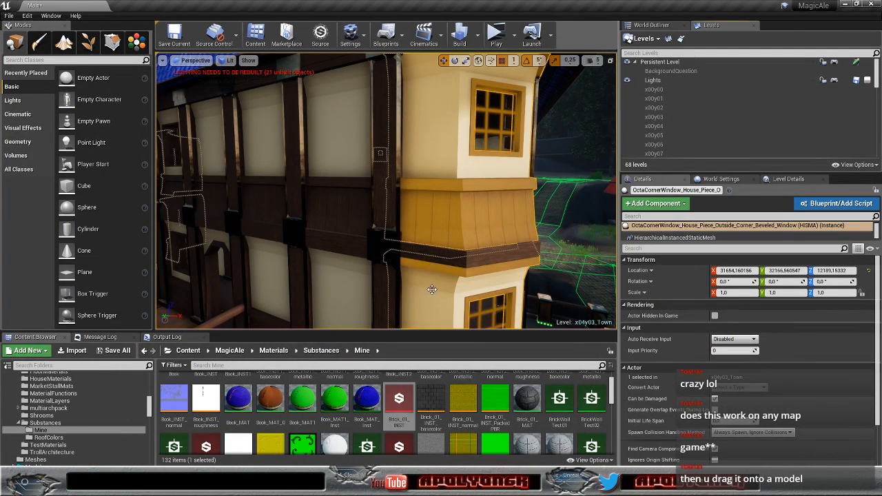
# Step: Select the FoundationCorner piece at the corner of the house's fenced terrace
pyautogui.scroll(-5, 410, 307)
pyautogui.moveTo(443, 262)
pyautogui.mouseDown(button='right')
pyautogui.moveTo(457, 312)
pyautogui.moveTo(444, 261)
pyautogui.mouseUp(button='right')
pyautogui.click(444, 243)
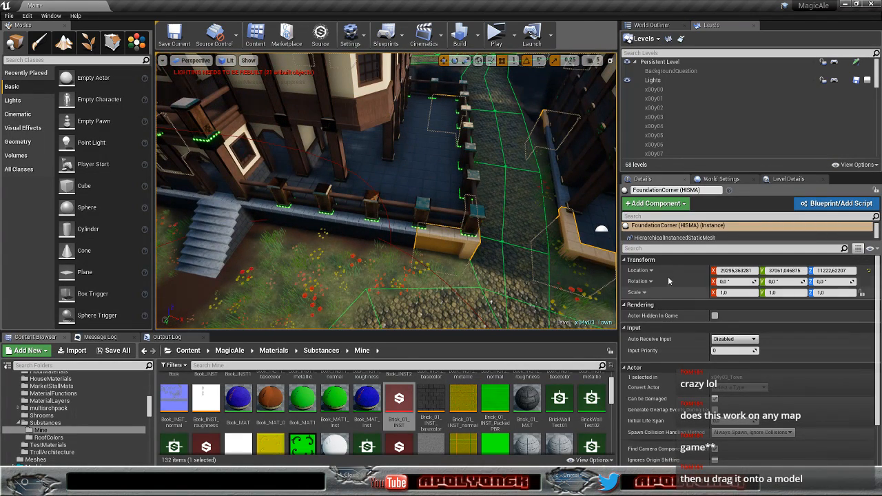
# Step: Open the FoundationCorner static mesh from the selected instance and examine its brick wall and material slots
pyautogui.click(668, 238)
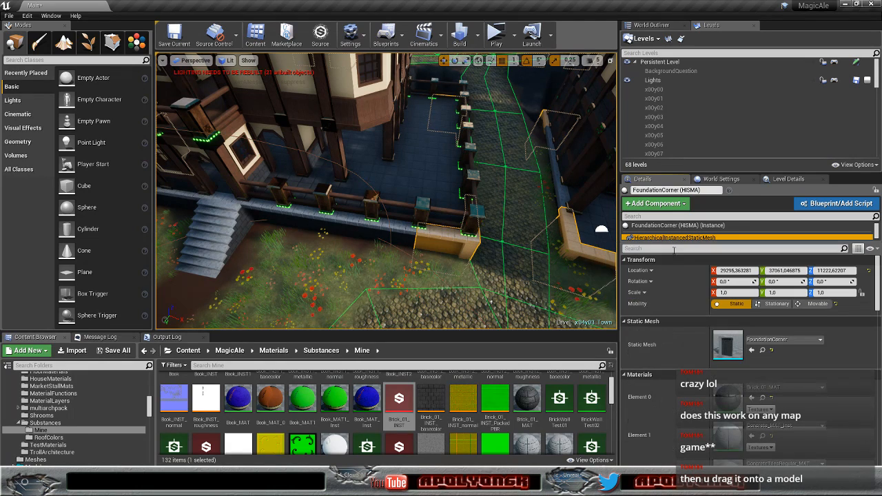
pyautogui.doubleClick(730, 342)
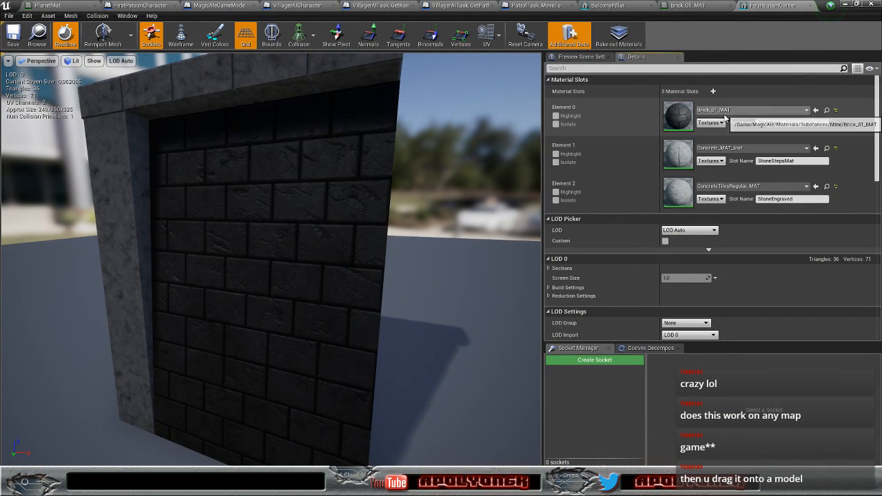
pyautogui.moveTo(448, 199); pyautogui.dragTo(424, 200)
pyautogui.moveTo(424, 199)
pyautogui.mouseDown(button='right')
pyautogui.moveTo(344, 198)
pyautogui.moveTo(441, 204)
pyautogui.mouseUp(button='right')
pyautogui.moveTo(345, 200); pyautogui.dragTo(531, 201, button='right')
pyautogui.moveTo(242, 238); pyautogui.dragTo(427, 236, button='right')
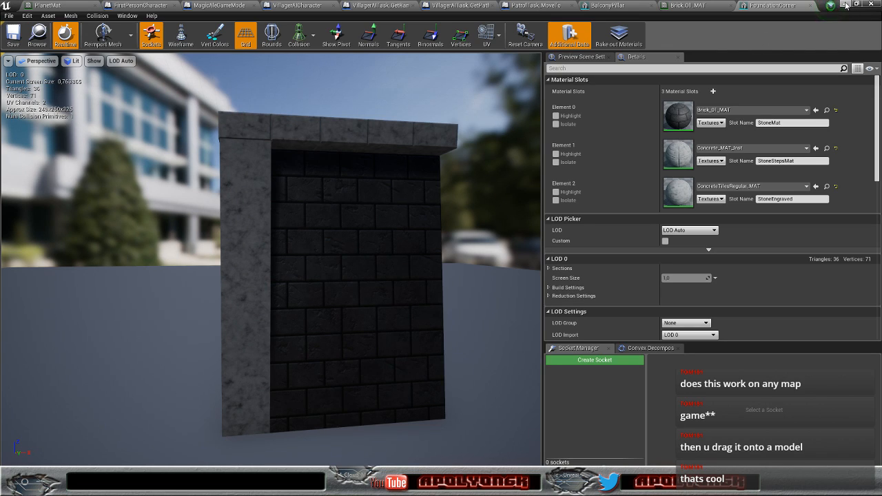
# Step: Assign BrickMat_Inst to the StoneMat slot of the FoundationCorner mesh and view the wall up close
pyautogui.click(806, 111)
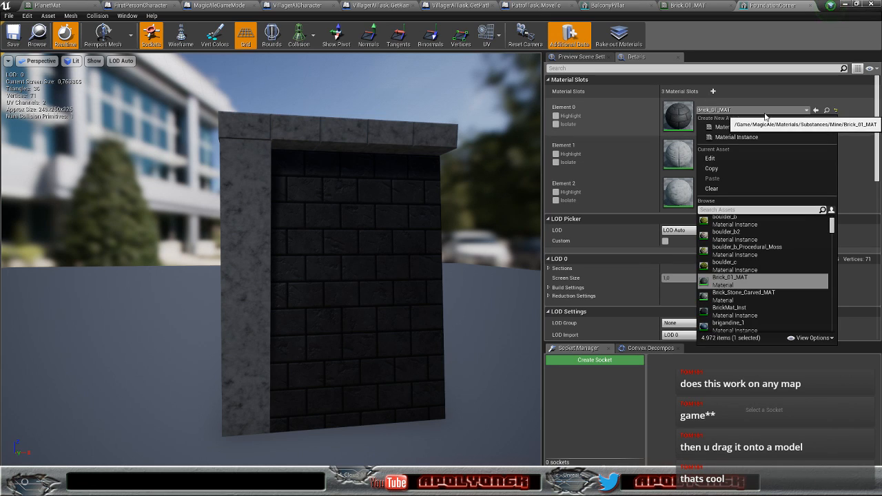
pyautogui.click(752, 308)
pyautogui.moveTo(463, 301)
pyautogui.mouseDown(button='right')
pyautogui.moveTo(496, 310)
pyautogui.moveTo(462, 290)
pyautogui.mouseUp(button='right')
pyautogui.scroll(5, 464, 301)
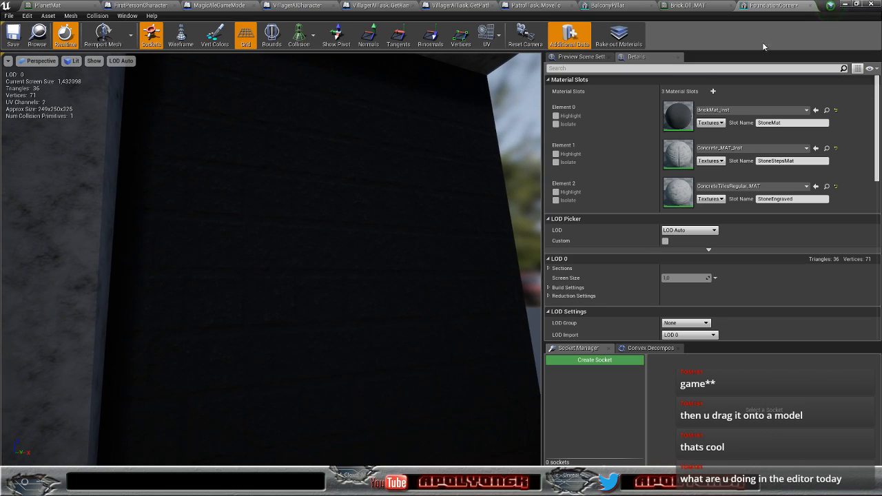
# Step: Compare the corner piece in the level with the neighbouring FoundationWall piece, and return to the FoundationCorner mesh
pyautogui.click(846, 5)
pyautogui.moveTo(413, 207); pyautogui.dragTo(386, 179, button='right')
pyautogui.moveTo(362, 261)
pyautogui.mouseDown(button='right')
pyautogui.moveTo(407, 248)
pyautogui.moveTo(361, 262)
pyautogui.mouseUp(button='right')
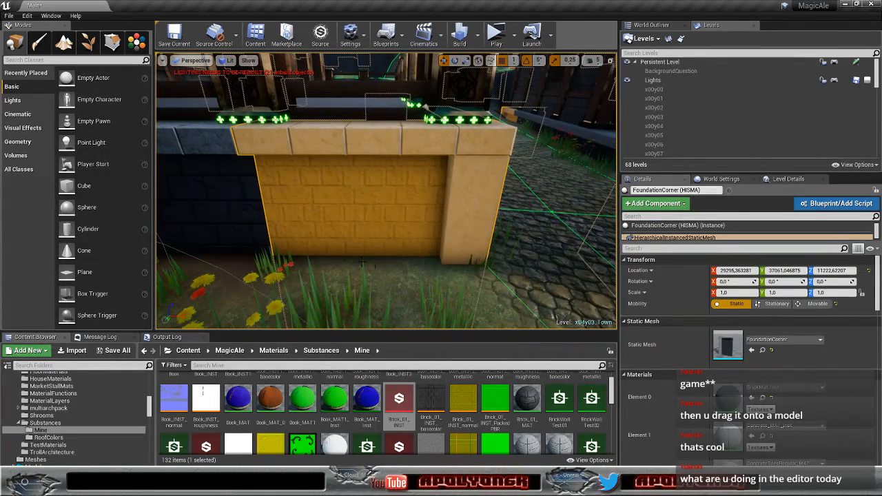
pyautogui.click(178, 226)
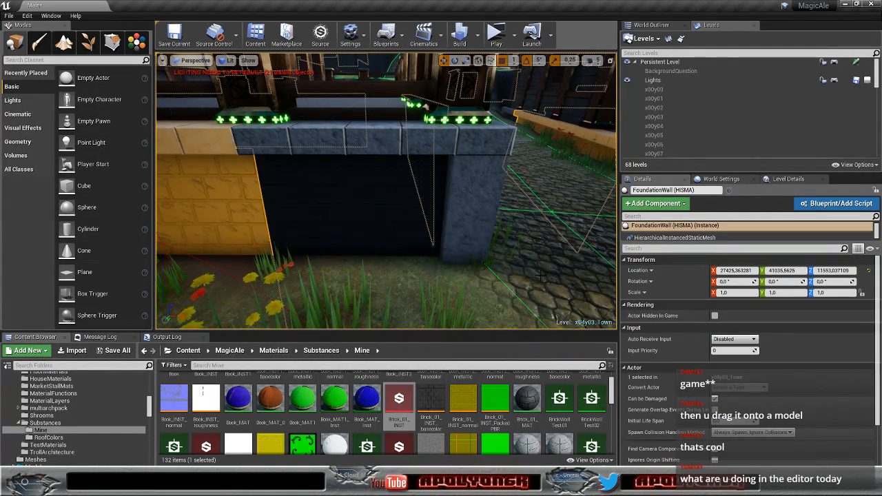
pyautogui.click(421, 296)
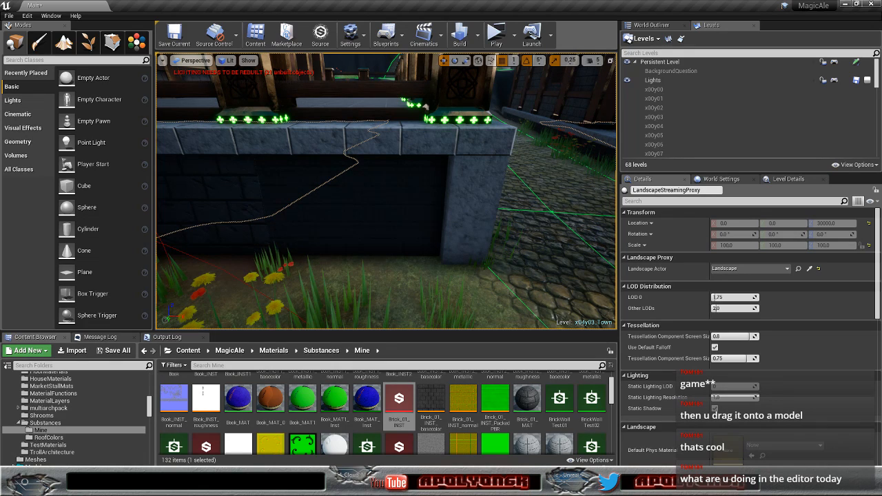
pyautogui.click(846, 5)
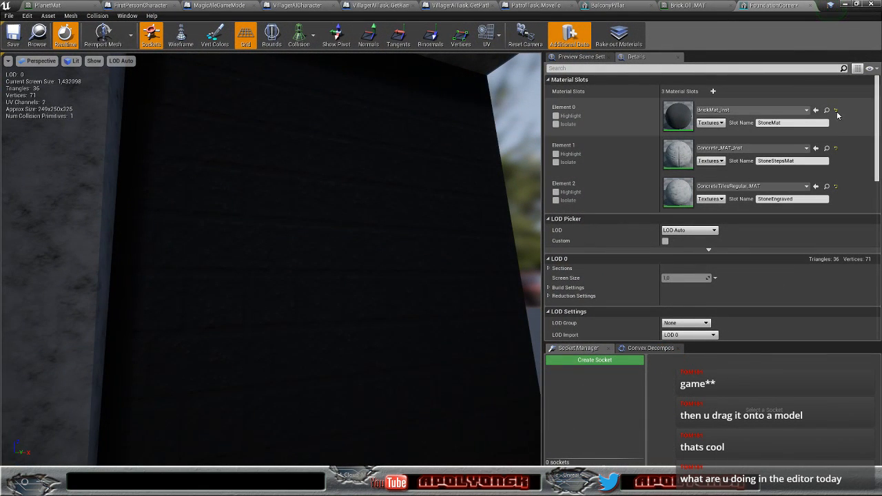
# Step: Set the FoundationCorner mesh's StoneMat slot to Brick_01_MAT, save the mesh and return to the level
pyautogui.click(836, 110)
pyautogui.click(736, 110)
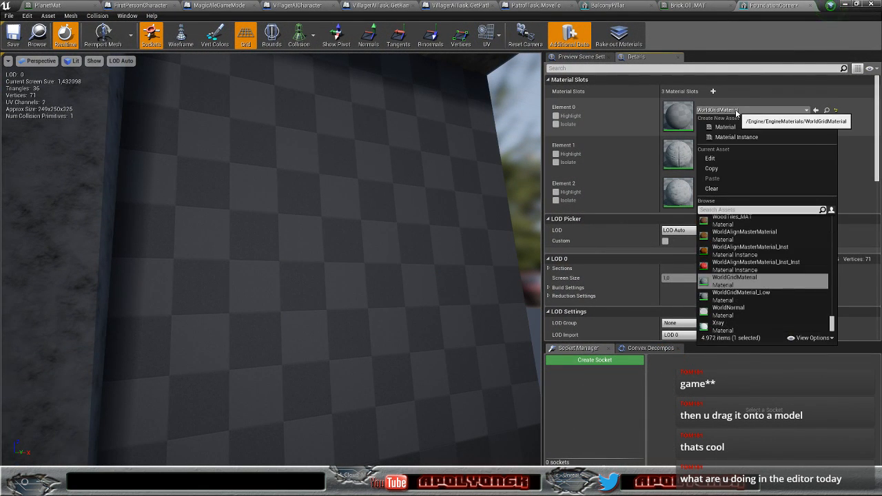
pyautogui.write('briv')
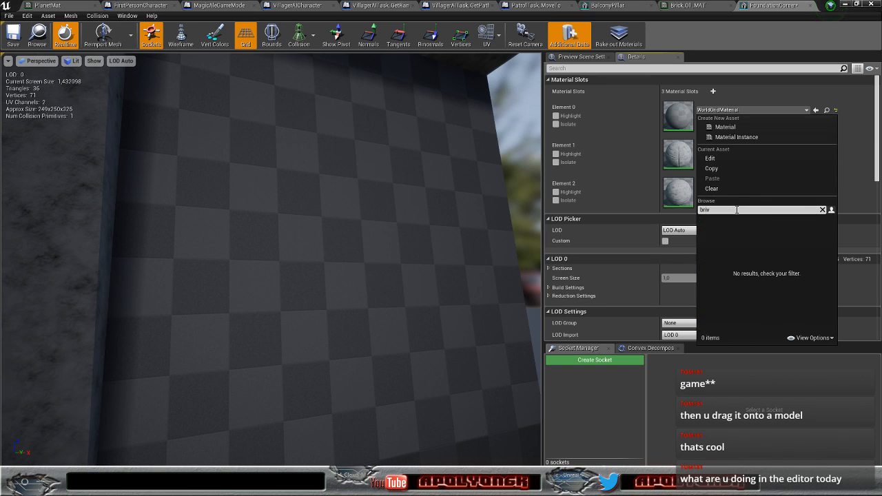
pyautogui.press('BackSpace')
pyautogui.write('c')
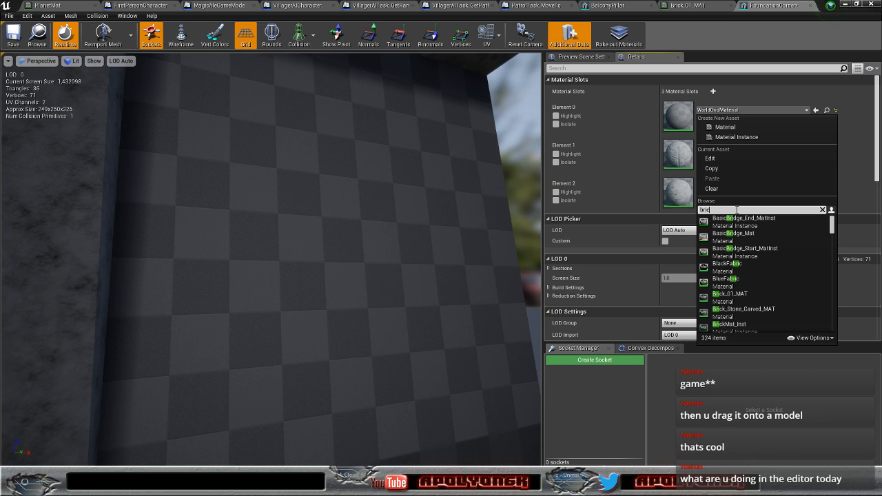
pyautogui.write('k')
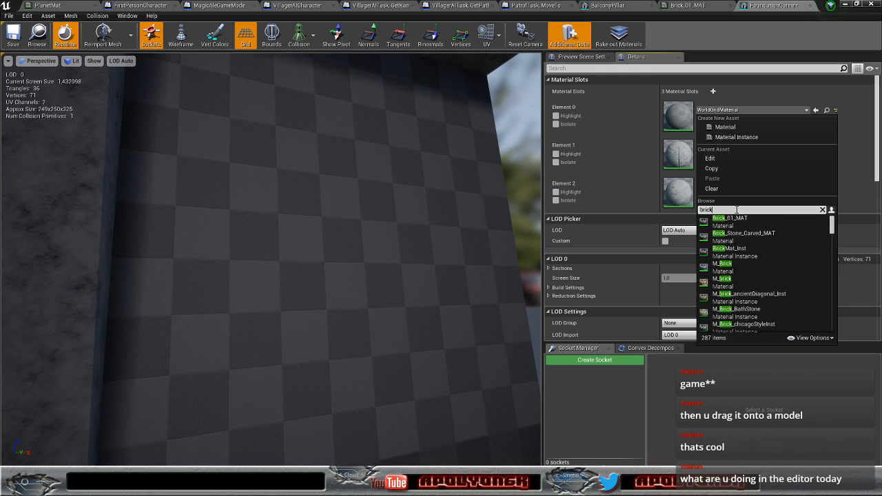
pyautogui.click(738, 219)
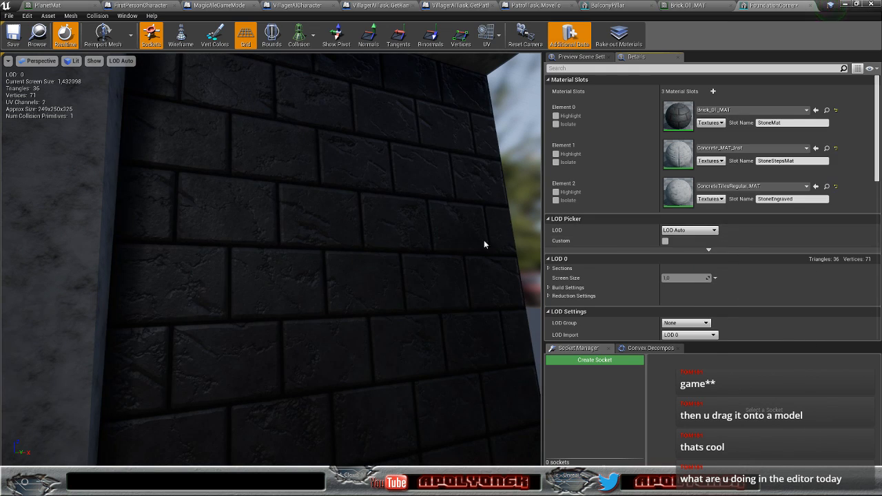
pyautogui.click(12, 38)
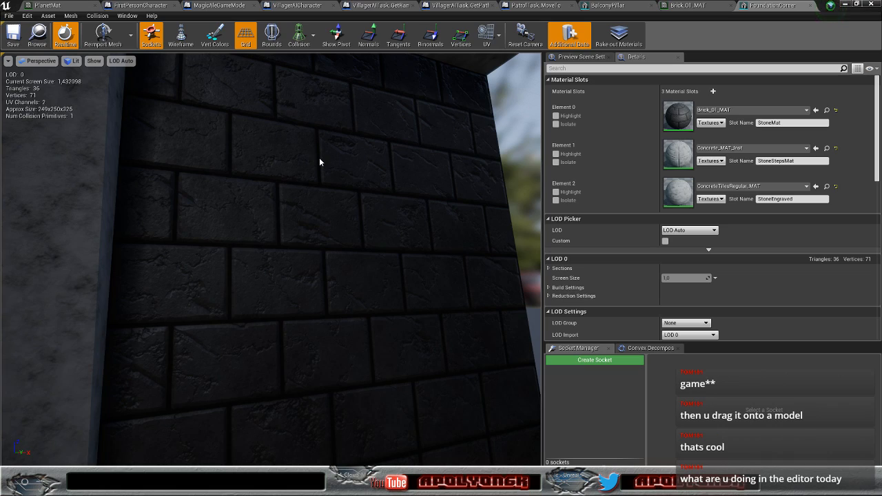
pyautogui.click(843, 5)
# Step: Load the x05y03 level at the edge of the town's landscape, where the road breaks off
pyautogui.moveTo(386, 192); pyautogui.dragTo(438, 206, button='right')
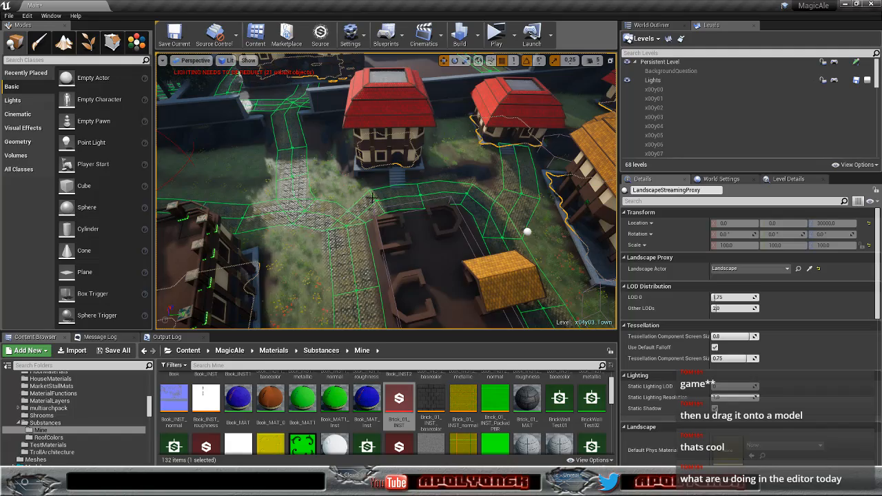
pyautogui.moveTo(437, 206); pyautogui.dragTo(386, 135, button='right')
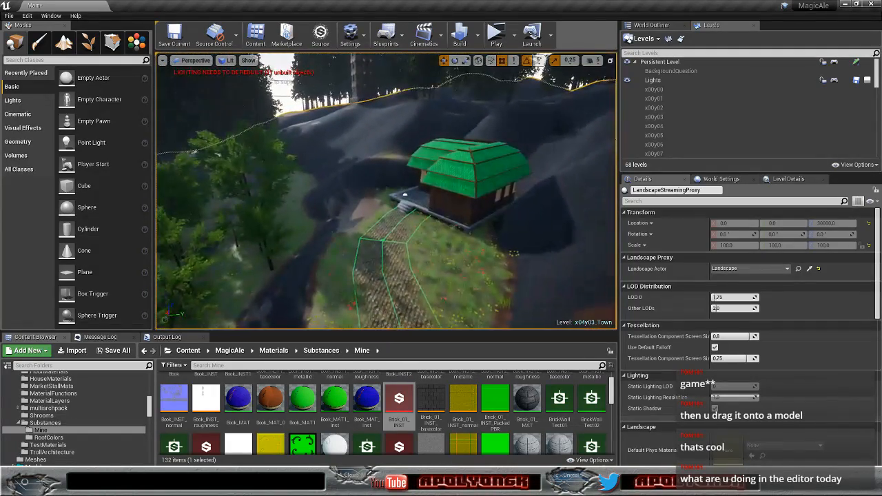
pyautogui.moveTo(386, 191); pyautogui.dragTo(420, 268, button='right')
pyautogui.moveTo(386, 191); pyautogui.dragTo(363, 221, button='right')
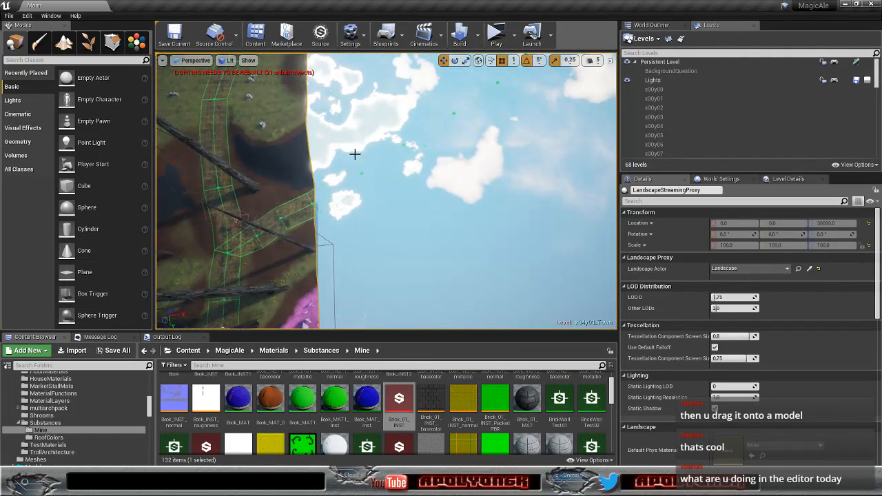
pyautogui.scroll(-5, 727, 114)
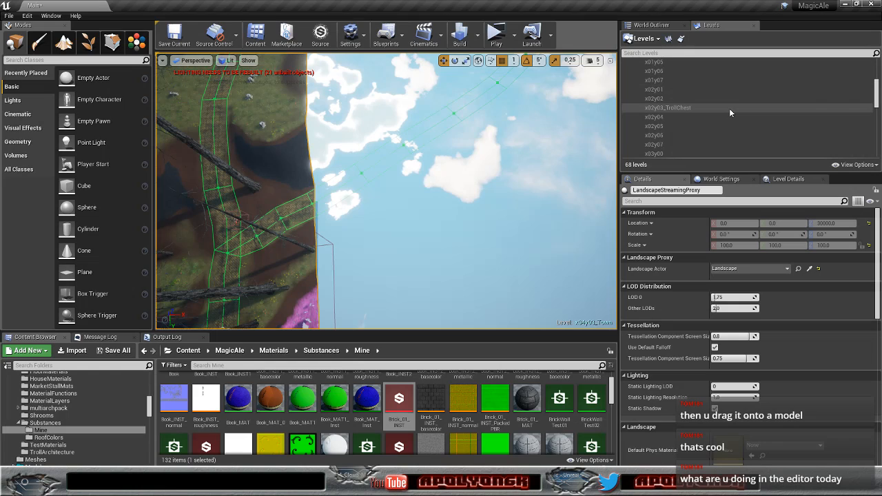
pyautogui.scroll(-4, 729, 108)
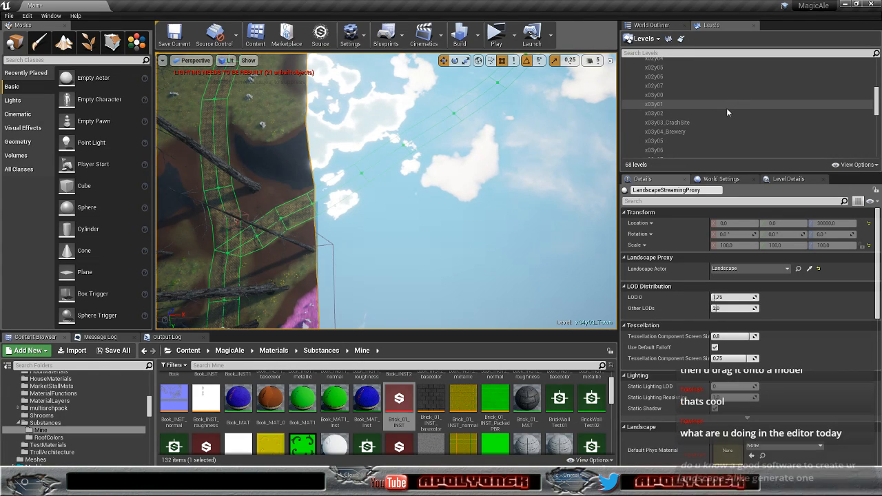
pyautogui.scroll(-3, 726, 111)
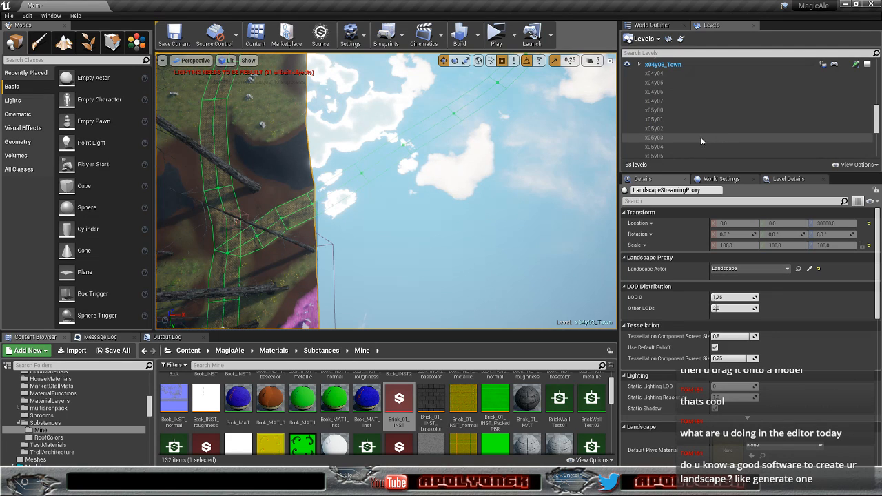
pyautogui.doubleClick(671, 137)
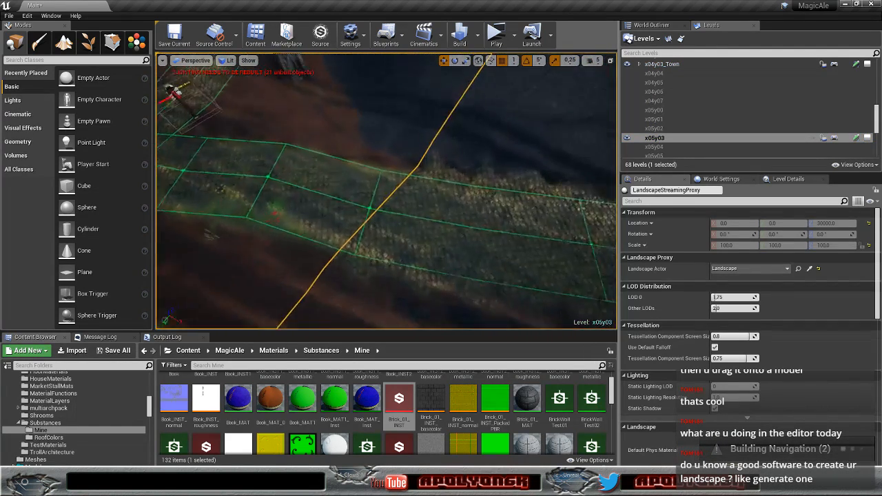
# Step: Examine the cobbled road and terrain along the border between the town landscape and the x05y03 level
pyautogui.moveTo(386, 191); pyautogui.dragTo(403, 200, button='right')
pyautogui.moveTo(320, 326); pyautogui.dragTo(385, 275, button='right')
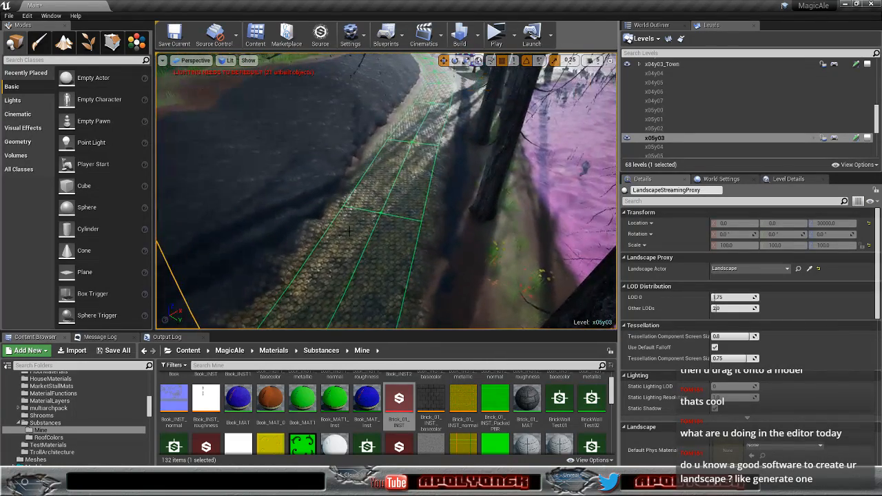
pyautogui.moveTo(320, 326)
pyautogui.mouseDown(button='right')
pyautogui.moveTo(300, 362)
pyautogui.moveTo(306, 334)
pyautogui.mouseUp(button='right')
pyautogui.moveTo(386, 191); pyautogui.dragTo(284, 213, button='right')
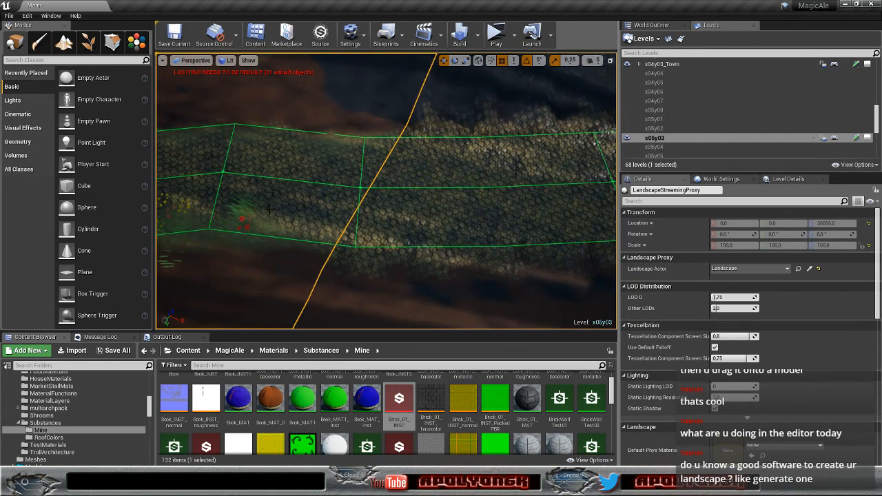
pyautogui.moveTo(275, 234); pyautogui.dragTo(301, 171, button='right')
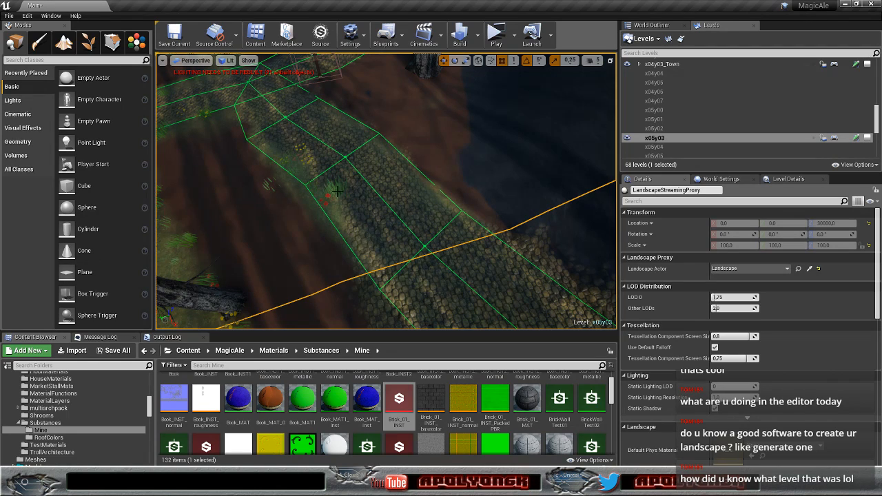
pyautogui.moveTo(349, 195); pyautogui.dragTo(303, 186, button='right')
pyautogui.moveTo(359, 297); pyautogui.dragTo(388, 300, button='right')
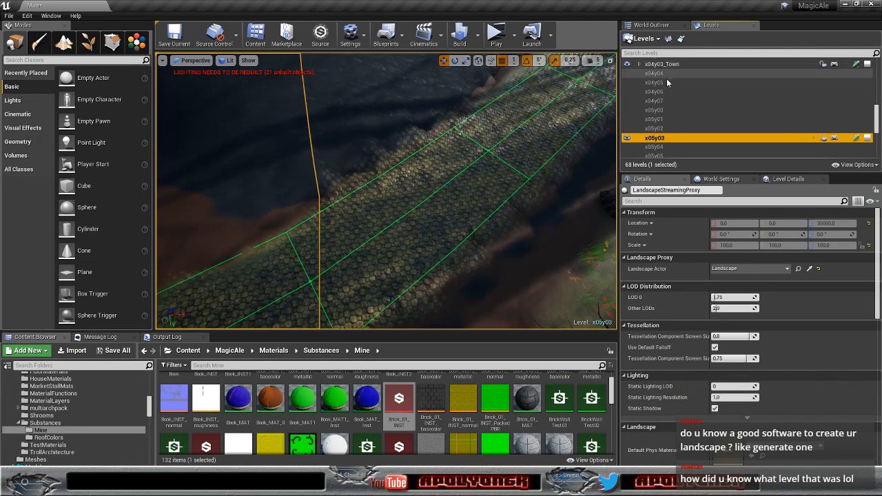
pyautogui.doubleClick(666, 144)
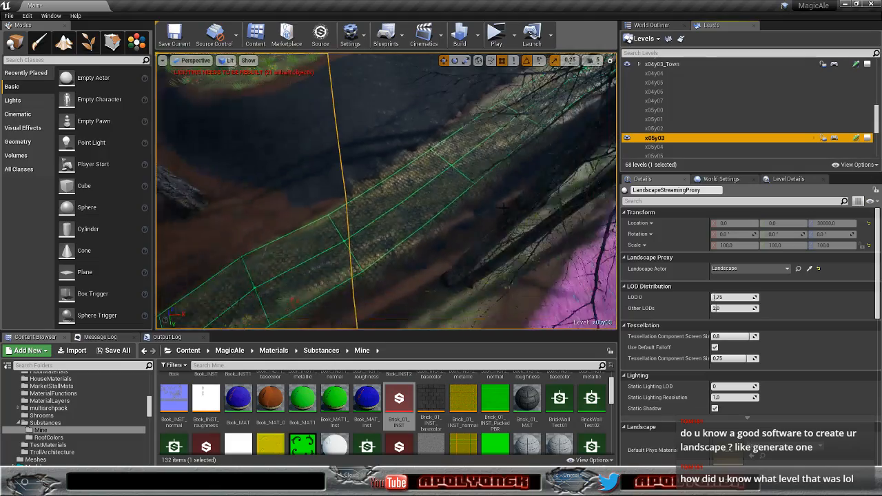
pyautogui.moveTo(500, 234); pyautogui.dragTo(618, 160, button='right')
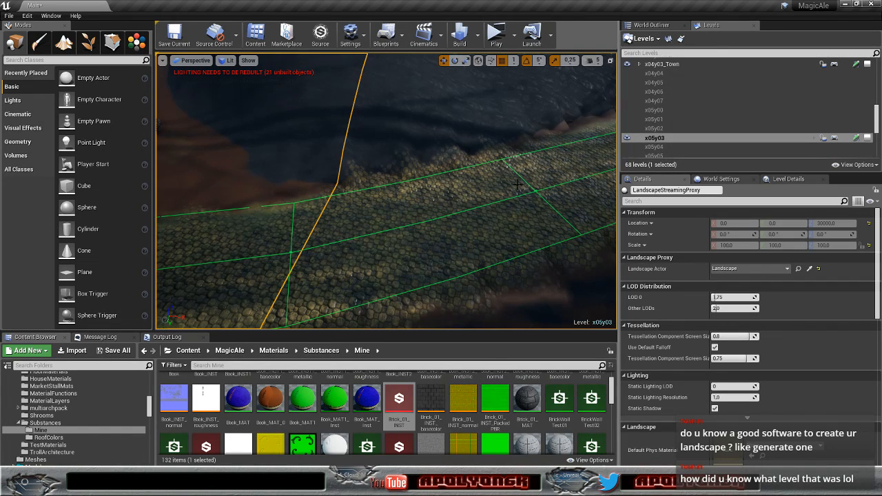
pyautogui.moveTo(452, 200); pyautogui.dragTo(399, 212, button='right')
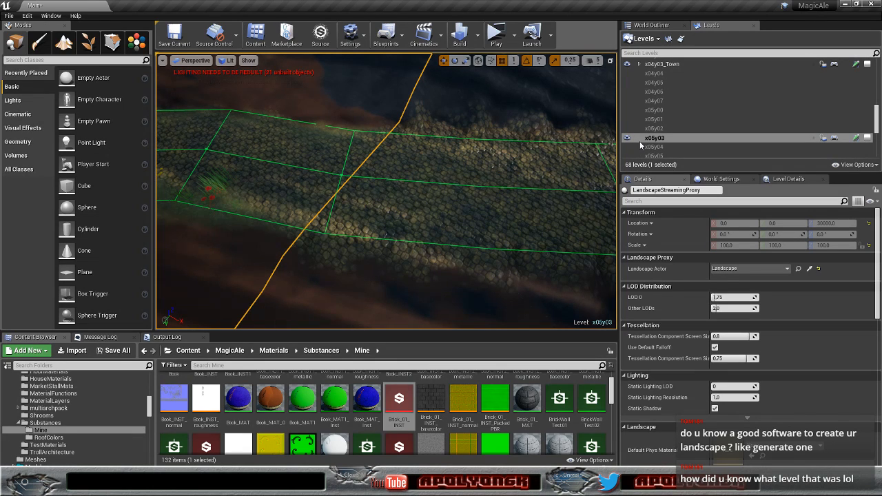
pyautogui.moveTo(462, 187); pyautogui.dragTo(321, 210, button='right')
pyautogui.press('s')
pyautogui.press('w')
pyautogui.press('s')
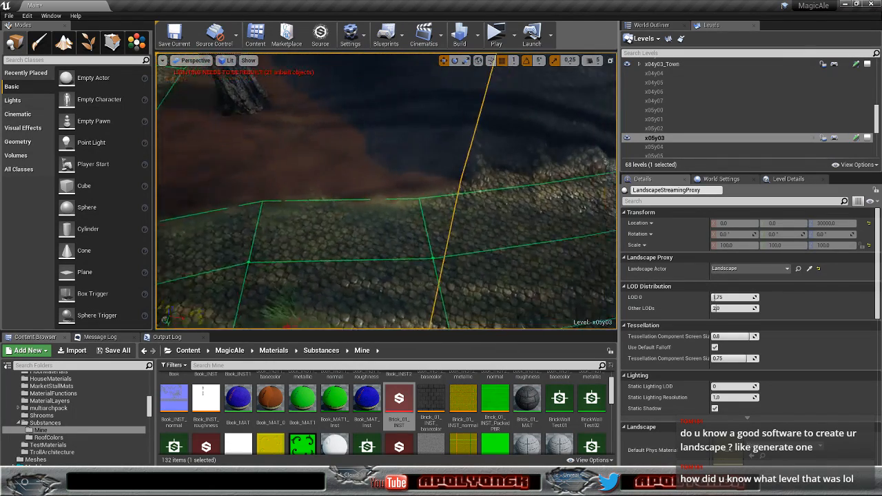
pyautogui.moveTo(386, 200); pyautogui.dragTo(381, 189, button='right')
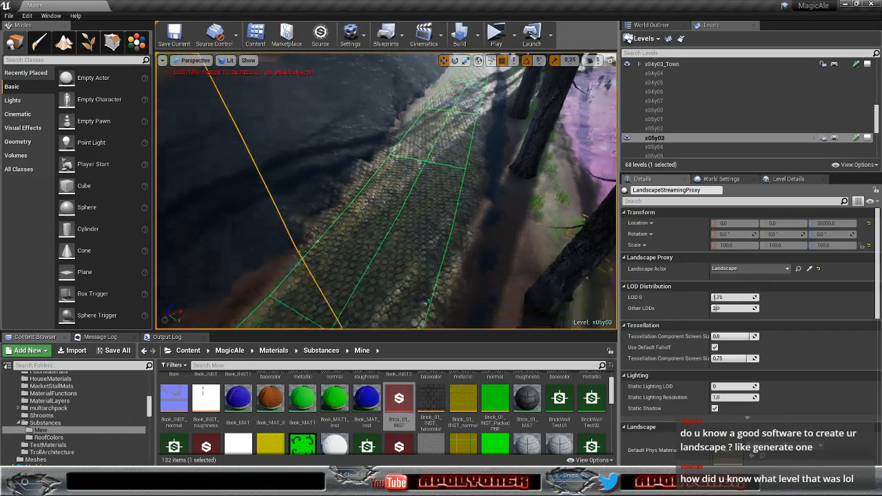
# Step: Examine the cobbled roads, the towers and the giant columned structure in the x05y03 level
pyautogui.moveTo(386, 200)
pyautogui.mouseDown(button='right')
pyautogui.moveTo(379, 210)
pyautogui.moveTo(372, 203)
pyautogui.moveTo(380, 197)
pyautogui.mouseUp(button='right')
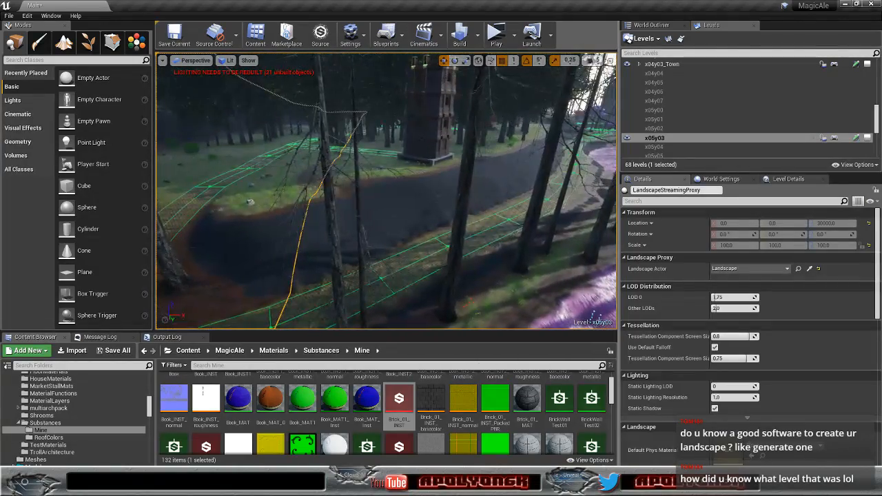
pyautogui.moveTo(386, 199); pyautogui.dragTo(365, 202, button='right')
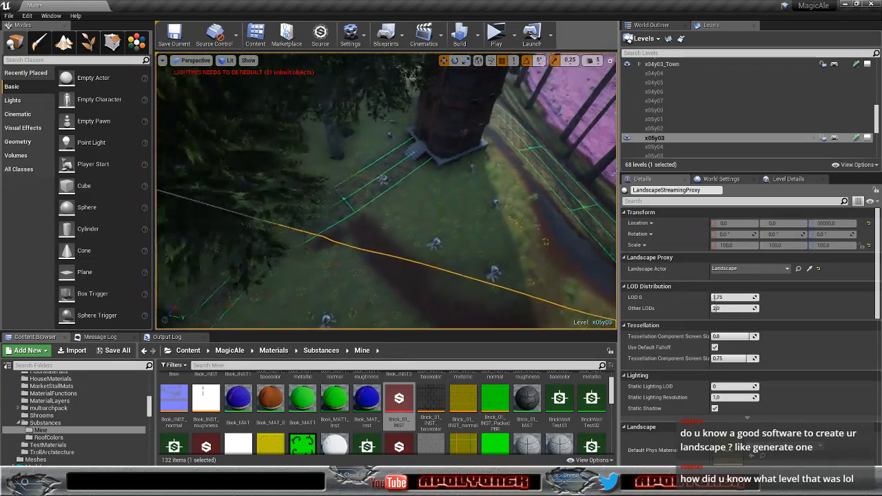
pyautogui.moveTo(386, 200); pyautogui.dragTo(482, 193, button='right')
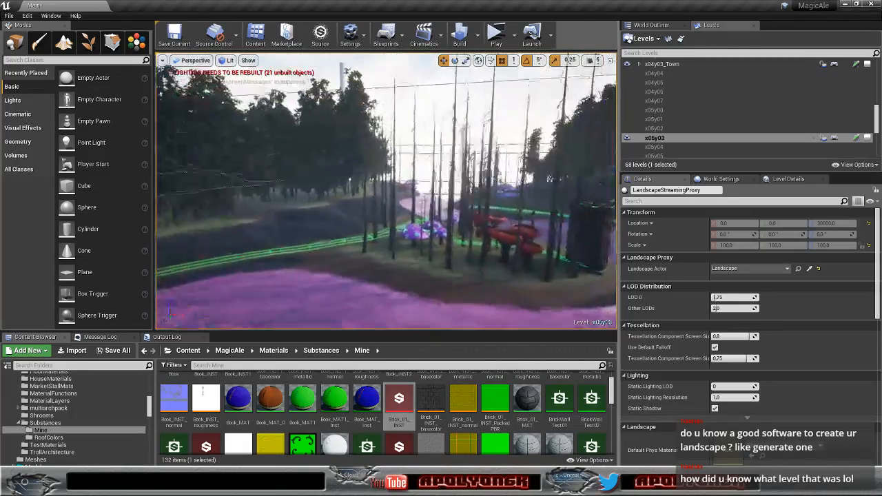
pyautogui.moveTo(386, 199); pyautogui.dragTo(490, 193, button='right')
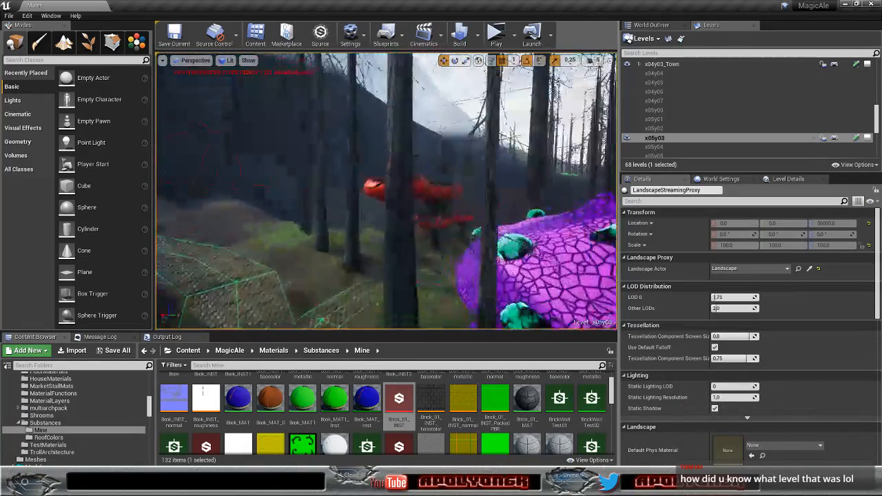
pyautogui.moveTo(386, 193); pyautogui.dragTo(358, 182, button='right')
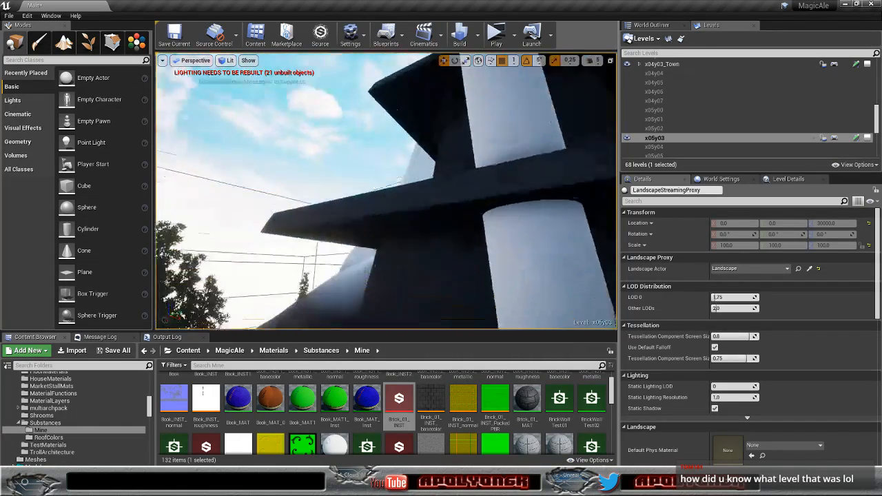
pyautogui.moveTo(358, 183); pyautogui.dragTo(438, 184, button='right')
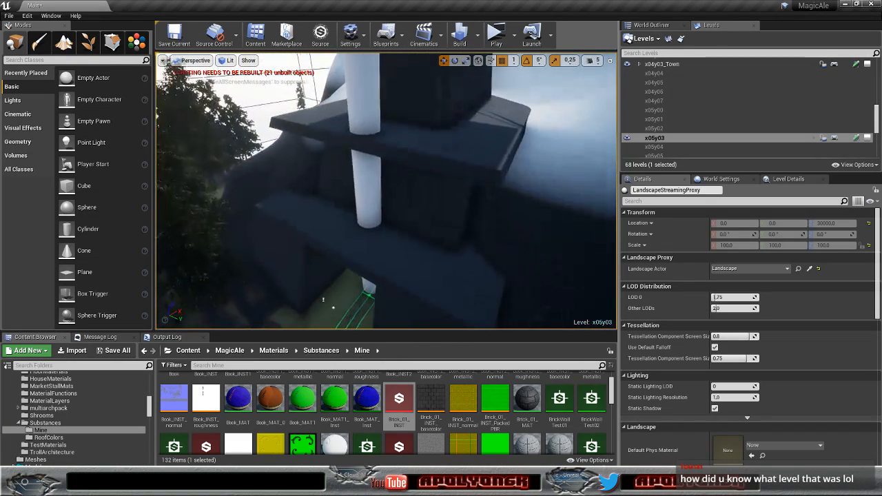
pyautogui.moveTo(386, 190); pyautogui.dragTo(327, 178, button='right')
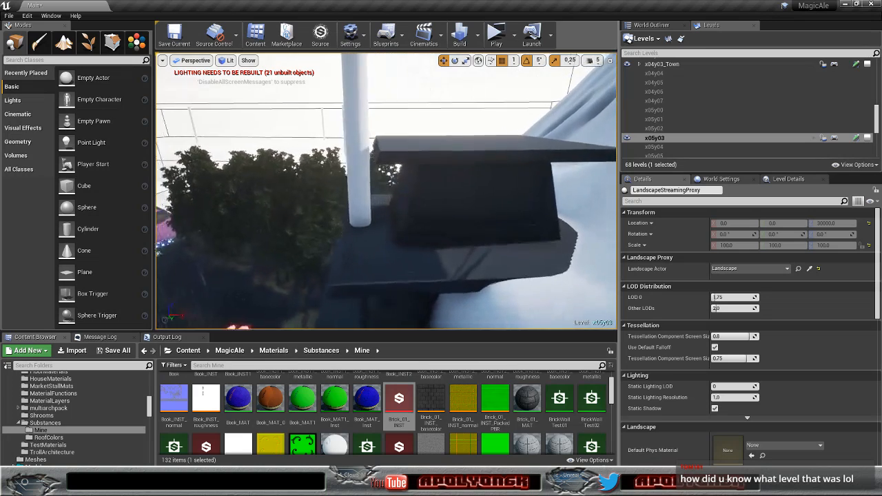
pyautogui.moveTo(386, 190); pyautogui.dragTo(424, 162, button='right')
pyautogui.moveTo(385, 190); pyautogui.dragTo(410, 191, button='right')
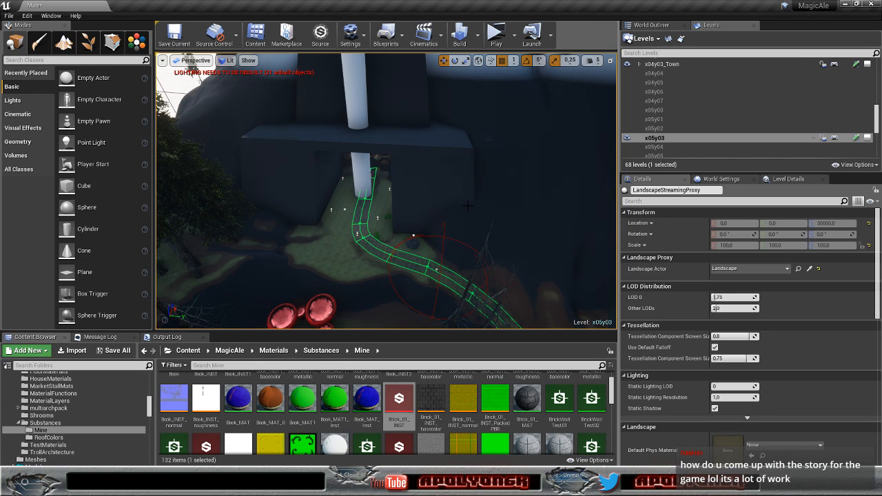
# Step: Return to the cobbled road at the x05y03 border and activate landscape painting with the Base layer
pyautogui.moveTo(386, 207); pyautogui.dragTo(458, 162, button='right')
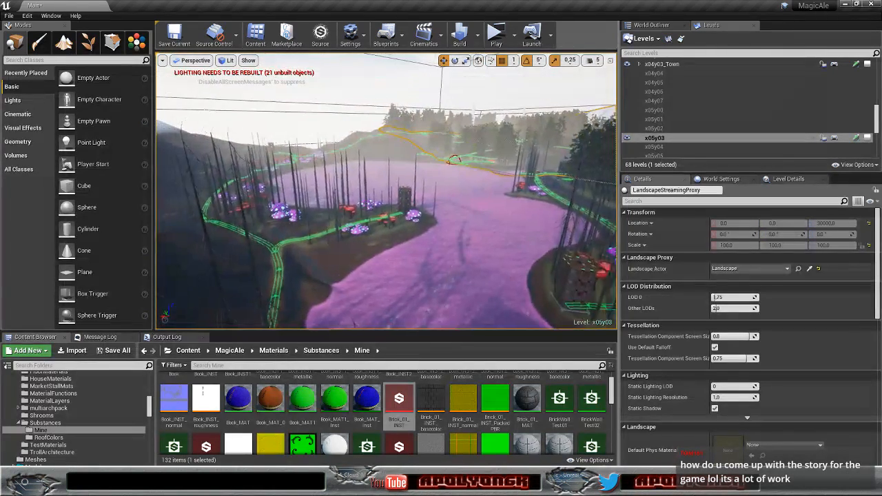
pyautogui.moveTo(386, 191); pyautogui.dragTo(458, 189, button='right')
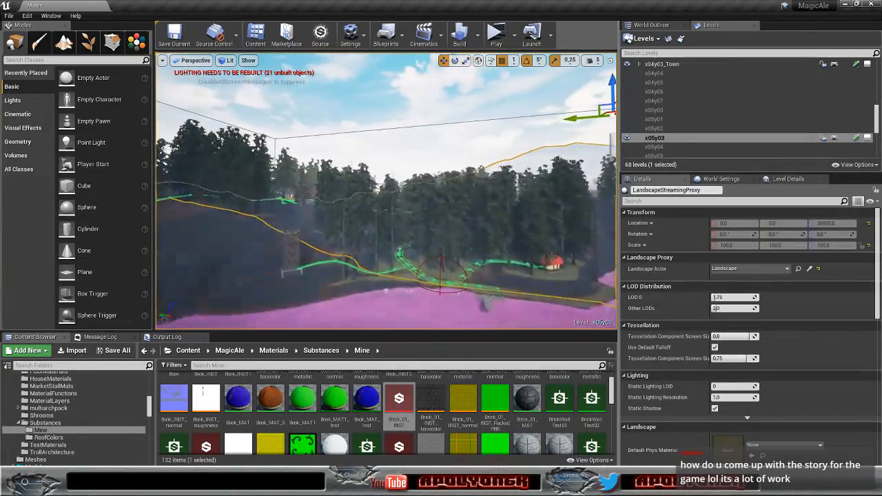
pyautogui.moveTo(386, 191); pyautogui.dragTo(372, 179, button='right')
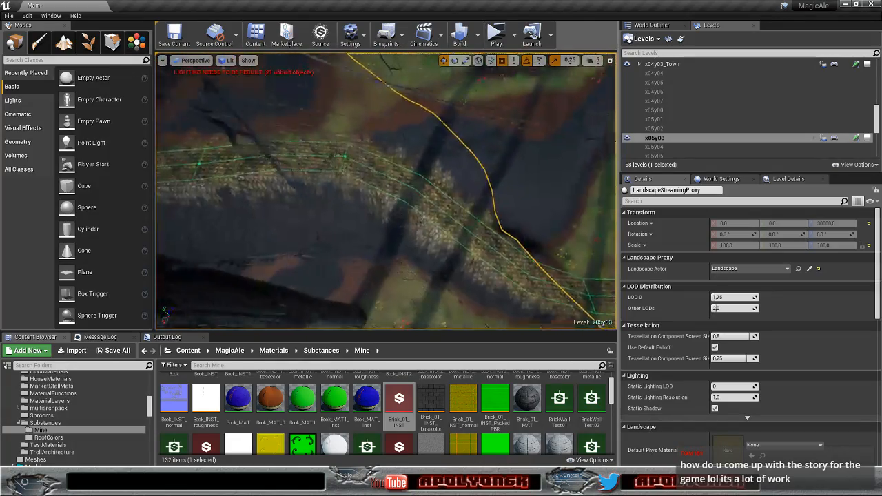
pyautogui.moveTo(386, 191); pyautogui.dragTo(454, 206, button='right')
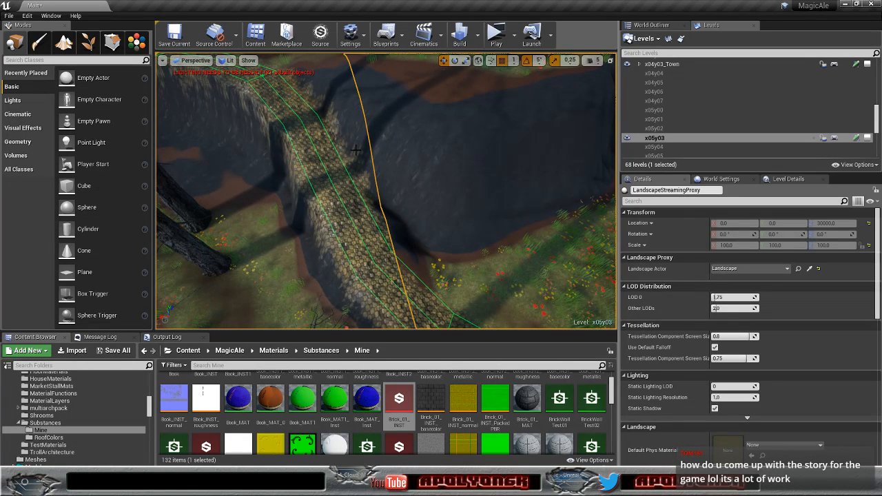
pyautogui.moveTo(358, 160); pyautogui.dragTo(374, 165, button='right')
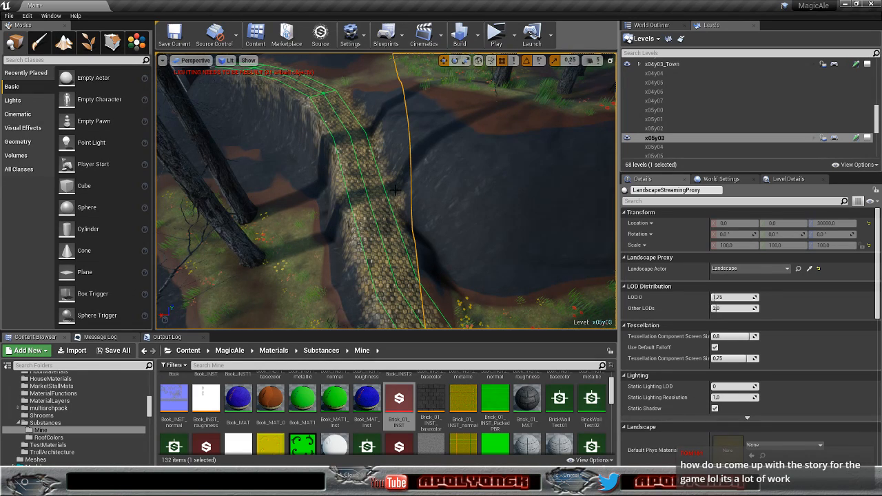
pyautogui.moveTo(395, 199); pyautogui.dragTo(431, 245, button='right')
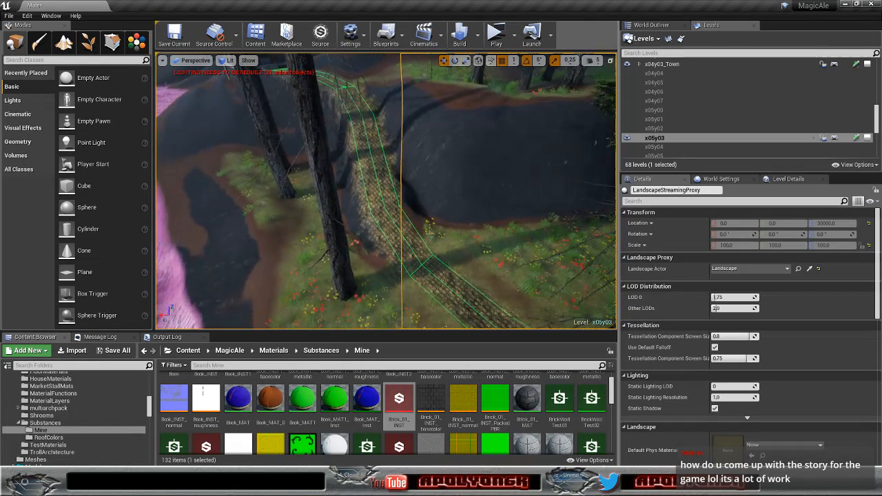
pyautogui.click(64, 42)
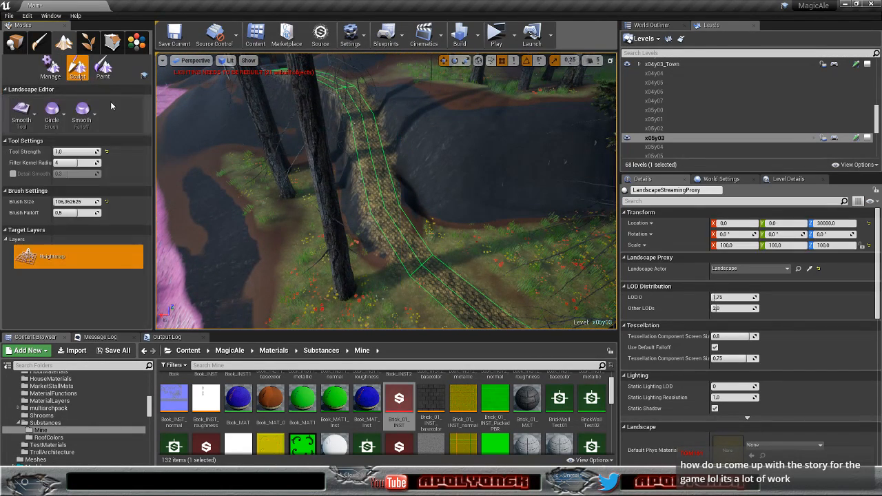
pyautogui.click(102, 66)
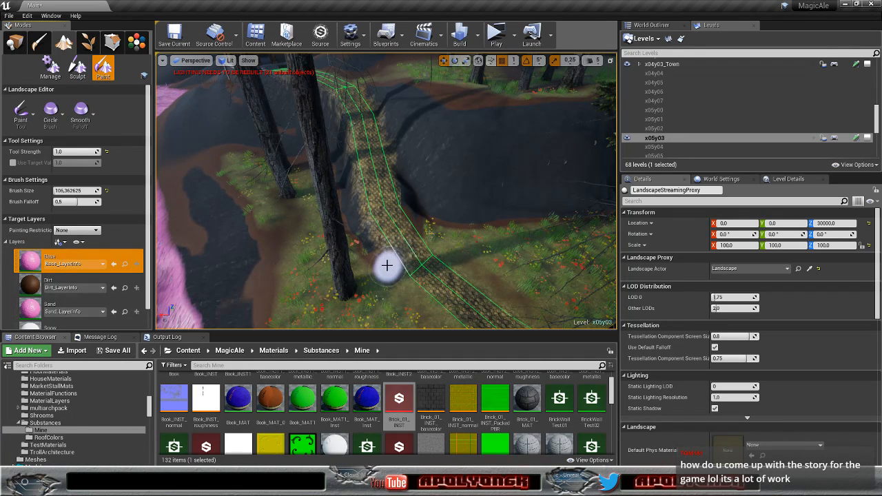
# Step: Paint the Base layer over the cobbles that spill past the road spline's edges on the rocky slope
pyautogui.moveTo(510, 179)
pyautogui.mouseDown(button='right')
pyautogui.moveTo(534, 207)
pyautogui.moveTo(469, 203)
pyautogui.moveTo(423, 262)
pyautogui.mouseUp(button='right')
pyautogui.press('w')
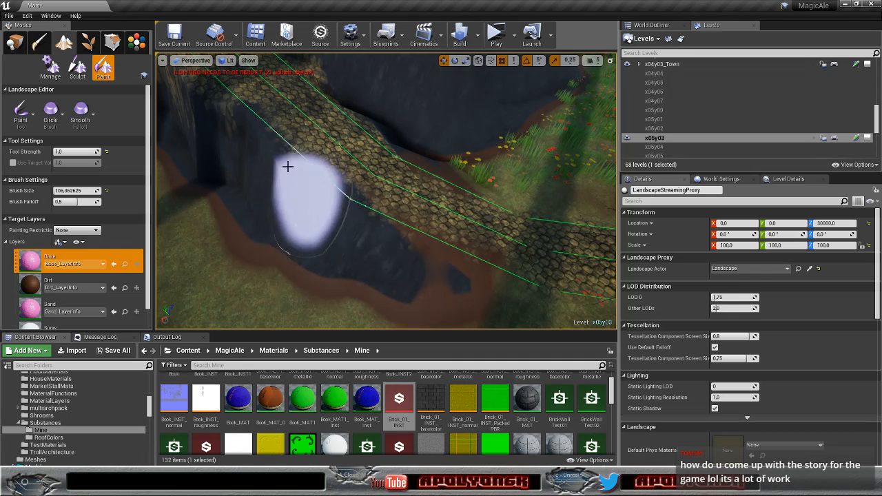
pyautogui.press('s')
pyautogui.moveTo(219, 117); pyautogui.dragTo(226, 56, button='right')
pyautogui.moveTo(411, 197)
pyautogui.mouseDown()
pyautogui.moveTo(246, 137)
pyautogui.moveTo(246, 153)
pyautogui.mouseUp()
pyautogui.press('w')
pyautogui.moveTo(243, 147)
pyautogui.mouseDown(button='right')
pyautogui.moveTo(392, 141)
pyautogui.moveTo(345, 117)
pyautogui.moveTo(386, 228)
pyautogui.moveTo(407, 255)
pyautogui.moveTo(338, 241)
pyautogui.moveTo(403, 228)
pyautogui.mouseUp(button='right')
pyautogui.press('w')
pyautogui.press('s')
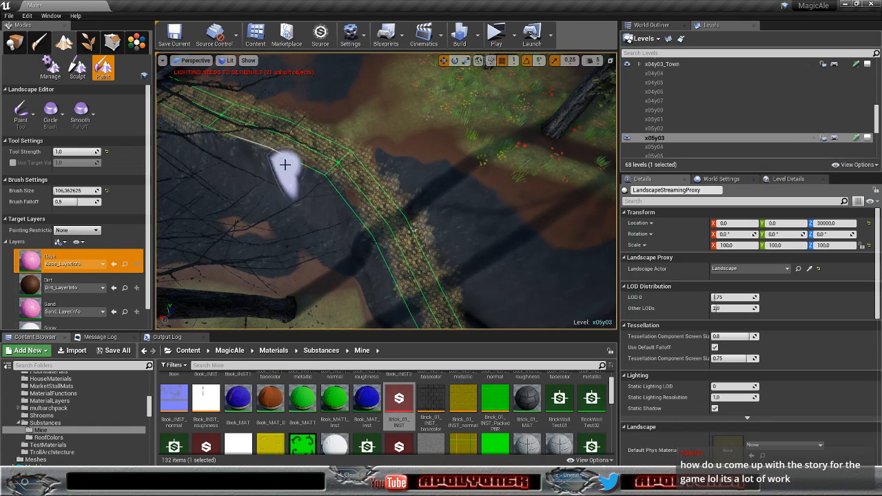
# Step: Paint the Base layer along the sides of the cobbled path leading to the tower beside the pink water
pyautogui.moveTo(246, 148)
pyautogui.mouseDown(button='right')
pyautogui.moveTo(276, 155)
pyautogui.moveTo(238, 157)
pyautogui.moveTo(254, 169)
pyautogui.moveTo(186, 131)
pyautogui.moveTo(170, 107)
pyautogui.mouseUp(button='right')
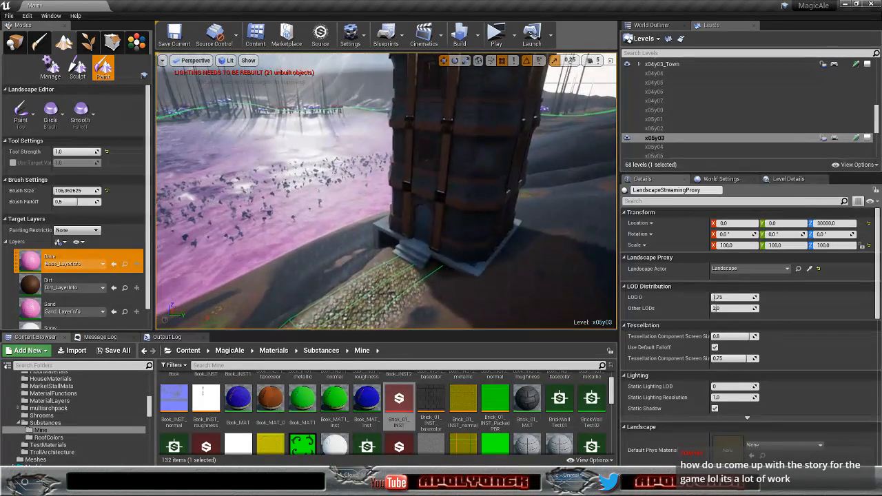
pyautogui.moveTo(417, 217); pyautogui.dragTo(428, 266, button='right')
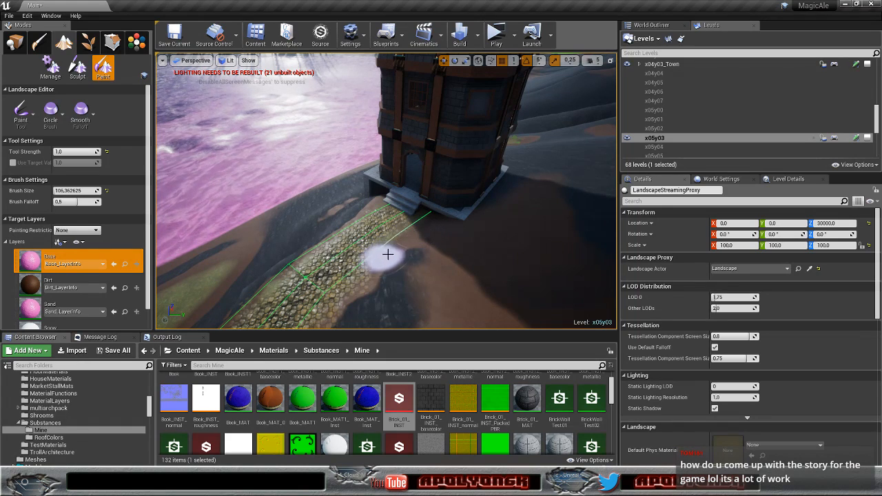
pyautogui.moveTo(317, 310); pyautogui.dragTo(159, 312, button='right')
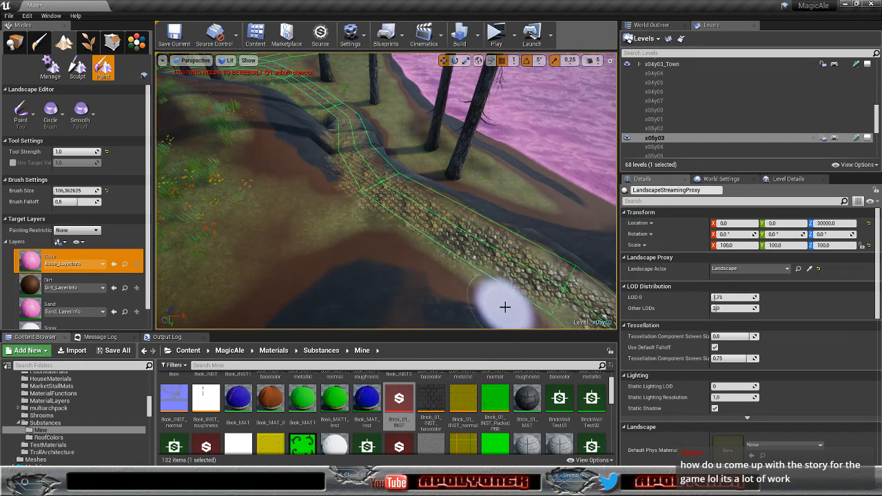
pyautogui.moveTo(334, 158); pyautogui.dragTo(510, 148, button='right')
pyautogui.moveTo(386, 172); pyautogui.dragTo(427, 262, button='right')
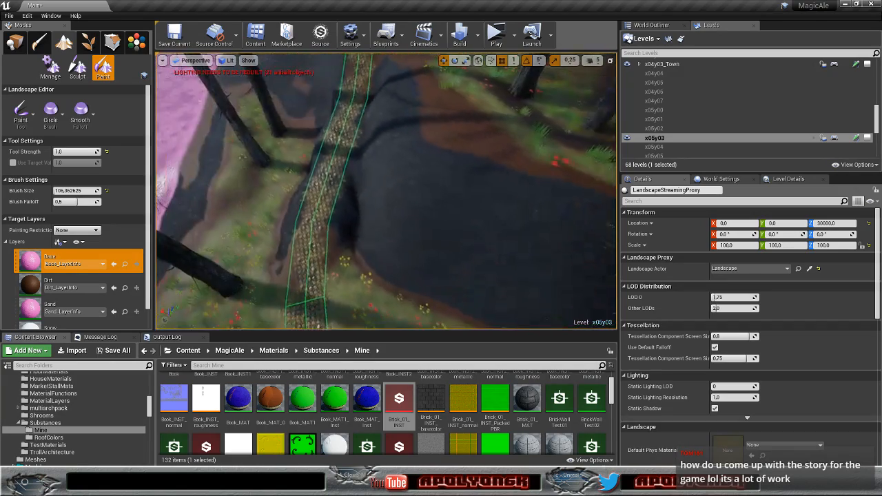
# Step: Clean up the cobble edges with the Base layer between the forest tower's steps and the road junction
pyautogui.moveTo(386, 200); pyautogui.dragTo(420, 182, button='right')
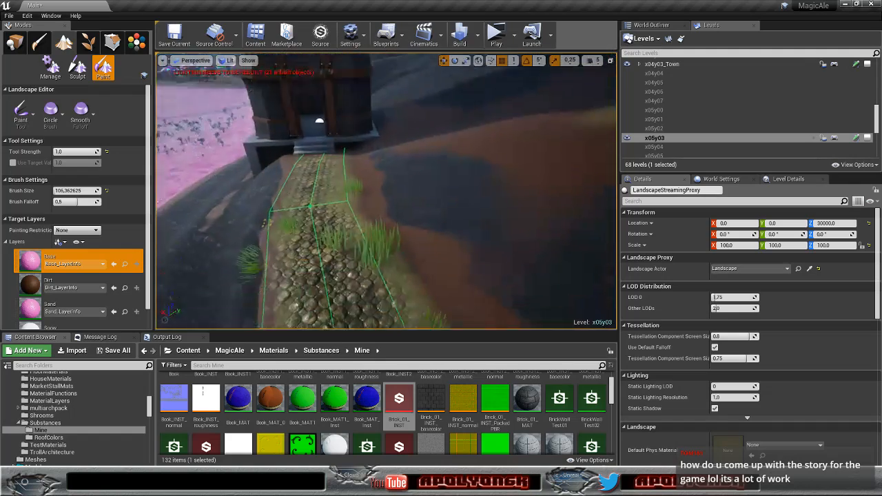
pyautogui.moveTo(386, 196); pyautogui.dragTo(377, 143, button='right')
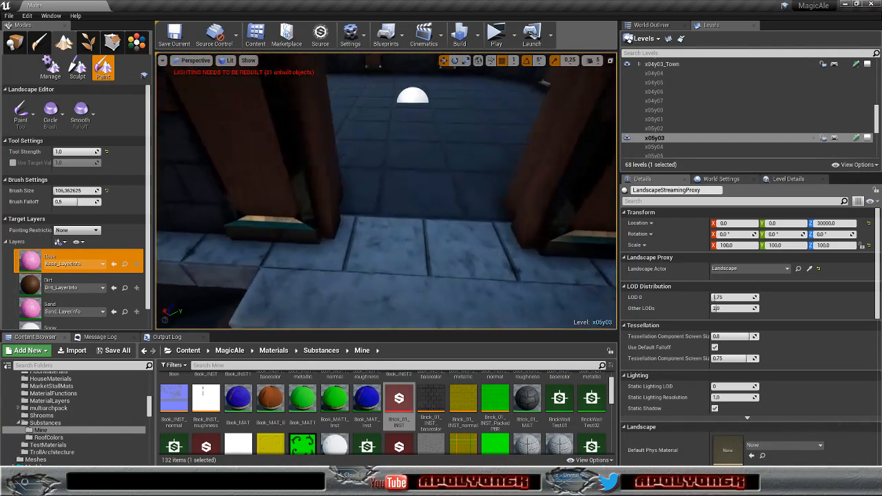
pyautogui.moveTo(386, 193); pyautogui.dragTo(345, 166, button='right')
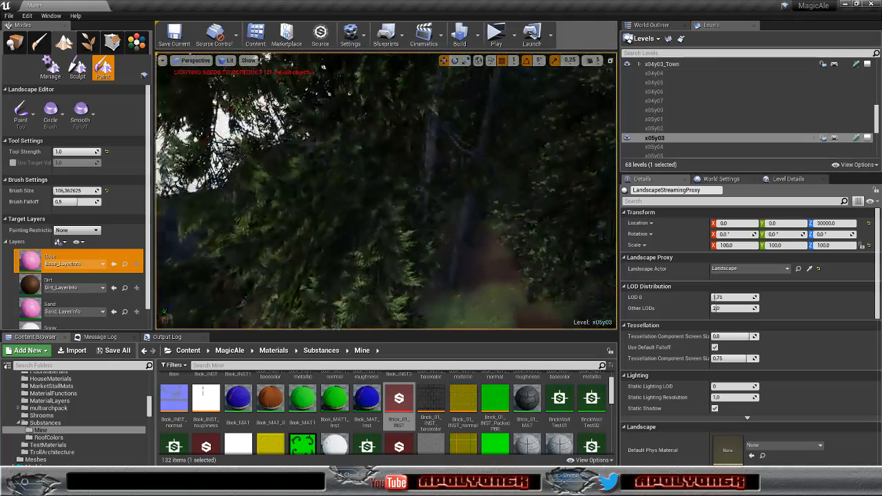
pyautogui.moveTo(386, 193); pyautogui.dragTo(441, 181, button='right')
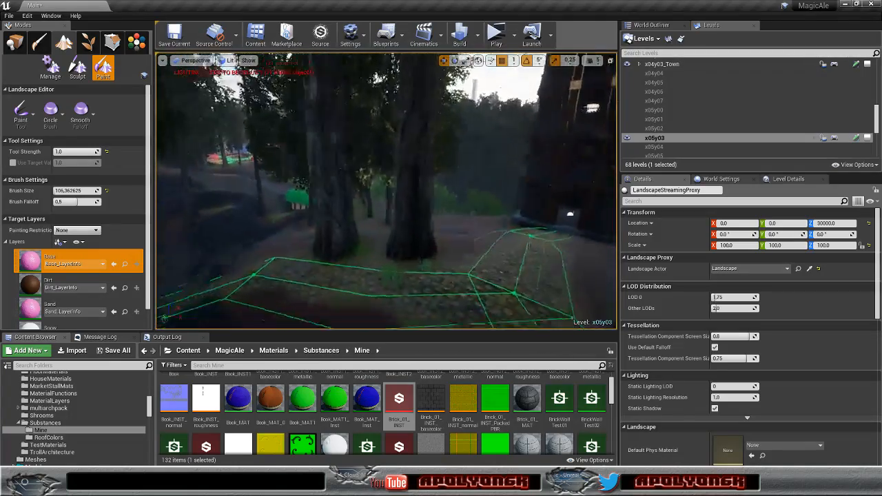
pyautogui.moveTo(386, 193); pyautogui.dragTo(394, 317, button='right')
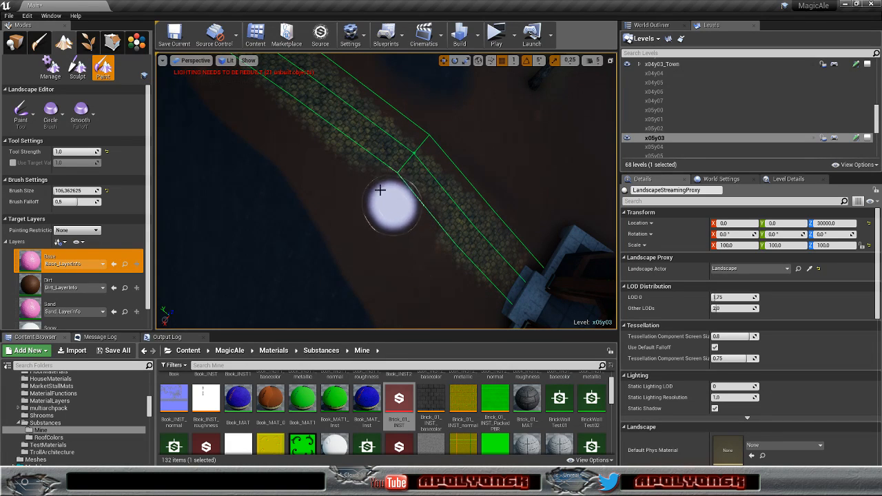
pyautogui.moveTo(326, 146); pyautogui.dragTo(298, 141, button='right')
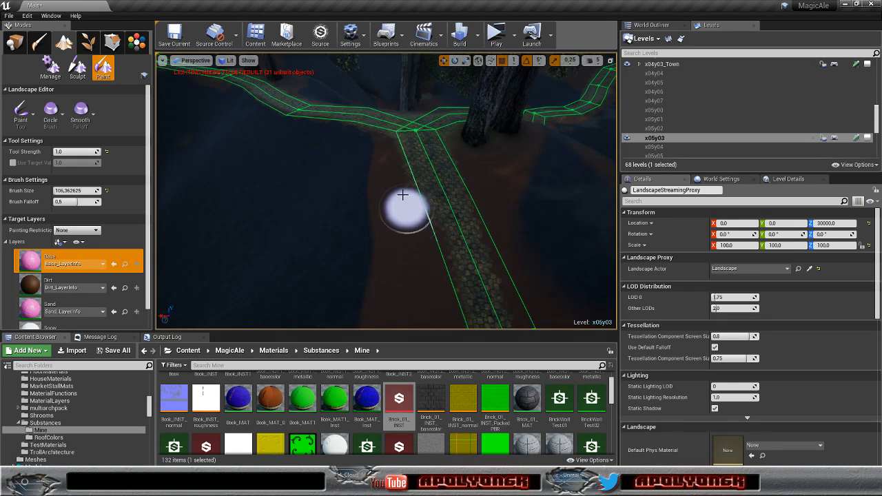
pyautogui.moveTo(401, 198)
pyautogui.mouseDown(button='right')
pyautogui.moveTo(387, 155)
pyautogui.moveTo(415, 210)
pyautogui.moveTo(465, 236)
pyautogui.moveTo(394, 288)
pyautogui.mouseUp(button='right')
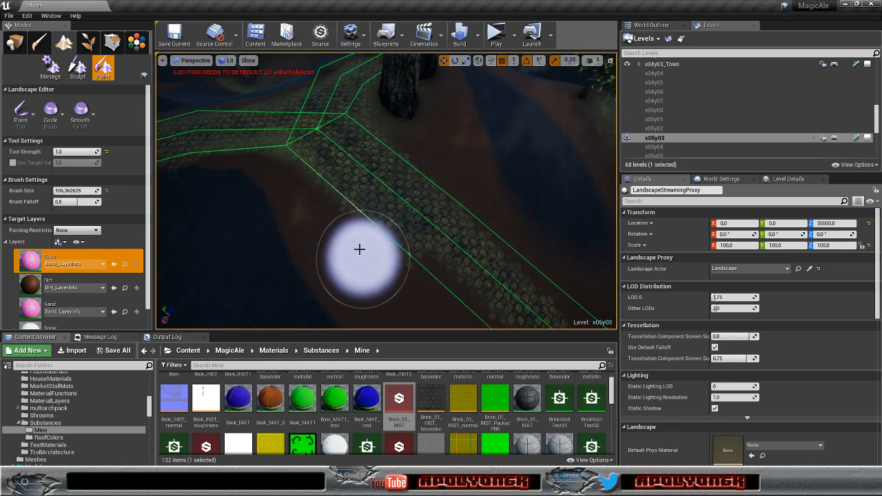
# Step: Paint the Base layer over stray cobbles along the road from the junction across the dark rocky slope into the forest
pyautogui.moveTo(357, 256)
pyautogui.mouseDown(button='right')
pyautogui.moveTo(324, 249)
pyautogui.moveTo(345, 232)
pyautogui.mouseUp(button='right')
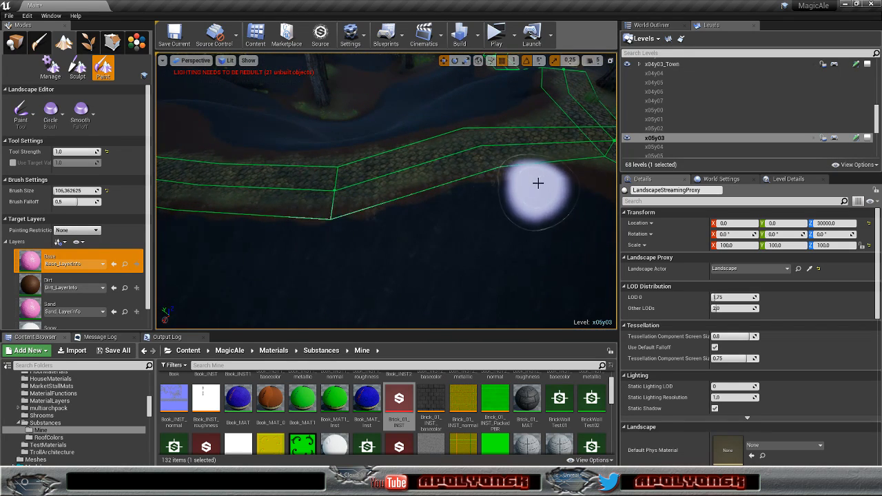
pyautogui.moveTo(405, 214)
pyautogui.mouseDown(button='right')
pyautogui.moveTo(327, 222)
pyautogui.moveTo(407, 222)
pyautogui.moveTo(489, 196)
pyautogui.moveTo(422, 117)
pyautogui.moveTo(434, 123)
pyautogui.moveTo(434, 180)
pyautogui.moveTo(421, 183)
pyautogui.moveTo(429, 167)
pyautogui.moveTo(437, 171)
pyautogui.mouseUp(button='right')
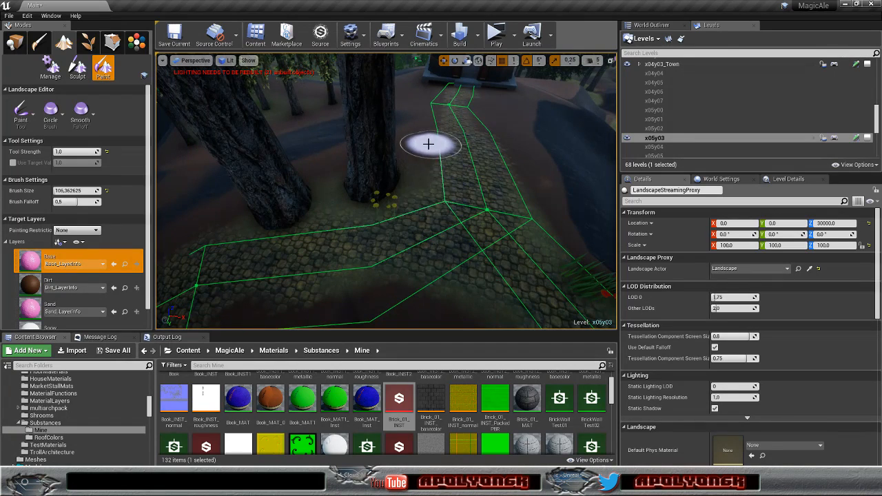
pyautogui.moveTo(238, 214)
pyautogui.mouseDown(button='right')
pyautogui.moveTo(165, 207)
pyautogui.moveTo(285, 187)
pyautogui.mouseUp(button='right')
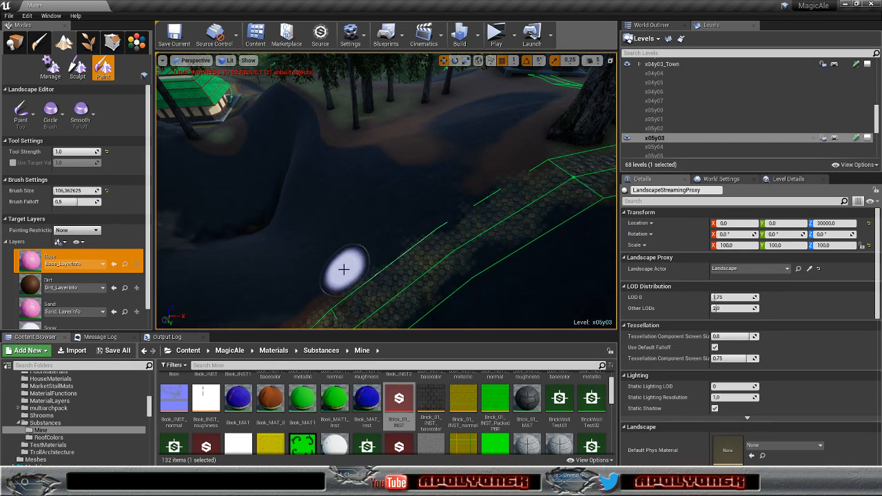
pyautogui.moveTo(338, 276)
pyautogui.mouseDown(button='right')
pyautogui.moveTo(303, 297)
pyautogui.moveTo(214, 296)
pyautogui.moveTo(186, 276)
pyautogui.moveTo(196, 213)
pyautogui.moveTo(166, 283)
pyautogui.moveTo(163, 272)
pyautogui.moveTo(404, 296)
pyautogui.mouseUp(button='right')
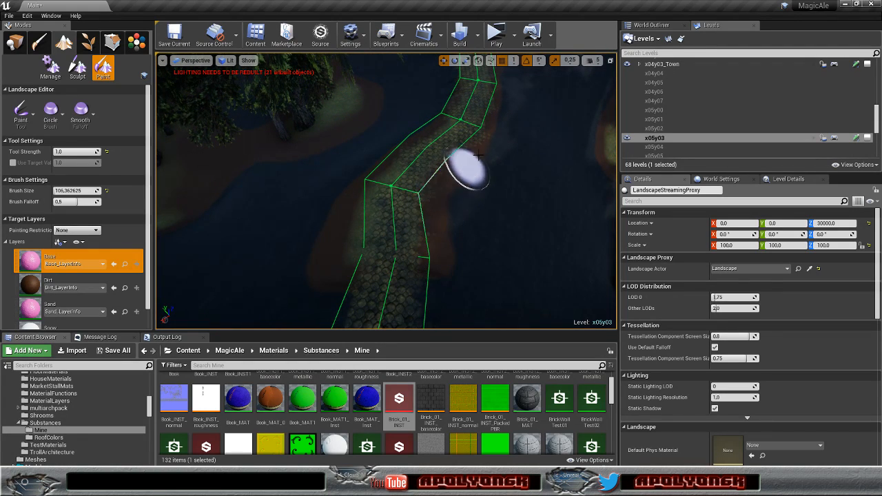
pyautogui.moveTo(475, 167)
pyautogui.mouseDown(button='right')
pyautogui.moveTo(393, 138)
pyautogui.moveTo(376, 89)
pyautogui.moveTo(390, 96)
pyautogui.mouseUp(button='right')
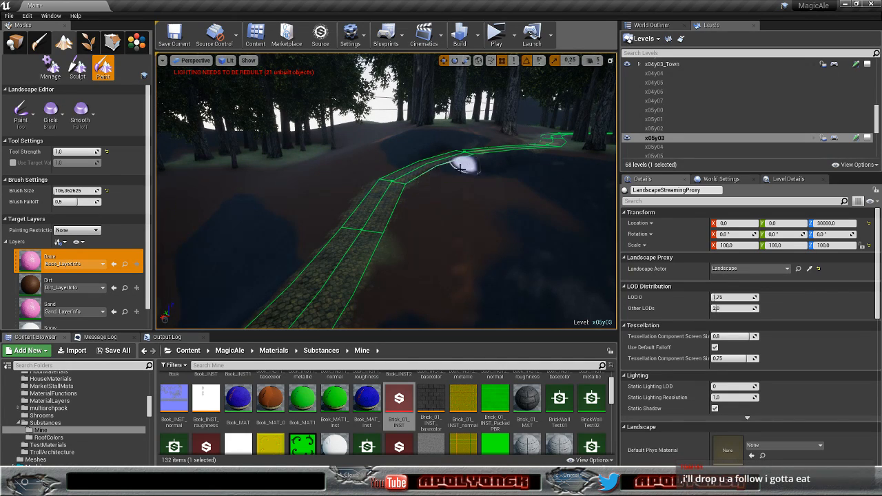
pyautogui.moveTo(424, 196)
pyautogui.mouseDown(button='right')
pyautogui.moveTo(417, 241)
pyautogui.moveTo(431, 249)
pyautogui.moveTo(510, 231)
pyautogui.moveTo(447, 227)
pyautogui.moveTo(451, 197)
pyautogui.moveTo(445, 227)
pyautogui.moveTo(410, 248)
pyautogui.moveTo(443, 222)
pyautogui.mouseUp(button='right')
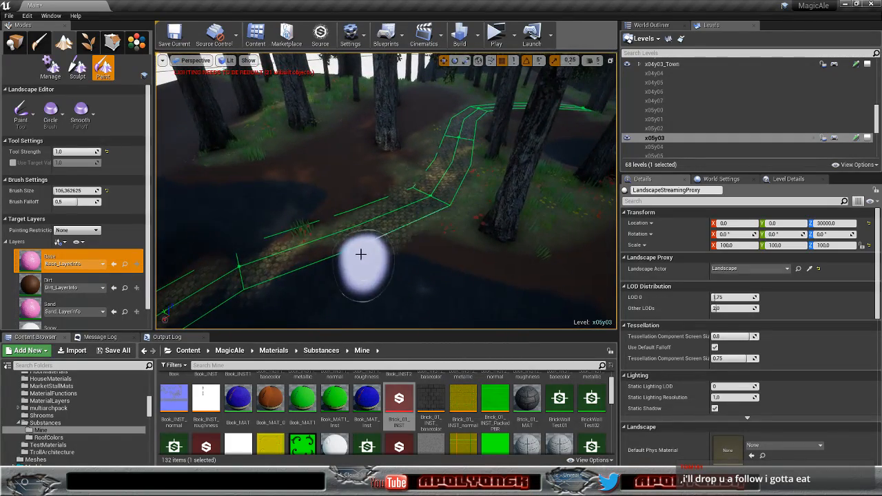
# Step: Trim the cobble edges with the Base layer beside the leaning tree trunks and yellow flowers on the forest road
pyautogui.moveTo(414, 197)
pyautogui.mouseDown(button='right')
pyautogui.moveTo(376, 162)
pyautogui.moveTo(398, 182)
pyautogui.mouseUp(button='right')
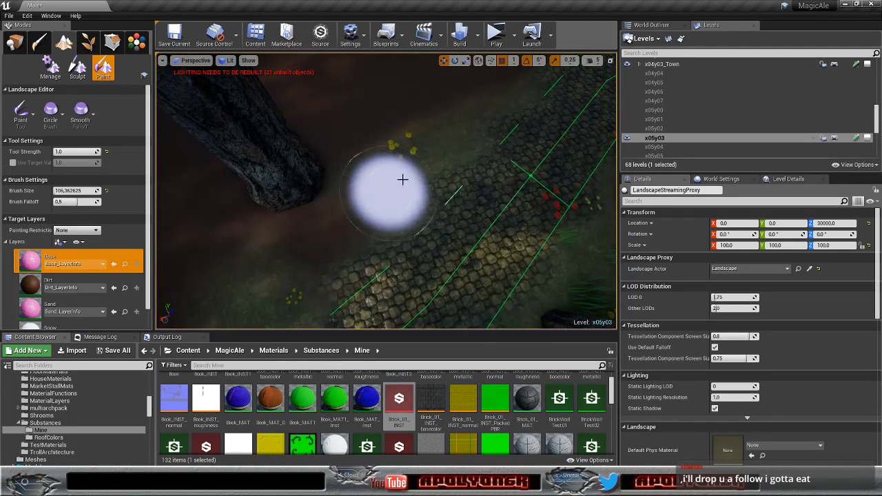
pyautogui.moveTo(317, 250); pyautogui.dragTo(386, 276, button='right')
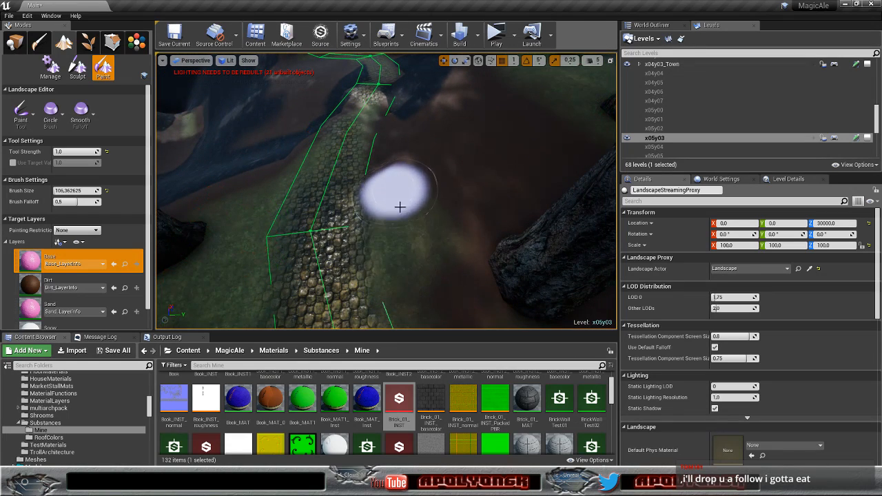
pyautogui.moveTo(397, 185); pyautogui.dragTo(499, 187, button='right')
pyautogui.moveTo(386, 191)
pyautogui.mouseDown(button='right')
pyautogui.moveTo(455, 182)
pyautogui.moveTo(414, 197)
pyautogui.moveTo(386, 242)
pyautogui.moveTo(488, 279)
pyautogui.mouseUp(button='right')
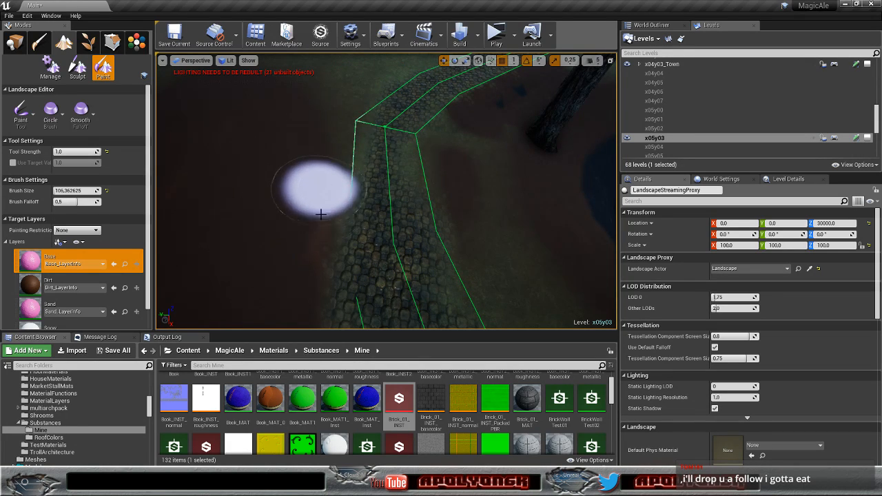
pyautogui.moveTo(268, 217); pyautogui.dragTo(219, 210, button='right')
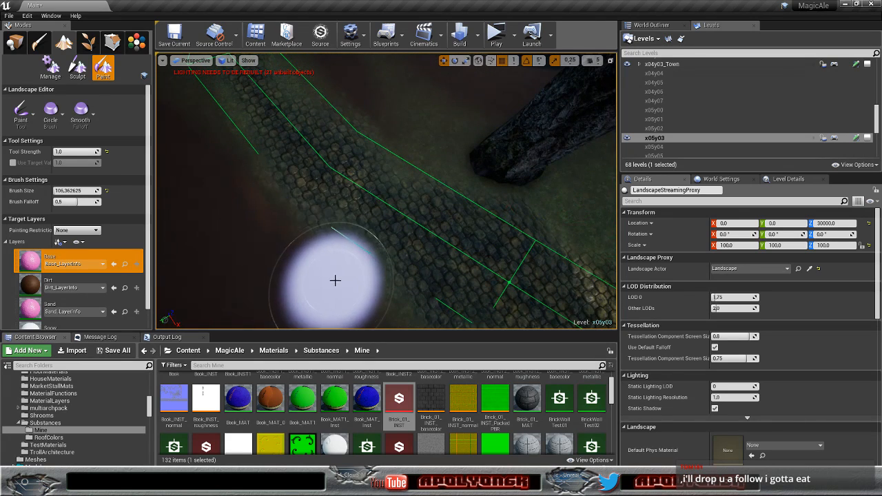
pyautogui.moveTo(342, 281); pyautogui.dragTo(389, 283, button='right')
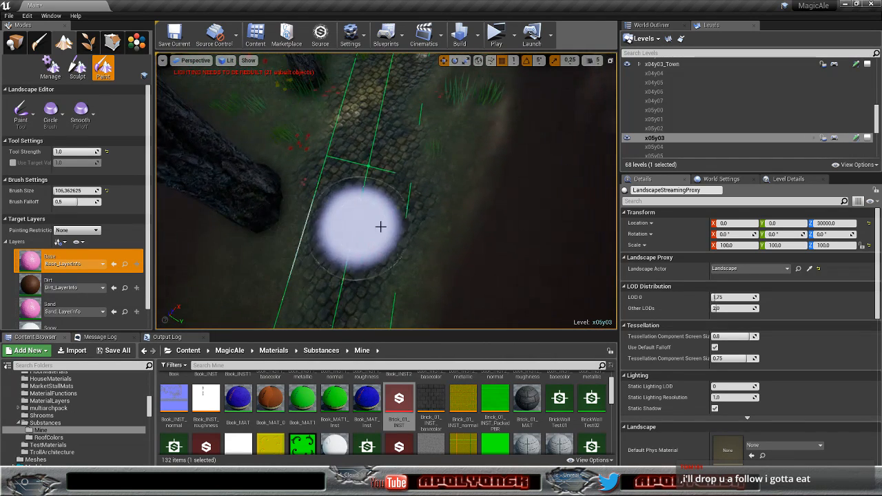
# Step: Paint the Base layer over the spilled cobbles from the fir-lined stretch to the road's crossing over the dark channel
pyautogui.moveTo(454, 172)
pyautogui.mouseDown(button='right')
pyautogui.moveTo(444, 131)
pyautogui.moveTo(451, 169)
pyautogui.moveTo(448, 138)
pyautogui.moveTo(441, 162)
pyautogui.moveTo(428, 157)
pyautogui.mouseUp(button='right')
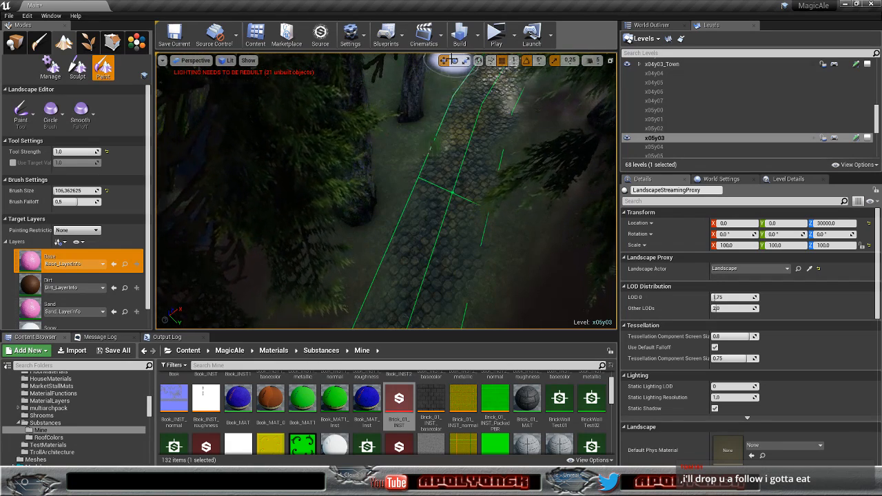
pyautogui.moveTo(423, 69)
pyautogui.mouseDown(button='right')
pyautogui.moveTo(231, 55)
pyautogui.moveTo(207, 34)
pyautogui.moveTo(205, 21)
pyautogui.moveTo(224, 19)
pyautogui.mouseUp(button='right')
pyautogui.moveTo(386, 172); pyautogui.dragTo(330, 221, button='right')
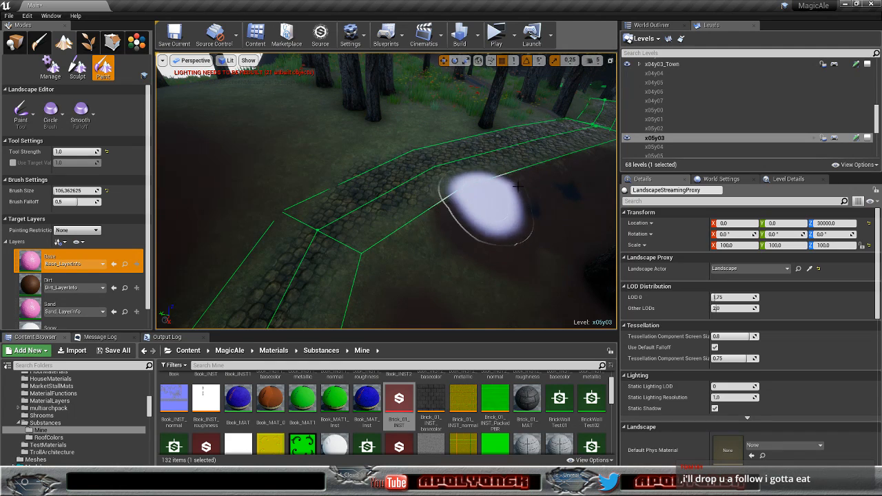
pyautogui.moveTo(584, 175)
pyautogui.mouseDown(button='right')
pyautogui.moveTo(610, 113)
pyautogui.moveTo(600, 207)
pyautogui.moveTo(558, 184)
pyautogui.moveTo(610, 195)
pyautogui.mouseUp(button='right')
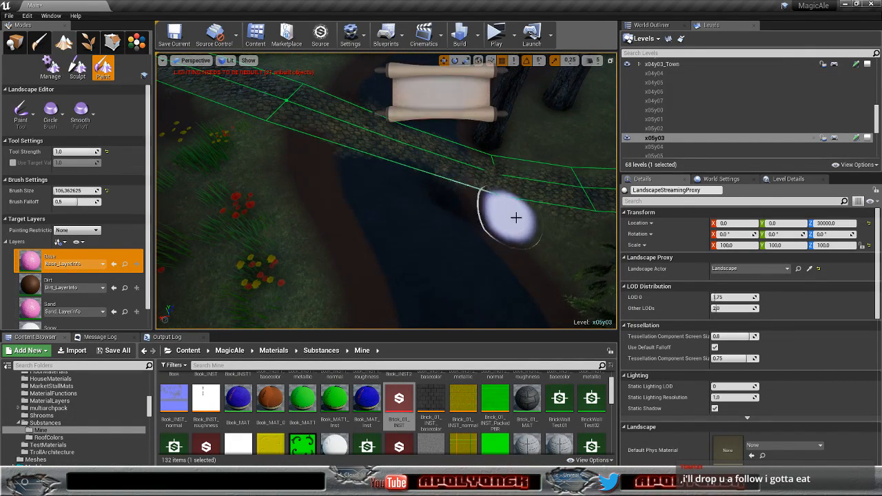
pyautogui.moveTo(501, 221)
pyautogui.mouseDown(button='right')
pyautogui.moveTo(585, 227)
pyautogui.moveTo(607, 196)
pyautogui.moveTo(600, 206)
pyautogui.mouseUp(button='right')
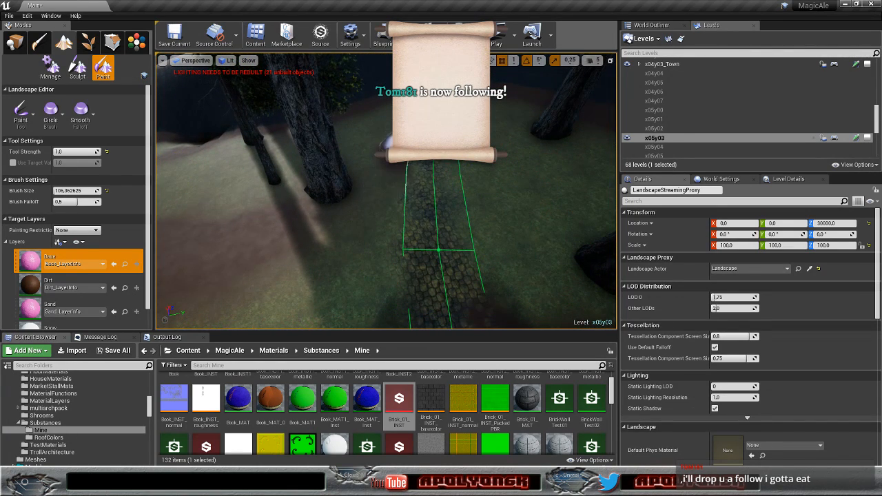
# Step: Paint the Base layer along both edges of the cobbled path running over the grassy, tree-covered hill
pyautogui.moveTo(403, 116); pyautogui.dragTo(390, 170)
pyautogui.moveTo(390, 169)
pyautogui.mouseDown(button='right')
pyautogui.moveTo(448, 217)
pyautogui.moveTo(508, 224)
pyautogui.mouseUp(button='right')
pyautogui.moveTo(509, 225); pyautogui.dragTo(495, 161)
pyautogui.moveTo(502, 182); pyautogui.dragTo(324, 229, button='right')
pyautogui.moveTo(324, 228)
pyautogui.mouseDown()
pyautogui.moveTo(252, 172)
pyautogui.moveTo(333, 201)
pyautogui.mouseUp()
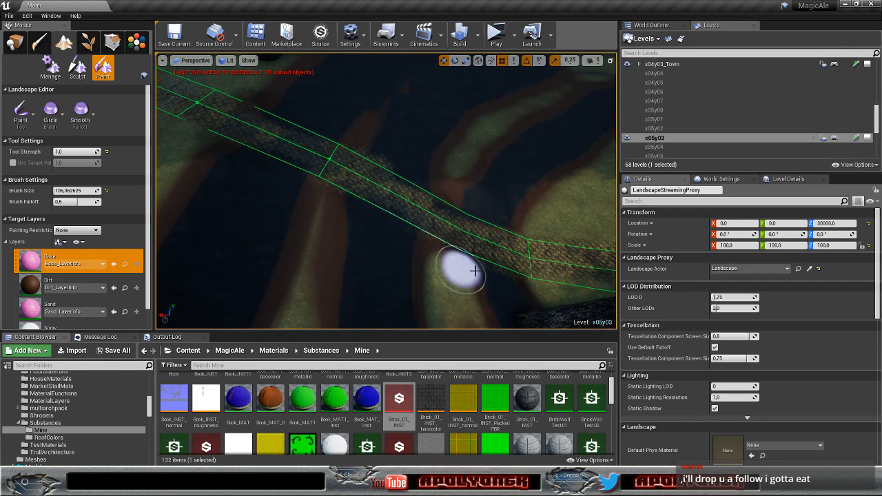
# Step: Clean up the cobble edges with the Base layer across the ridged slopes and beside the flower meadow
pyautogui.moveTo(512, 283)
pyautogui.mouseDown(button='right')
pyautogui.moveTo(393, 269)
pyautogui.moveTo(359, 237)
pyautogui.moveTo(341, 186)
pyautogui.moveTo(386, 237)
pyautogui.moveTo(511, 283)
pyautogui.mouseUp(button='right')
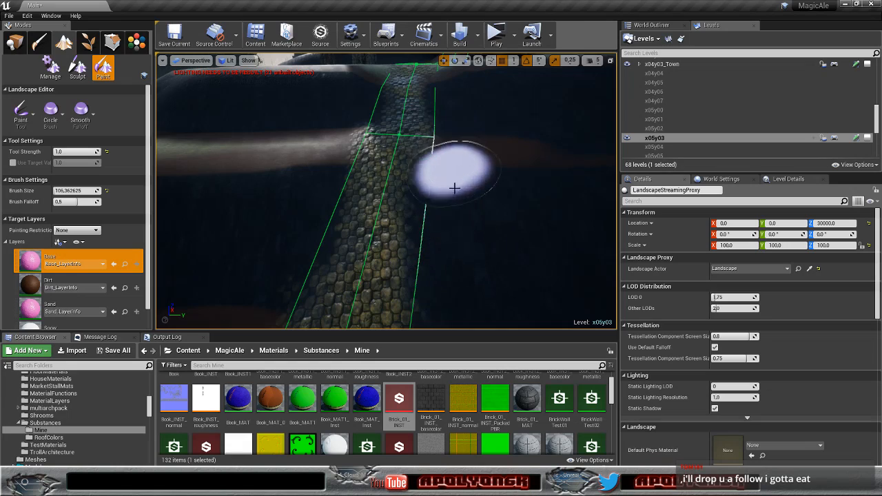
pyautogui.moveTo(472, 194)
pyautogui.mouseDown(button='right')
pyautogui.moveTo(379, 227)
pyautogui.moveTo(475, 216)
pyautogui.mouseUp(button='right')
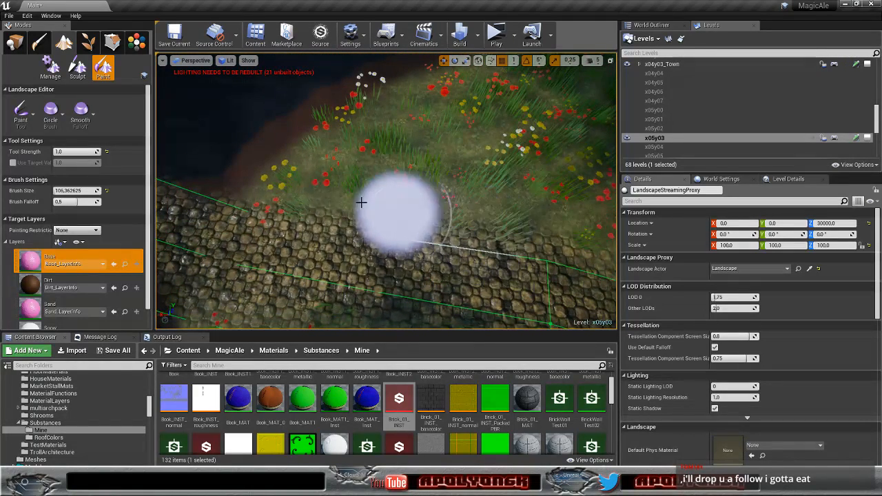
pyautogui.moveTo(254, 181); pyautogui.dragTo(297, 192)
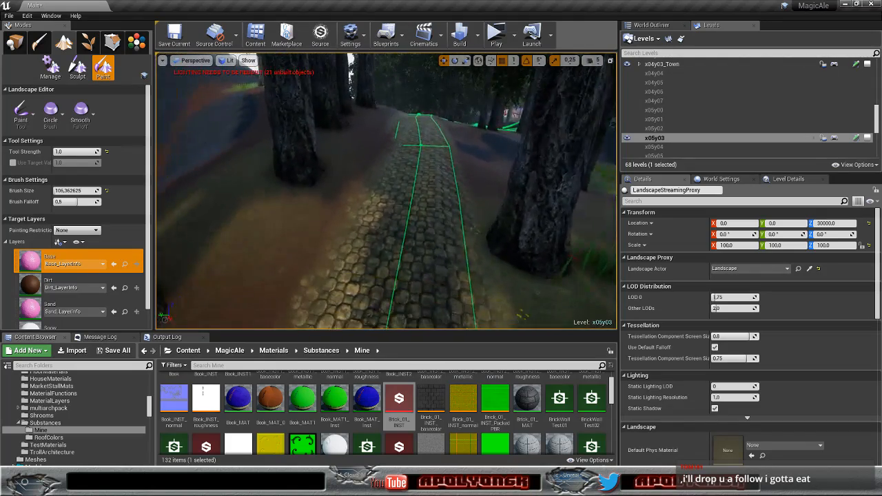
# Step: Cover the excess cobbles with the Base layer from the wooded dirt hill down the dark slope and around the road junction
pyautogui.moveTo(386, 207); pyautogui.dragTo(394, 152, button='right')
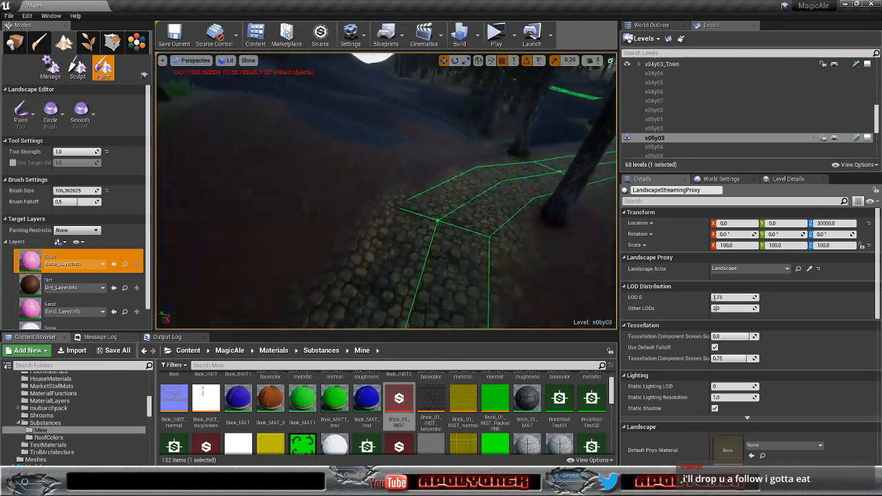
pyautogui.moveTo(386, 193)
pyautogui.mouseDown(button='right')
pyautogui.moveTo(451, 257)
pyautogui.moveTo(434, 197)
pyautogui.moveTo(413, 207)
pyautogui.moveTo(385, 200)
pyautogui.mouseUp(button='right')
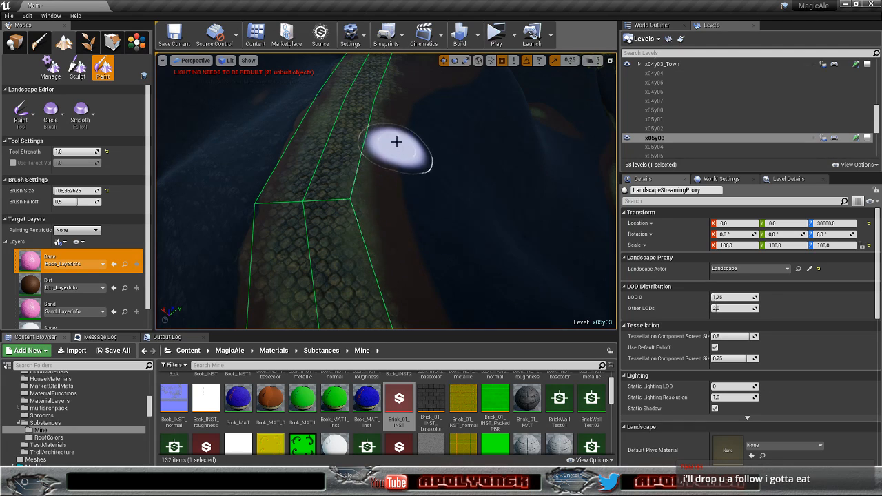
pyautogui.moveTo(392, 133)
pyautogui.mouseDown(button='right')
pyautogui.moveTo(394, 155)
pyautogui.moveTo(407, 165)
pyautogui.moveTo(455, 173)
pyautogui.moveTo(394, 142)
pyautogui.mouseUp(button='right')
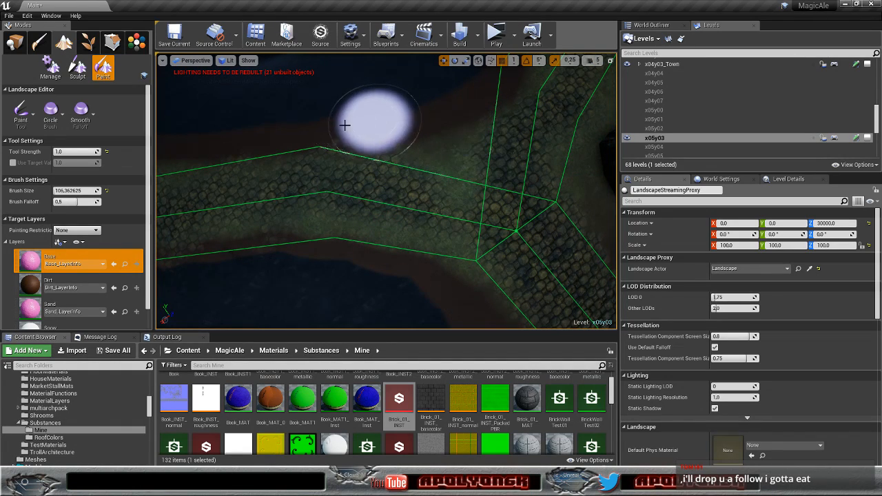
pyautogui.moveTo(300, 107)
pyautogui.mouseDown(button='right')
pyautogui.moveTo(238, 97)
pyautogui.moveTo(213, 104)
pyautogui.moveTo(206, 59)
pyautogui.moveTo(176, 86)
pyautogui.moveTo(164, 141)
pyautogui.mouseUp(button='right')
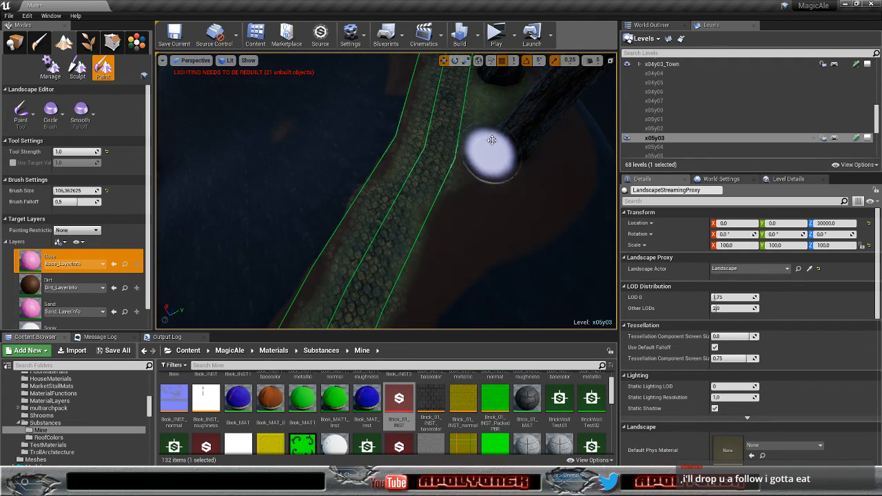
pyautogui.moveTo(485, 118); pyautogui.dragTo(487, 68, button='right')
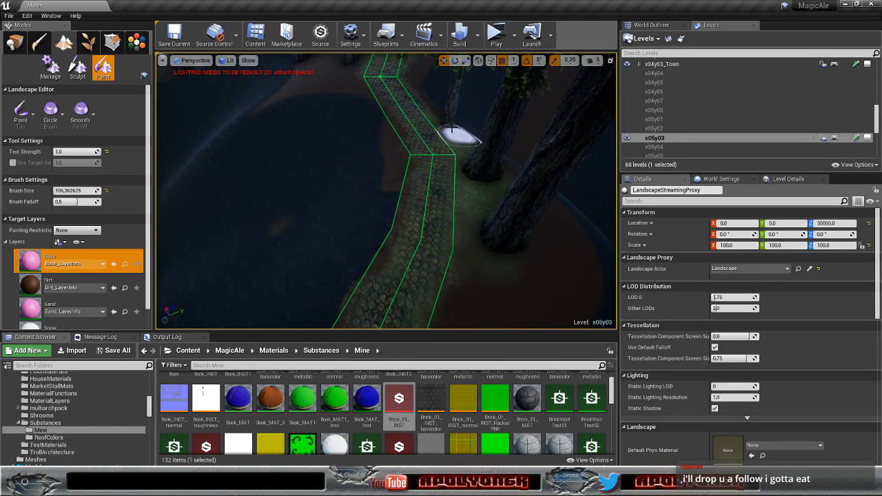
# Step: Paint the Base layer along the edges of the winding road past the trees and firs onto the brown forest floor
pyautogui.moveTo(412, 87)
pyautogui.mouseDown(button='right')
pyautogui.moveTo(403, 68)
pyautogui.moveTo(424, 56)
pyautogui.moveTo(423, 205)
pyautogui.mouseUp(button='right')
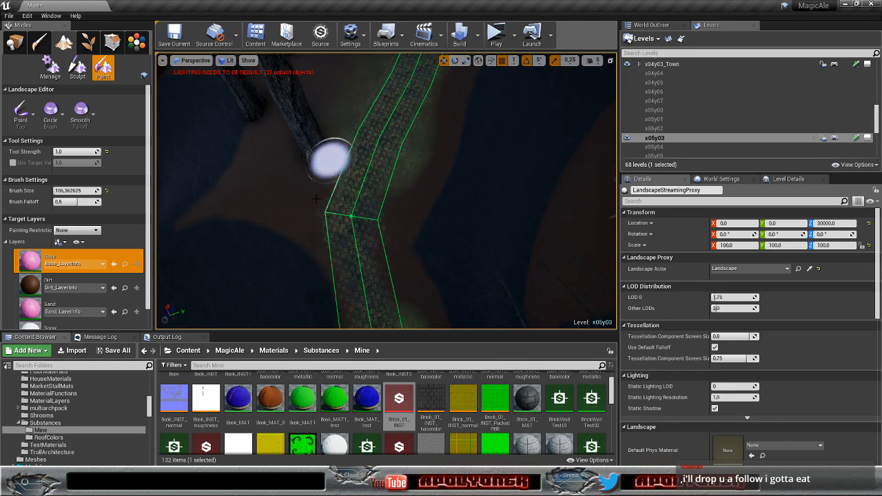
pyautogui.moveTo(337, 124)
pyautogui.mouseDown(button='right')
pyautogui.moveTo(341, 69)
pyautogui.moveTo(352, 169)
pyautogui.mouseUp(button='right')
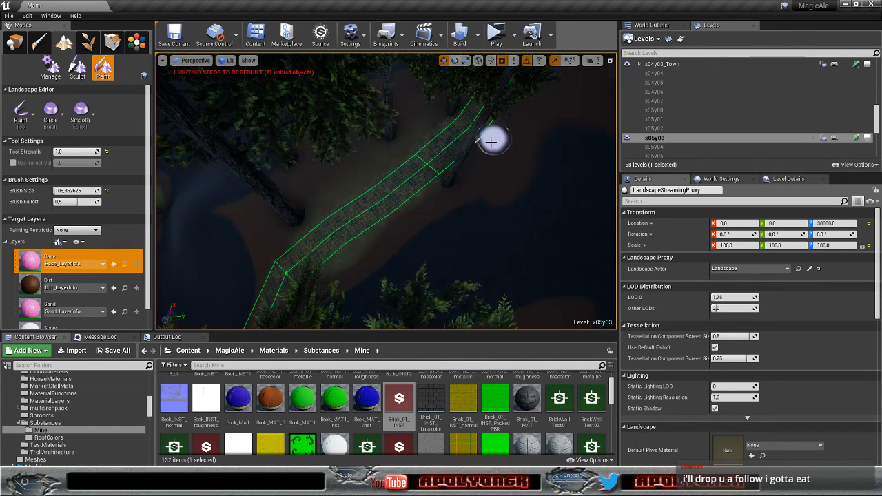
pyautogui.moveTo(448, 112)
pyautogui.mouseDown(button='right')
pyautogui.moveTo(372, 72)
pyautogui.moveTo(330, 103)
pyautogui.moveTo(355, 121)
pyautogui.mouseUp(button='right')
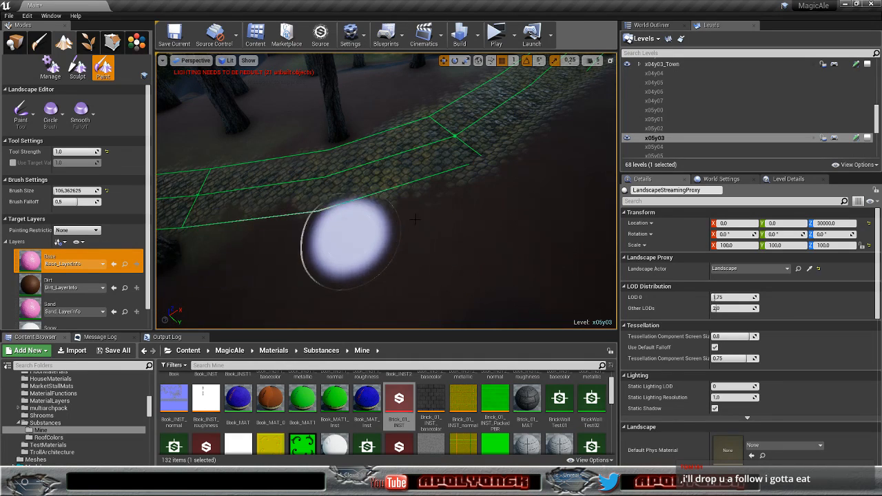
pyautogui.moveTo(561, 155)
pyautogui.mouseDown(button='right')
pyautogui.moveTo(607, 121)
pyautogui.moveTo(627, 117)
pyautogui.moveTo(689, 155)
pyautogui.moveTo(557, 152)
pyautogui.mouseUp(button='right')
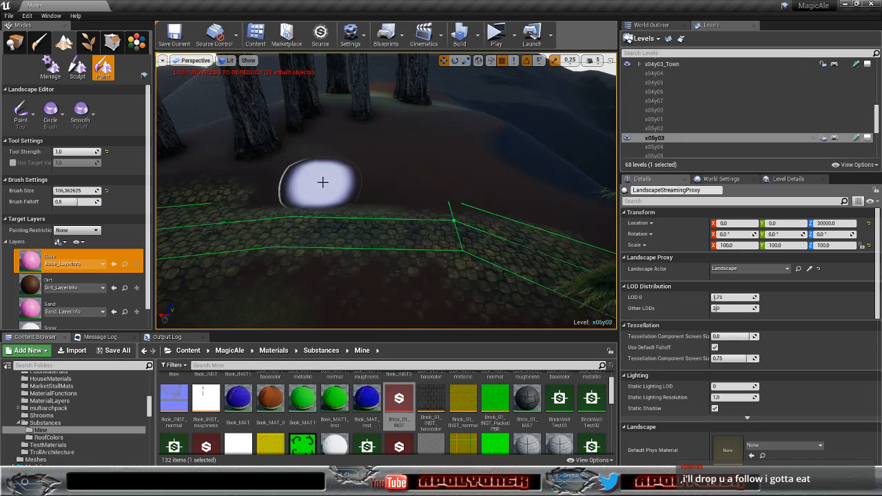
pyautogui.moveTo(185, 180)
pyautogui.mouseDown(button='right')
pyautogui.moveTo(158, 181)
pyautogui.moveTo(306, 276)
pyautogui.mouseUp(button='right')
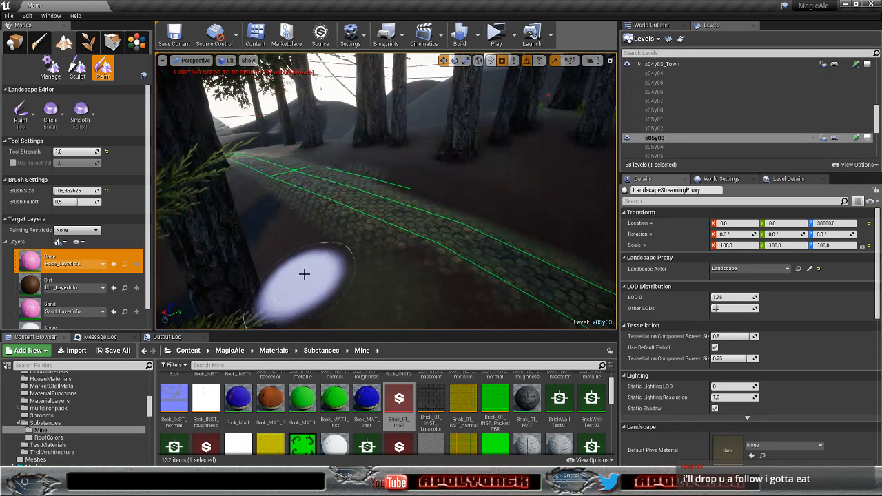
# Step: Paint the Base layer over the stray cobbles along both road edges between the tree trunks on the dark forest floor
pyautogui.moveTo(345, 248); pyautogui.dragTo(465, 265, button='right')
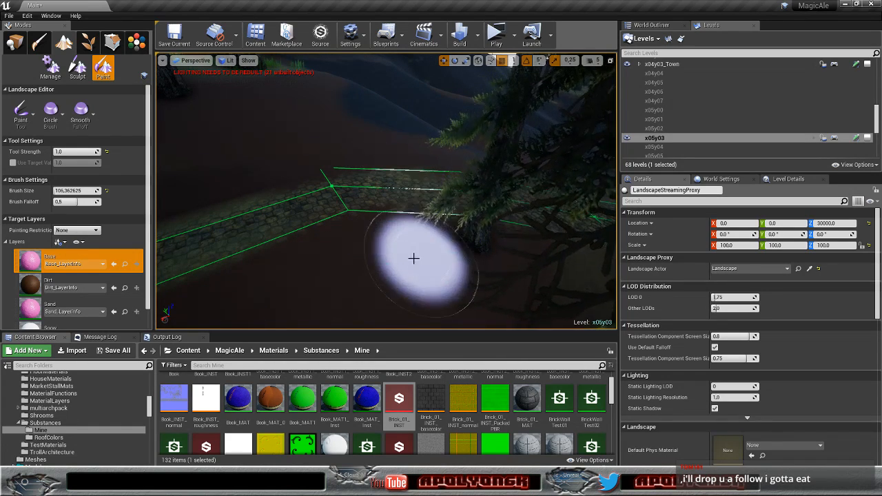
pyautogui.moveTo(442, 260)
pyautogui.mouseDown(button='right')
pyautogui.moveTo(527, 231)
pyautogui.moveTo(537, 266)
pyautogui.moveTo(572, 276)
pyautogui.moveTo(475, 284)
pyautogui.mouseUp(button='right')
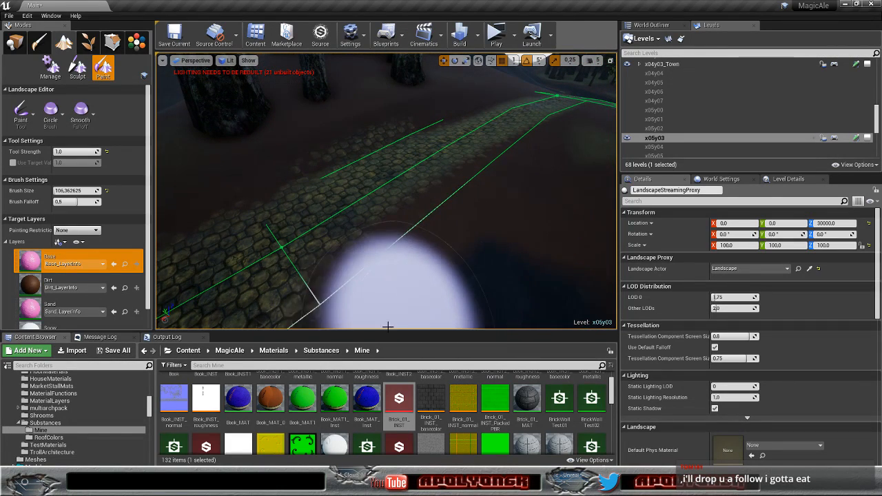
pyautogui.moveTo(313, 135)
pyautogui.mouseDown(button='right')
pyautogui.moveTo(305, 149)
pyautogui.moveTo(207, 160)
pyautogui.moveTo(462, 309)
pyautogui.mouseUp(button='right')
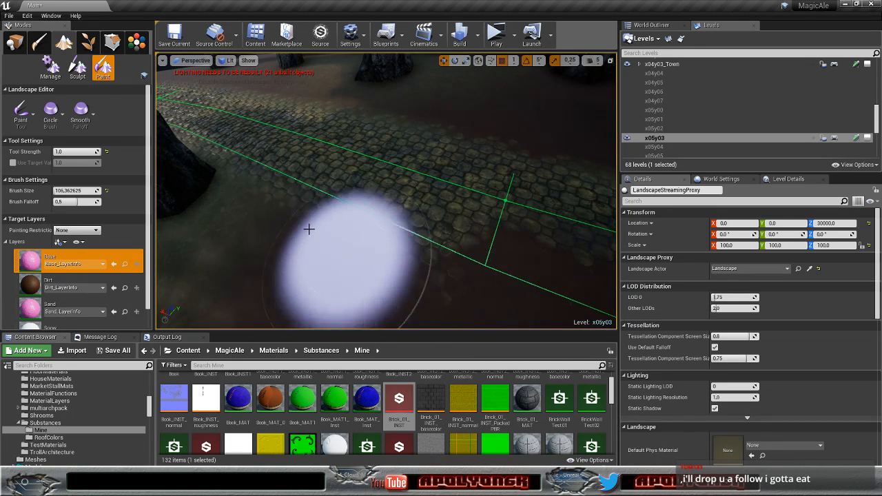
pyautogui.moveTo(226, 181); pyautogui.dragTo(379, 170, button='right')
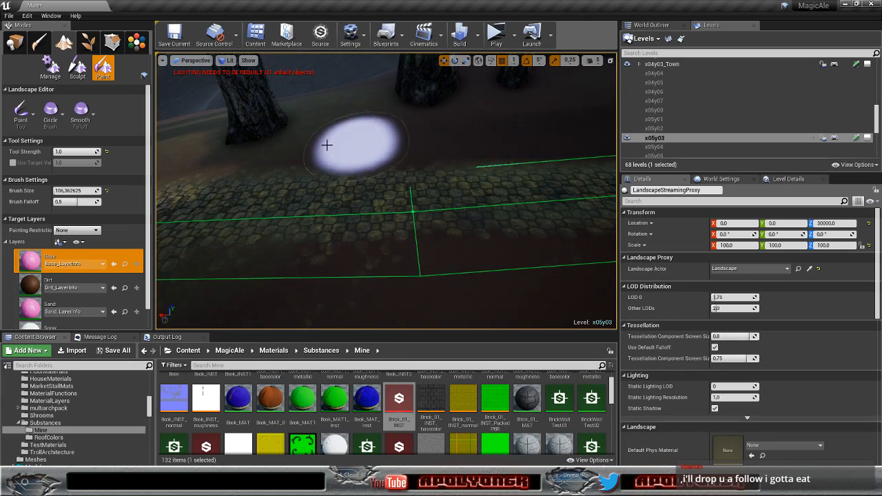
pyautogui.moveTo(207, 147)
pyautogui.mouseDown(button='right')
pyautogui.moveTo(330, 143)
pyautogui.moveTo(321, 162)
pyautogui.moveTo(386, 148)
pyautogui.moveTo(414, 227)
pyautogui.moveTo(468, 231)
pyautogui.moveTo(315, 57)
pyautogui.moveTo(414, 158)
pyautogui.mouseUp(button='right')
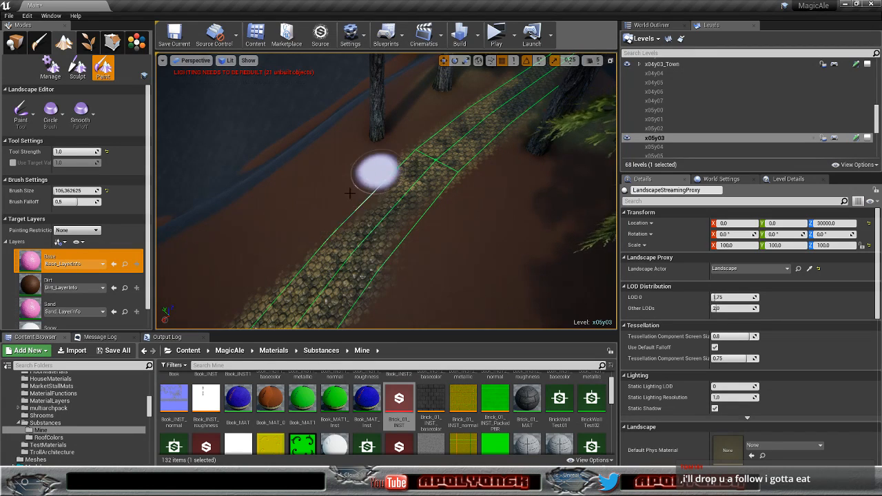
pyautogui.moveTo(402, 150); pyautogui.dragTo(378, 150, button='right')
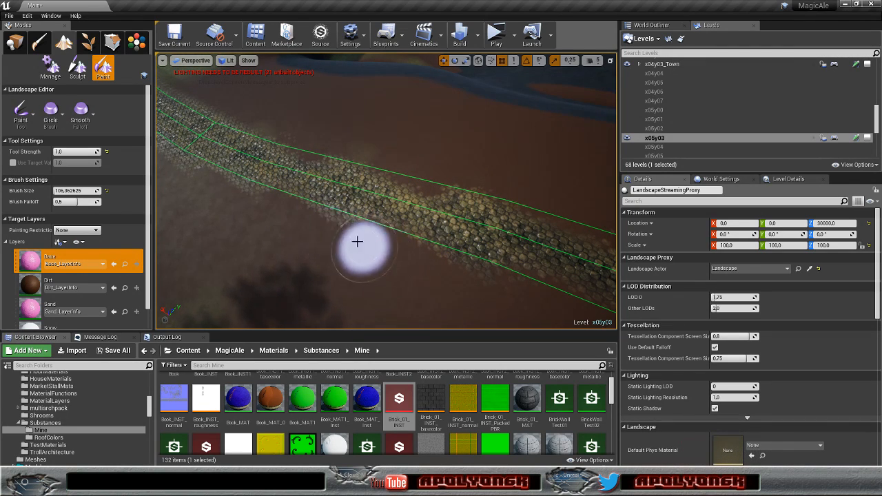
# Step: Trim the cobbled road's edges with the Base layer along the curved stretch over the reddish-brown ground beside the trees
pyautogui.moveTo(224, 188)
pyautogui.mouseDown(button='right')
pyautogui.moveTo(188, 160)
pyautogui.moveTo(173, 123)
pyautogui.moveTo(182, 149)
pyautogui.moveTo(189, 131)
pyautogui.moveTo(183, 172)
pyautogui.moveTo(204, 143)
pyautogui.moveTo(240, 182)
pyautogui.mouseUp(button='right')
pyautogui.press('w')
pyautogui.press('s')
pyautogui.moveTo(342, 201); pyautogui.dragTo(510, 181, button='right')
pyautogui.moveTo(386, 191); pyautogui.dragTo(310, 207, button='right')
pyautogui.press('w')
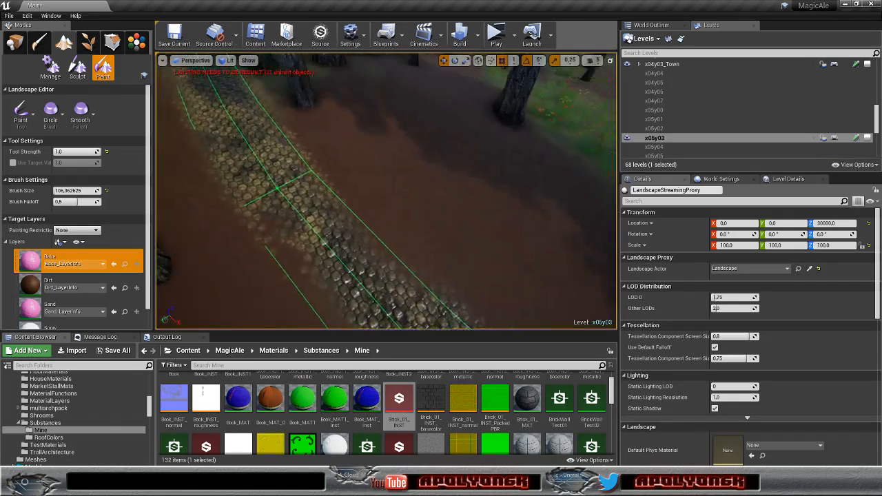
pyautogui.moveTo(386, 192)
pyautogui.mouseDown(button='right')
pyautogui.moveTo(489, 230)
pyautogui.moveTo(545, 203)
pyautogui.moveTo(554, 176)
pyautogui.moveTo(423, 234)
pyautogui.mouseUp(button='right')
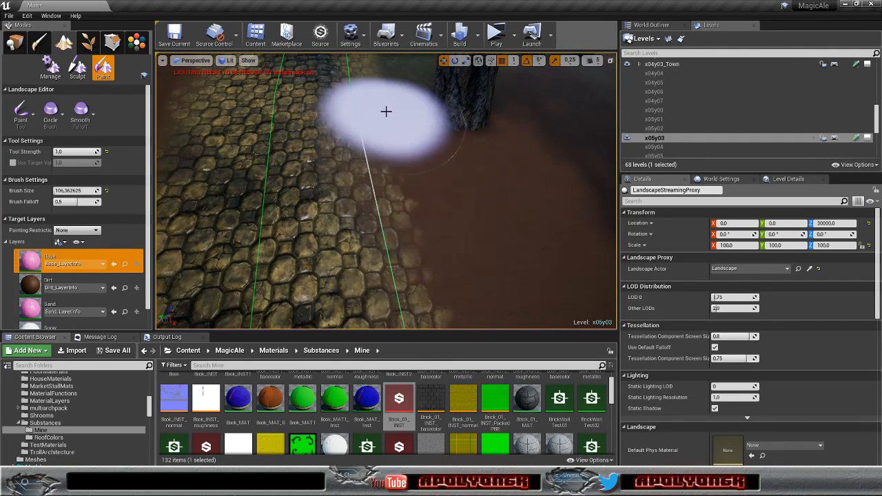
pyautogui.moveTo(457, 285); pyautogui.dragTo(368, 278, button='right')
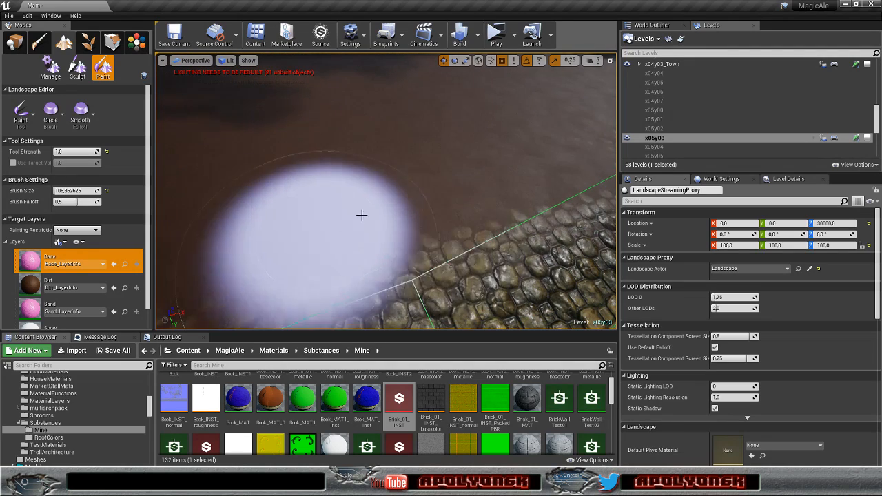
pyautogui.moveTo(444, 192)
pyautogui.mouseDown(button='right')
pyautogui.moveTo(486, 131)
pyautogui.moveTo(493, 200)
pyautogui.moveTo(516, 207)
pyautogui.moveTo(451, 183)
pyautogui.moveTo(439, 155)
pyautogui.mouseUp(button='right')
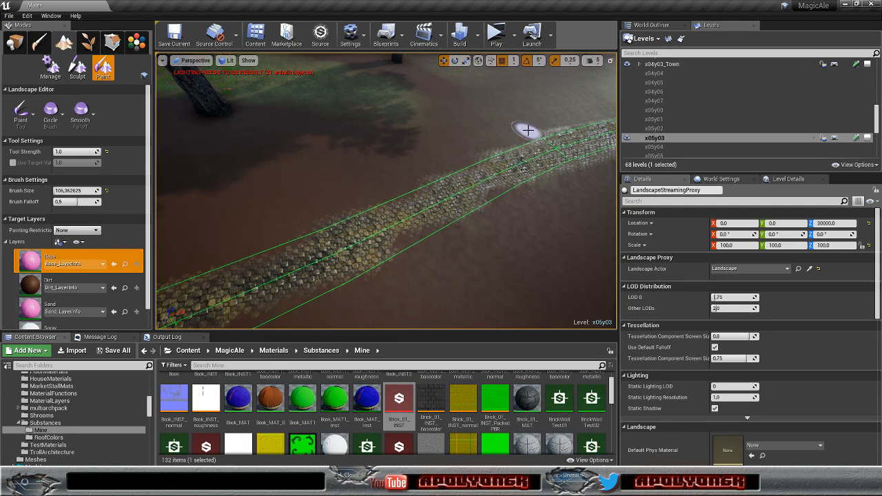
# Step: Paint the Base layer along the road edges from the brown dirt up through the strip of grass and flowers
pyautogui.moveTo(490, 122)
pyautogui.mouseDown(button='right')
pyautogui.moveTo(554, 95)
pyautogui.moveTo(559, 127)
pyautogui.moveTo(541, 153)
pyautogui.mouseUp(button='right')
pyautogui.moveTo(369, 297); pyautogui.dragTo(417, 213)
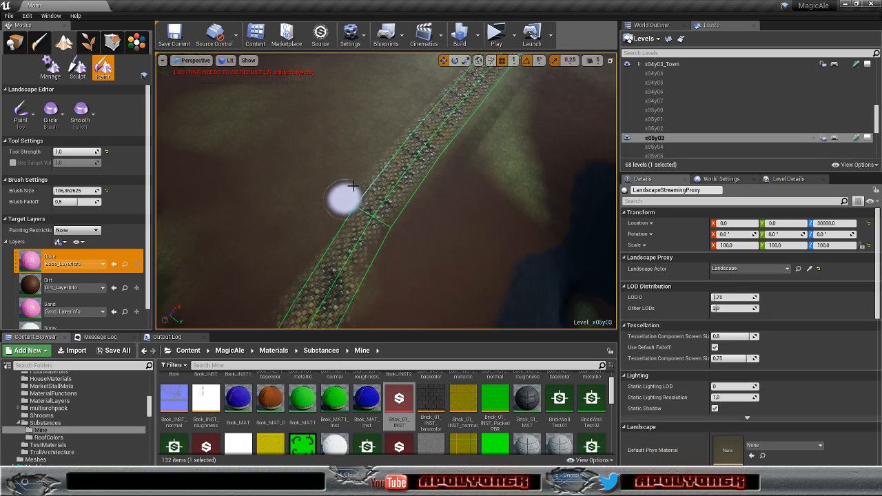
pyautogui.moveTo(370, 161)
pyautogui.mouseDown()
pyautogui.moveTo(362, 173)
pyautogui.moveTo(391, 140)
pyautogui.mouseUp()
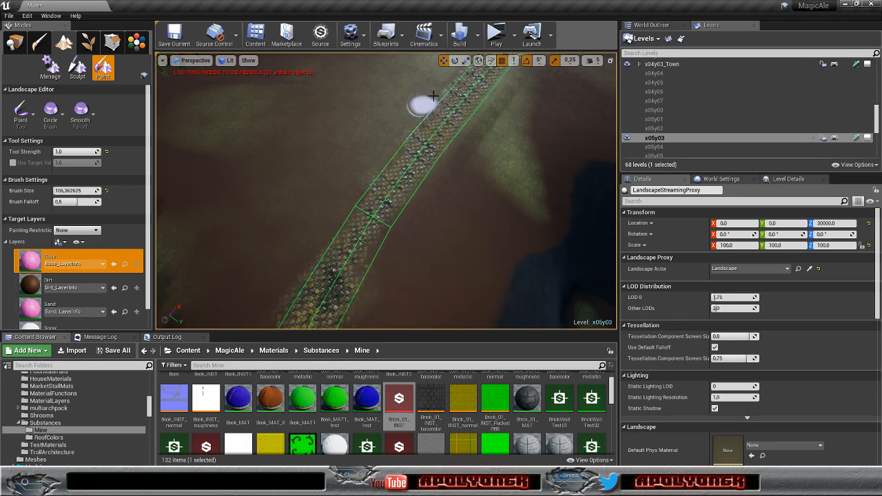
pyautogui.press('w')
pyautogui.moveTo(449, 78)
pyautogui.mouseDown(button='right')
pyautogui.moveTo(475, 18)
pyautogui.moveTo(469, 79)
pyautogui.mouseUp(button='right')
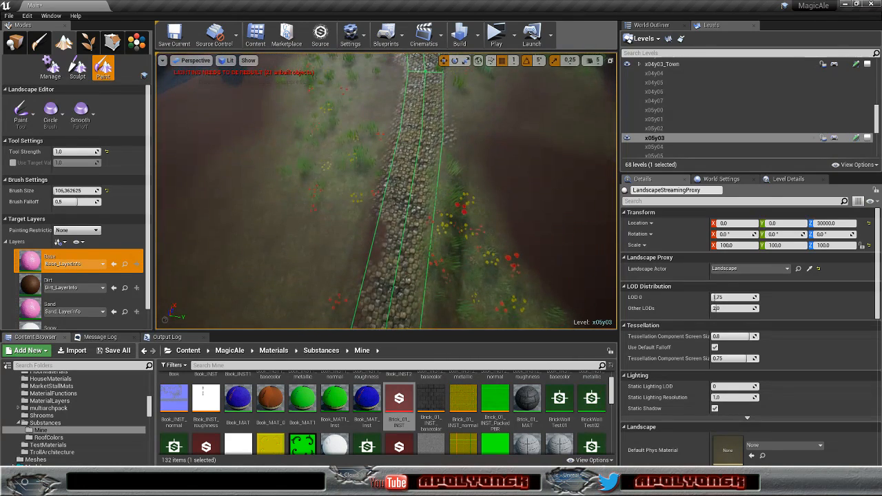
pyautogui.moveTo(347, 204)
pyautogui.mouseDown()
pyautogui.moveTo(362, 211)
pyautogui.moveTo(397, 110)
pyautogui.mouseUp()
pyautogui.moveTo(394, 80); pyautogui.dragTo(397, 84)
pyautogui.moveTo(467, 141)
pyautogui.mouseDown()
pyautogui.moveTo(457, 122)
pyautogui.moveTo(452, 129)
pyautogui.mouseUp()
# Step: Cover the excess cobbles with the Base layer from the mossy slope down to the dark rock and tree shadows
pyautogui.moveTo(453, 130)
pyautogui.mouseDown(button='right')
pyautogui.moveTo(452, 62)
pyautogui.moveTo(448, 186)
pyautogui.moveTo(386, 200)
pyautogui.moveTo(303, 186)
pyautogui.moveTo(448, 115)
pyautogui.mouseUp(button='right')
pyautogui.press('w')
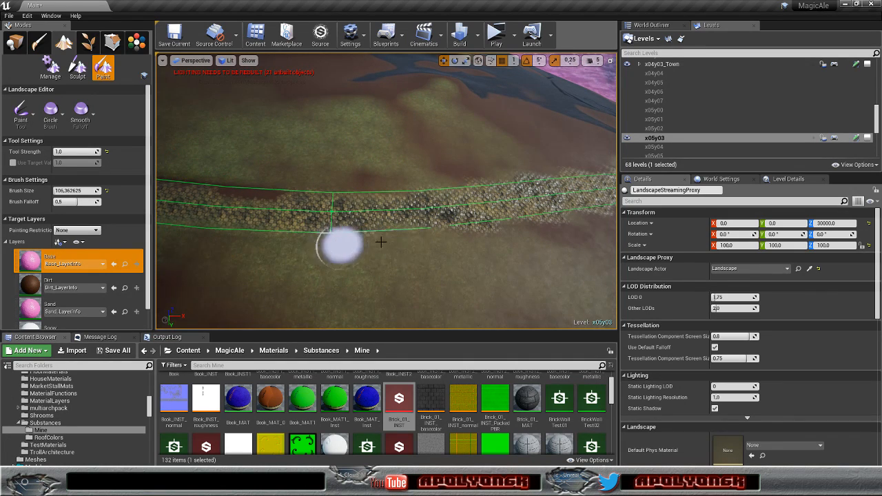
pyautogui.press('d')
pyautogui.moveTo(453, 239)
pyautogui.mouseDown(button='right')
pyautogui.moveTo(441, 251)
pyautogui.moveTo(452, 255)
pyautogui.mouseUp(button='right')
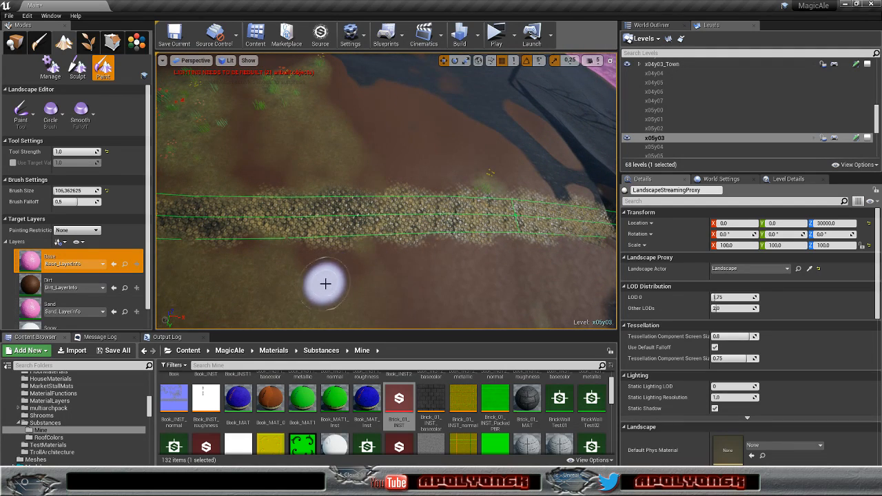
pyautogui.moveTo(336, 280); pyautogui.dragTo(337, 264)
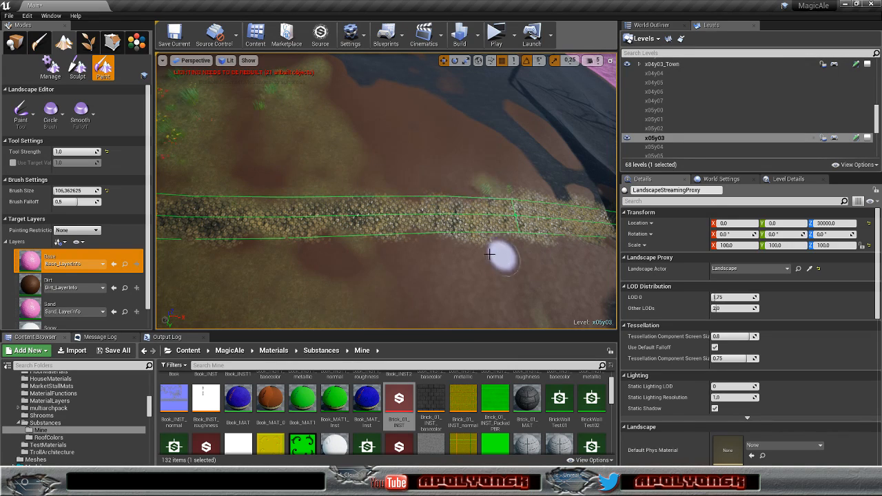
pyautogui.moveTo(522, 255); pyautogui.dragTo(330, 184, button='right')
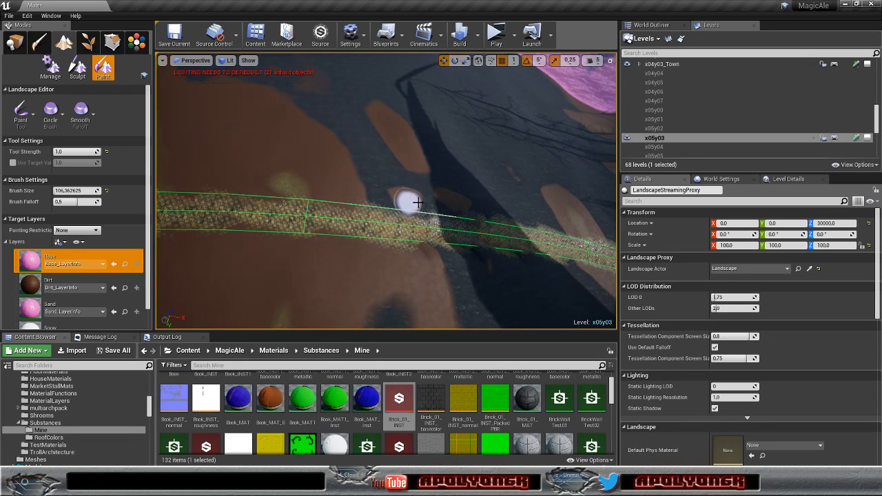
pyautogui.moveTo(442, 255); pyautogui.dragTo(274, 194, button='right')
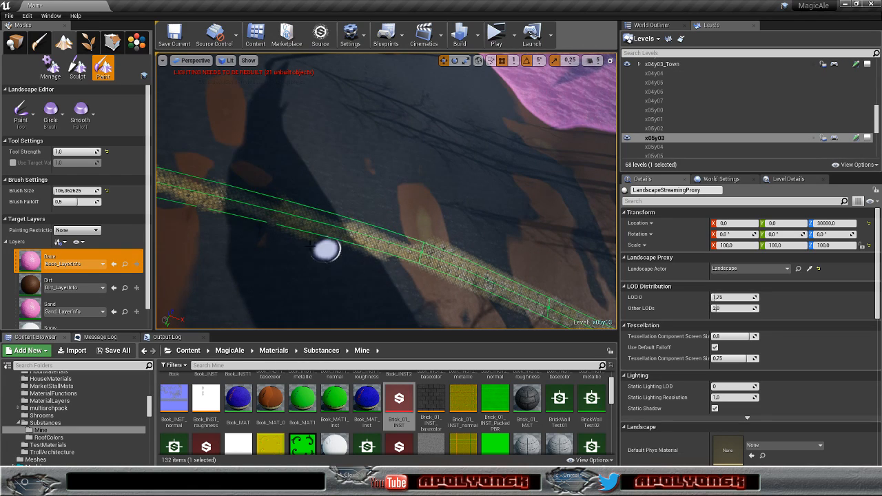
# Step: Clean up the cobble edges with the Base layer across the dark rocky hillside and the brown patches below it
pyautogui.moveTo(288, 243)
pyautogui.mouseDown(button='right')
pyautogui.moveTo(214, 234)
pyautogui.moveTo(193, 193)
pyautogui.moveTo(255, 124)
pyautogui.moveTo(214, 186)
pyautogui.moveTo(190, 186)
pyautogui.mouseUp(button='right')
pyautogui.press('w')
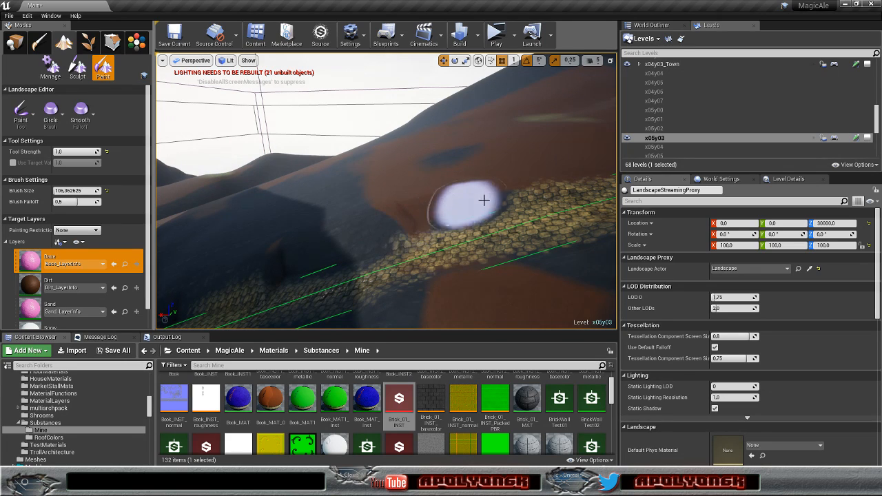
pyautogui.moveTo(500, 185)
pyautogui.mouseDown(button='right')
pyautogui.moveTo(510, 193)
pyautogui.moveTo(423, 199)
pyautogui.mouseUp(button='right')
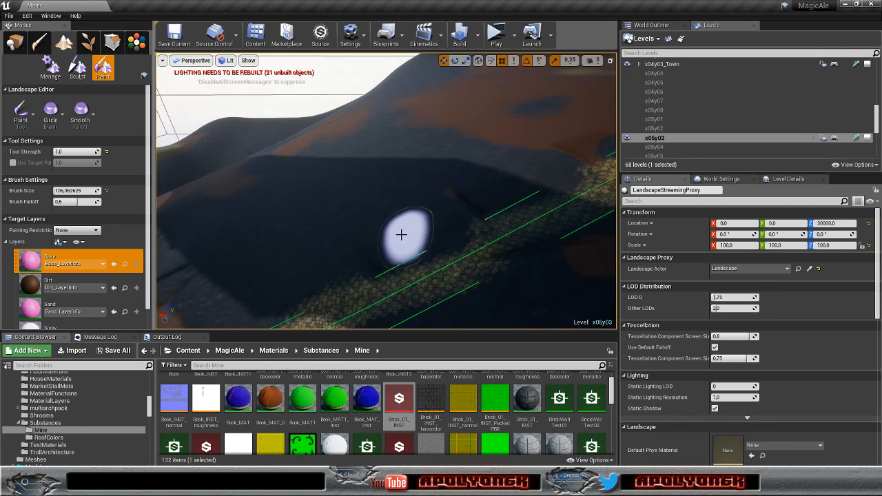
pyautogui.moveTo(316, 281); pyautogui.dragTo(338, 238, button='right')
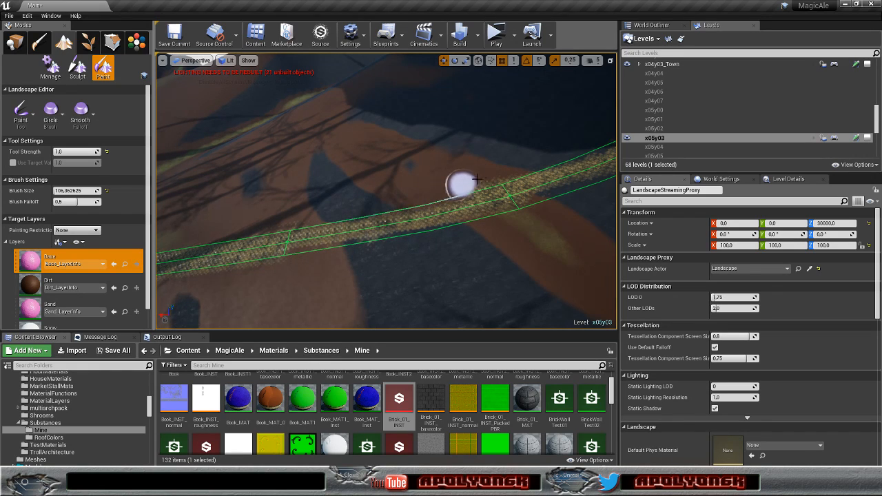
pyautogui.moveTo(478, 177); pyautogui.dragTo(489, 268, button='right')
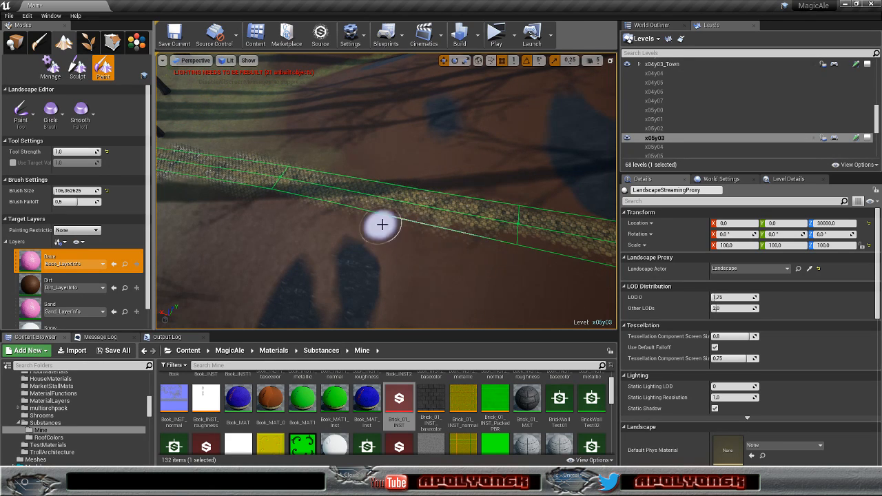
pyautogui.moveTo(206, 189)
pyautogui.mouseDown(button='right')
pyautogui.moveTo(164, 184)
pyautogui.moveTo(156, 155)
pyautogui.moveTo(162, 196)
pyautogui.moveTo(224, 201)
pyautogui.moveTo(241, 188)
pyautogui.moveTo(341, 198)
pyautogui.moveTo(289, 209)
pyautogui.moveTo(199, 201)
pyautogui.mouseUp(button='right')
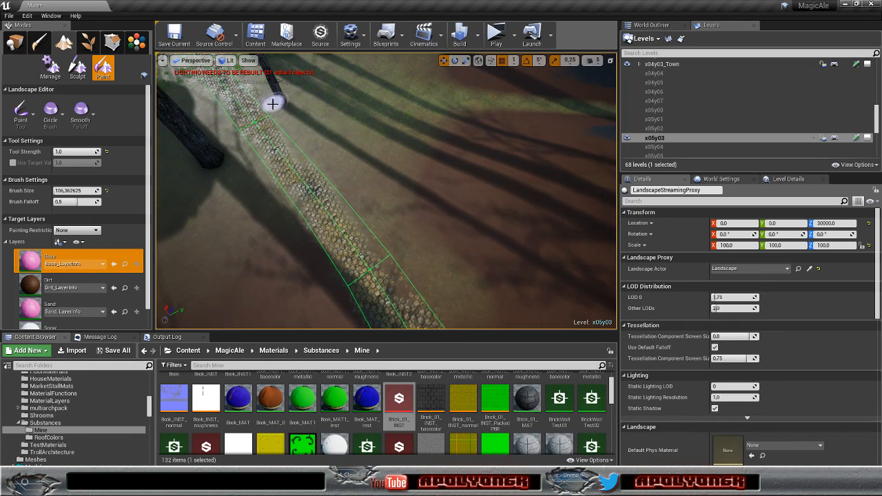
# Step: Paint the Base layer along both edges of the road past the giant purple mushrooms and the dark rock hollow
pyautogui.moveTo(249, 81); pyautogui.dragTo(234, 97, button='right')
pyautogui.press('w')
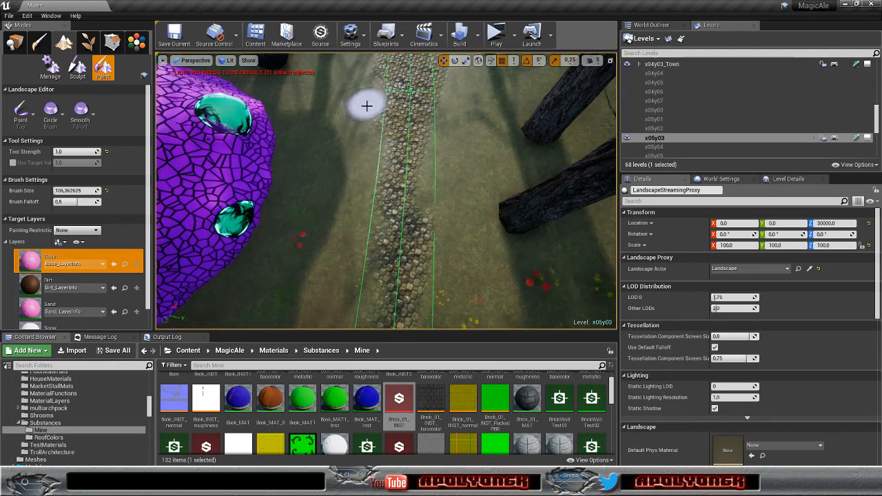
pyautogui.moveTo(366, 128); pyautogui.dragTo(355, 86, button='right')
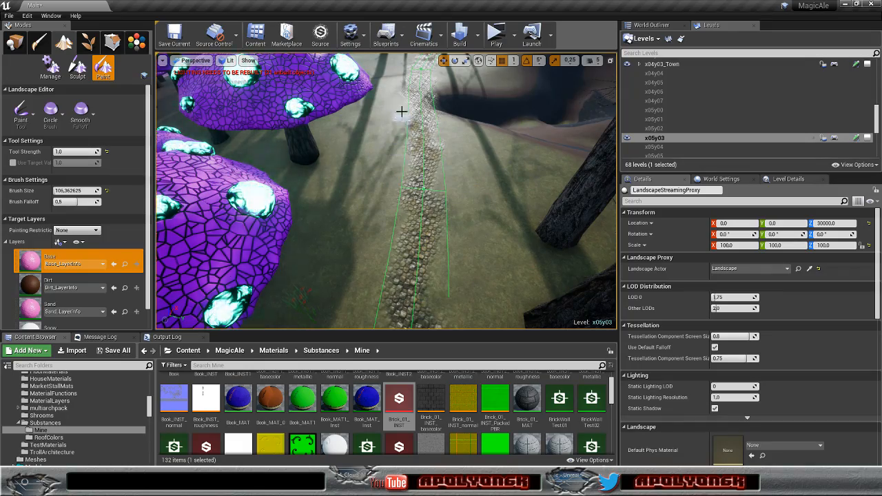
pyautogui.moveTo(441, 172); pyautogui.dragTo(444, 100, button='right')
pyautogui.moveTo(485, 185)
pyautogui.mouseDown(button='right')
pyautogui.moveTo(481, 242)
pyautogui.moveTo(375, 267)
pyautogui.mouseUp(button='right')
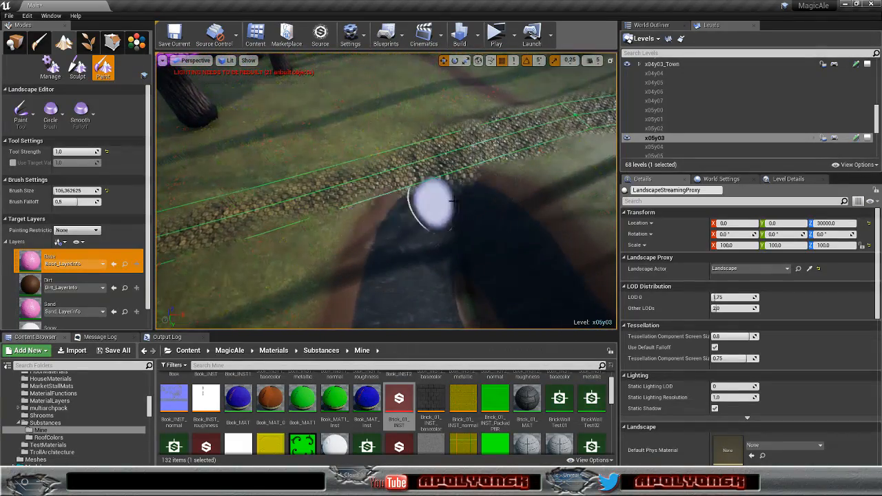
pyautogui.moveTo(498, 186)
pyautogui.mouseDown(button='right')
pyautogui.moveTo(541, 155)
pyautogui.moveTo(544, 200)
pyautogui.moveTo(475, 200)
pyautogui.mouseUp(button='right')
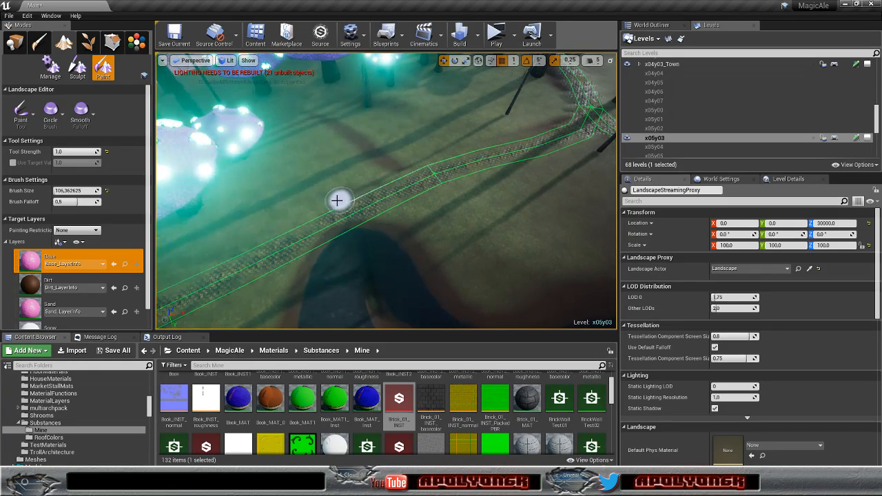
# Step: Cover the spilled cobbles and flower growth beside the road junction between the trees with the Base layer
pyautogui.moveTo(380, 184); pyautogui.dragTo(488, 183, button='right')
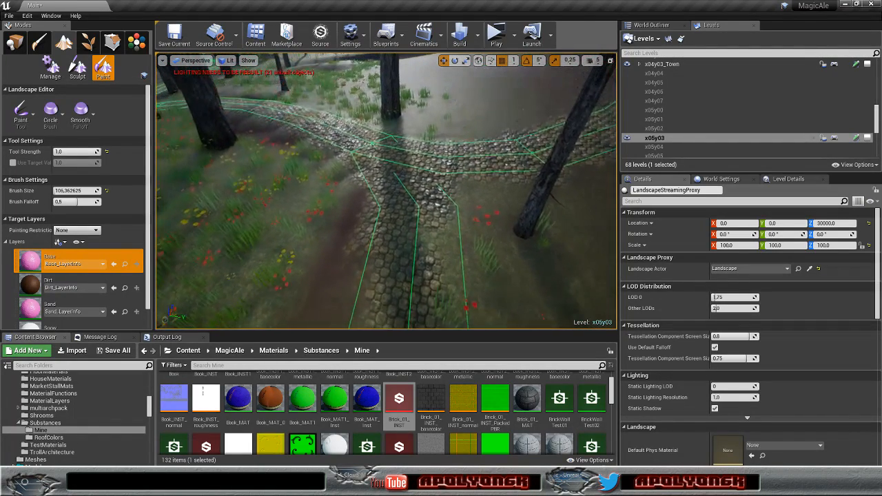
pyautogui.moveTo(347, 244); pyautogui.dragTo(337, 222)
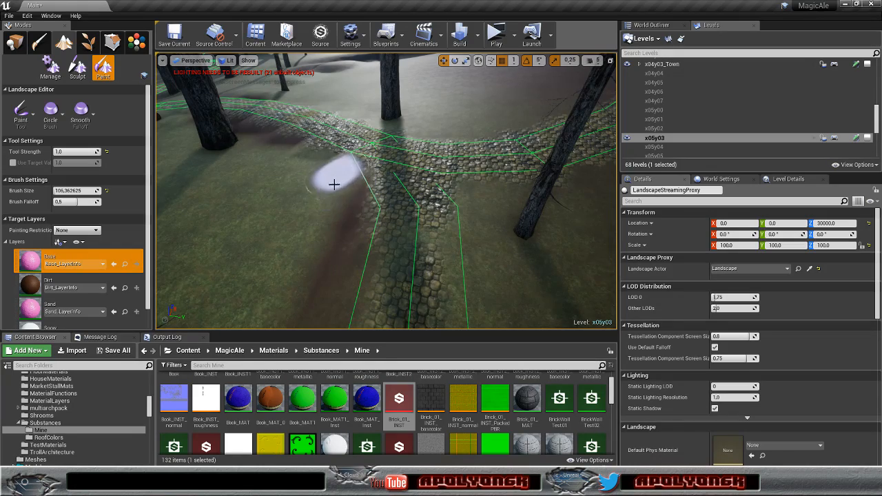
pyautogui.moveTo(340, 228)
pyautogui.mouseDown(button='right')
pyautogui.moveTo(293, 134)
pyautogui.moveTo(307, 213)
pyautogui.moveTo(341, 251)
pyautogui.moveTo(239, 274)
pyautogui.mouseUp(button='right')
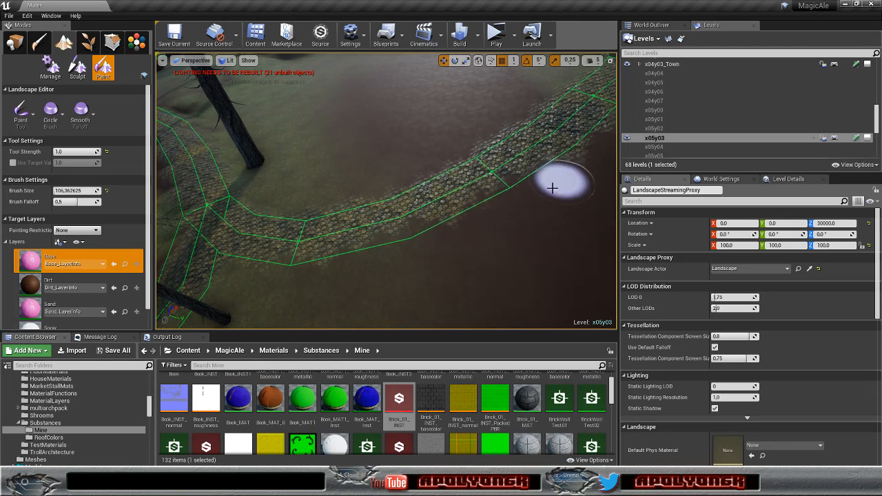
# Step: Paint the Base layer along both edges of the curved road between the junction and the tower's stone stairs
pyautogui.moveTo(563, 191)
pyautogui.mouseDown(button='right')
pyautogui.moveTo(613, 117)
pyautogui.moveTo(596, 148)
pyautogui.moveTo(311, 255)
pyautogui.mouseUp(button='right')
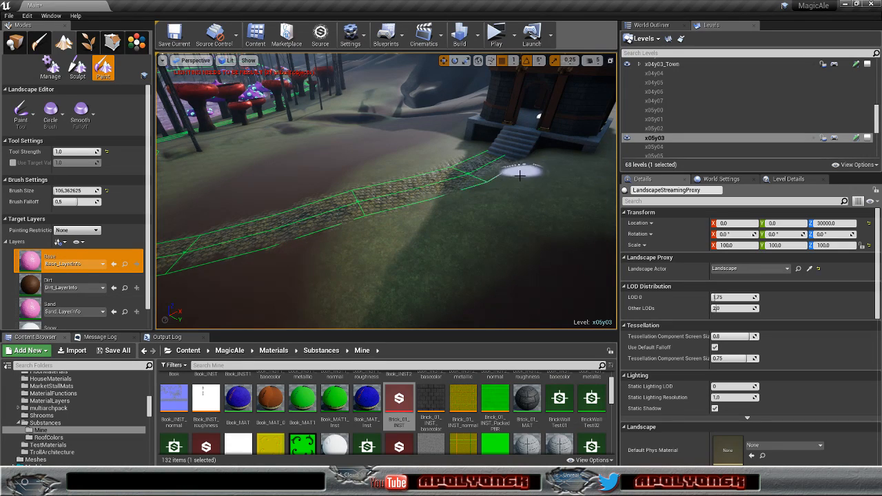
pyautogui.moveTo(532, 174)
pyautogui.mouseDown(button='right')
pyautogui.moveTo(551, 142)
pyautogui.moveTo(561, 207)
pyautogui.moveTo(600, 220)
pyautogui.moveTo(613, 151)
pyautogui.moveTo(532, 184)
pyautogui.mouseUp(button='right')
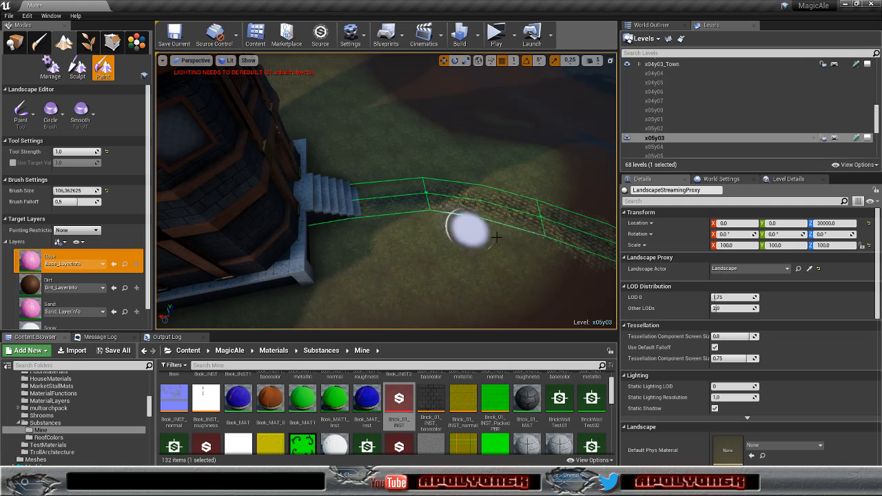
pyautogui.moveTo(583, 264)
pyautogui.mouseDown(button='right')
pyautogui.moveTo(641, 227)
pyautogui.moveTo(644, 255)
pyautogui.mouseUp(button='right')
pyautogui.press('s')
pyautogui.moveTo(365, 276); pyautogui.dragTo(382, 277, button='right')
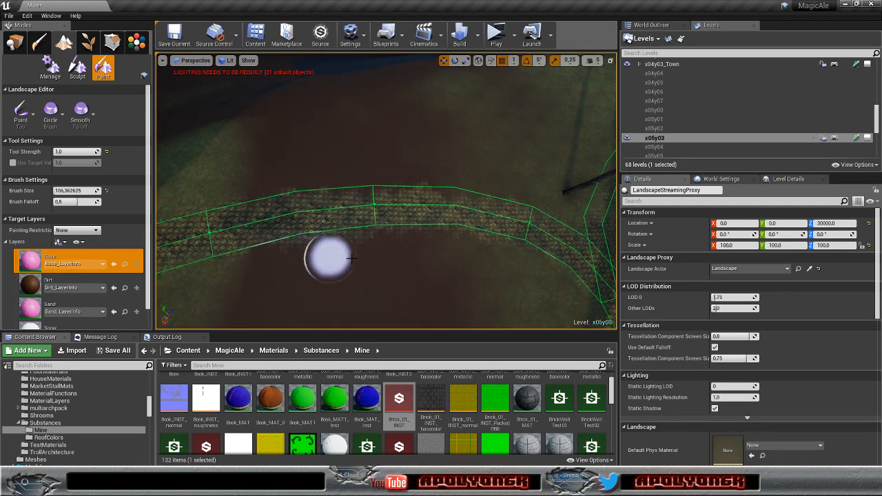
pyautogui.moveTo(293, 251); pyautogui.dragTo(386, 244)
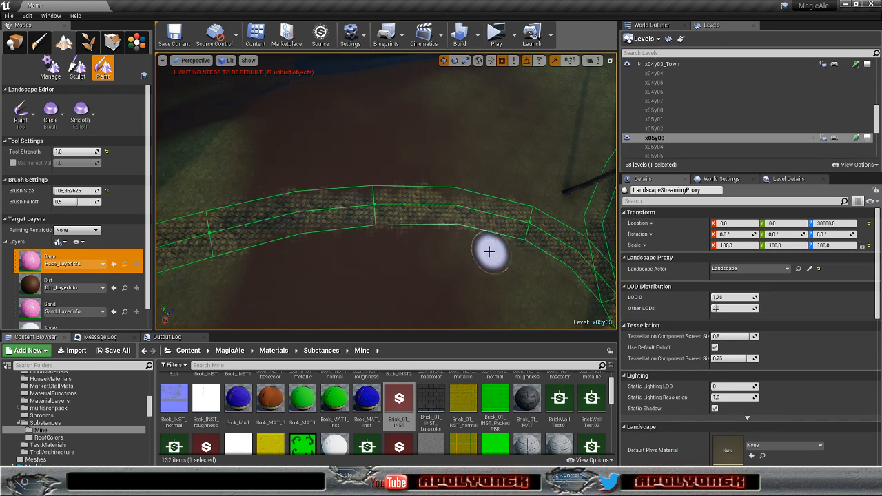
# Step: Save all modified levels: Main, x04y03_Town and x05y03
pyautogui.moveTo(532, 264)
pyautogui.mouseDown(button='right')
pyautogui.moveTo(580, 273)
pyautogui.moveTo(545, 274)
pyautogui.moveTo(560, 265)
pyautogui.moveTo(544, 277)
pyautogui.mouseUp(button='right')
pyautogui.press('w')
pyautogui.press('s')
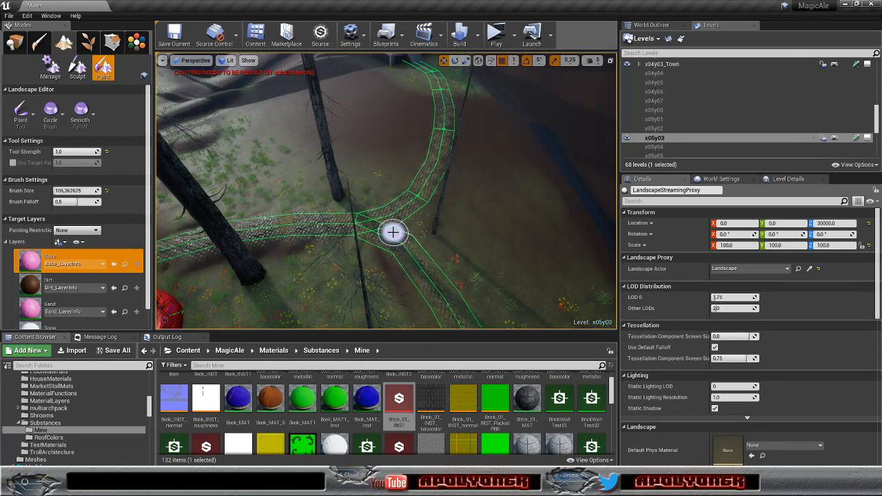
pyautogui.click(127, 352)
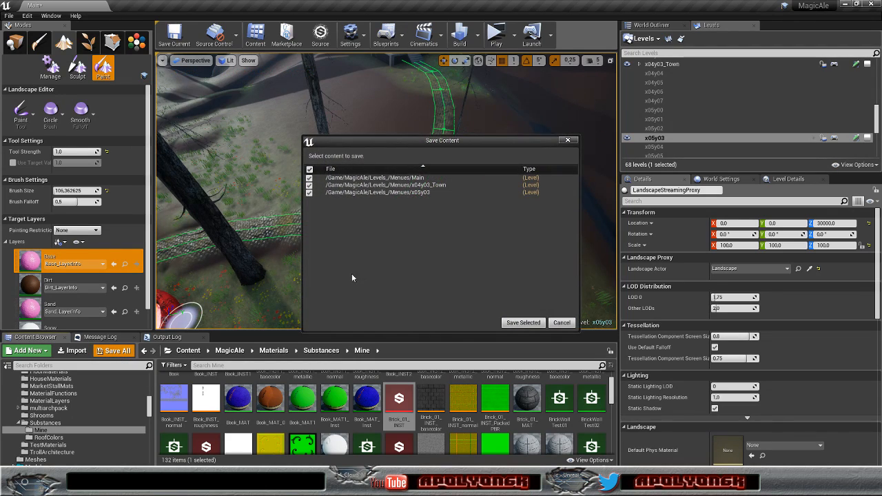
pyautogui.click(523, 323)
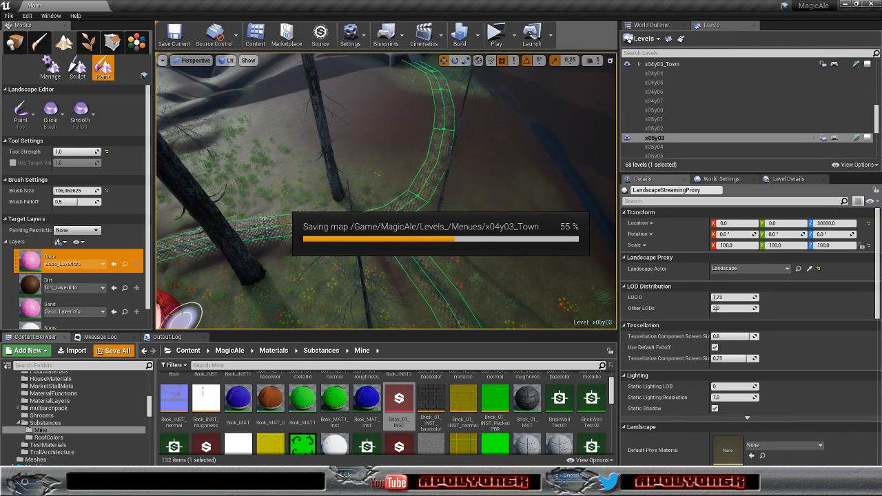